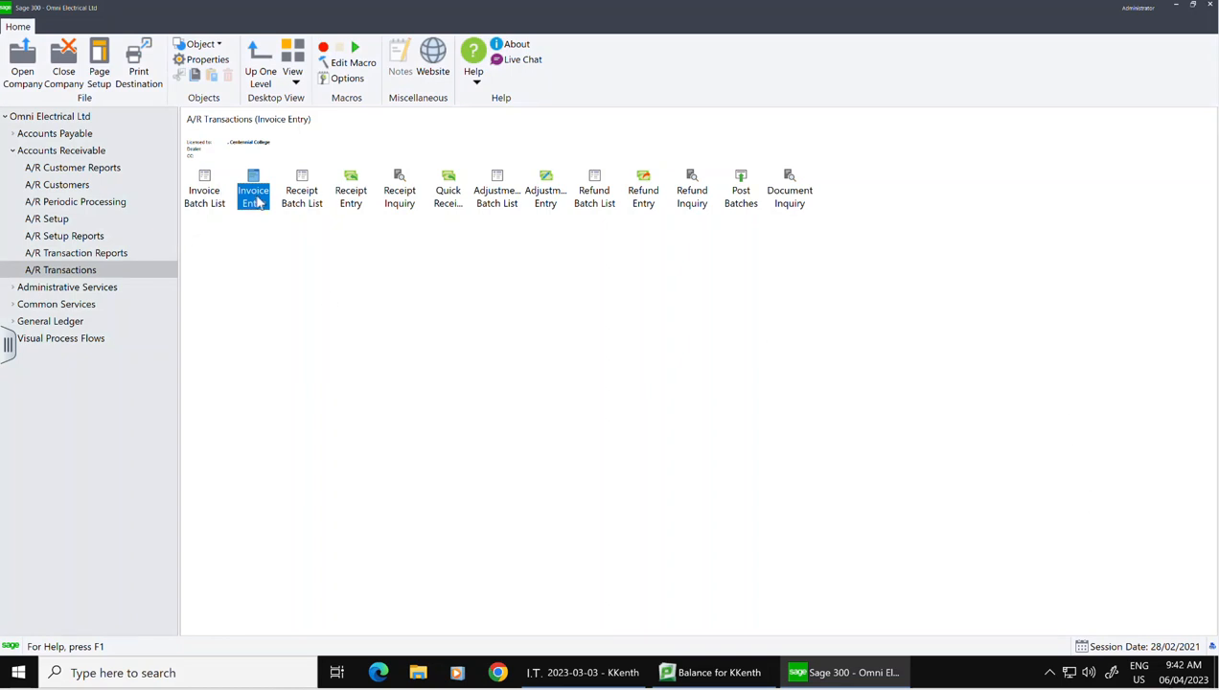
# Step: Load batch 2, the February 15 invoices batch, into A/R Invoice Entry
pyautogui.doubleClick(254, 196)
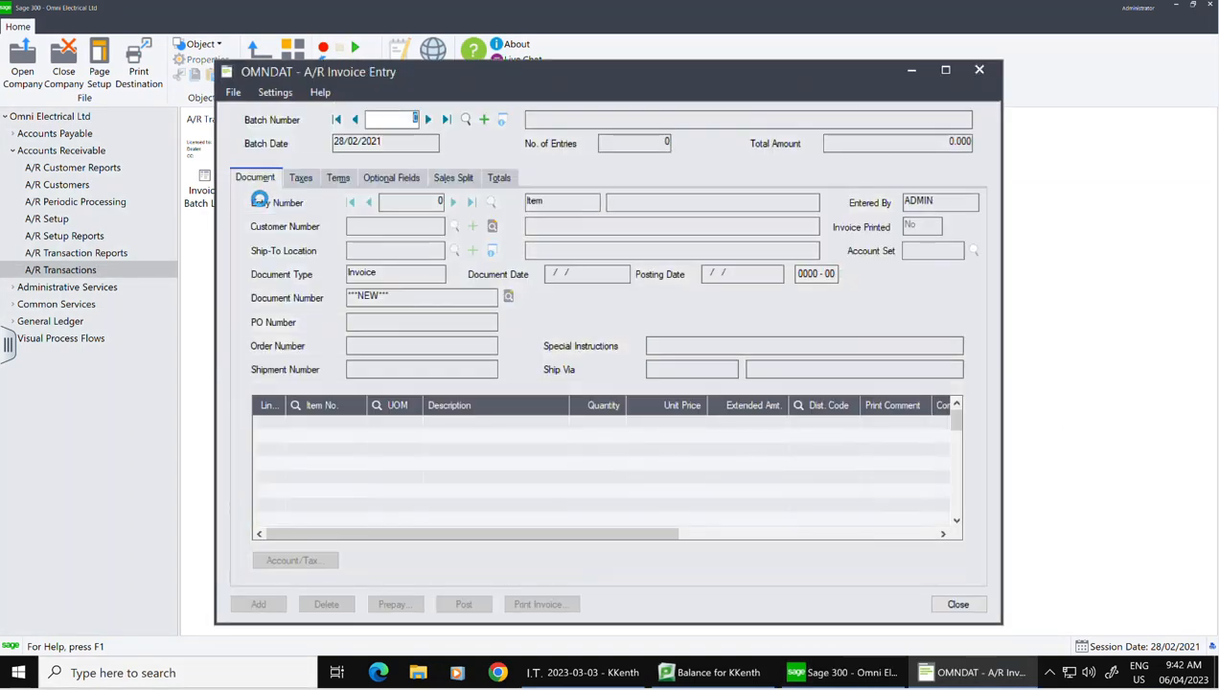
pyautogui.click(465, 119)
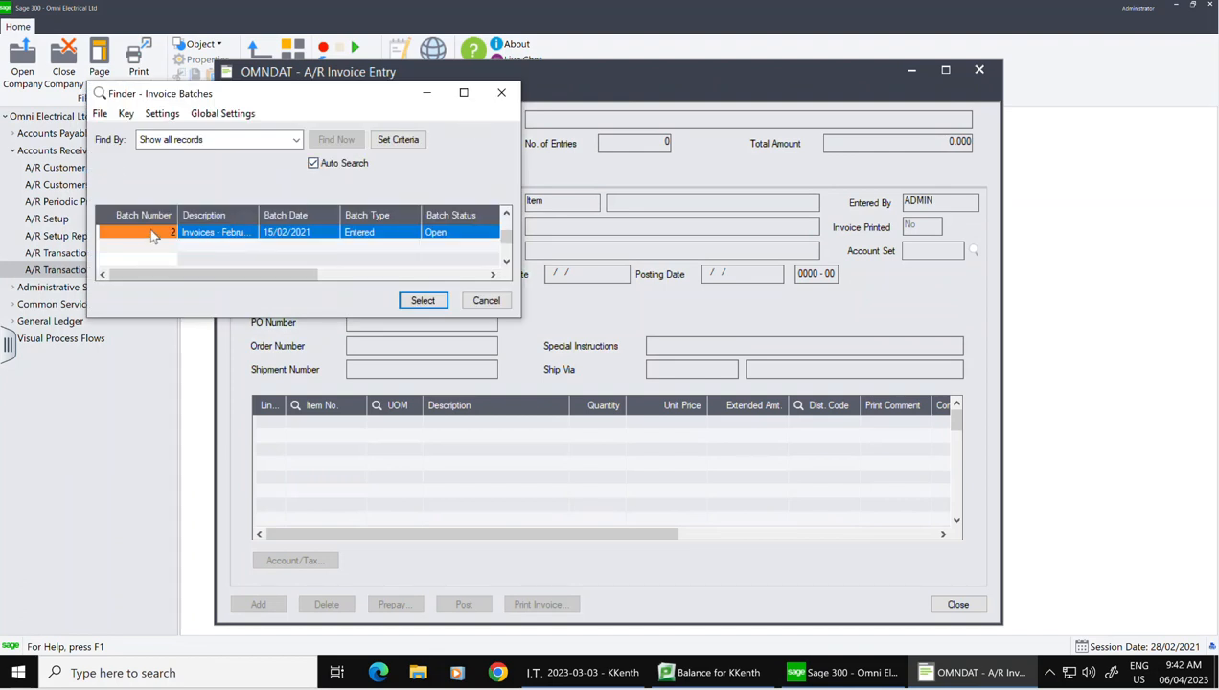
pyautogui.moveTo(309, 277); pyautogui.dragTo(492, 276)
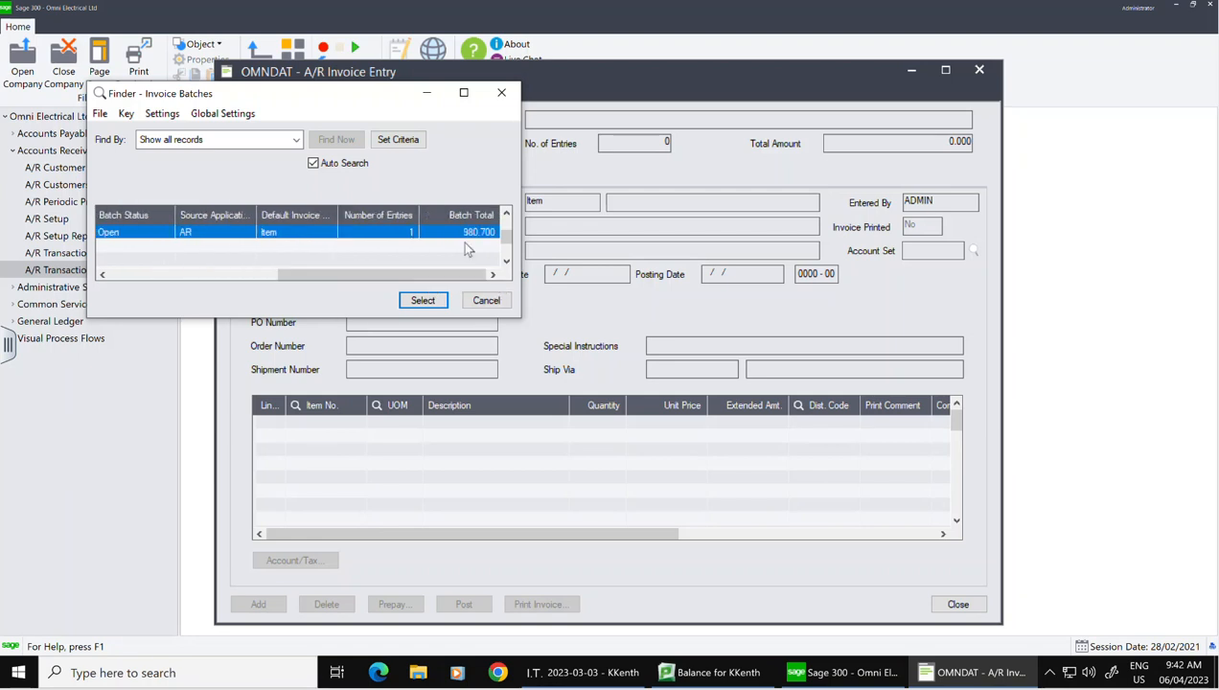
pyautogui.click(230, 244)
pyautogui.click(435, 304)
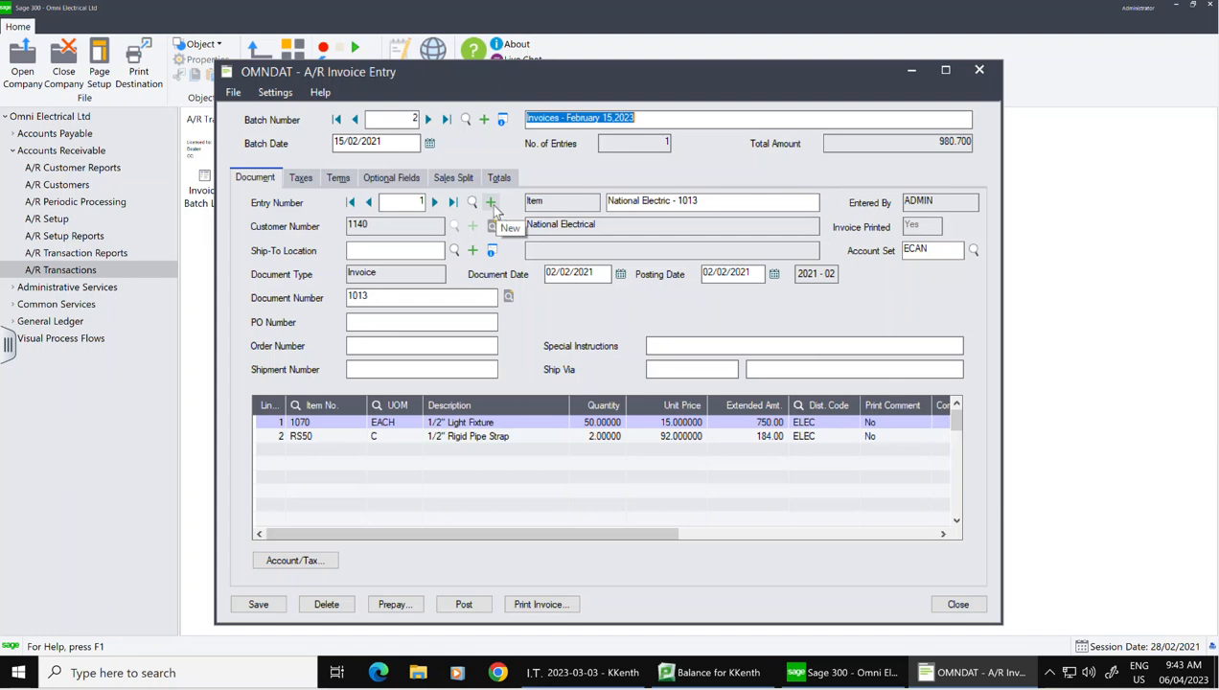
# Step: Start new entry 2 described 'National Electric' for customer 1150 National Electric
pyautogui.click(491, 206)
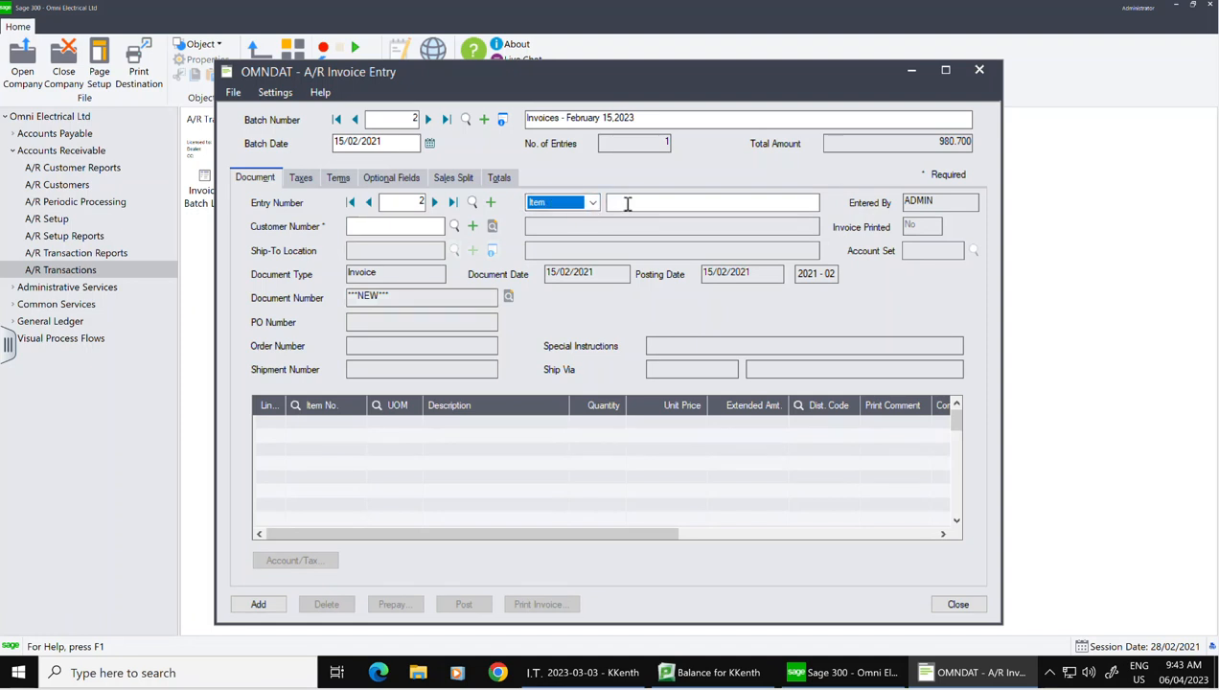
pyautogui.click(608, 205)
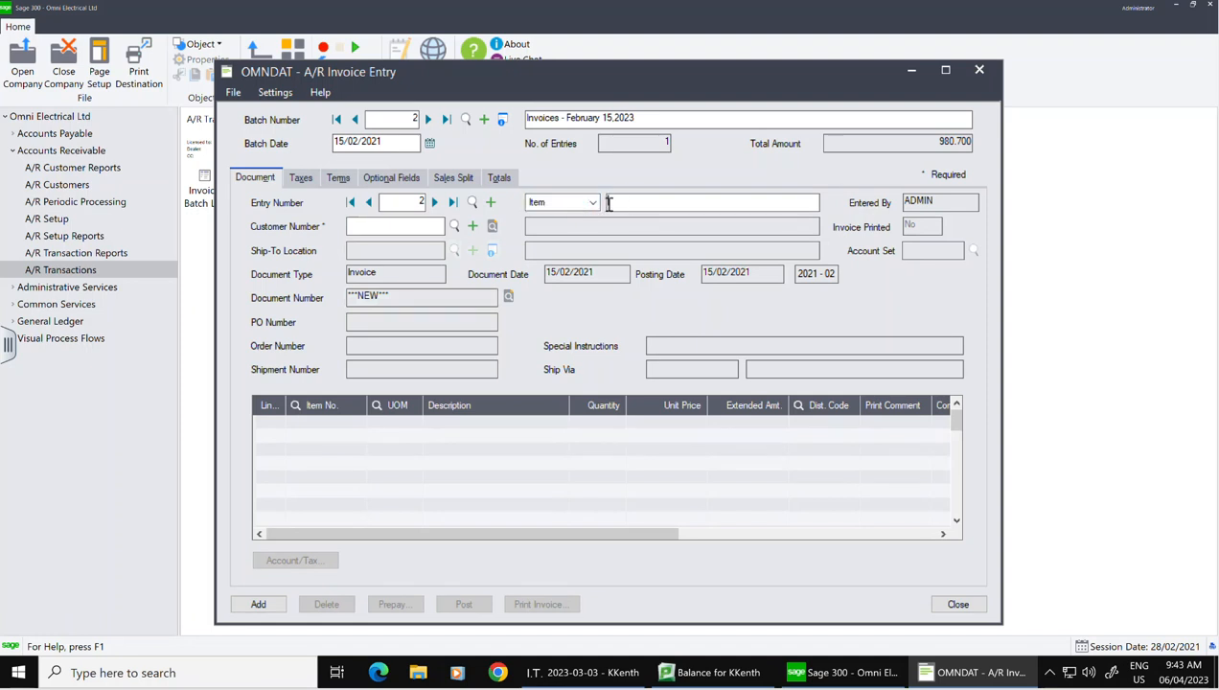
pyautogui.write('NAtio')
pyautogui.write('ational ')
pyautogui.write('Electric 1014')
pyautogui.click(455, 228)
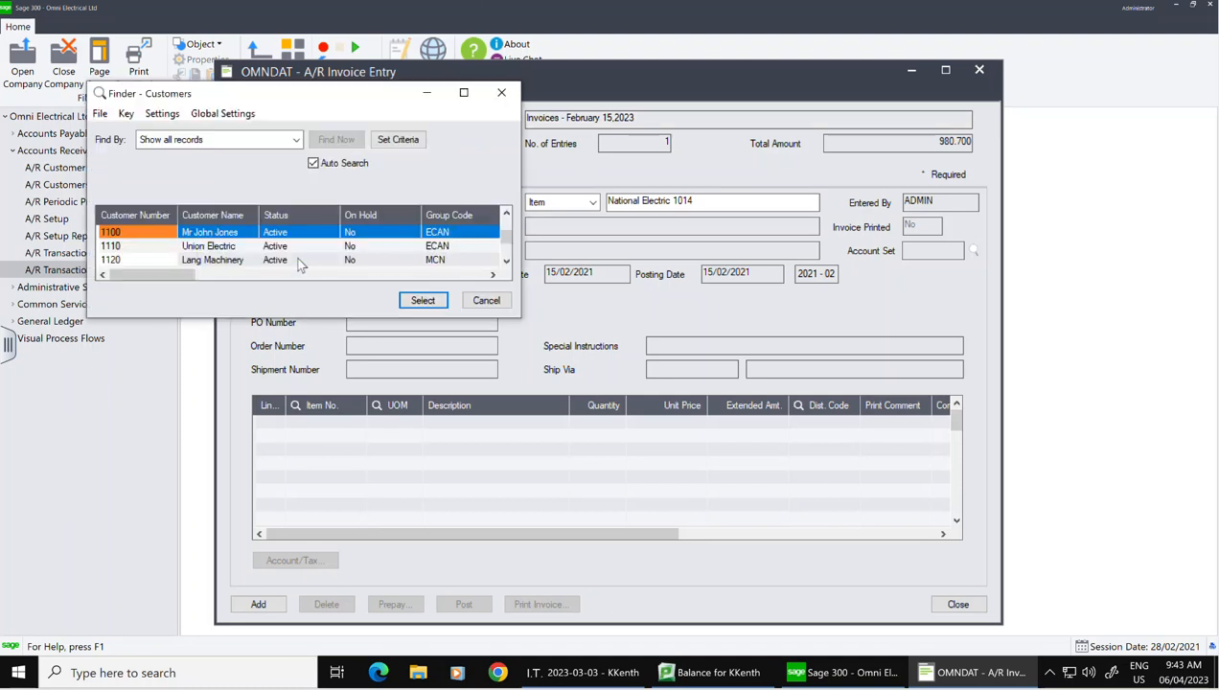
pyautogui.press('Down')
pyautogui.press('Down')
pyautogui.press('Down')
pyautogui.press('Down')
pyautogui.press('Down')
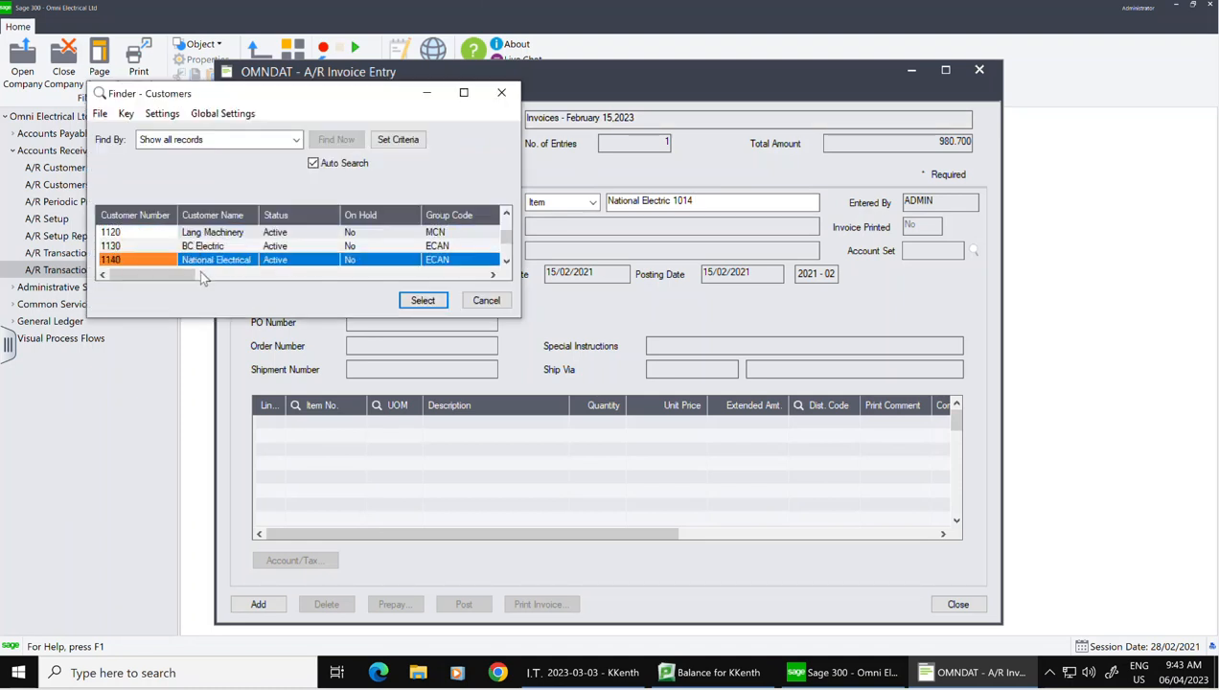
pyautogui.click(211, 265)
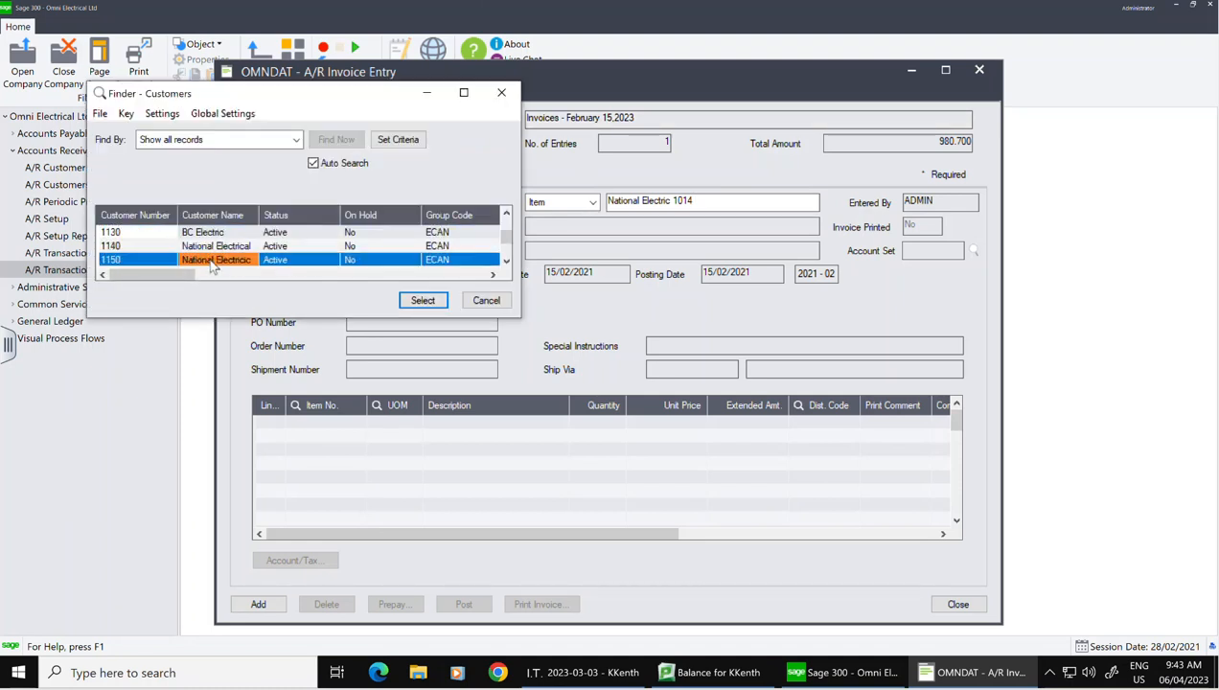
pyautogui.click(417, 307)
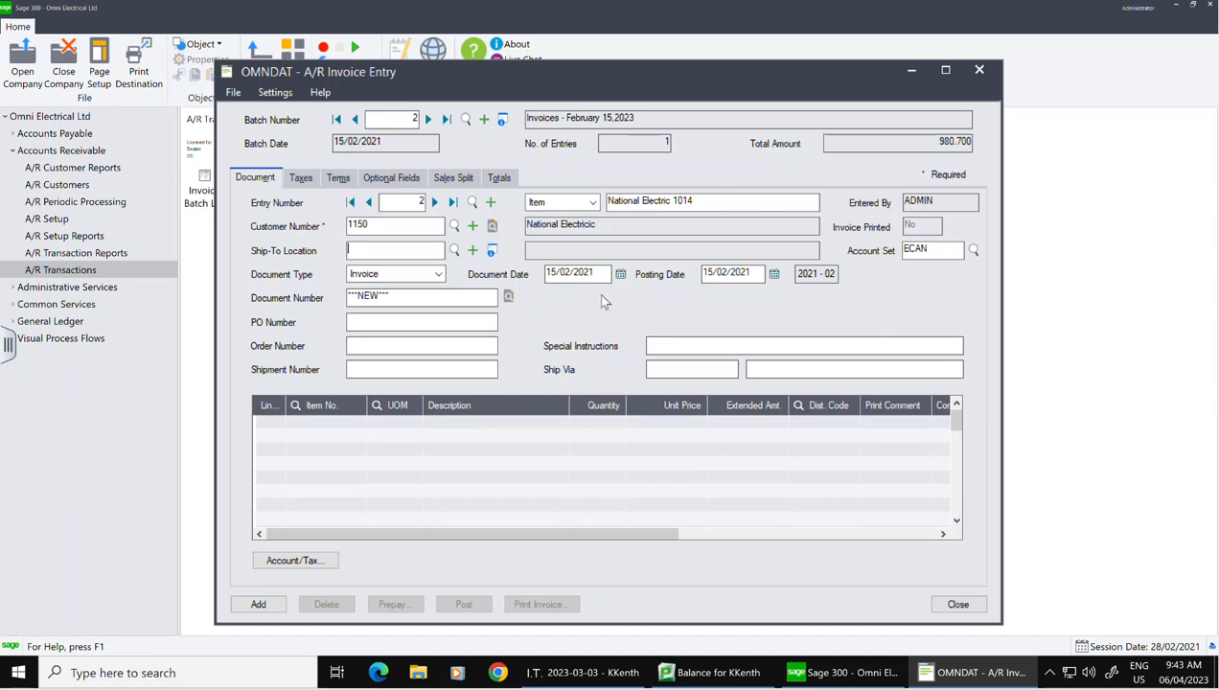
# Step: Date the invoice 03/02/2021 with document number 1014 and PO number 85623
pyautogui.click(618, 275)
pyautogui.click(620, 275)
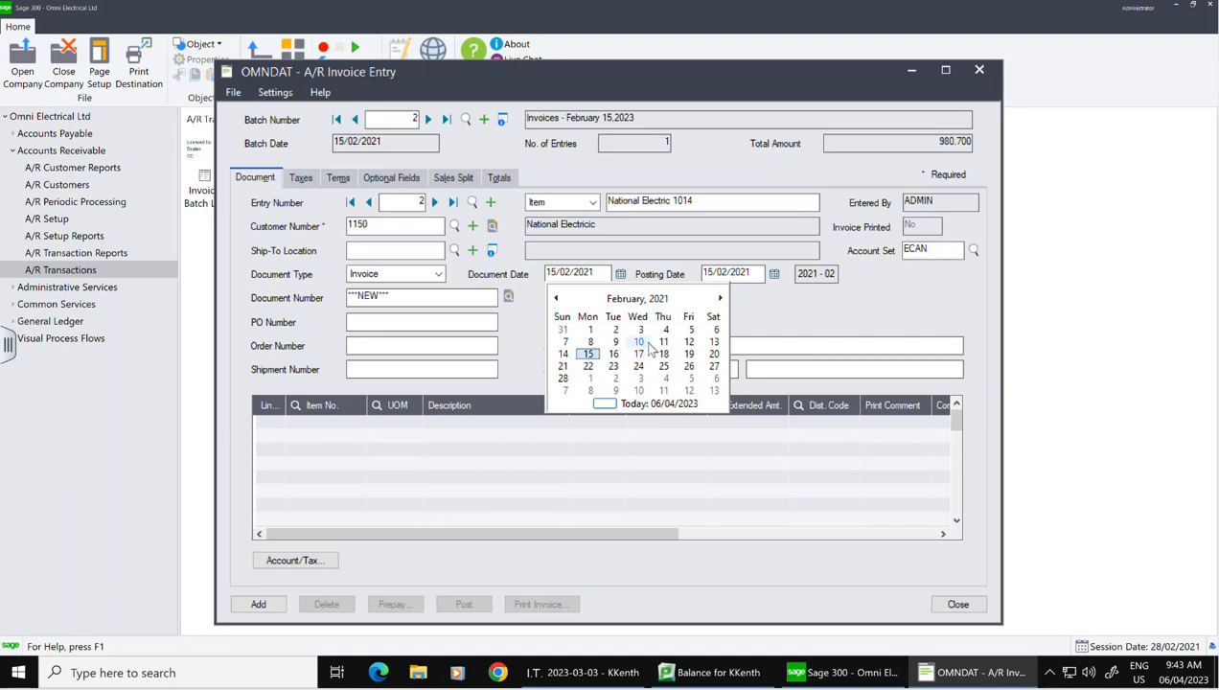
pyautogui.click(640, 329)
pyautogui.click(418, 297)
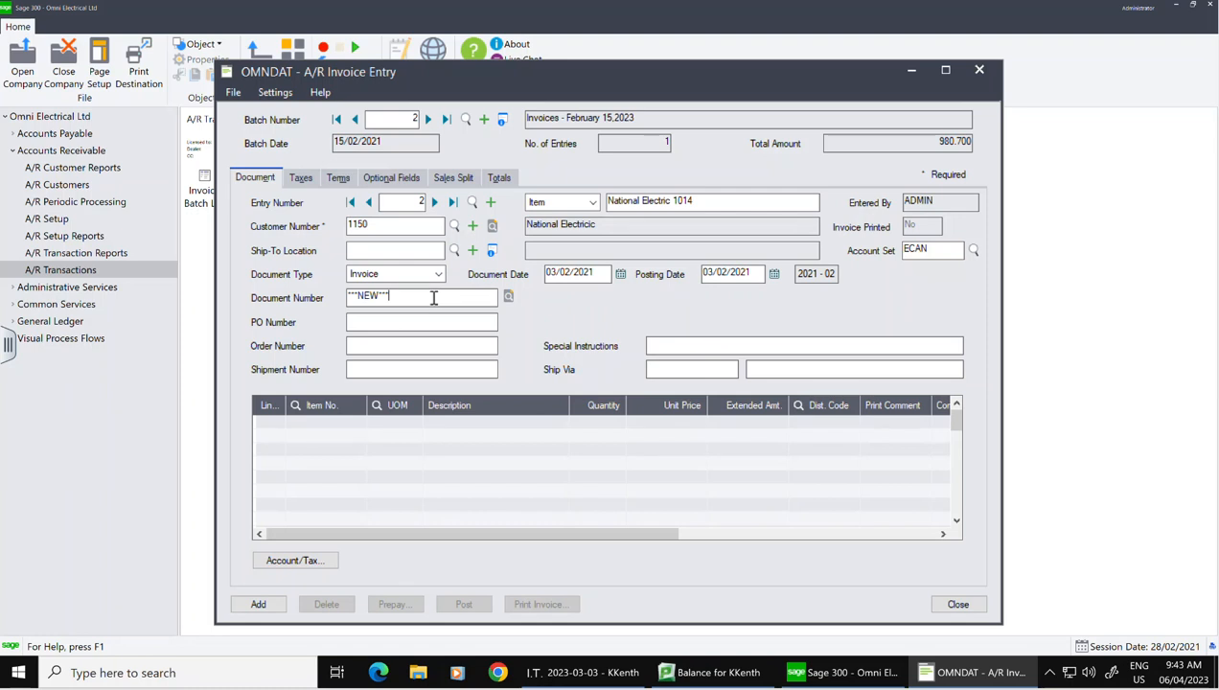
pyautogui.moveTo(433, 298); pyautogui.dragTo(321, 301)
pyautogui.write('1014')
pyautogui.click(389, 324)
pyautogui.write('85623')
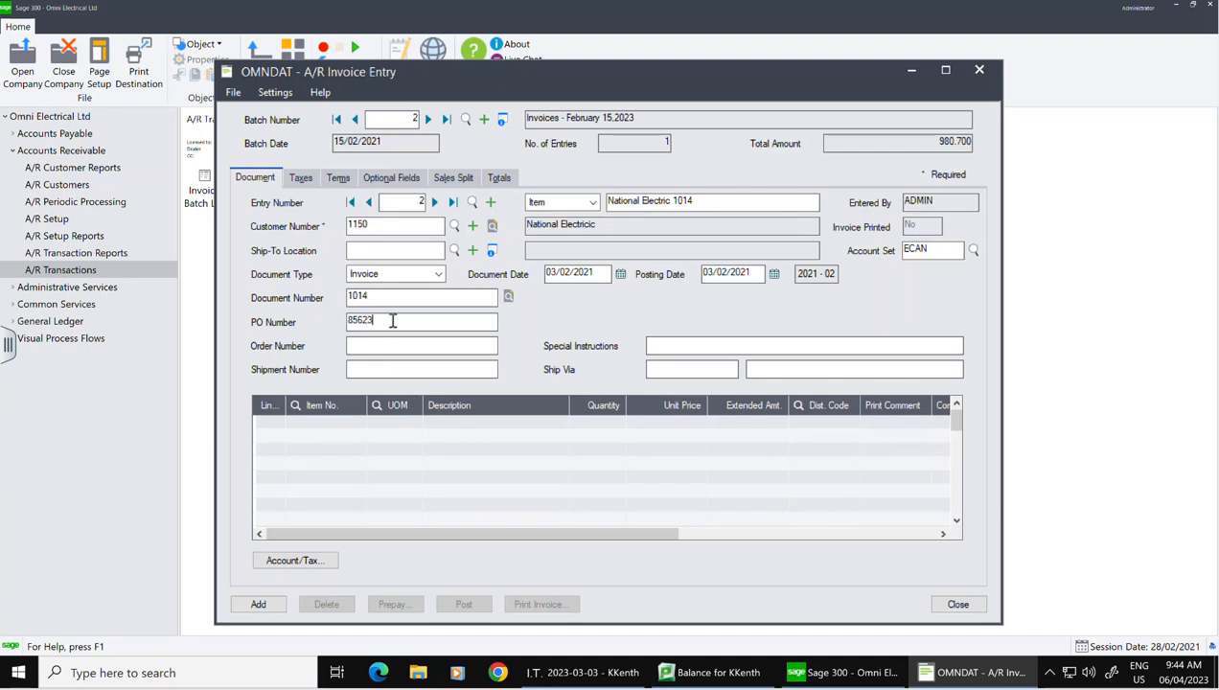
# Step: Add a first detail line for item 1070 with quantity 10
pyautogui.click(323, 428)
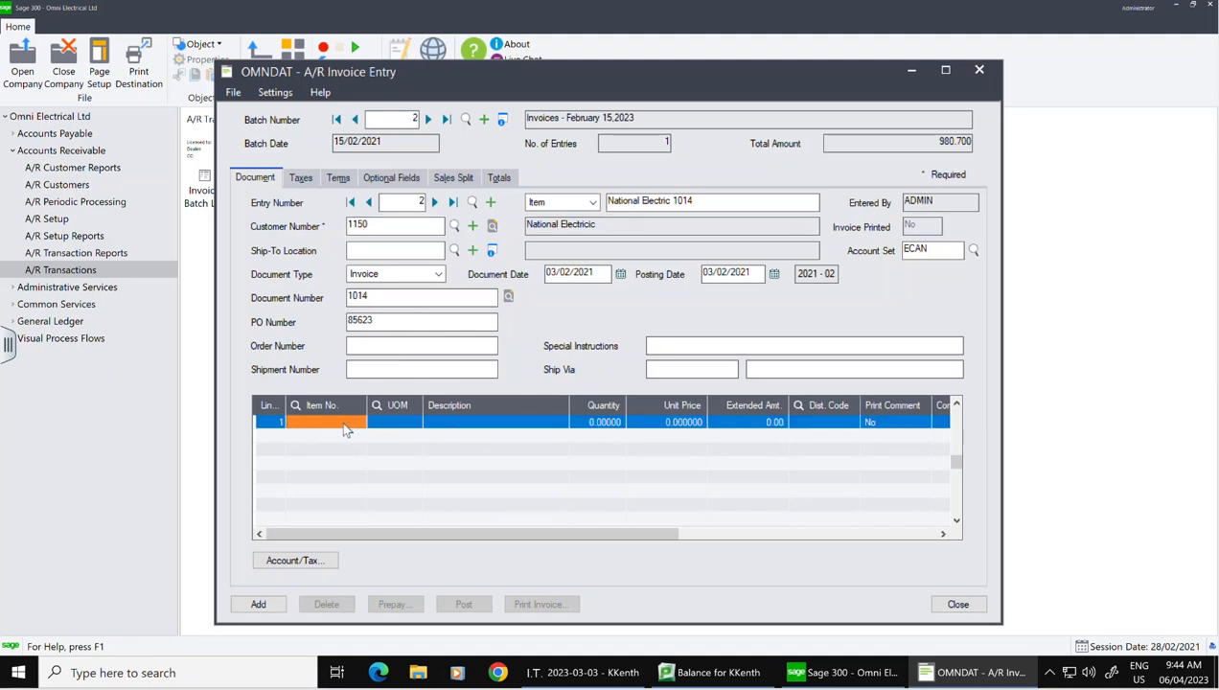
pyautogui.click(350, 422)
pyautogui.click(358, 423)
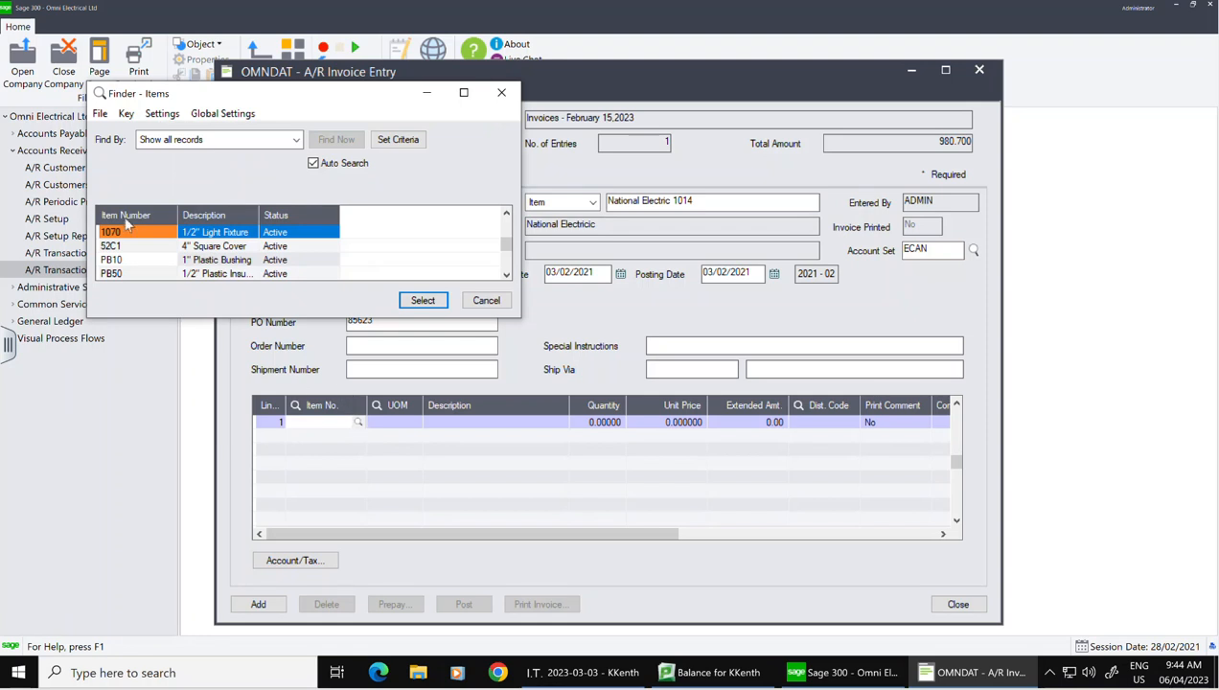
pyautogui.click(417, 300)
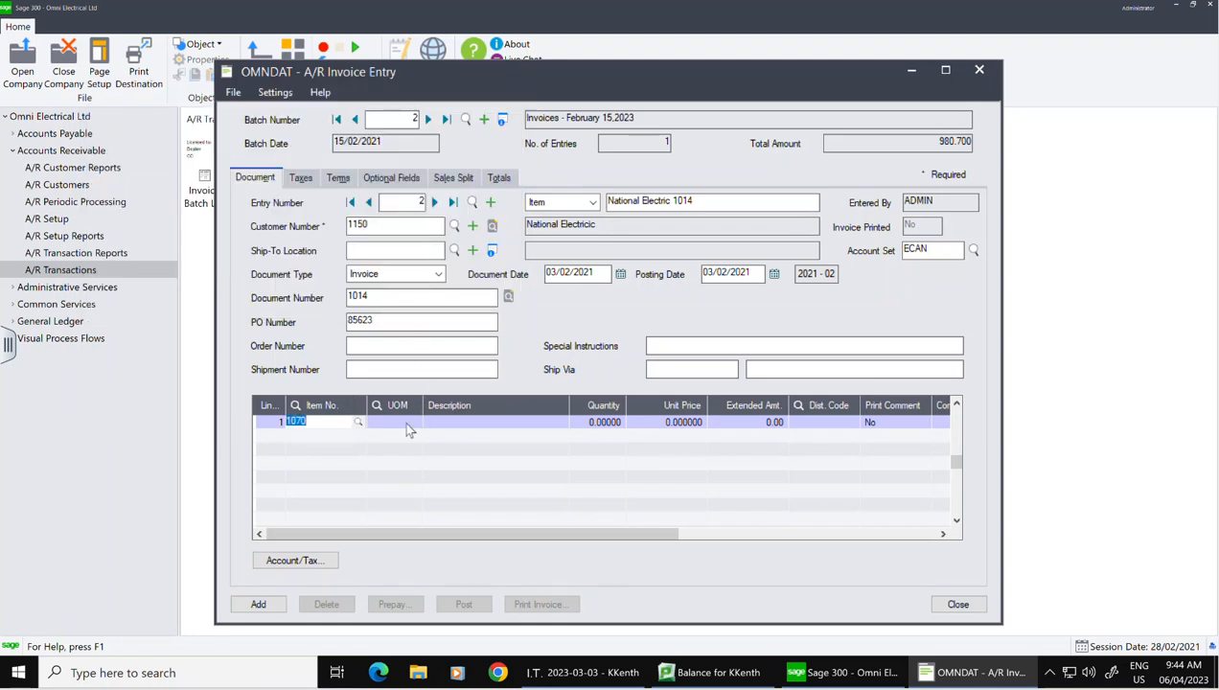
pyautogui.click(465, 422)
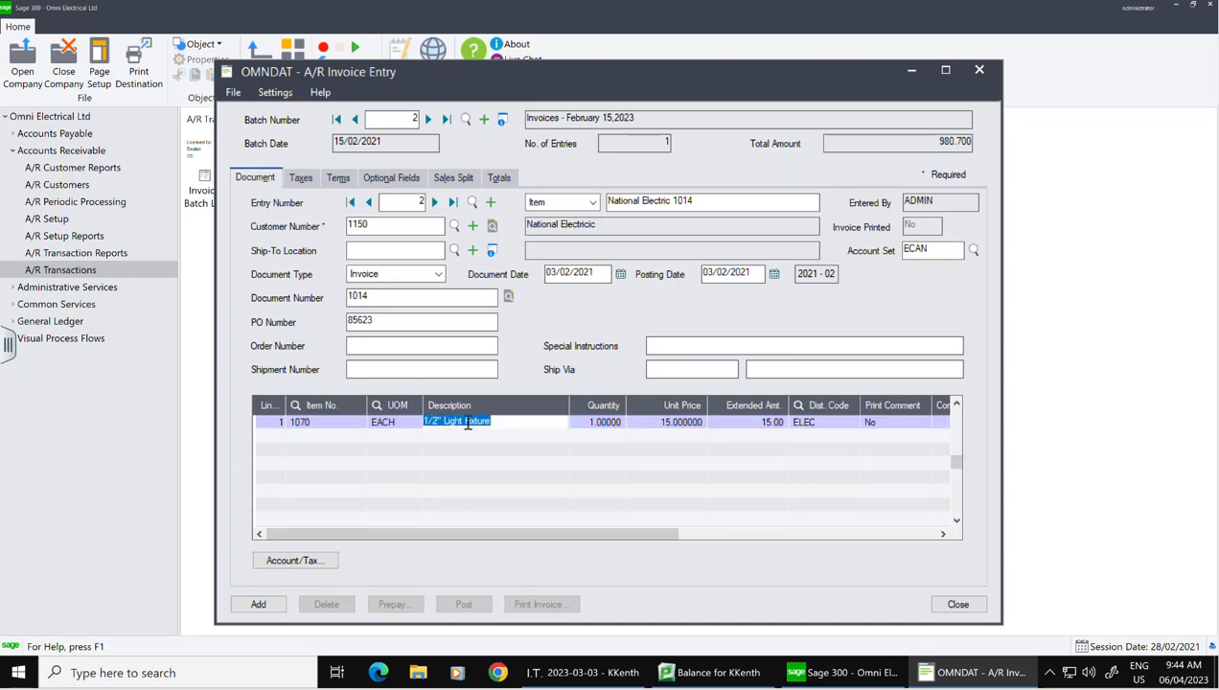
pyautogui.click(601, 423)
pyautogui.write('10')
pyautogui.press('Tab')
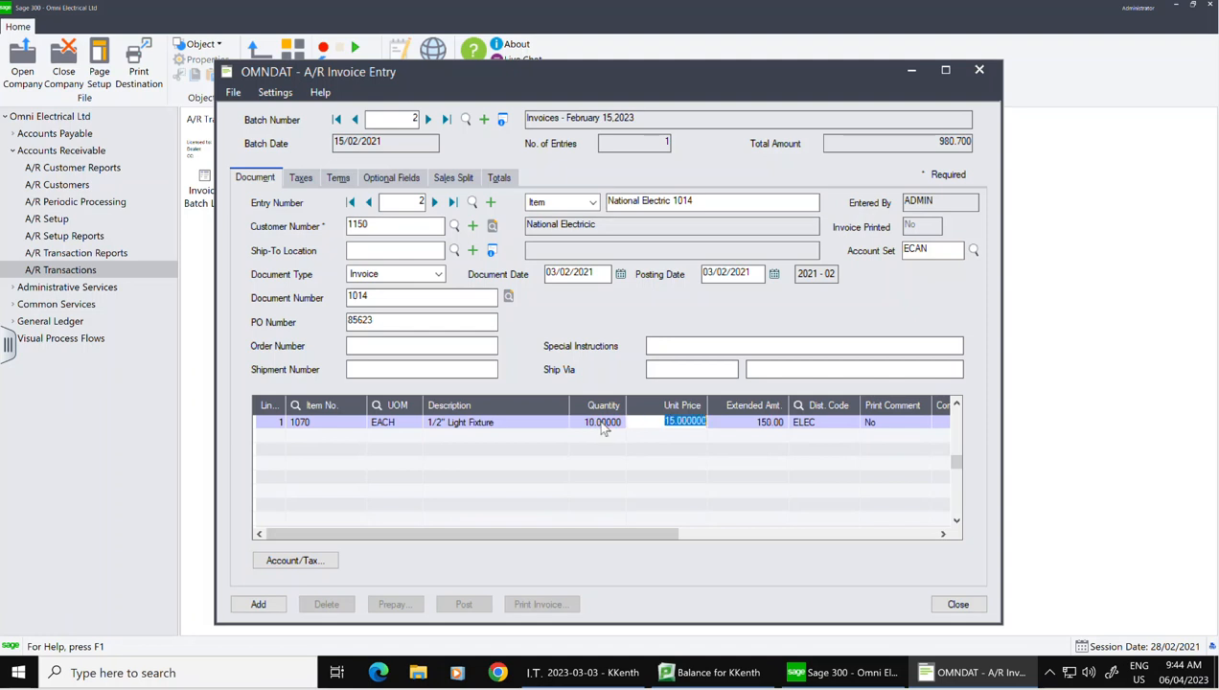
pyautogui.press('Tab')
pyautogui.press('Tab')
pyautogui.press('Tab')
pyautogui.press('Tab')
pyautogui.press('Tab')
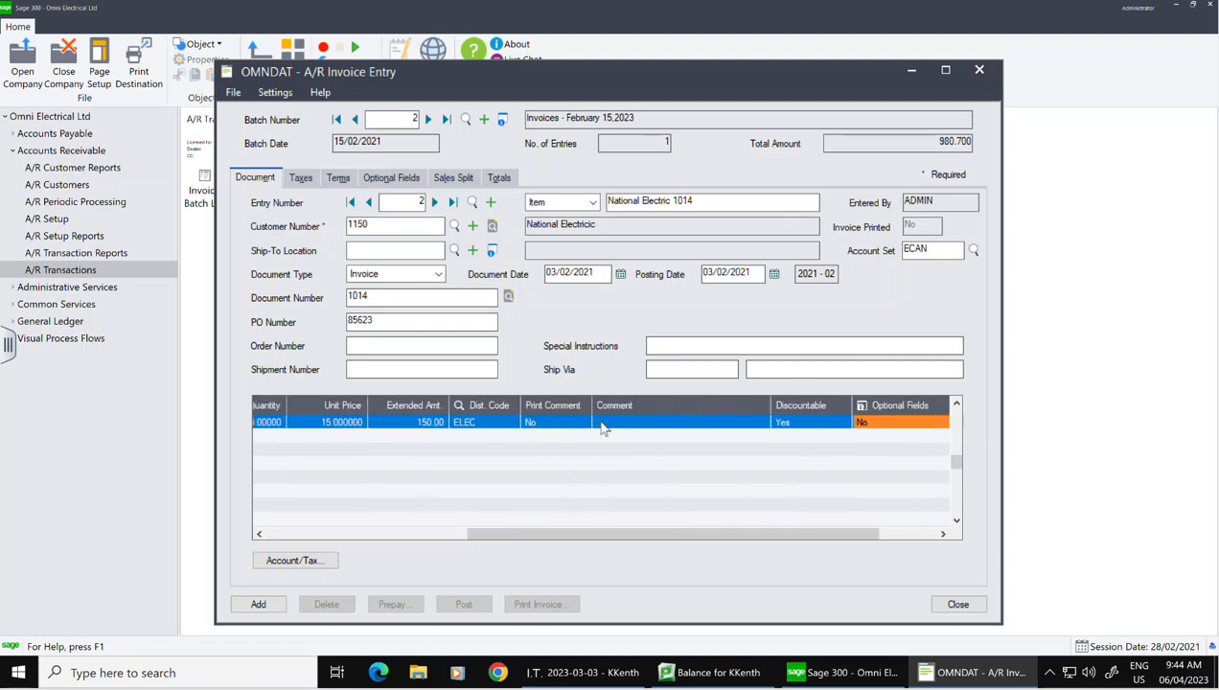
pyautogui.press('Tab')
pyautogui.press('Tab')
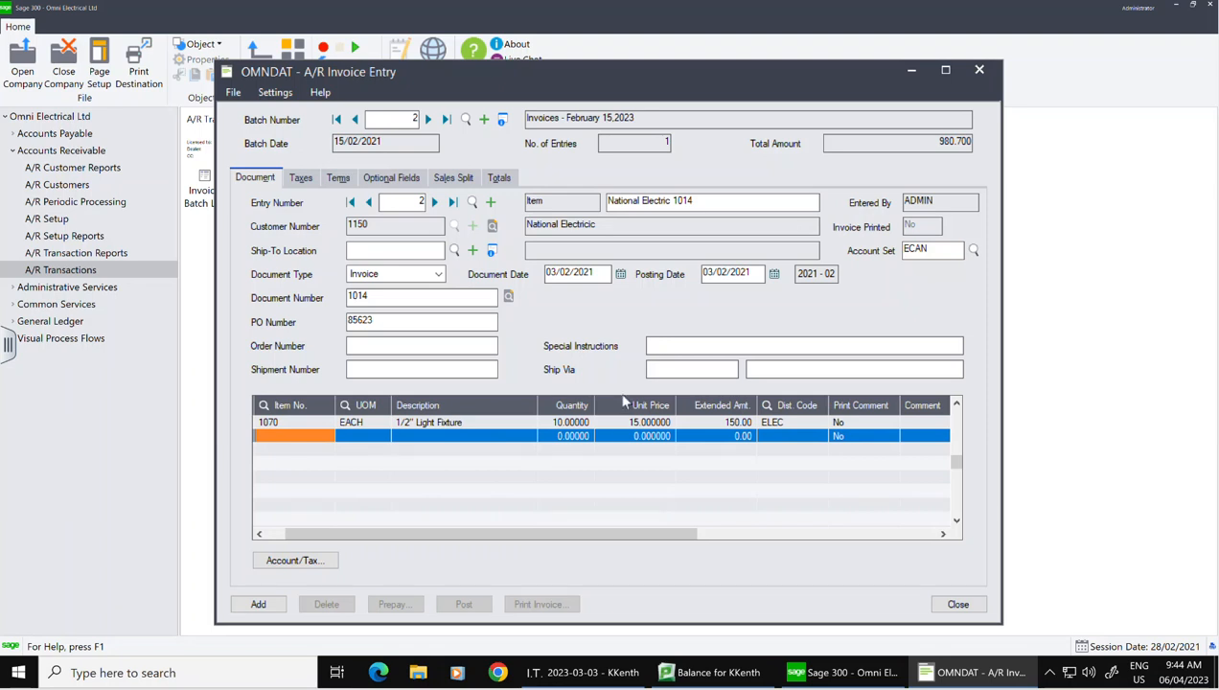
# Step: Add a second line for item 52C1 with quantity 5
pyautogui.click(327, 436)
pyautogui.click(326, 436)
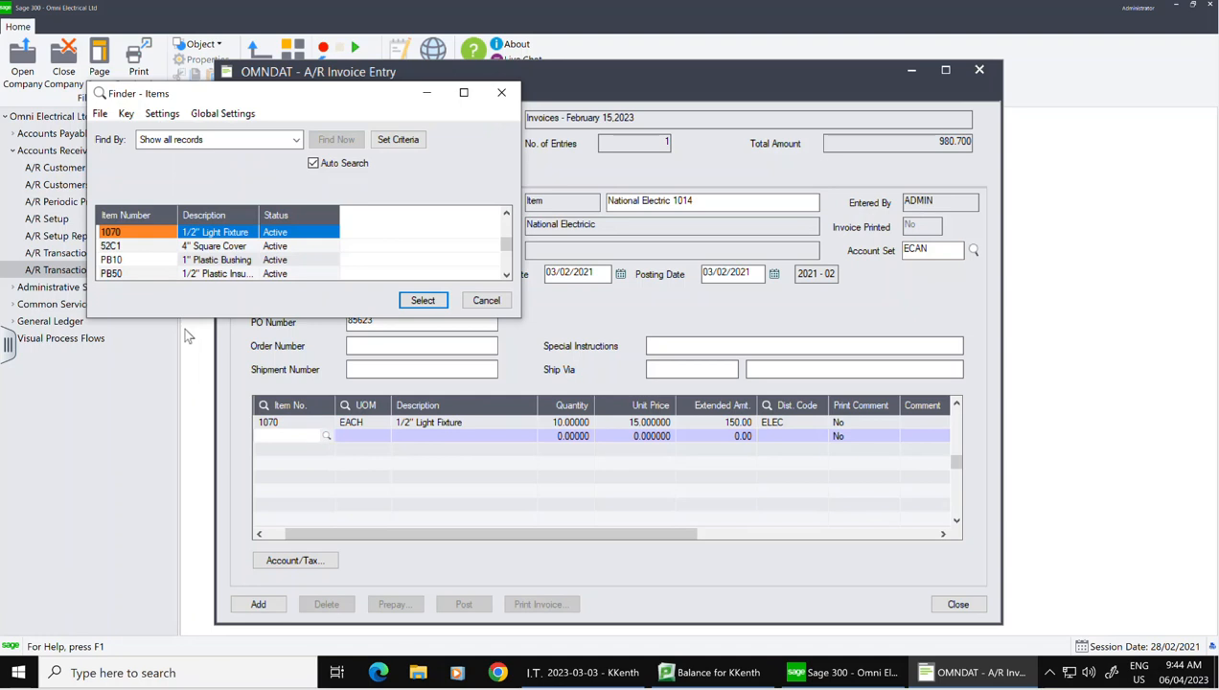
pyautogui.click(134, 247)
pyautogui.click(419, 303)
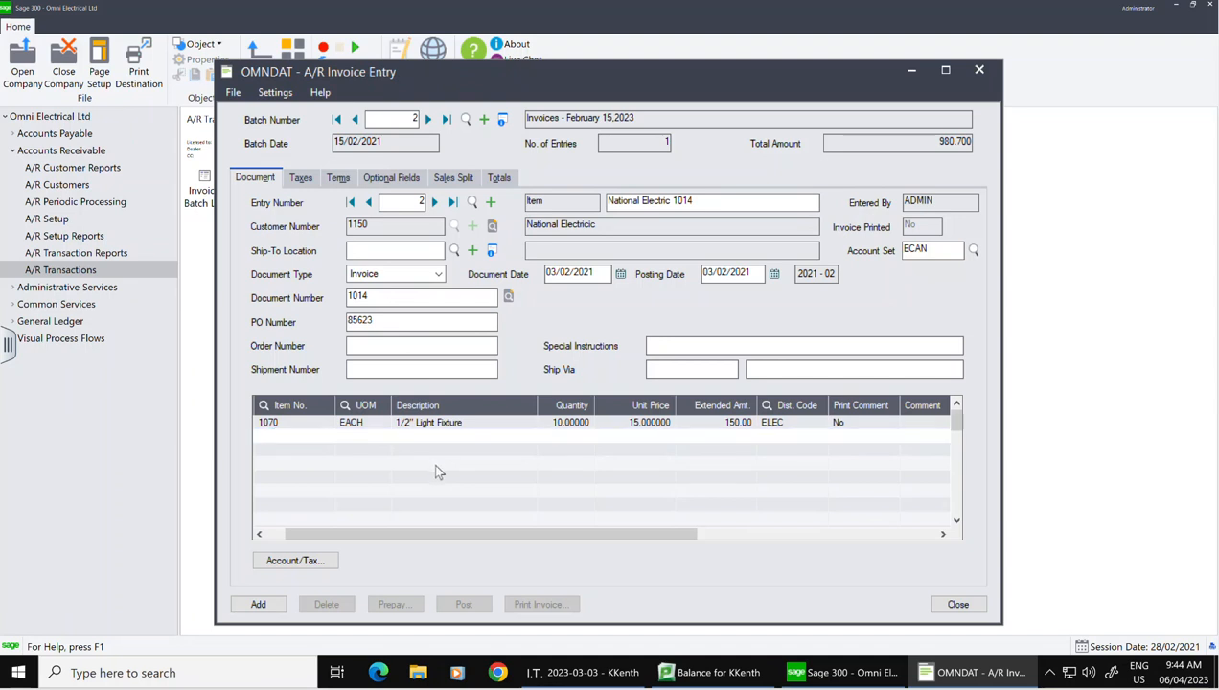
pyautogui.click(571, 437)
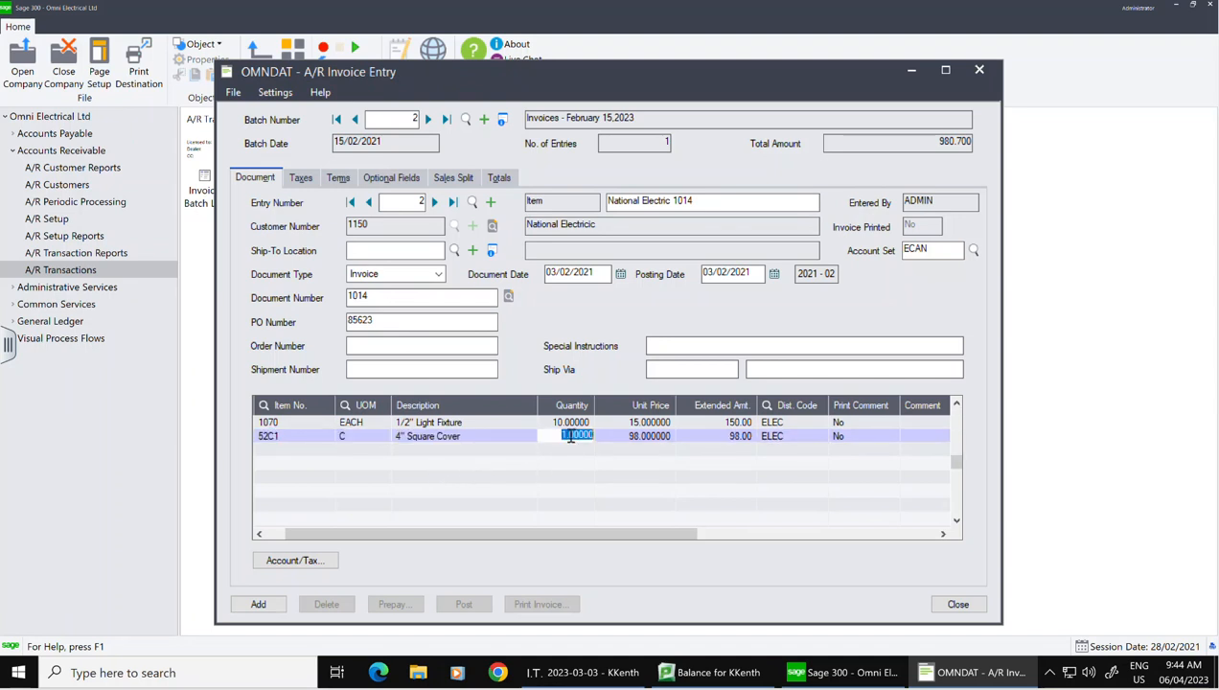
pyautogui.write('5')
pyautogui.press('Tab')
pyautogui.press('Tab')
pyautogui.press('Tab')
pyautogui.press('Tab')
pyautogui.press('Tab')
pyautogui.press('Tab')
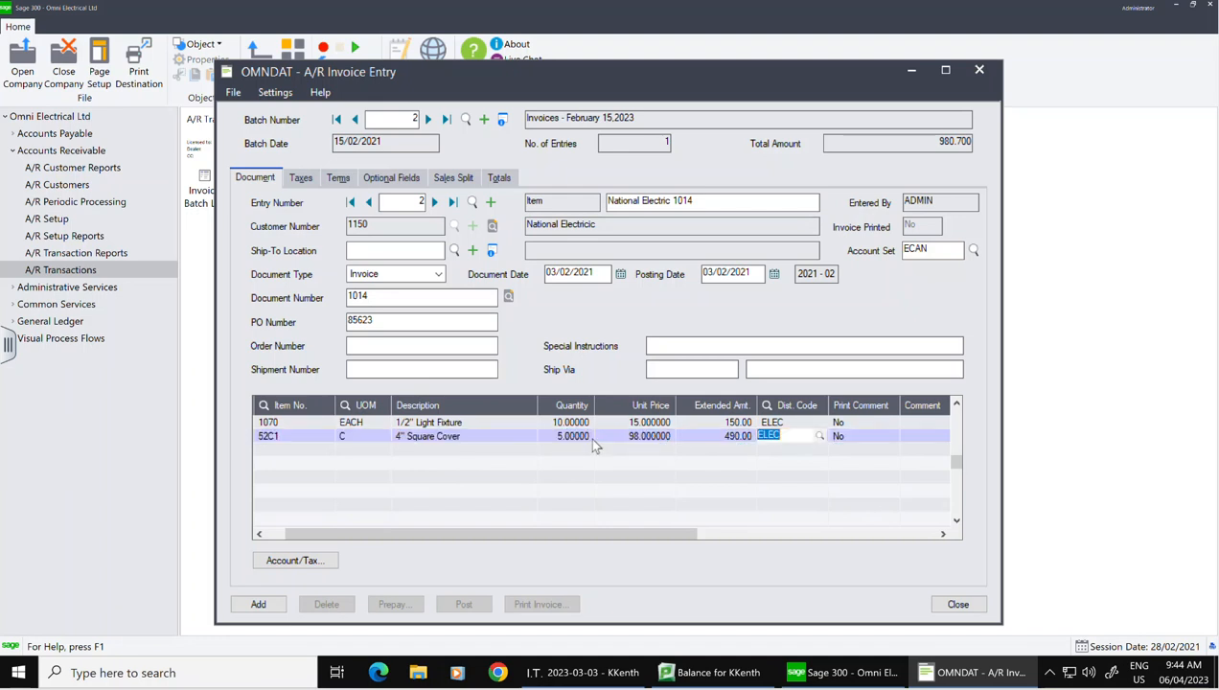
pyautogui.press('Tab')
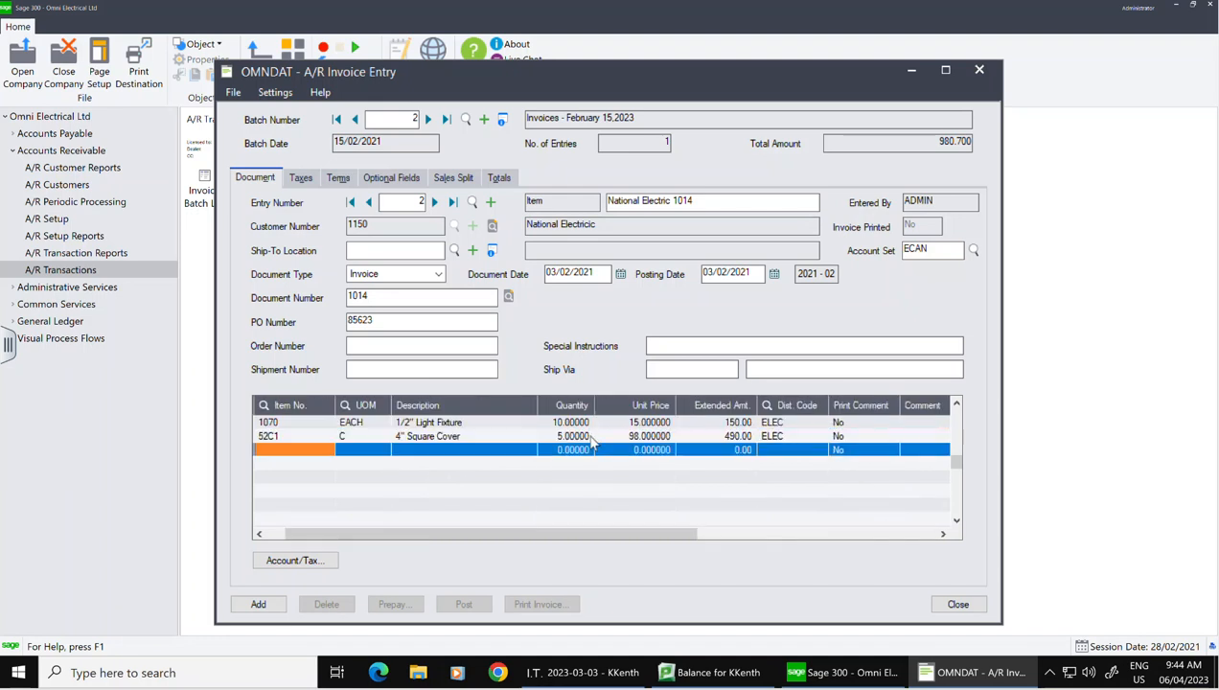
# Step: Add a third line for item RS10 1" Rigid Pipe Strap, quantity 5, extending to 815.00
pyautogui.click(306, 457)
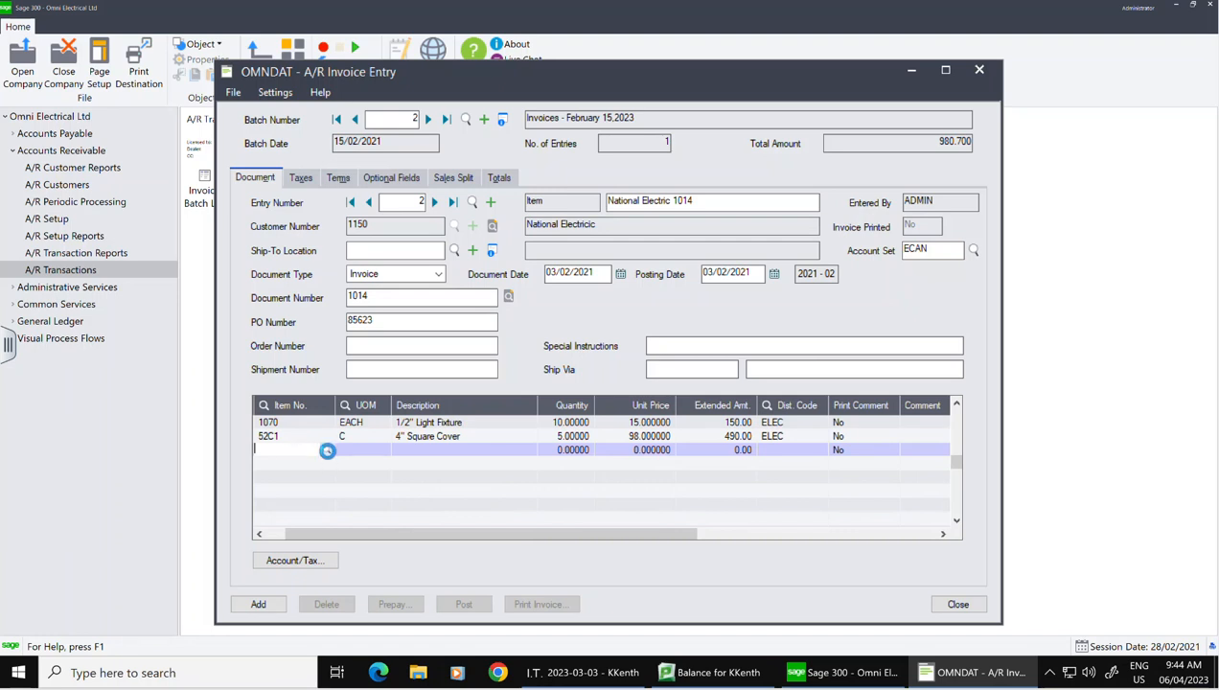
pyautogui.click(327, 450)
pyautogui.click(132, 259)
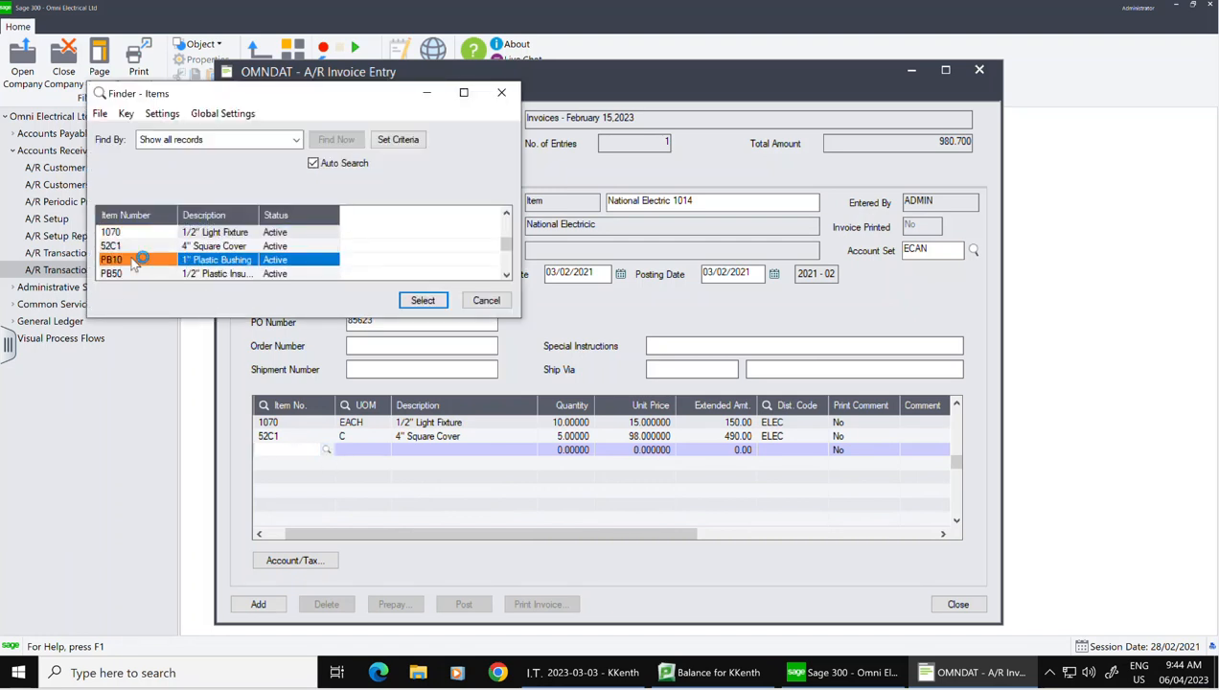
pyautogui.press('Down')
pyautogui.press('Down')
pyautogui.press('Down')
pyautogui.press('Down')
pyautogui.press('Down')
pyautogui.press('Down')
pyautogui.press('Down')
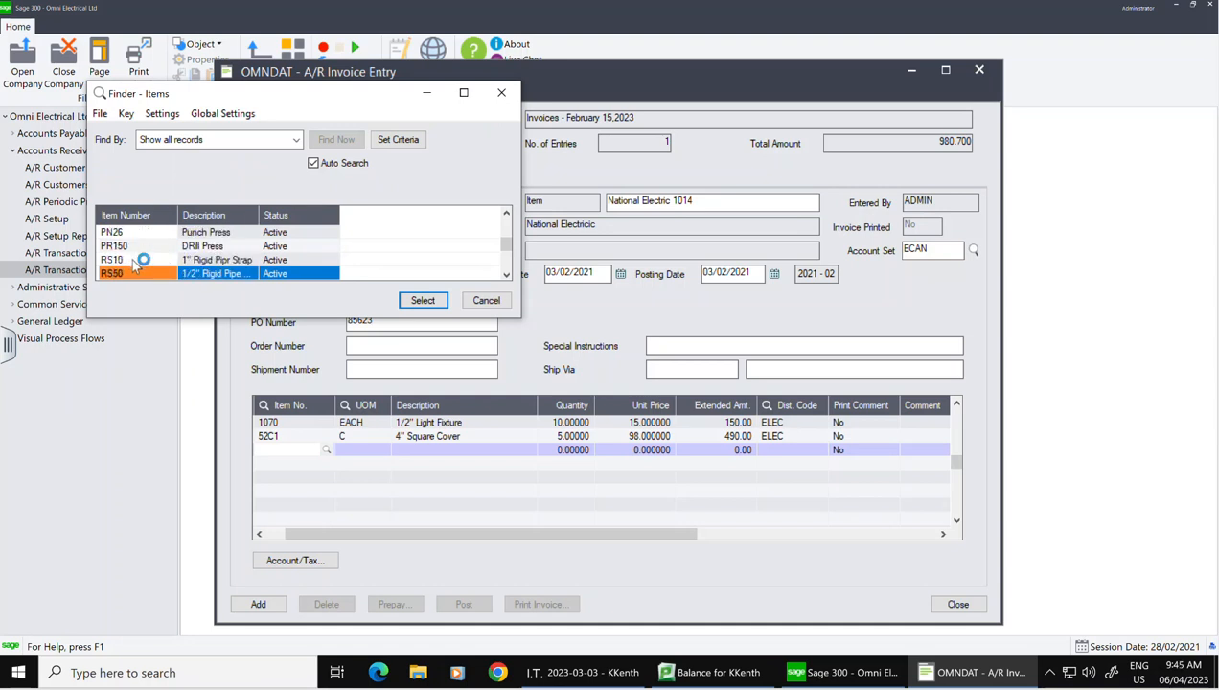
pyautogui.click(133, 262)
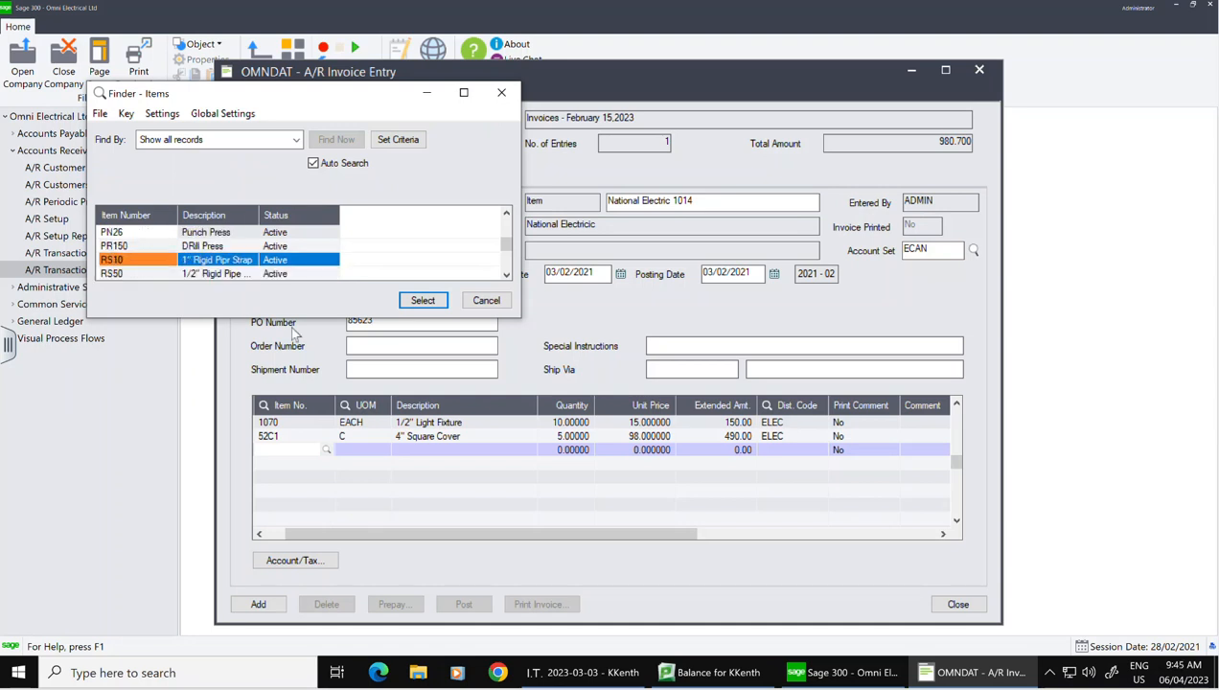
pyautogui.click(427, 305)
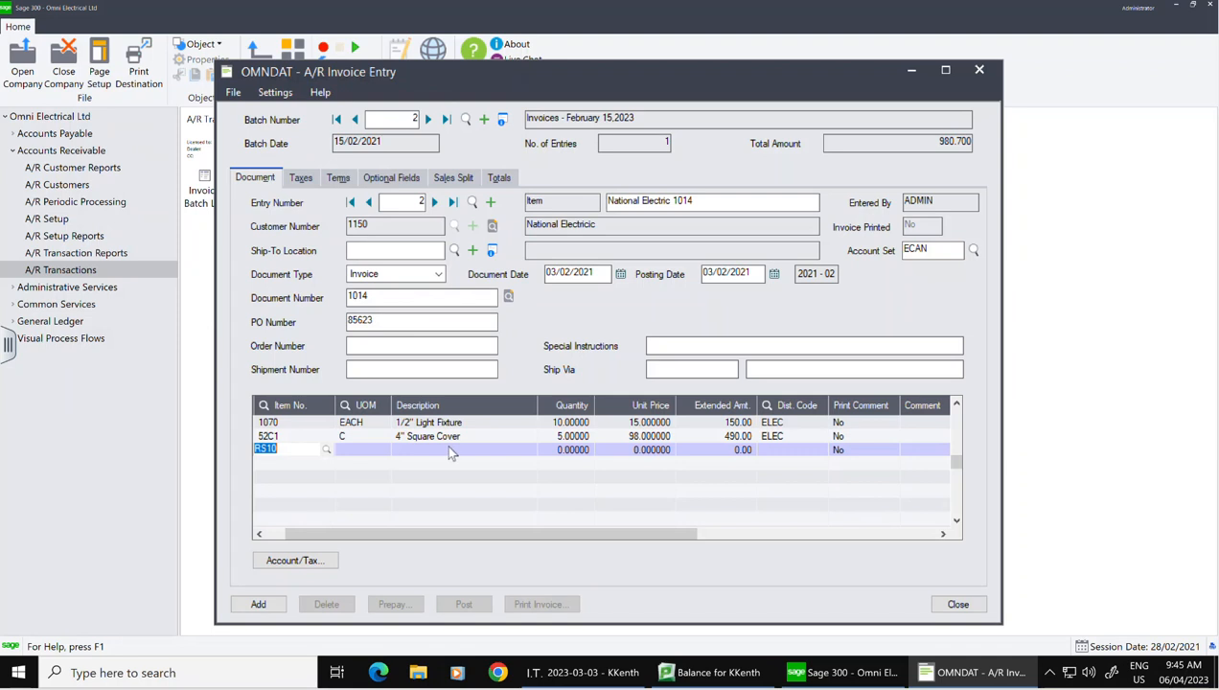
pyautogui.click(449, 451)
pyautogui.click(452, 451)
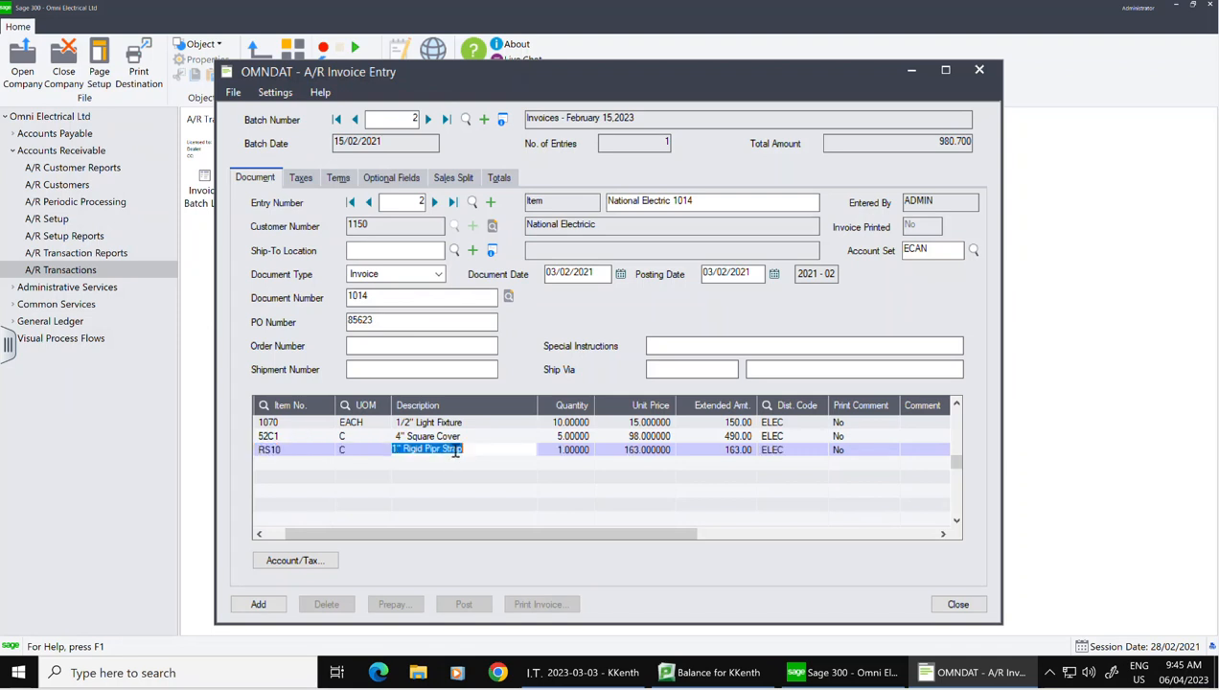
pyautogui.press('Tab')
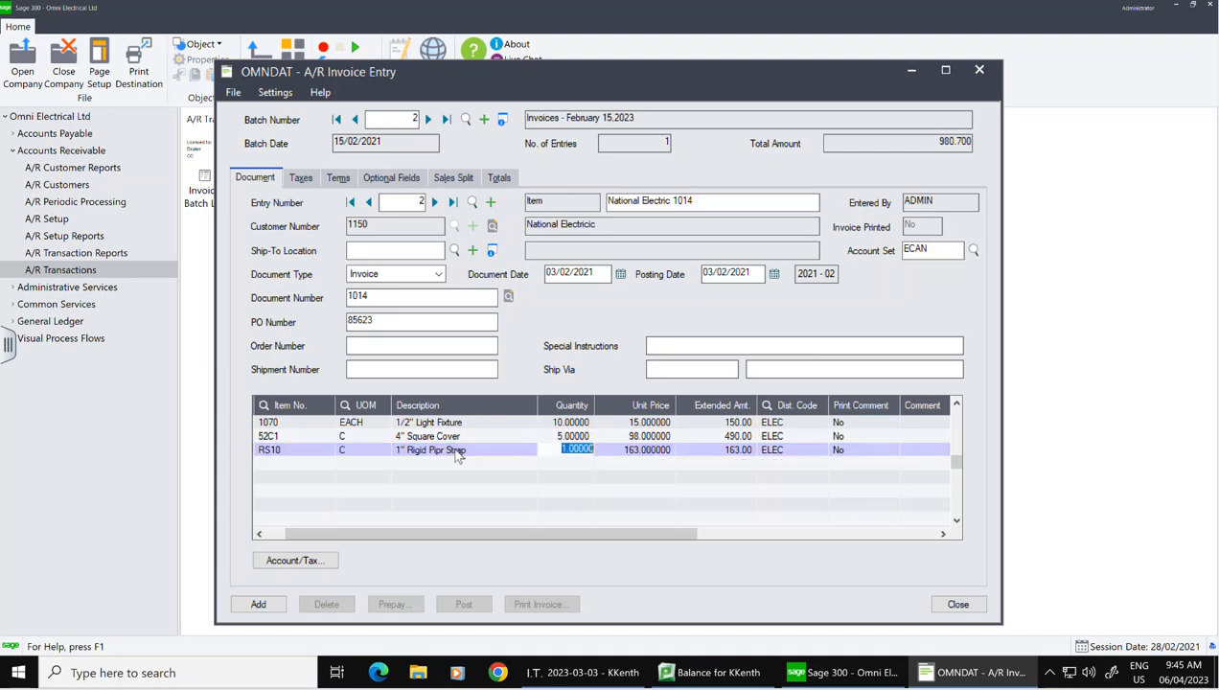
pyautogui.write('5')
pyautogui.press('Tab')
pyautogui.click(543, 500)
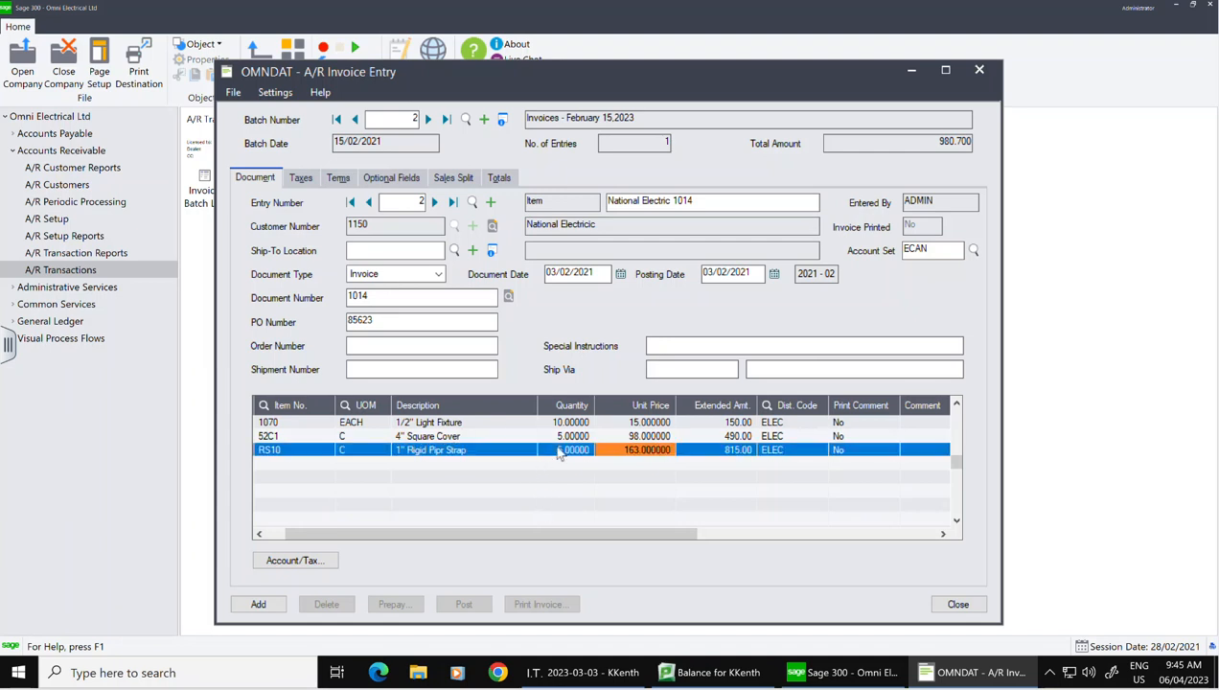
# Step: Check the 189.15 Ontario sales tax on the 1,455.00 base, then view the Net 30 terms
pyautogui.click(301, 179)
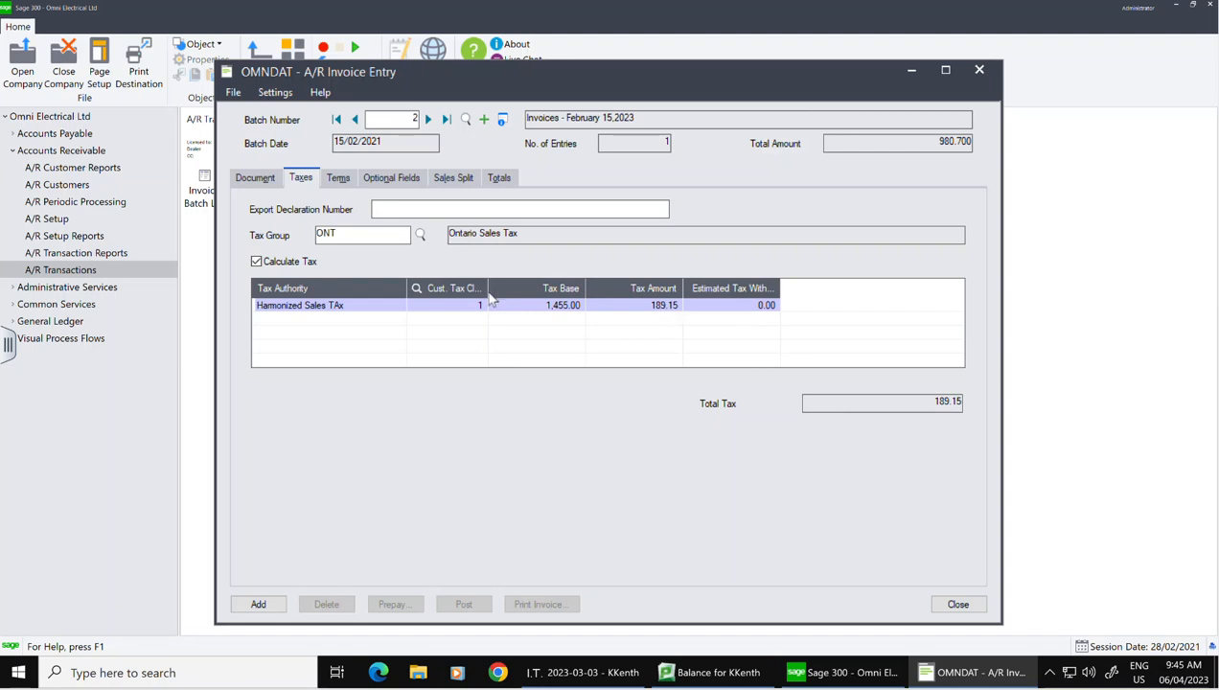
pyautogui.click(346, 181)
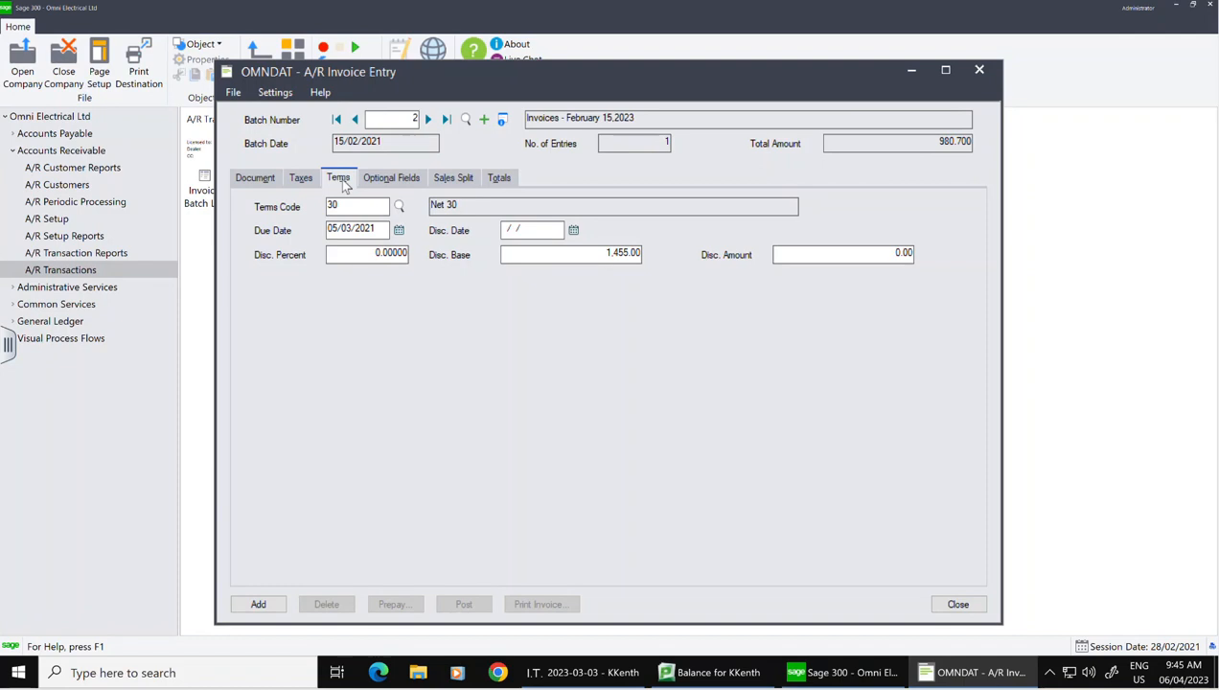
# Step: Change the invoice terms to code 2 (2% 10, N30)
pyautogui.click(399, 205)
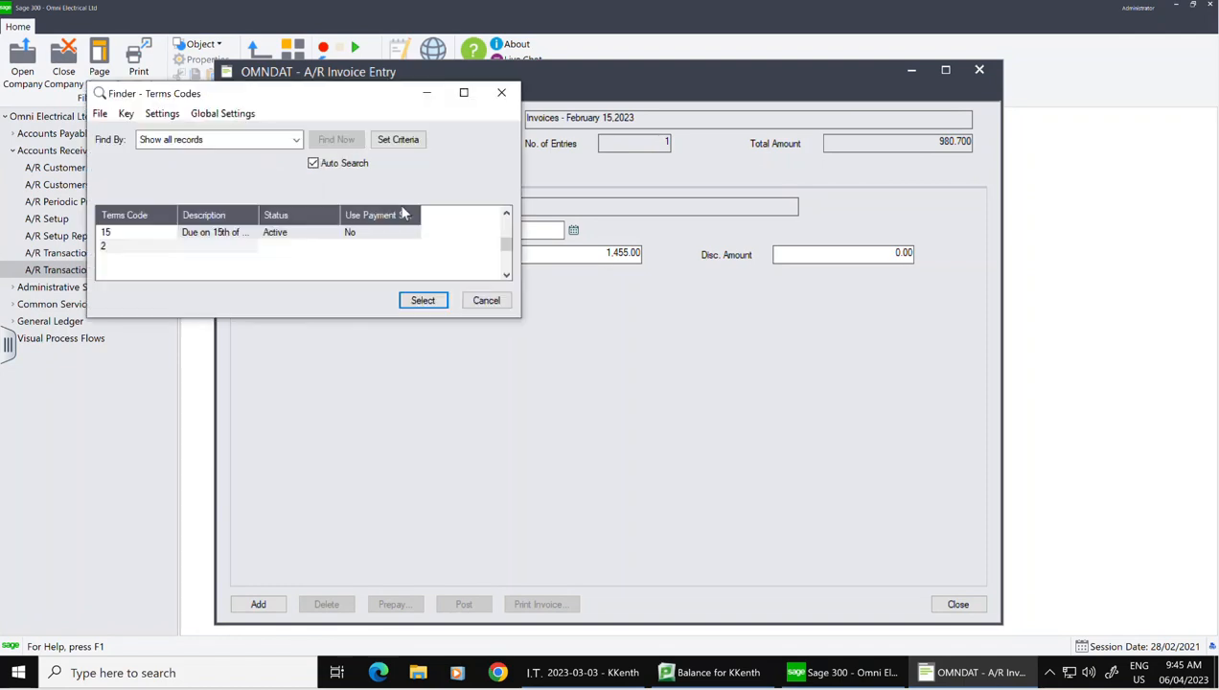
pyautogui.click(165, 251)
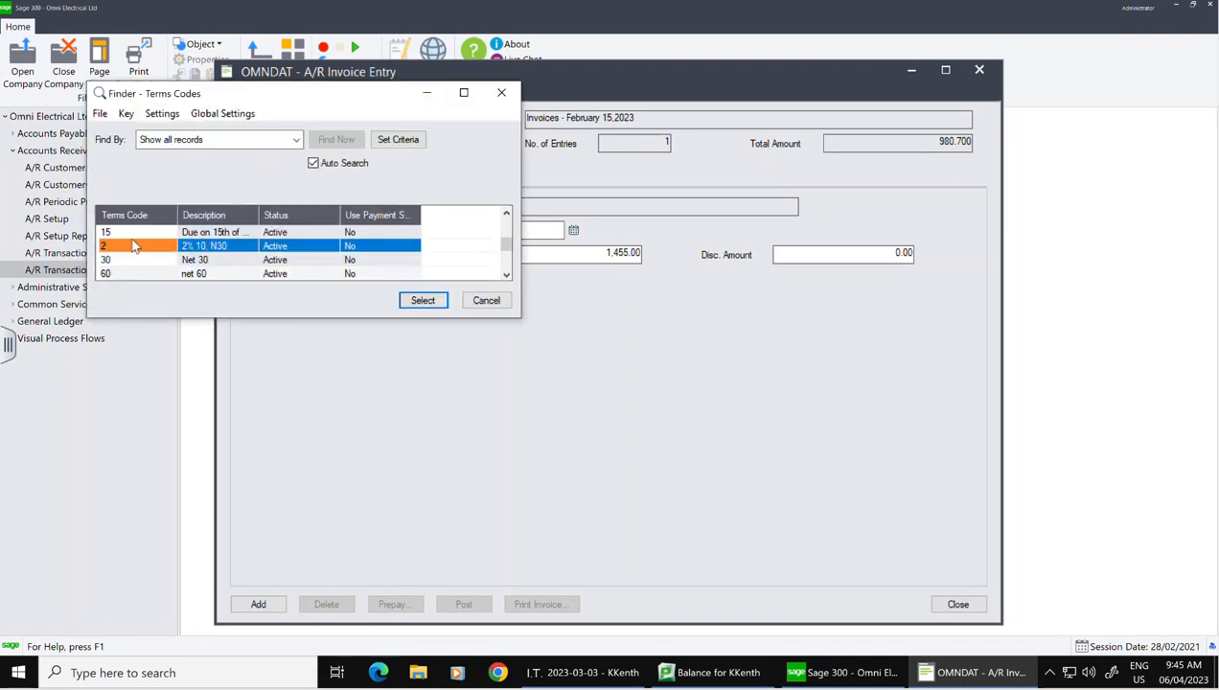
pyautogui.click(423, 301)
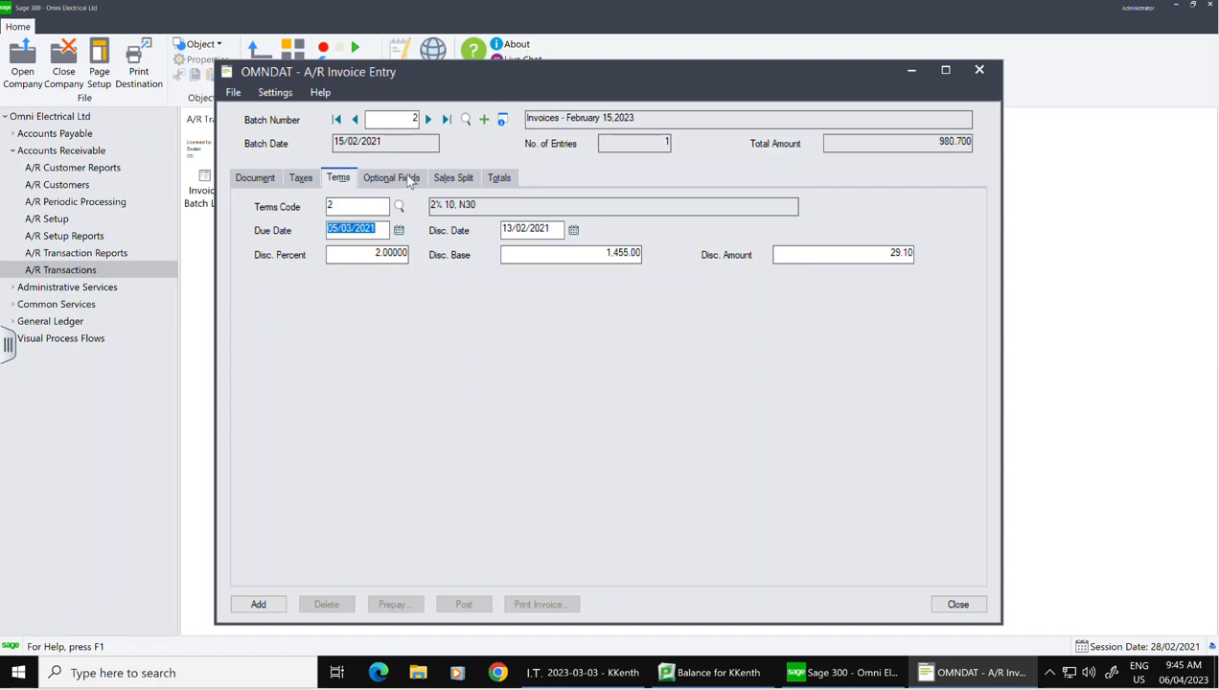
# Step: Split the sale 50% / 50% between the two salespeople and review the 1,615.05 total due
pyautogui.click(454, 179)
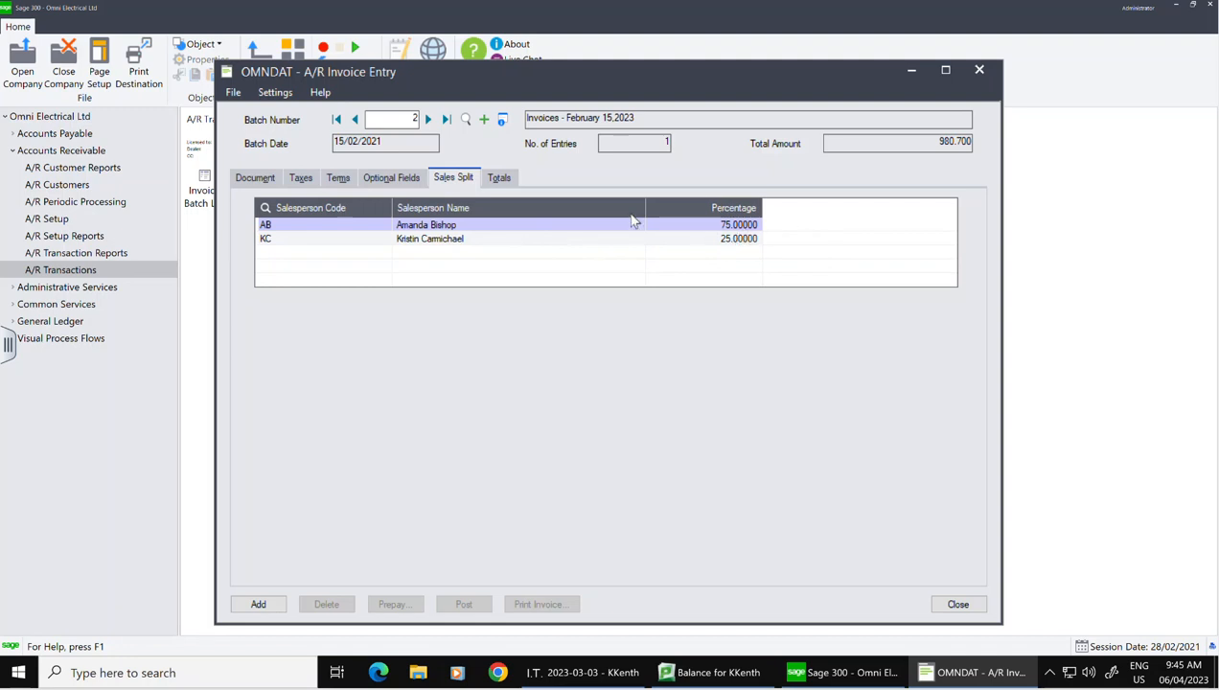
pyautogui.click(730, 228)
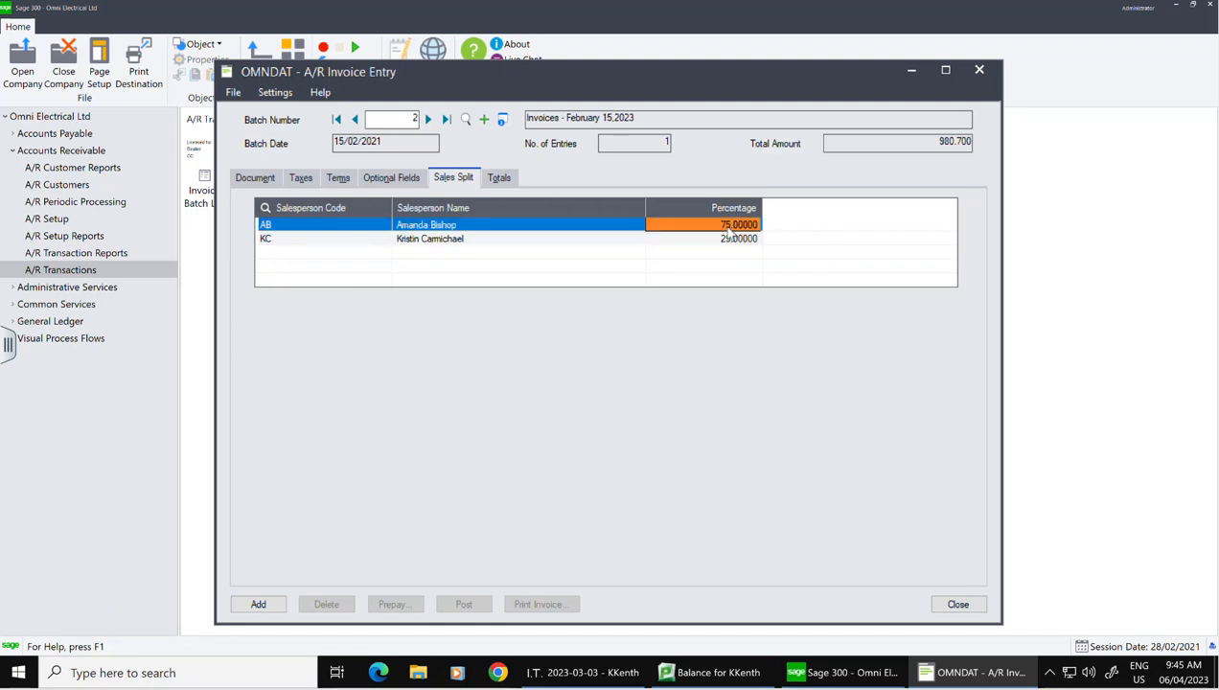
pyautogui.write('50')
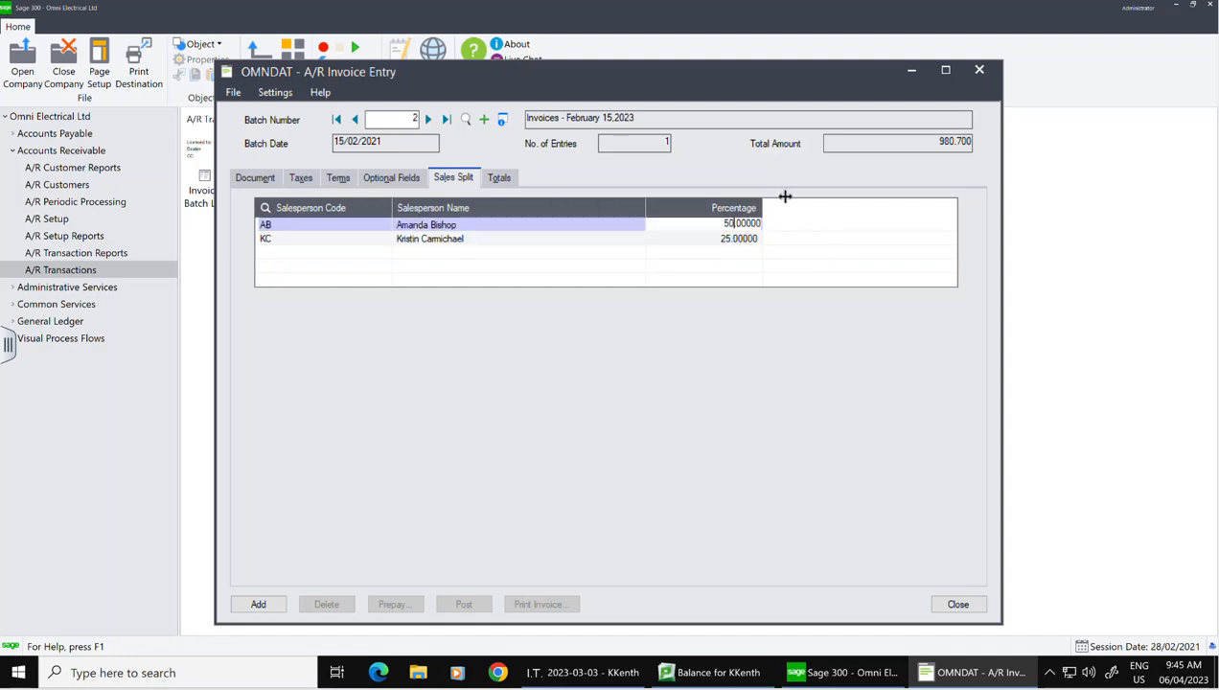
pyautogui.click(751, 238)
pyautogui.write('5')
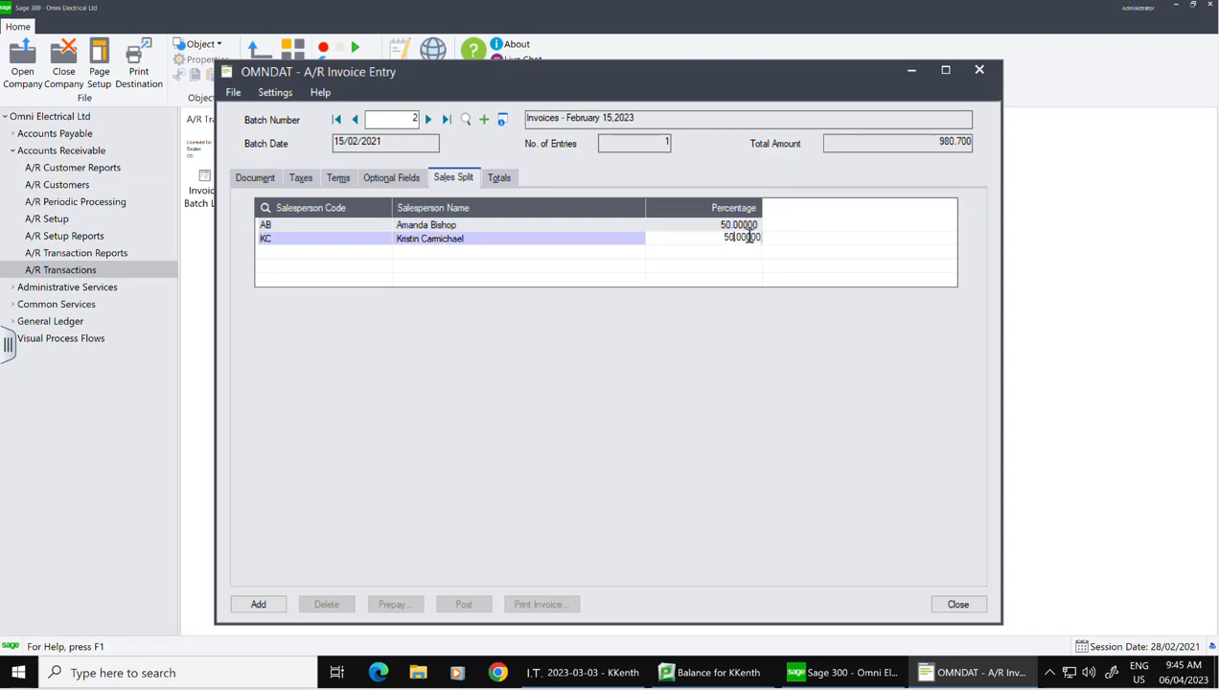
pyautogui.press('Return')
pyautogui.click(499, 180)
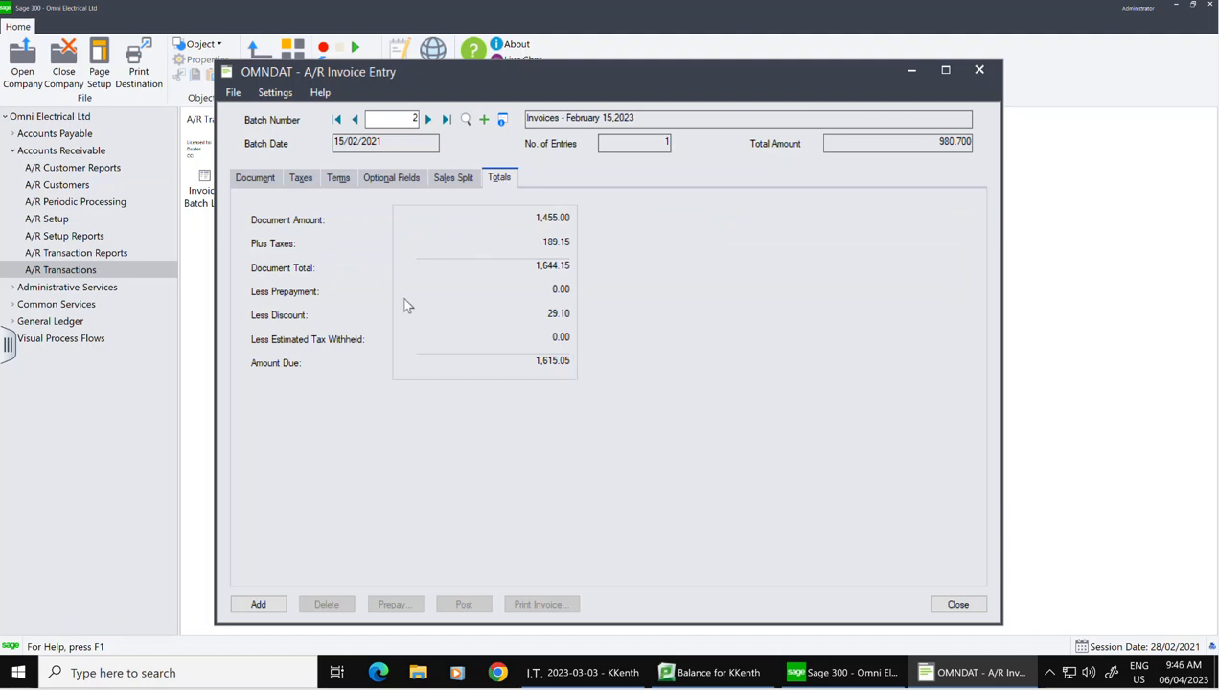
# Step: Save invoice 1014 into batch 2, bringing it to 2 entries totalling 2,624.850
pyautogui.click(265, 184)
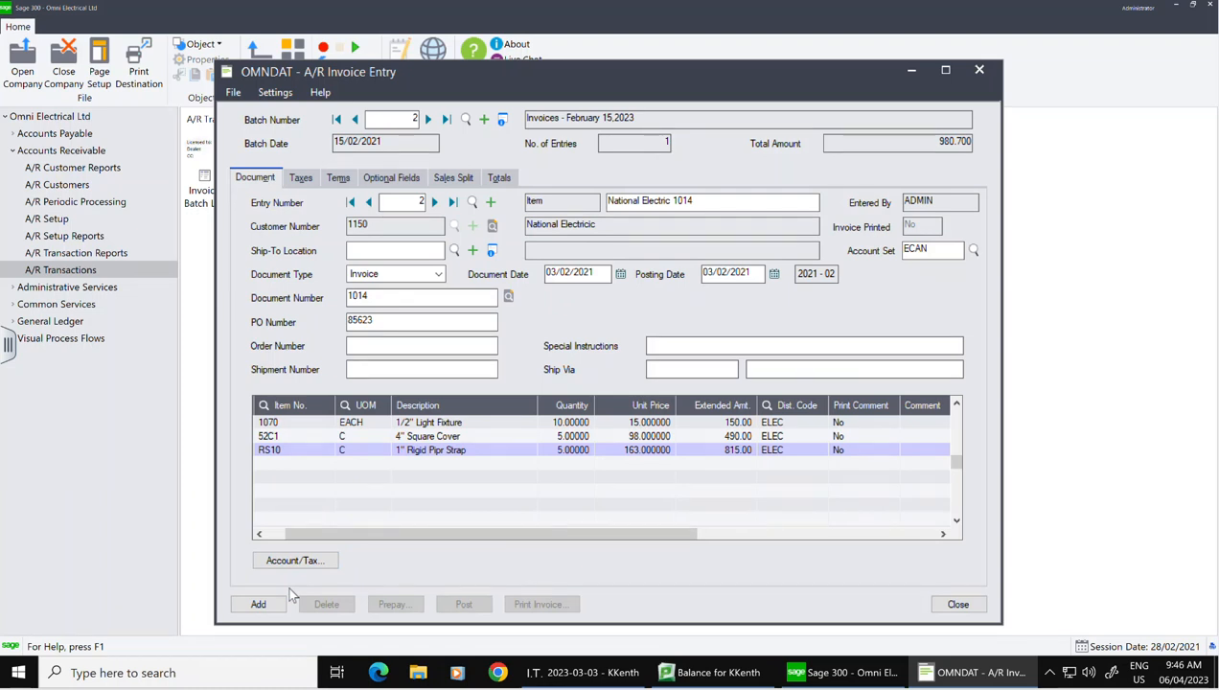
pyautogui.click(258, 603)
pyautogui.click(694, 203)
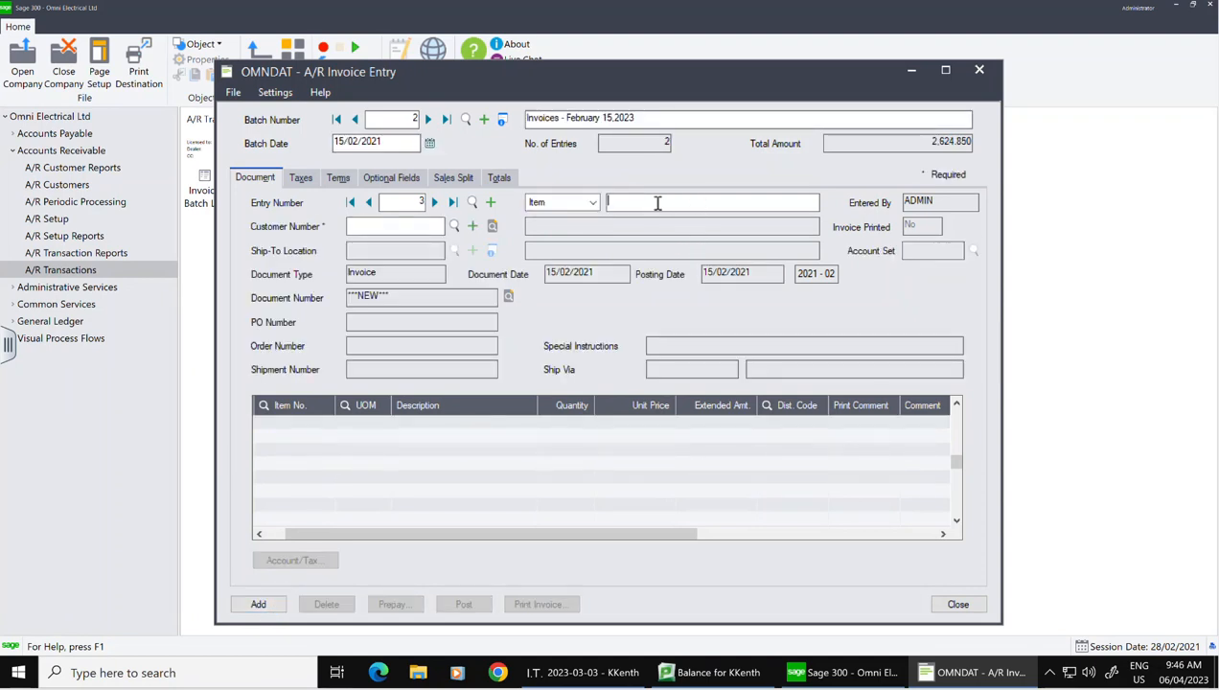
# Step: Describe entry 3 as 'Lang Machinery -1015' and assign customer 1120
pyautogui.write('Lang MAchinery -1015')
pyautogui.click(408, 225)
pyautogui.write('1120')
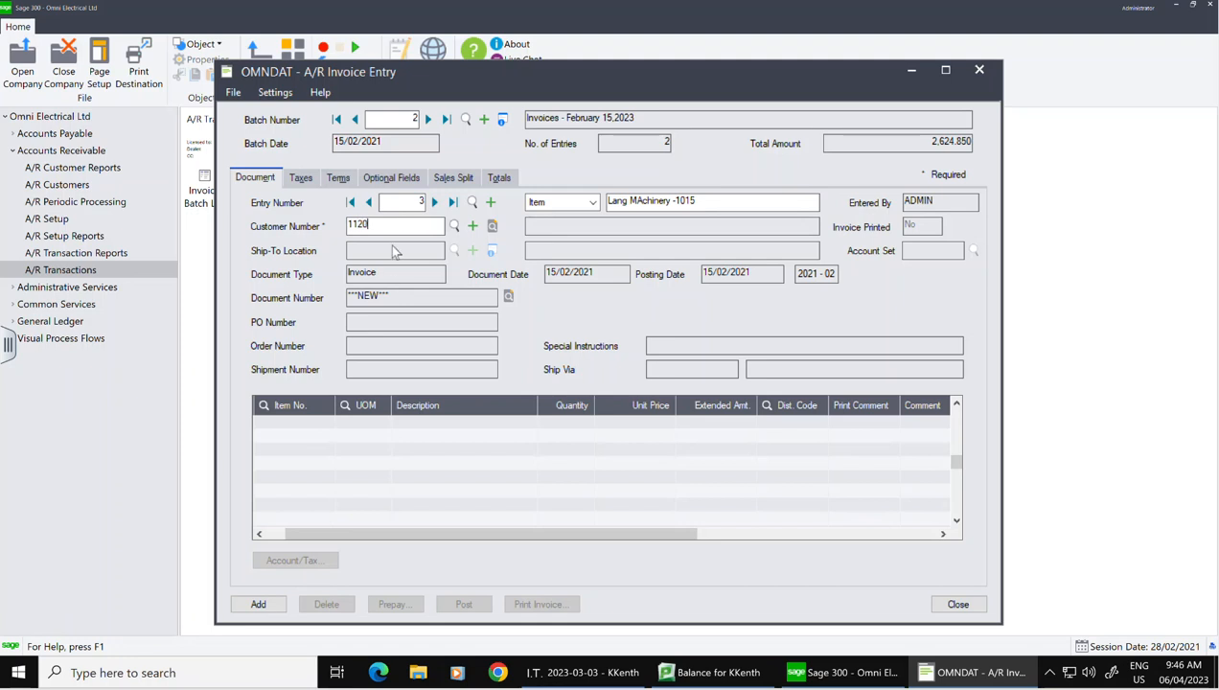
pyautogui.press('Tab')
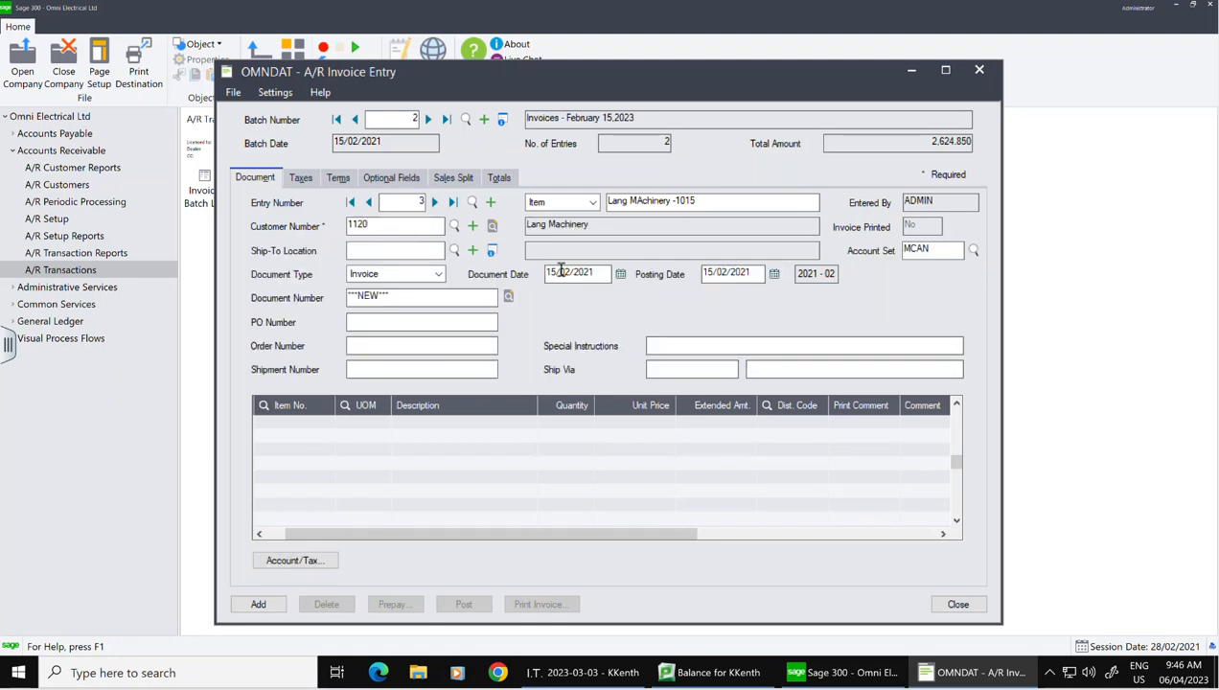
# Step: Date the invoice 10/02/2021 with document number 1015 and PO number 19735
pyautogui.click(621, 274)
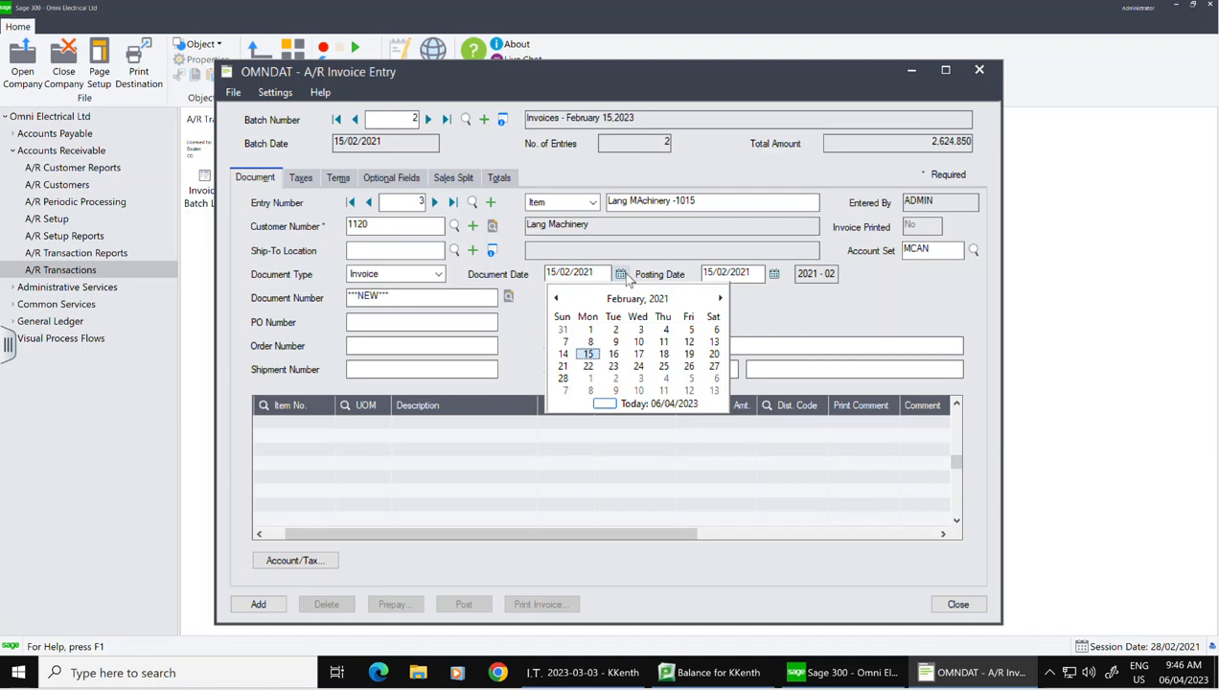
pyautogui.click(639, 341)
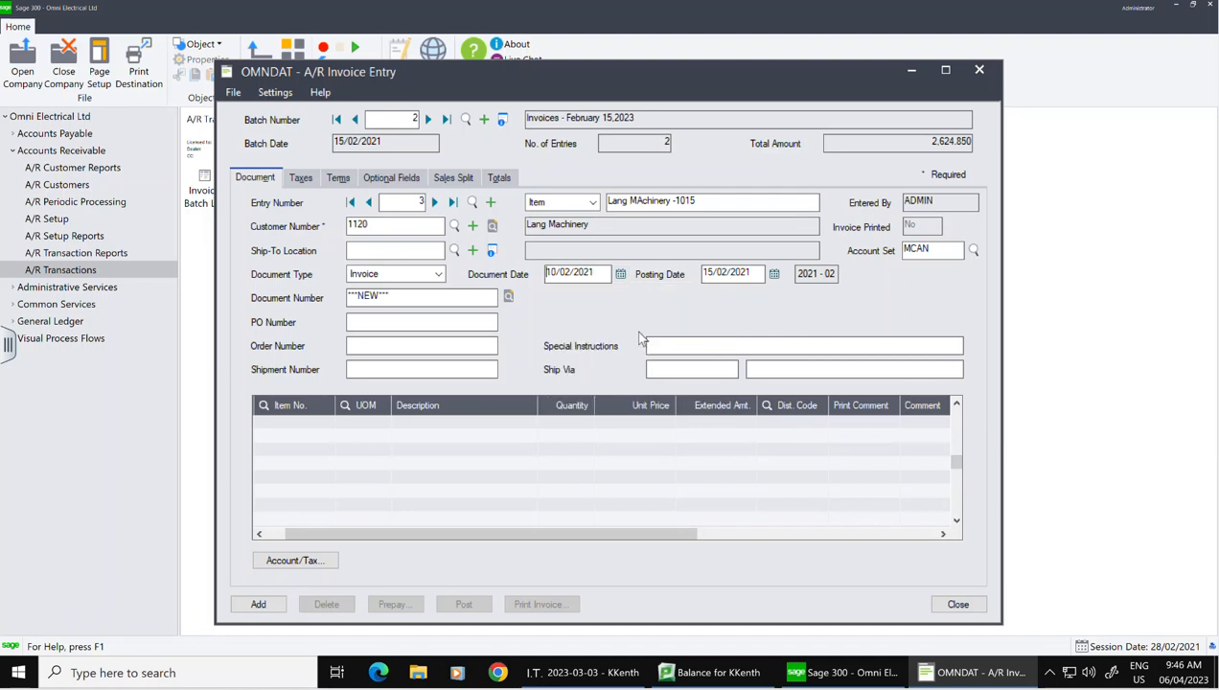
pyautogui.click(441, 297)
pyautogui.moveTo(468, 301); pyautogui.dragTo(280, 277)
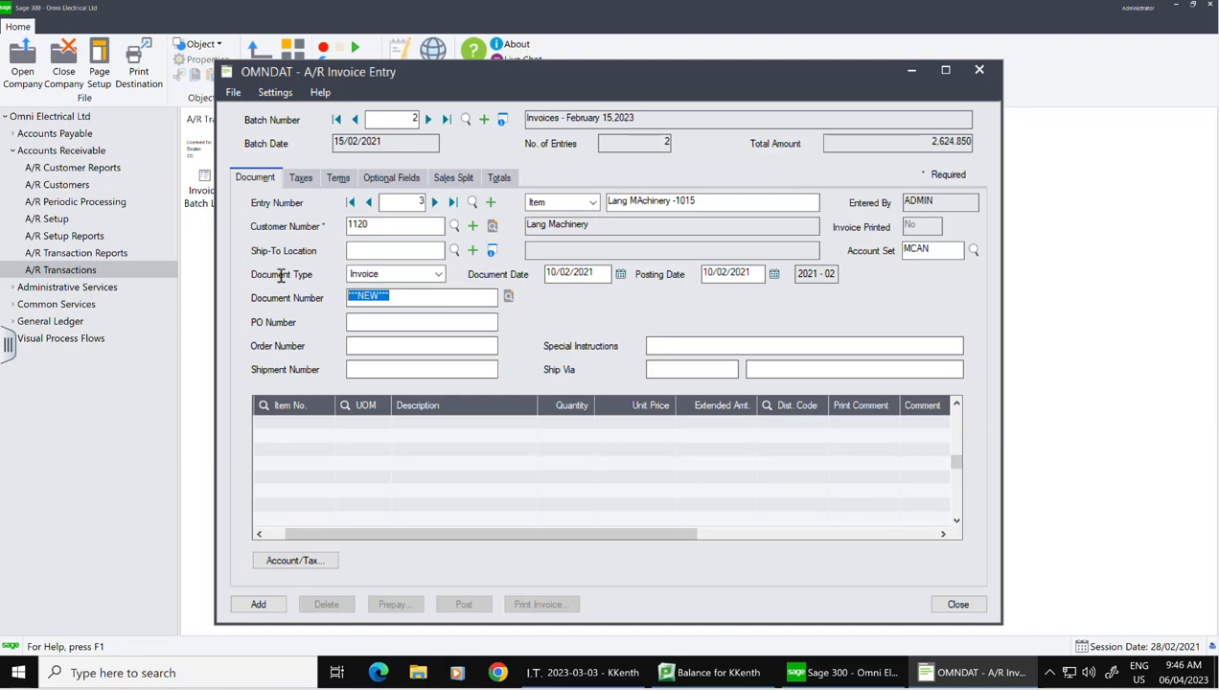
pyautogui.write('1015')
pyautogui.click(375, 321)
pyautogui.write('19735')
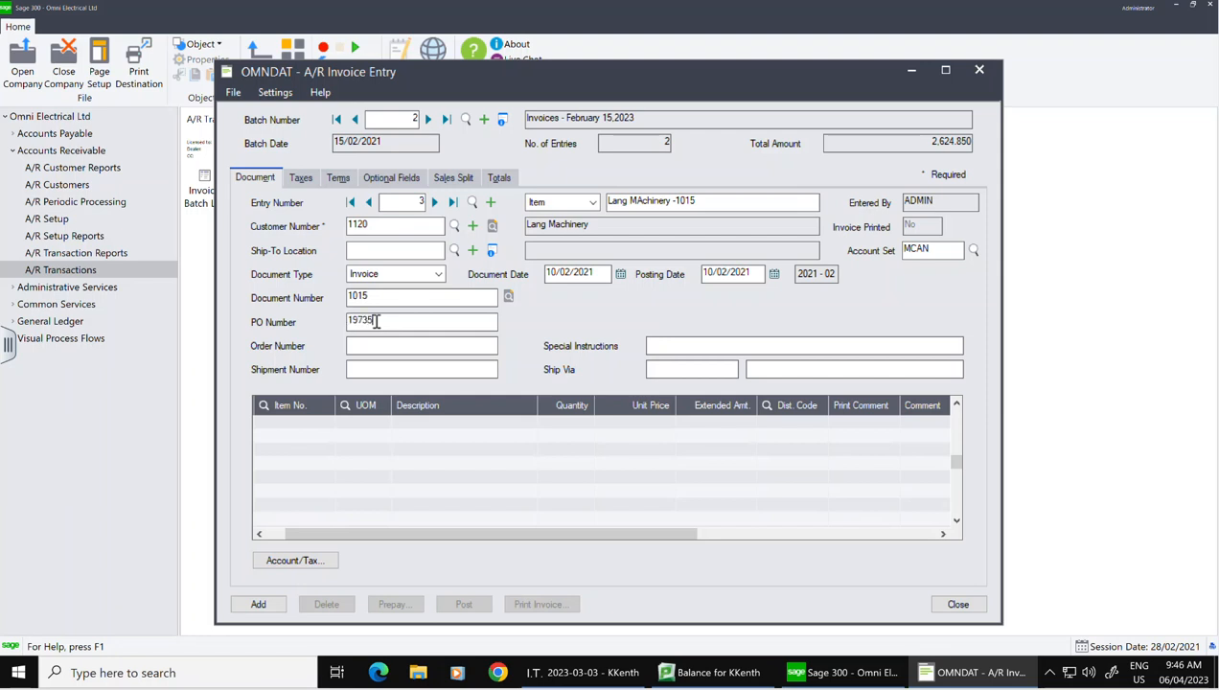
# Step: Add a PR150 Drill Press line at 5,250.00 and check its 682.50 harmonized sales tax
pyautogui.click(291, 424)
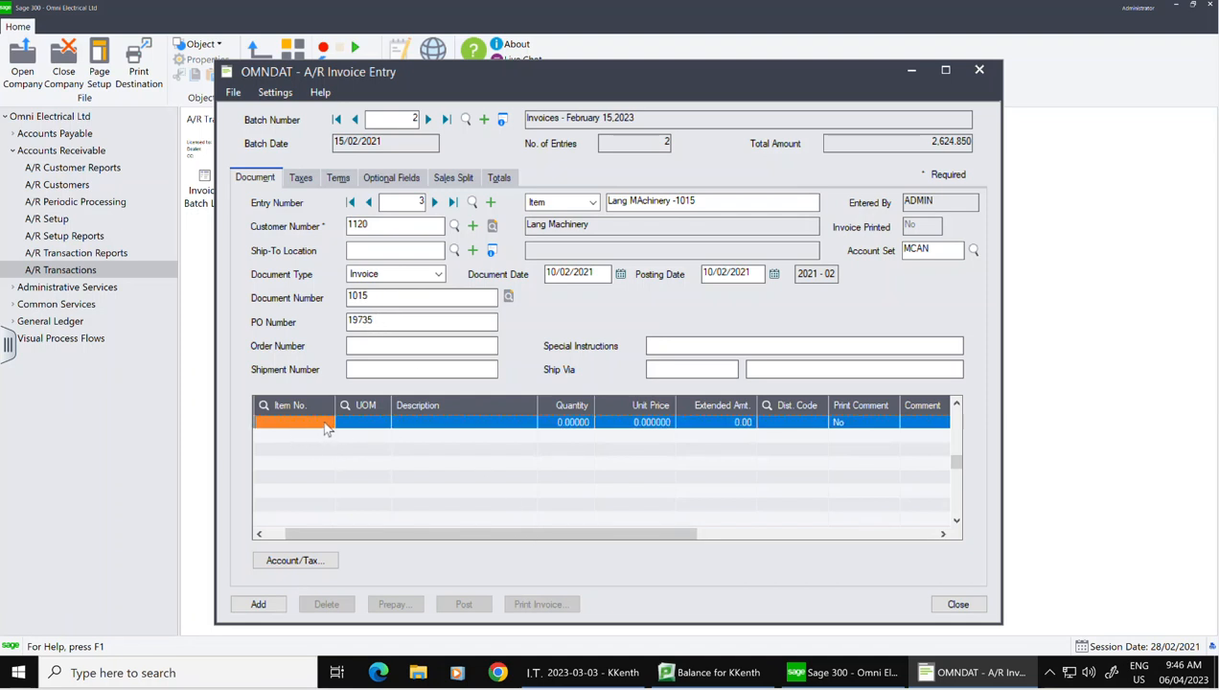
pyautogui.click(325, 422)
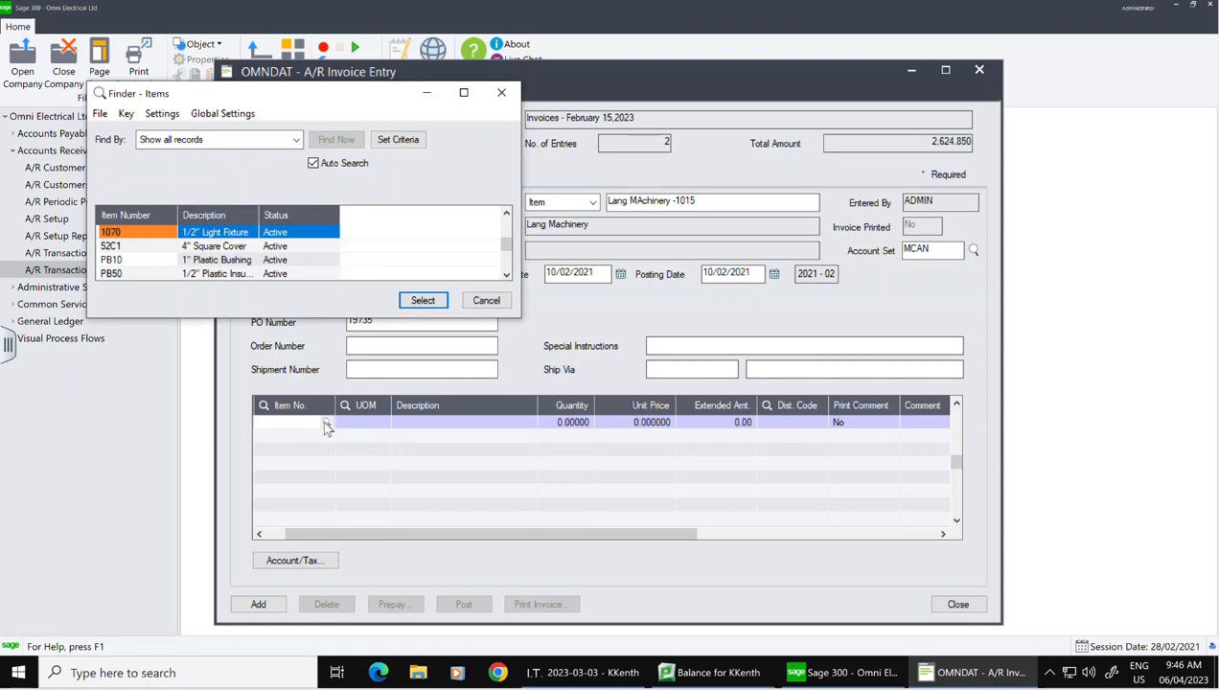
pyautogui.press('Down')
pyautogui.press('Down')
pyautogui.press('Down')
pyautogui.press('Down')
pyautogui.press('Down')
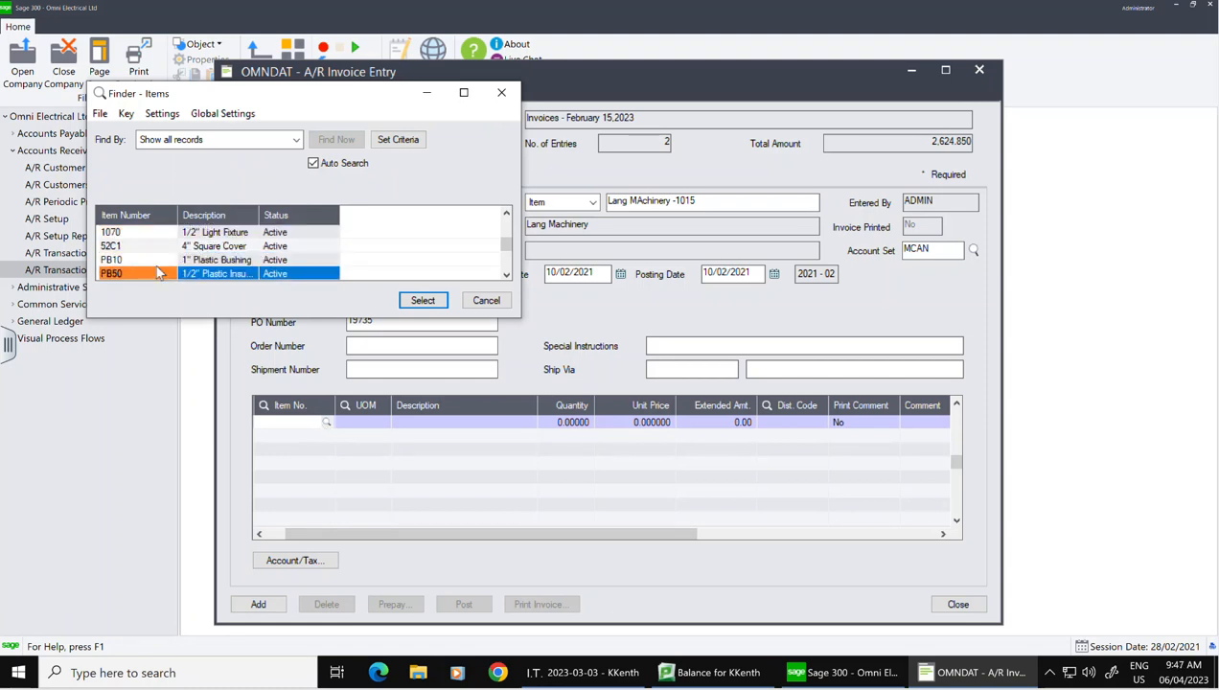
pyautogui.press('Down')
pyautogui.press('Down')
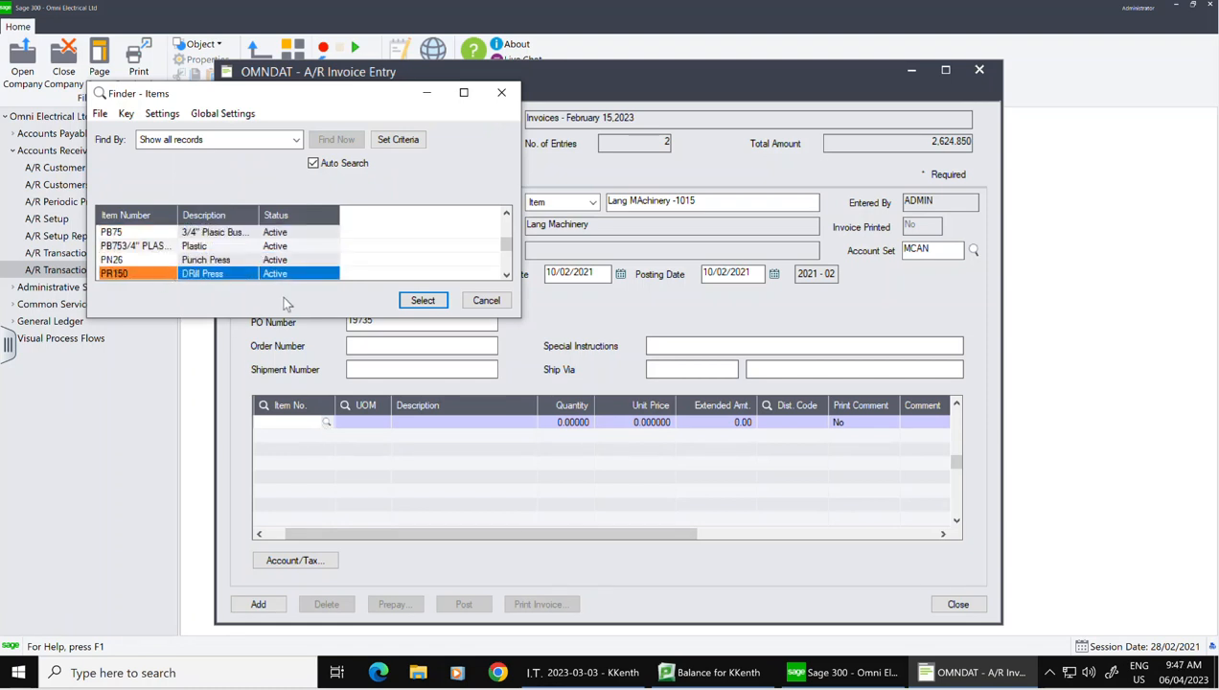
pyautogui.click(423, 301)
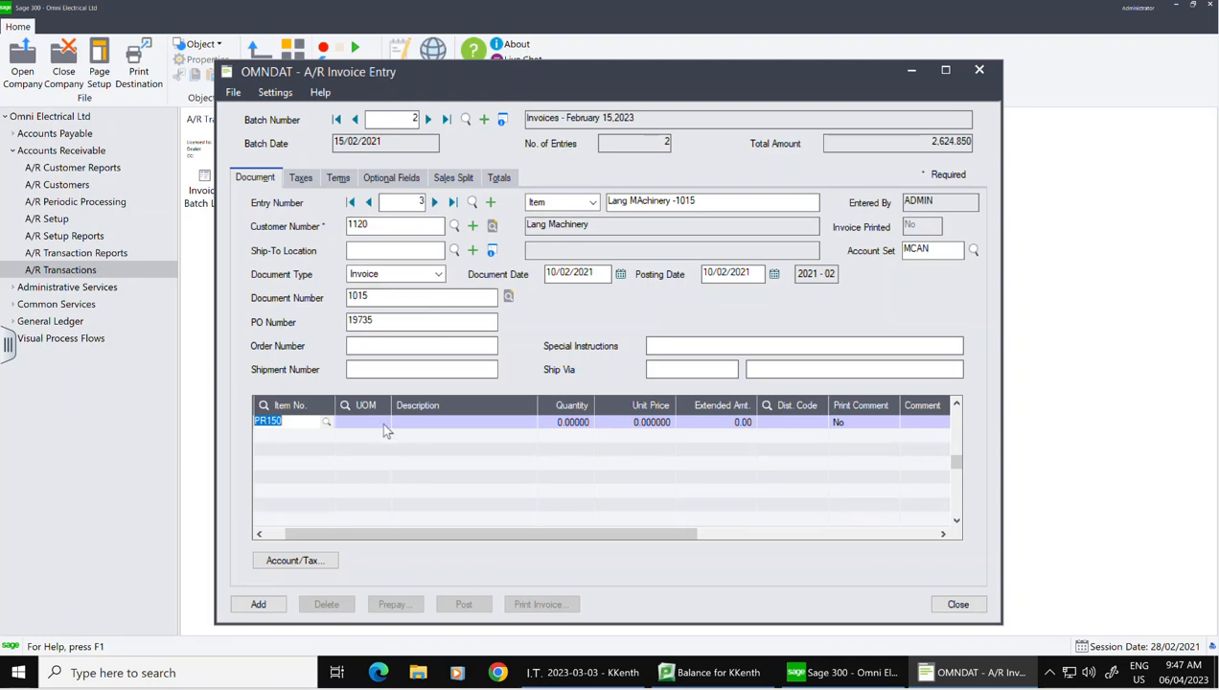
pyautogui.click(381, 419)
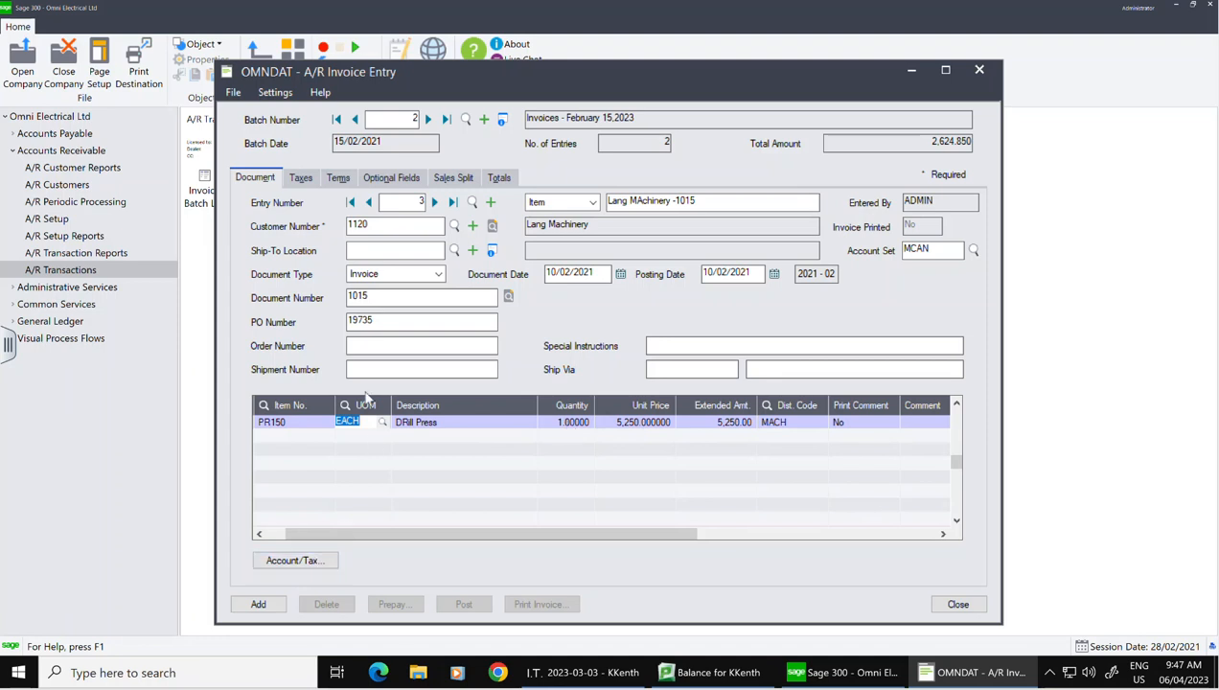
pyautogui.click(303, 179)
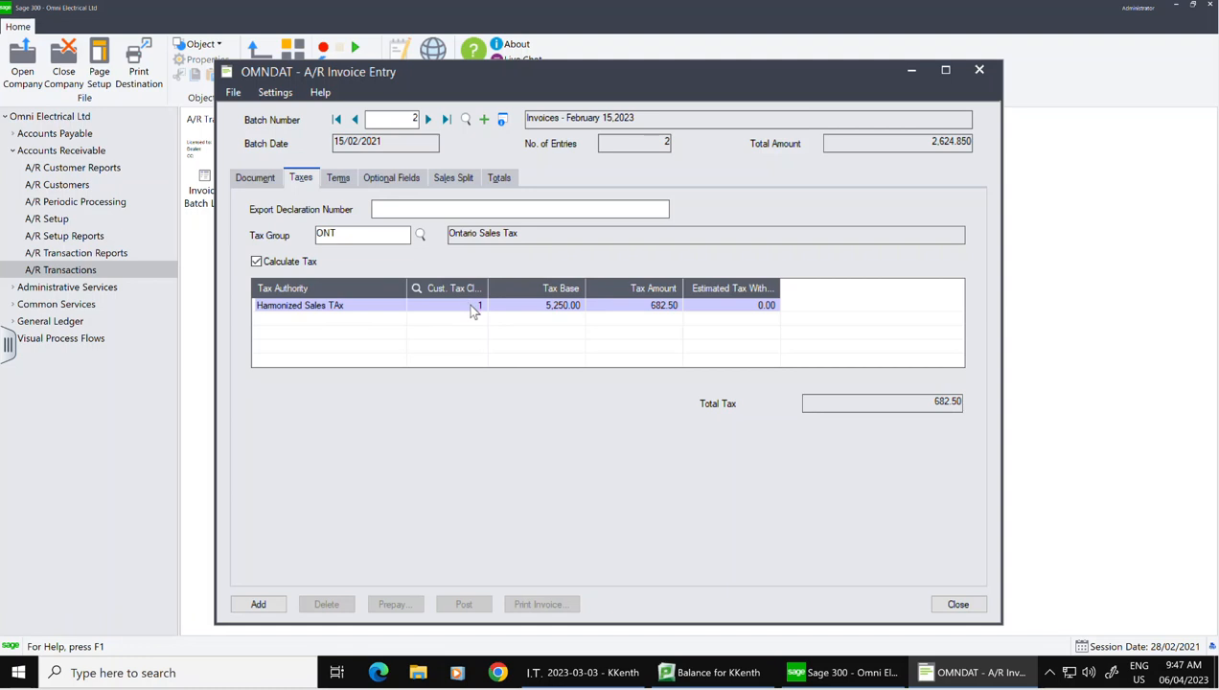
# Step: Apply INSTAL monthly installment terms, then review the sales split and 5,932.50 totals
pyautogui.click(343, 180)
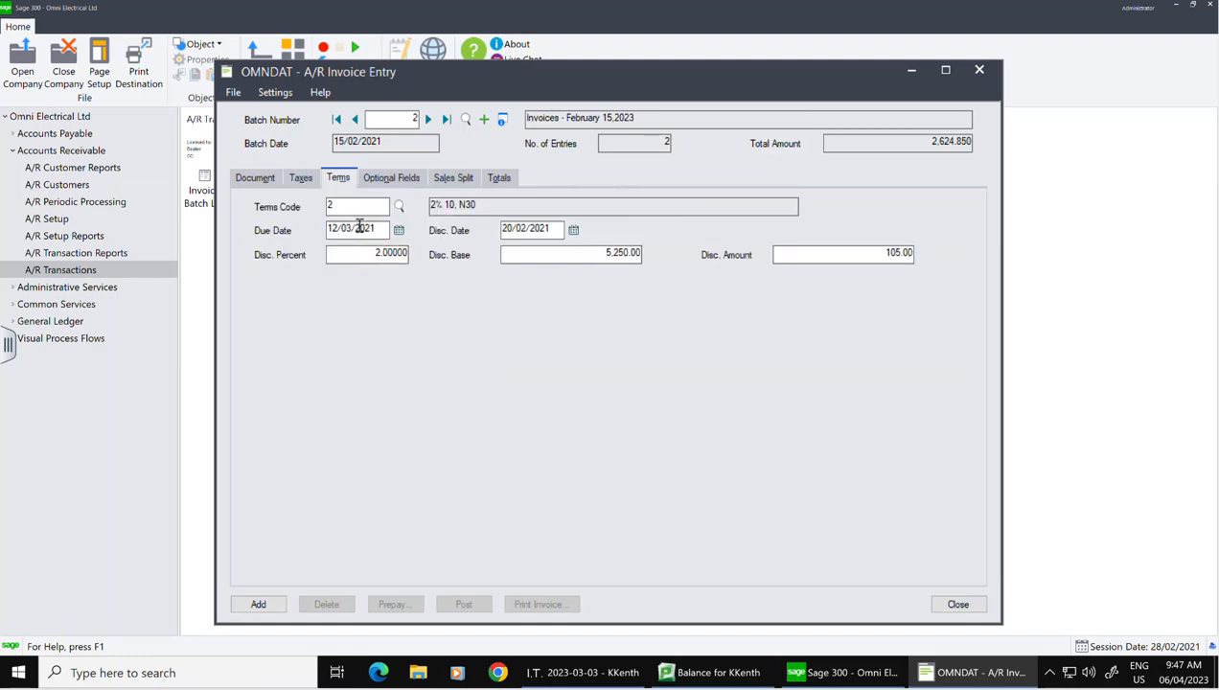
pyautogui.click(398, 209)
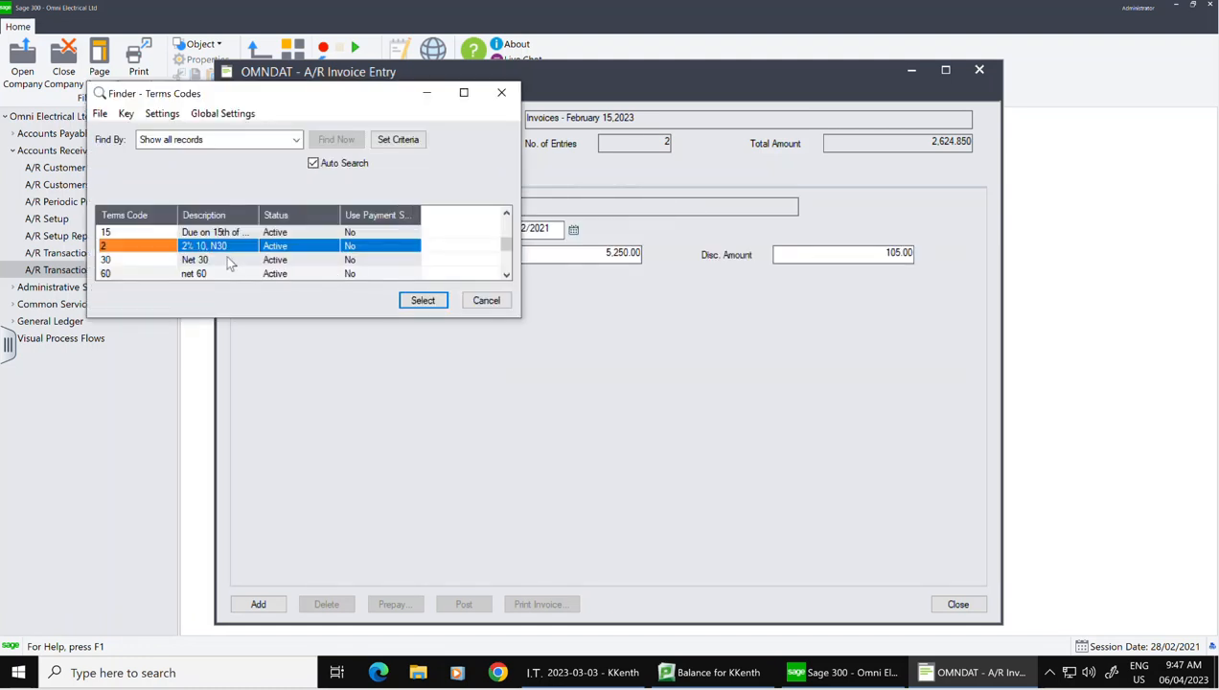
pyautogui.scroll(-1, 230, 261)
pyautogui.click(422, 299)
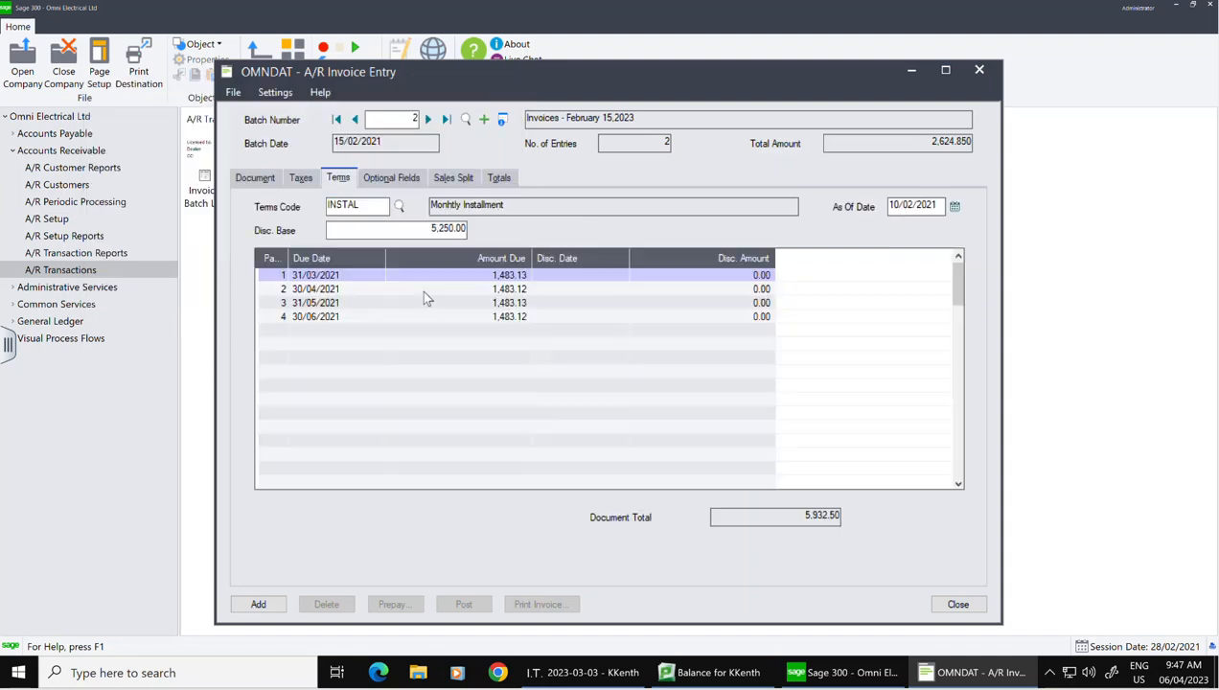
pyautogui.click(453, 179)
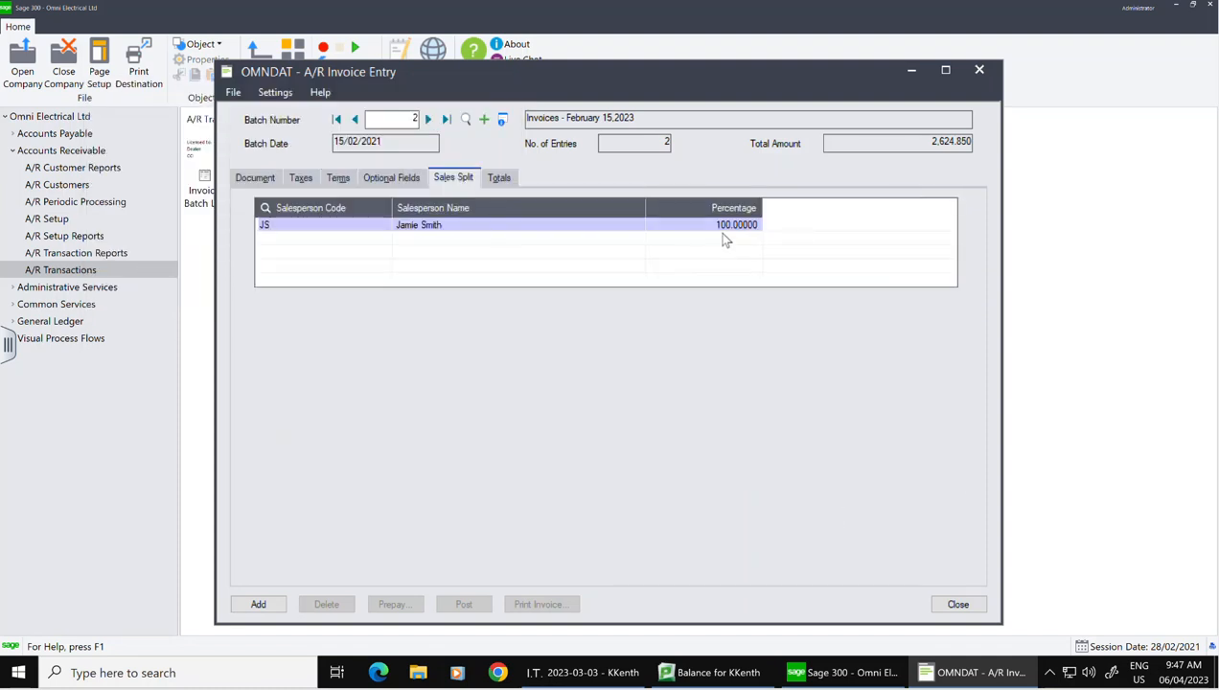
pyautogui.click(507, 180)
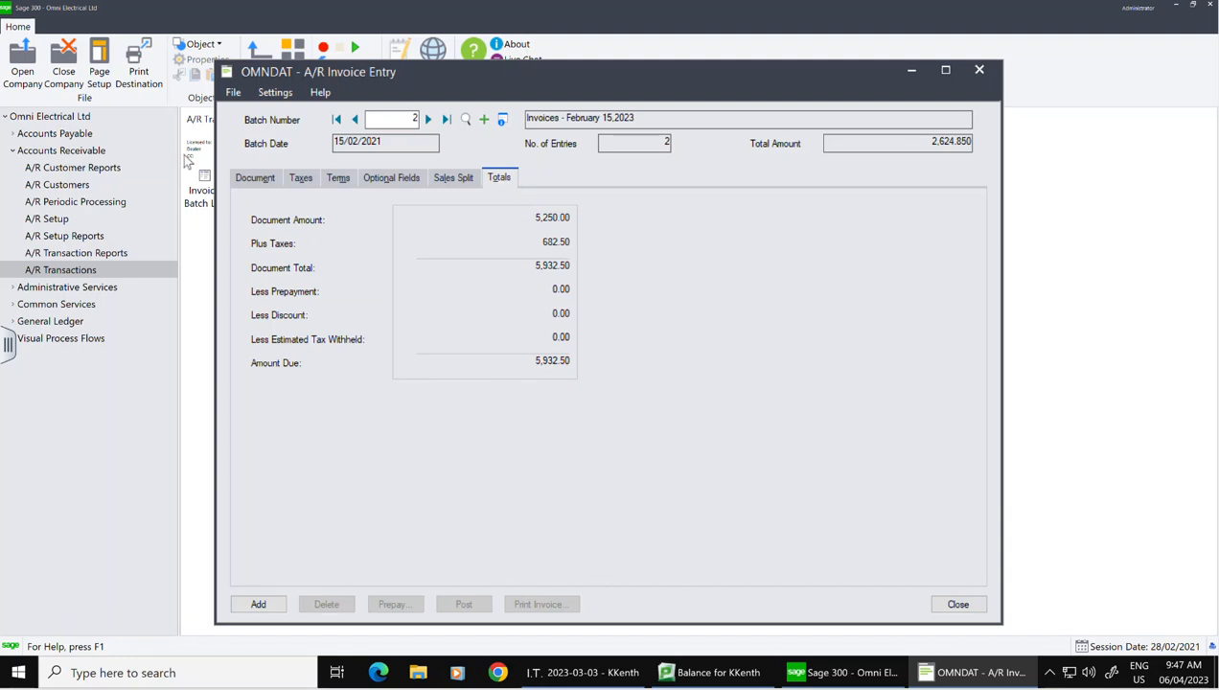
# Step: Save invoice 1015 into batch 2 despite the credit-limit warning, reaching 3 entries totalling 8,557.350
pyautogui.click(245, 179)
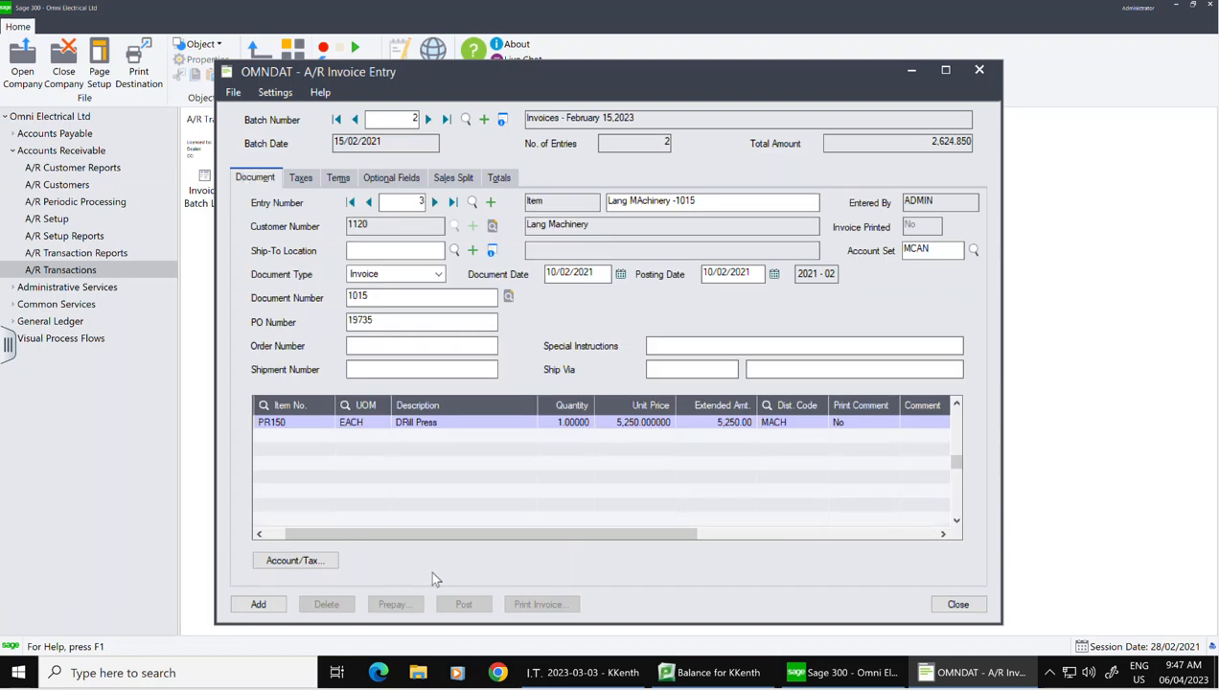
pyautogui.click(267, 607)
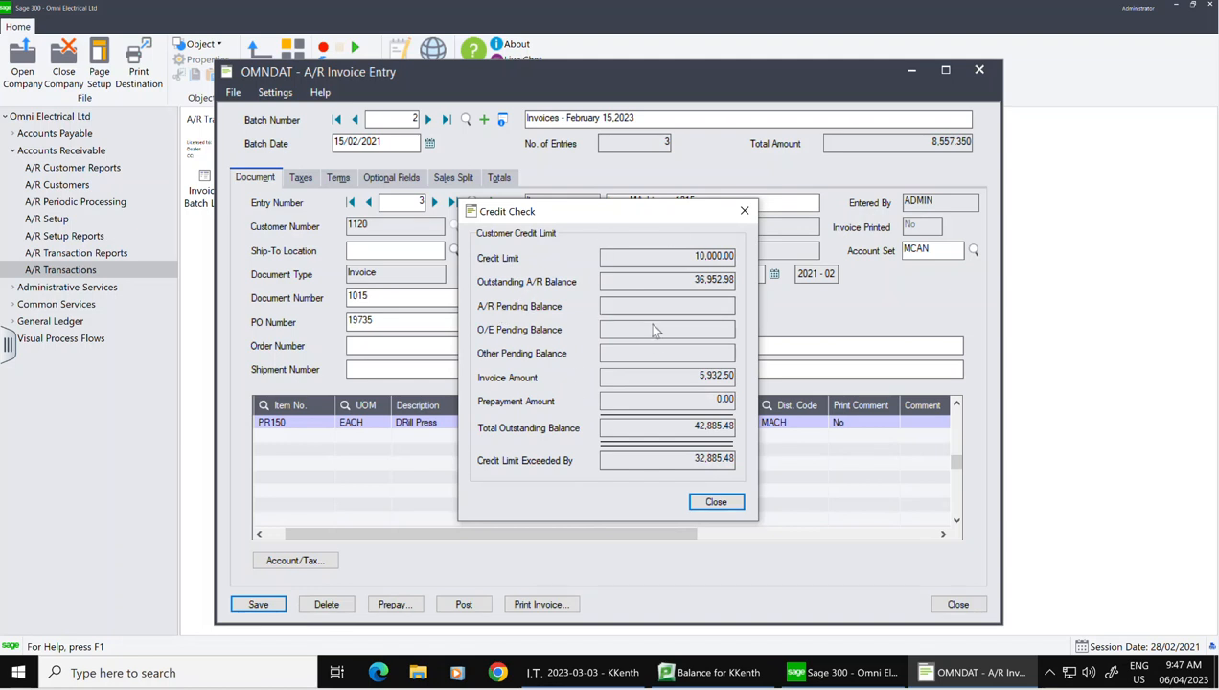
pyautogui.click(717, 501)
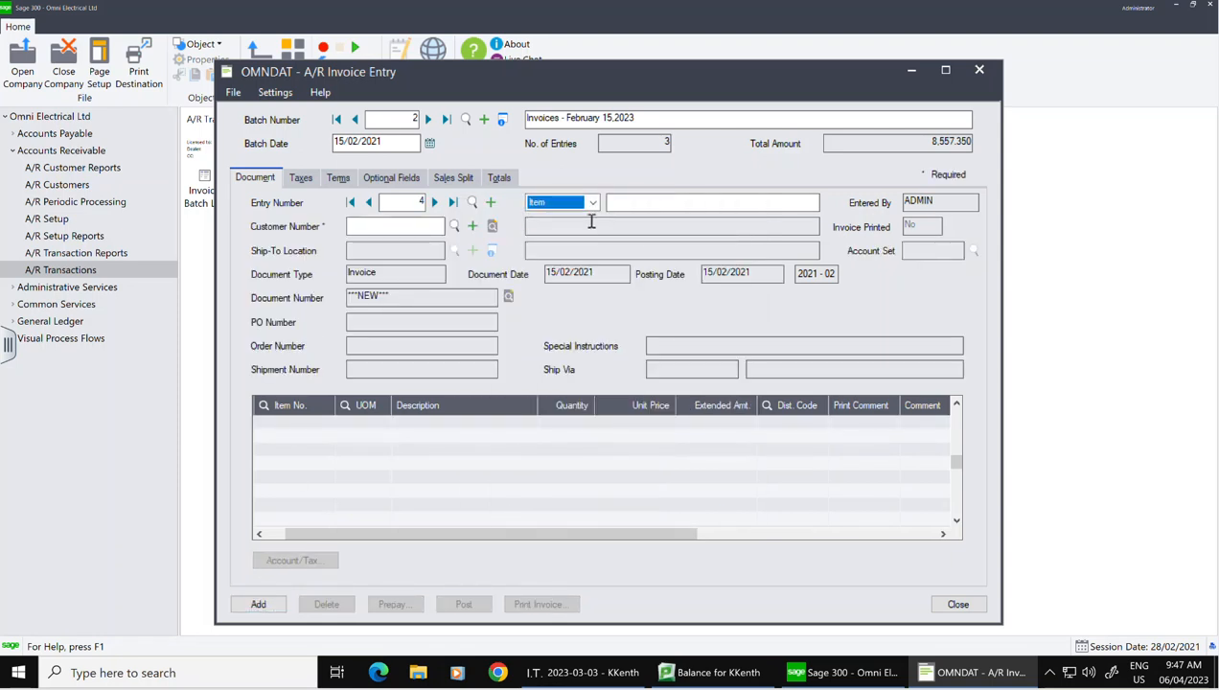
# Step: Describe the new entry as 'National Electric' and assign it to customer 1140, National Electrical
pyautogui.click(627, 203)
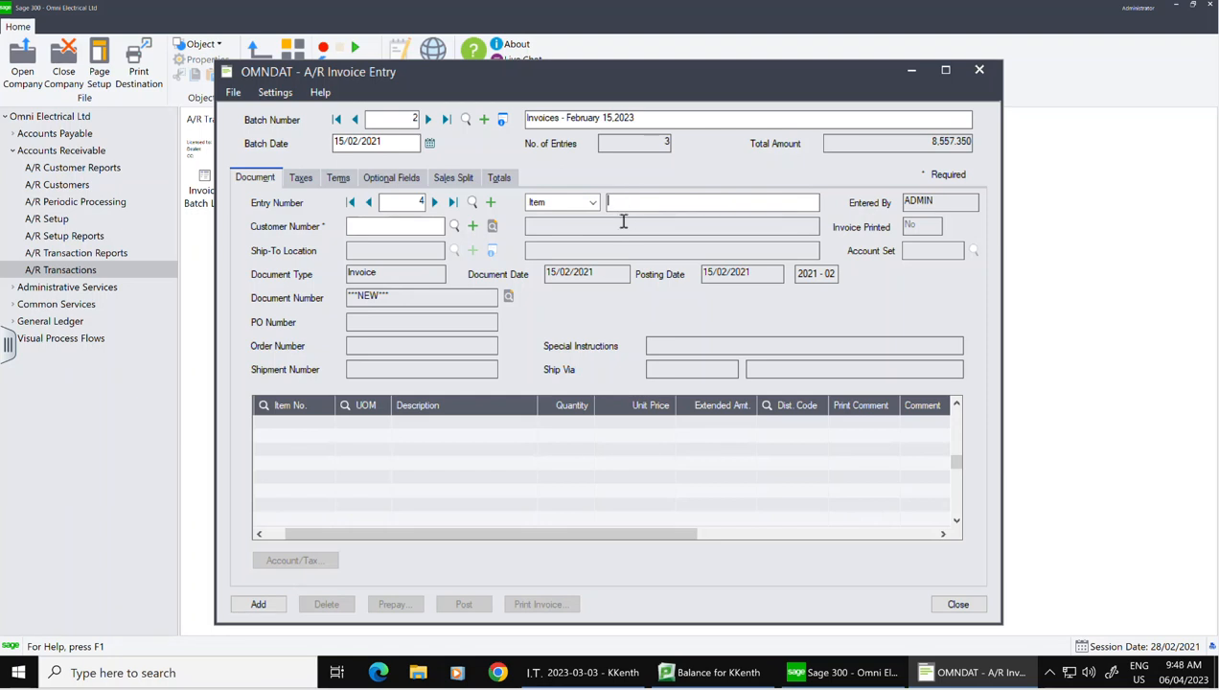
pyautogui.write('National Electric')
pyautogui.press('Tab')
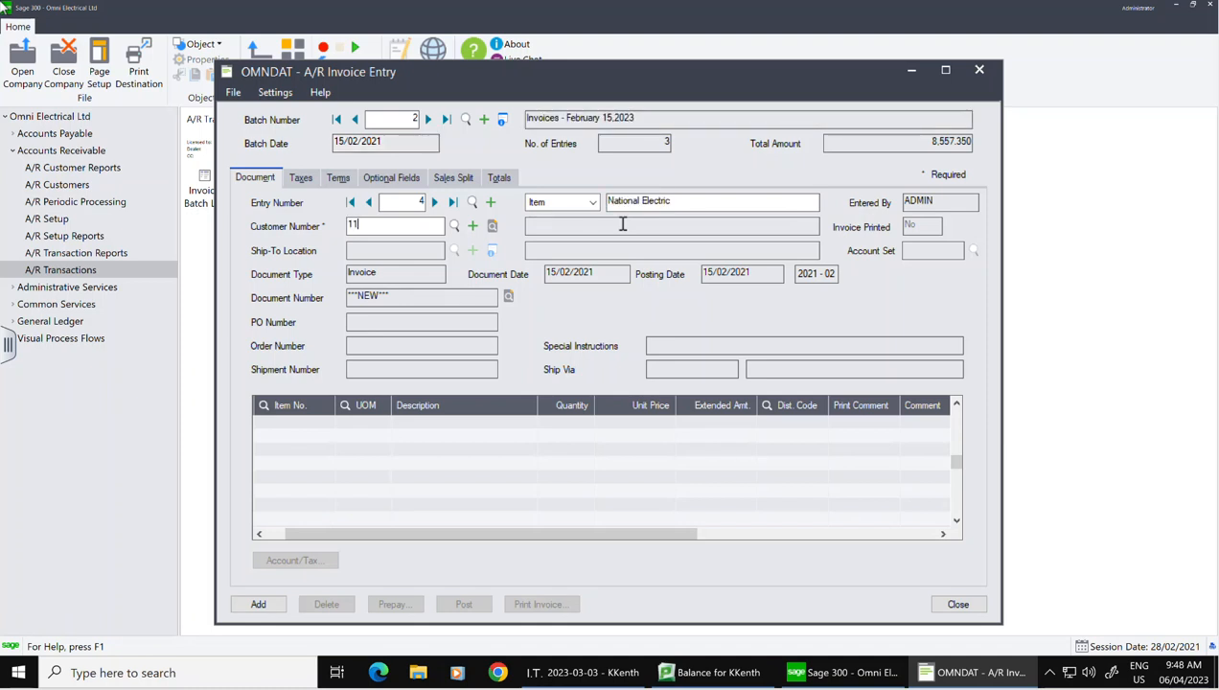
pyautogui.write('1140')
pyautogui.press('Tab')
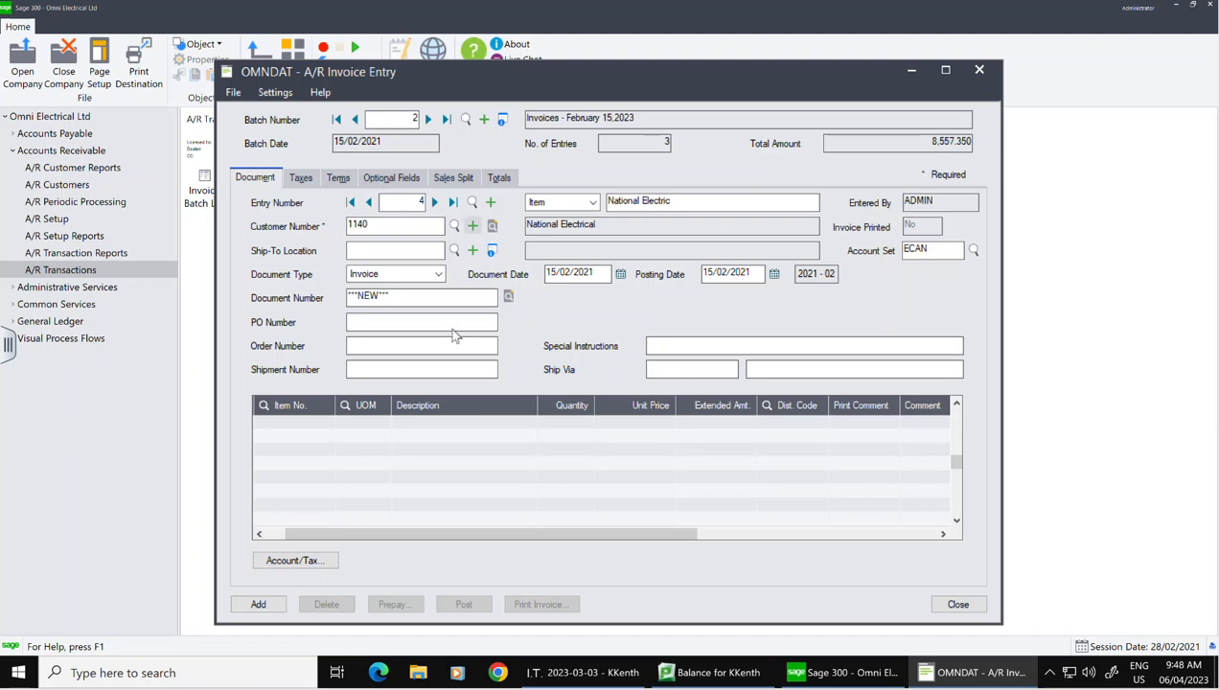
# Step: Date the invoice 13/02/2021, give it document number A4652, and start the first item line
pyautogui.click(623, 275)
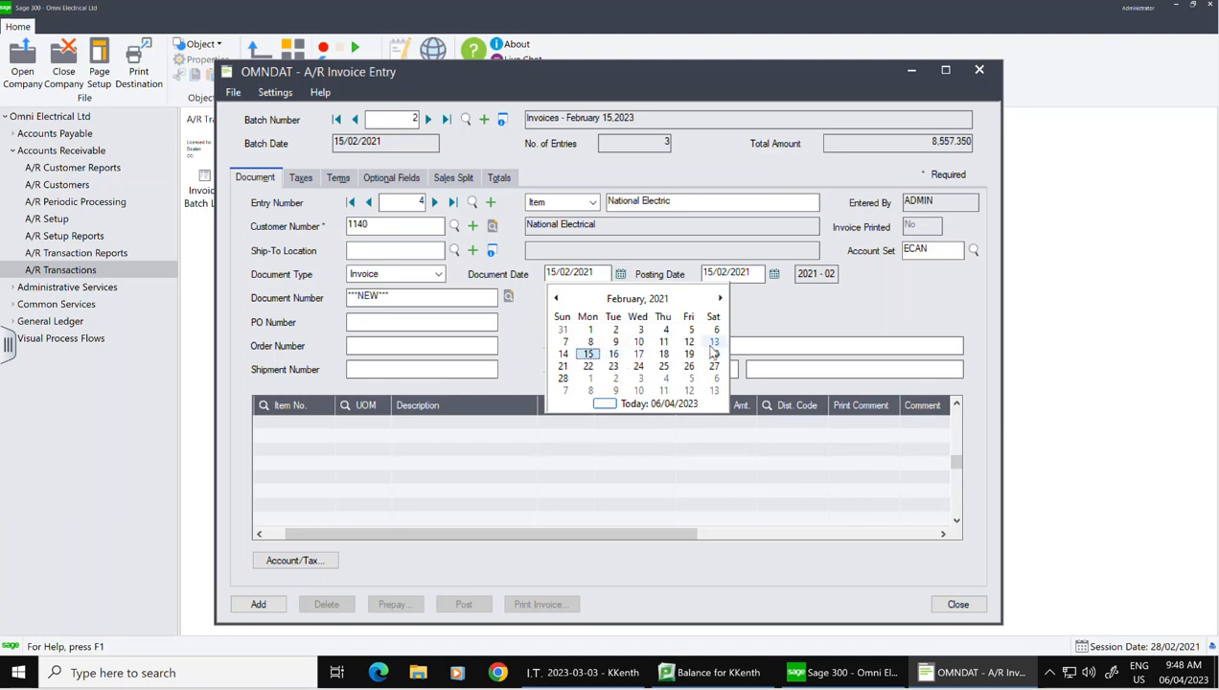
pyautogui.click(713, 342)
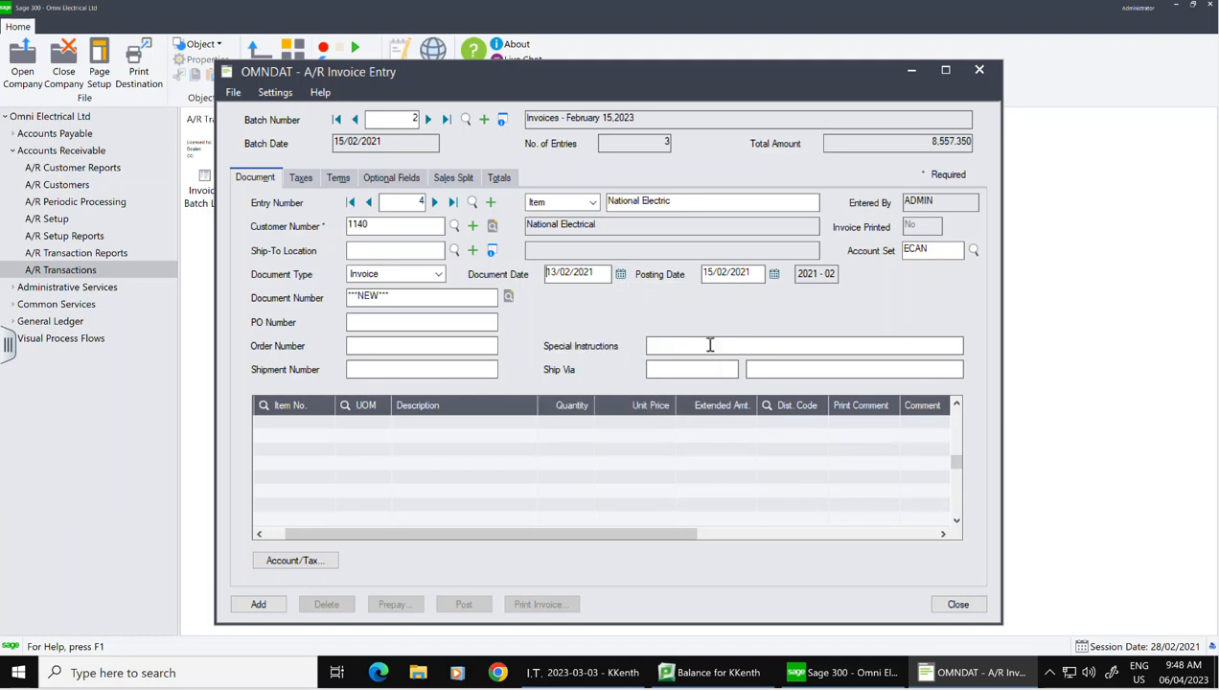
pyautogui.click(416, 299)
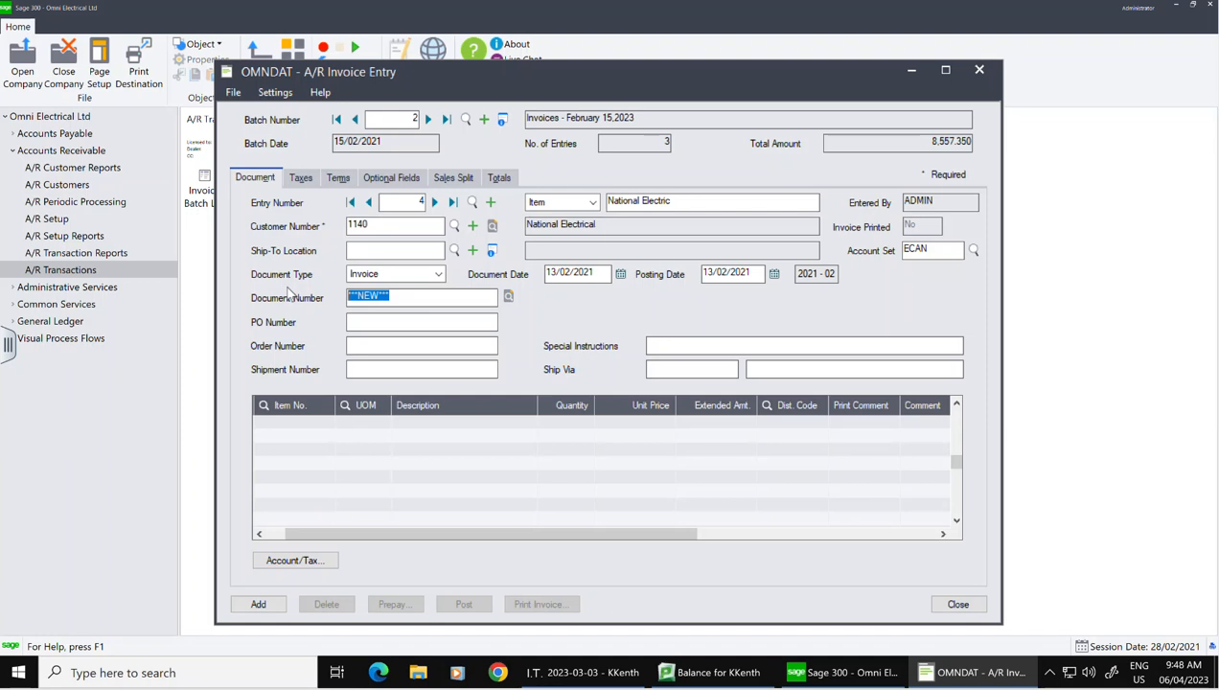
pyautogui.write('A4')
pyautogui.click(325, 423)
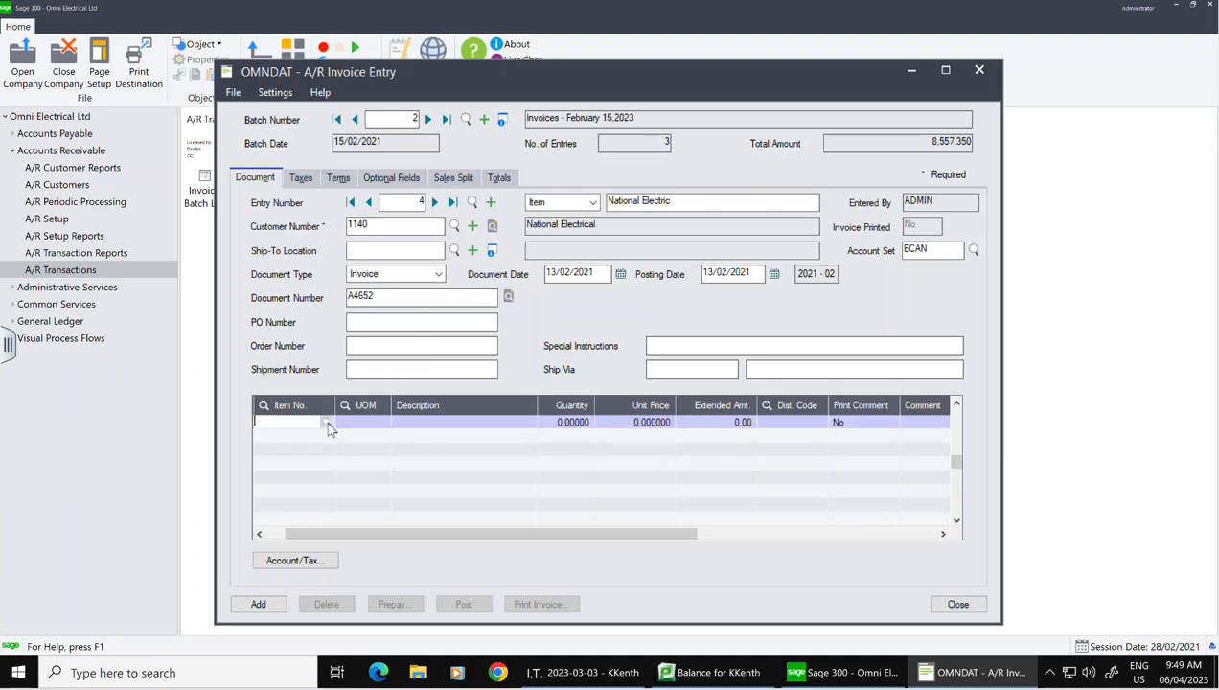
# Step: Add a first invoice line for item PB50 with quantity 10
pyautogui.click(326, 425)
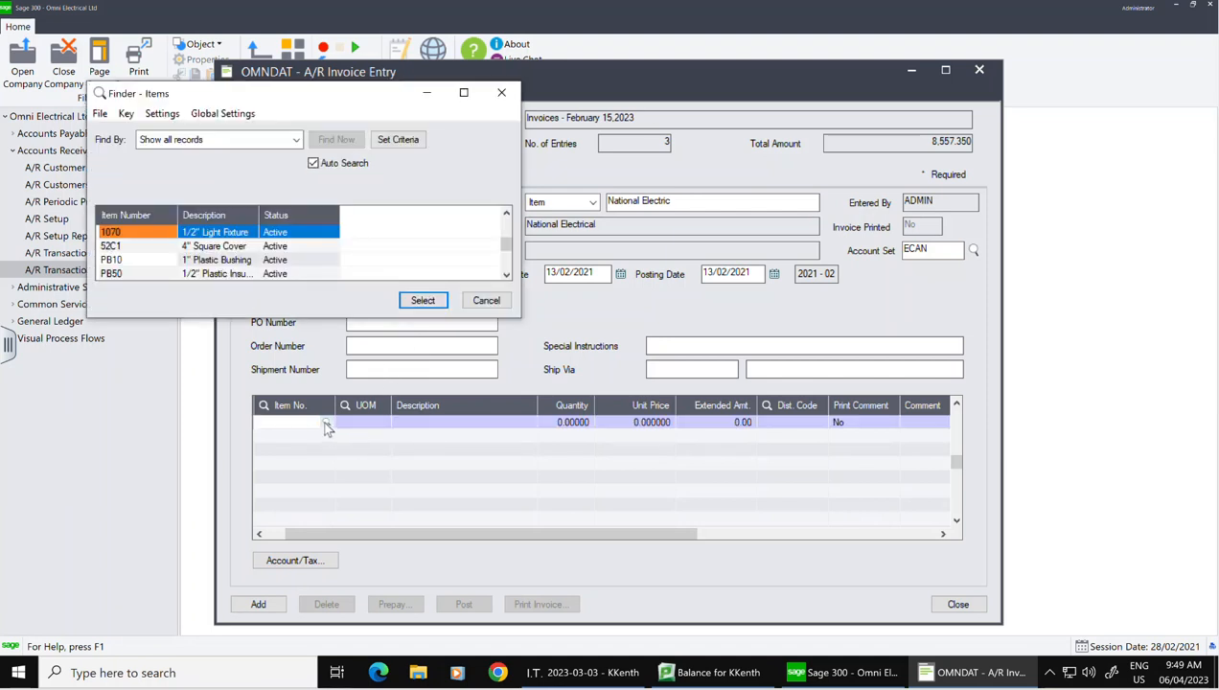
pyautogui.click(131, 274)
pyautogui.click(414, 299)
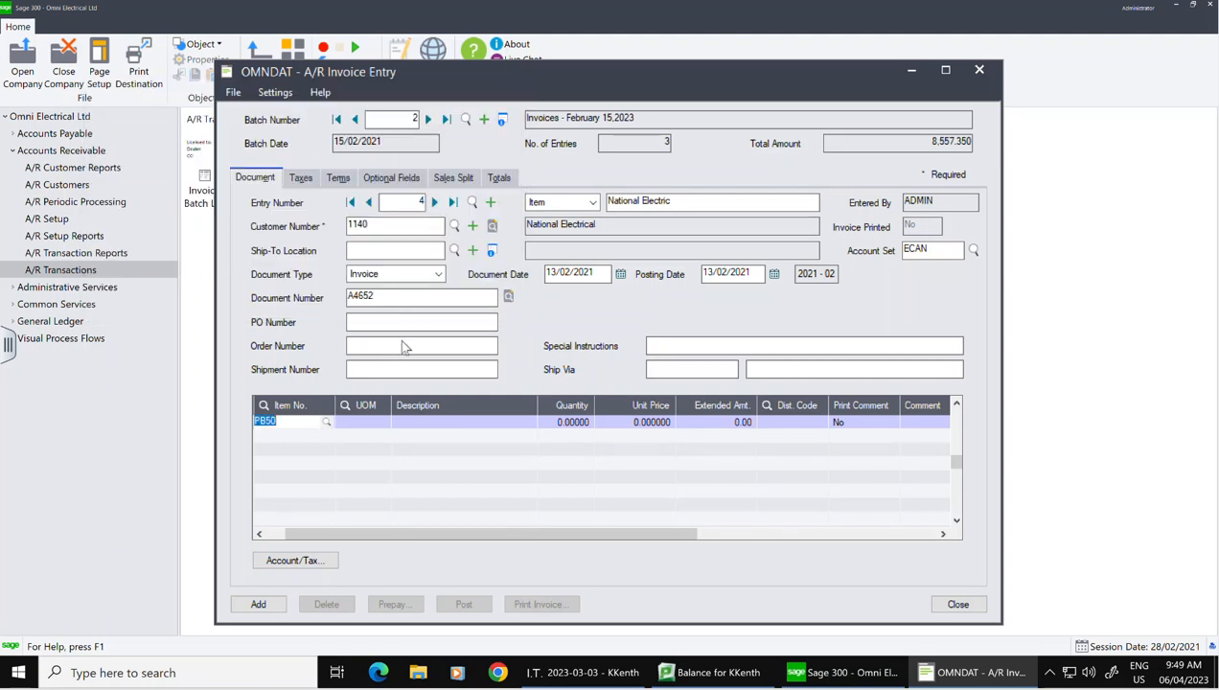
pyautogui.press('Tab')
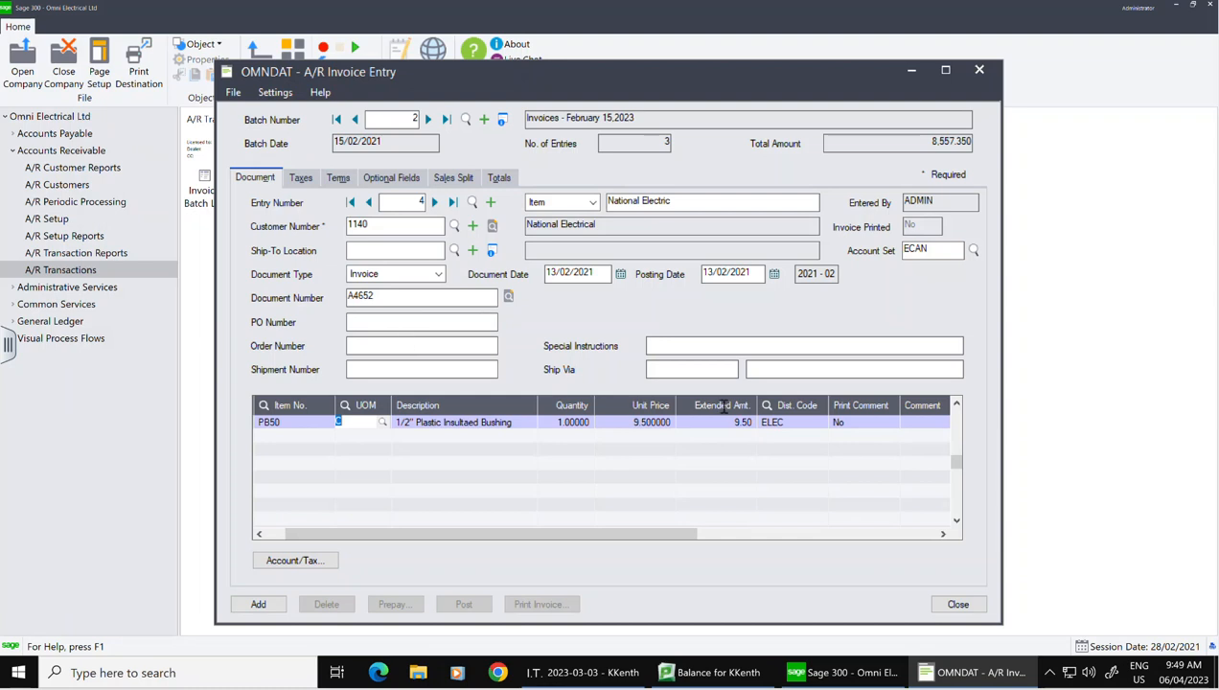
pyautogui.click(562, 423)
pyautogui.click(562, 422)
pyautogui.write('0')
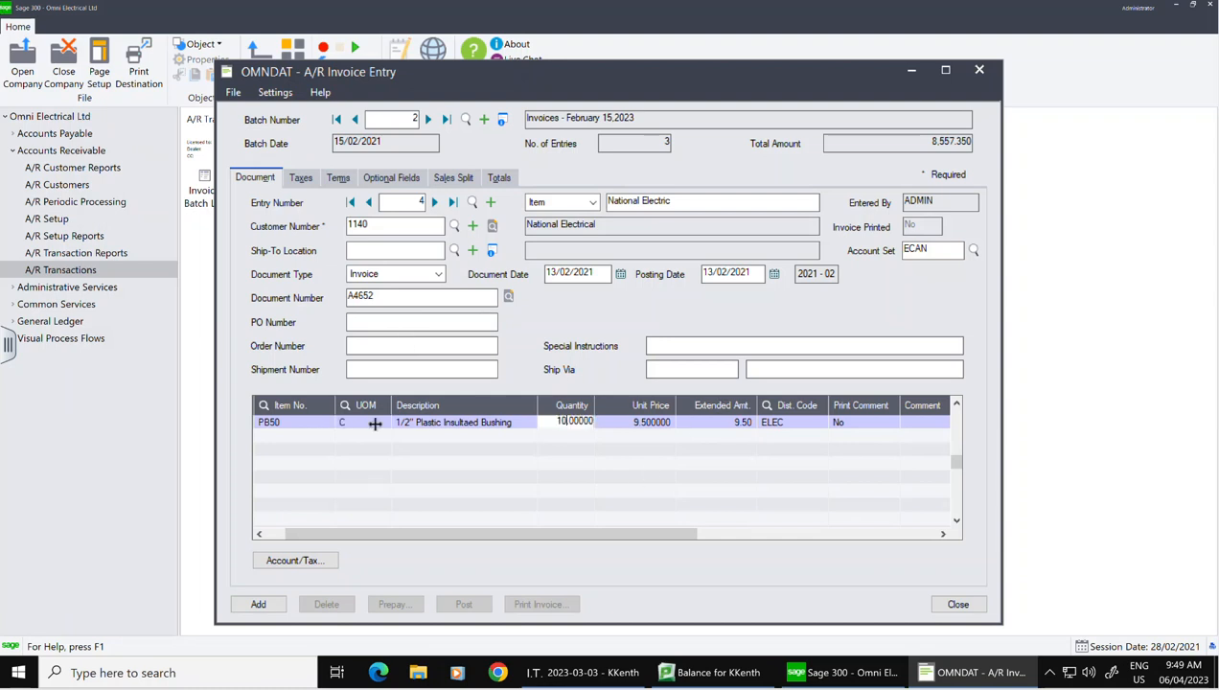
pyautogui.click(314, 442)
pyautogui.press('Tab')
pyautogui.press('Tab')
pyautogui.press('Tab')
pyautogui.press('Tab')
pyautogui.press('Tab')
pyautogui.press('Tab')
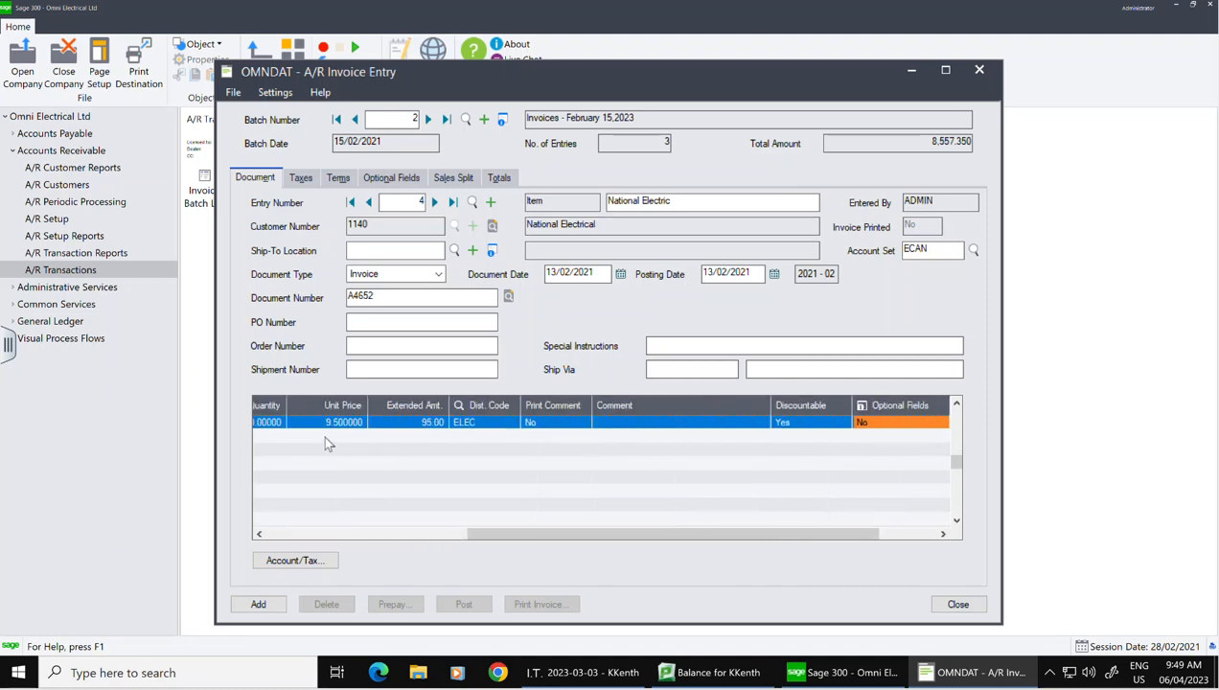
pyautogui.press('Tab')
pyautogui.press('Tab')
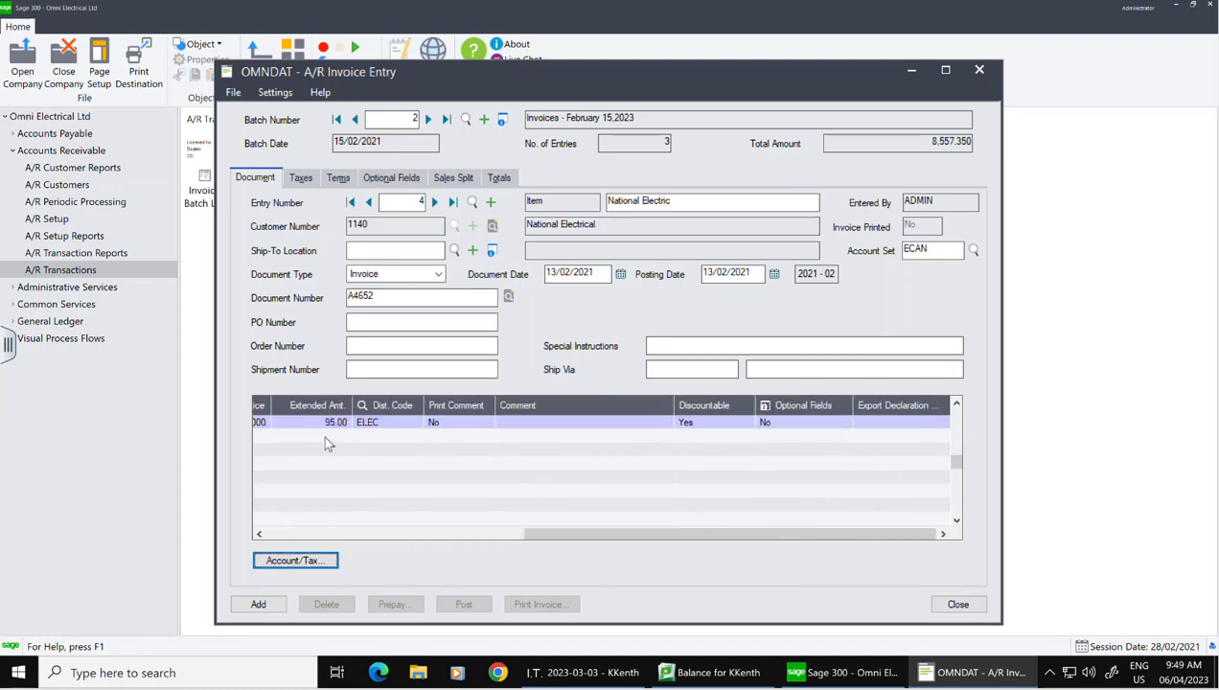
pyautogui.hotkey('shift', 'Tab')
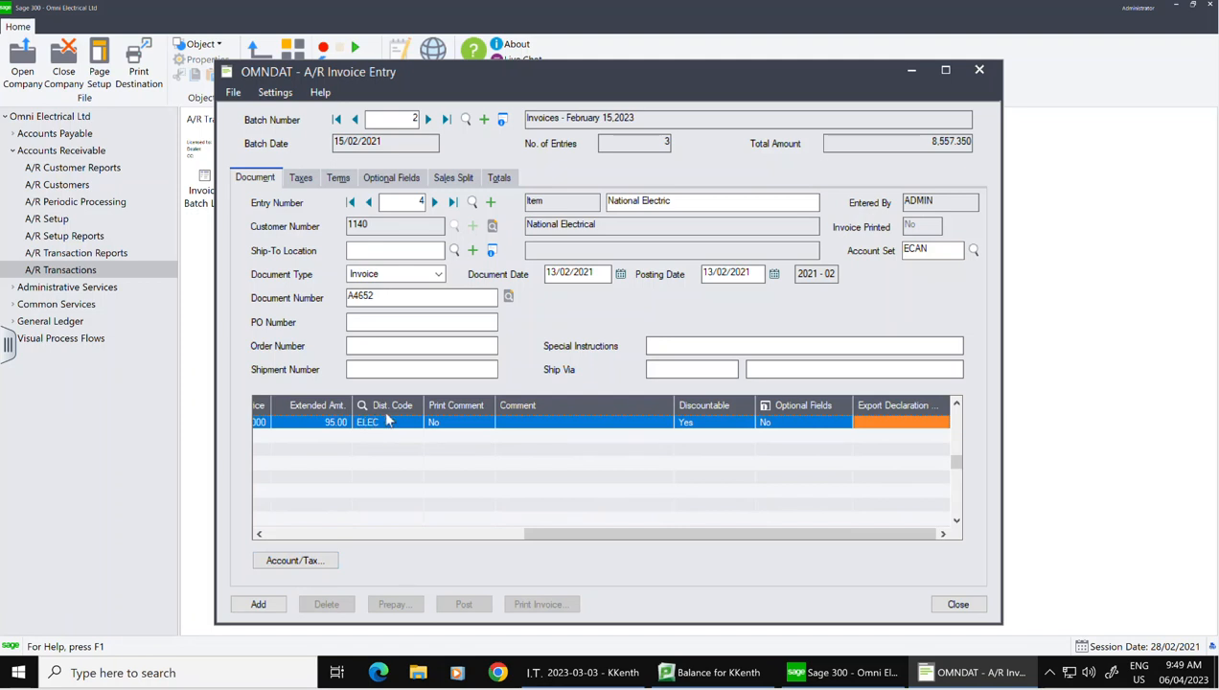
# Step: Insert a second line for item PB75 with quantity 15
pyautogui.press('Insert')
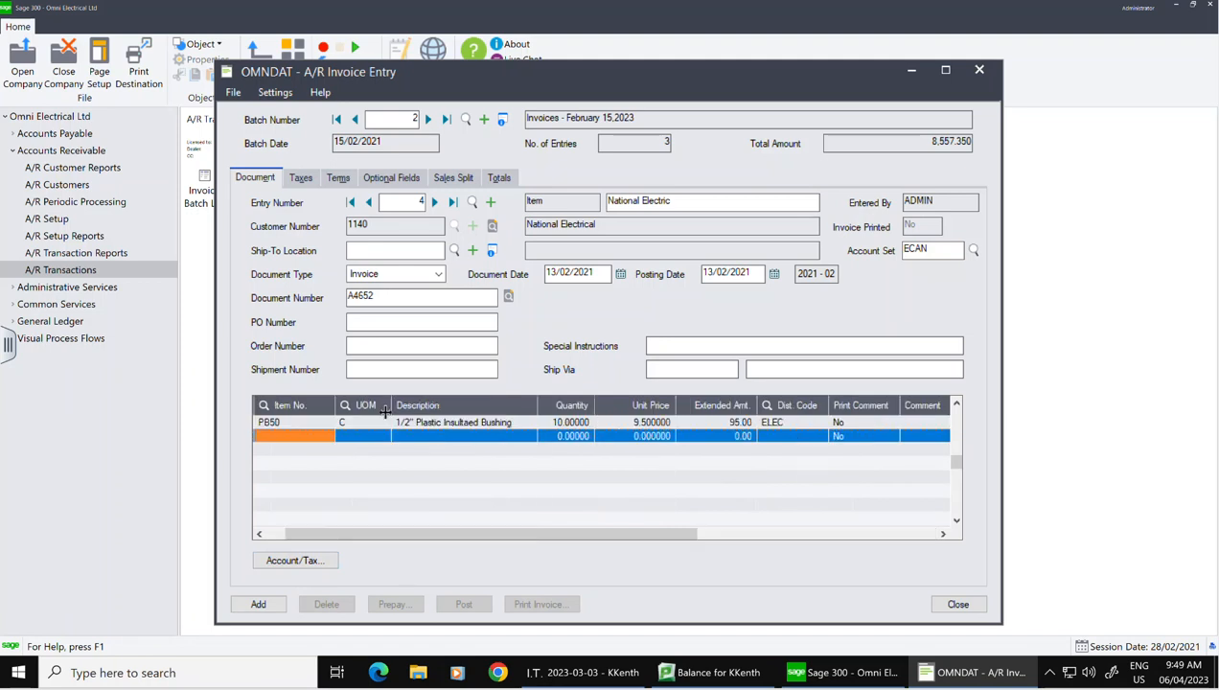
pyautogui.click(329, 437)
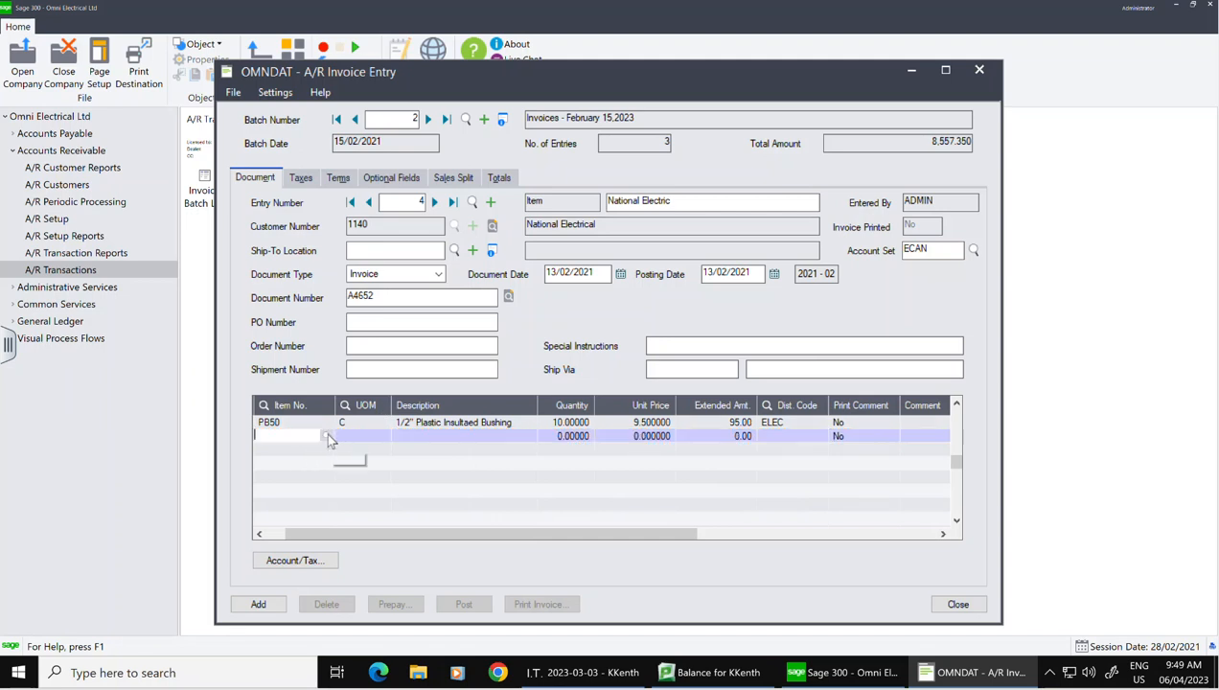
pyautogui.click(327, 436)
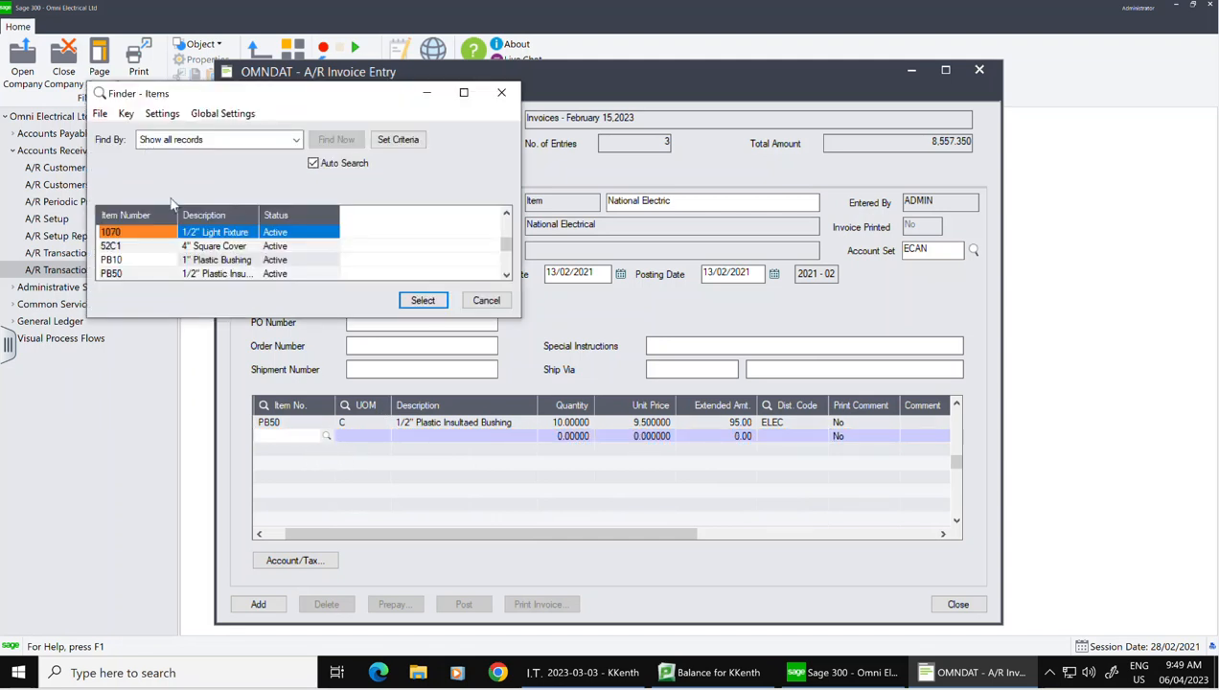
pyautogui.press('Down')
pyautogui.press('Down')
pyautogui.press('Down')
pyautogui.press('Down')
pyautogui.press('Down')
pyautogui.click(134, 261)
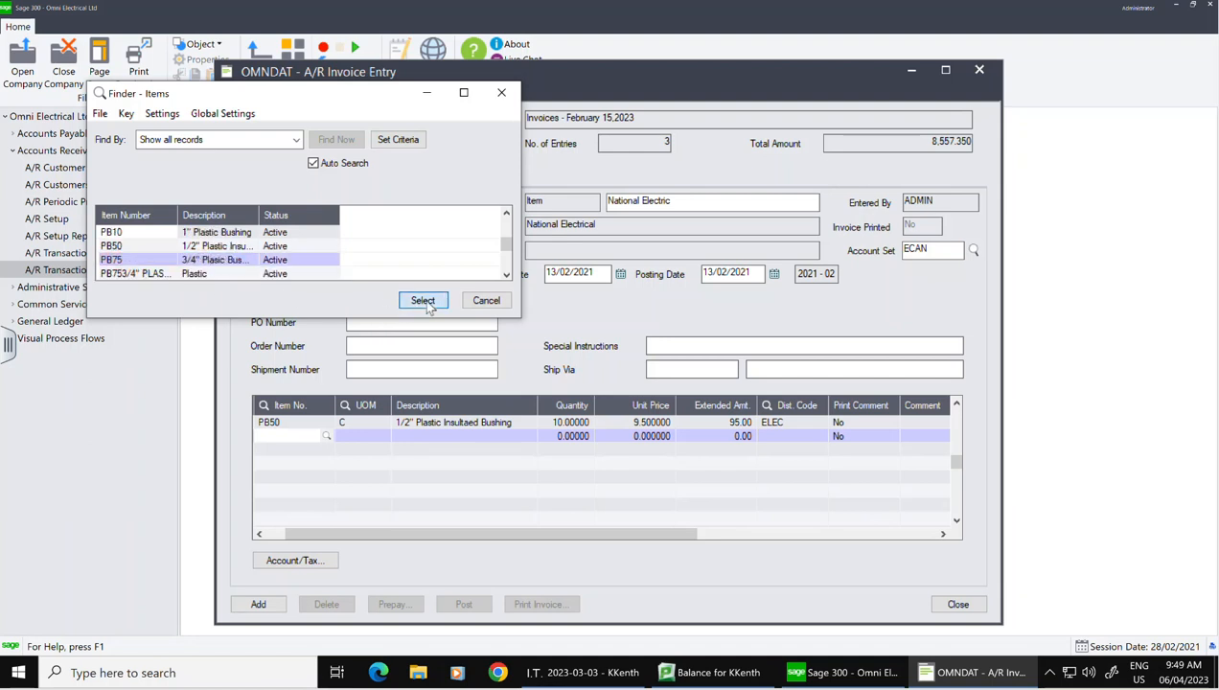
pyautogui.click(422, 299)
pyautogui.click(472, 434)
pyautogui.click(568, 437)
pyautogui.write('15')
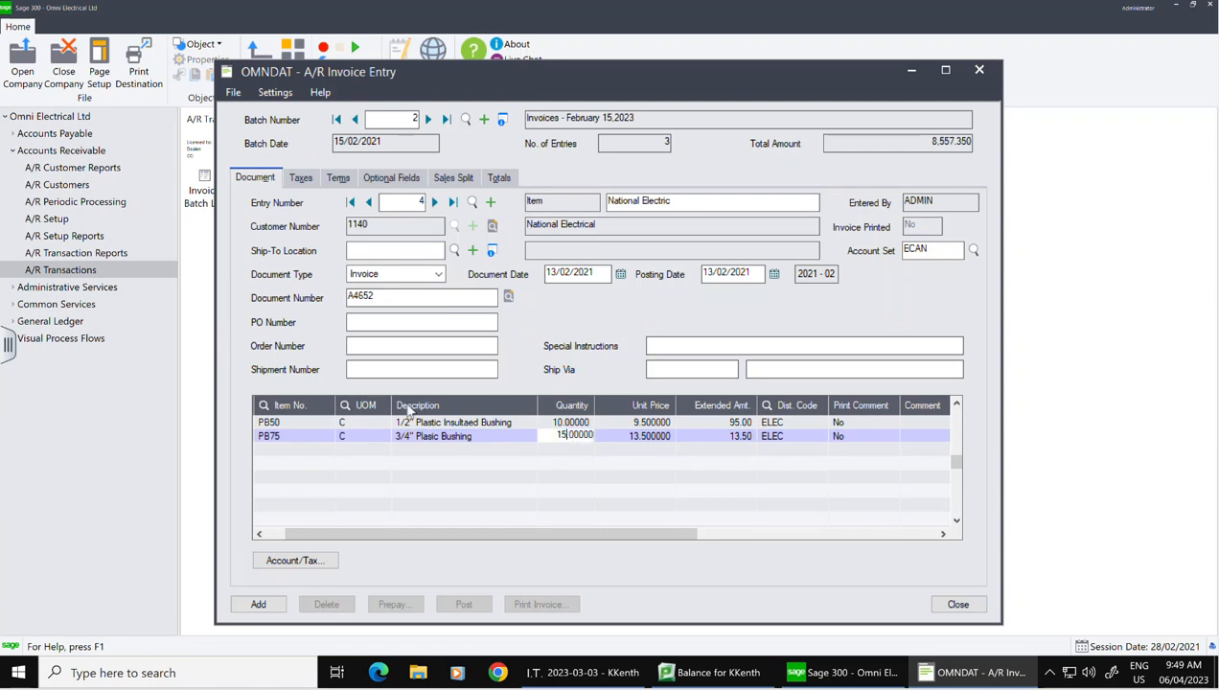
pyautogui.press('Tab')
pyautogui.press('Tab')
pyautogui.press('Tab')
pyautogui.press('Tab')
pyautogui.press('Tab')
pyautogui.press('Tab')
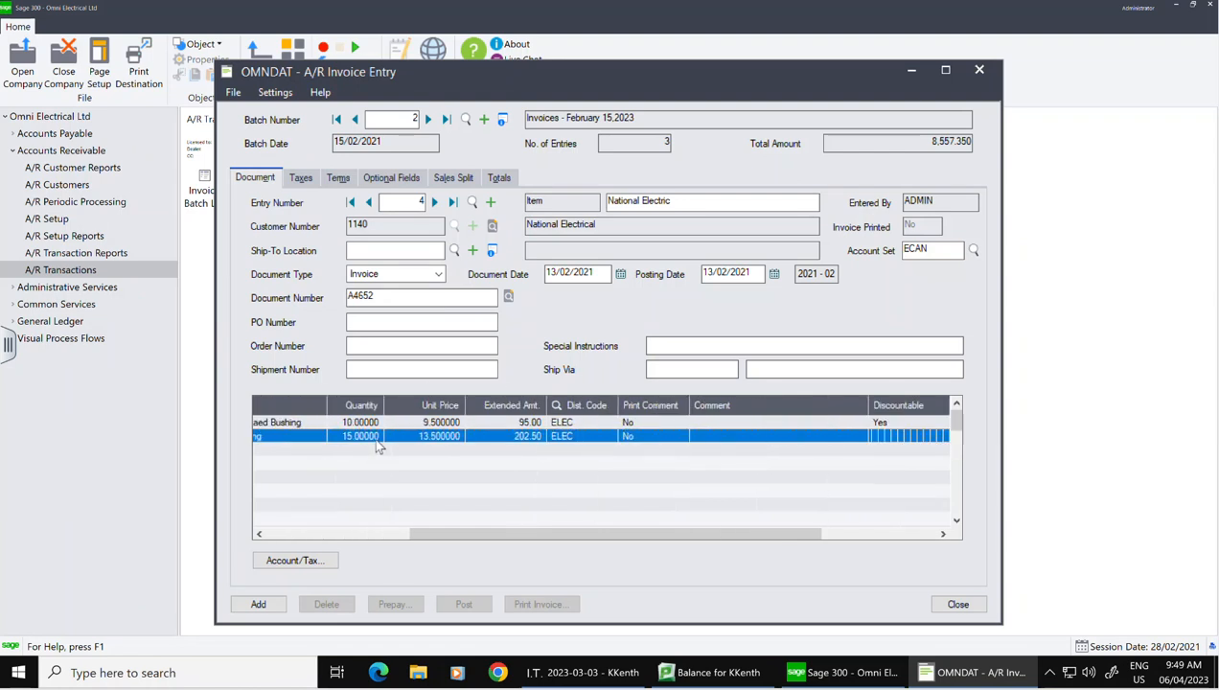
pyautogui.press('Tab')
pyautogui.press('Tab')
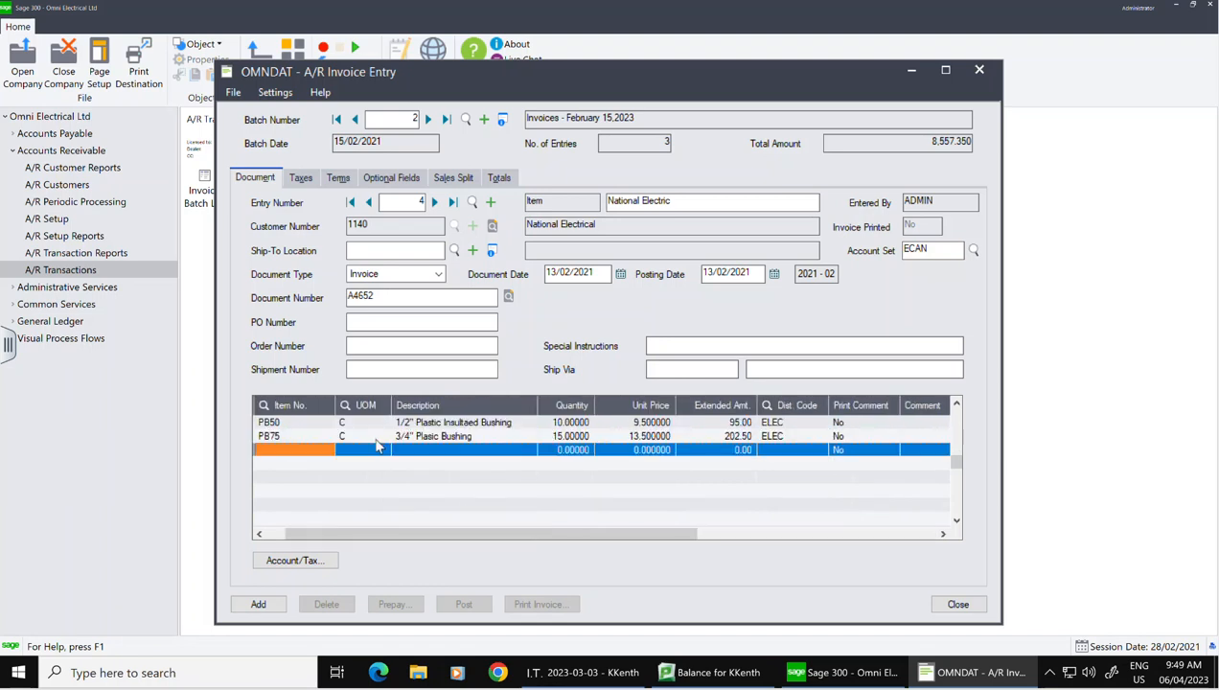
# Step: Add a third line for item RS10 with quantity 5 and review the 55.63 BC Sales Tax
pyautogui.click(316, 448)
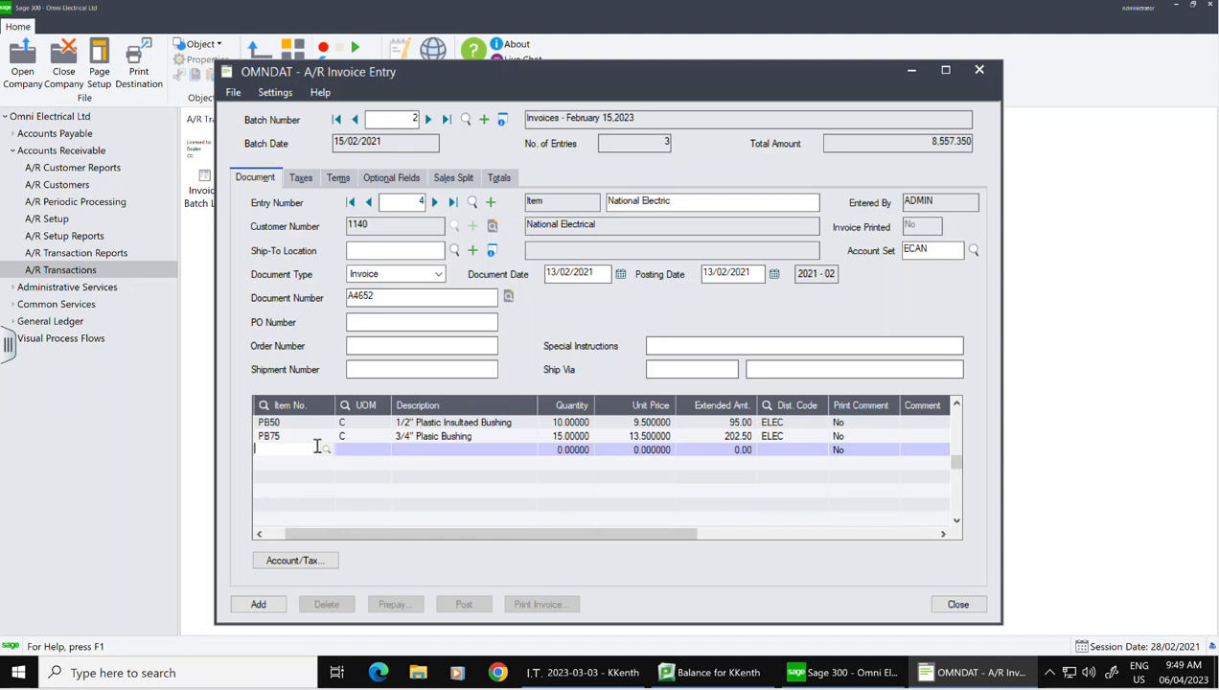
pyautogui.click(325, 450)
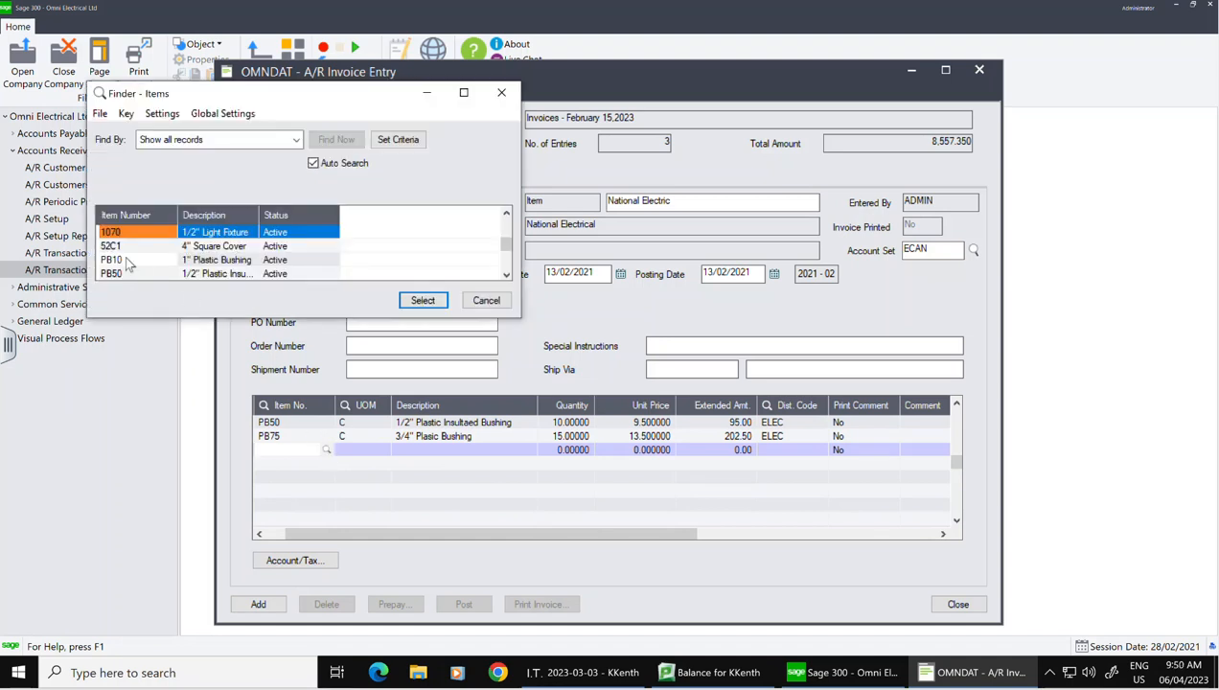
pyautogui.press('Down')
pyautogui.press('Down')
pyautogui.press('Down')
pyautogui.press('Down')
pyautogui.press('Down')
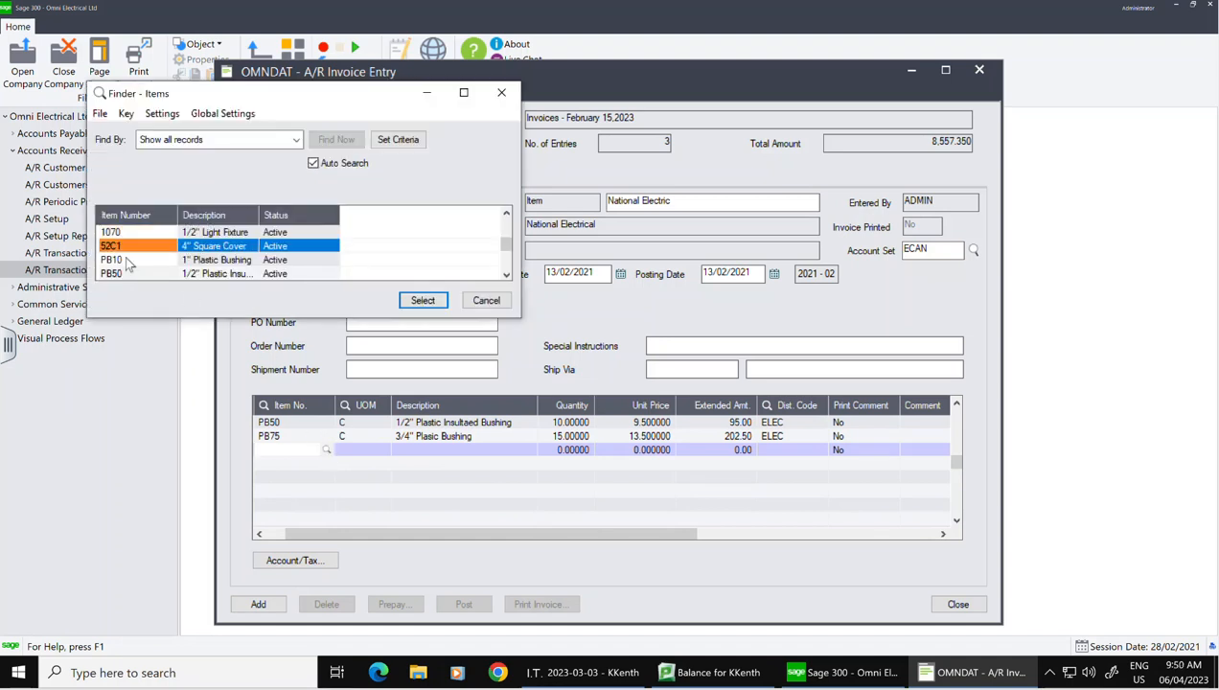
pyautogui.press('Down')
pyautogui.press('Down')
pyautogui.press('Down')
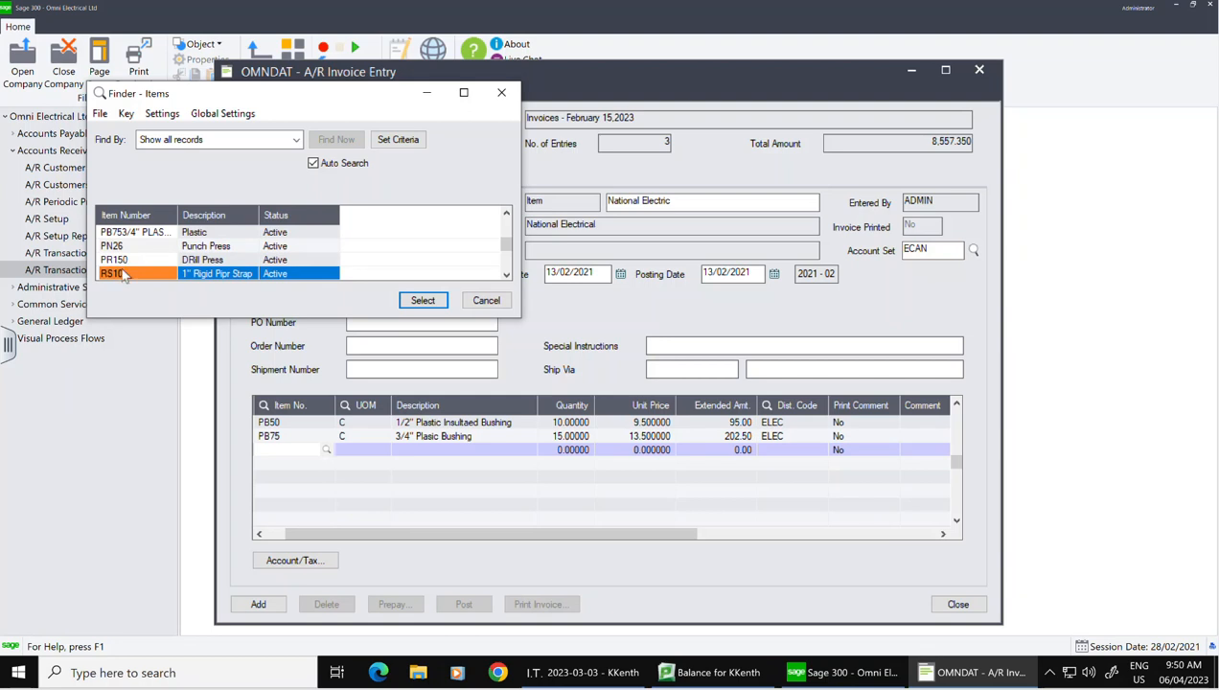
pyautogui.click(439, 308)
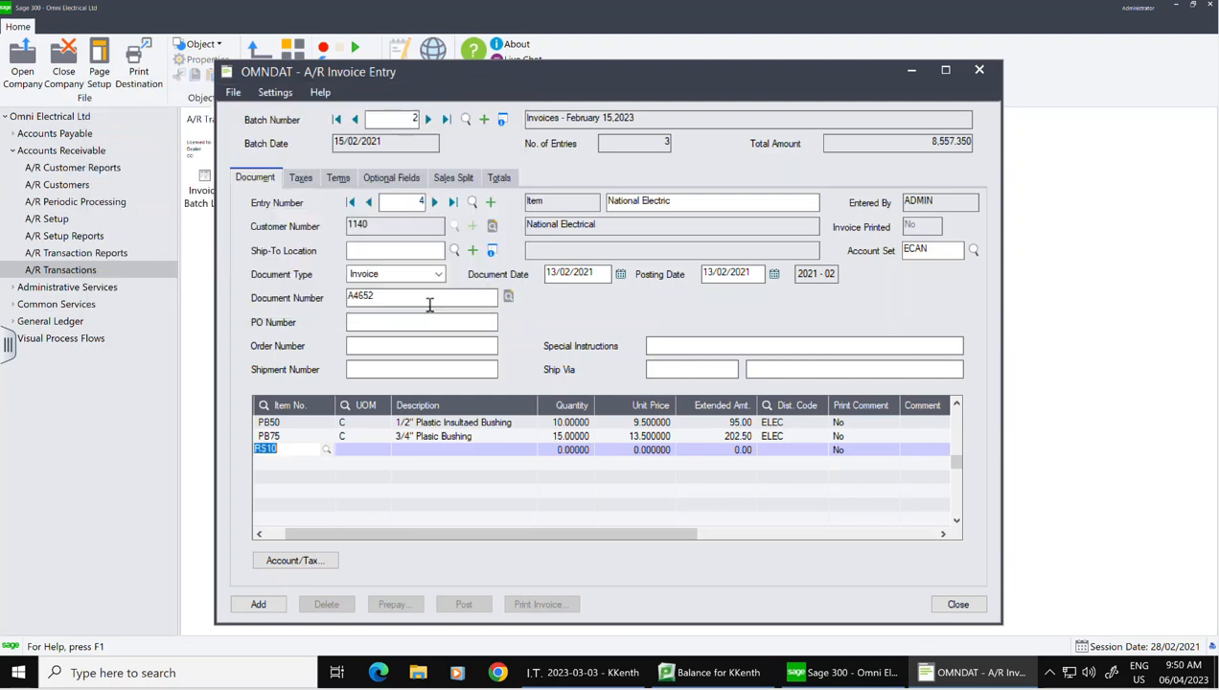
pyautogui.press('Tab')
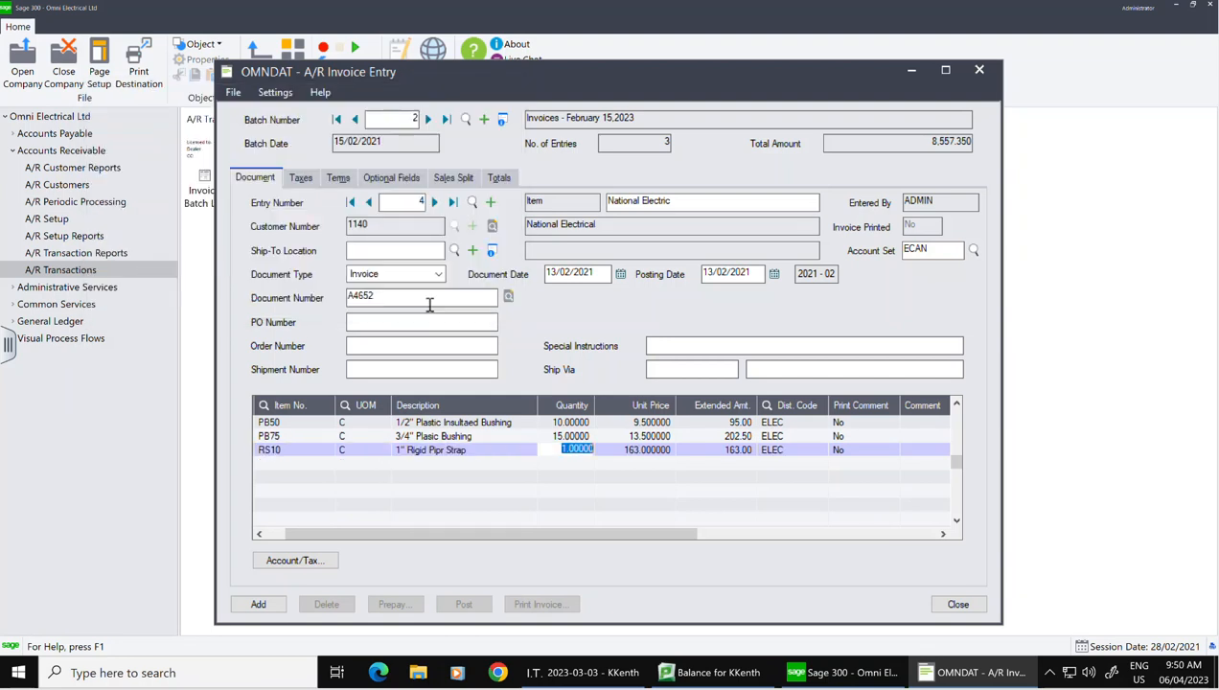
pyautogui.write('5')
pyautogui.click(301, 178)
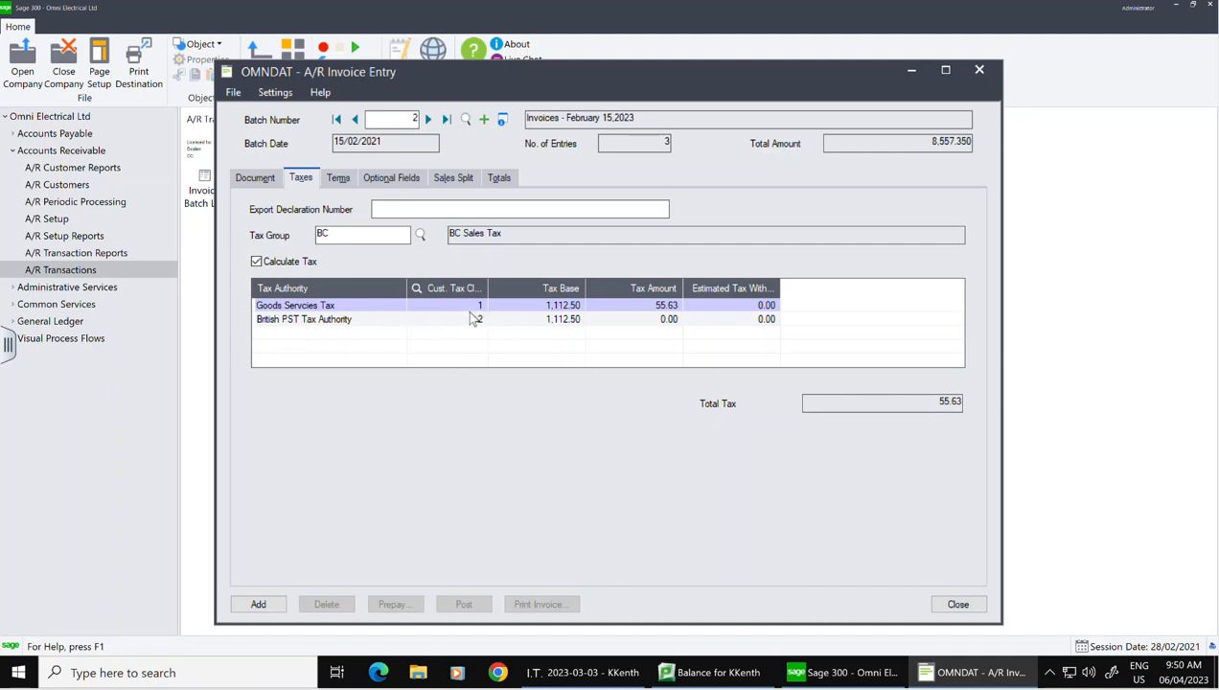
# Step: Apply terms code 2 (2% 10, N30), then review the 50/50 sales split and 1,145.88 due
pyautogui.click(344, 182)
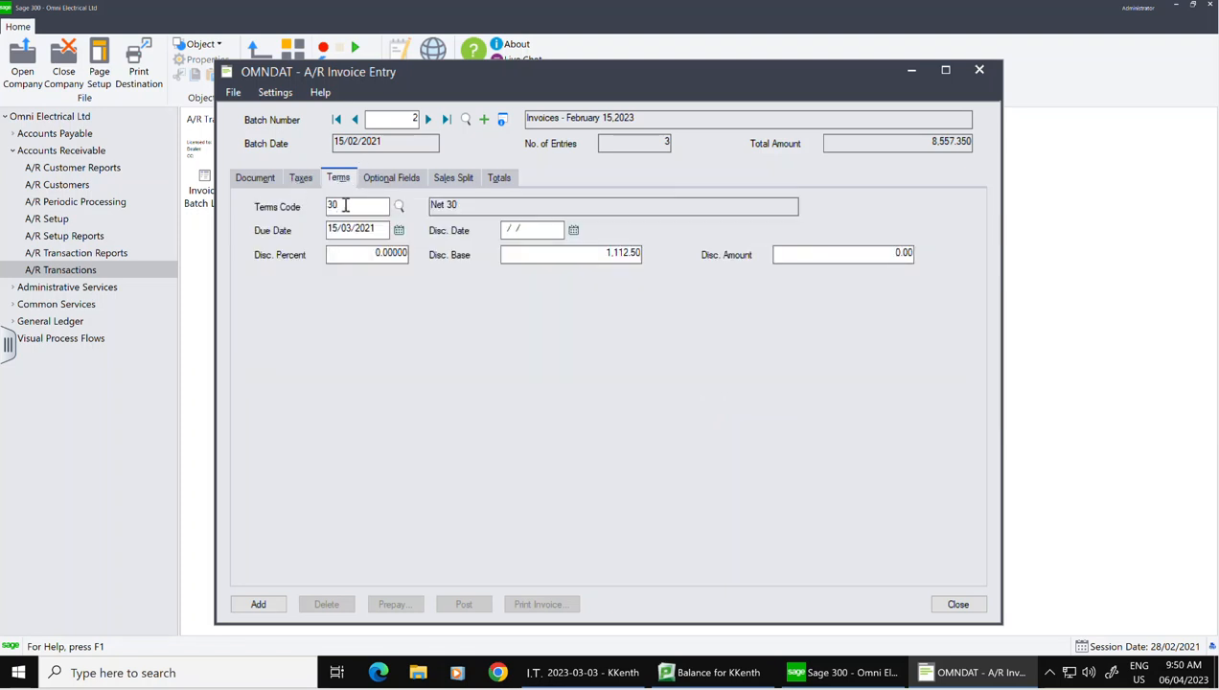
pyautogui.click(400, 206)
pyautogui.click(319, 245)
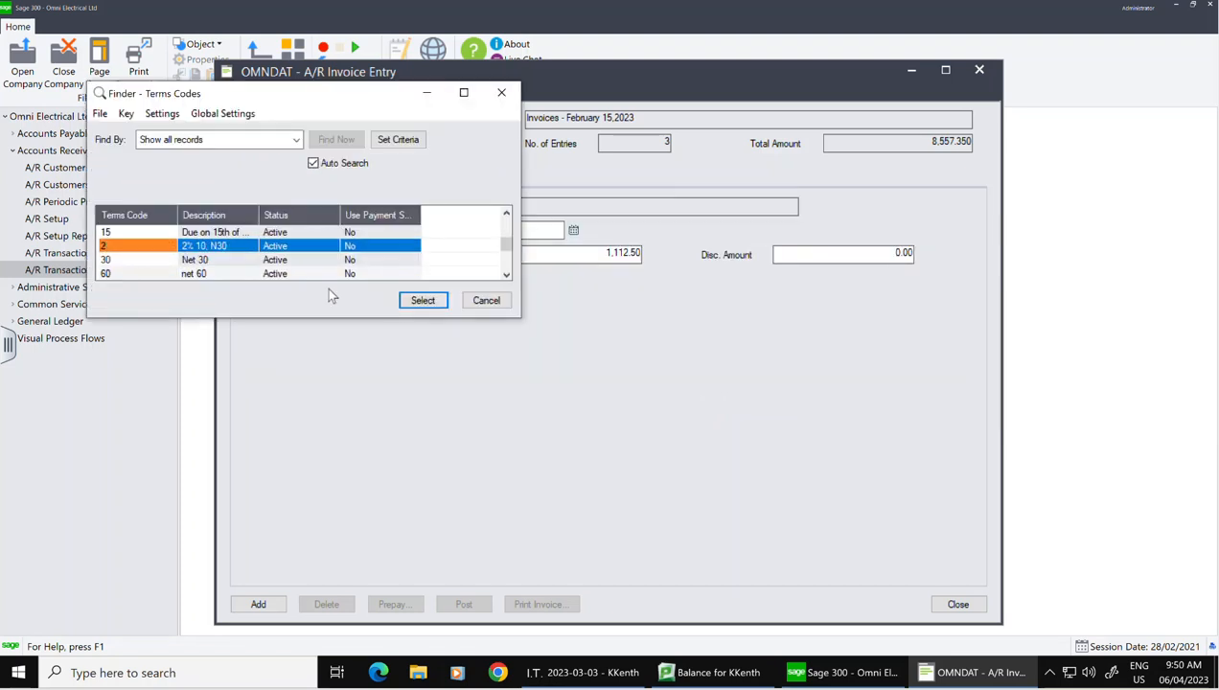
pyautogui.click(423, 300)
pyautogui.press('Tab')
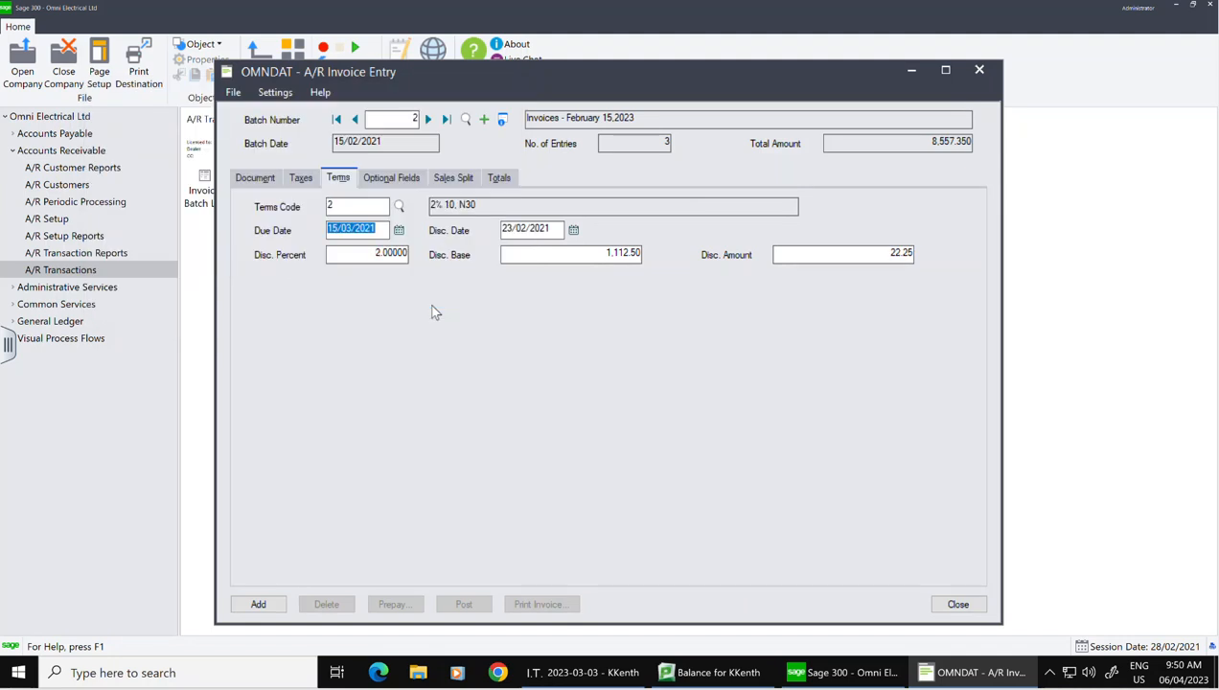
pyautogui.click(455, 180)
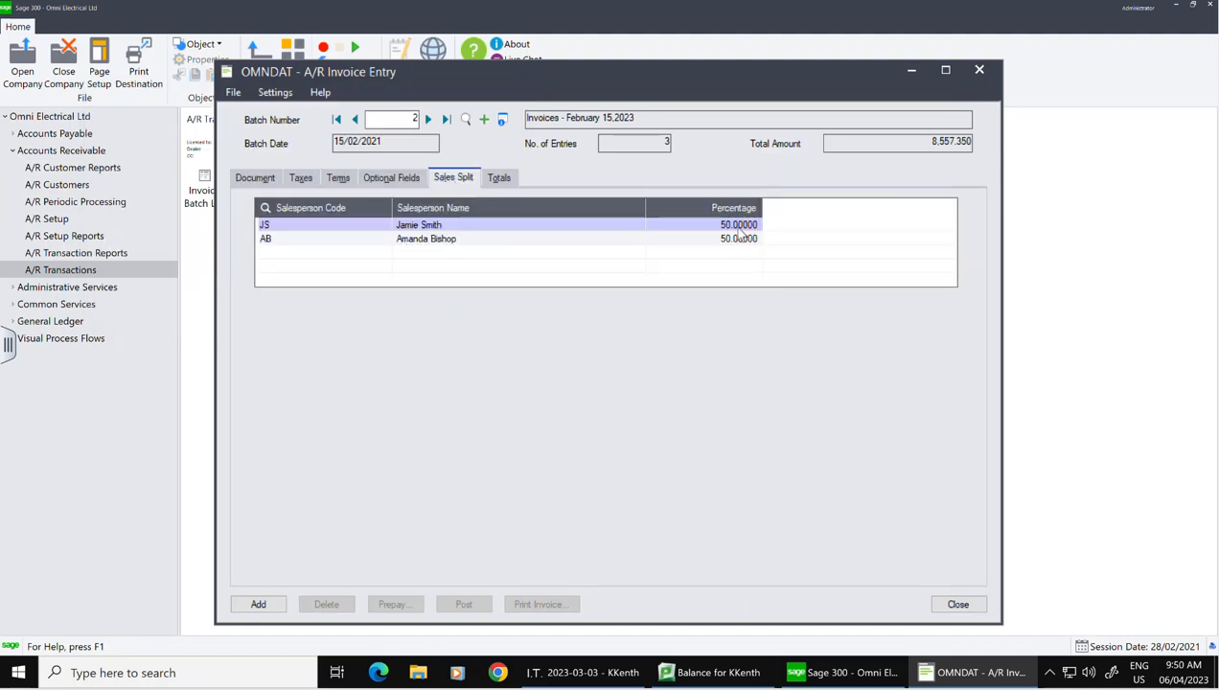
pyautogui.click(513, 178)
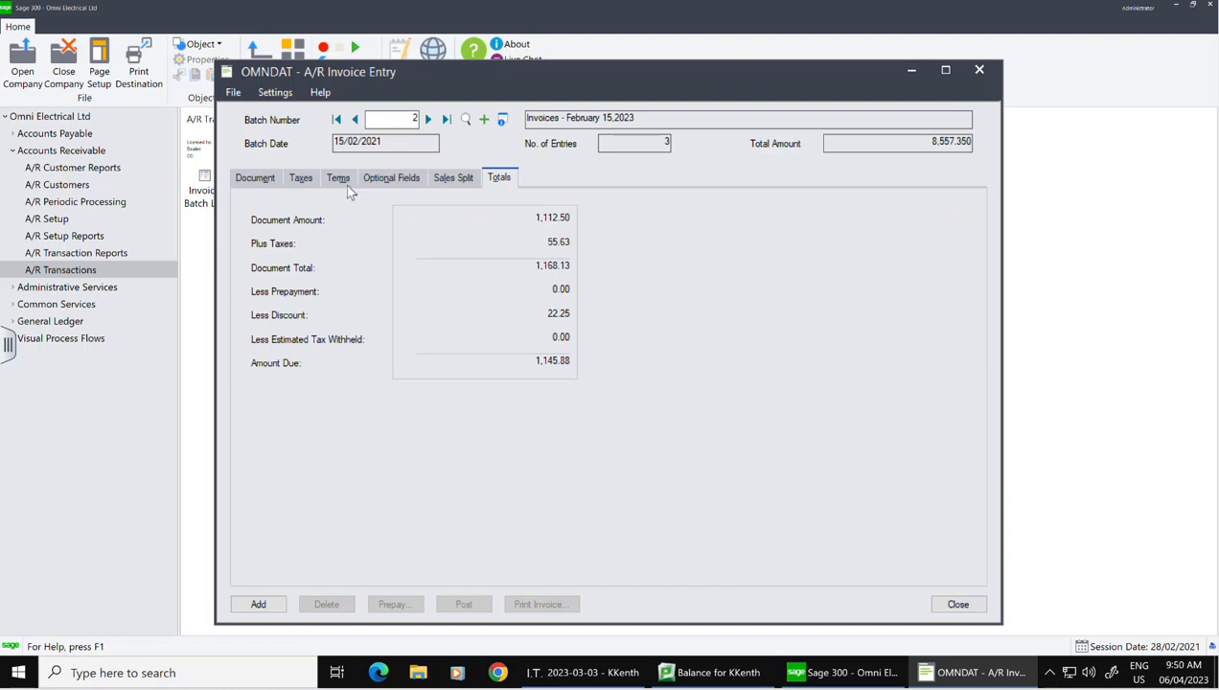
# Step: Raise the PB50 unit price to 9.60 and check the updated totals
pyautogui.click(255, 177)
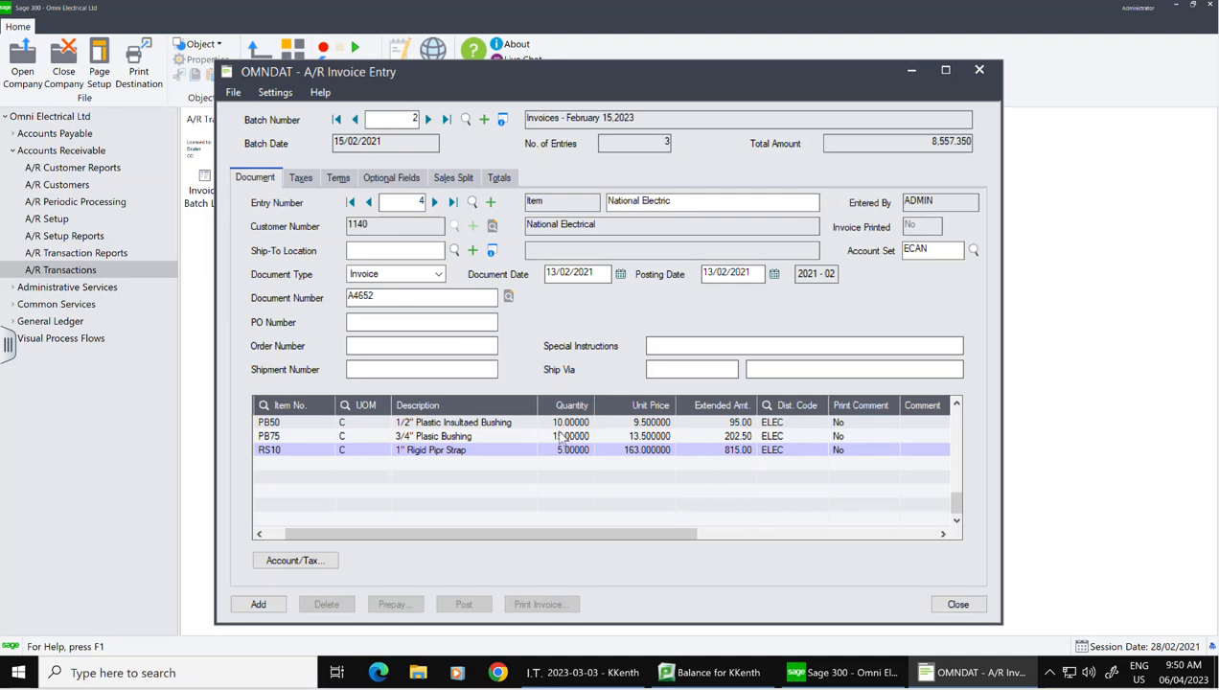
pyautogui.click(658, 425)
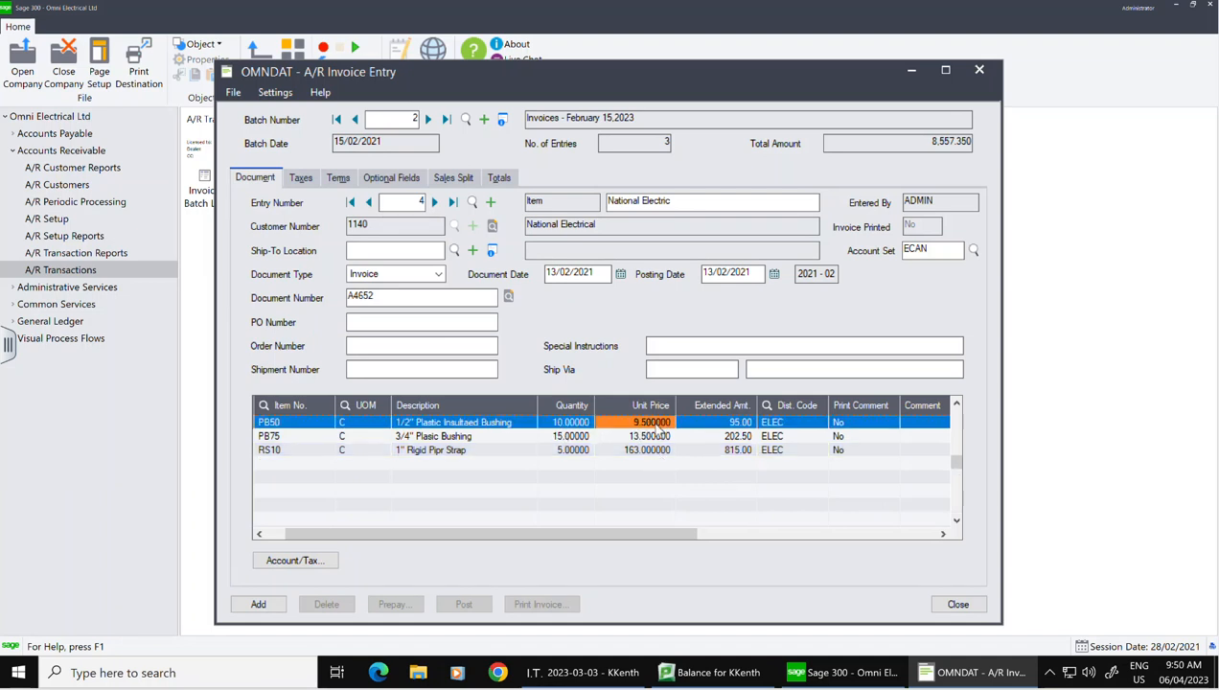
pyautogui.click(655, 424)
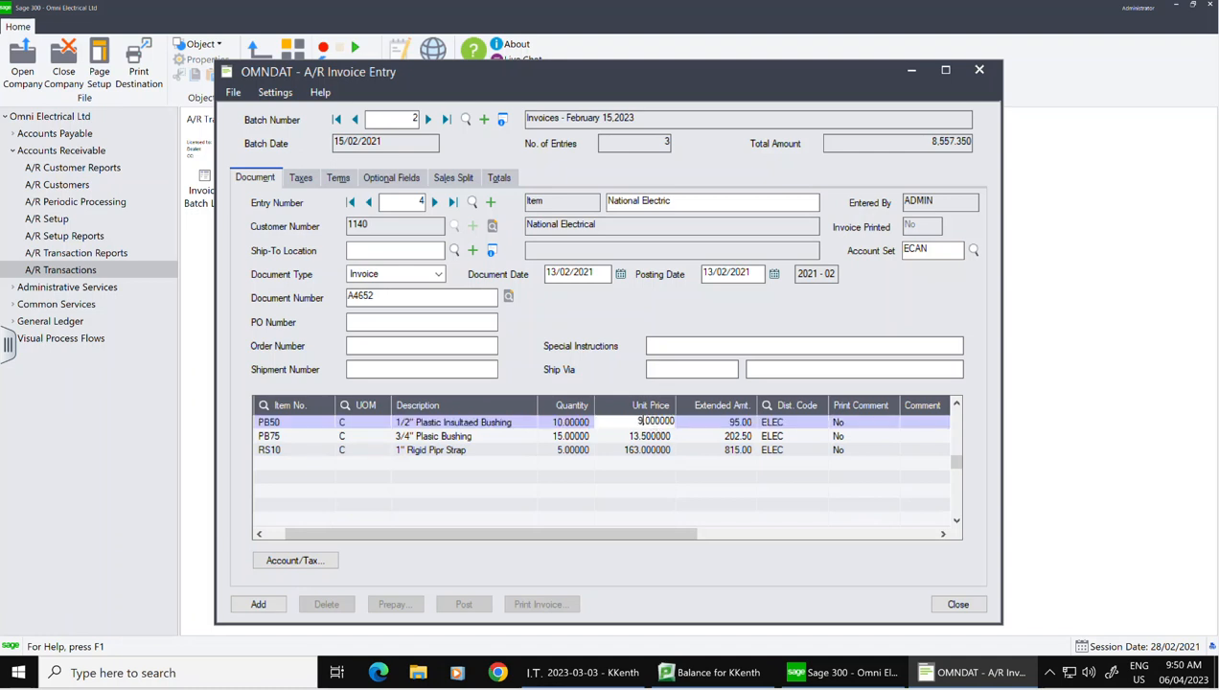
pyautogui.click(640, 449)
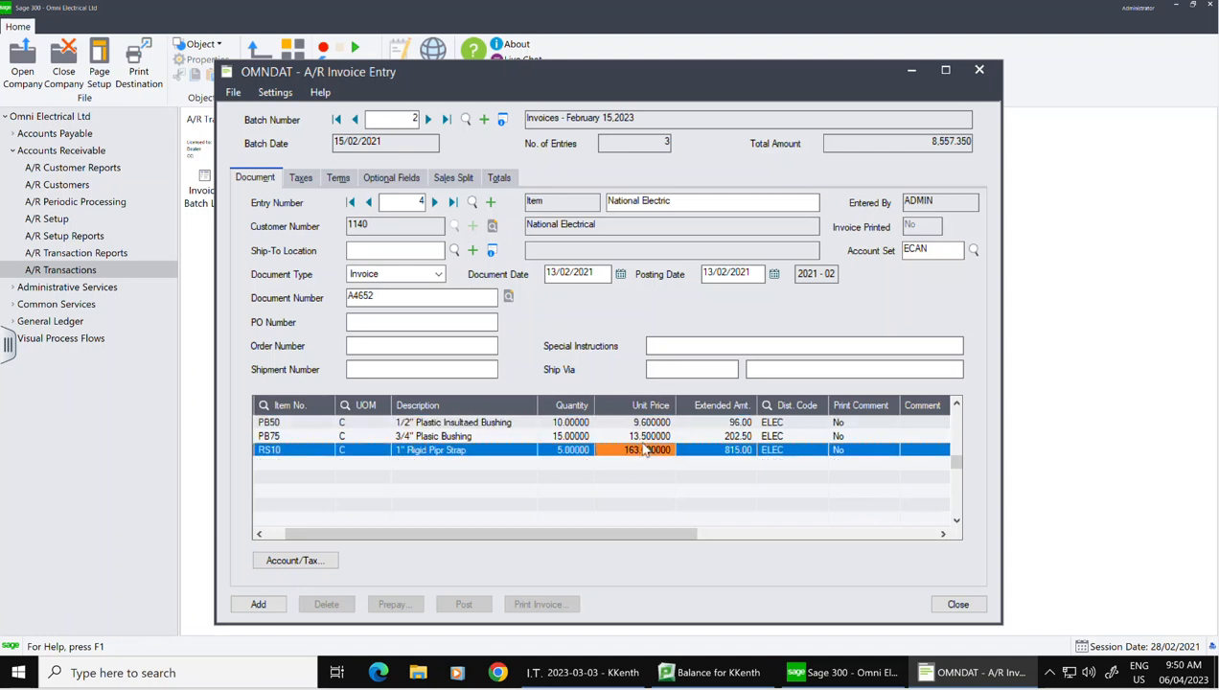
pyautogui.click(498, 178)
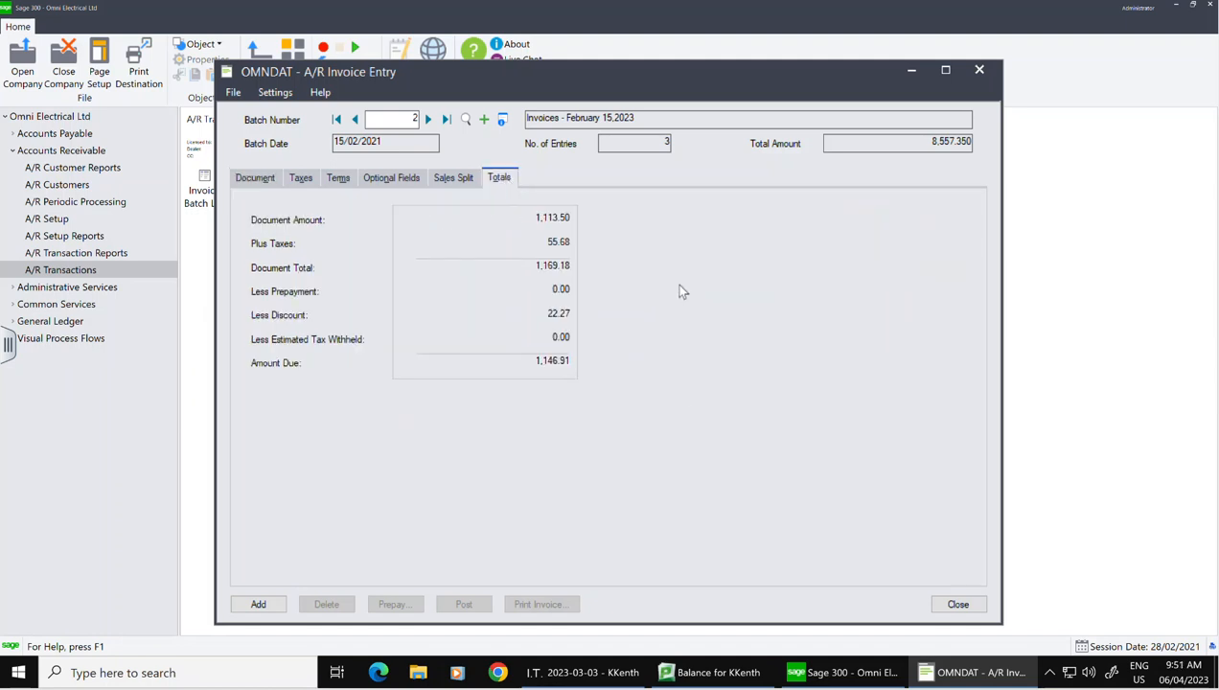
# Step: Lower the RS10 unit price to 160 and review the recalculated totals and discount terms
pyautogui.click(268, 178)
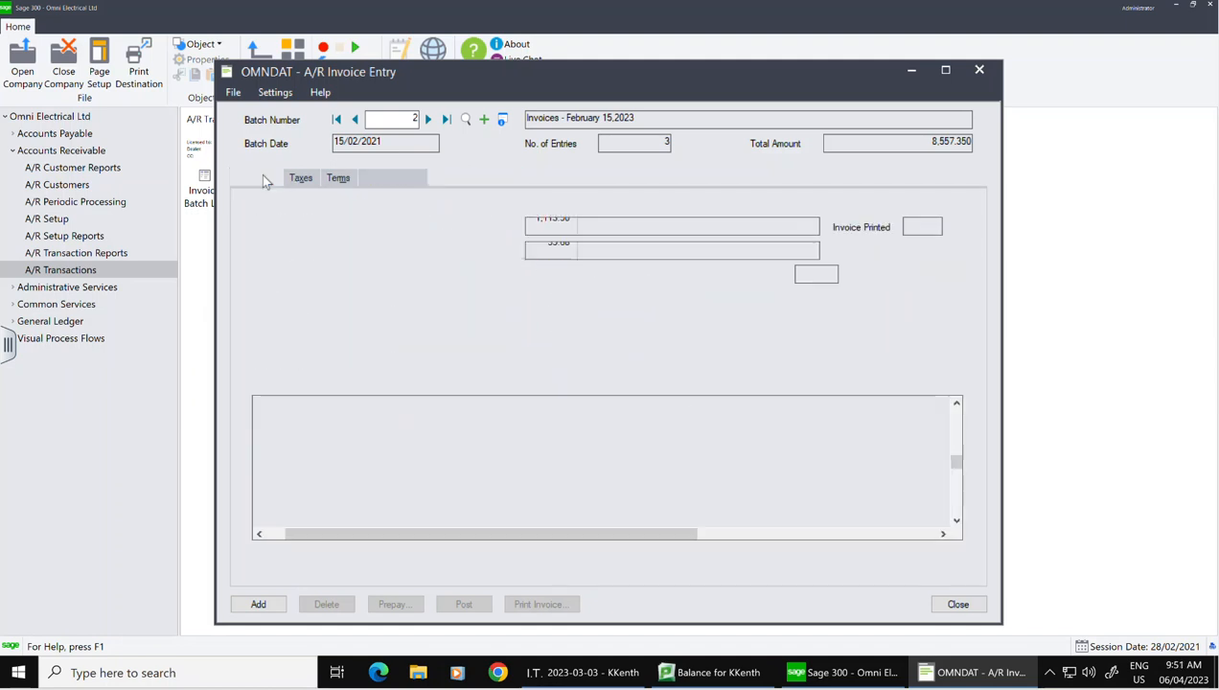
pyautogui.click(621, 437)
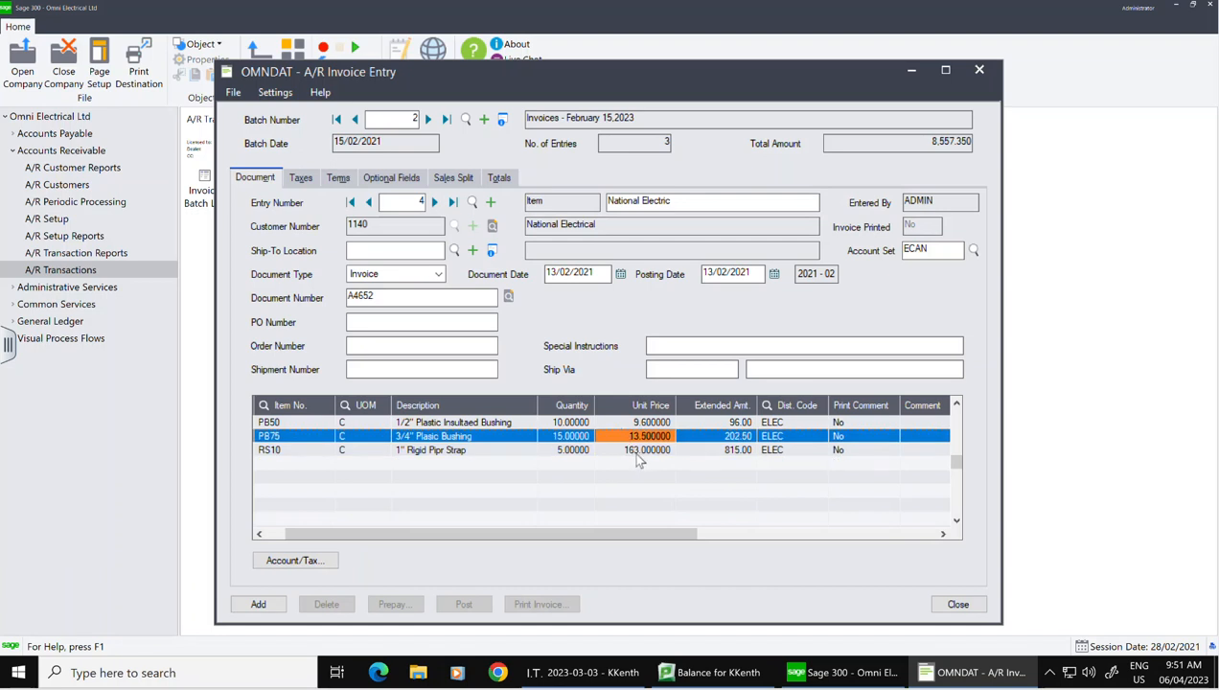
pyautogui.click(641, 452)
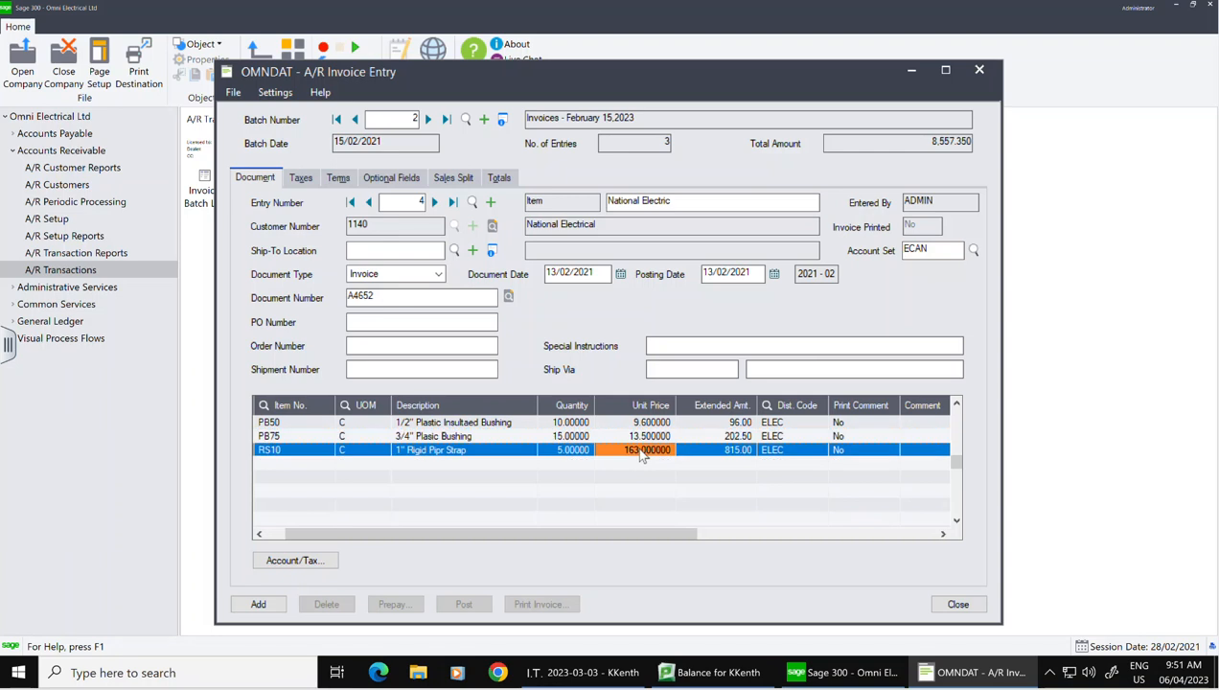
pyautogui.click(641, 450)
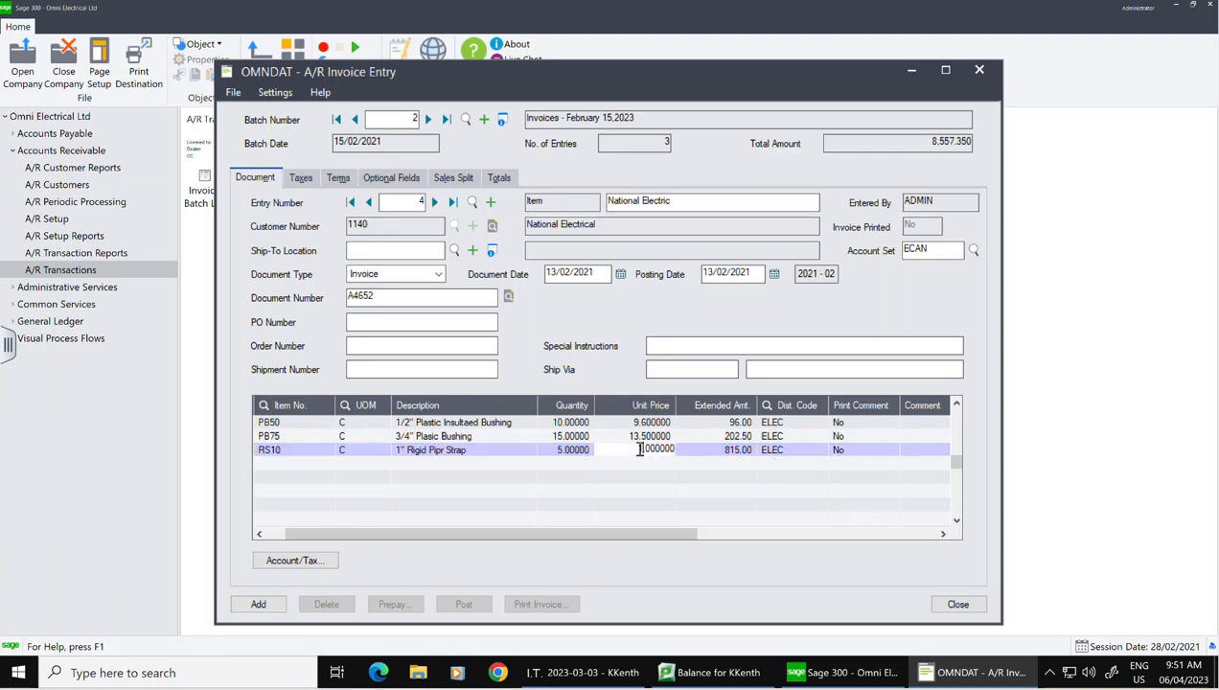
pyautogui.write('60')
pyautogui.click(646, 436)
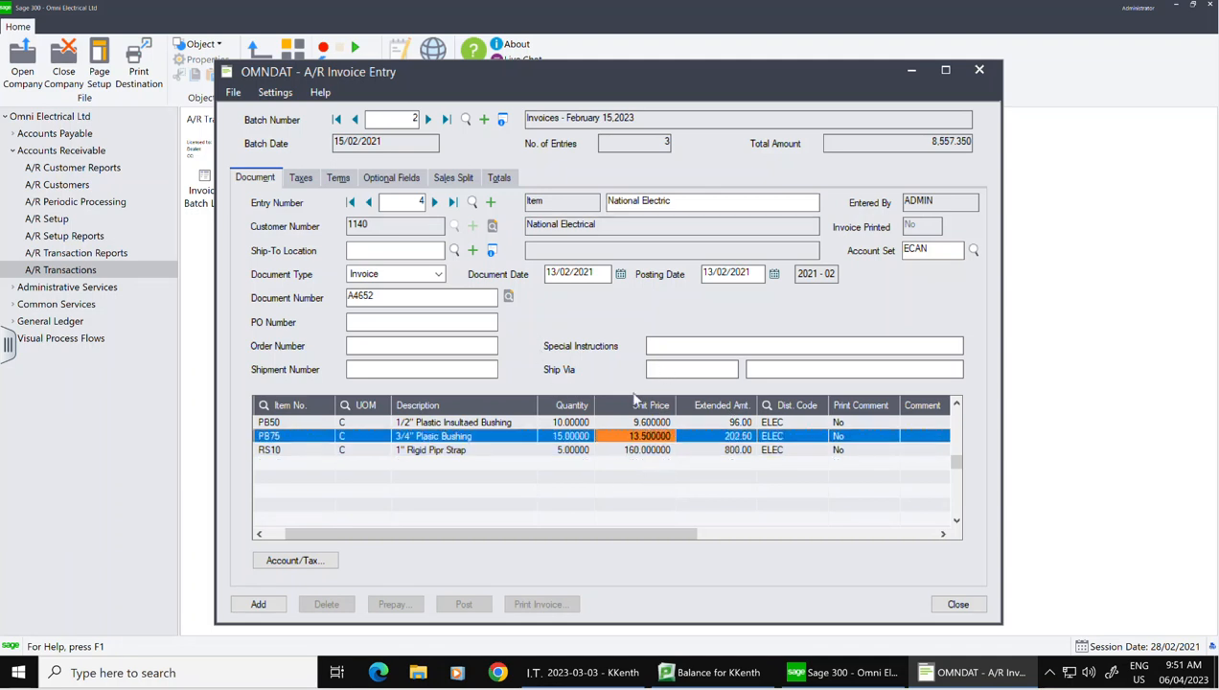
pyautogui.click(497, 178)
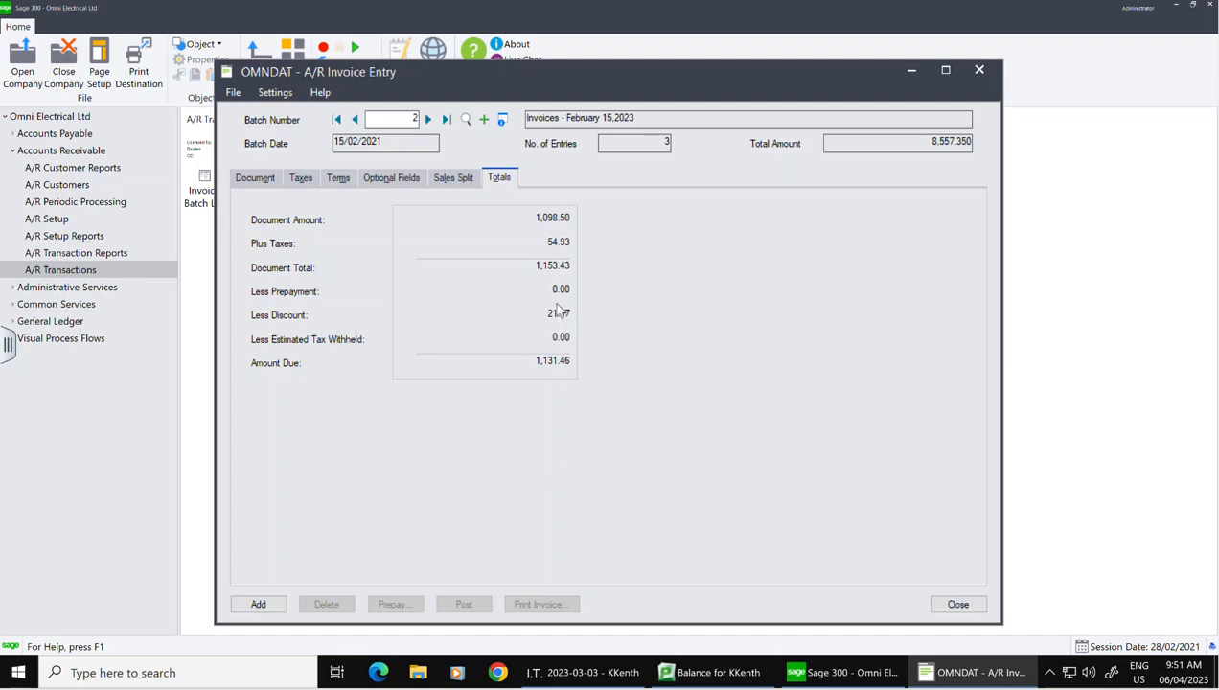
pyautogui.click(340, 182)
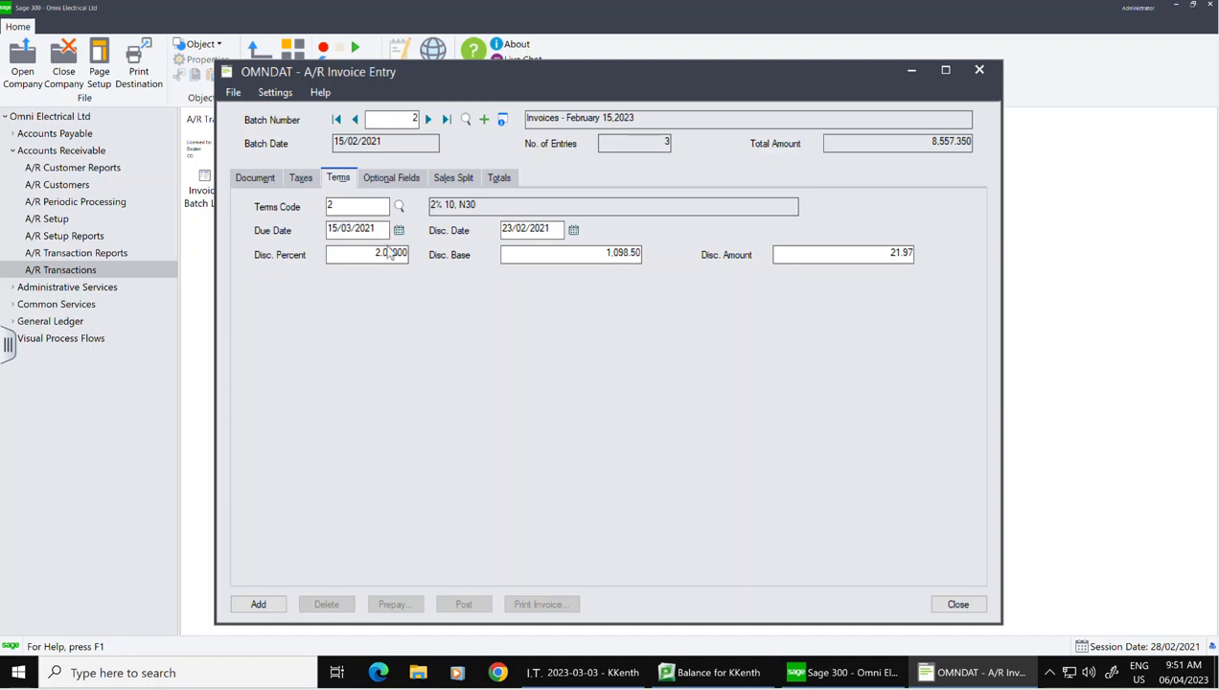
# Step: Change the terms code to 30 (Net 30), removing the discount so 1,153.43 is due
pyautogui.click(263, 179)
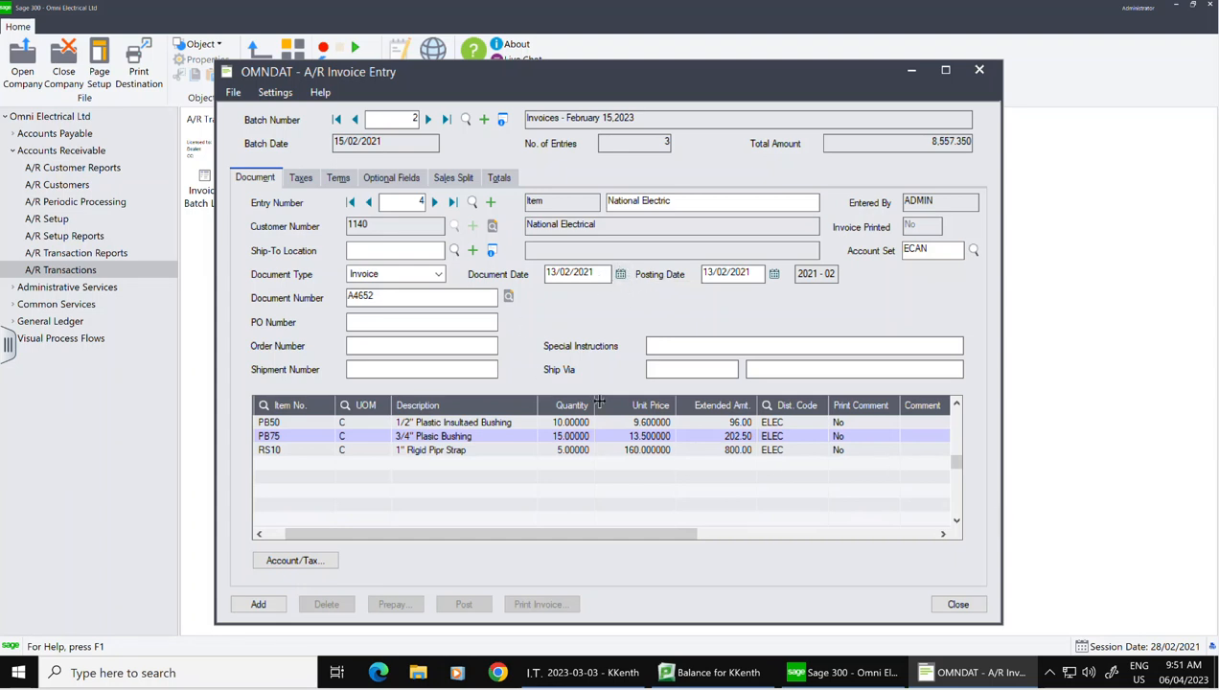
pyautogui.click(502, 182)
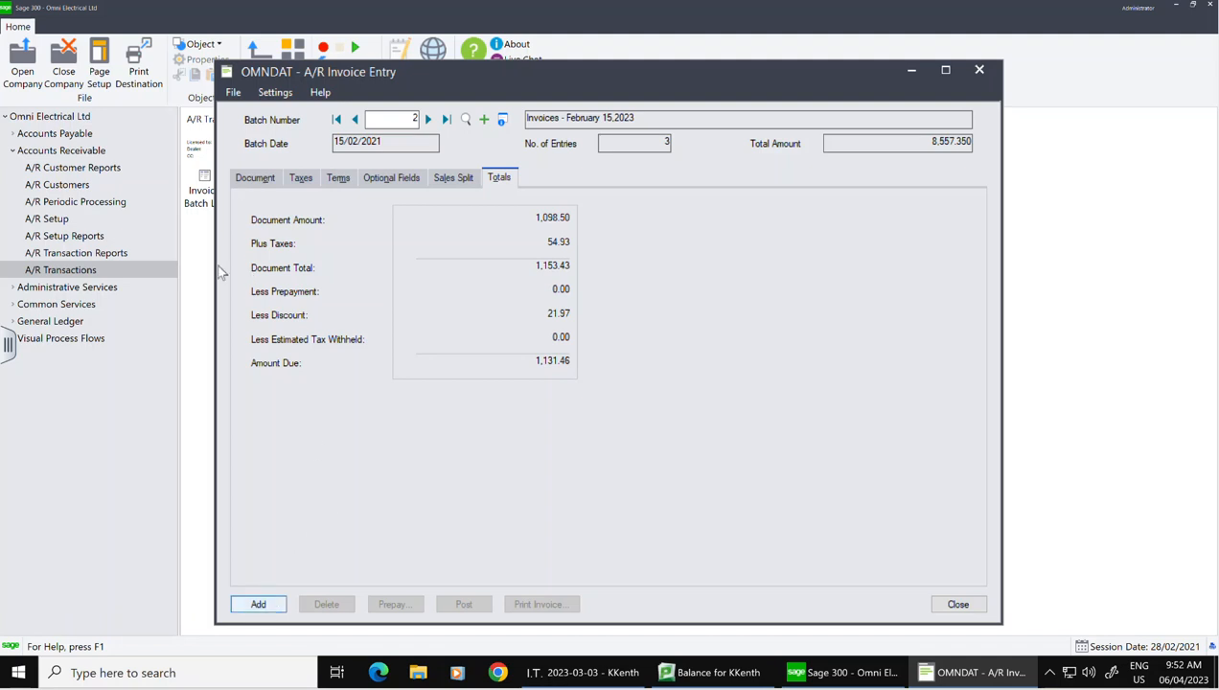
pyautogui.click(241, 179)
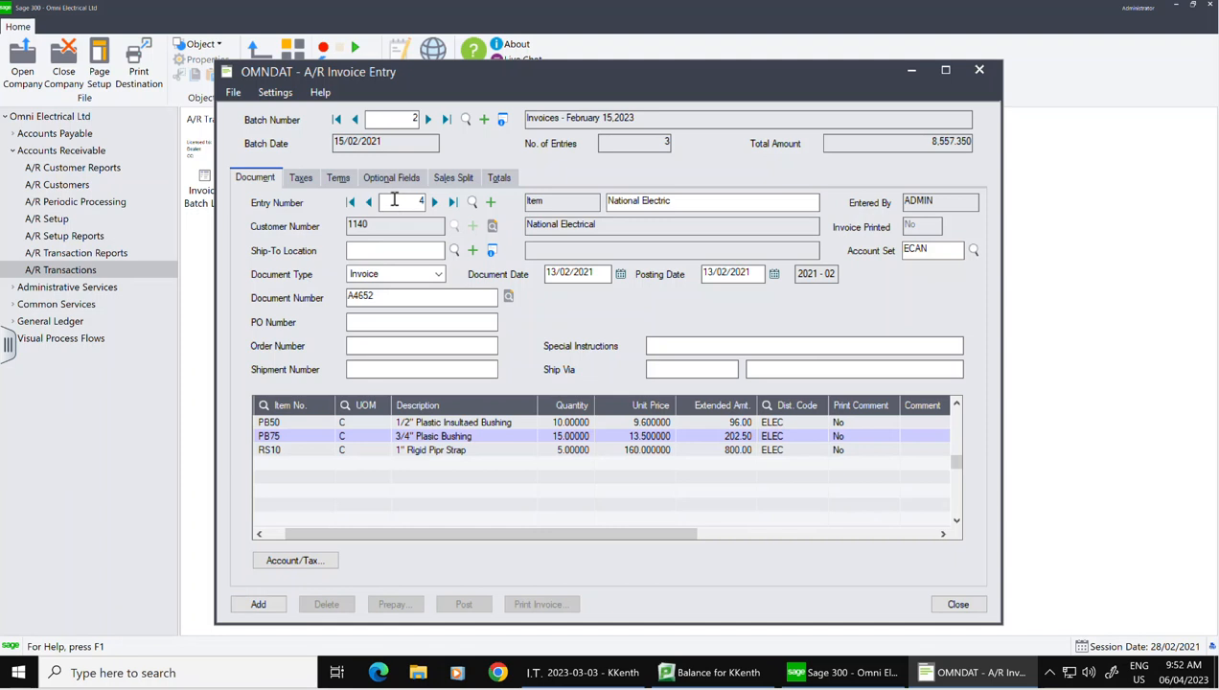
pyautogui.click(335, 180)
pyautogui.click(372, 207)
pyautogui.click(121, 258)
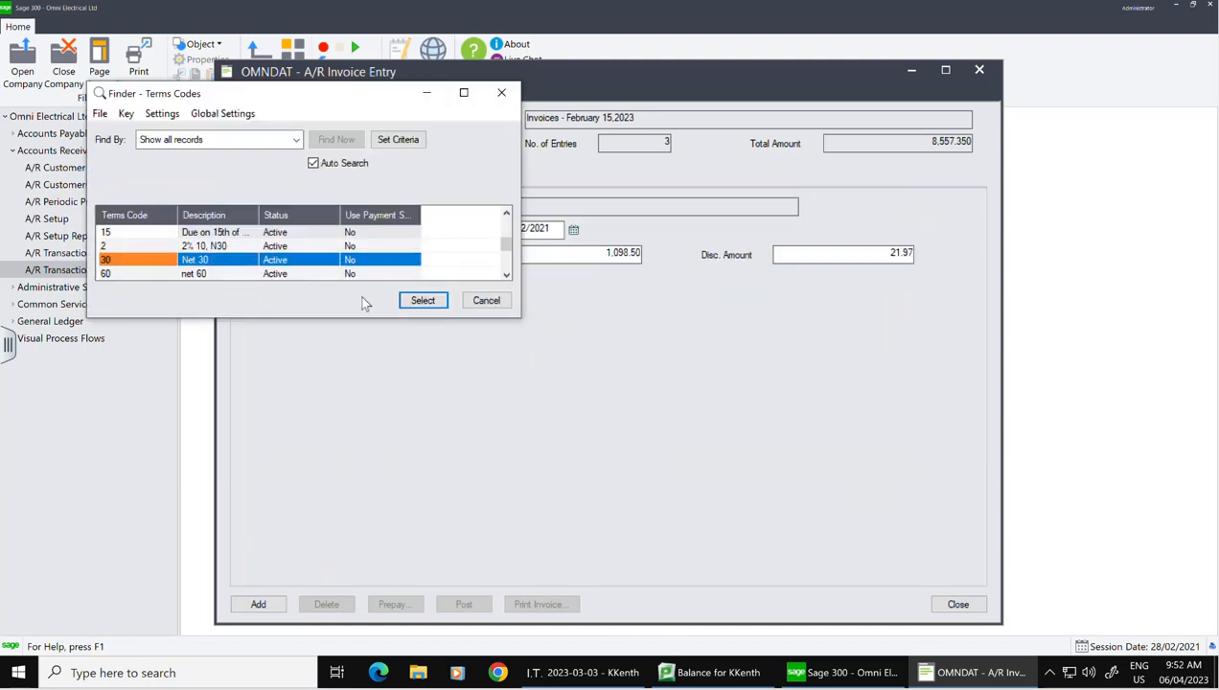
pyautogui.click(436, 301)
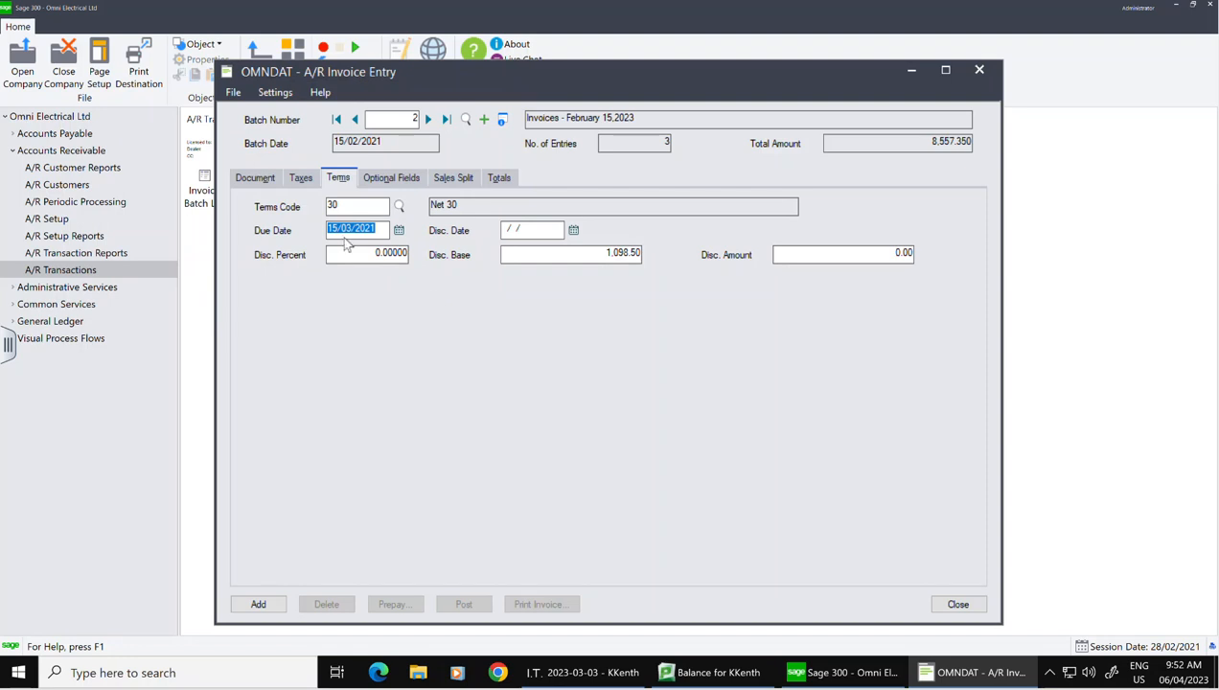
pyautogui.click(498, 180)
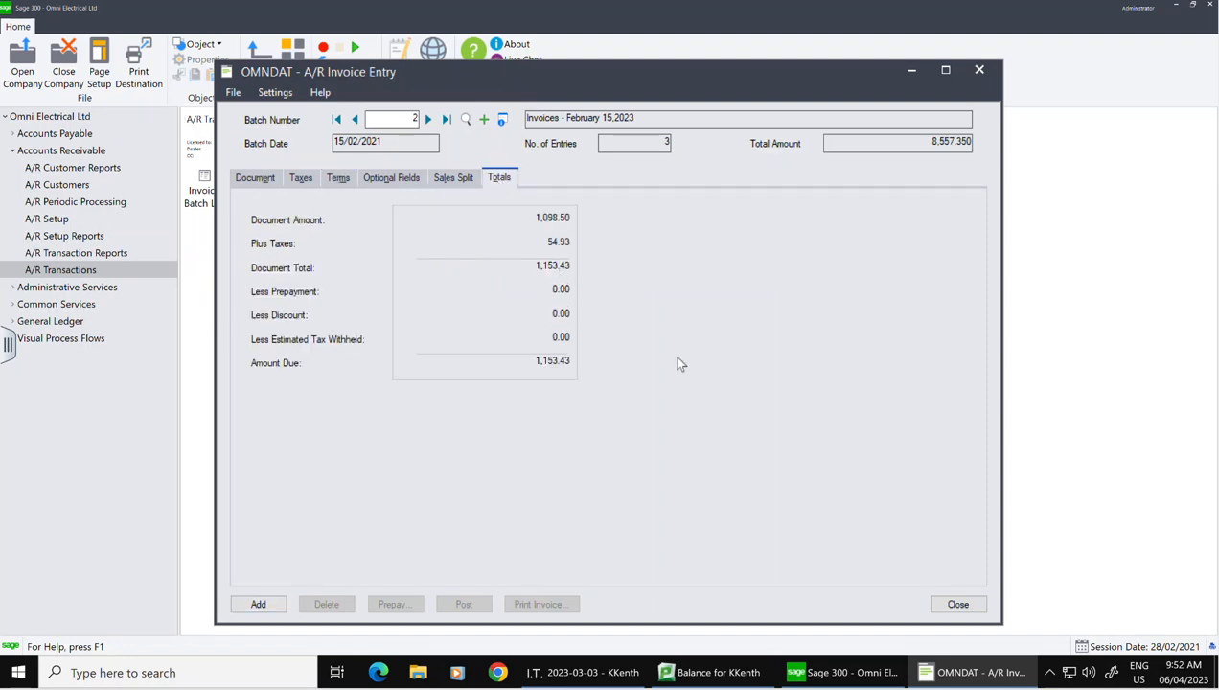
pyautogui.click(255, 177)
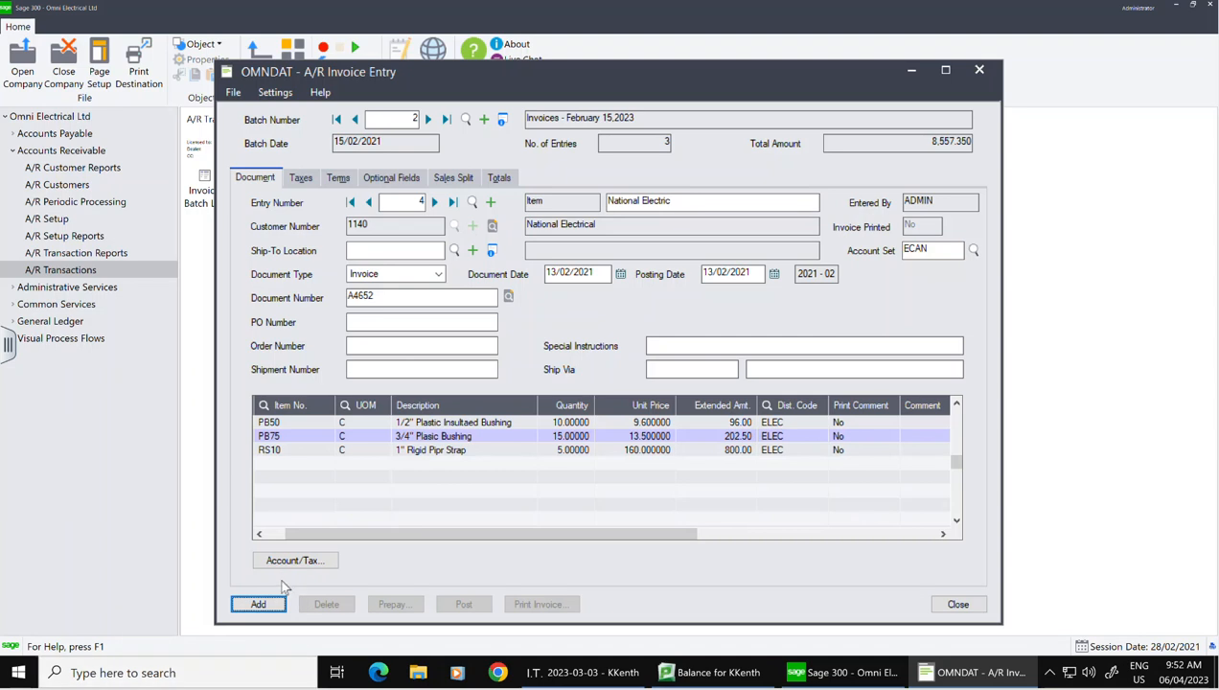
# Step: Add entry 4 to the batch past the credit warning, then start 'US MEtal -1017' for customer 1160
pyautogui.click(261, 606)
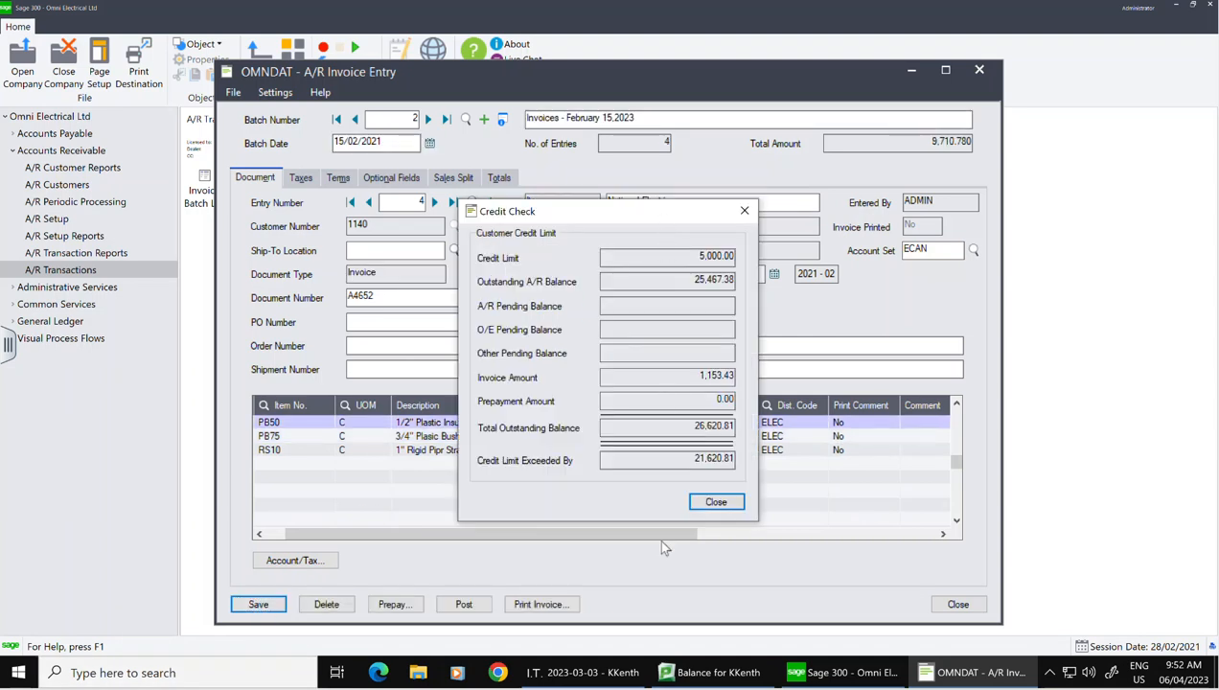
pyautogui.click(716, 501)
pyautogui.click(678, 203)
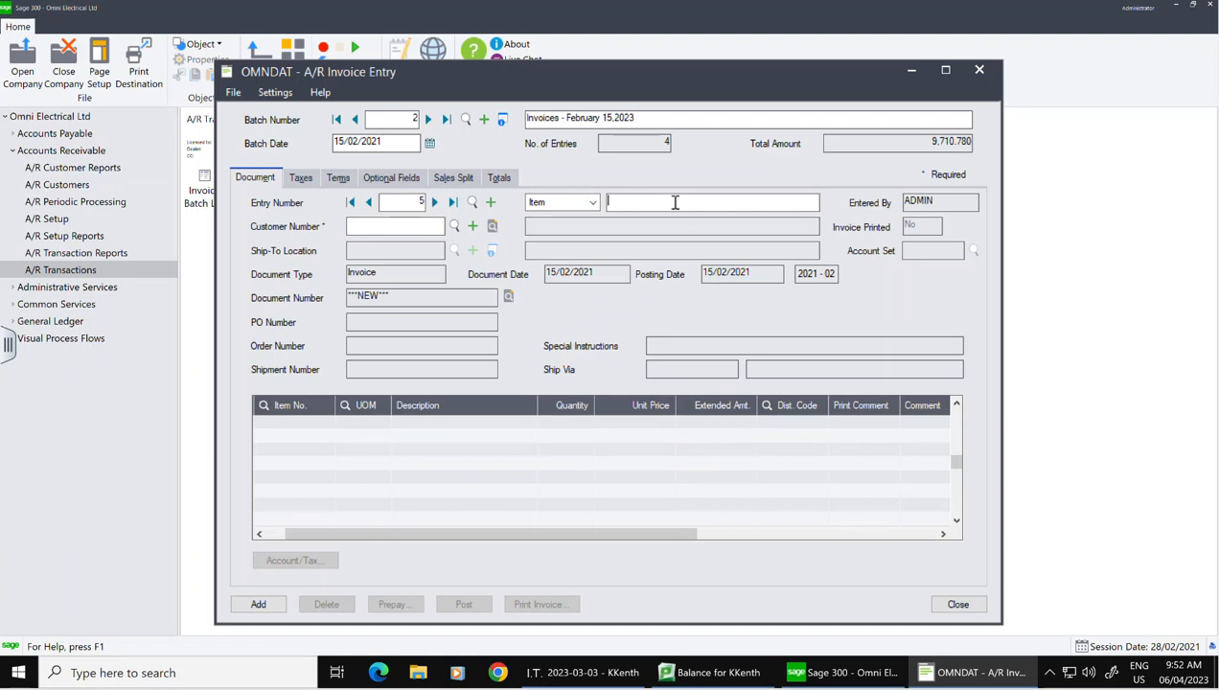
pyautogui.write('US MEtal -1017')
pyautogui.click(422, 228)
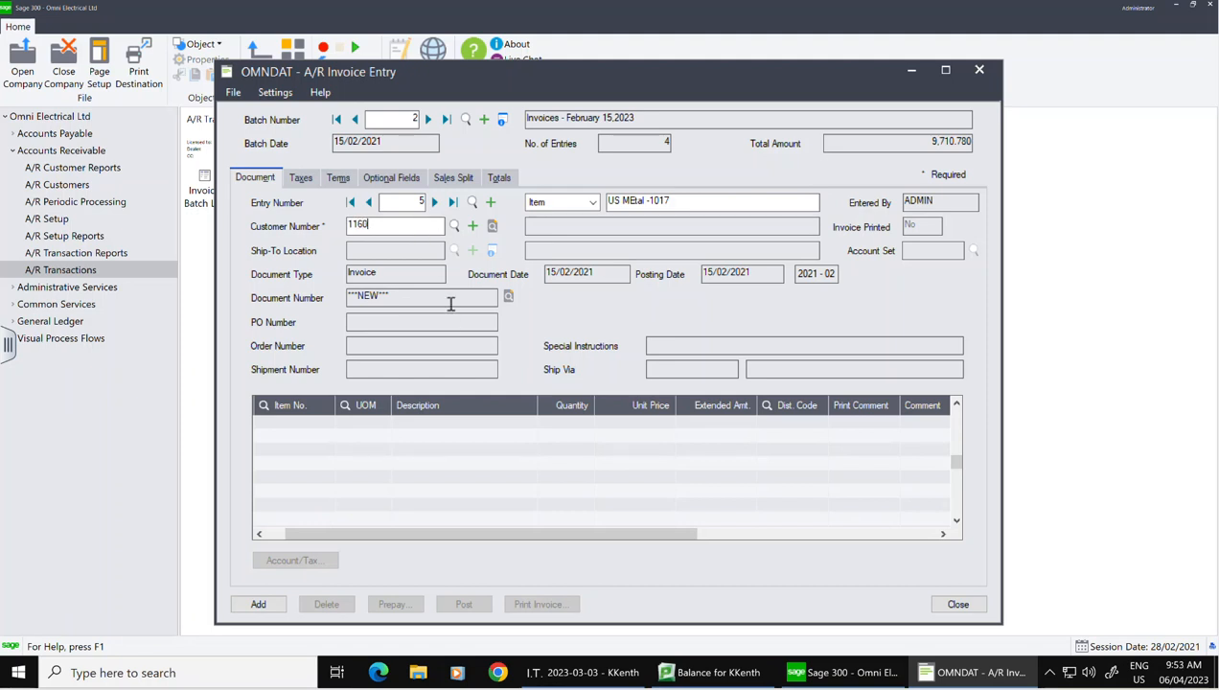
pyautogui.press('Tab')
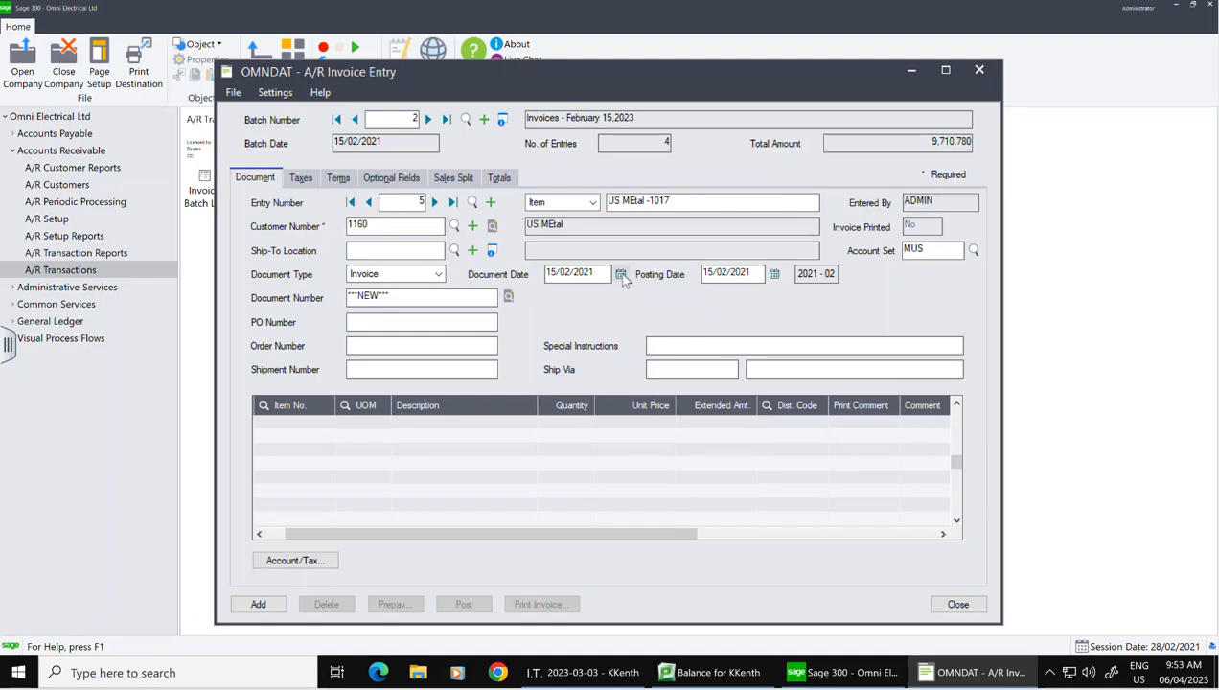
# Step: Date the invoice 10/02/2021, set PO J46291 and document number 1017, and begin the first line
pyautogui.click(620, 274)
pyautogui.click(639, 342)
pyautogui.moveTo(428, 295); pyautogui.dragTo(319, 295)
pyautogui.write('J')
pyautogui.moveTo(405, 297); pyautogui.dragTo(332, 292)
pyautogui.hotkey('ctrl', 'c')
pyautogui.click(373, 325)
pyautogui.hotkey('ctrl', 'v')
pyautogui.moveTo(424, 298); pyautogui.dragTo(317, 301)
pyautogui.write('1017')
pyautogui.click(304, 420)
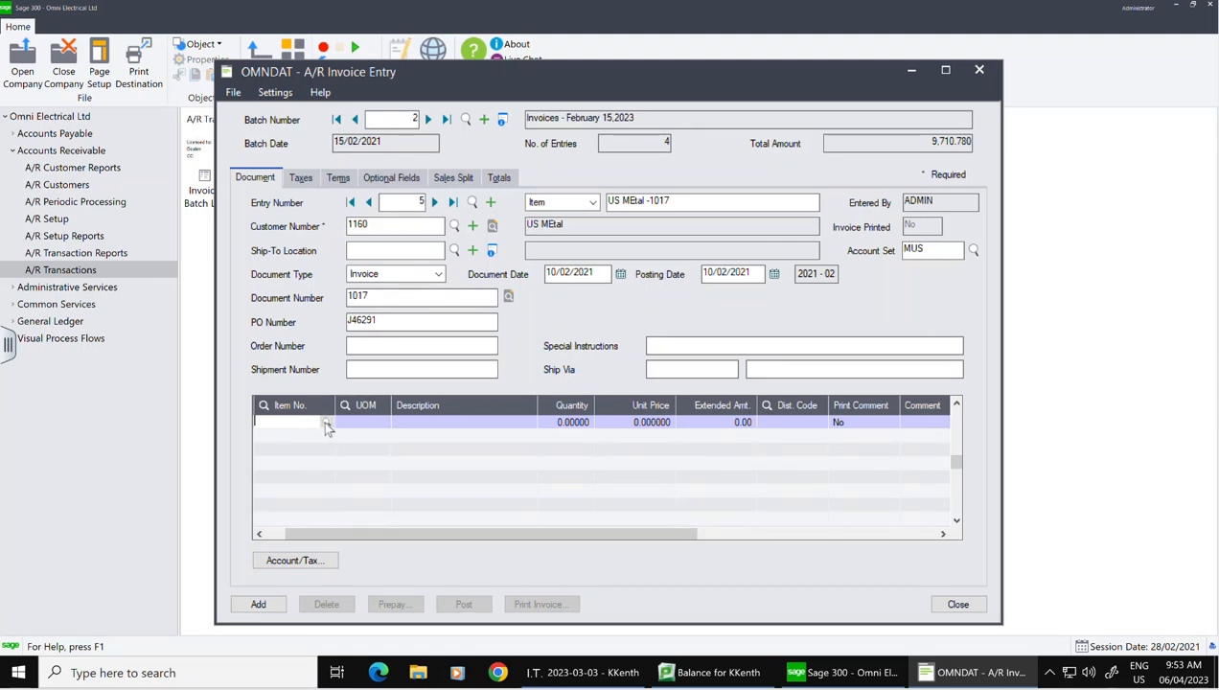
# Step: Add a line for PR150 Drill Press, quantity 1, at 5,250.00
pyautogui.click(326, 422)
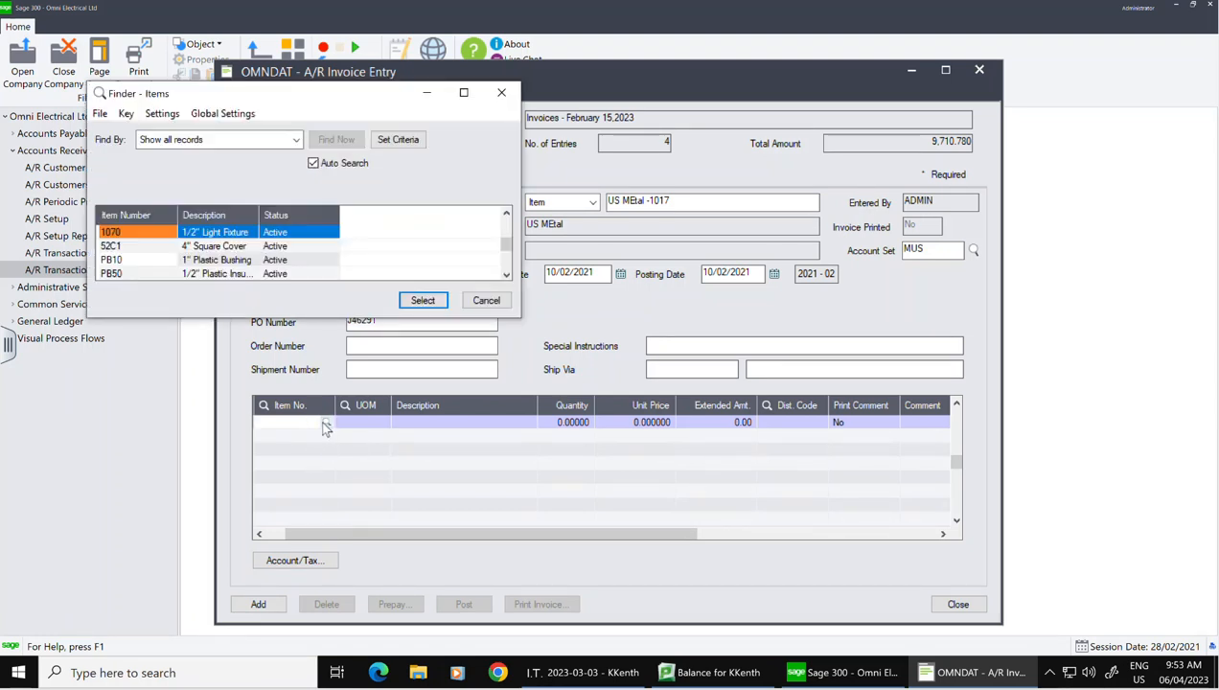
pyautogui.click(173, 259)
pyautogui.press('Down')
pyautogui.press('Down')
pyautogui.press('Down')
pyautogui.press('Down')
pyautogui.press('Down')
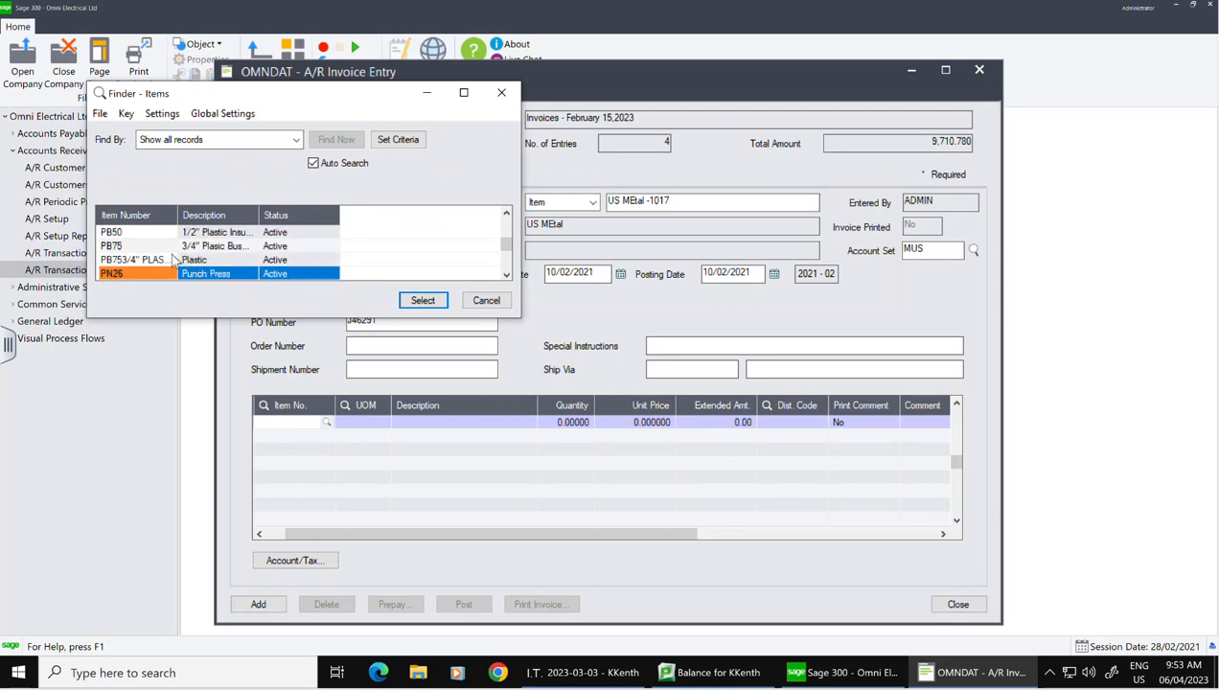
pyautogui.click(434, 300)
pyautogui.press('Tab')
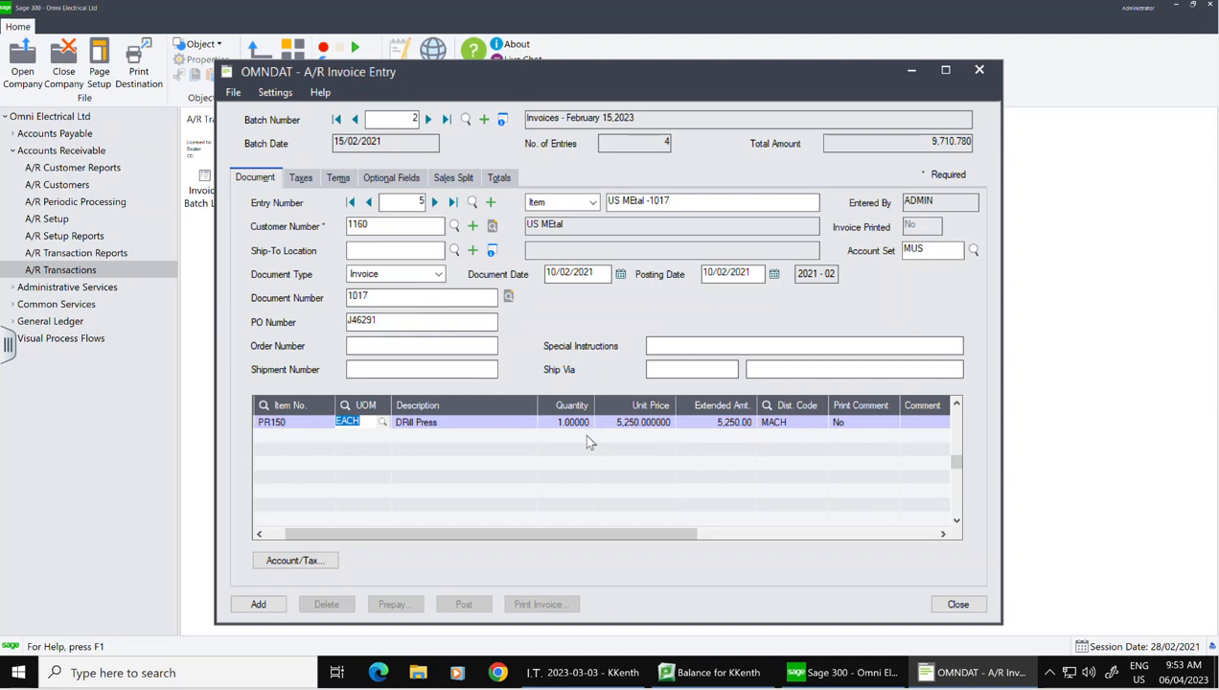
pyautogui.click(570, 421)
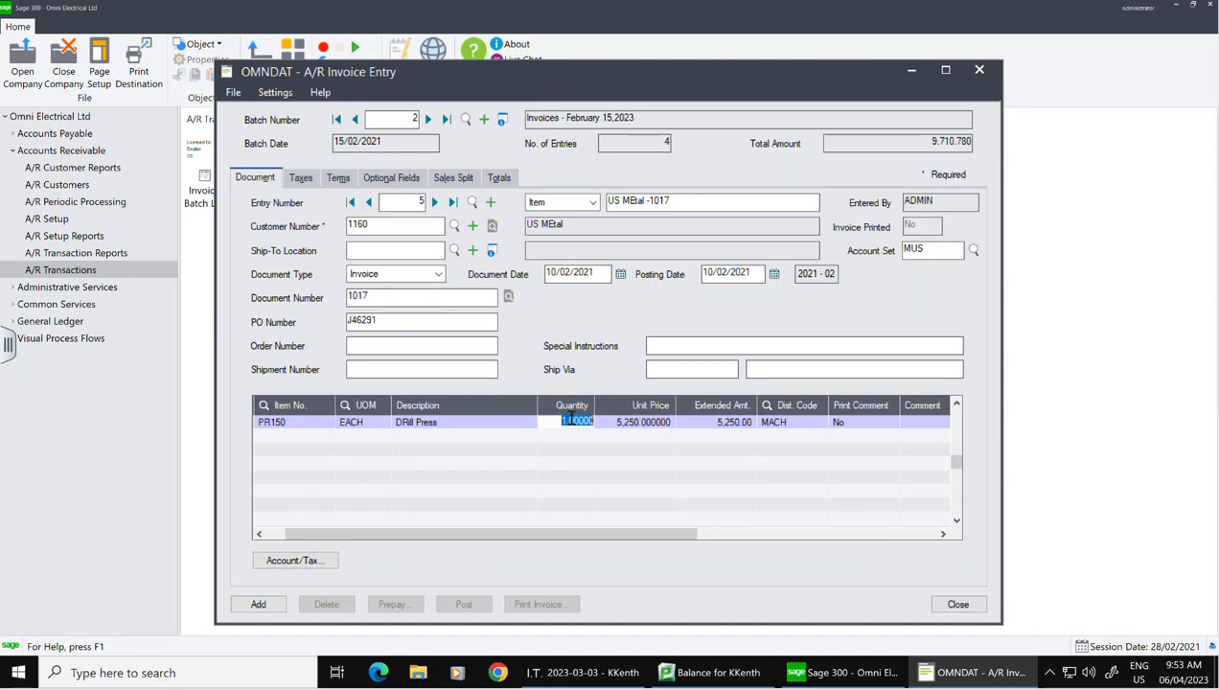
pyautogui.press('Tab')
pyautogui.press('Tab')
pyautogui.press('Tab')
pyautogui.press('Tab')
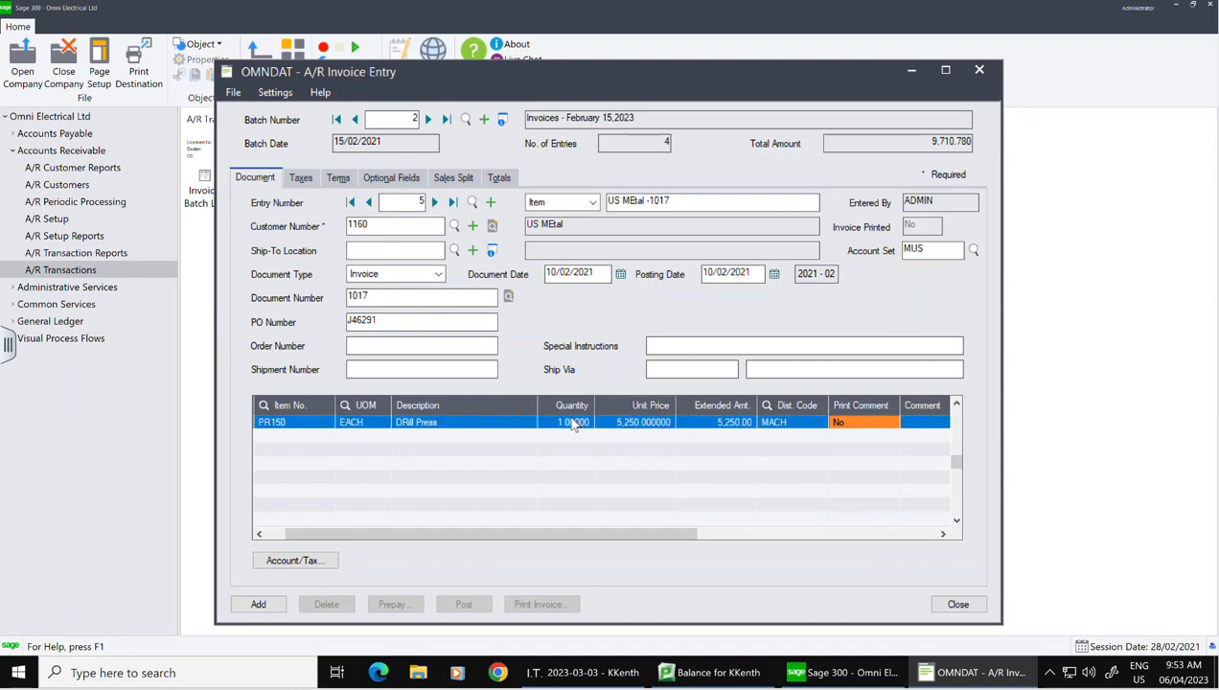
pyautogui.press('Tab')
pyautogui.press('Tab')
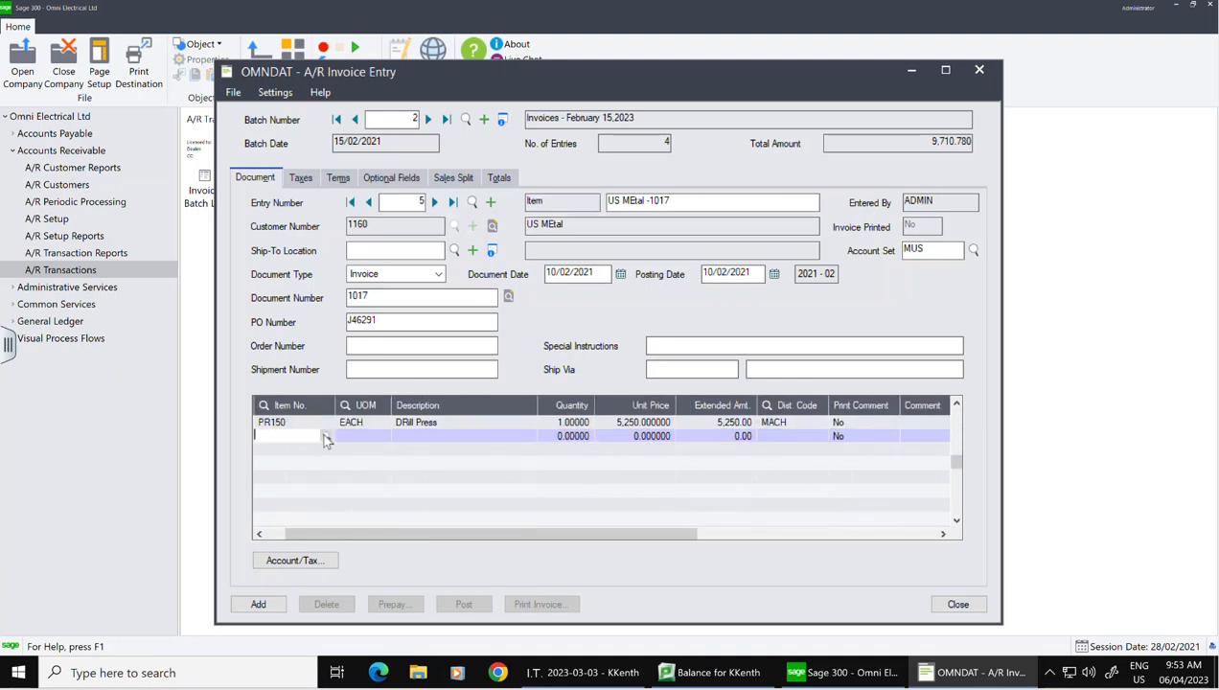
# Step: Add a second line for PN26 Punch Press, quantity 1, at 8,900.00
pyautogui.click(327, 436)
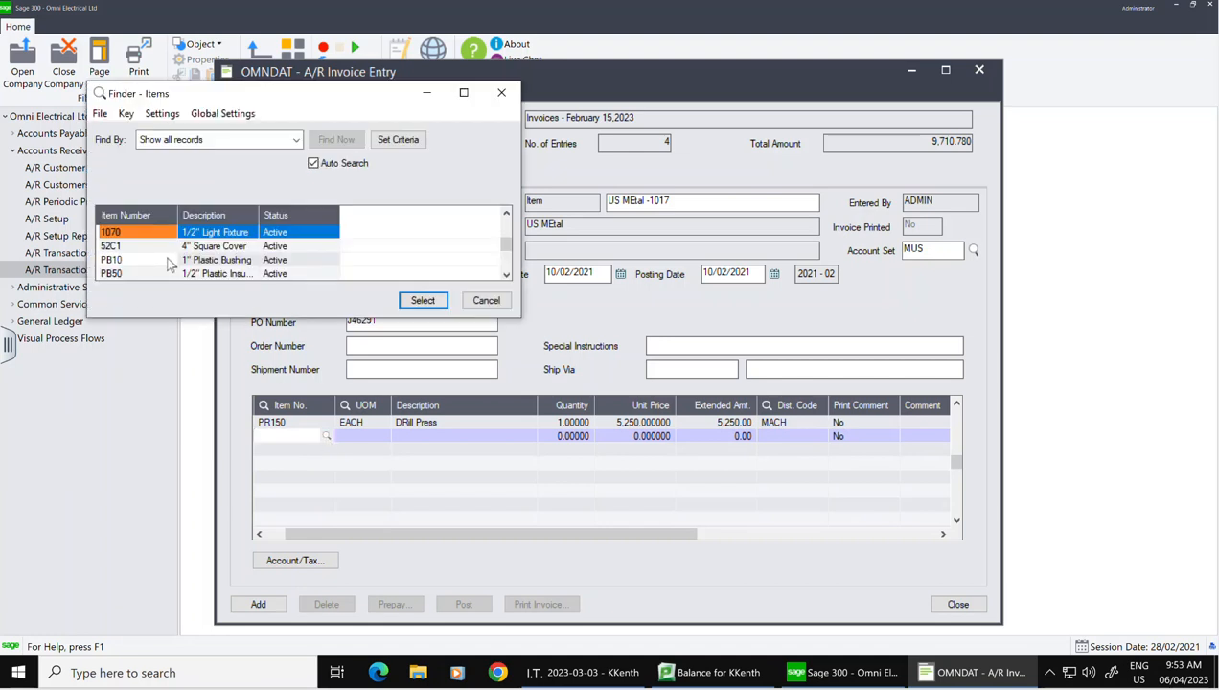
pyautogui.click(171, 259)
pyautogui.press('Down')
pyautogui.press('Down')
pyautogui.press('Down')
pyautogui.press('Down')
pyautogui.press('Down')
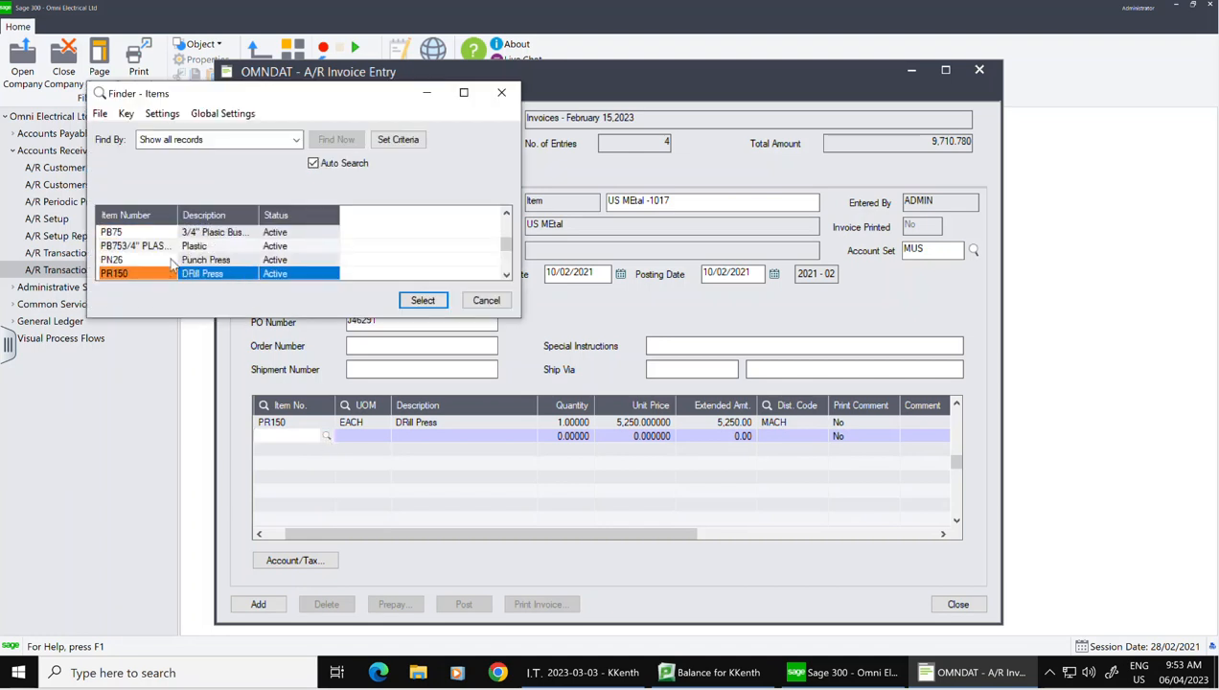
pyautogui.press('Down')
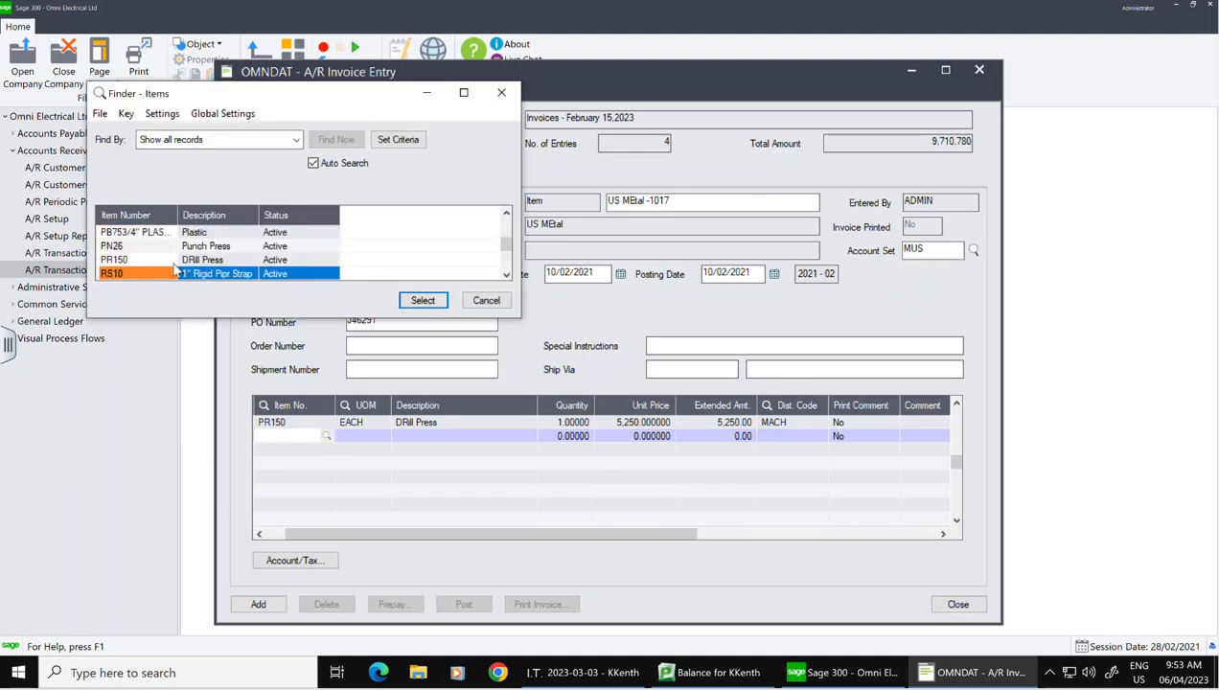
pyautogui.press('Down')
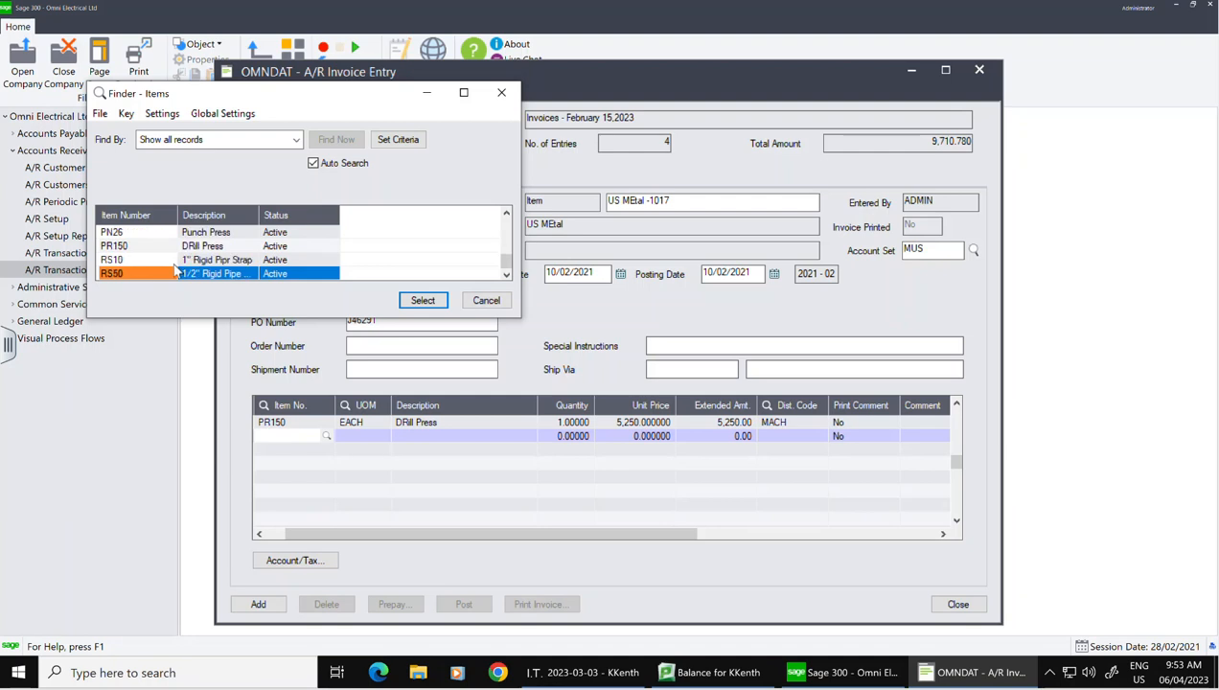
pyautogui.press('Up')
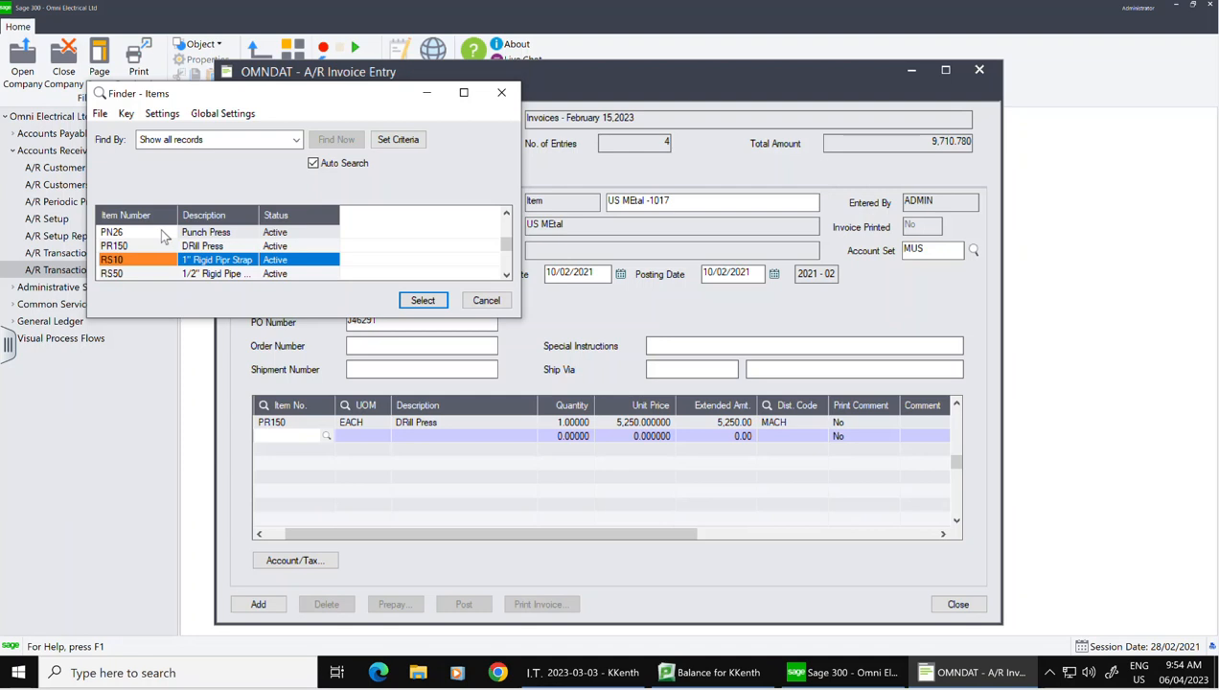
pyautogui.click(163, 237)
pyautogui.press('Up')
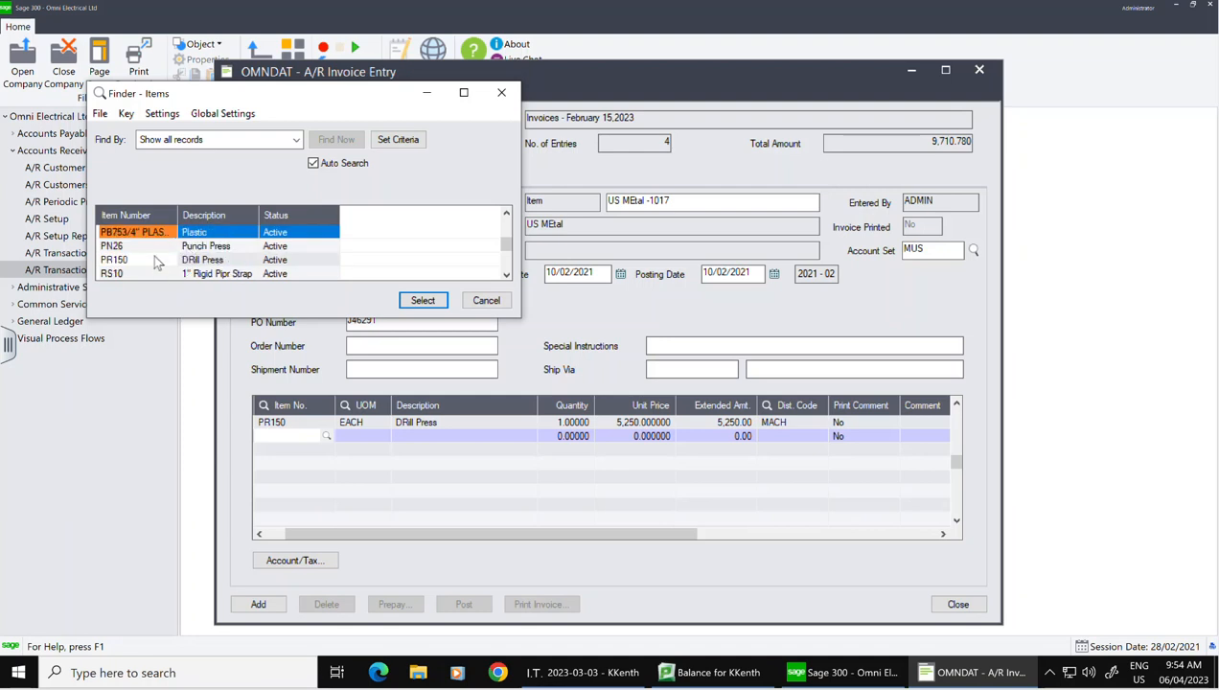
pyautogui.click(157, 246)
pyautogui.click(430, 300)
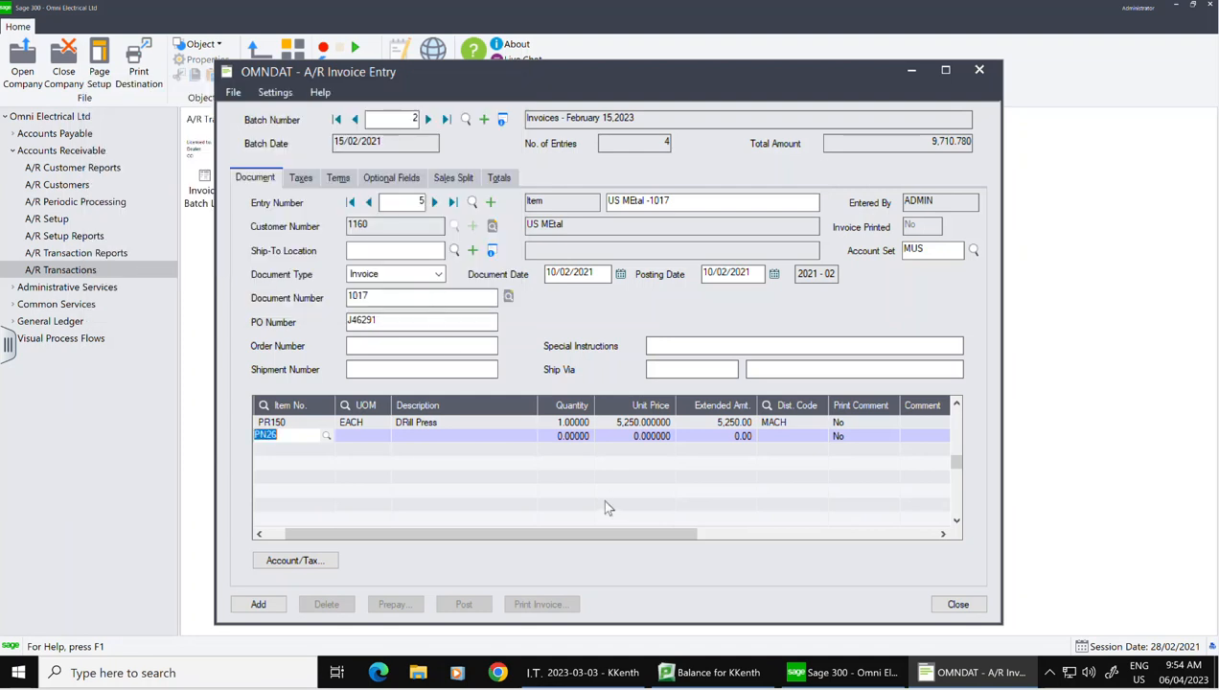
pyautogui.press('Tab')
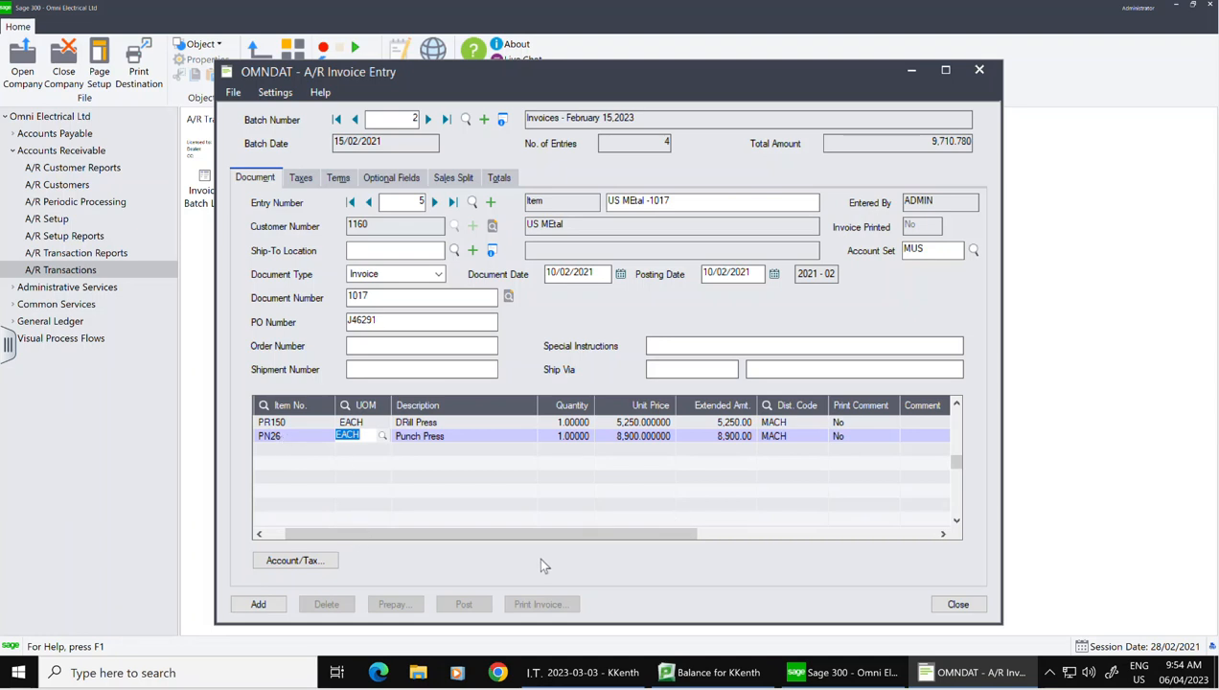
# Step: Review taxes and terms, then replace salesperson KC with JS on the sales split
pyautogui.click(305, 179)
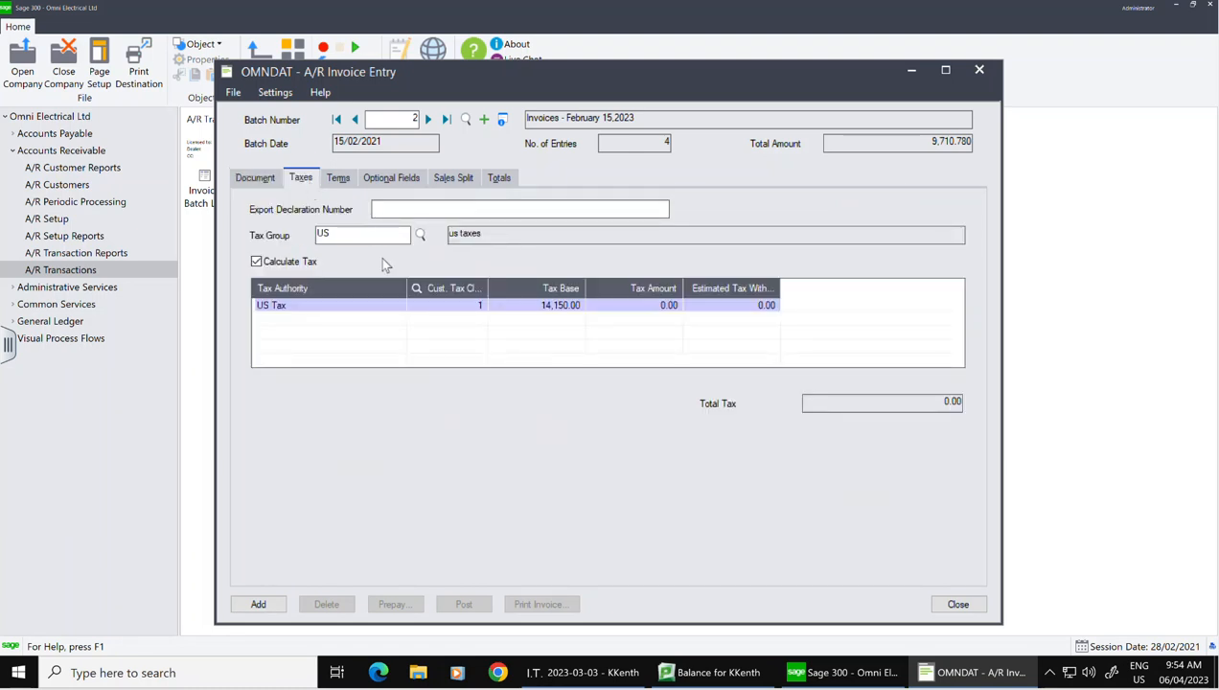
pyautogui.click(339, 181)
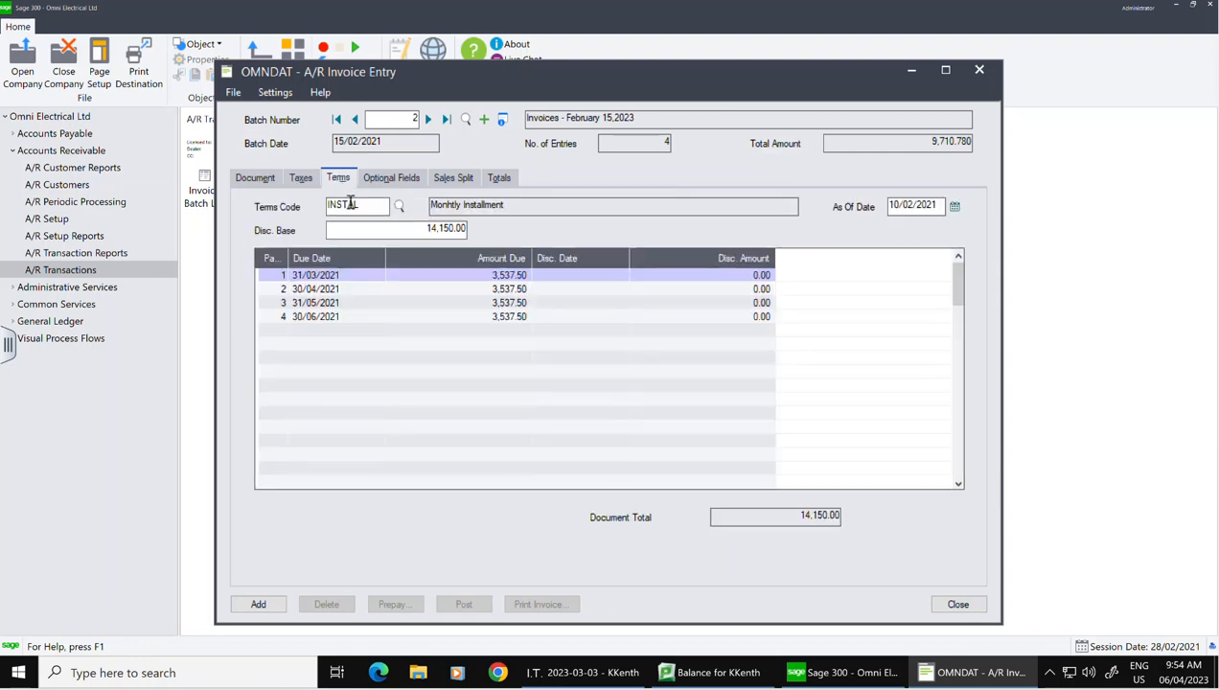
pyautogui.click(467, 181)
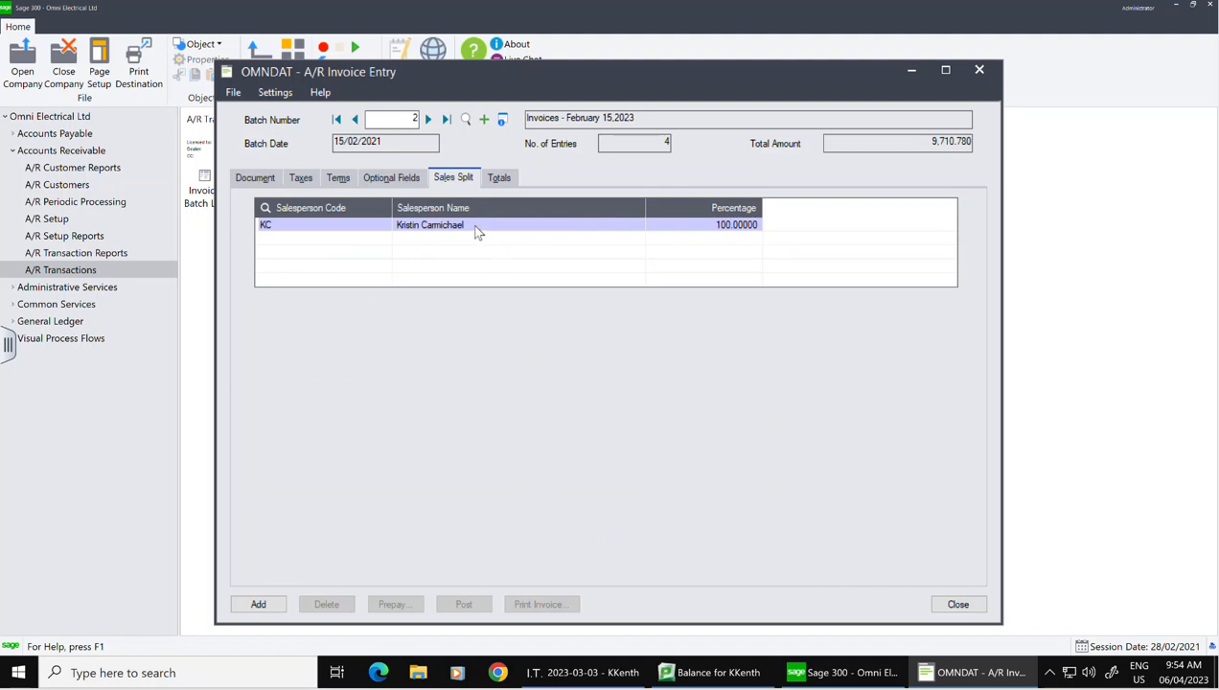
pyautogui.click(364, 228)
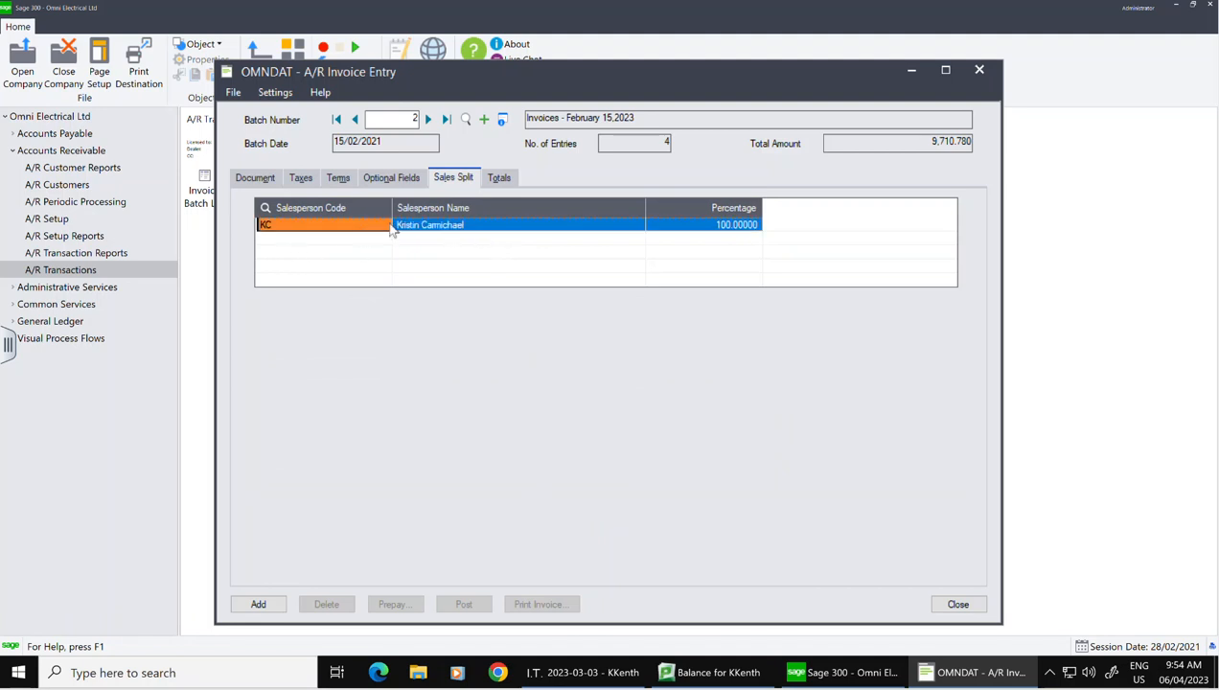
pyautogui.click(389, 225)
pyautogui.click(385, 225)
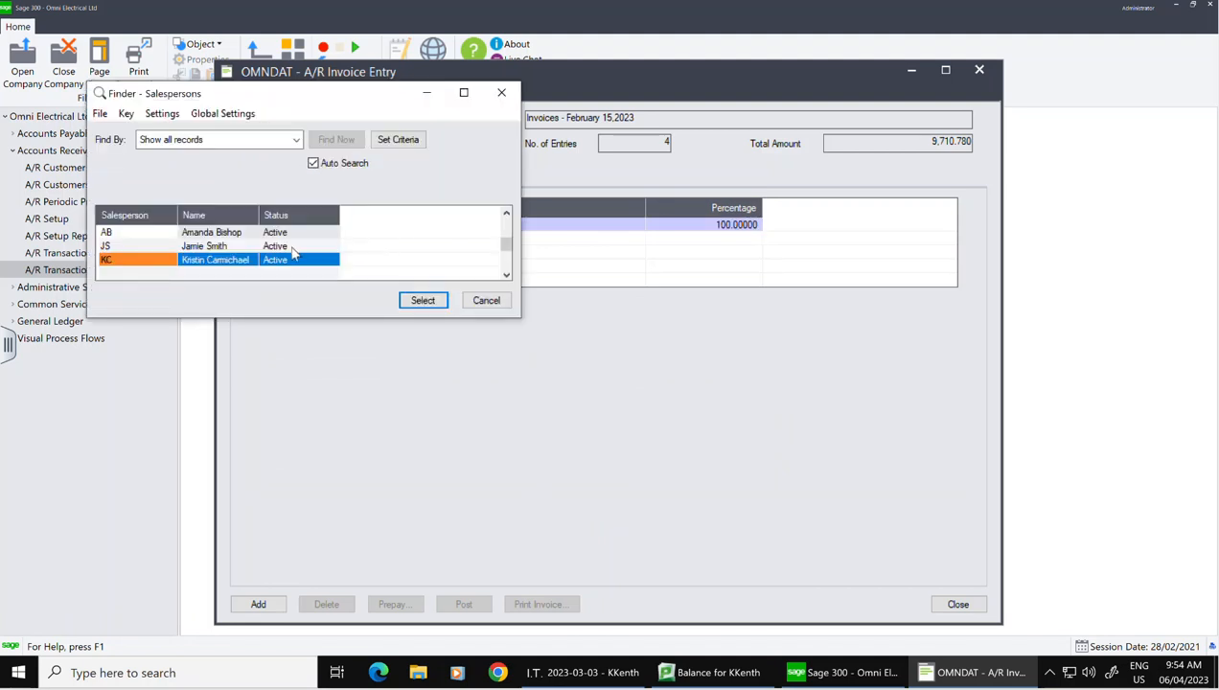
pyautogui.click(131, 247)
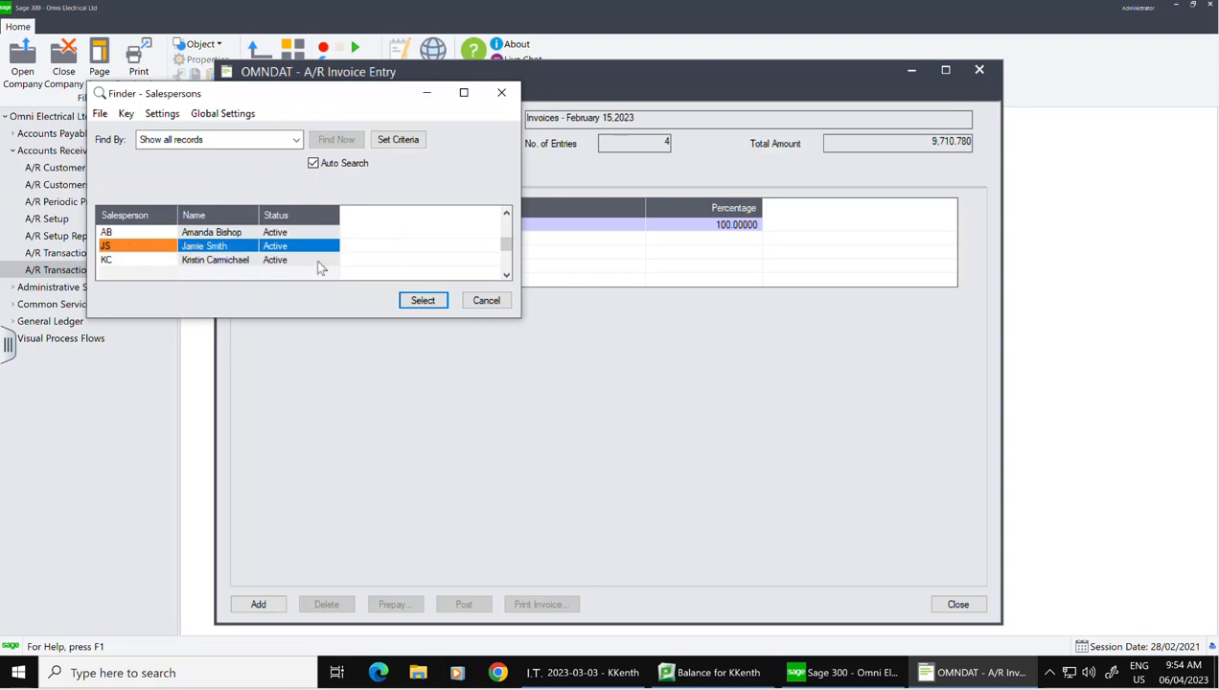
pyautogui.click(428, 300)
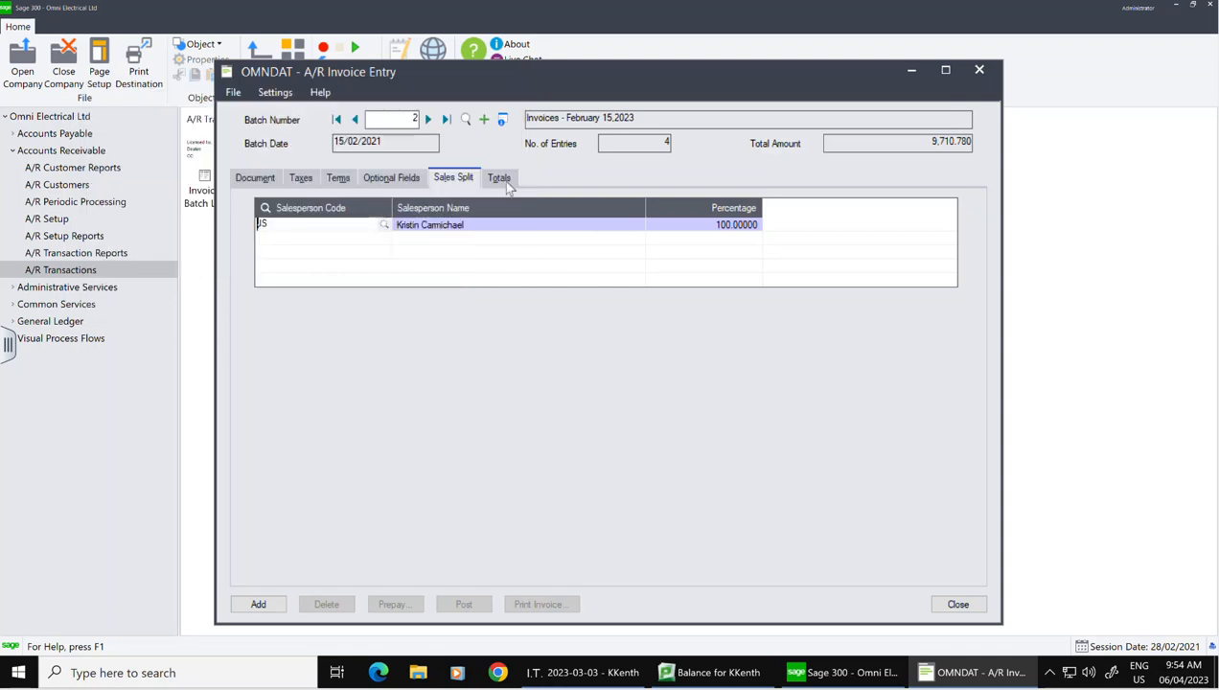
# Step: Check the totals and add invoice 1017 to the batch, opening blank entry 6
pyautogui.click(500, 179)
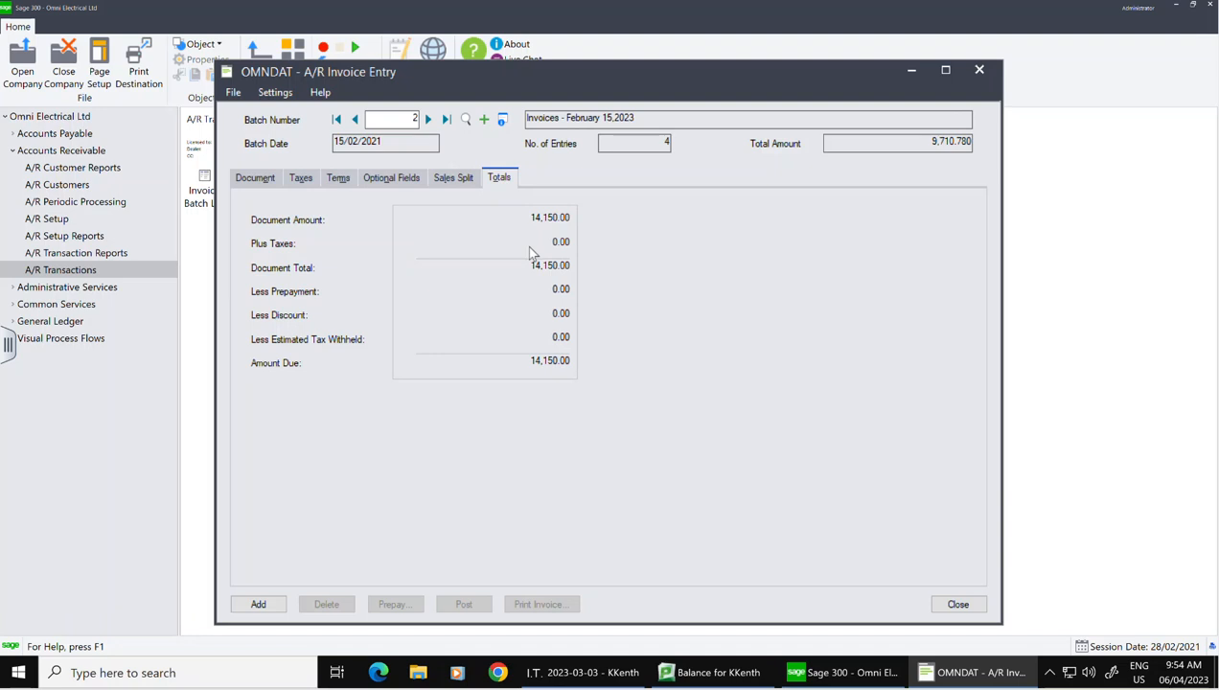
pyautogui.click(260, 187)
pyautogui.click(259, 605)
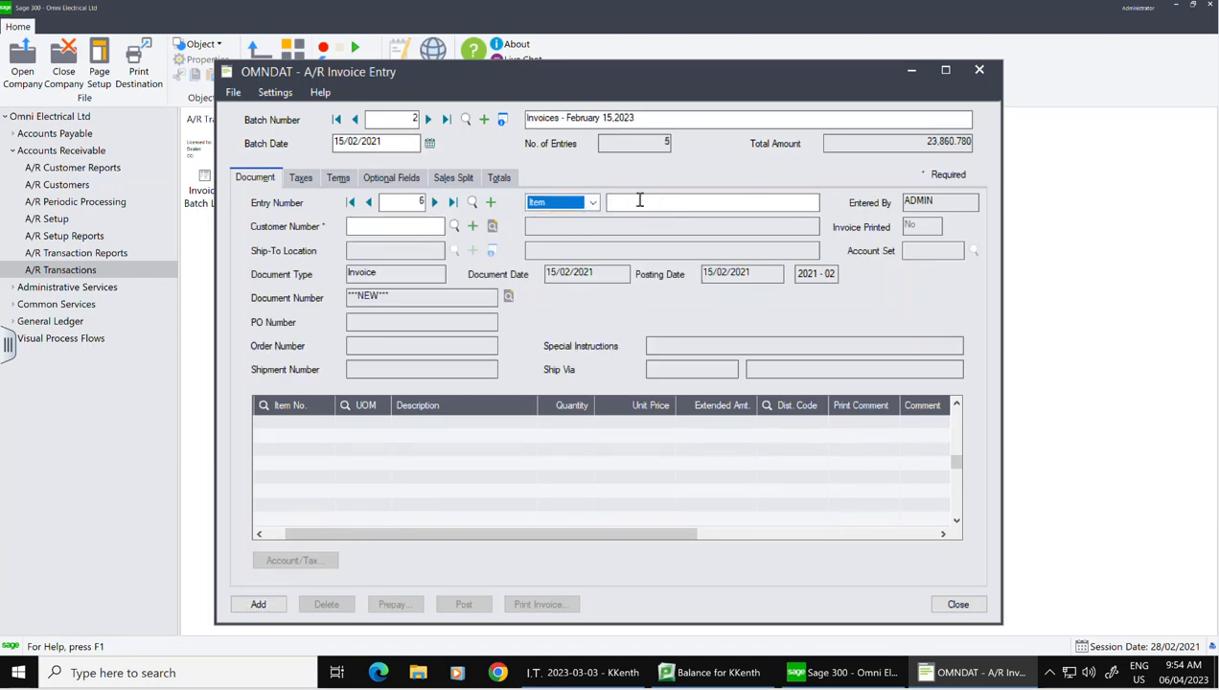
# Step: Describe the entry 'NAtional Electric 1018' and assign customer 1140, National Electrical
pyautogui.click(637, 201)
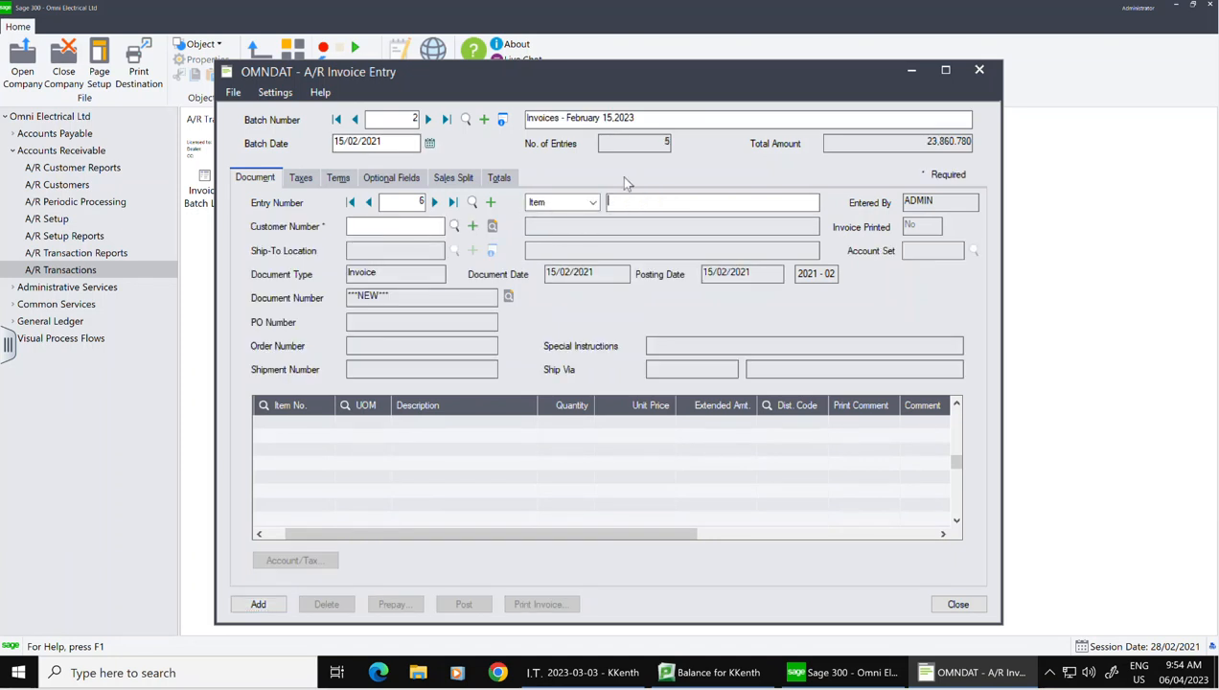
pyautogui.write('NAtional Electric 1018')
pyautogui.click(413, 227)
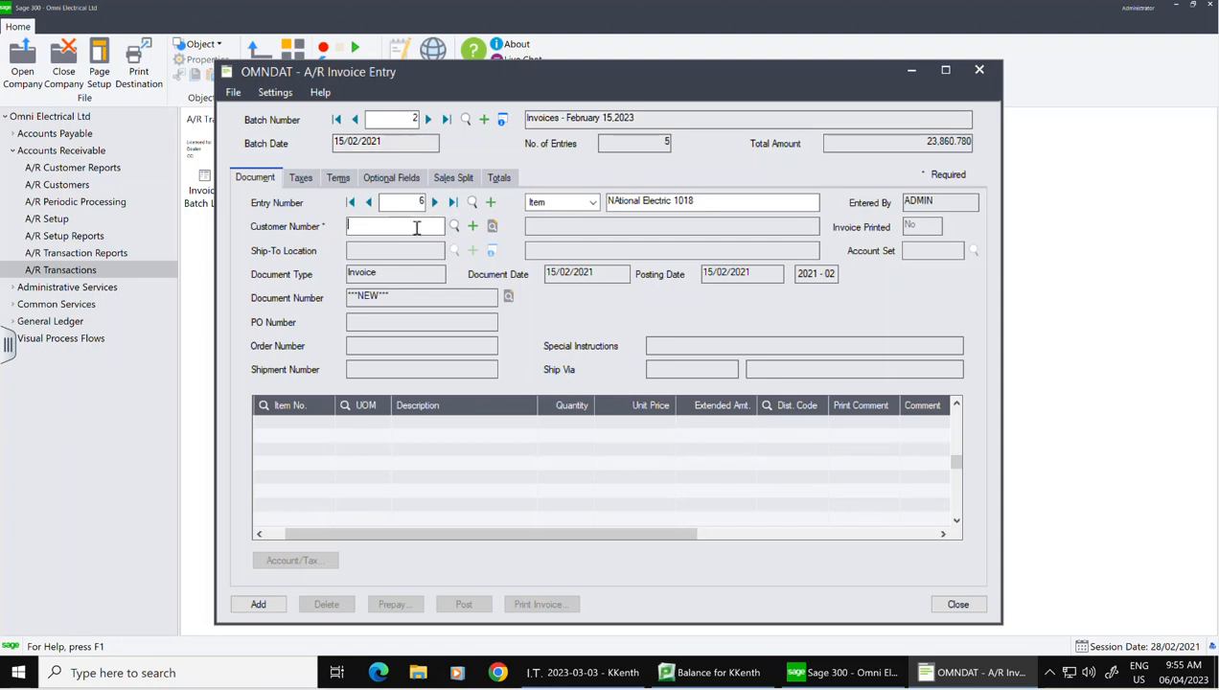
pyautogui.write('1140')
pyautogui.press('Tab')
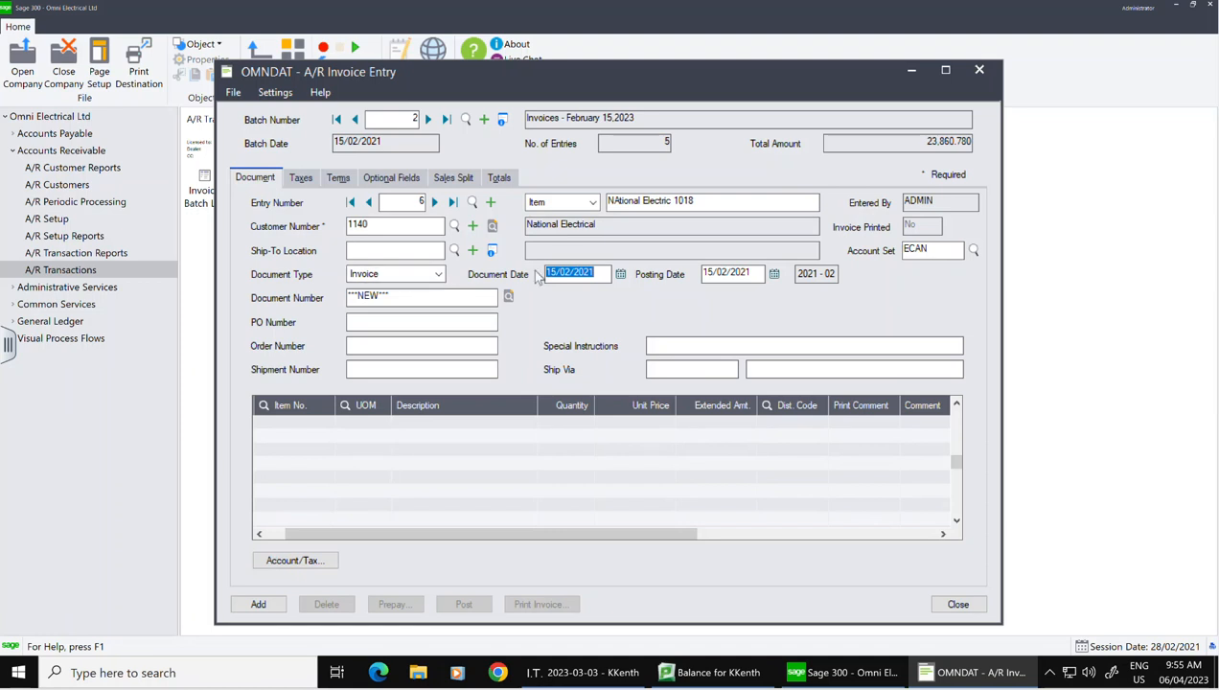
# Step: Date the invoice 11/02/2021, give it document number 1018, and start the first item line
pyautogui.click(621, 274)
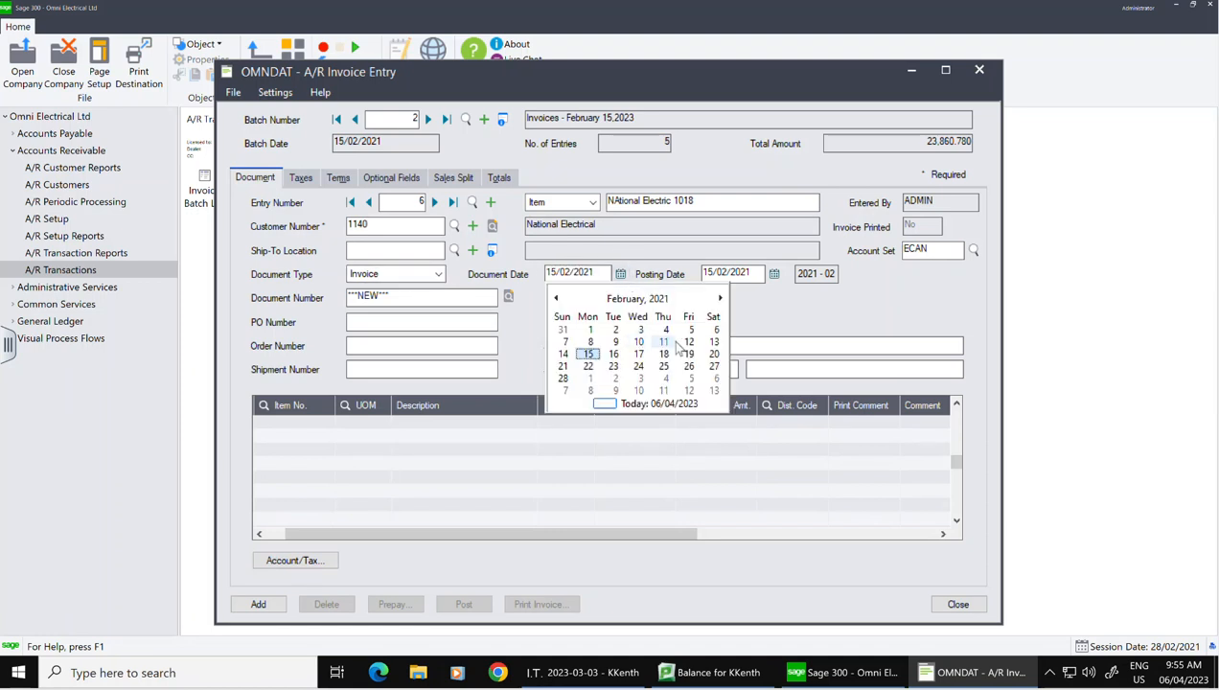
pyautogui.click(665, 342)
pyautogui.click(395, 294)
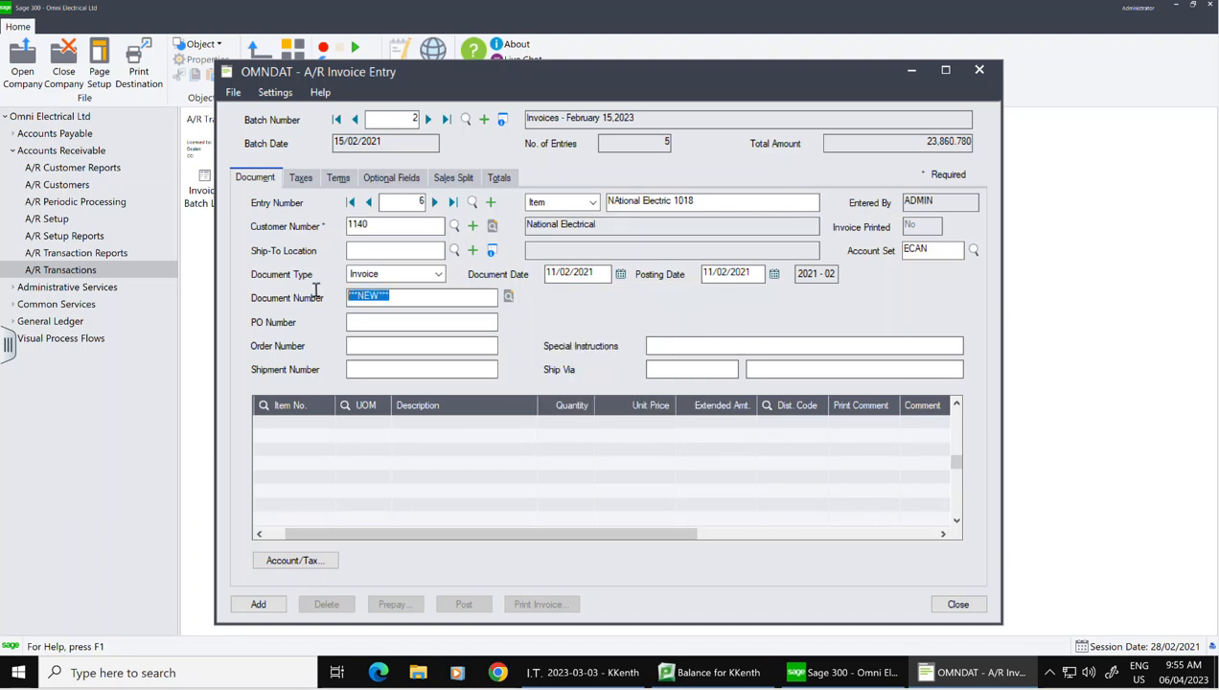
pyautogui.write('1018')
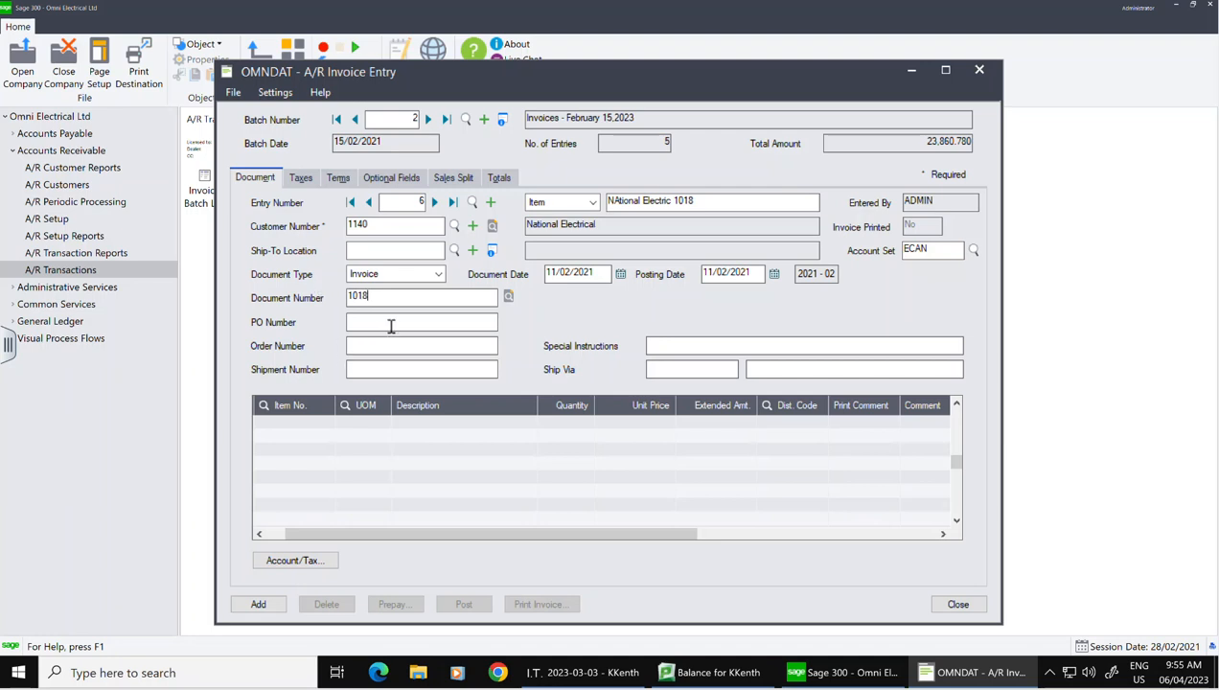
pyautogui.click(310, 426)
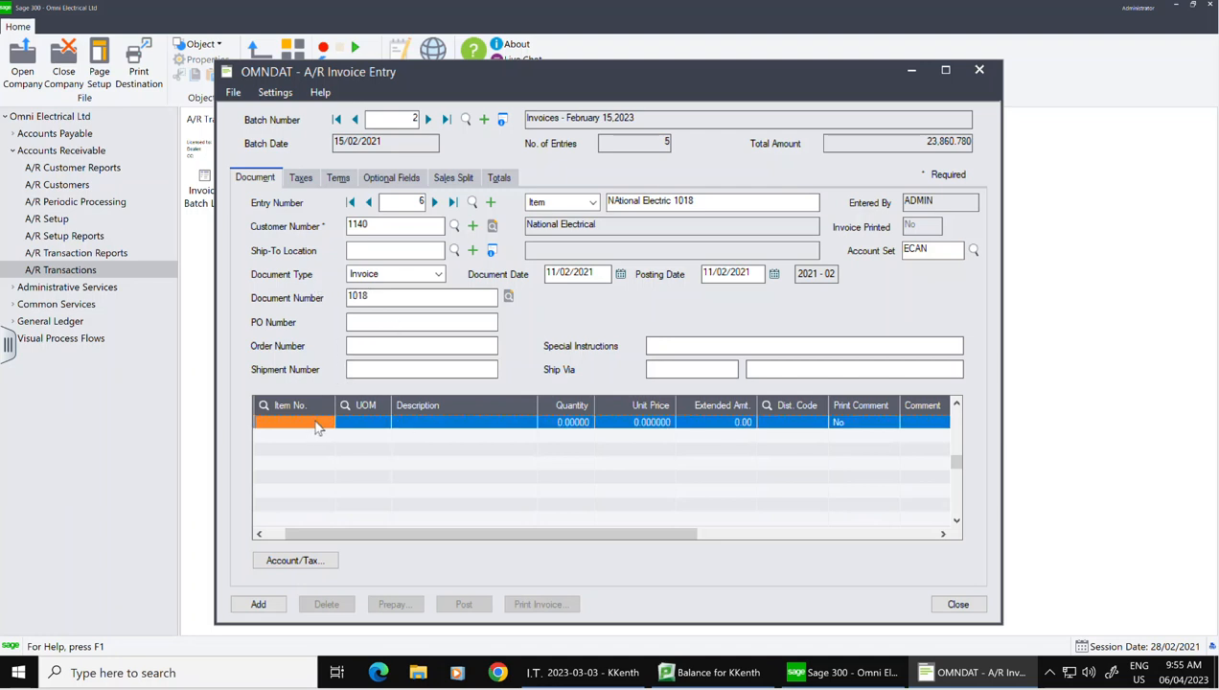
# Step: Add a 52C1 (4" Square Cover) line of 5 at 92.00, then review its 23.00 tax on 460.00
pyautogui.click(327, 421)
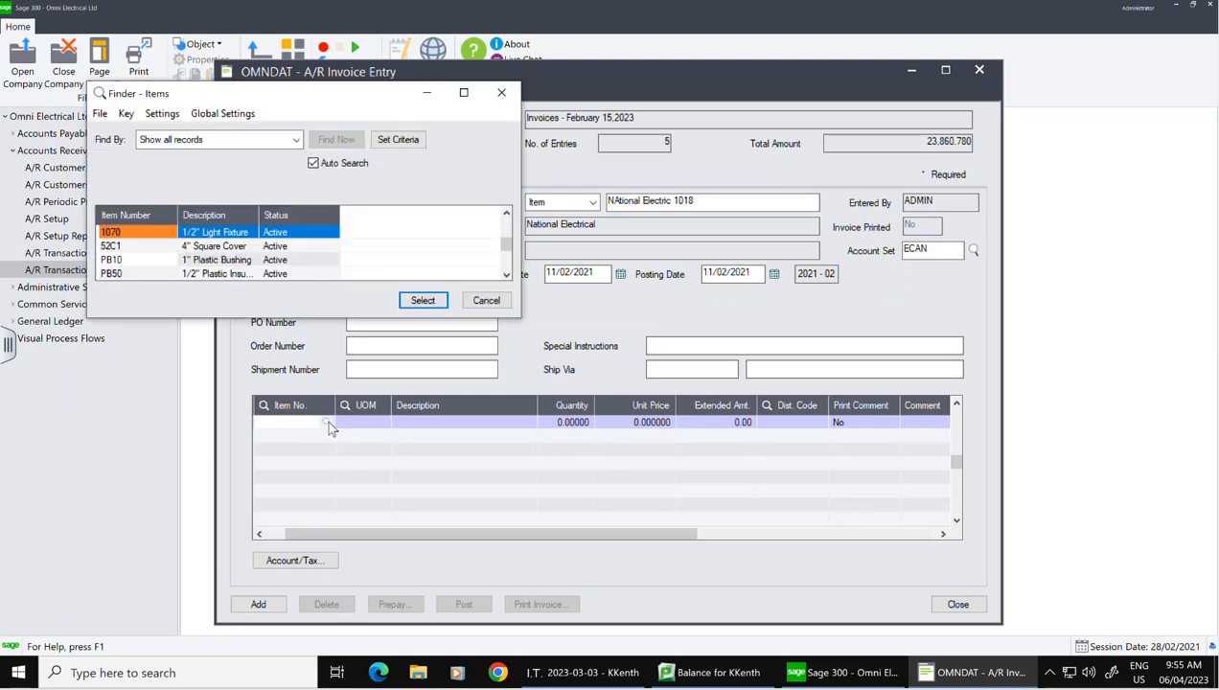
pyautogui.click(144, 246)
pyautogui.click(430, 298)
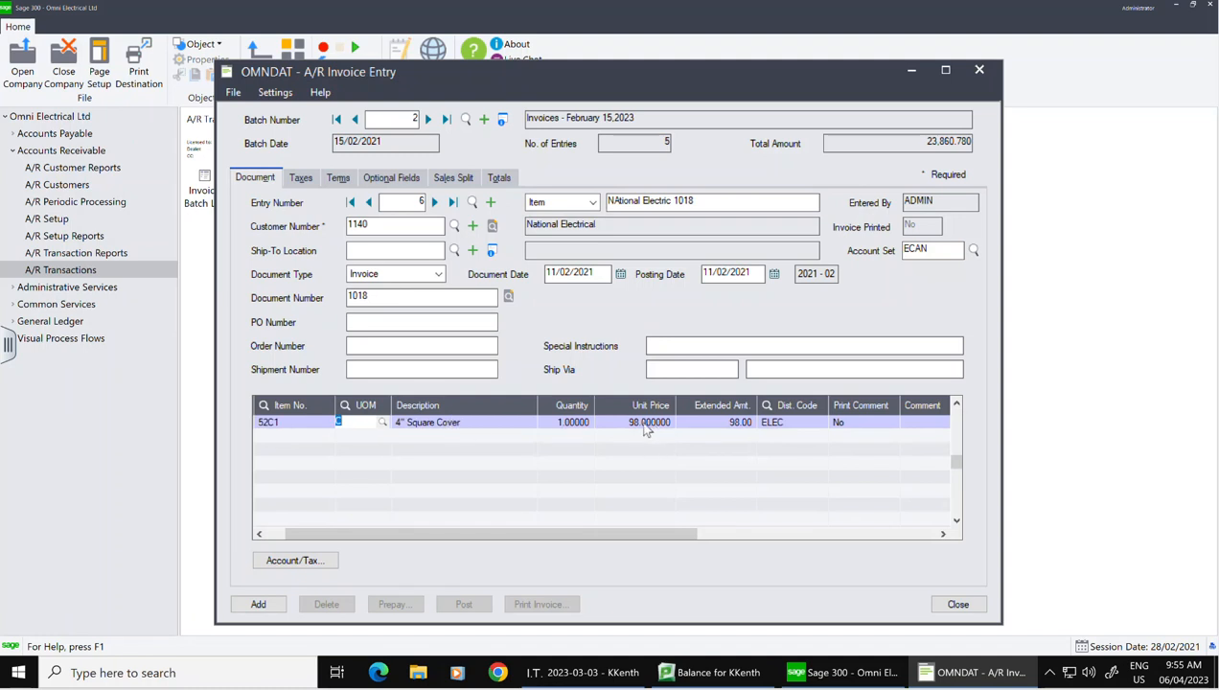
pyautogui.click(566, 424)
pyautogui.write('5')
pyautogui.click(634, 422)
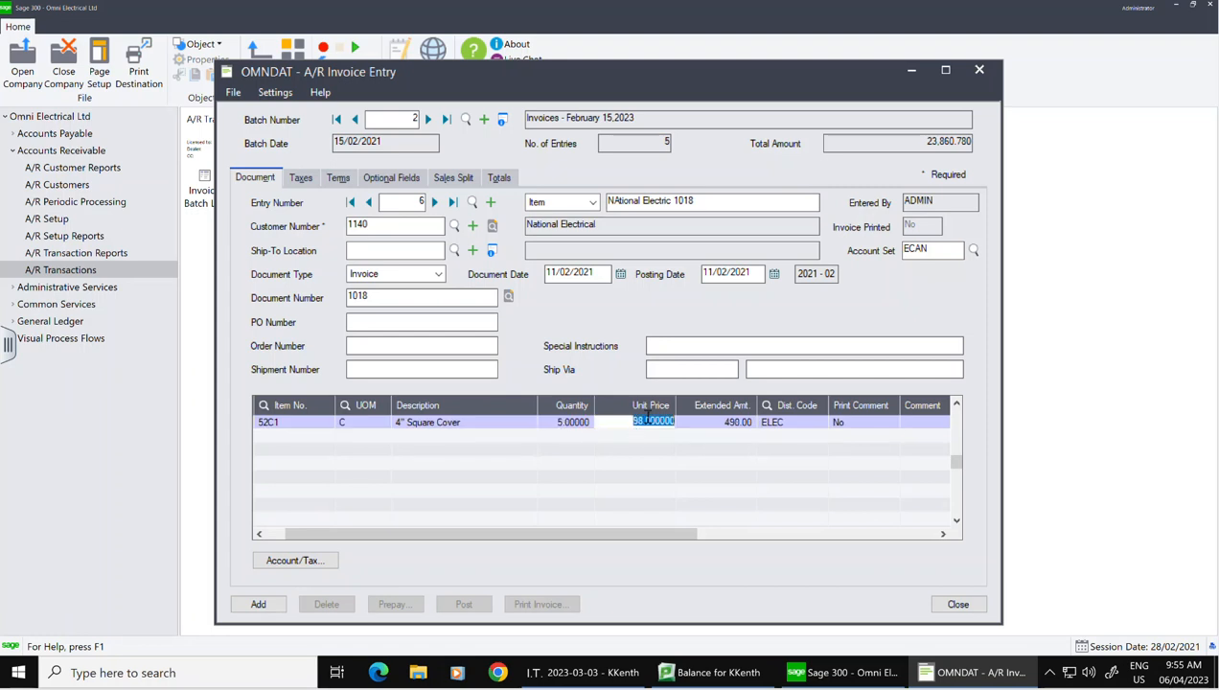
pyautogui.write('92')
pyautogui.press('Tab')
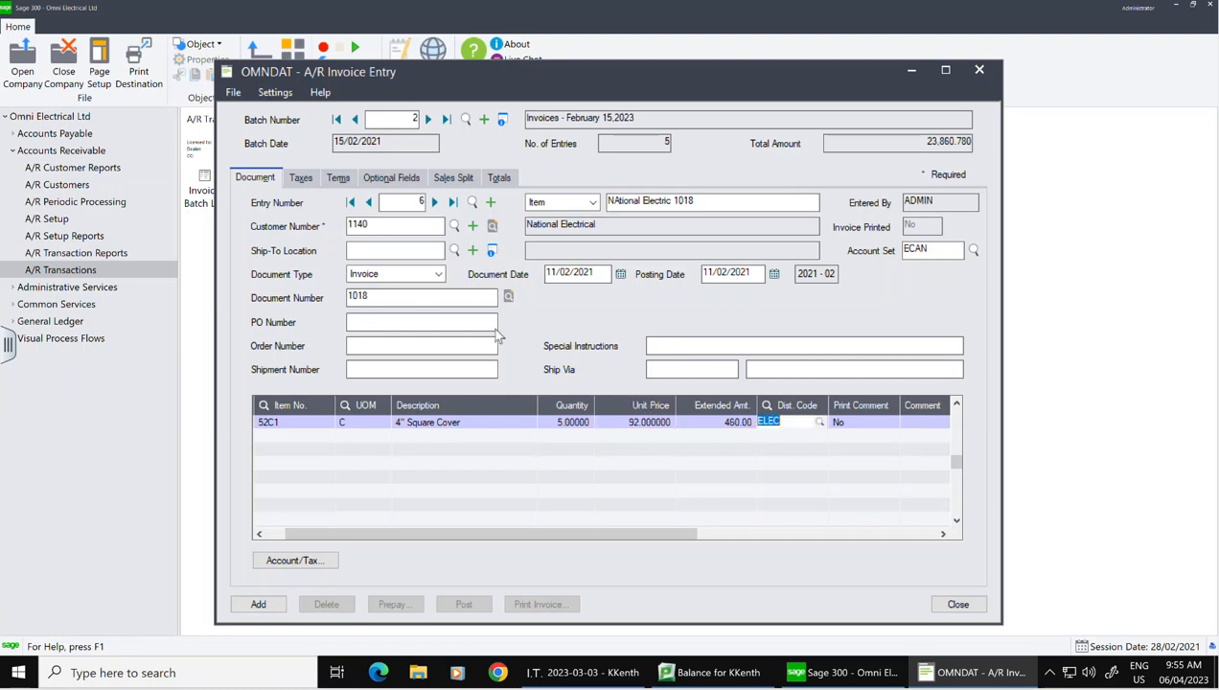
pyautogui.click(302, 179)
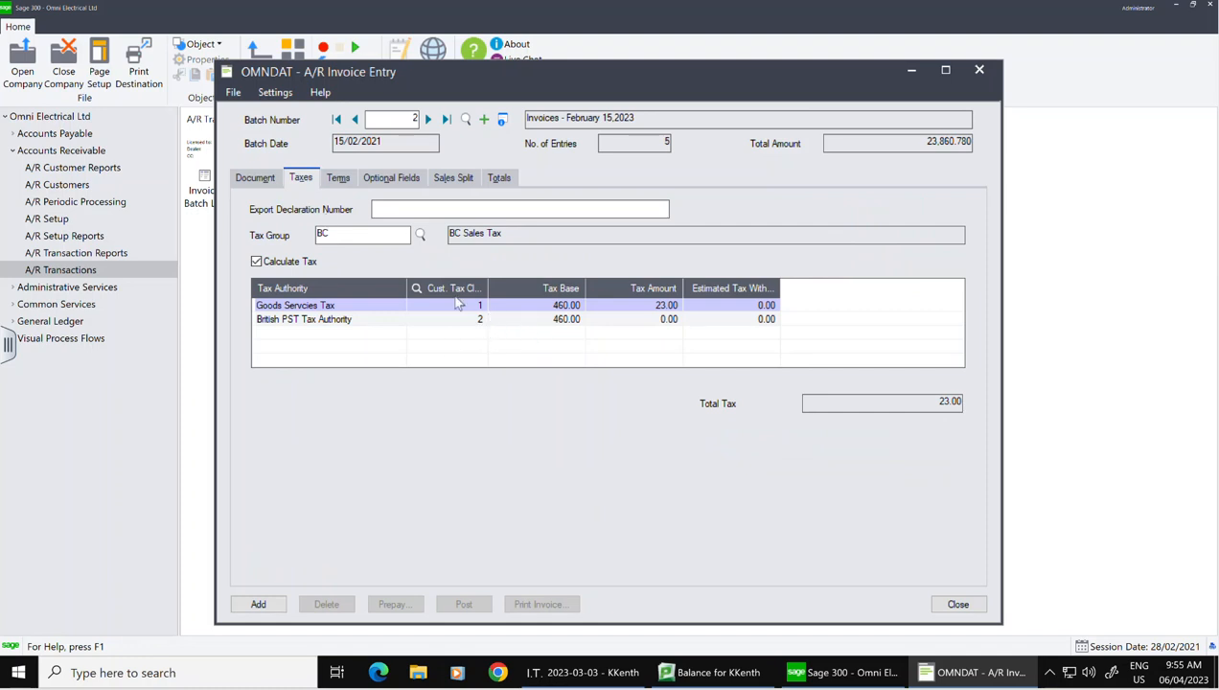
# Step: Review the Net 30 terms, 50/50 sales split and 483.00 total, then add invoice 1018 to batch 2
pyautogui.click(341, 181)
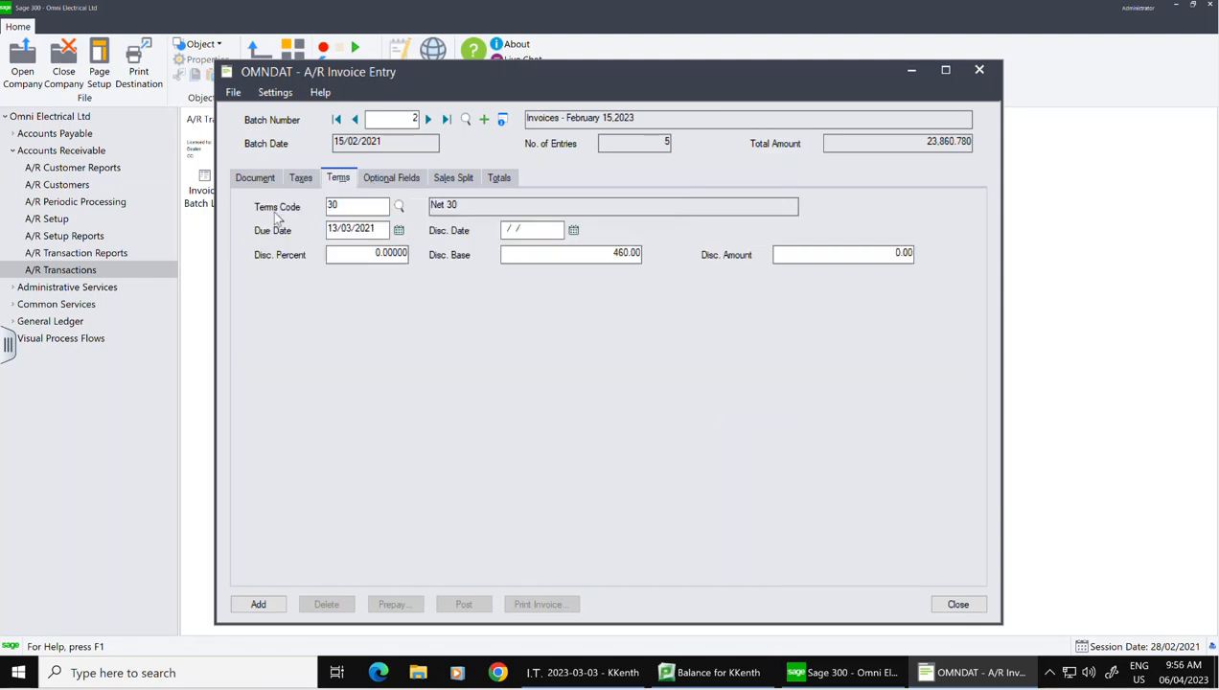
pyautogui.click(464, 181)
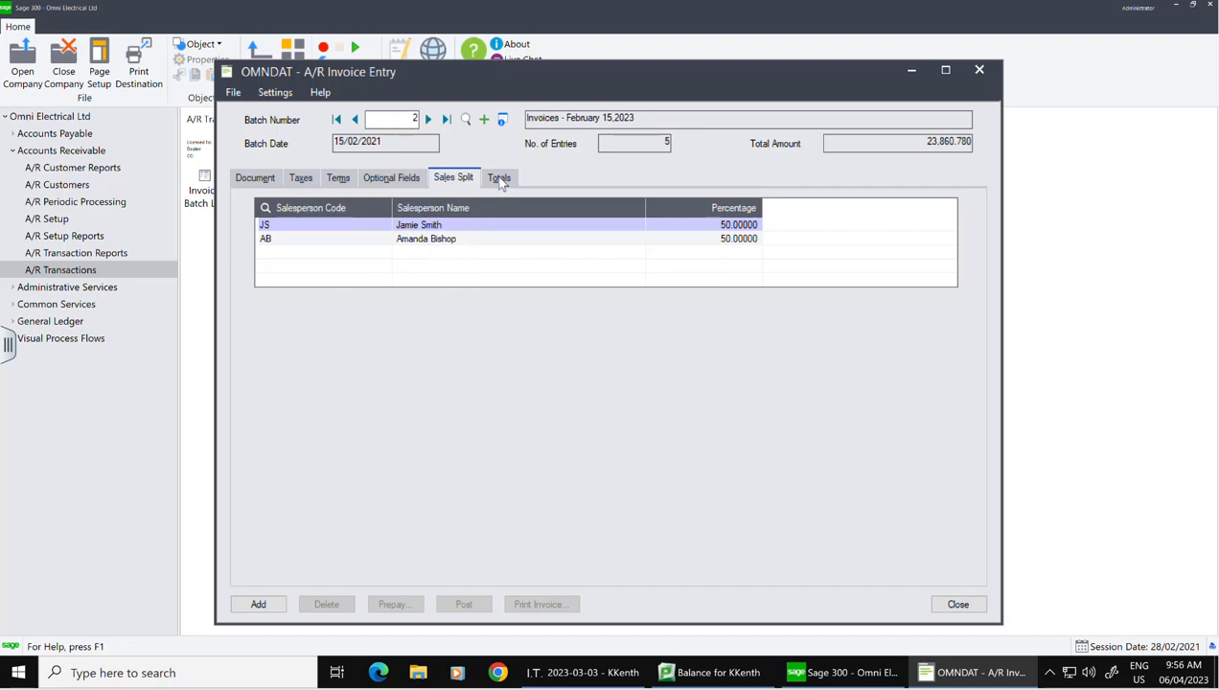
pyautogui.click(499, 179)
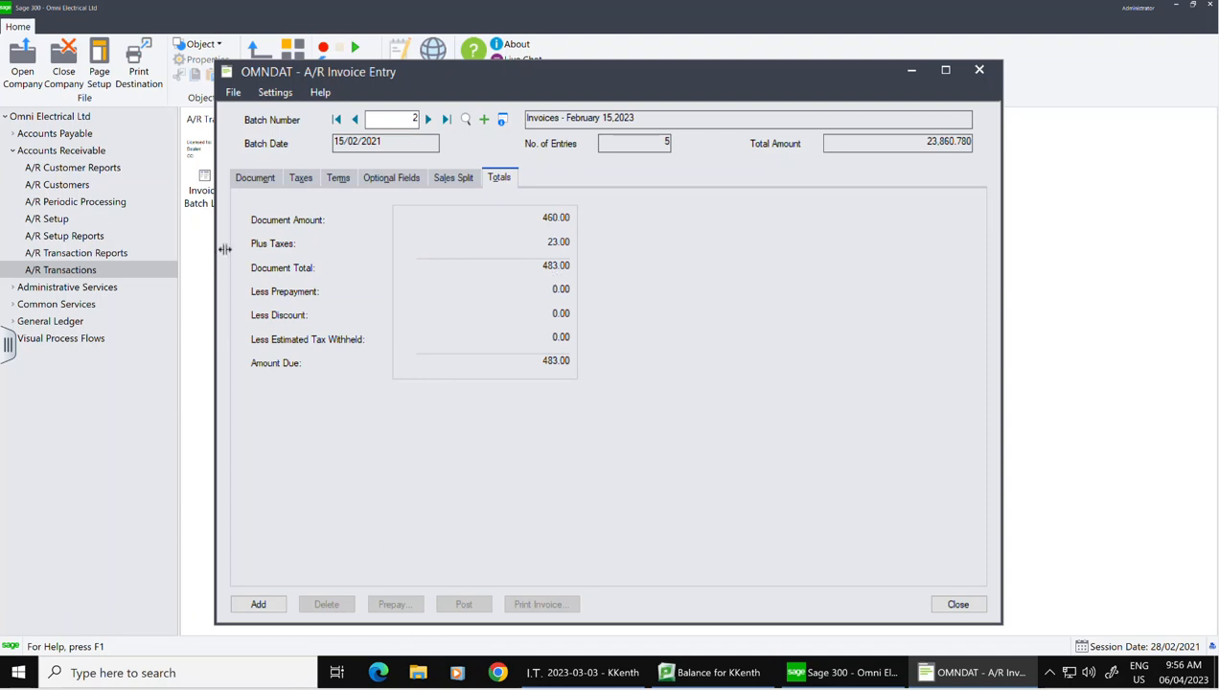
pyautogui.click(262, 181)
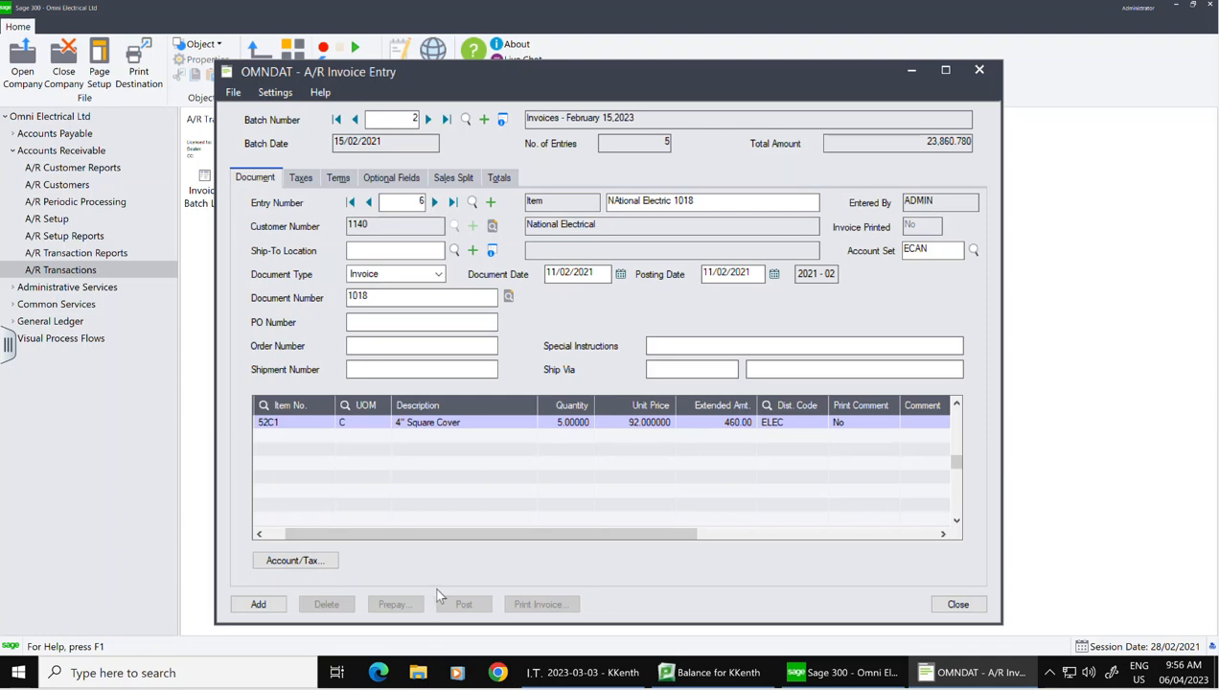
pyautogui.click(271, 604)
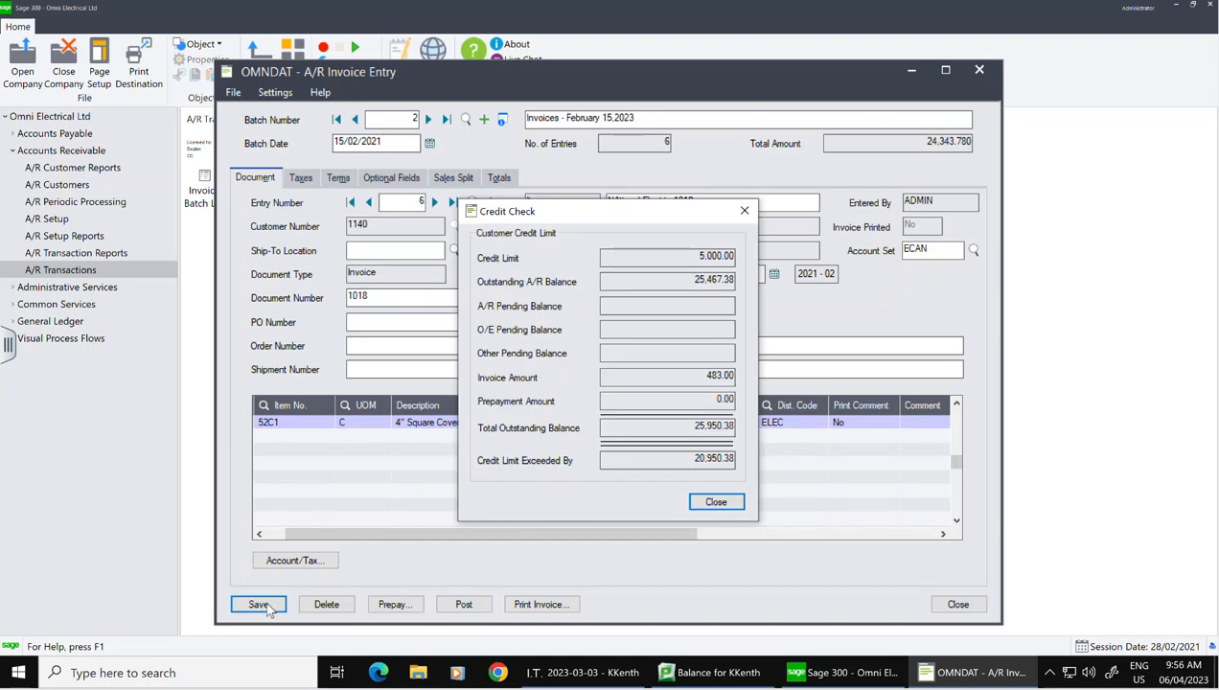
# Step: Dismiss the credit warning, reload invoice 1018 and start a new prepayment batch for it
pyautogui.click(717, 500)
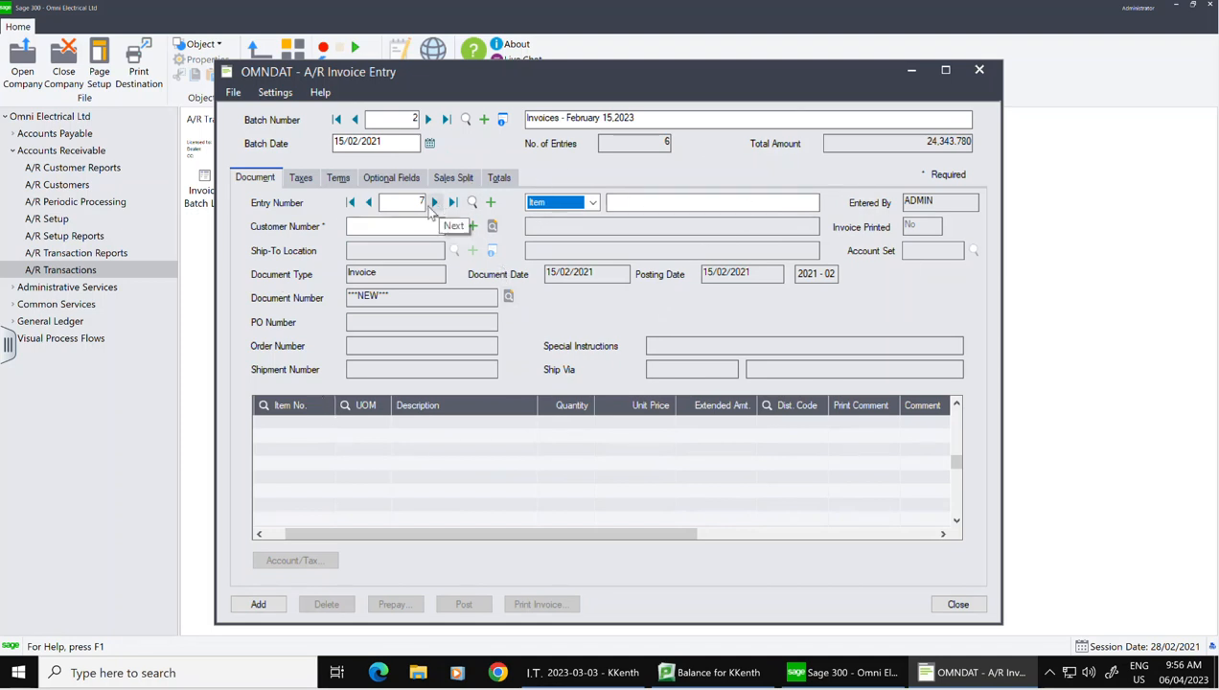
pyautogui.click(368, 203)
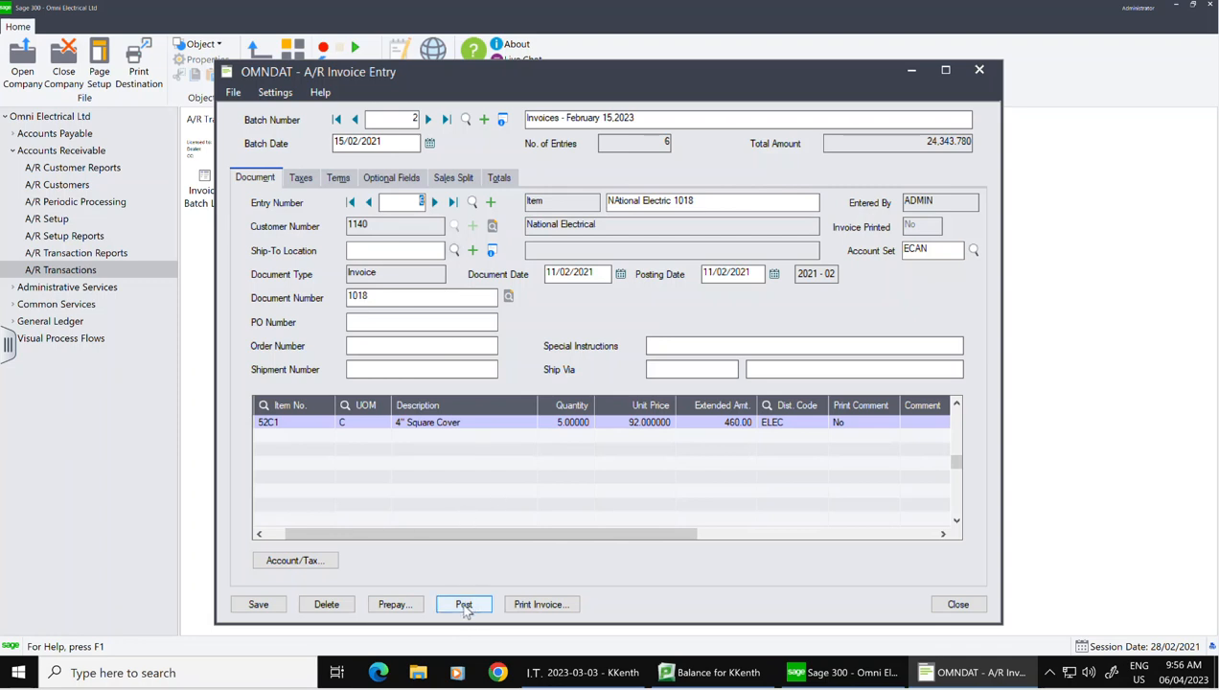
pyautogui.click(392, 607)
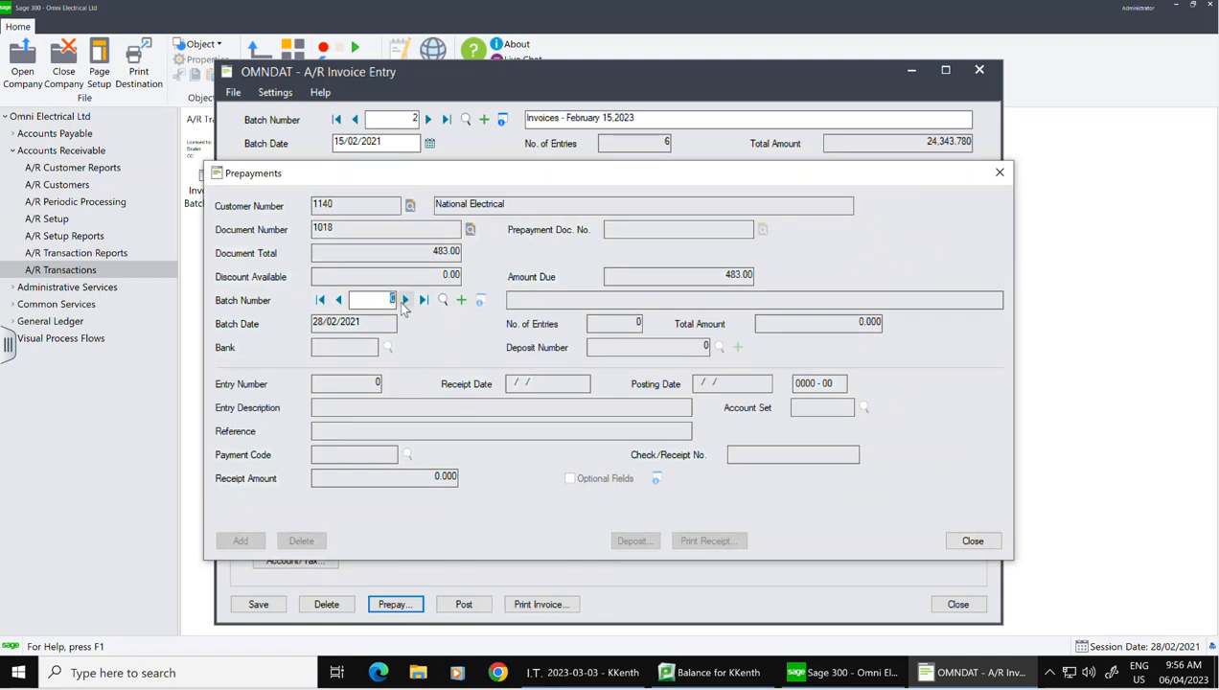
pyautogui.click(461, 301)
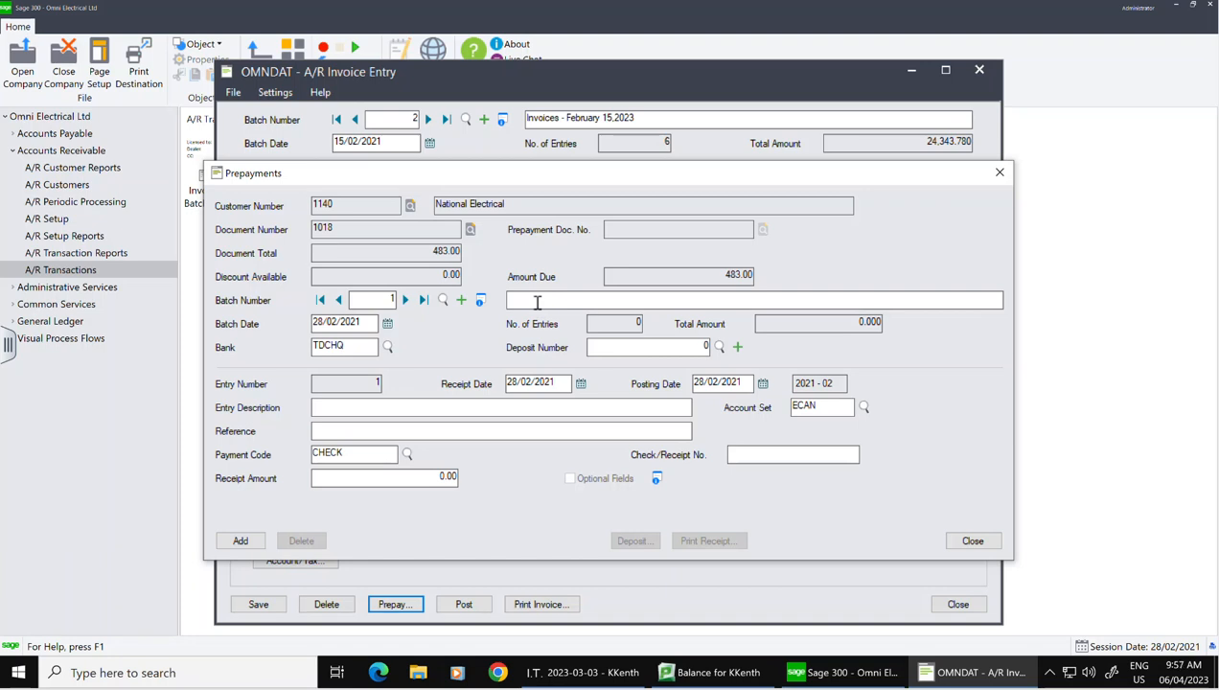
# Step: Describe the batch 'Prepayments - February 15' and enter a 200.00 receipt amount
pyautogui.write('Prepayments - February 15')
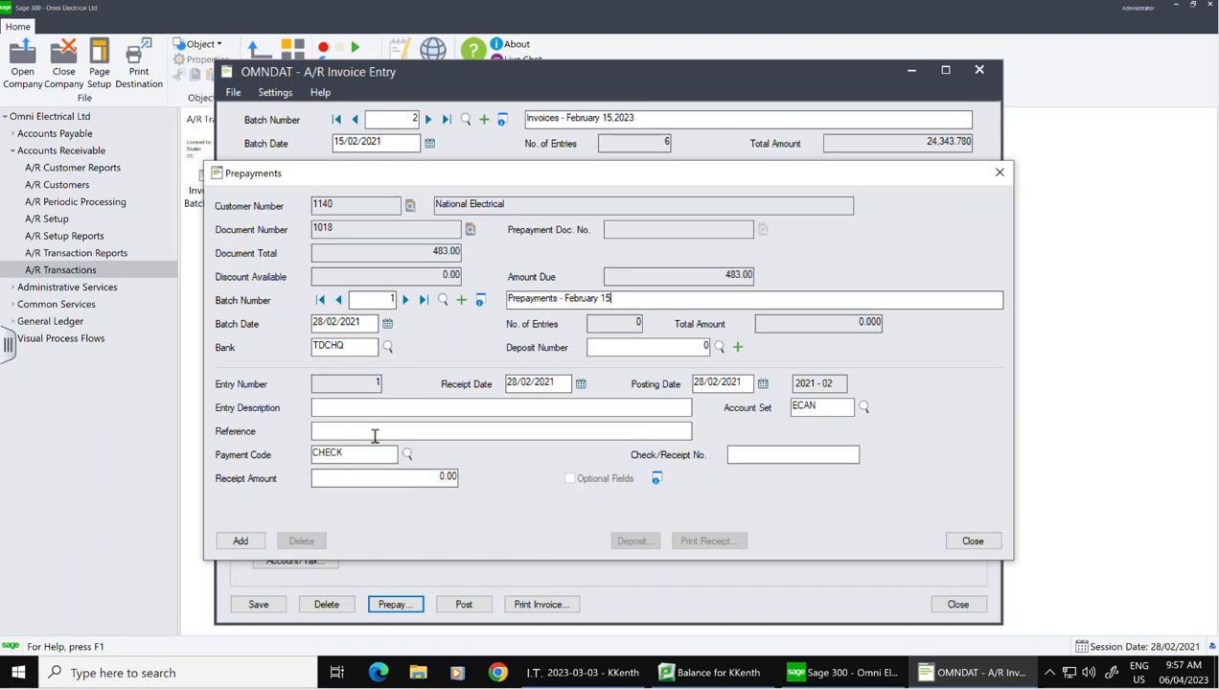
pyautogui.click(412, 478)
pyautogui.write('20')
pyautogui.click(454, 430)
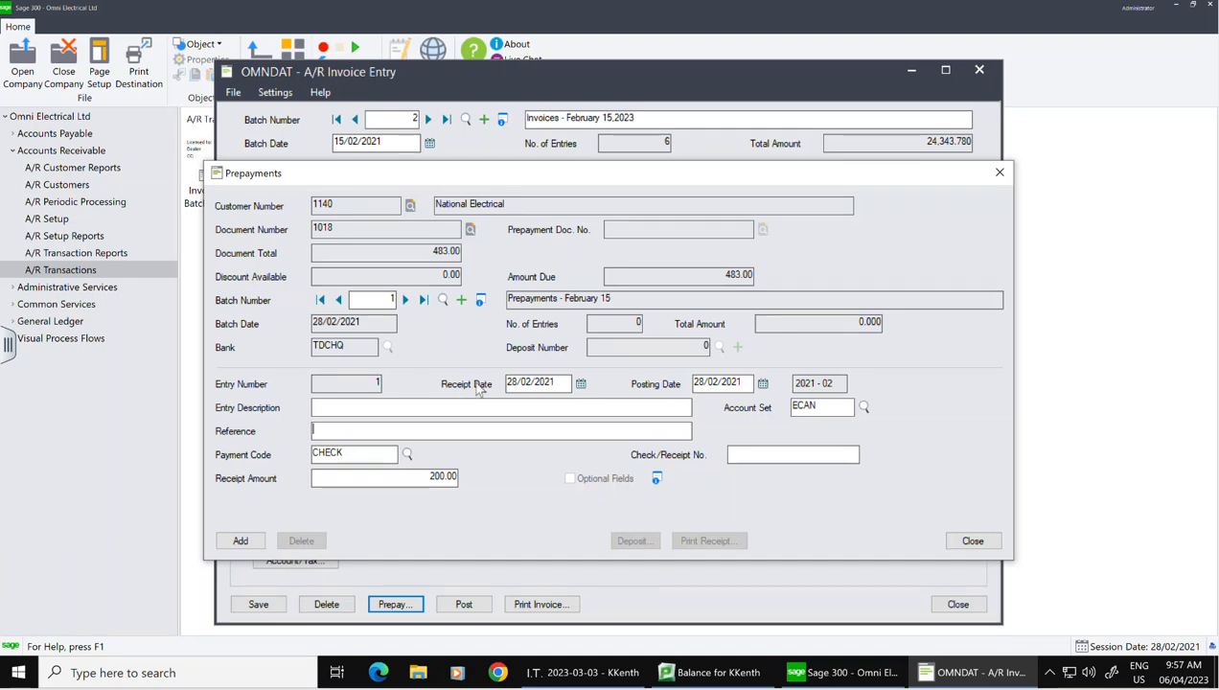
# Step: Date the receipt 15/02/2021, enter check number 6221 and describe it 'Prepayment - invoice 1018'
pyautogui.click(580, 383)
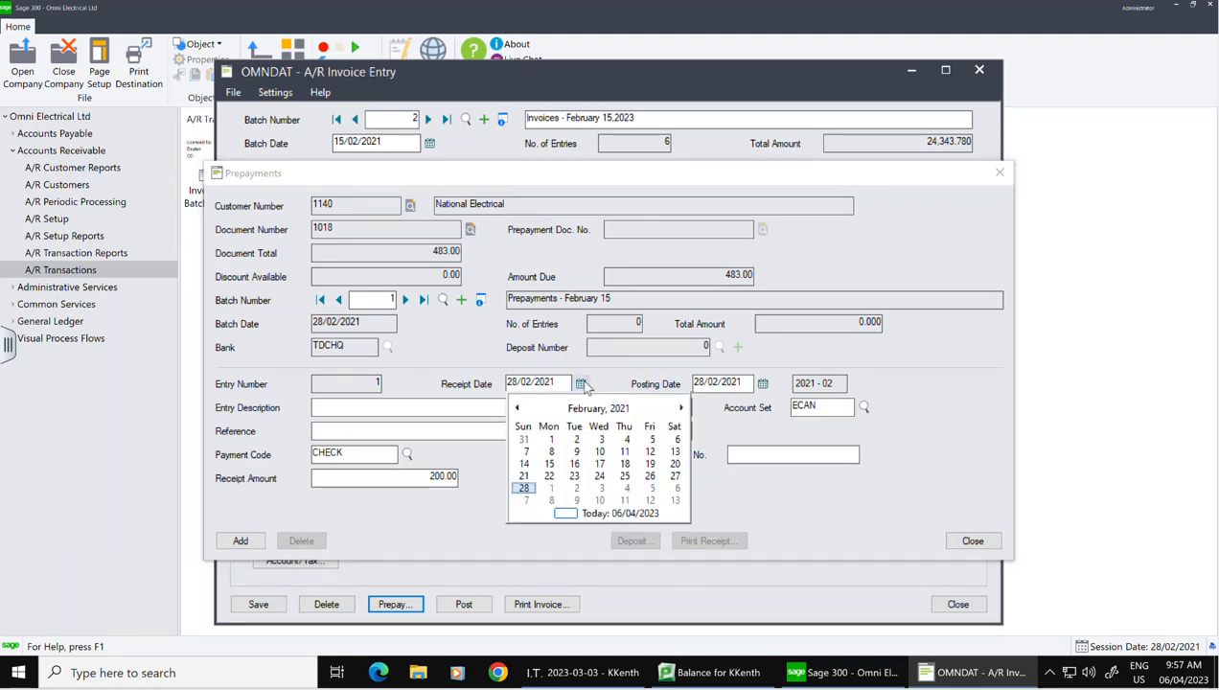
pyautogui.click(549, 464)
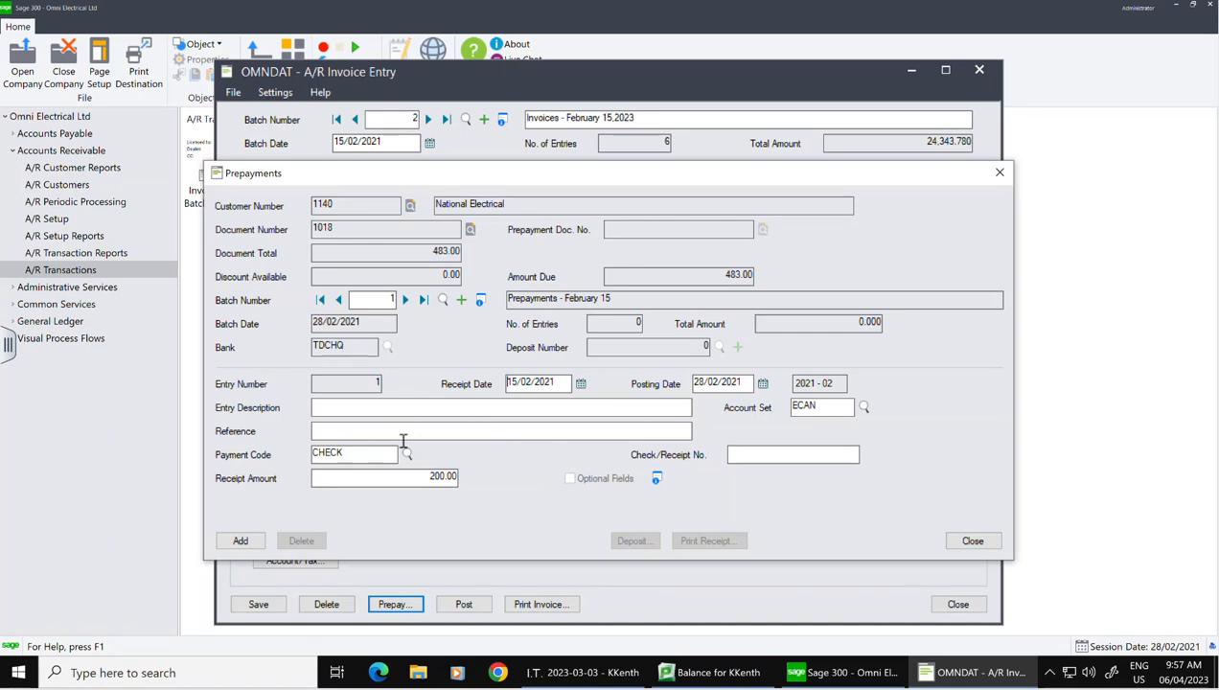
pyautogui.click(788, 450)
pyautogui.write('621')
pyautogui.write('1')
pyautogui.press('BackSpace')
pyautogui.press('BackSpace')
pyautogui.write('21')
pyautogui.write('Pre')
pyautogui.write('paymen')
pyautogui.press('BackSpace')
pyautogui.press('BackSpace')
pyautogui.press('BackSpace')
pyautogui.press('BackSpace')
pyautogui.press('BackSpace')
pyautogui.press('BackSpace')
pyautogui.press('BackSpace')
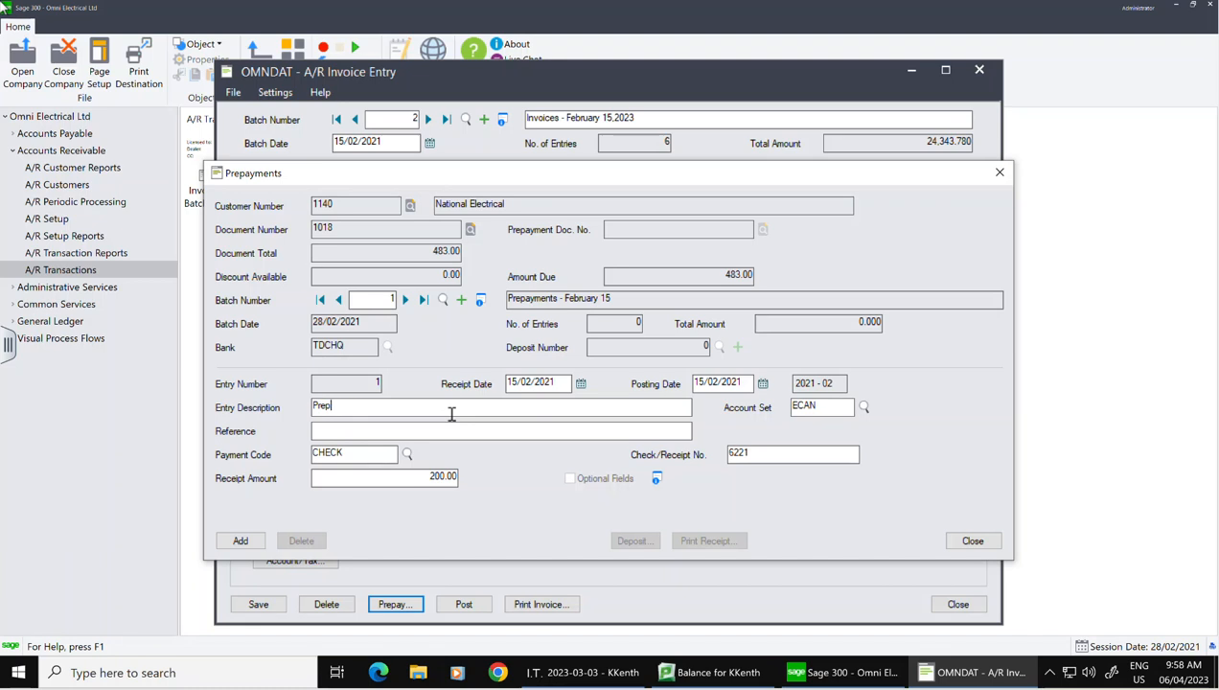
pyautogui.press('BackSpace')
pyautogui.write('paymetn ')
pyautogui.write('nt -')
pyautogui.write(' invoice ')
pyautogui.write('1018')
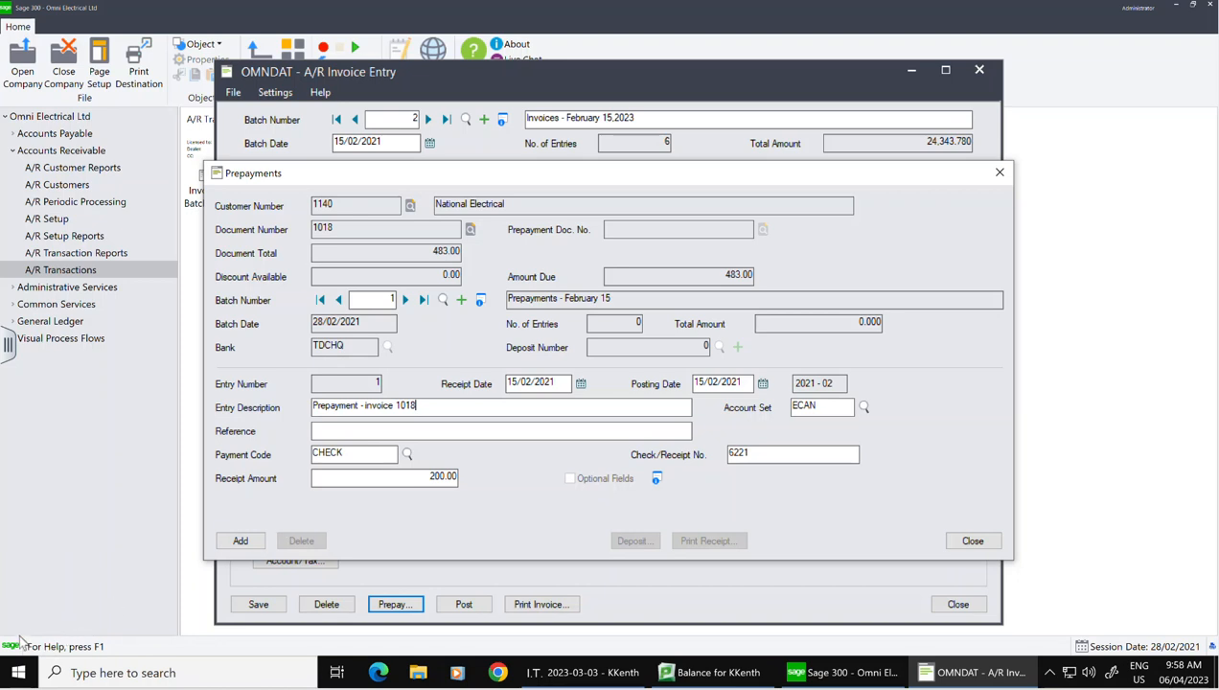
# Step: Add the 200.00 prepayment, leaving 283.00 due, check the batch information and close Prepayments
pyautogui.click(240, 541)
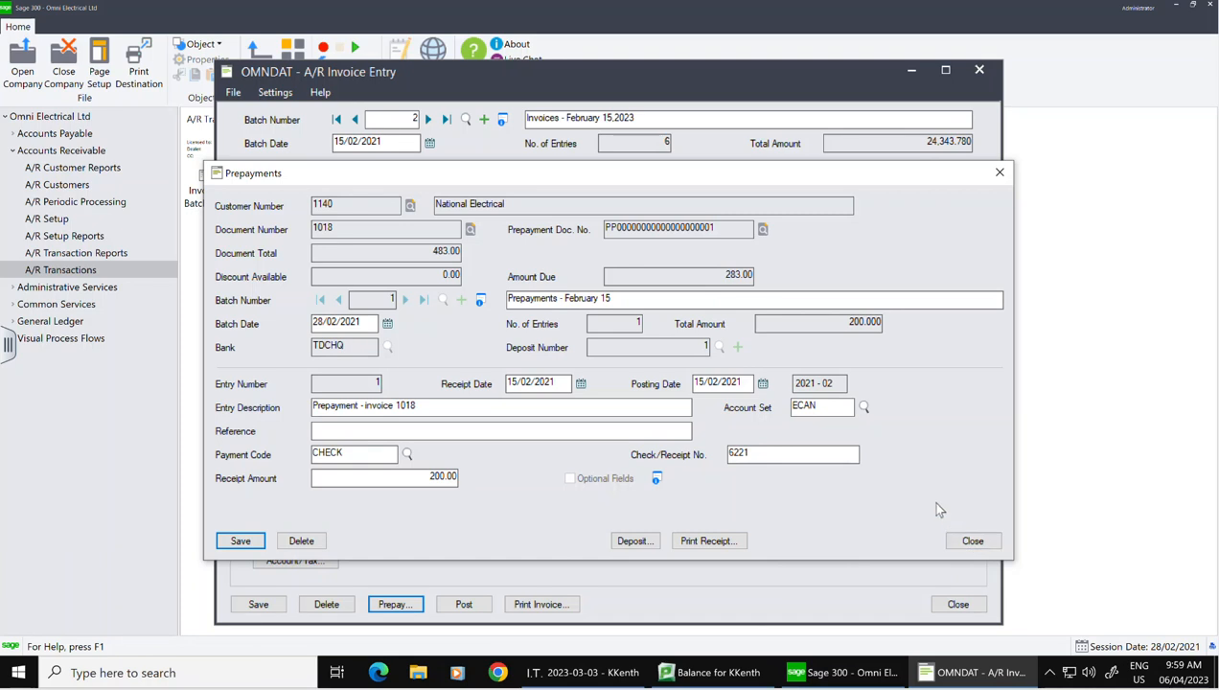
pyautogui.click(480, 301)
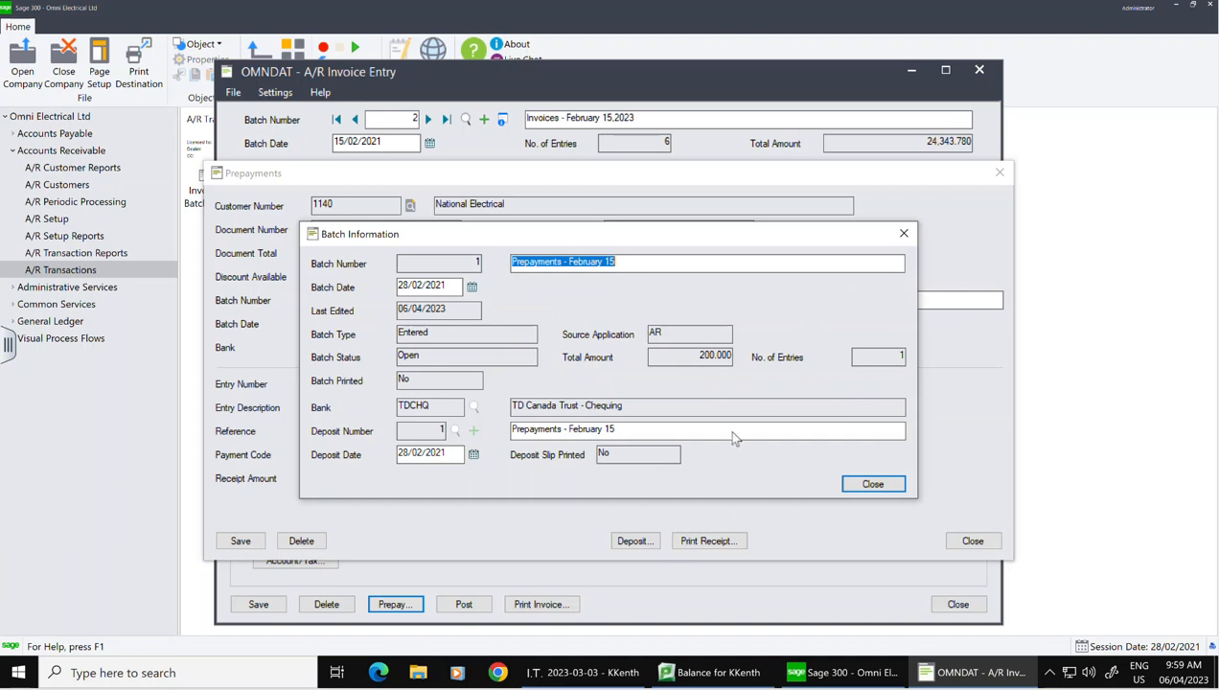
pyautogui.click(872, 484)
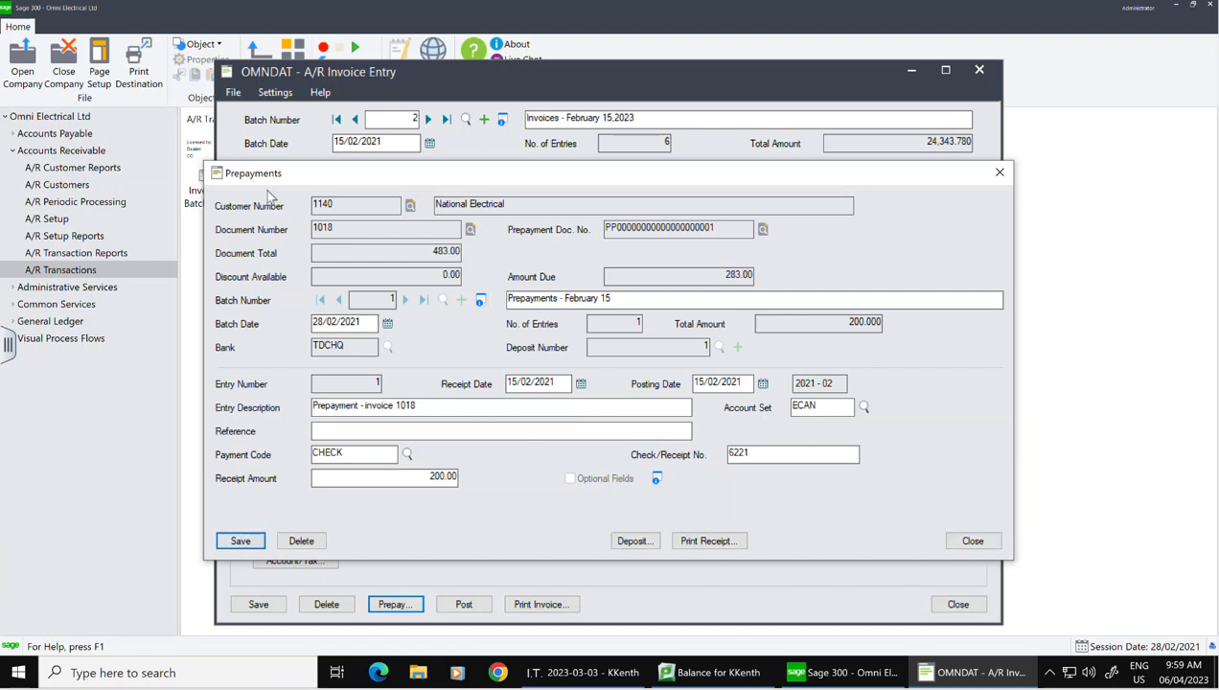
pyautogui.click(968, 541)
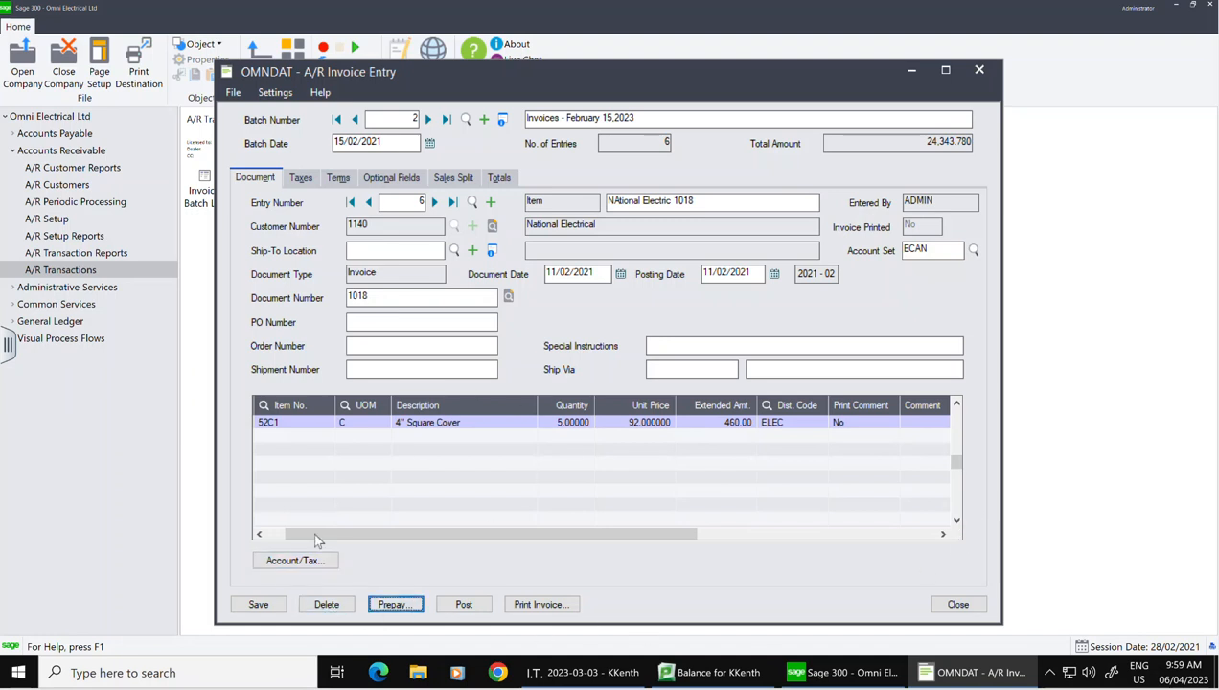
# Step: Save invoice 1018 with its prepayment, dismiss the credit warning and close invoice entry
pyautogui.click(251, 608)
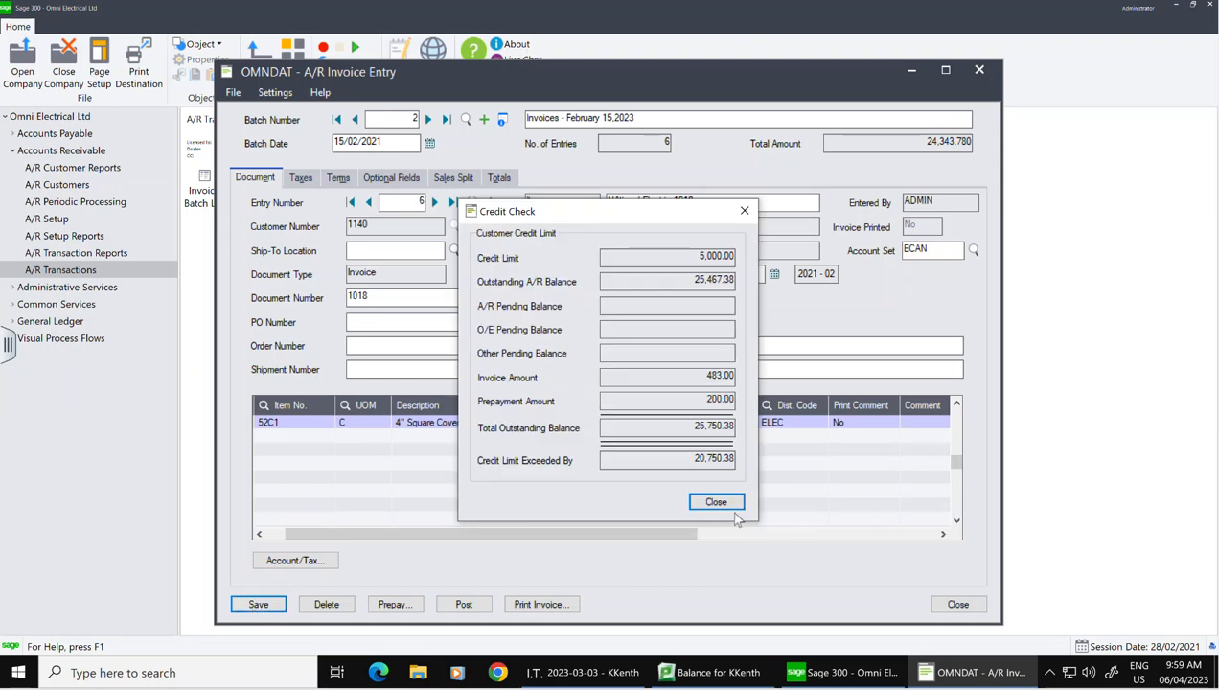
pyautogui.click(728, 505)
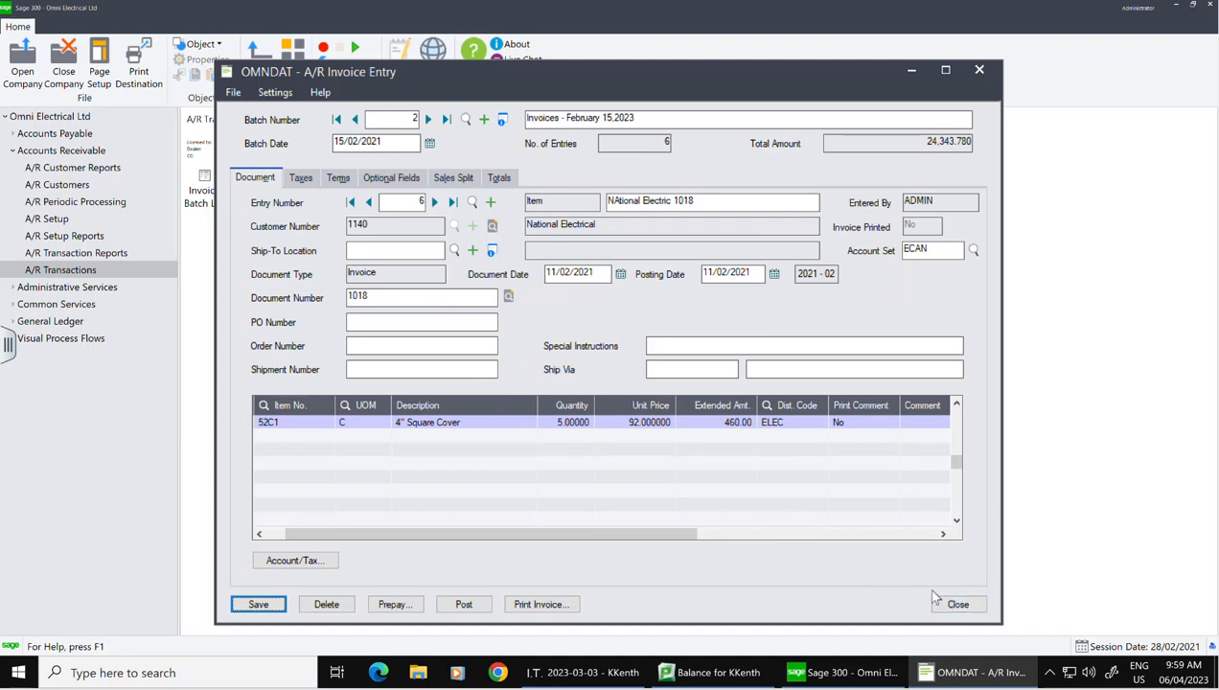
pyautogui.click(961, 607)
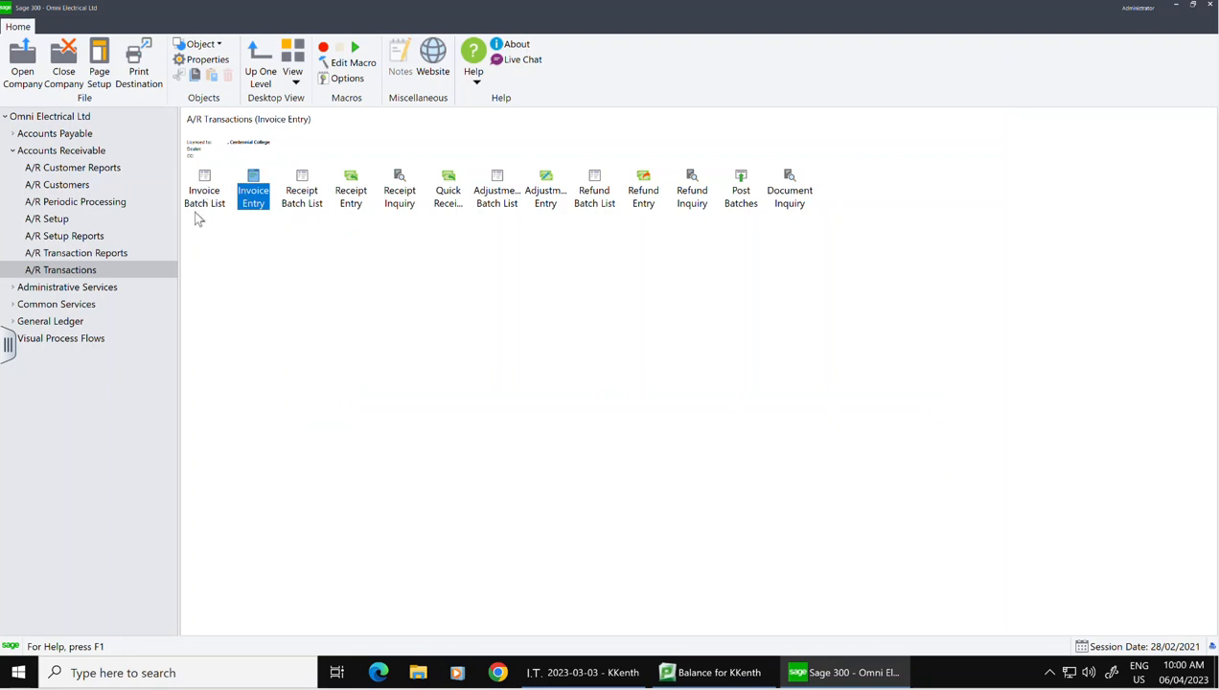
# Step: Open the Invoice Batch List and create a new invoice batch
pyautogui.click(215, 197)
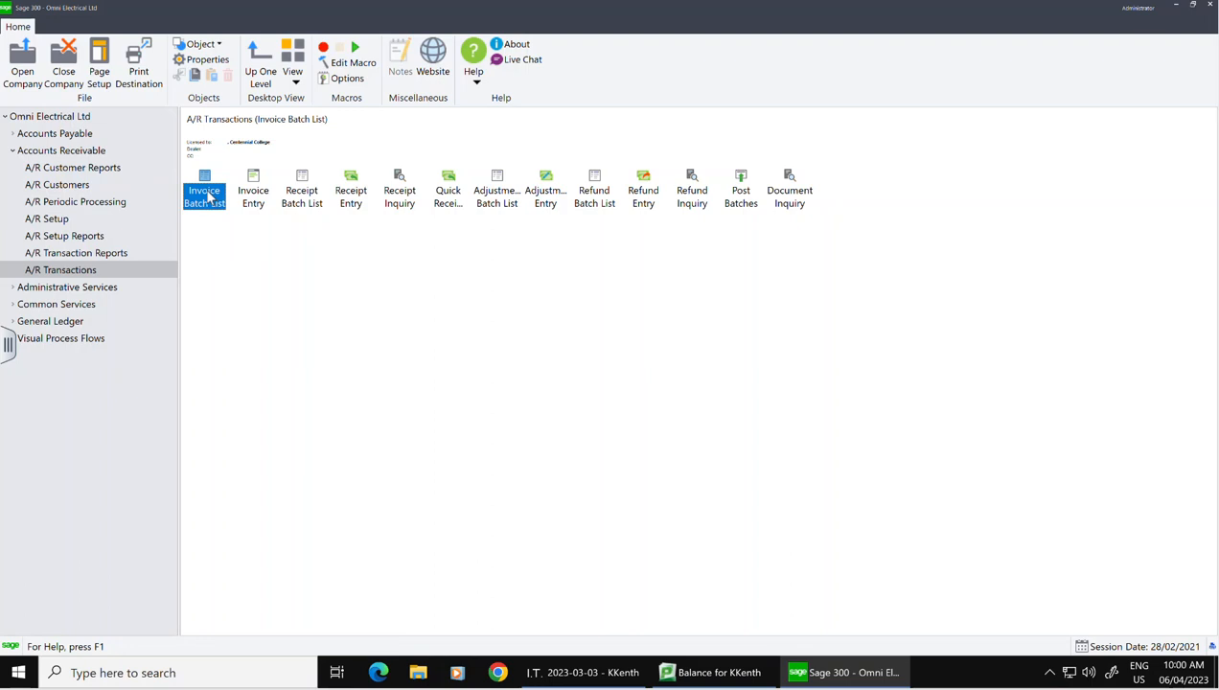
pyautogui.doubleClick(208, 197)
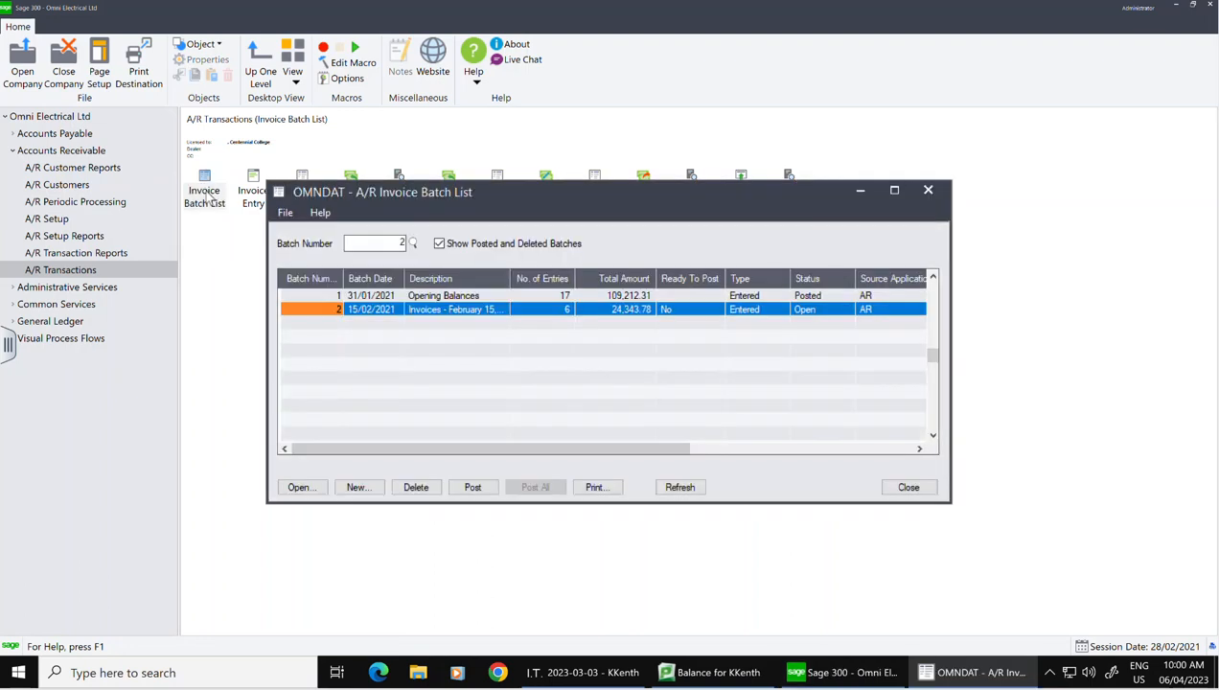
pyautogui.click(358, 489)
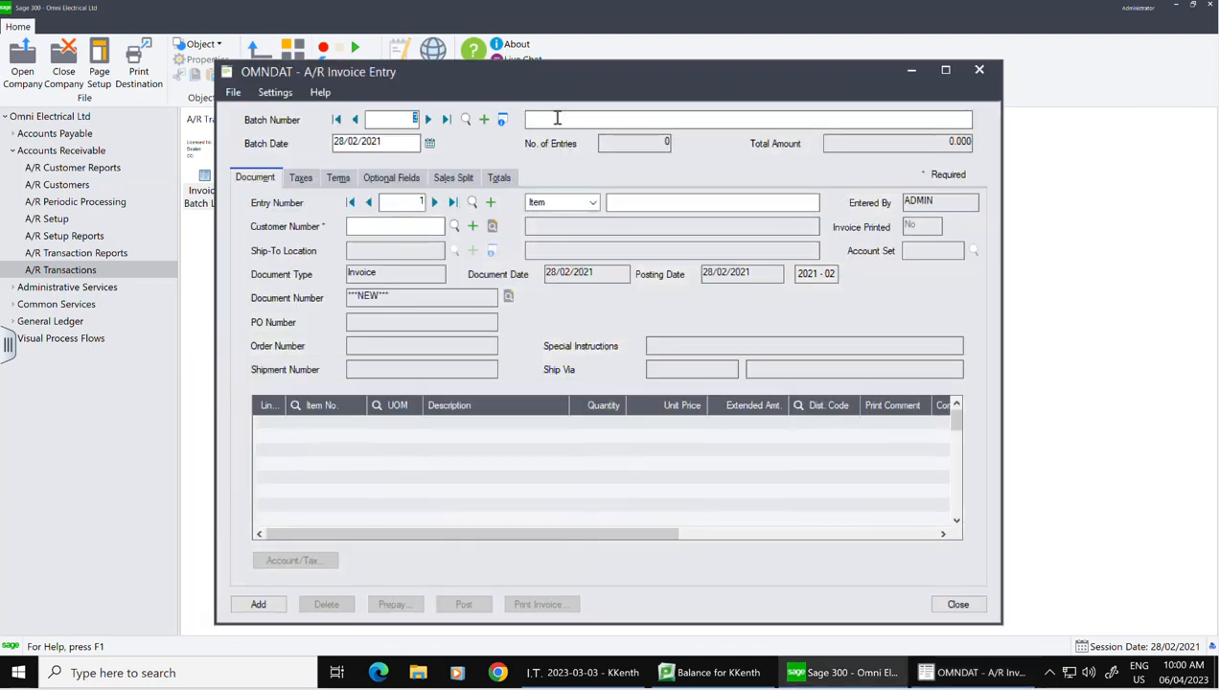
# Step: Title batch 3 'invoices- February 18.2021' and date it 18/02/2021
pyautogui.click(567, 118)
pyautogui.write('FEbruary')
pyautogui.press('BackSpace')
pyautogui.press('BackSpace')
pyautogui.press('BackSpace')
pyautogui.write('invoice s')
pyautogui.press('BackSpace')
pyautogui.press('BackSpace')
pyautogui.write('s- FEbruary')
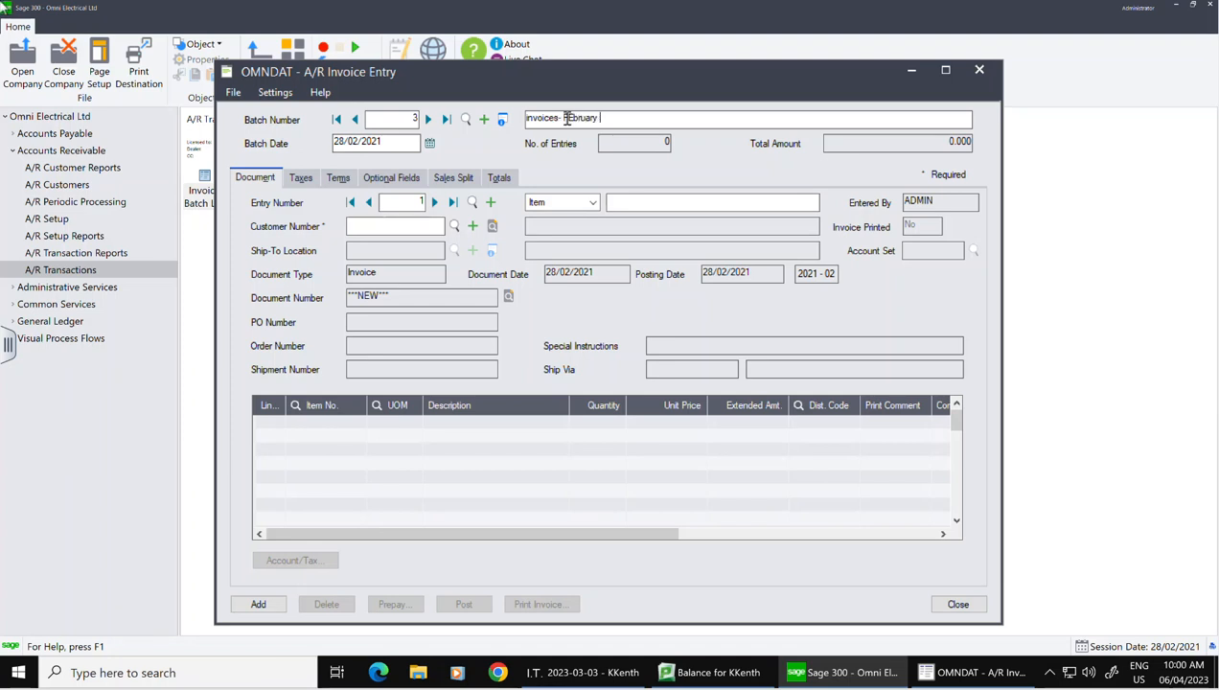
pyautogui.write('ebruary 18,202')
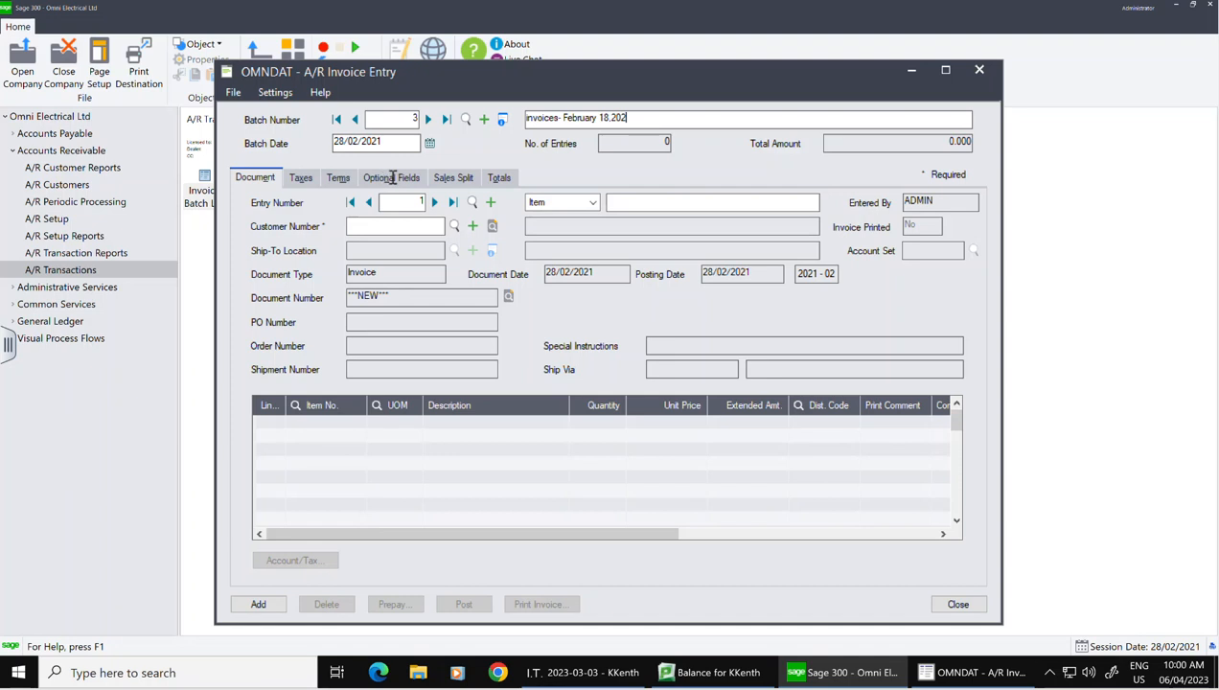
pyautogui.write('1')
pyautogui.click(431, 145)
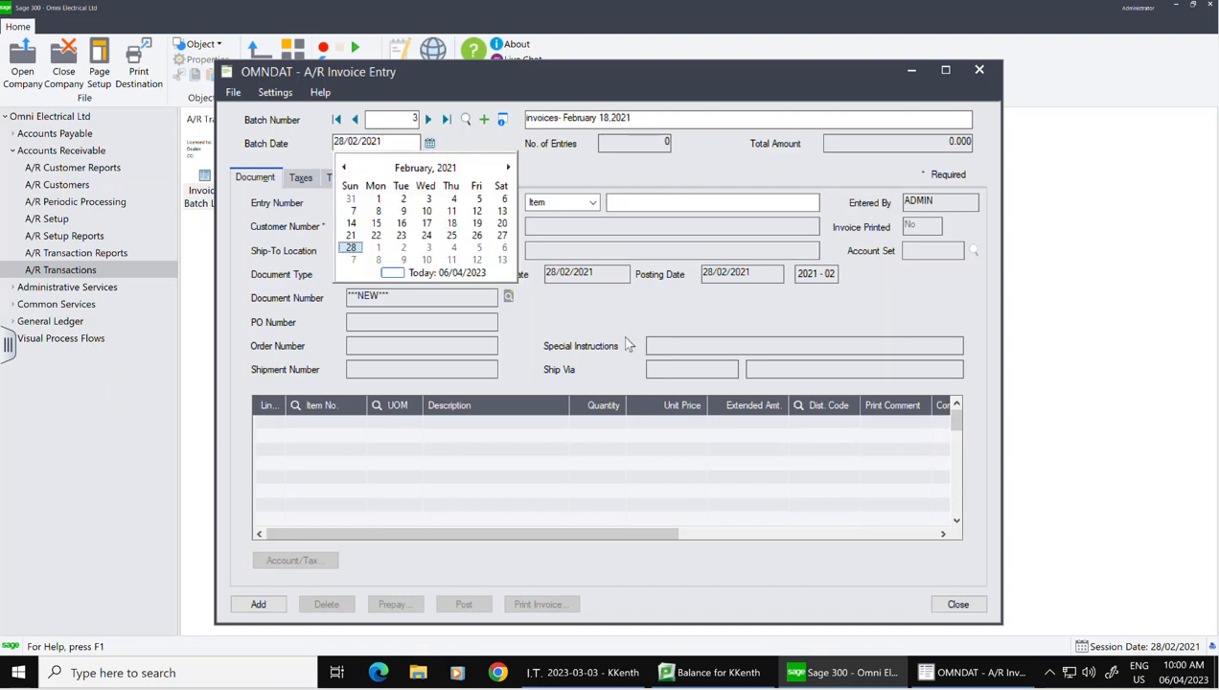
pyautogui.click(454, 224)
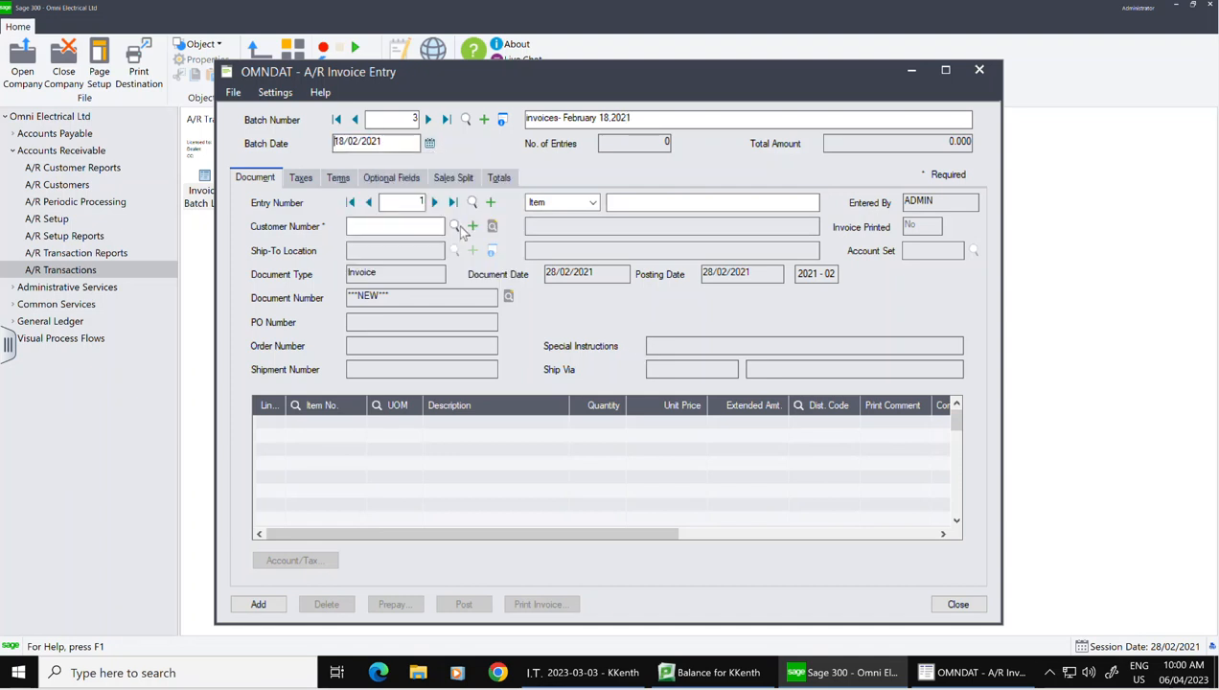
# Step: Describe entry 1 with the customer contact's name followed by 1019
pyautogui.click(648, 200)
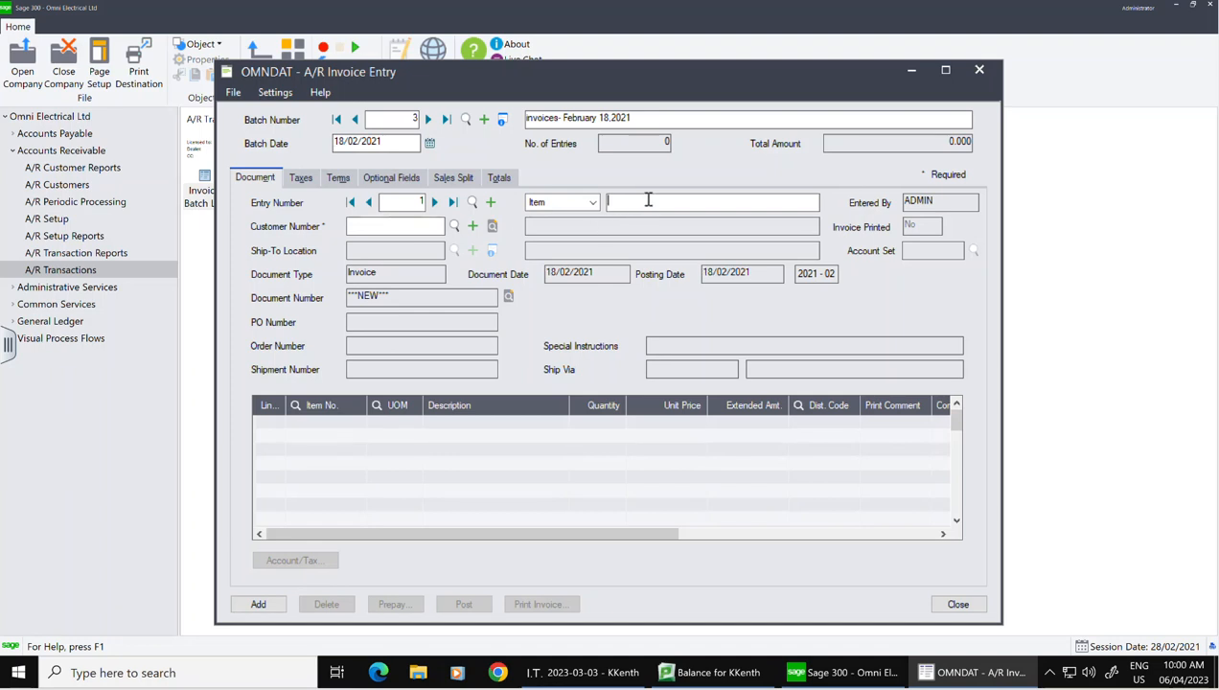
pyautogui.write('Mr. James 1019')
# Step: Set customer 1100 and document number 1019 on the new invoice
pyautogui.click(426, 226)
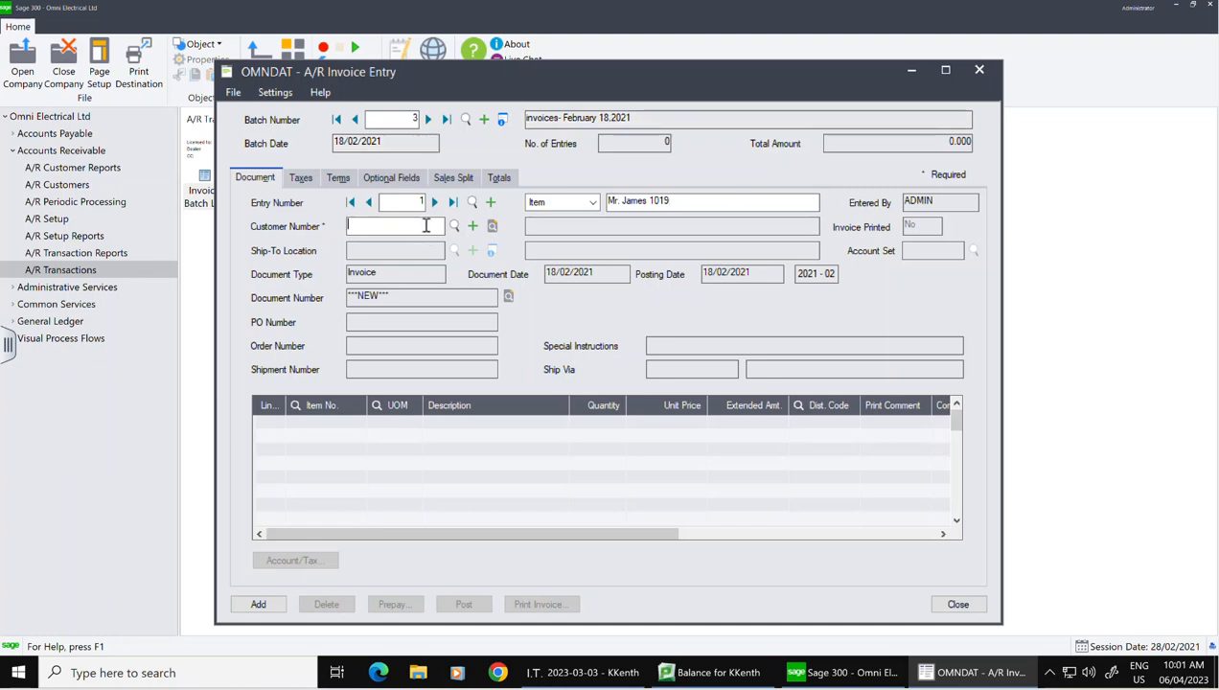
pyautogui.write('1100')
pyautogui.press('Tab')
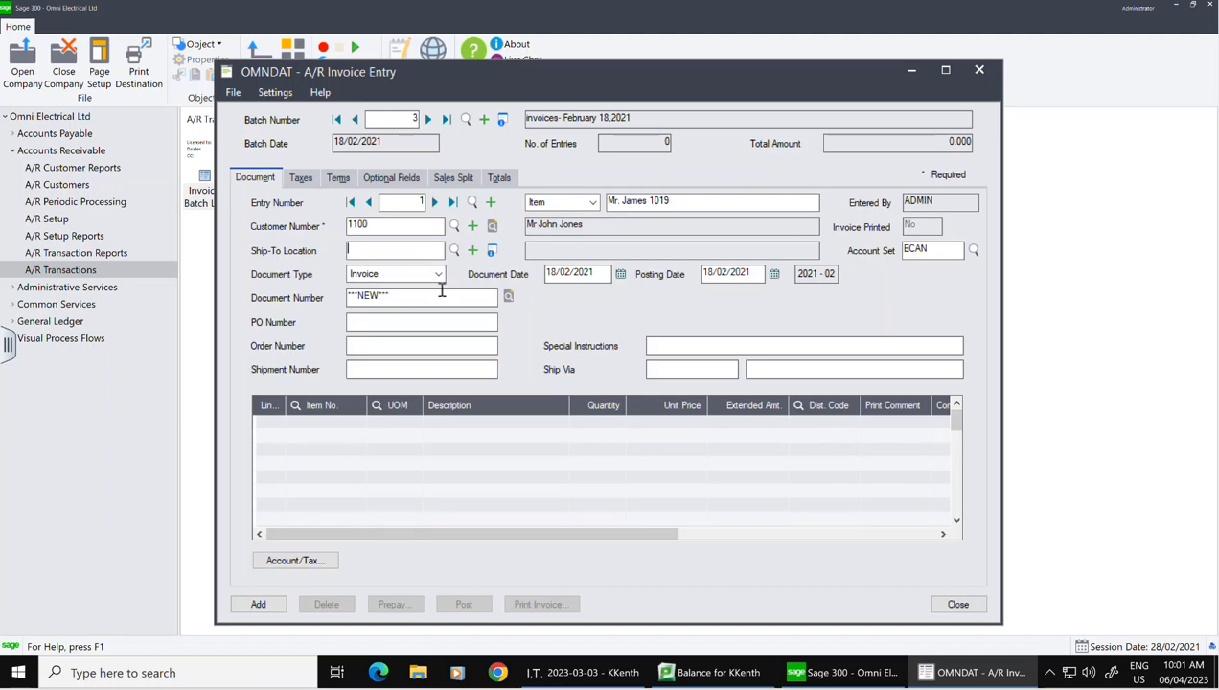
pyautogui.click(413, 298)
pyautogui.write('1019')
# Step: Add a first line for item PB50, quantity 5 at 9.60 each
pyautogui.click(297, 441)
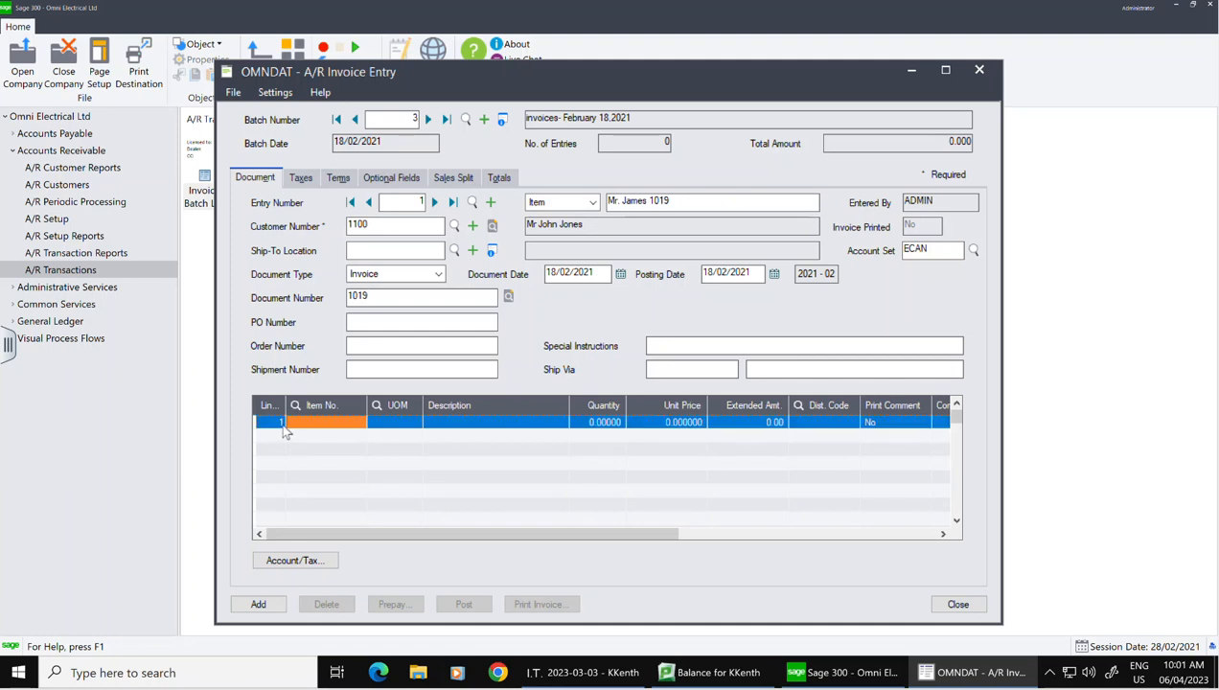
pyautogui.click(357, 421)
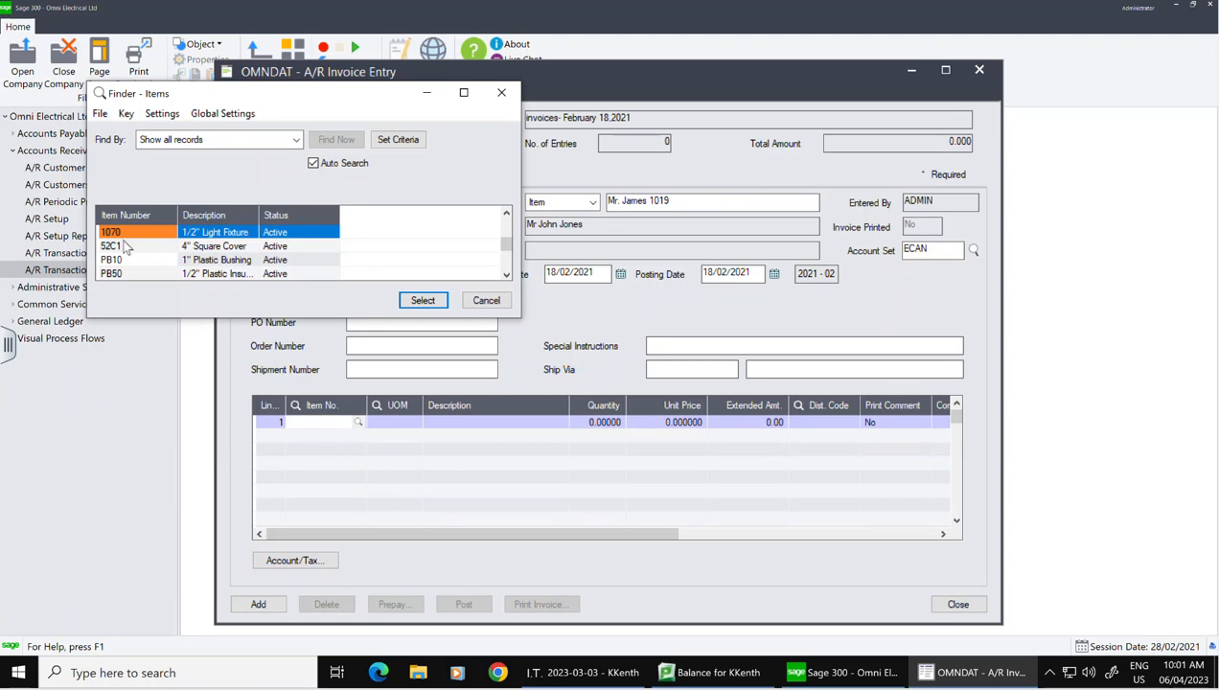
pyautogui.click(129, 274)
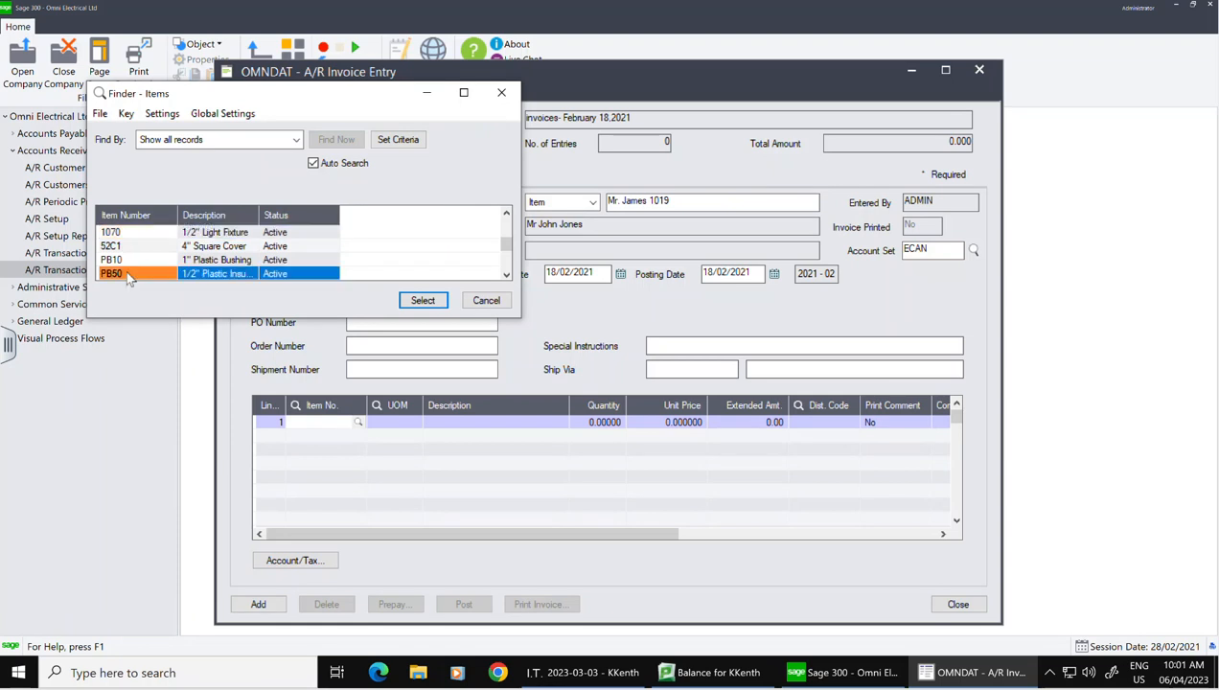
pyautogui.click(423, 300)
pyautogui.press('Tab')
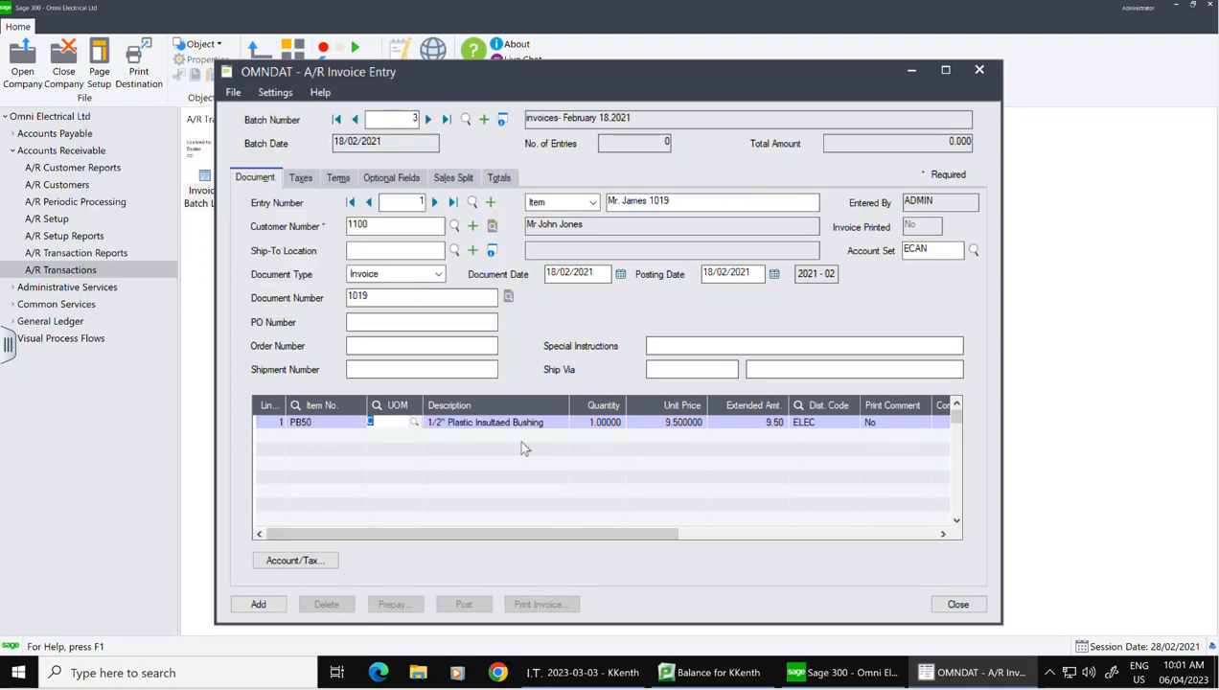
pyautogui.press('Tab')
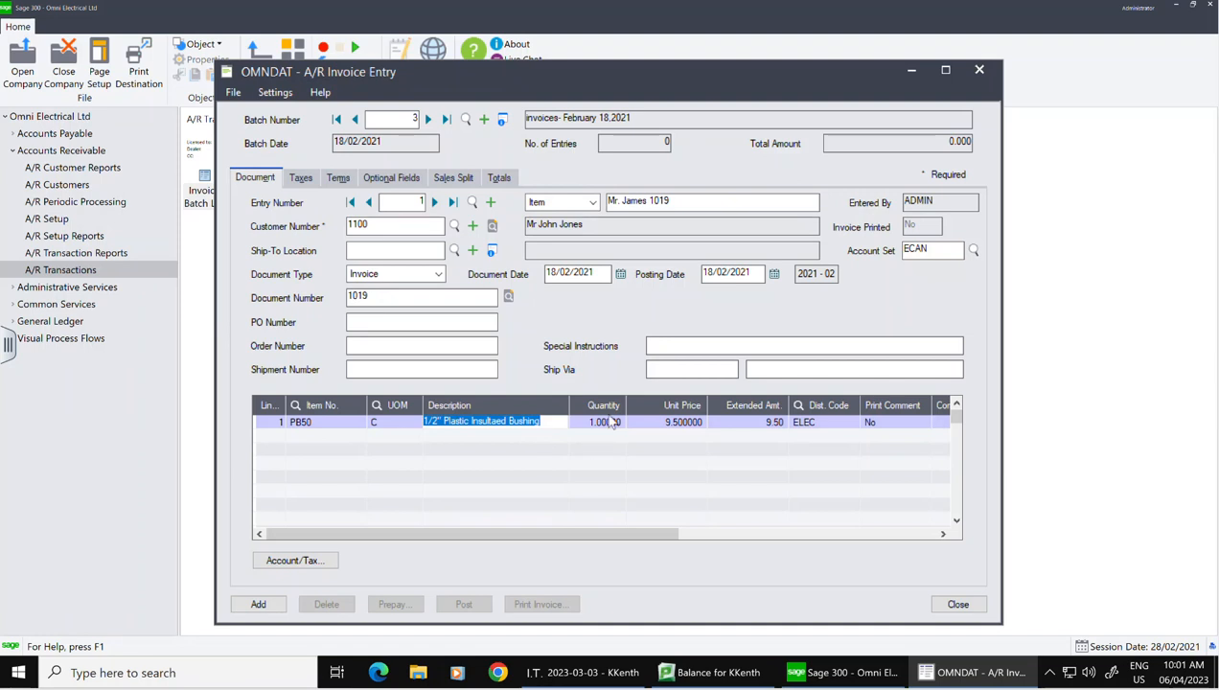
pyautogui.click(615, 423)
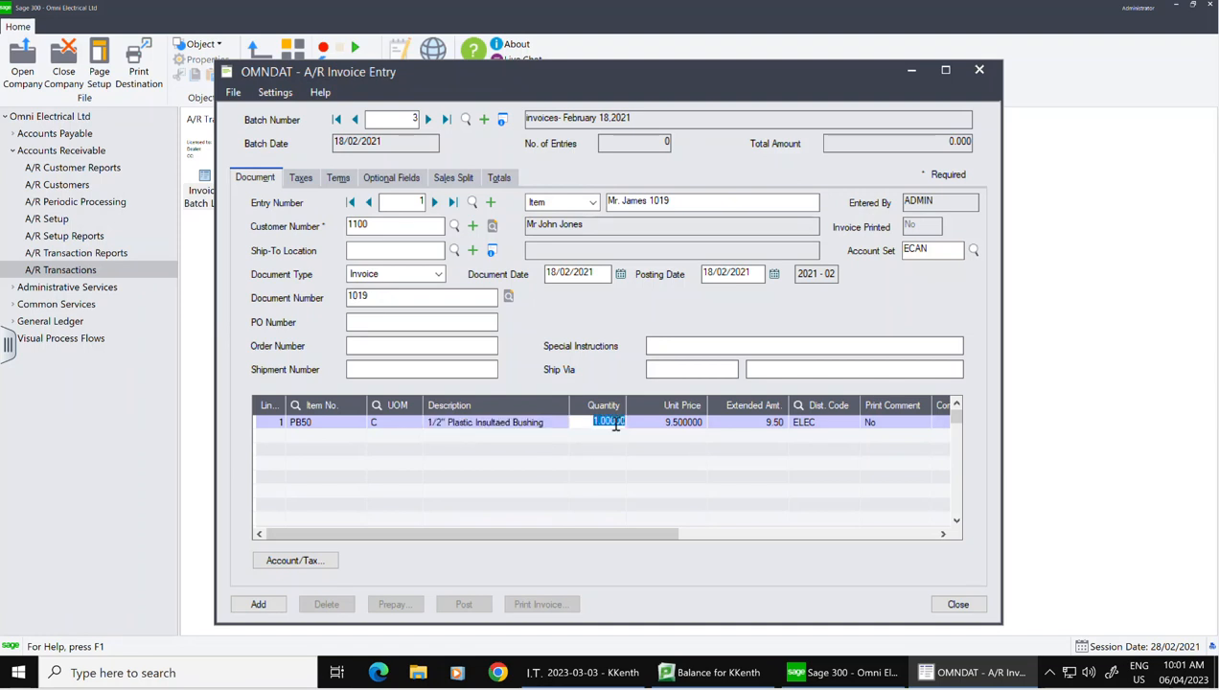
pyautogui.write('5')
pyautogui.press('Tab')
pyautogui.write('9.6')
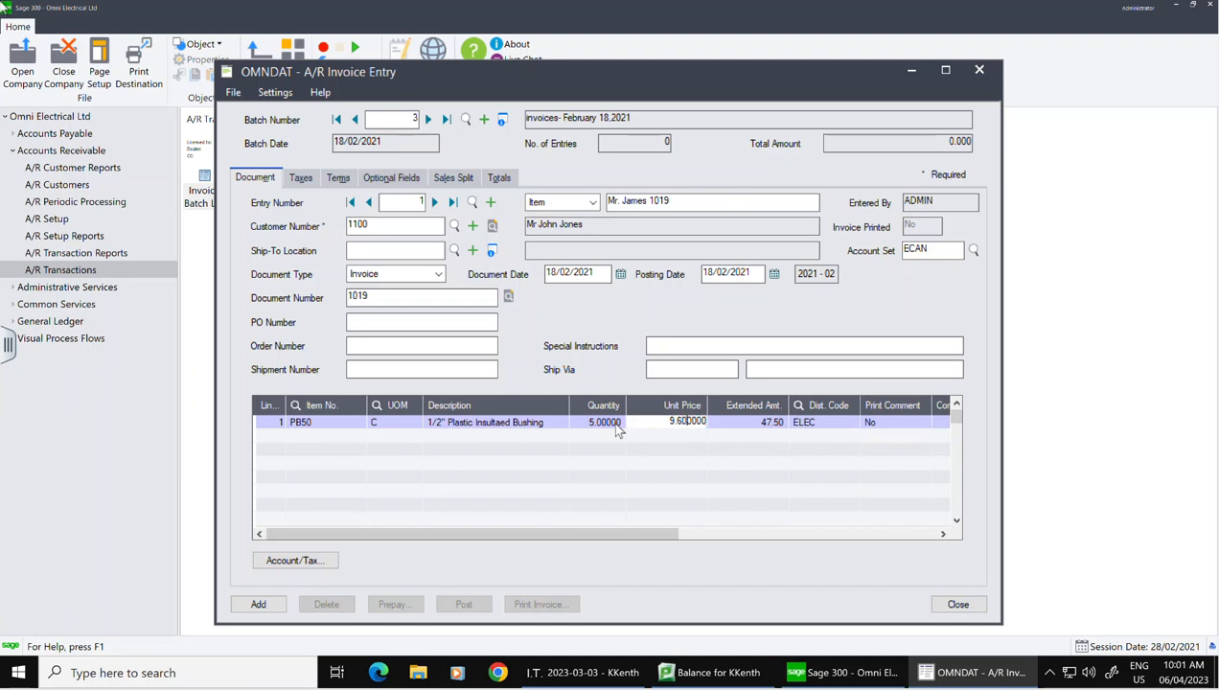
pyautogui.press('Return')
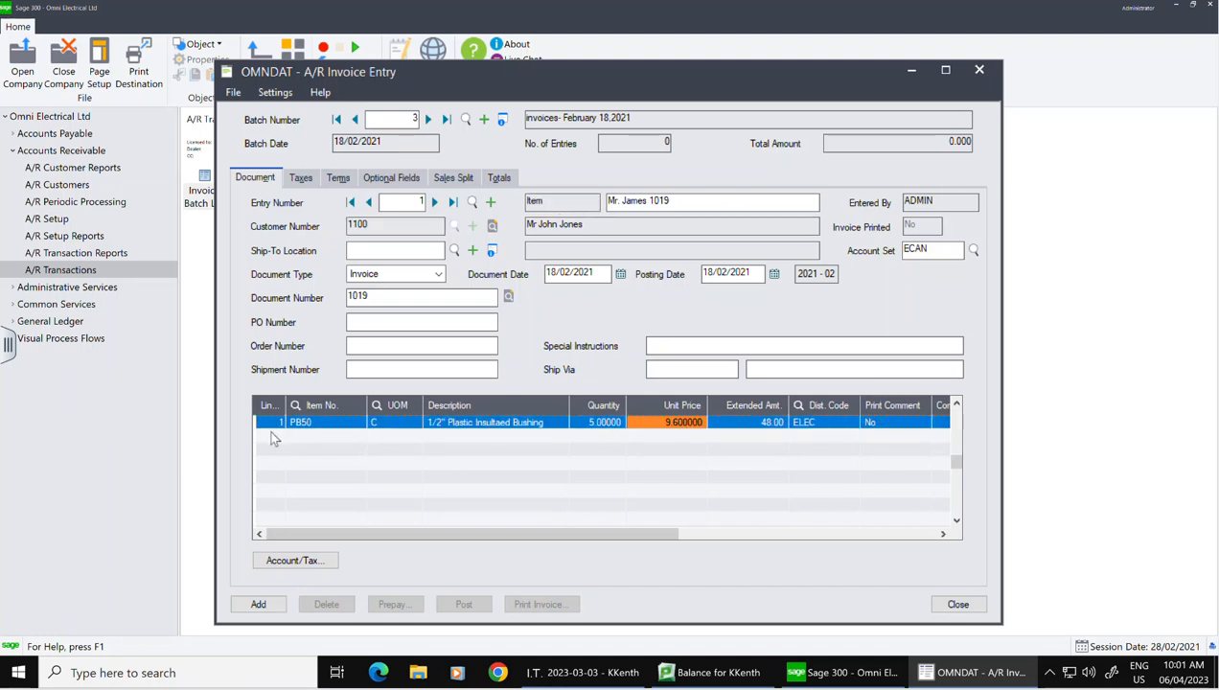
pyautogui.press('Tab')
pyautogui.press('Tab')
pyautogui.press('Tab')
pyautogui.press('Tab')
pyautogui.press('Tab')
pyautogui.press('Tab')
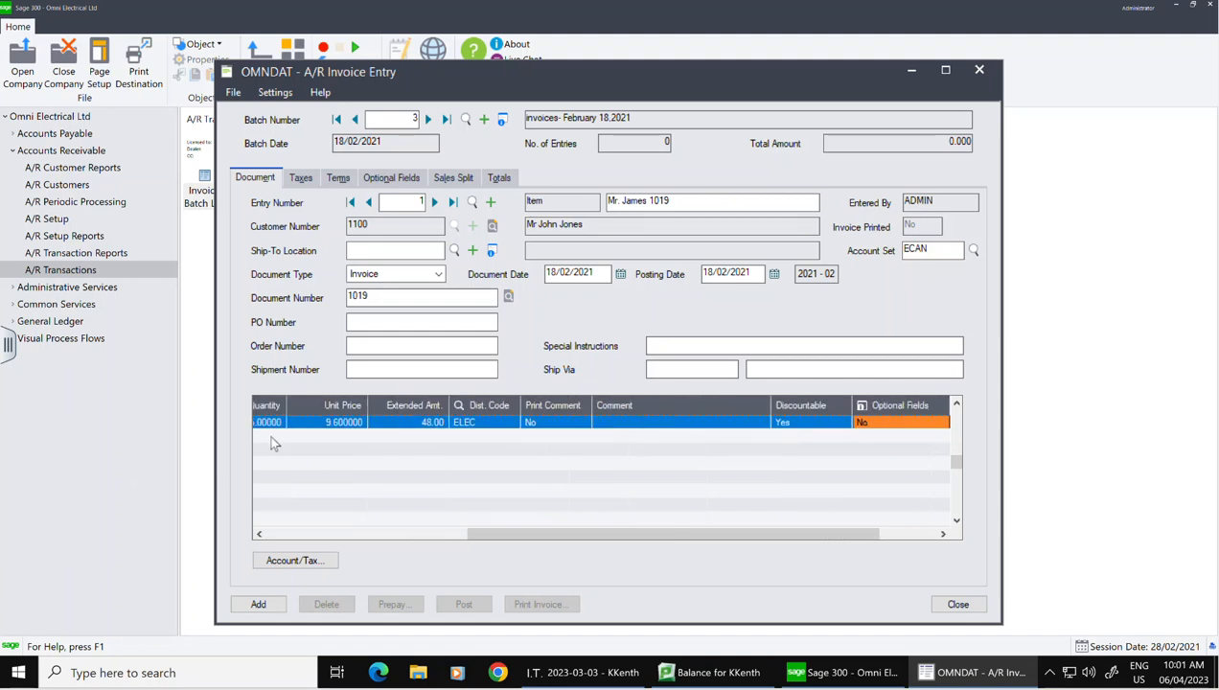
pyautogui.press('Tab')
pyautogui.hotkey('shift', 'Tab')
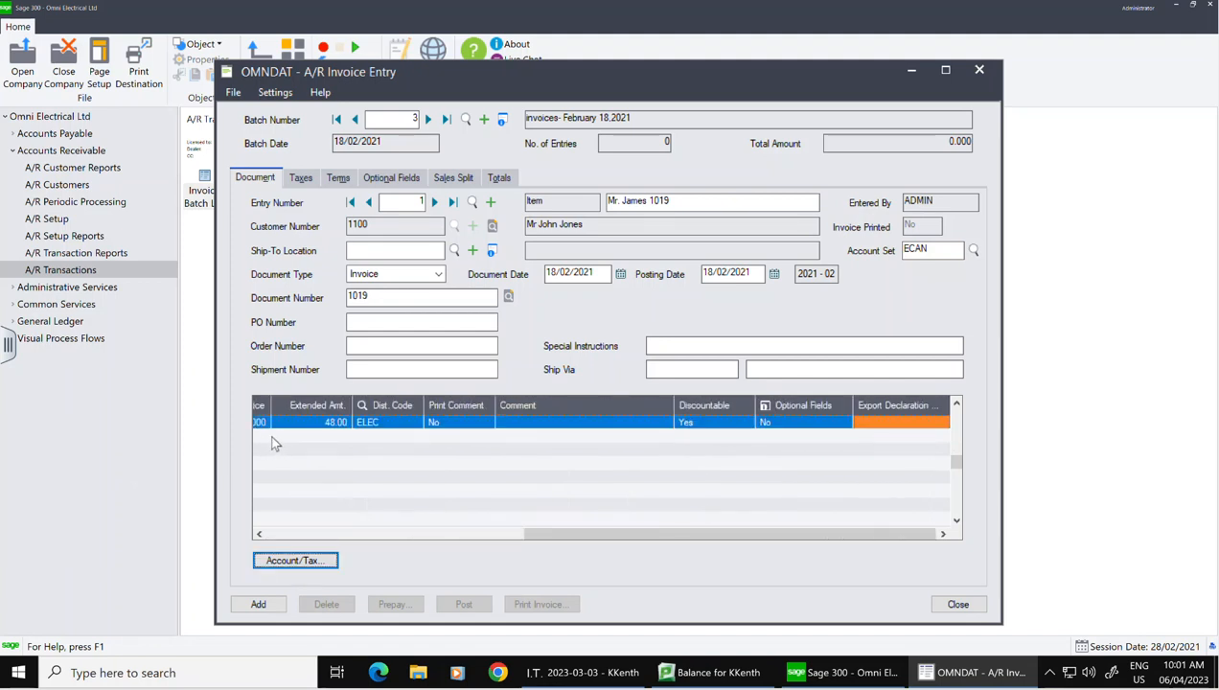
# Step: Insert a second line for item 52C1 with quantity 10
pyautogui.press('Insert')
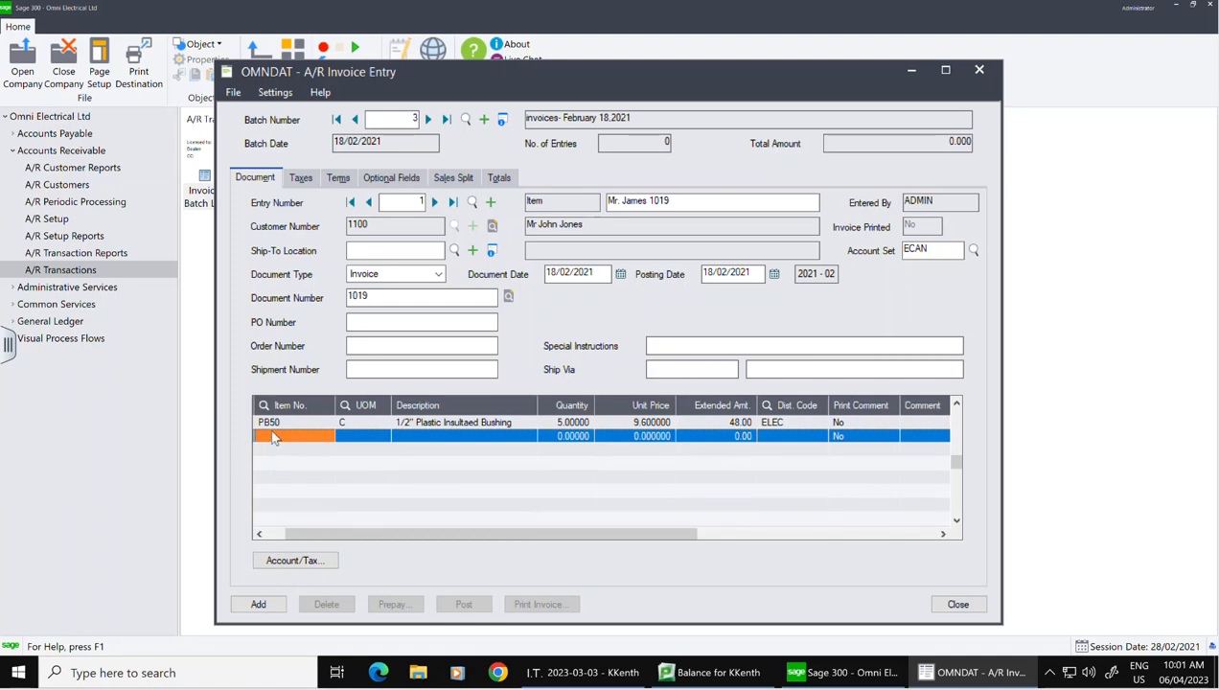
pyautogui.click(326, 436)
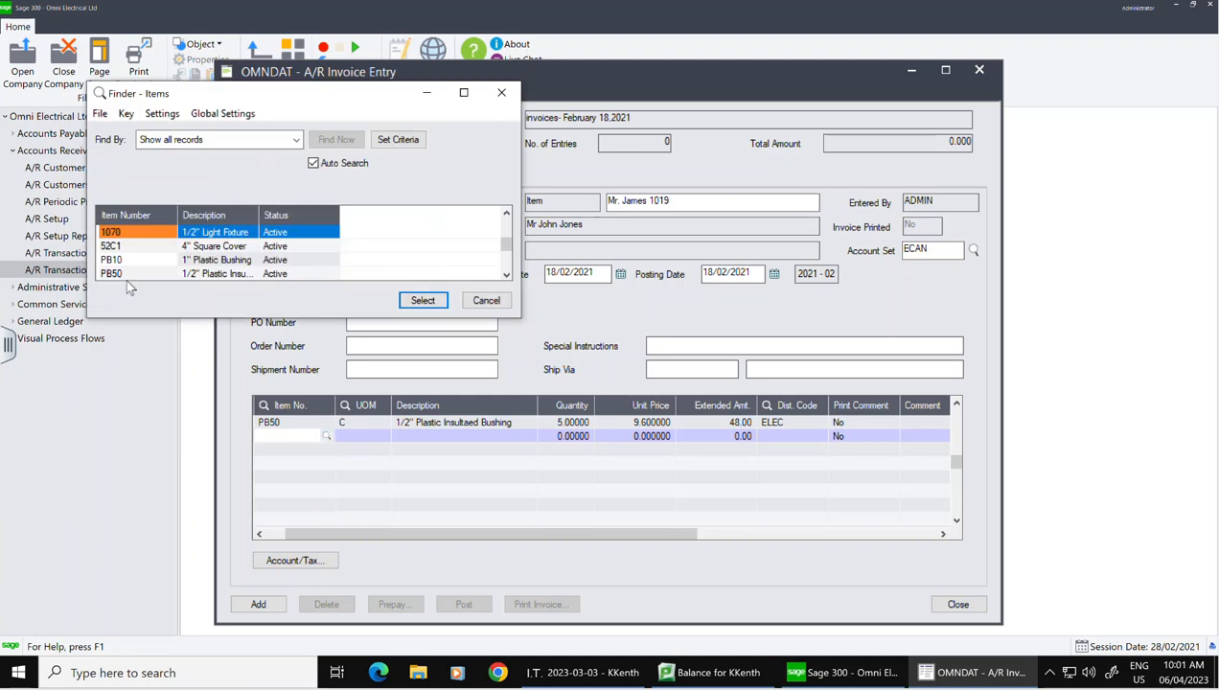
pyautogui.click(112, 245)
pyautogui.click(421, 300)
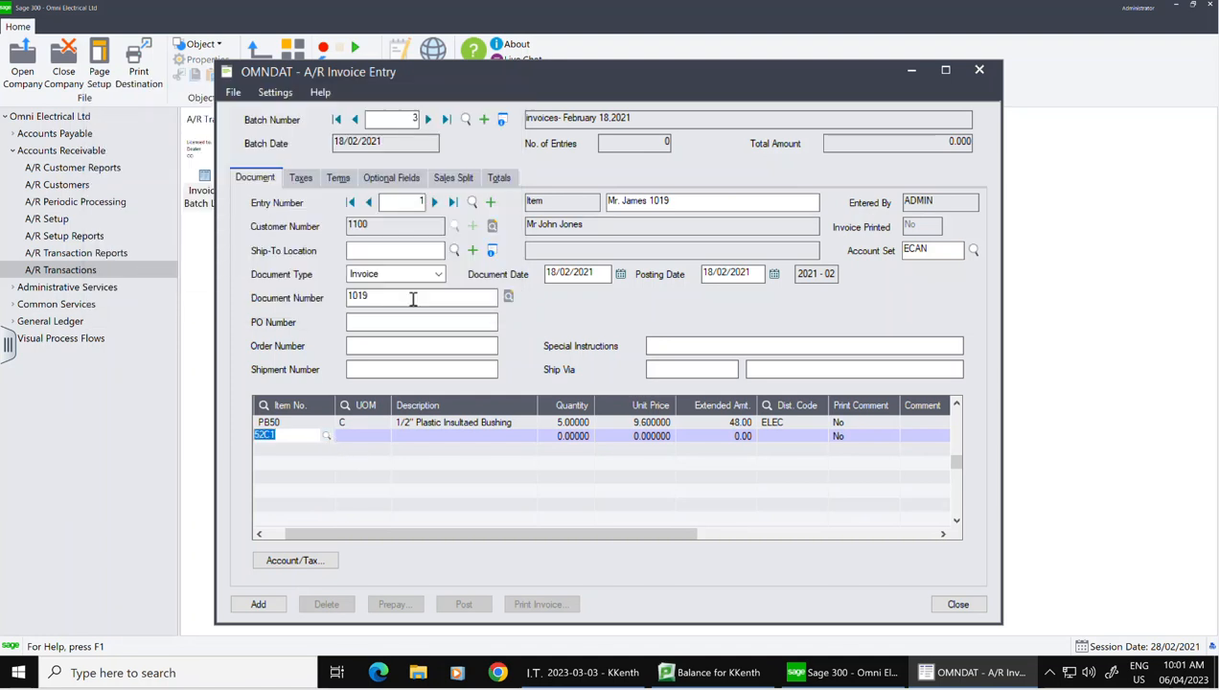
pyautogui.press('Tab')
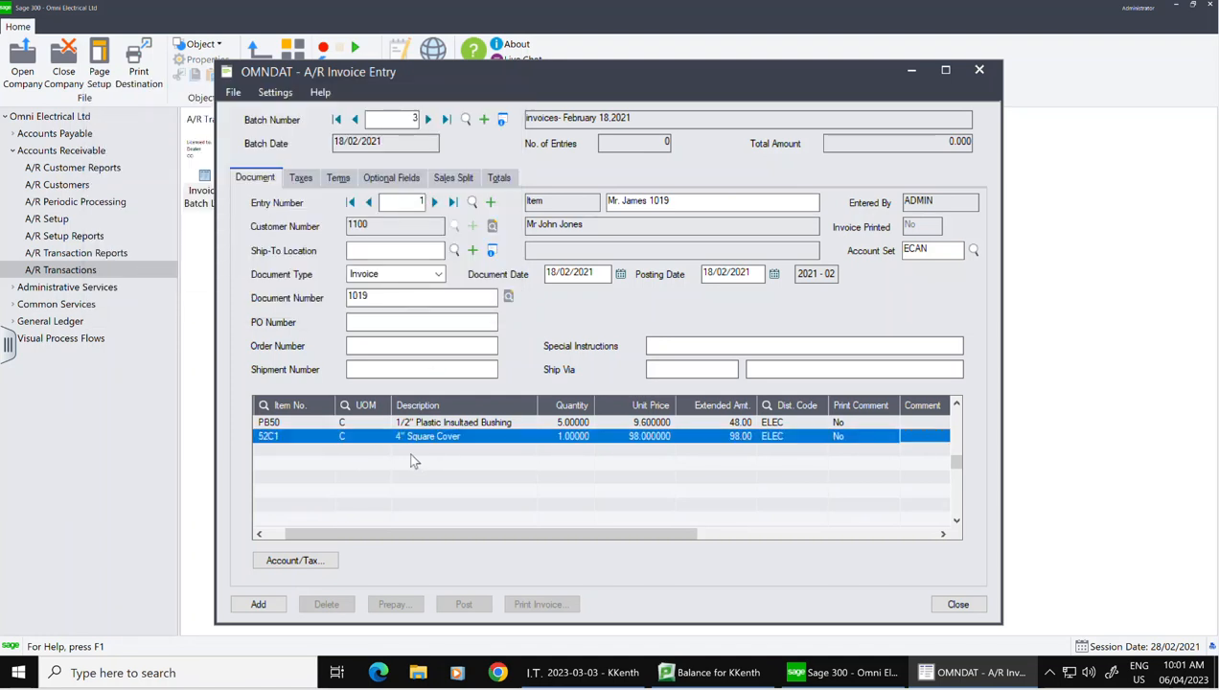
pyautogui.click(573, 438)
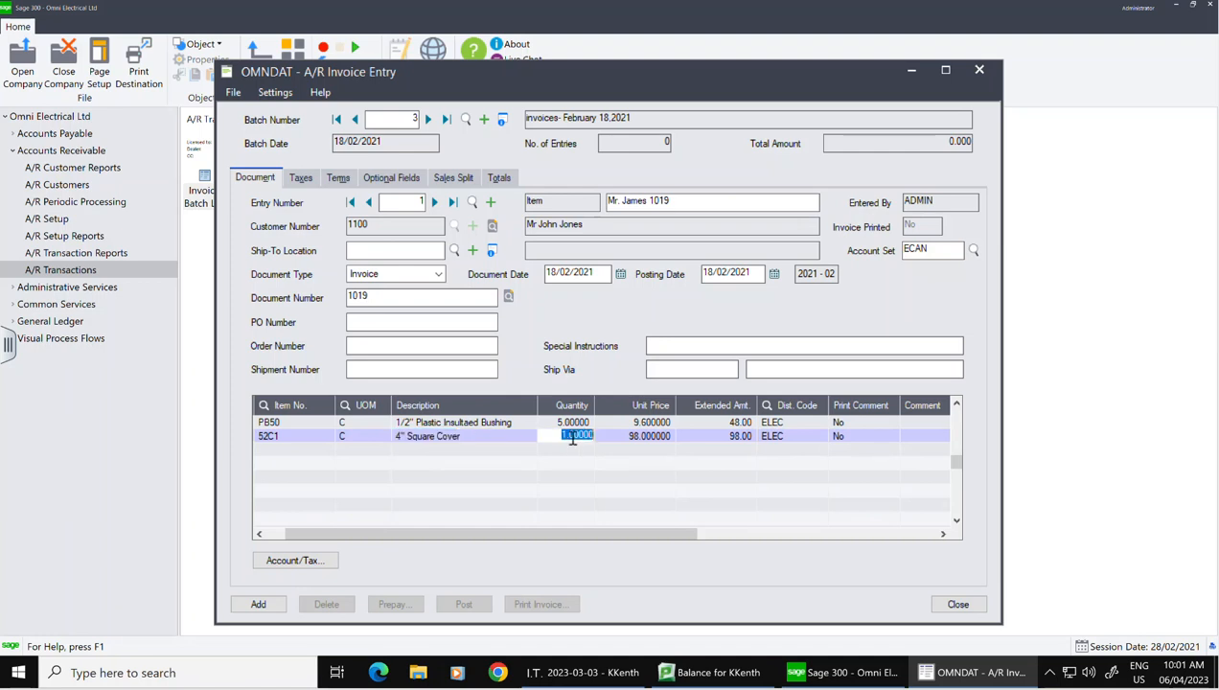
pyautogui.click(572, 438)
pyautogui.write('0')
pyautogui.press('Tab')
pyautogui.press('Tab')
pyautogui.press('Tab')
pyautogui.press('Tab')
pyautogui.press('Tab')
pyautogui.press('Tab')
pyautogui.press('Tab')
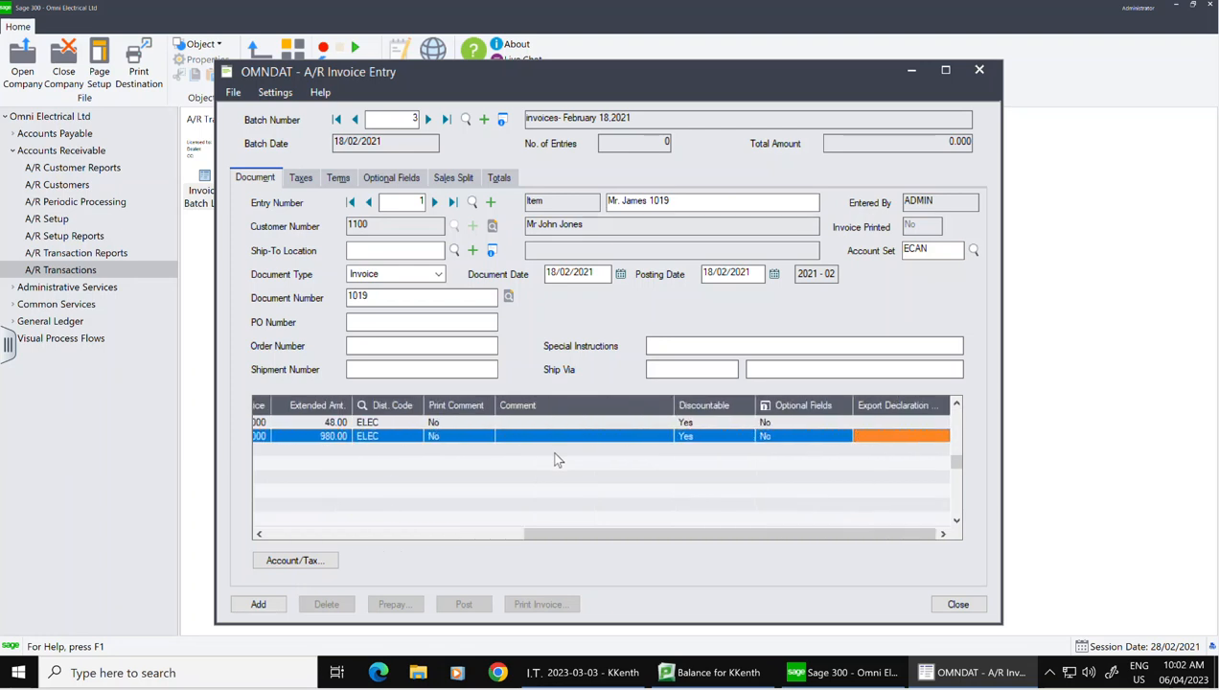
# Step: Add a third line for PB75, 10 at 13.50, and review the 151.19 tax on 1,163.00
pyautogui.press('Tab')
pyautogui.click(324, 456)
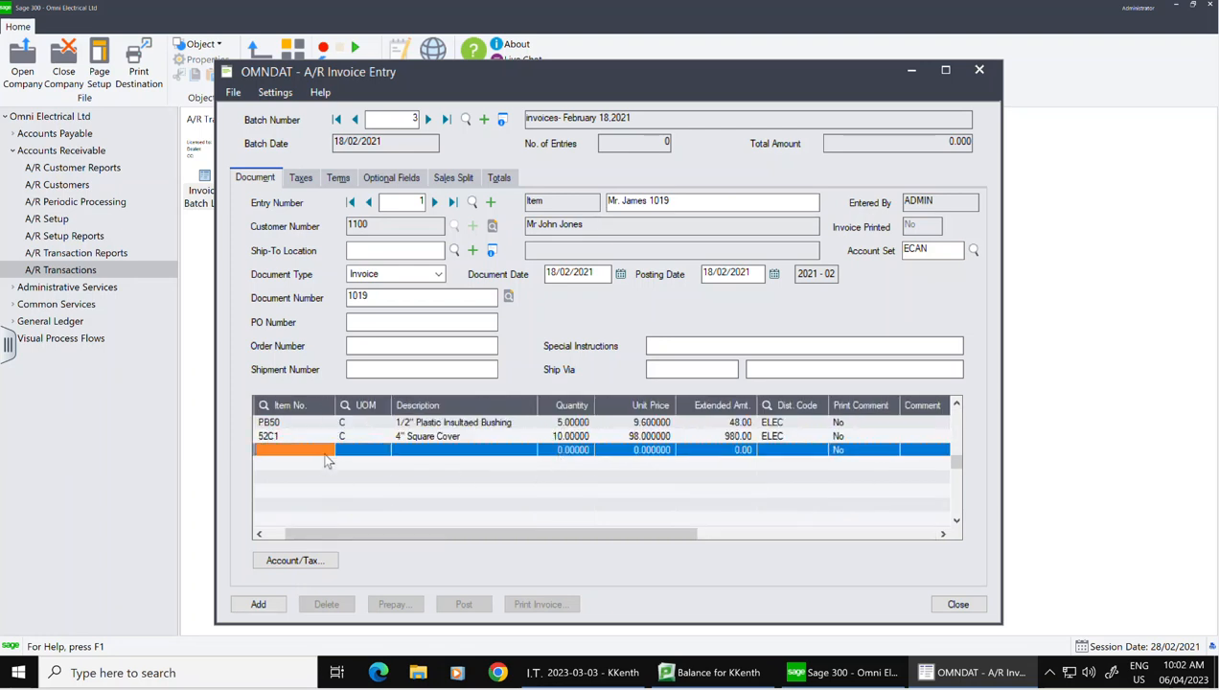
pyautogui.click(325, 450)
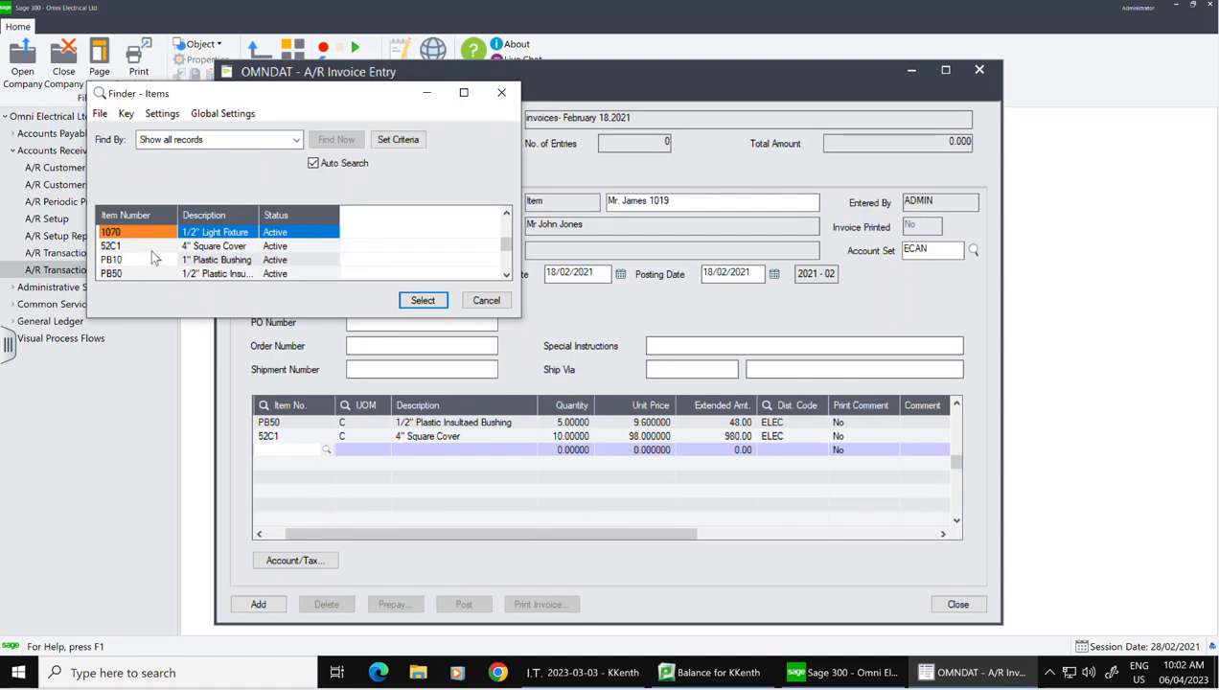
pyautogui.press('Down')
pyautogui.press('Down')
pyautogui.press('Down')
pyautogui.press('Down')
pyautogui.click(424, 300)
pyautogui.press('Tab')
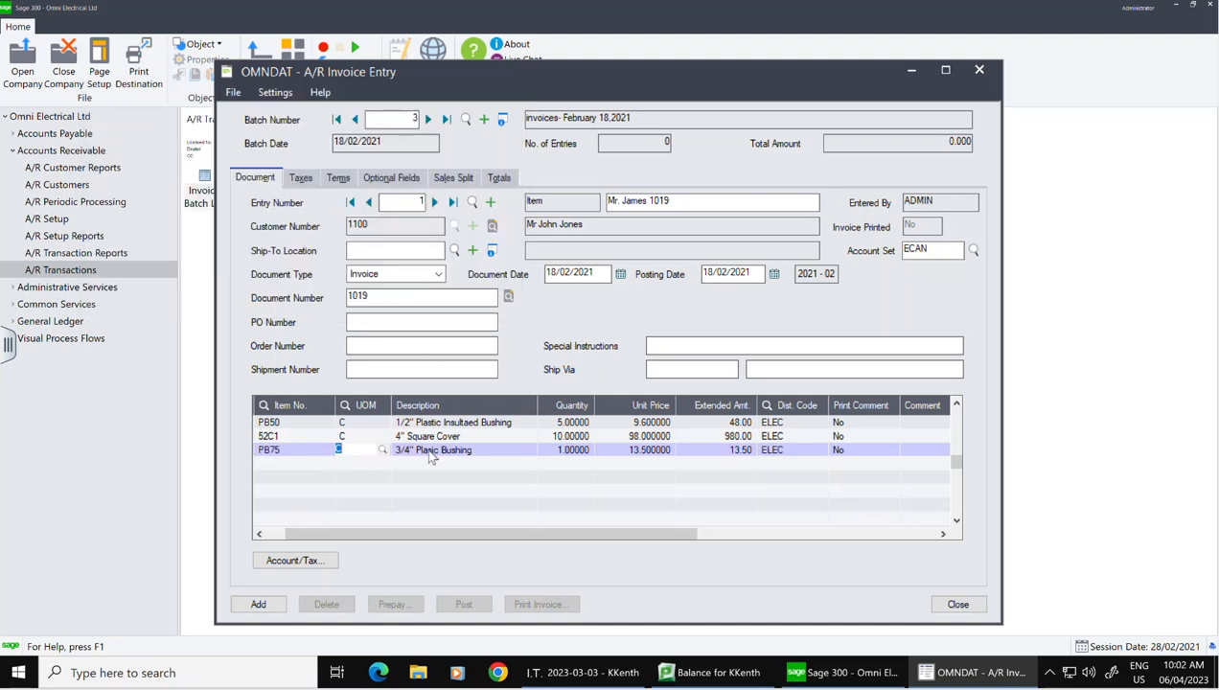
pyautogui.click(593, 450)
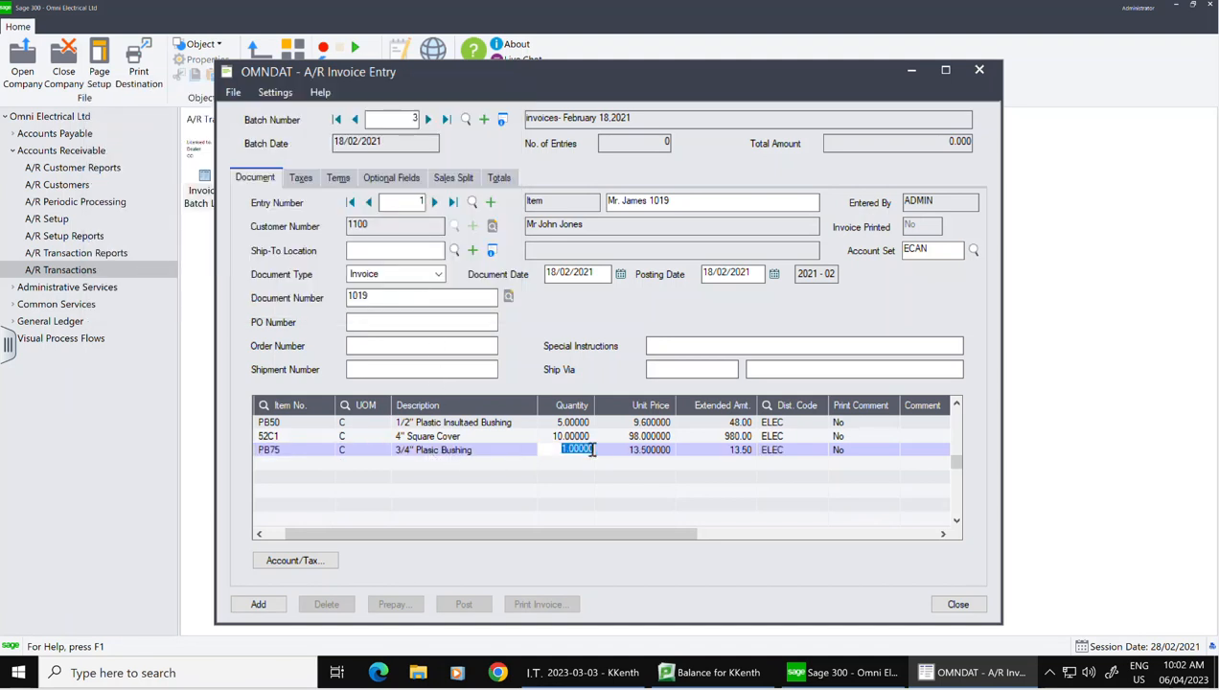
pyautogui.write('10')
pyautogui.press('Tab')
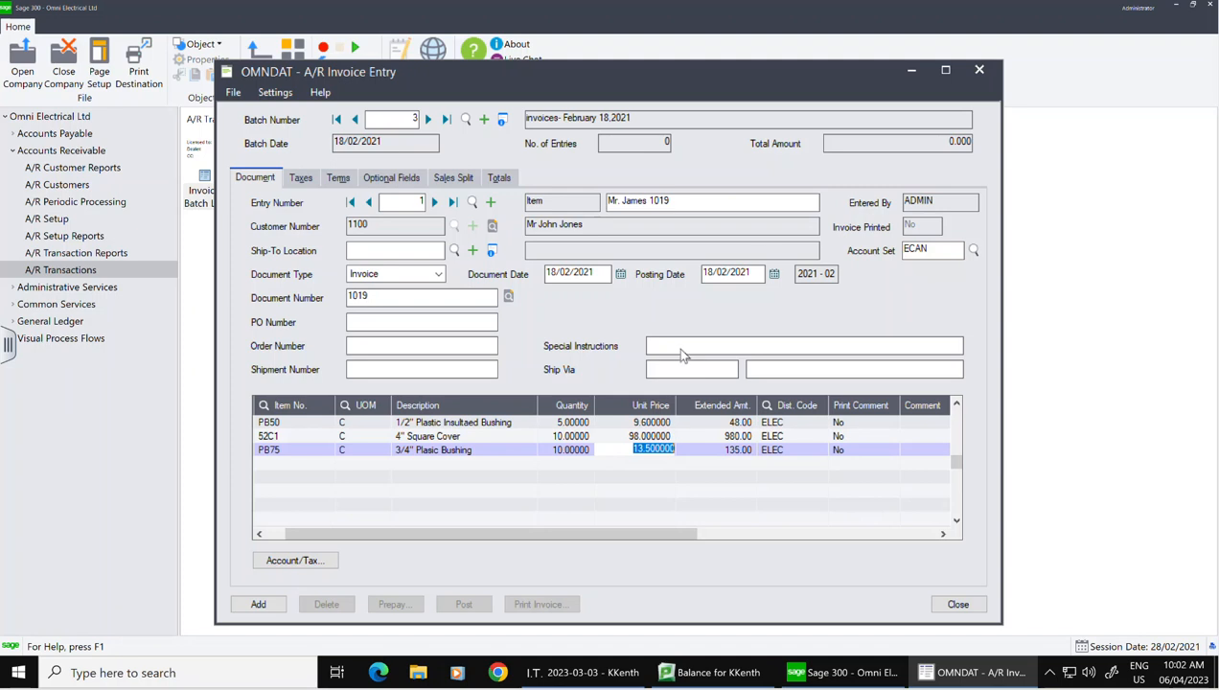
pyautogui.press('Tab')
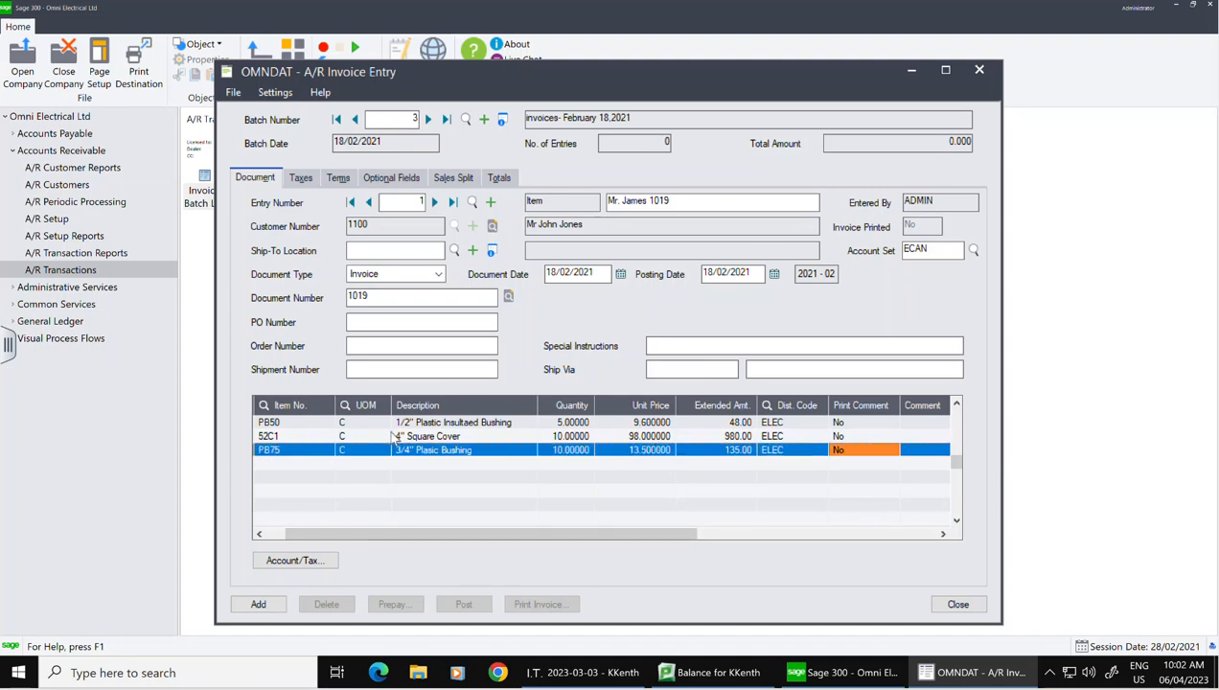
pyautogui.click(300, 178)
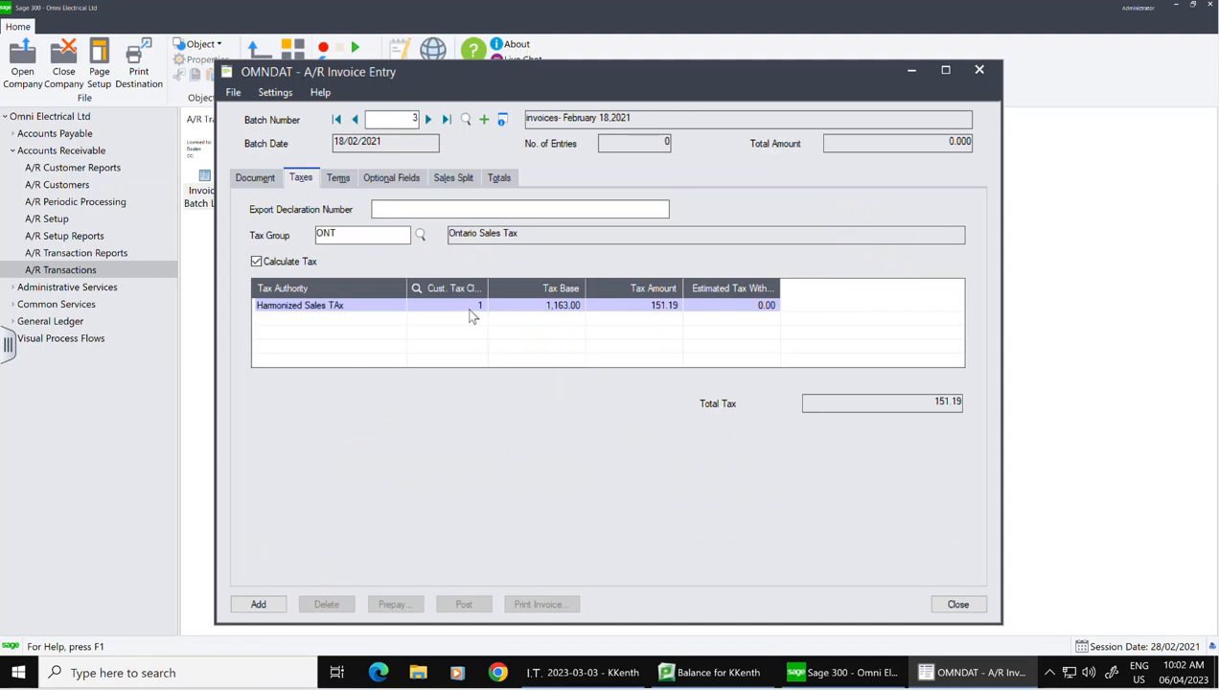
# Step: Review the terms and change salesperson JS's sales split share to 50%
pyautogui.click(338, 179)
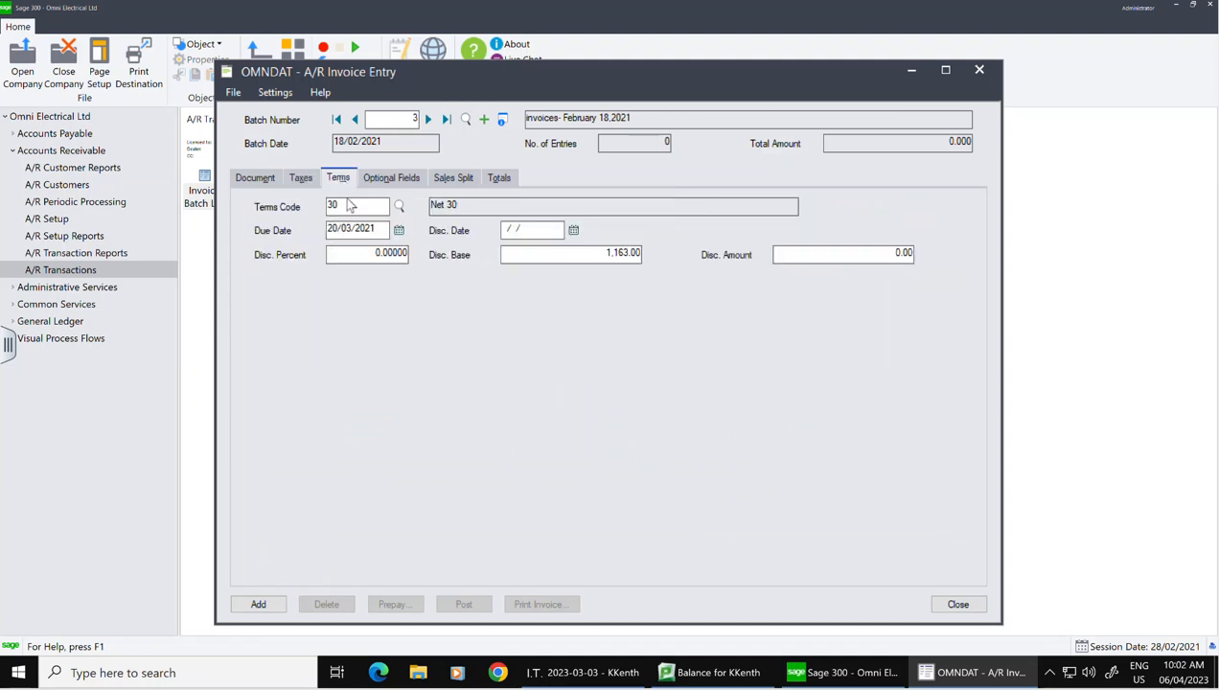
pyautogui.click(464, 179)
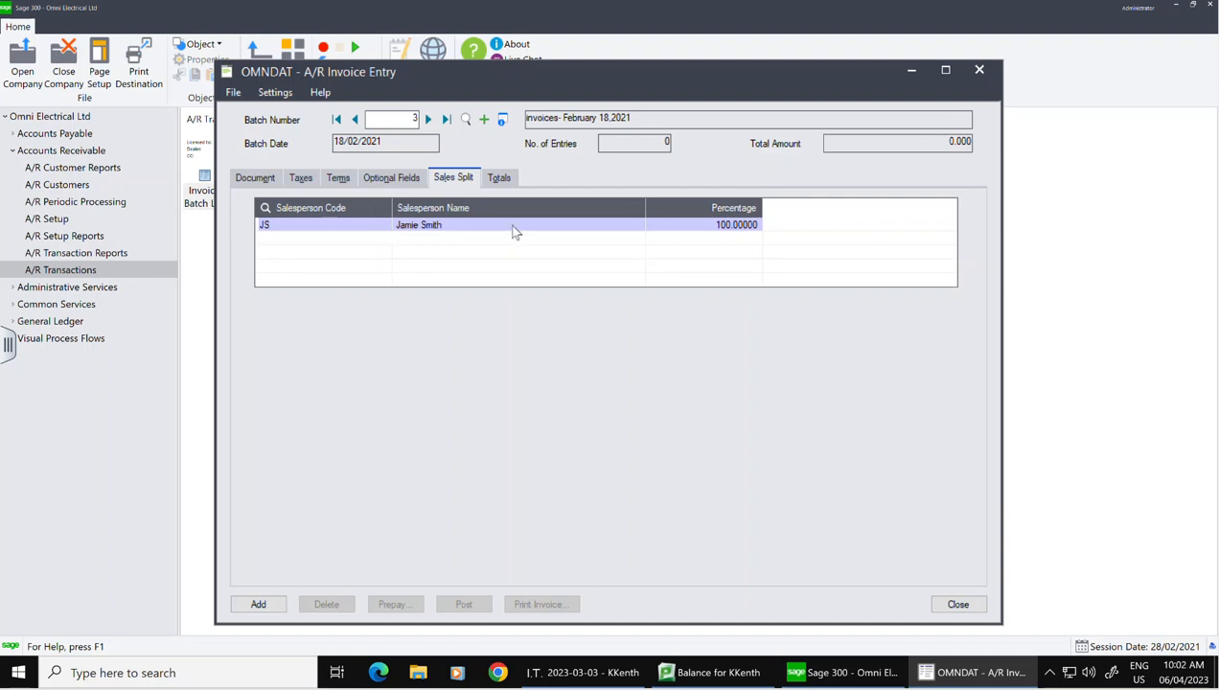
pyautogui.click(712, 228)
pyautogui.click(712, 226)
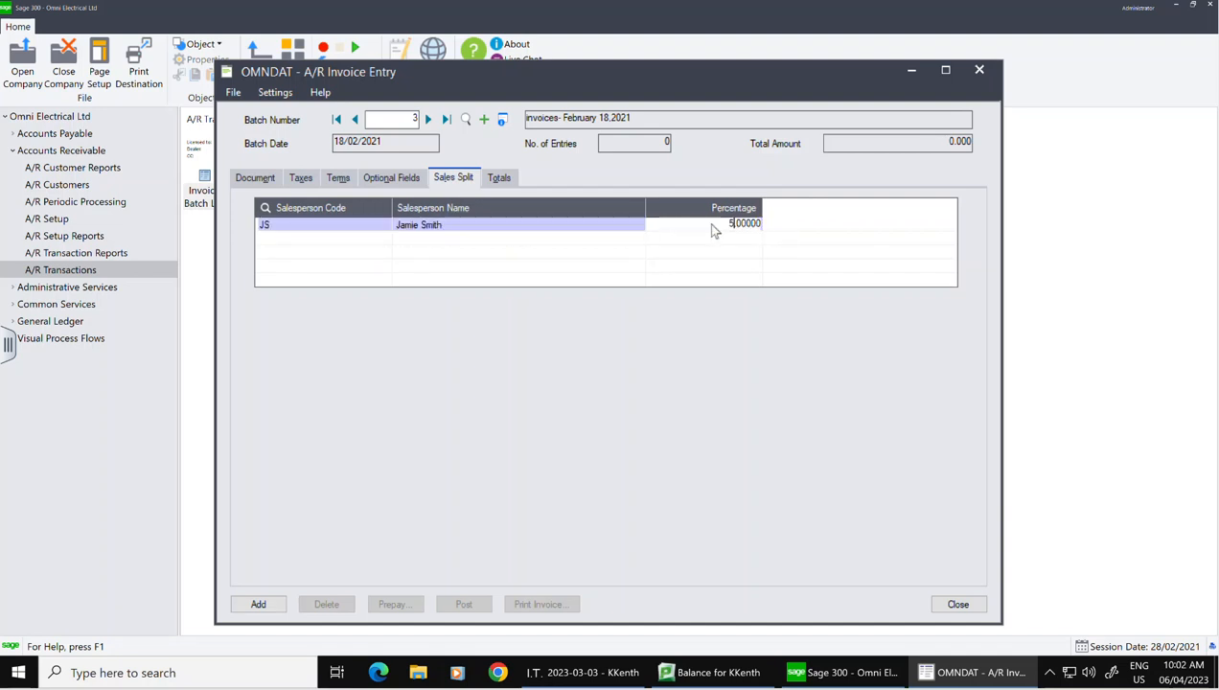
pyautogui.write('50')
pyautogui.press('Tab')
pyautogui.press('Tab')
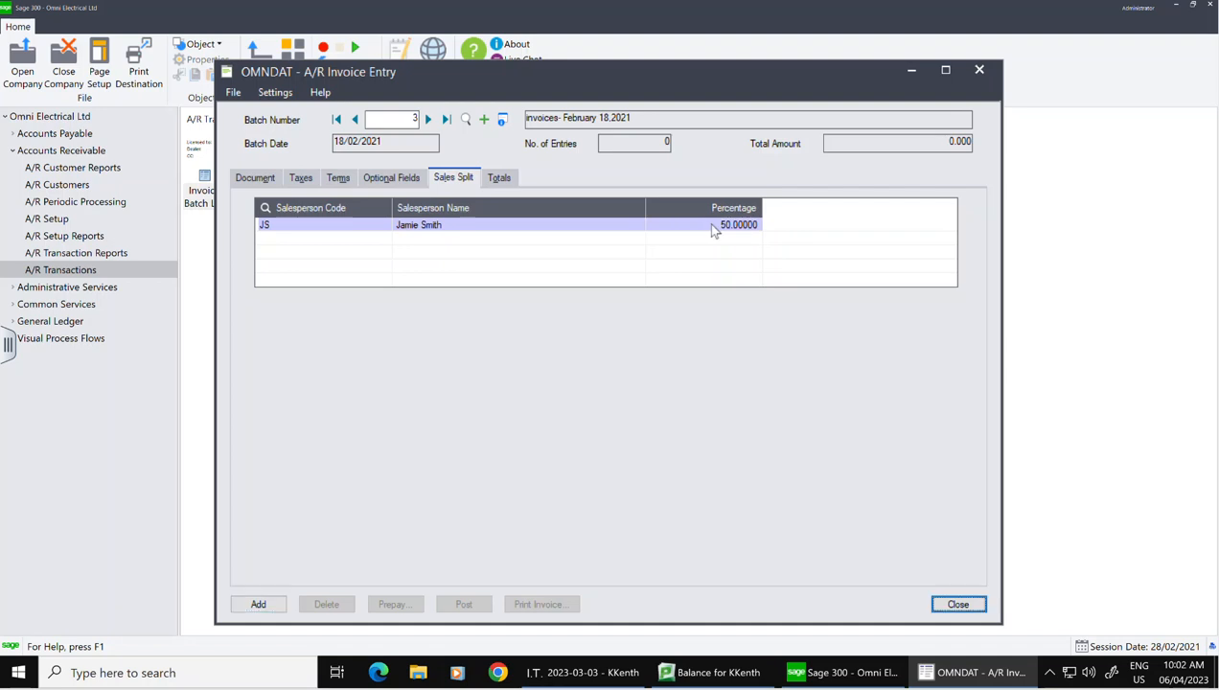
pyautogui.click(719, 228)
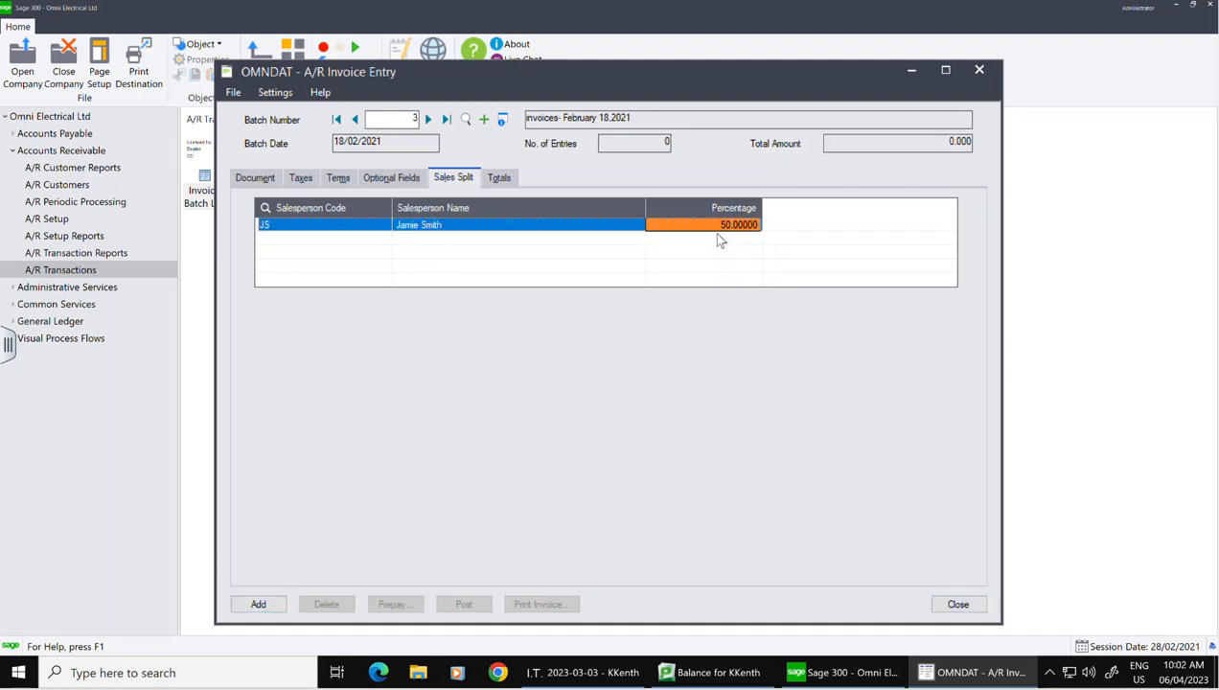
# Step: Add salesperson AB with a 50% share and confirm the 1,314.19 amount due
pyautogui.click(721, 240)
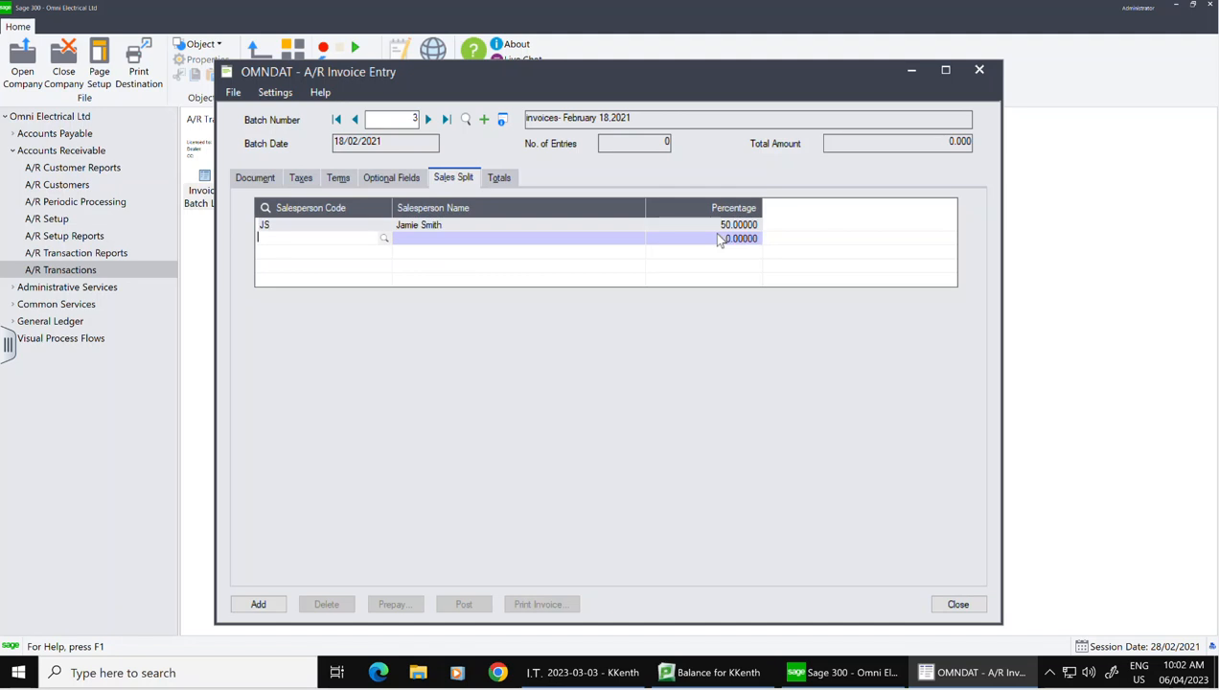
pyautogui.click(384, 240)
pyautogui.click(417, 303)
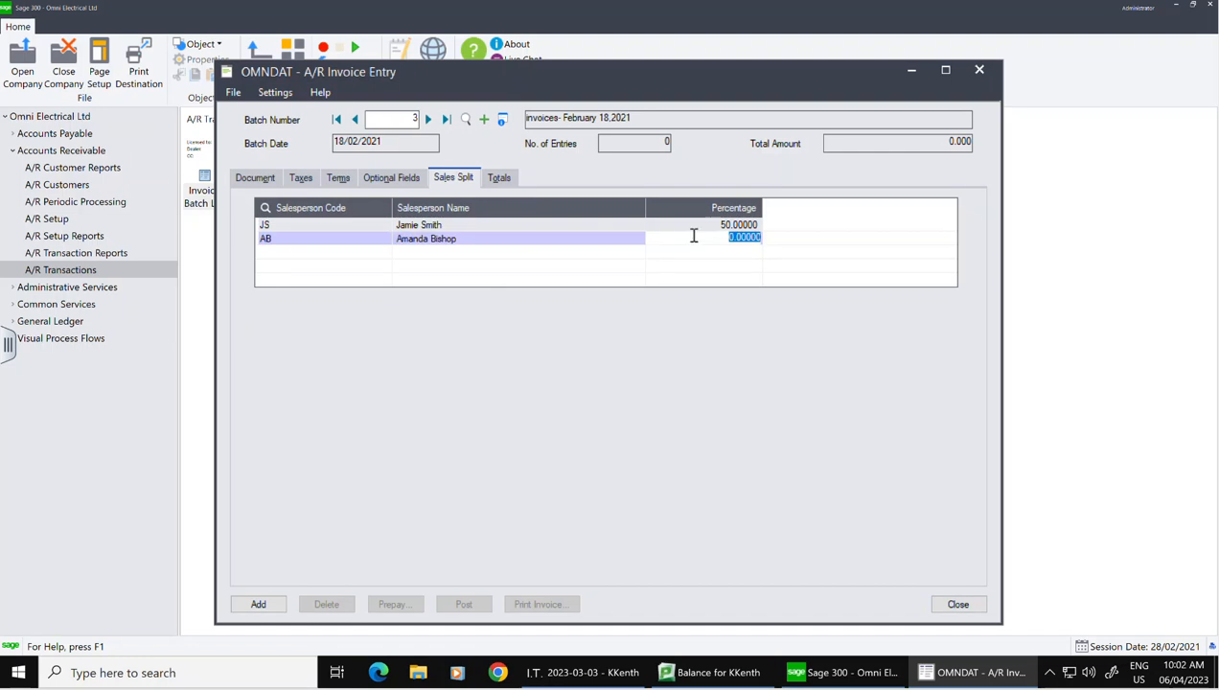
pyautogui.write('50')
pyautogui.click(499, 180)
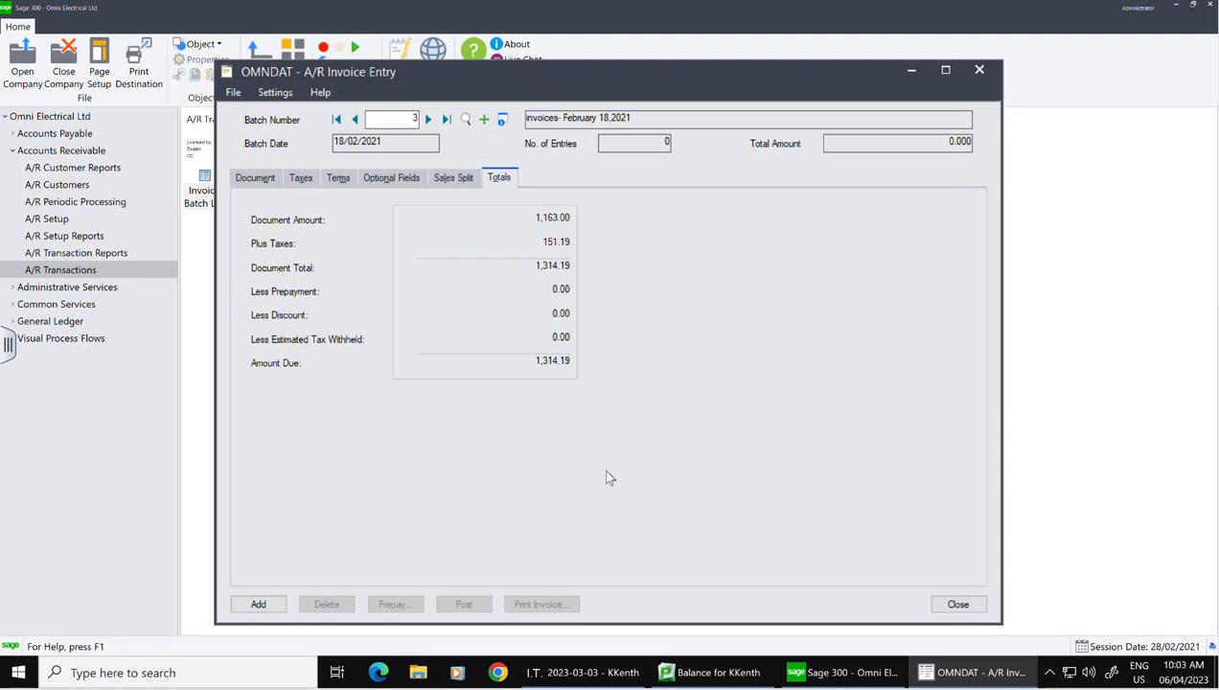
pyautogui.click(251, 181)
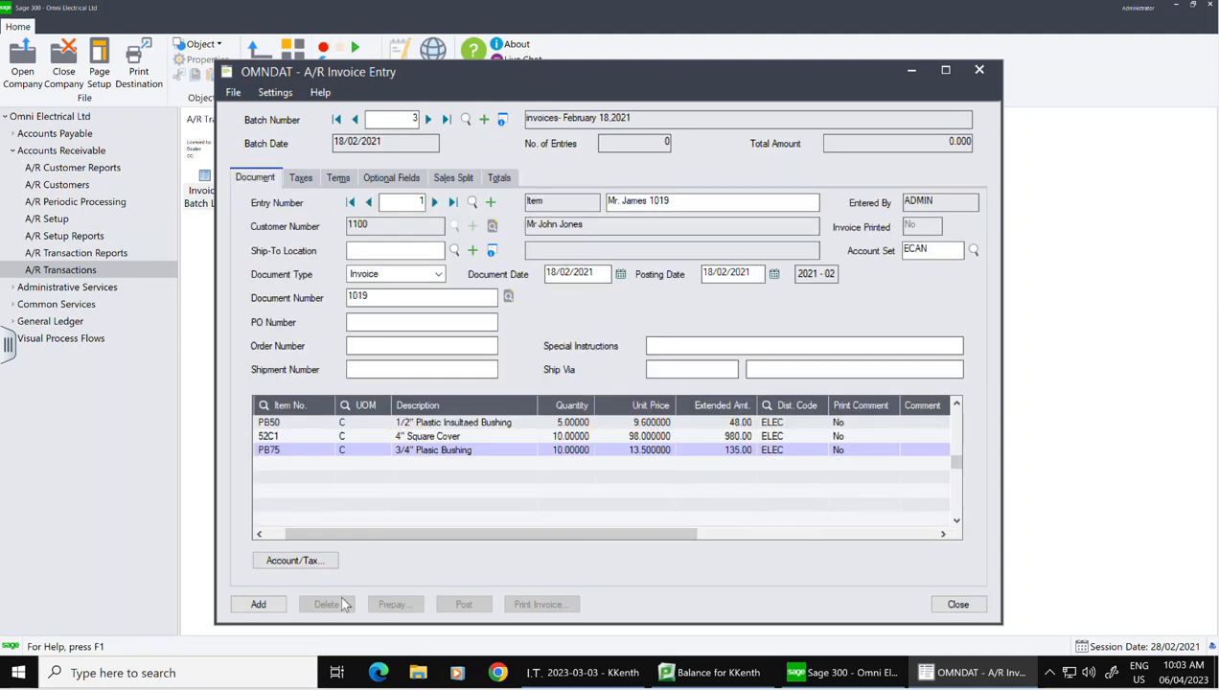
# Step: Save invoice 1019 and start a new entry described 'LAng Machinery 1020' for customer 1120
pyautogui.click(268, 604)
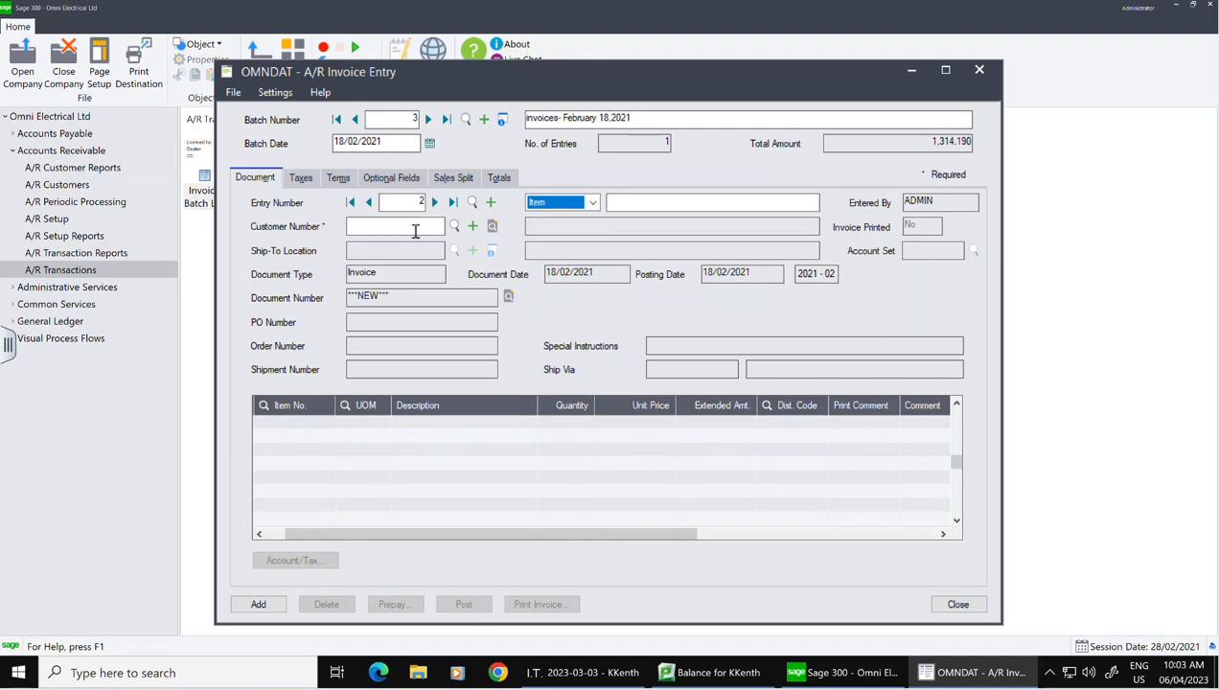
pyautogui.click(632, 200)
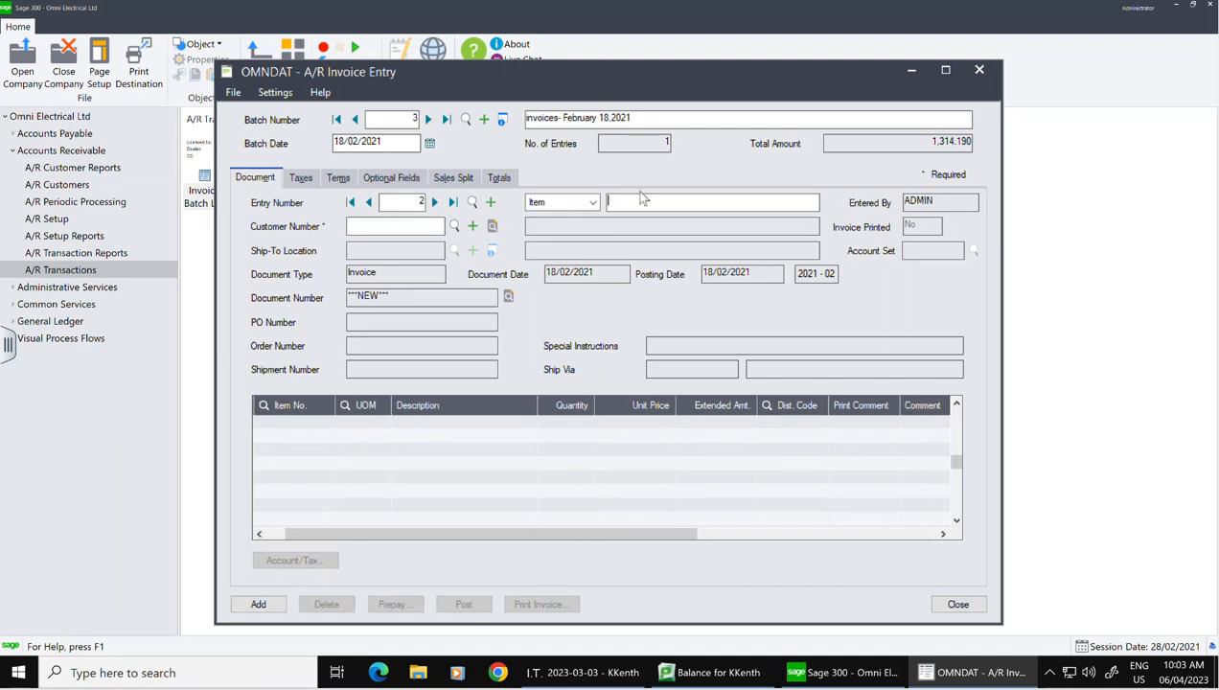
pyautogui.write('LAng Machinery 1020')
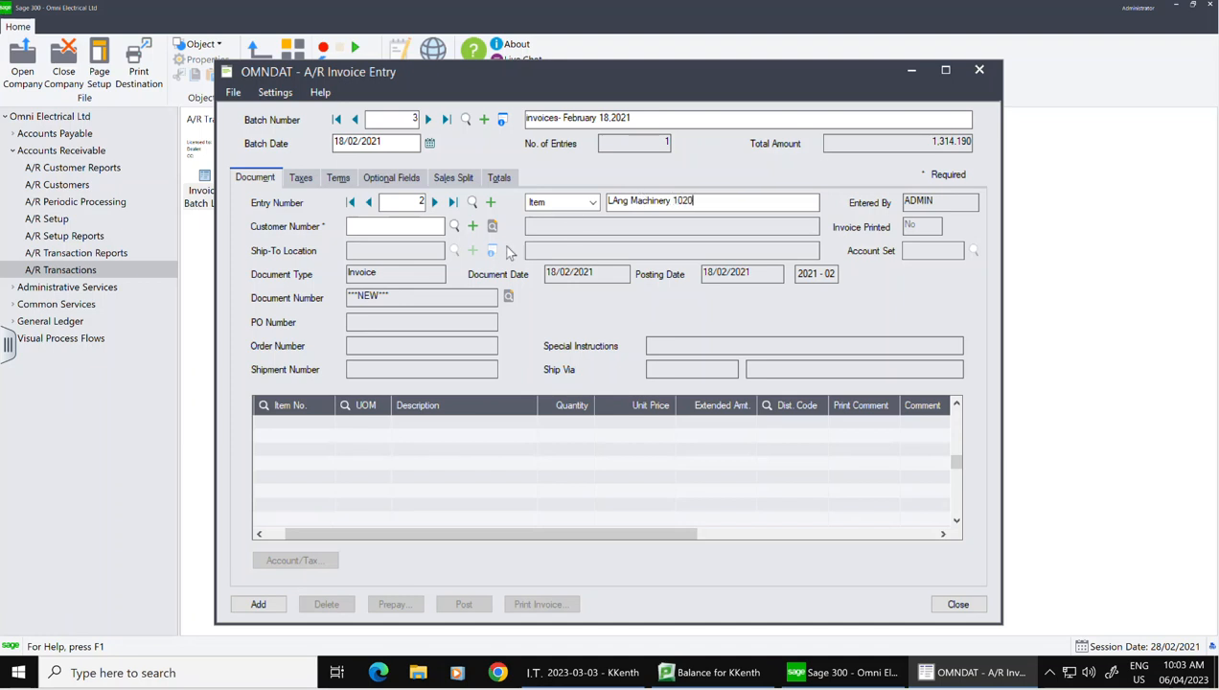
pyautogui.click(373, 230)
pyautogui.write('1120')
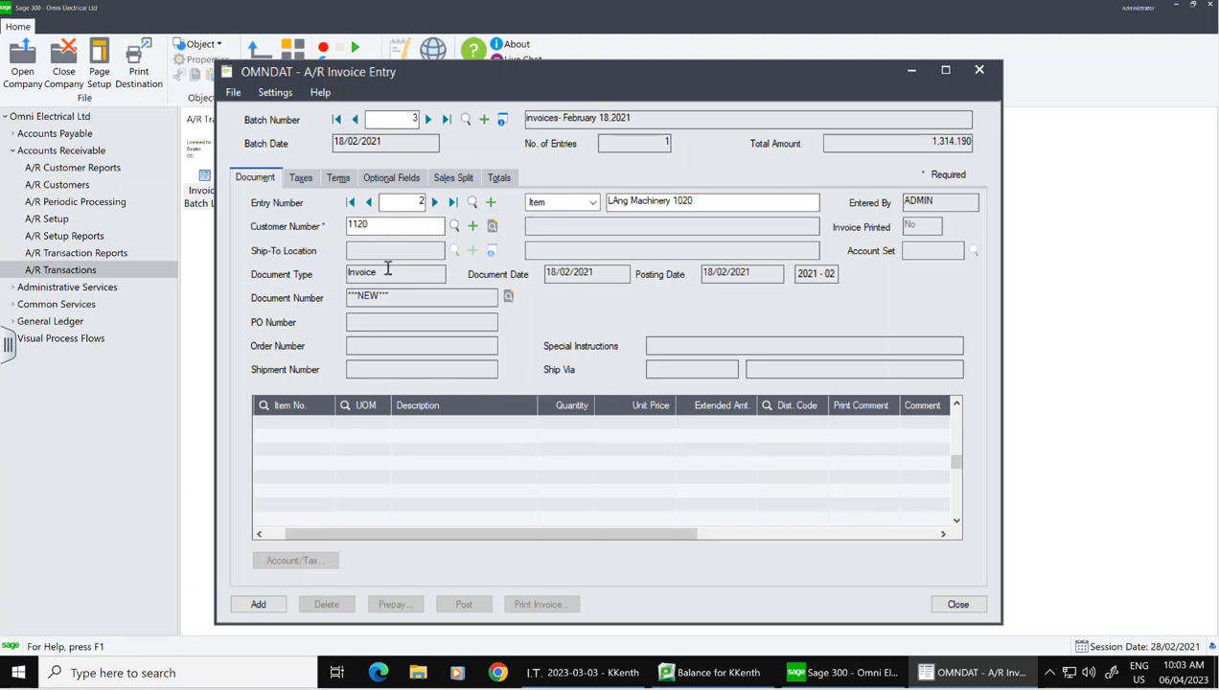
pyautogui.press('Tab')
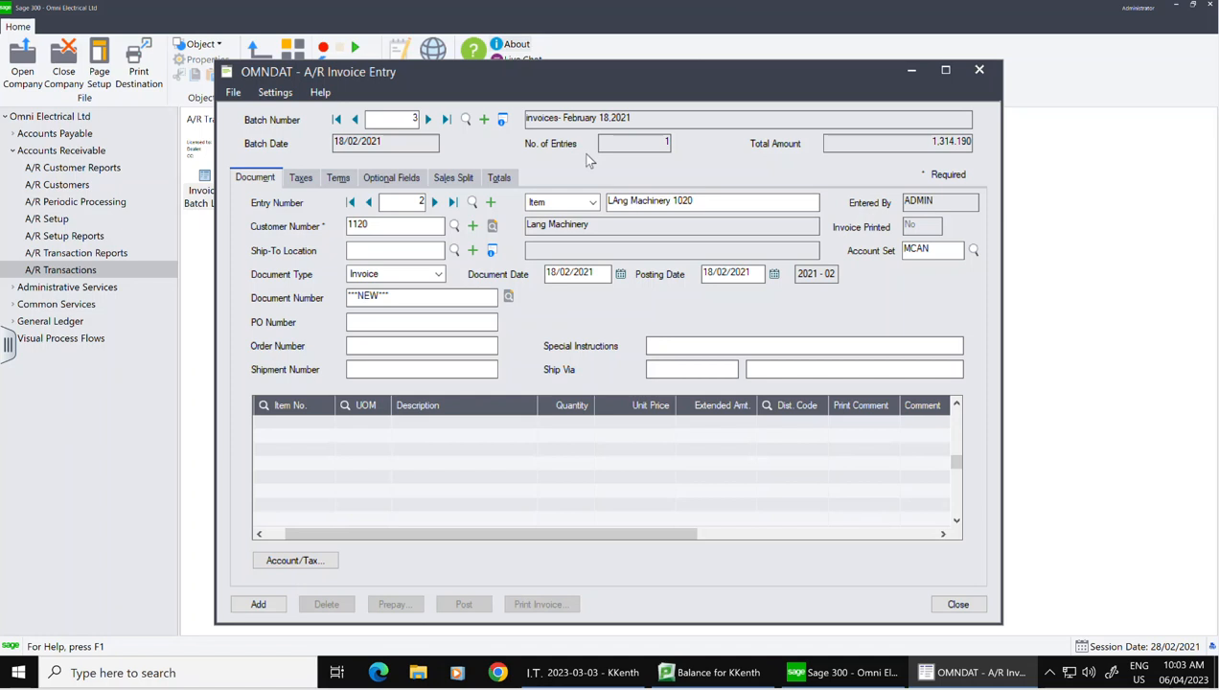
# Step: Keep the document date 18/02/2021 and set document number 1020 and PO number 20411
pyautogui.click(620, 274)
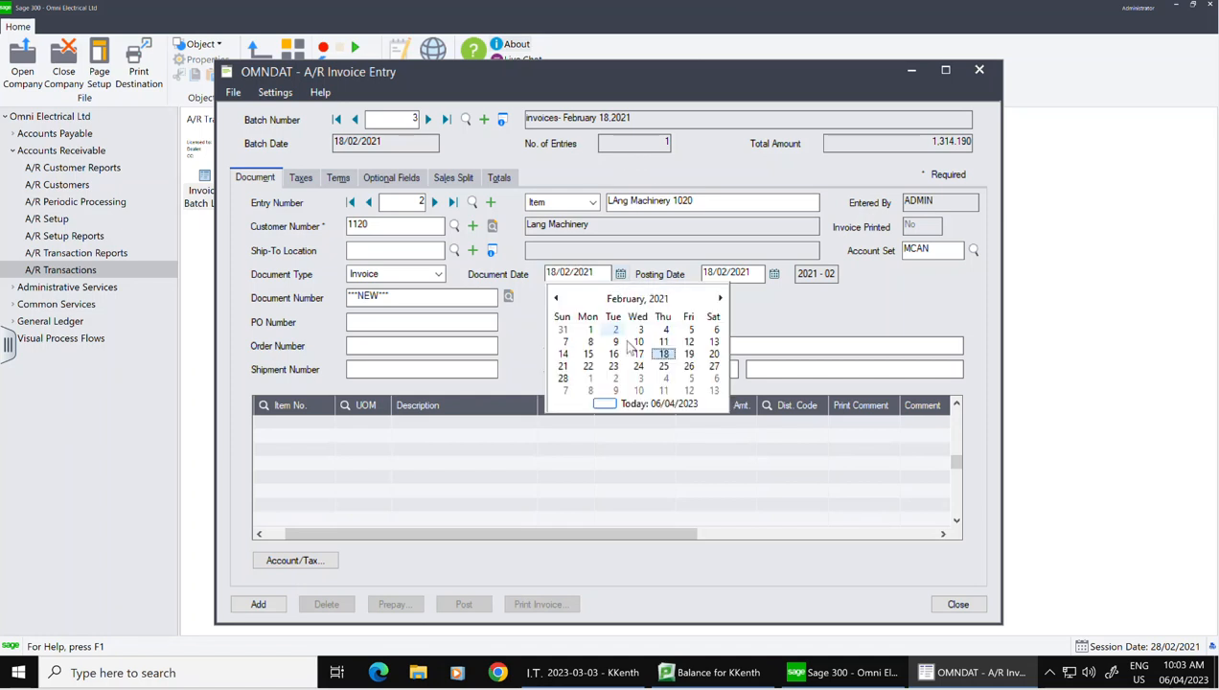
pyautogui.click(672, 359)
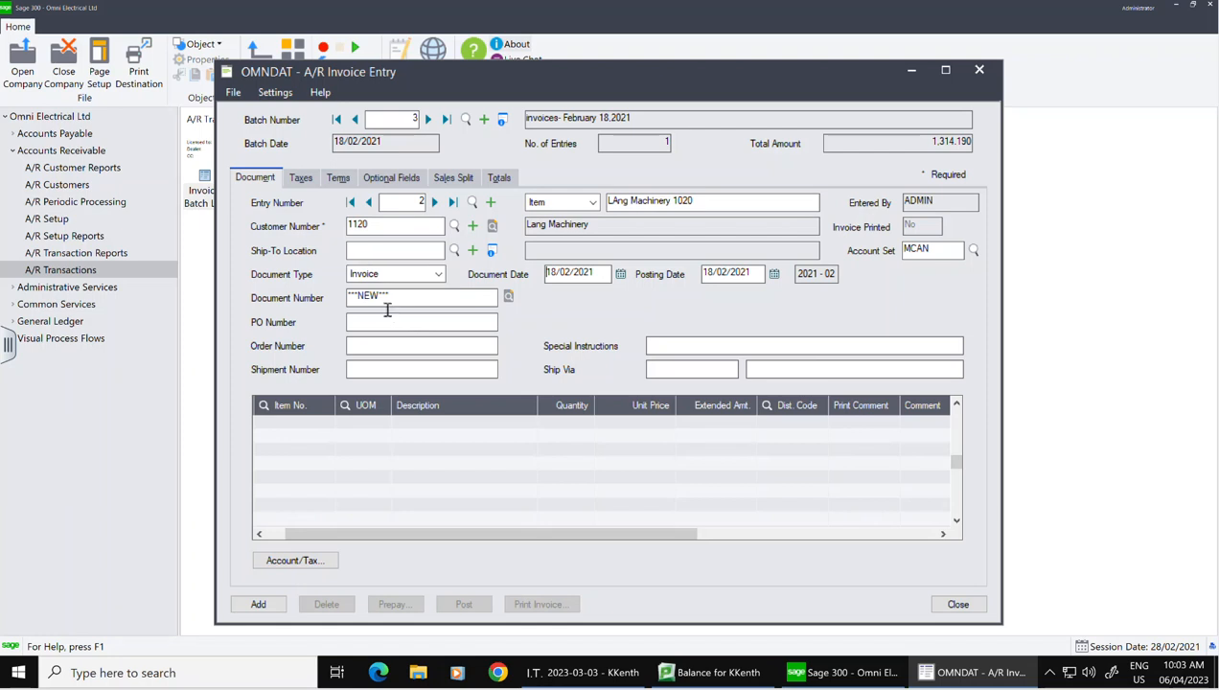
pyautogui.click(361, 298)
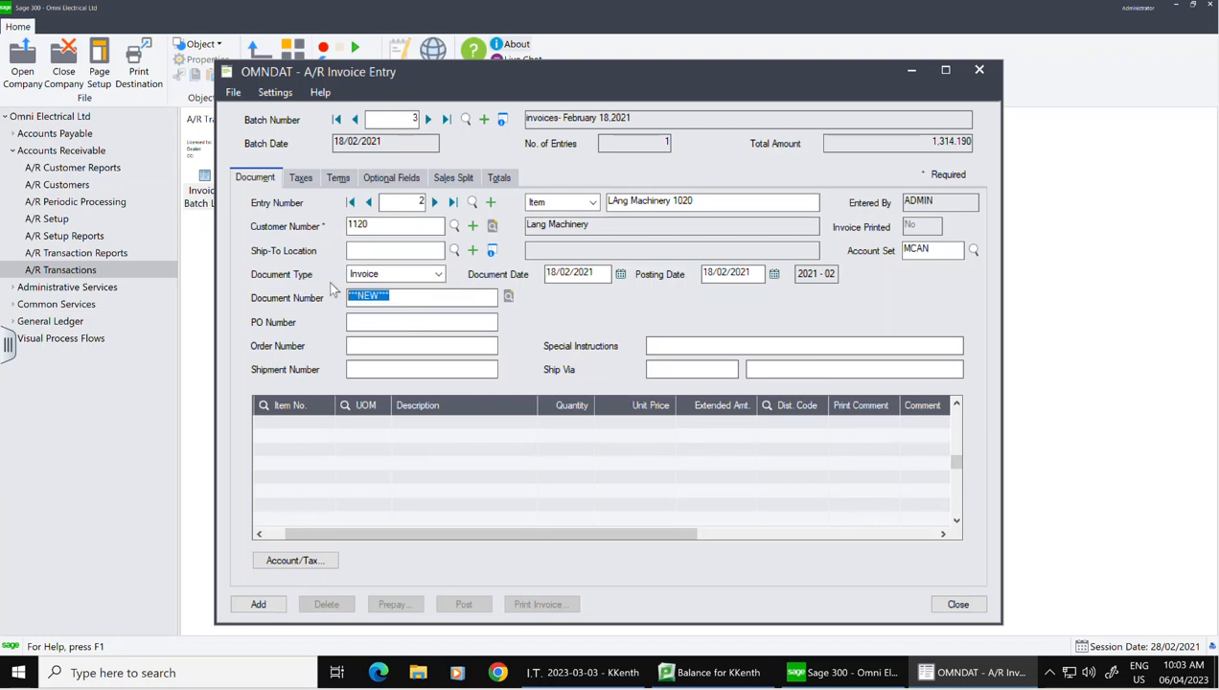
pyautogui.write('1020')
pyautogui.click(408, 317)
pyautogui.write('20411')
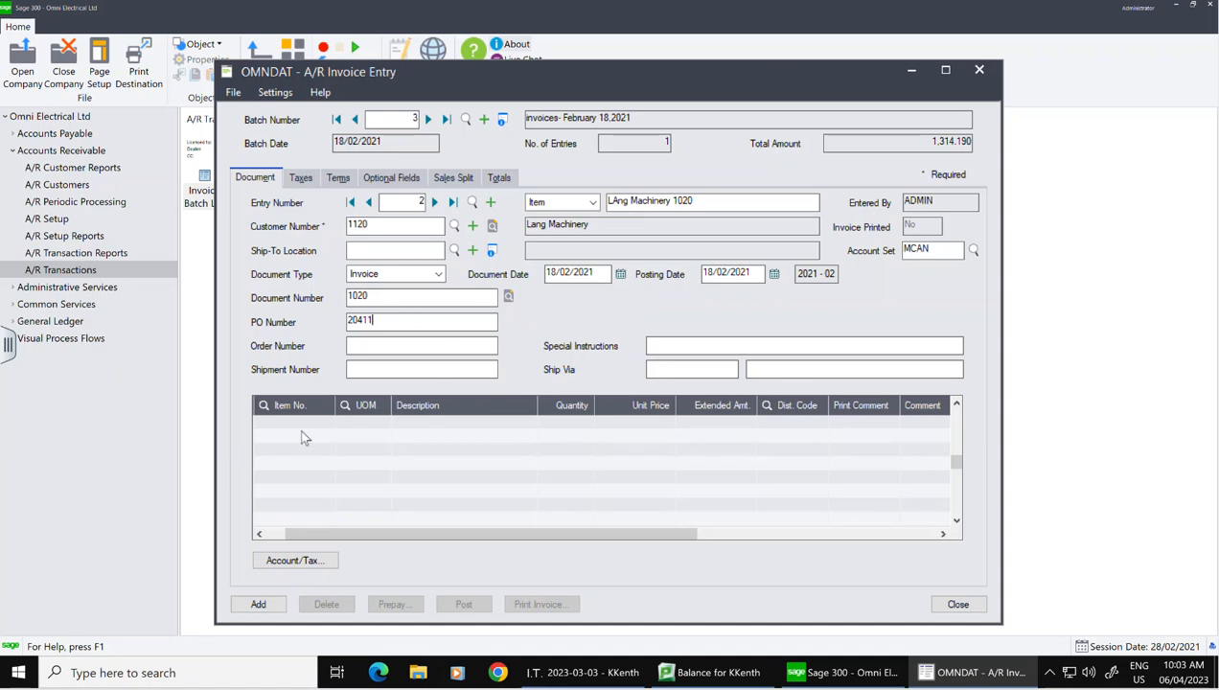
pyautogui.click(325, 423)
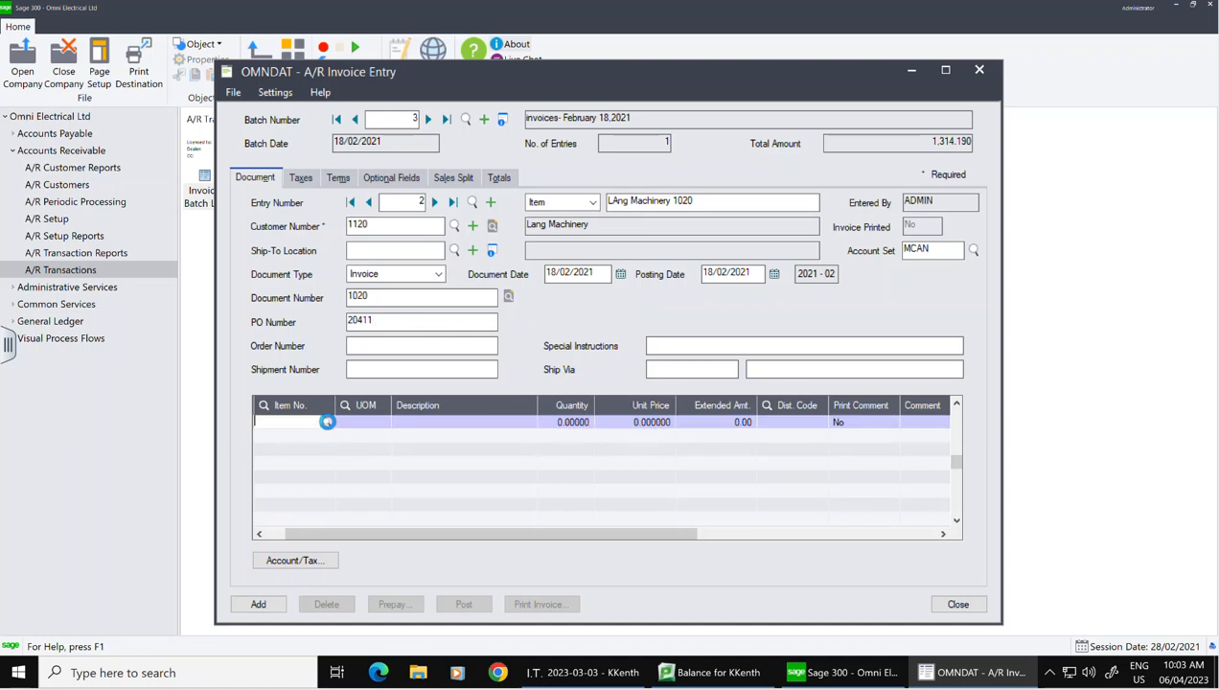
# Step: Add a Punch Press (PN26) detail line at 8,900.00 to invoice 1020
pyautogui.click(325, 420)
pyautogui.click(136, 261)
pyautogui.press('Down')
pyautogui.press('Down')
pyautogui.press('Down')
pyautogui.press('Down')
pyautogui.press('Down')
pyautogui.press('Up')
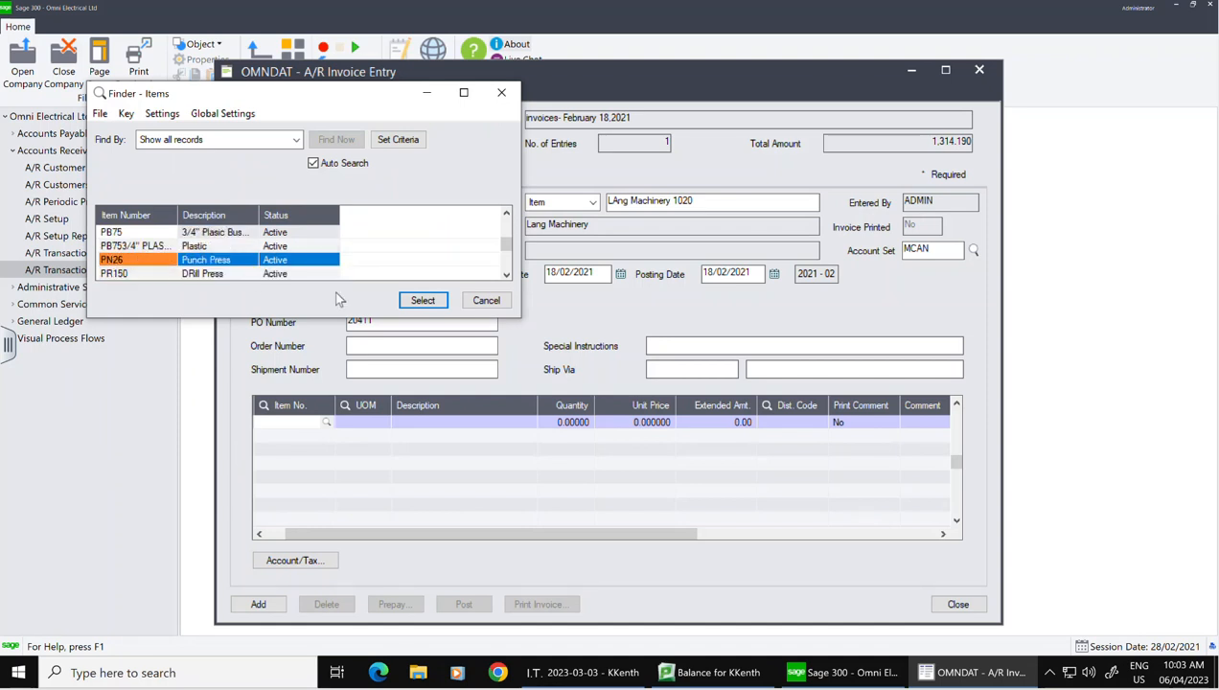
pyautogui.click(422, 300)
pyautogui.press('Tab')
pyautogui.click(576, 422)
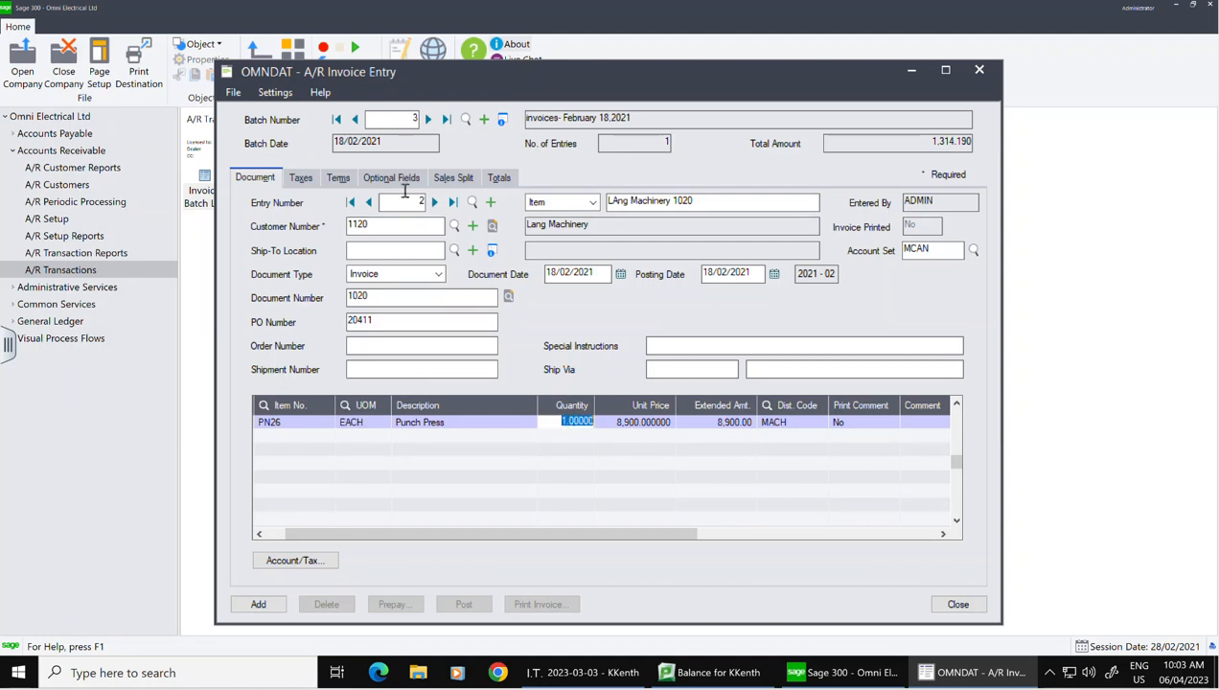
# Step: Review the invoice's taxes (1,157.00), terms, sales split and totals (9,879.00 due)
pyautogui.click(301, 178)
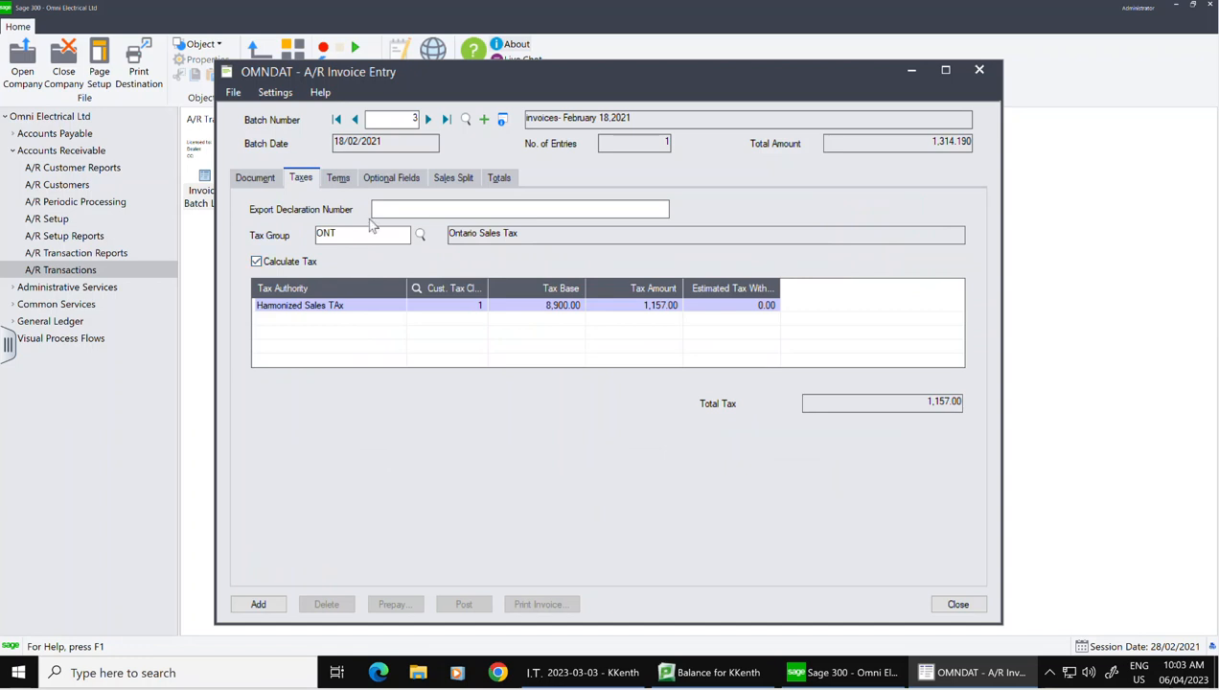
pyautogui.click(338, 182)
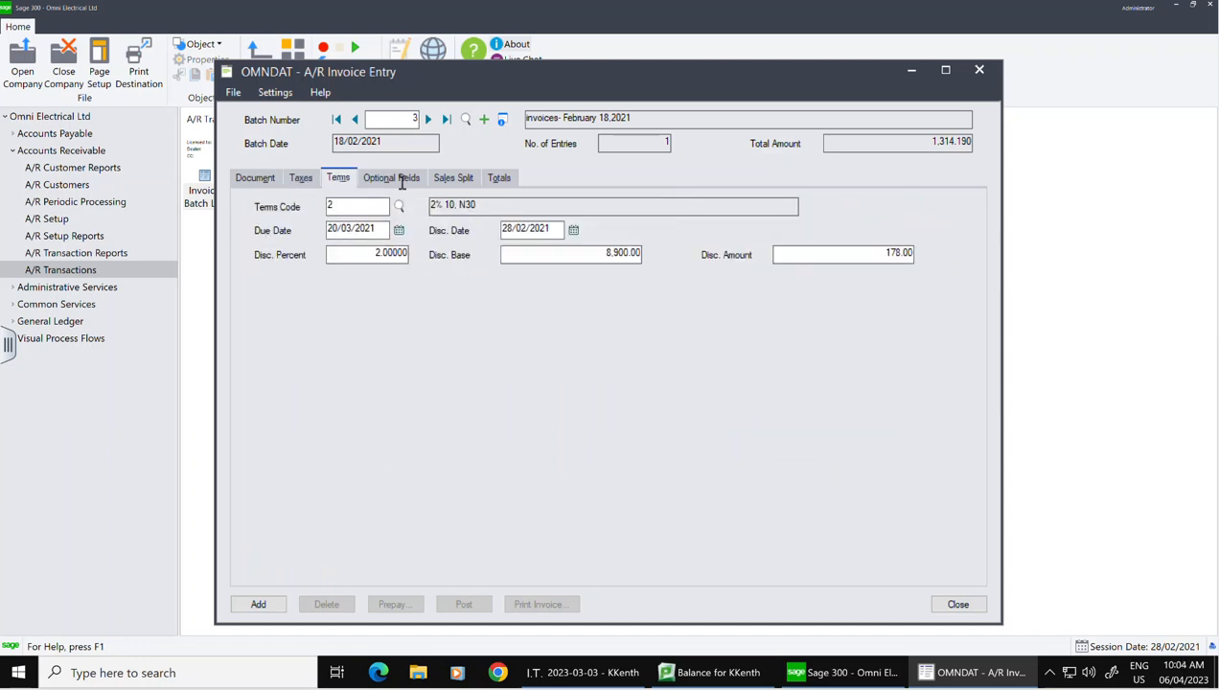
pyautogui.click(455, 182)
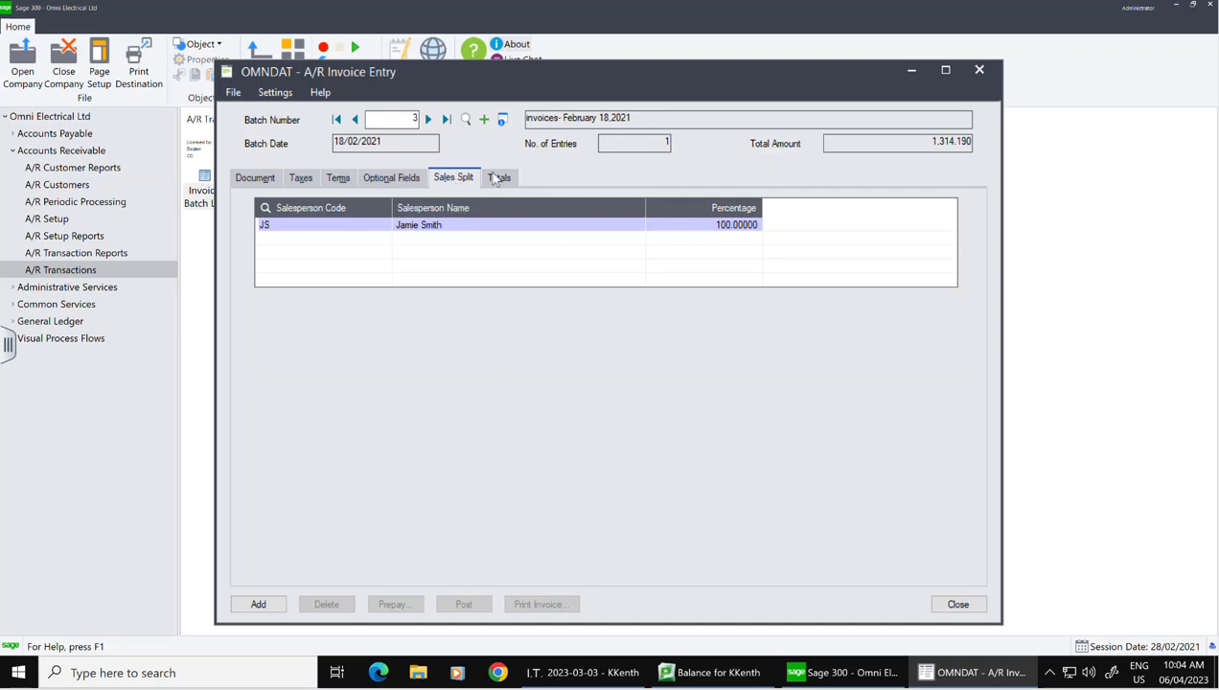
pyautogui.click(498, 179)
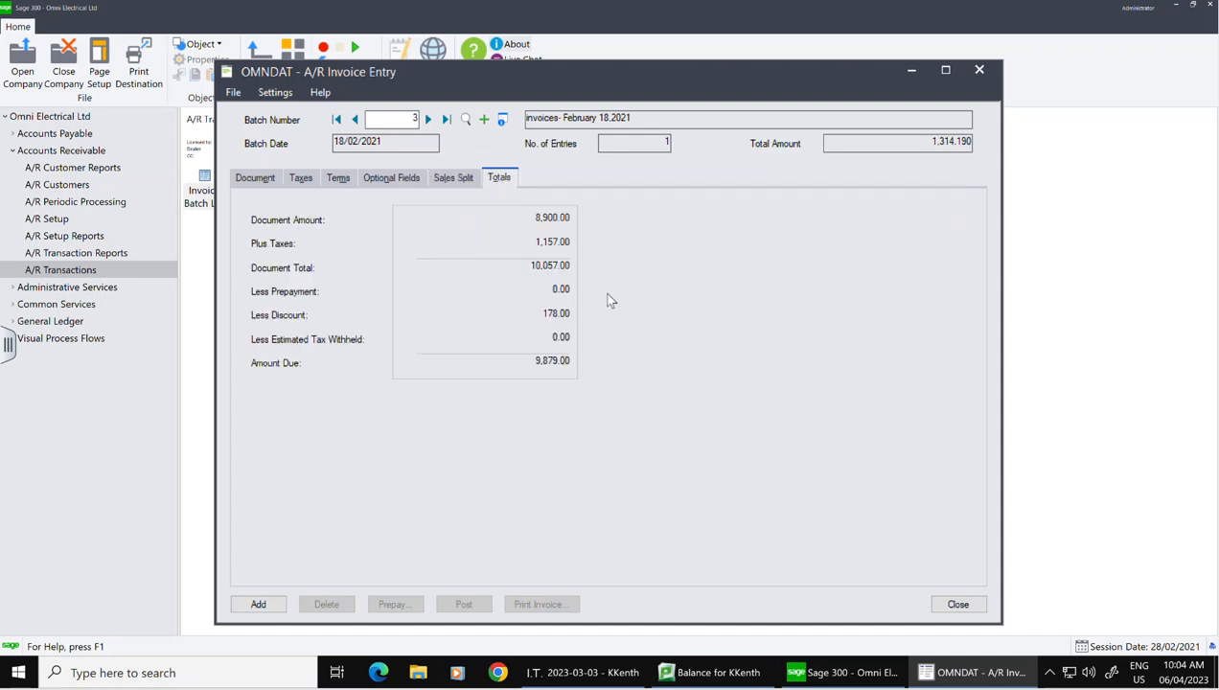
pyautogui.click(245, 181)
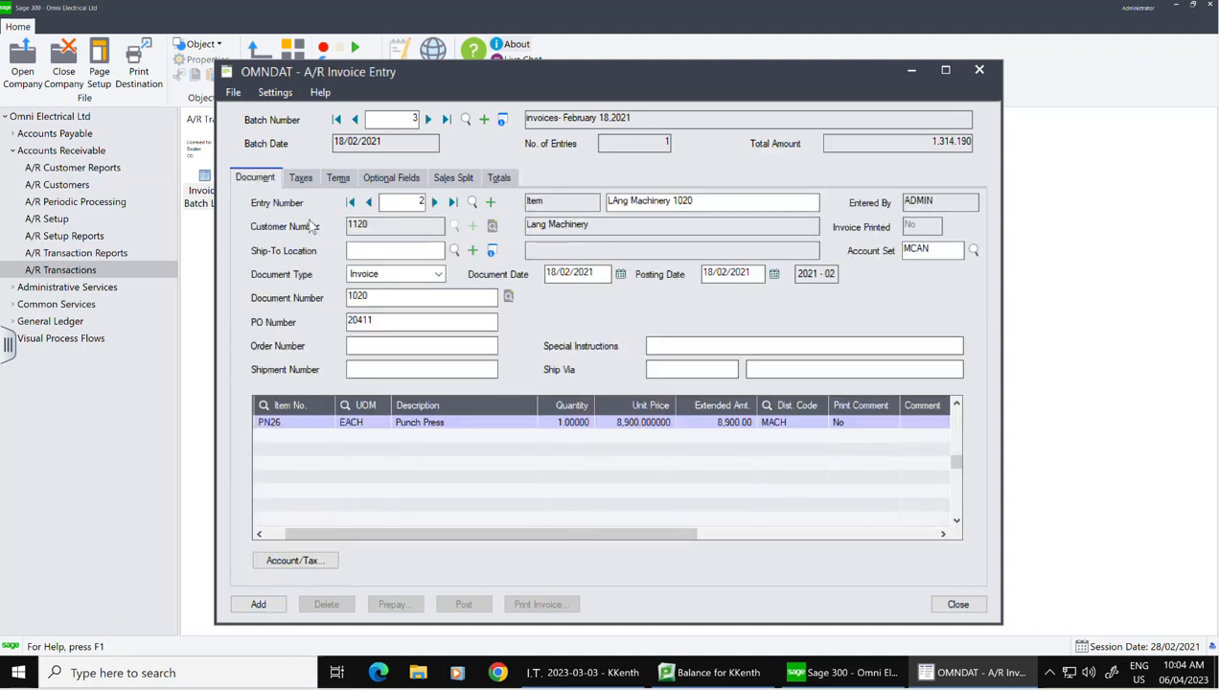
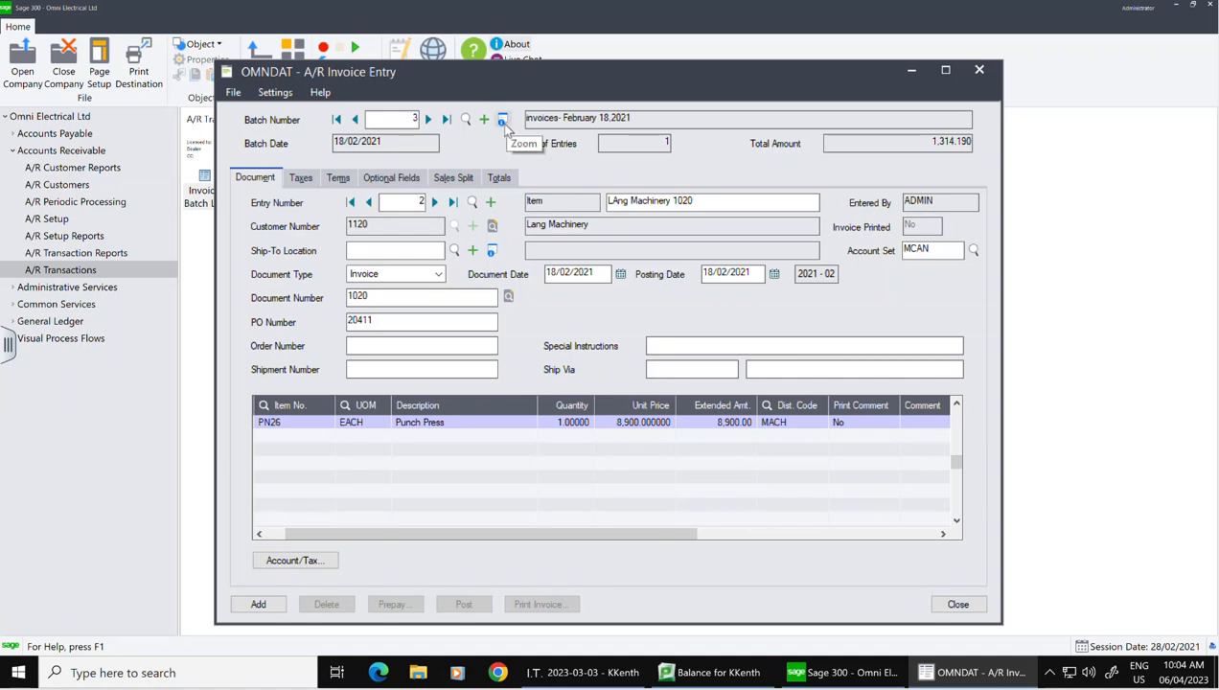
# Step: Add invoice 1020 for the punch press to batch 3 and clear the credit check warning
pyautogui.click(270, 609)
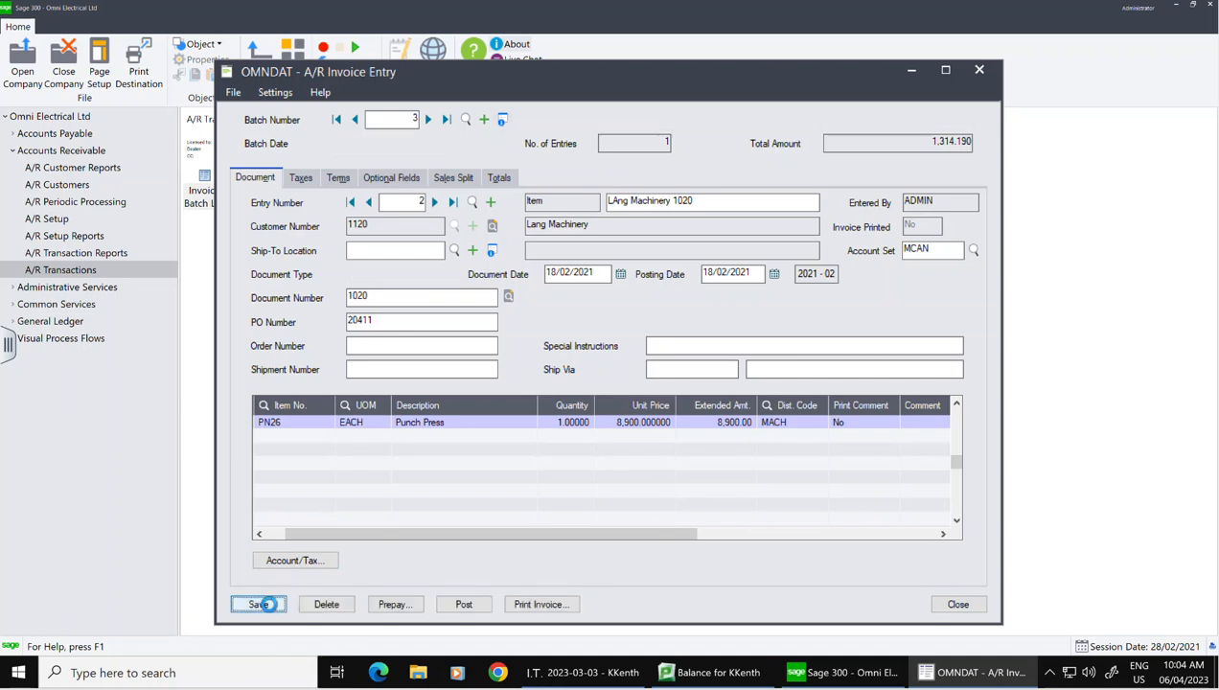
pyautogui.click(714, 502)
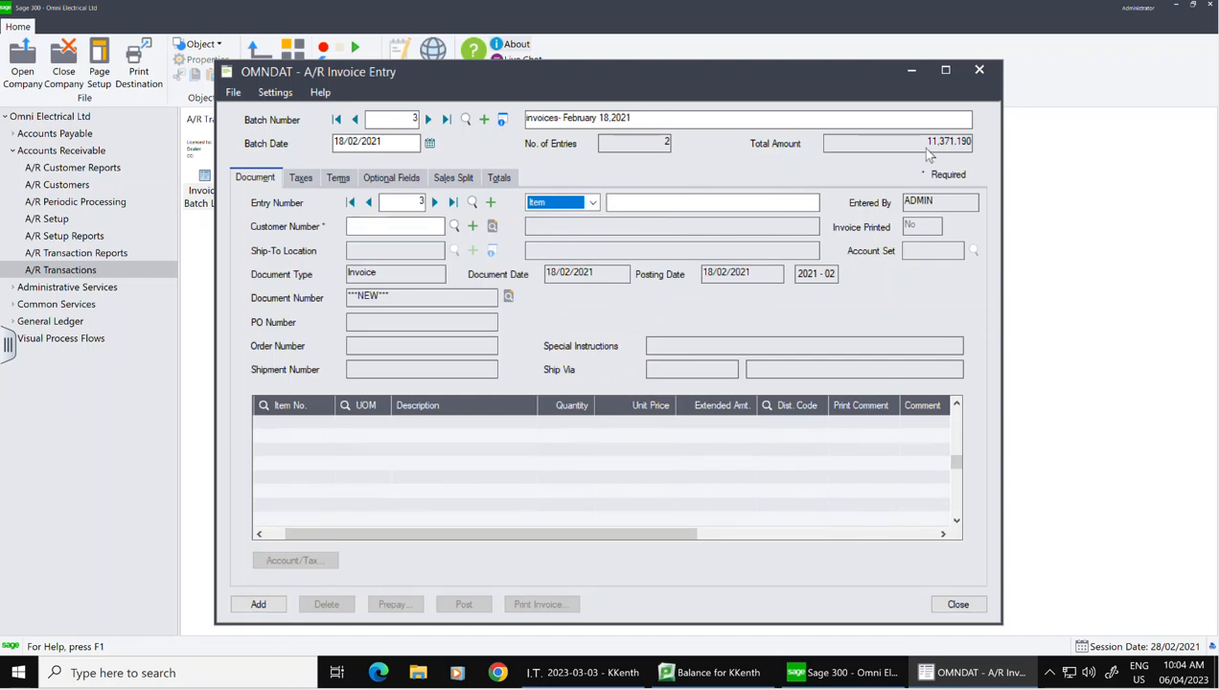
# Step: Check batch 3's information (2 entries, 11,371.19) and close the A/R Invoice Entry window
pyautogui.click(503, 121)
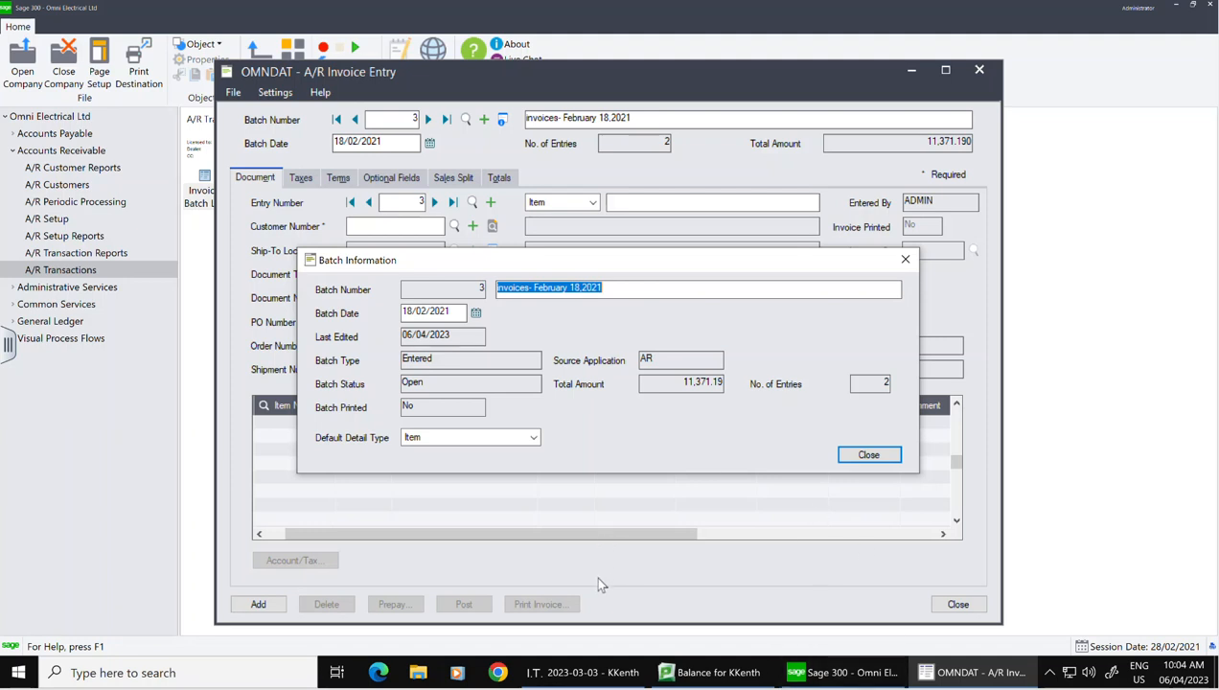
pyautogui.click(868, 455)
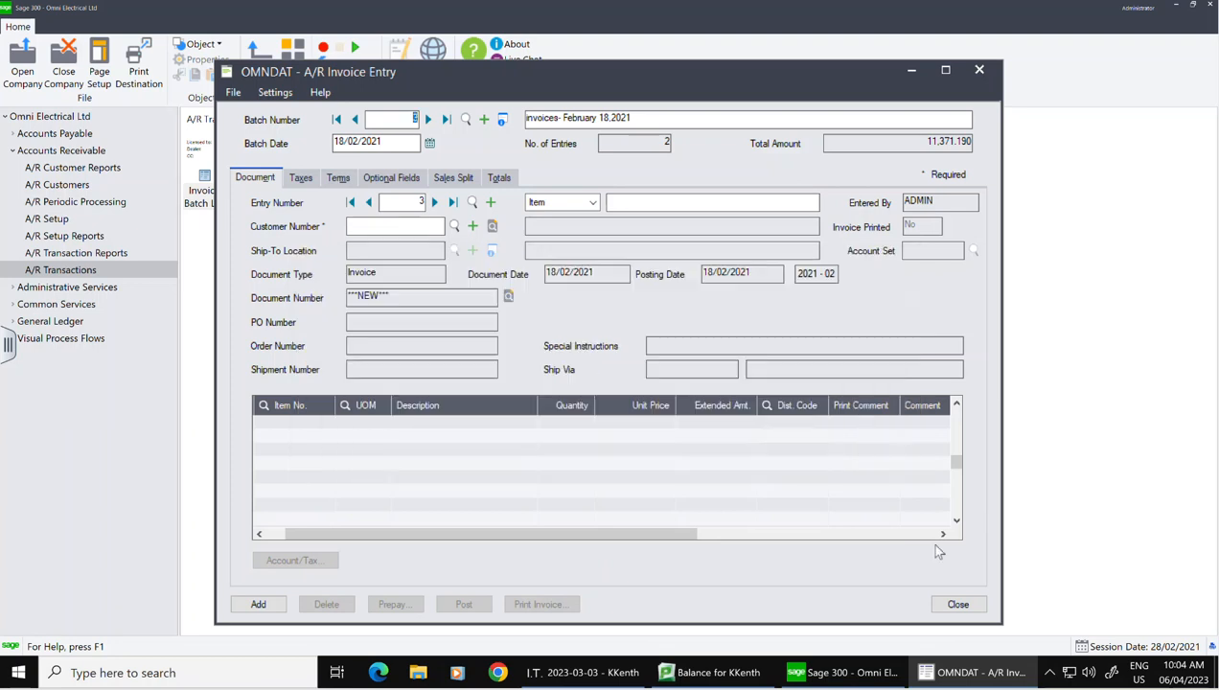
pyautogui.click(959, 605)
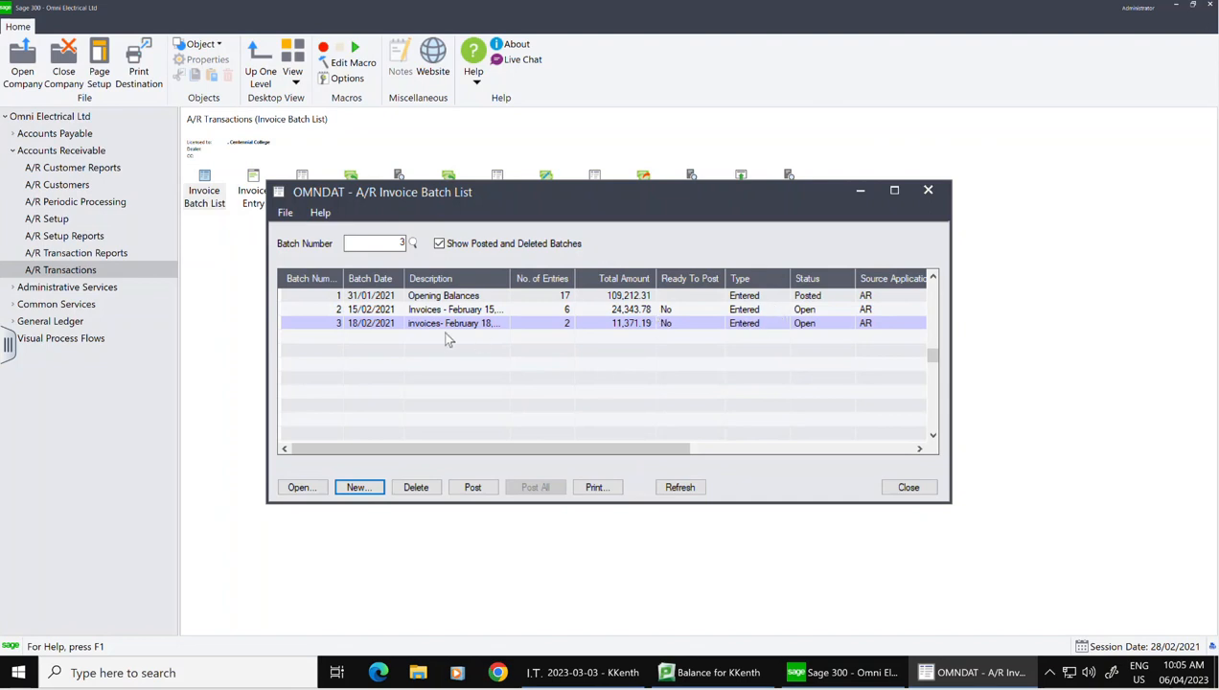
# Step: Inspect invoice batches 2 and 3 across all batch list columns, then close the list
pyautogui.click(457, 312)
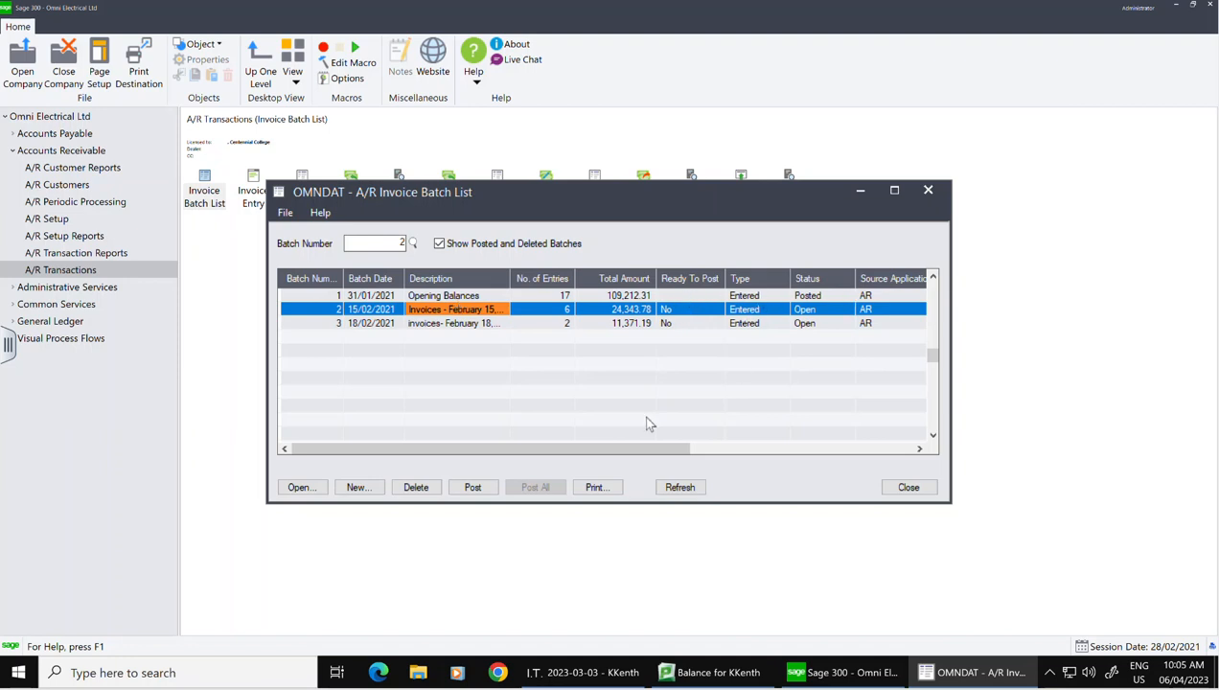
pyautogui.moveTo(654, 449); pyautogui.dragTo(772, 437)
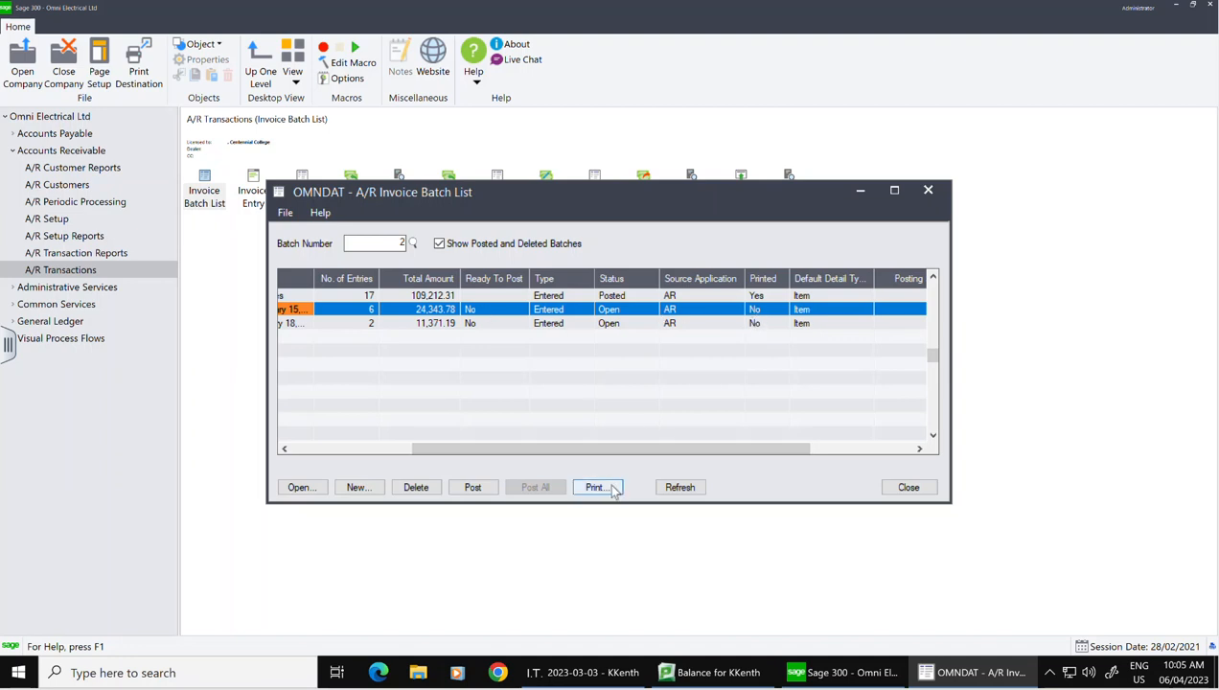
pyautogui.click(908, 488)
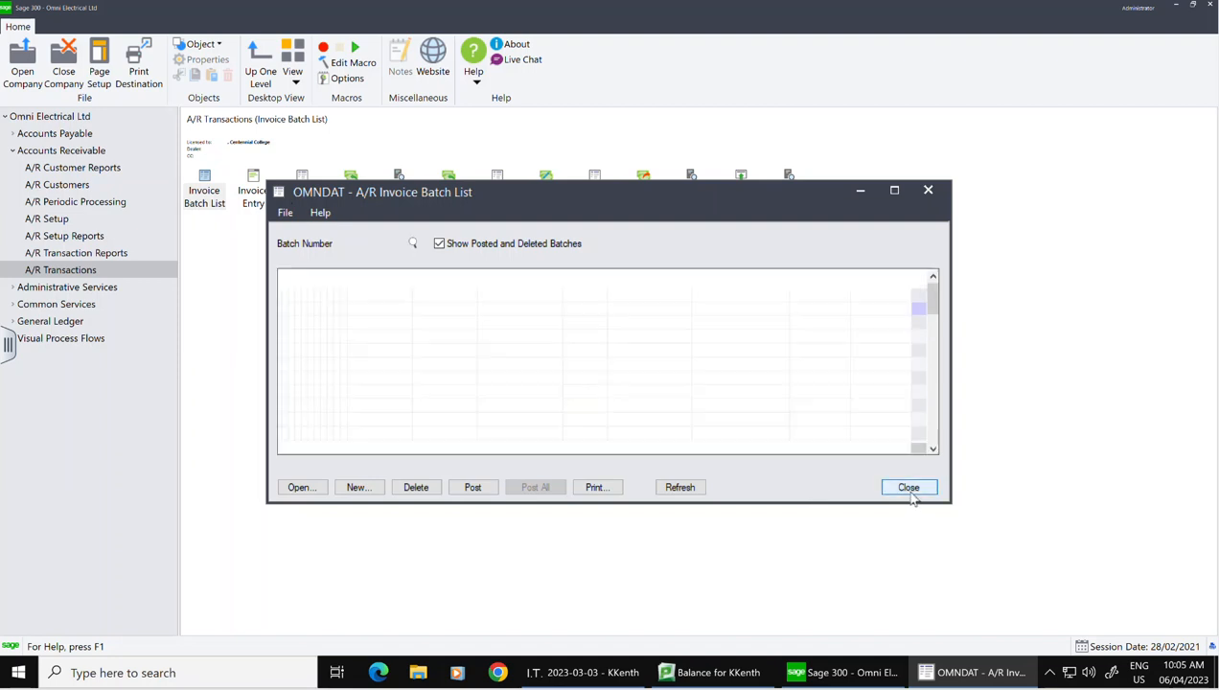
# Step: Set print destination to Preview on Letter/A4, using report paper size, orientation and A4
pyautogui.click(134, 67)
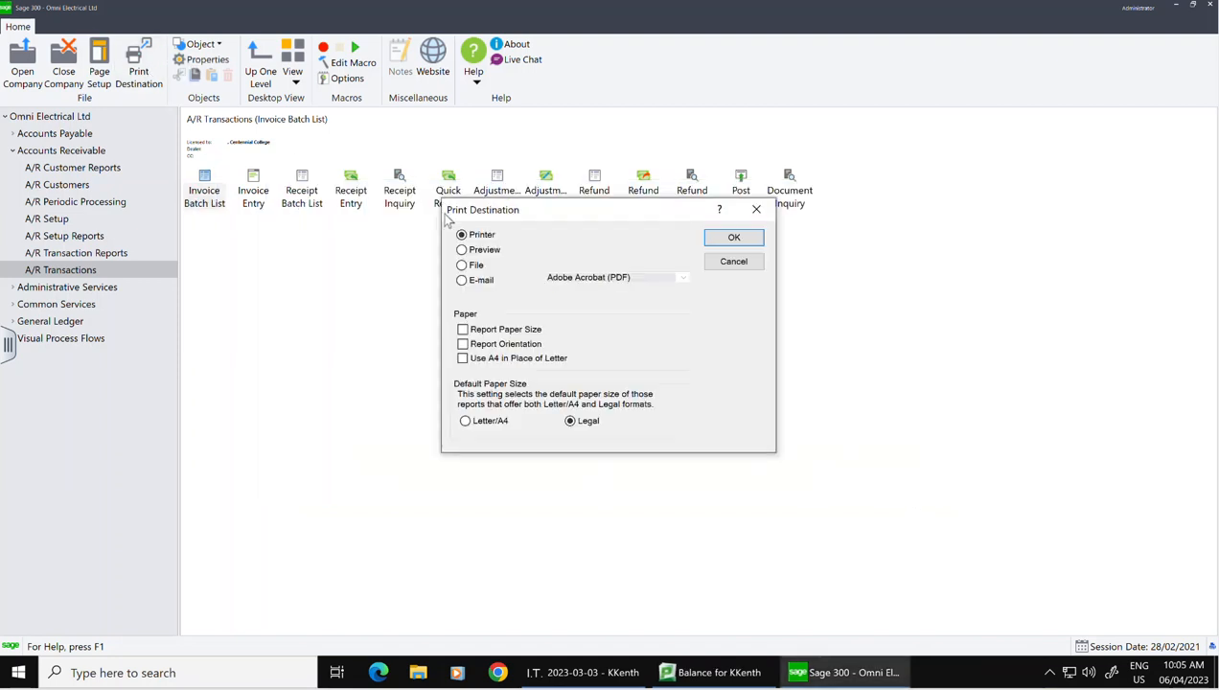
pyautogui.click(470, 250)
pyautogui.click(463, 328)
pyautogui.click(462, 343)
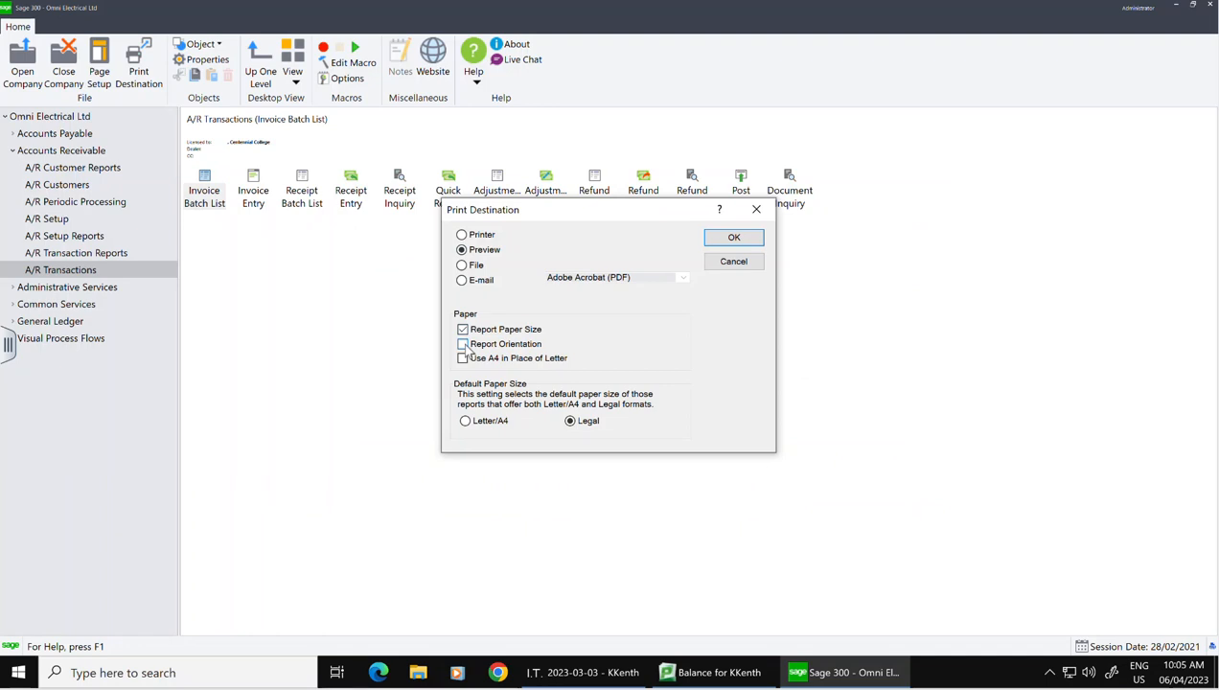
pyautogui.click(463, 358)
pyautogui.click(465, 421)
pyautogui.click(733, 239)
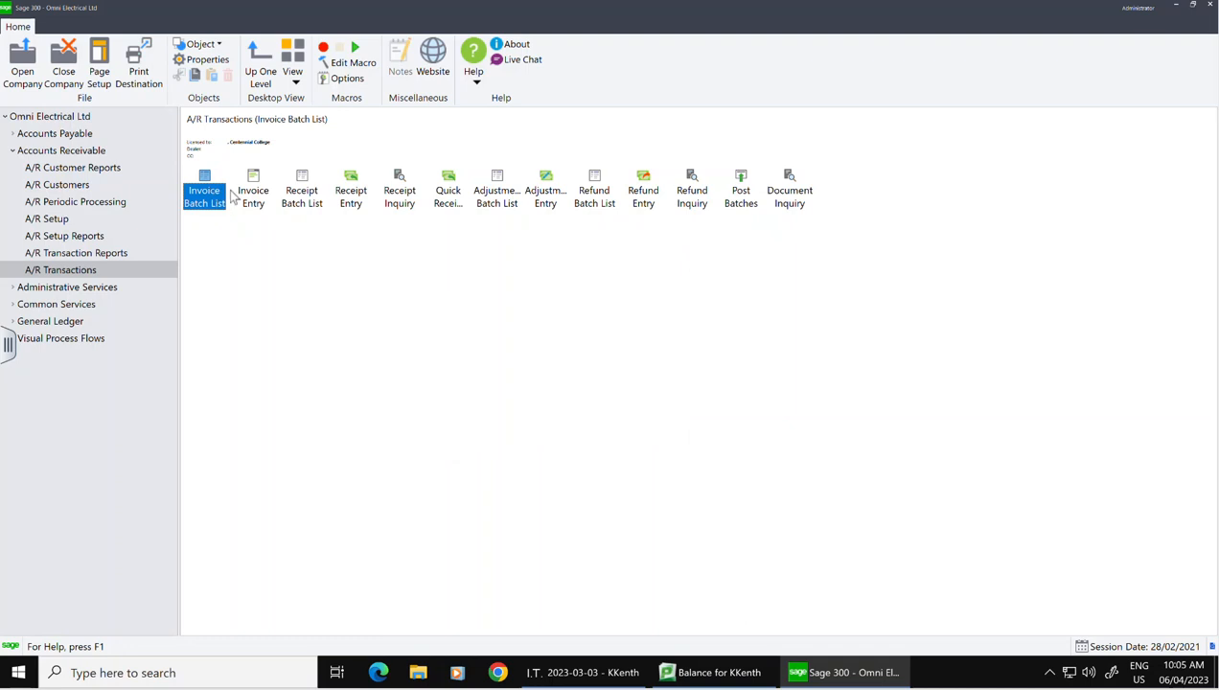
pyautogui.doubleClick(207, 198)
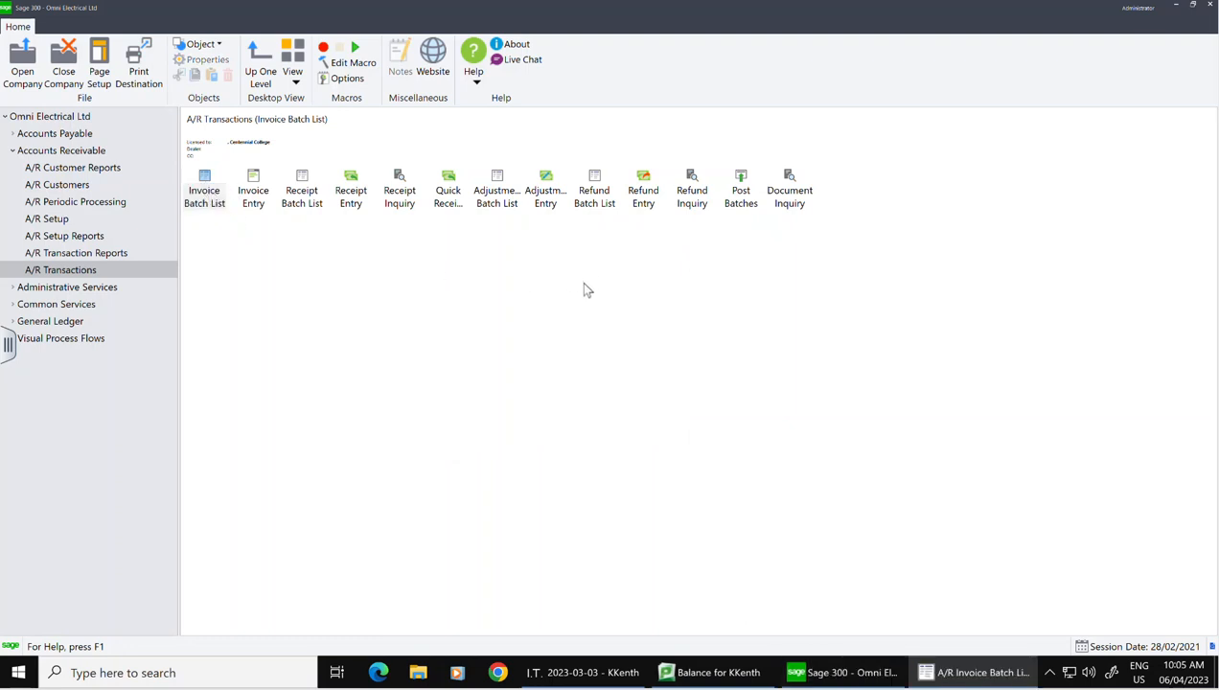
# Step: Preview the batch listing report for invoice batch 2
pyautogui.click(460, 311)
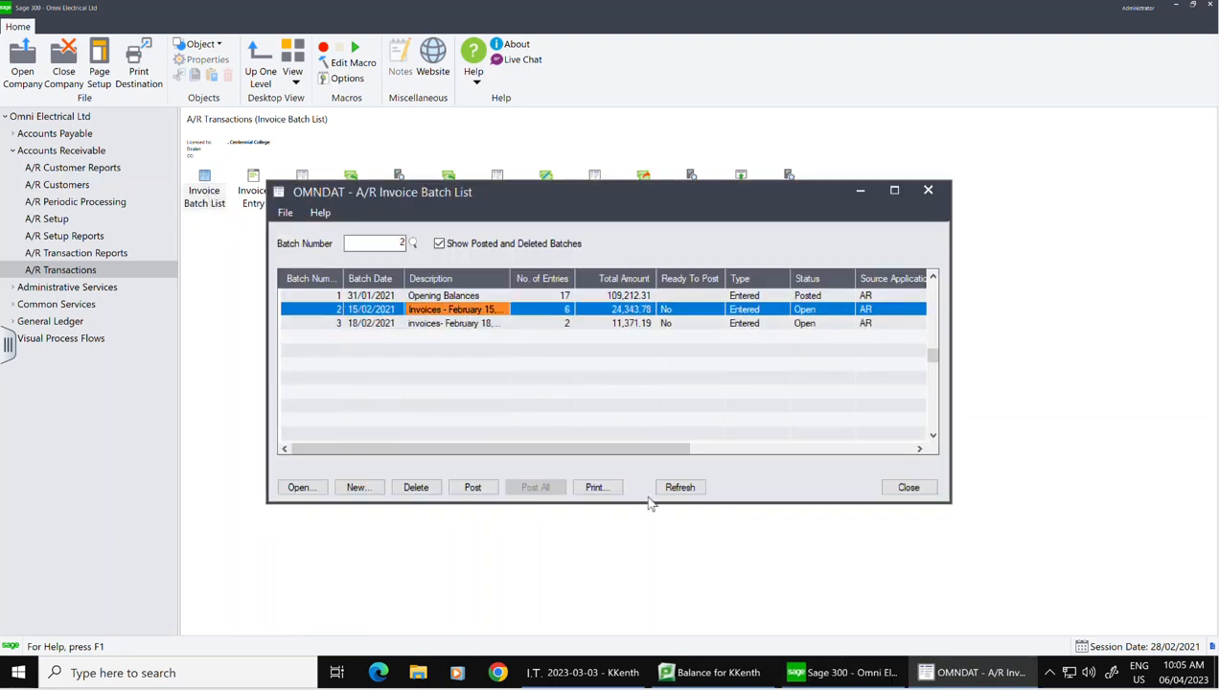
pyautogui.click(602, 489)
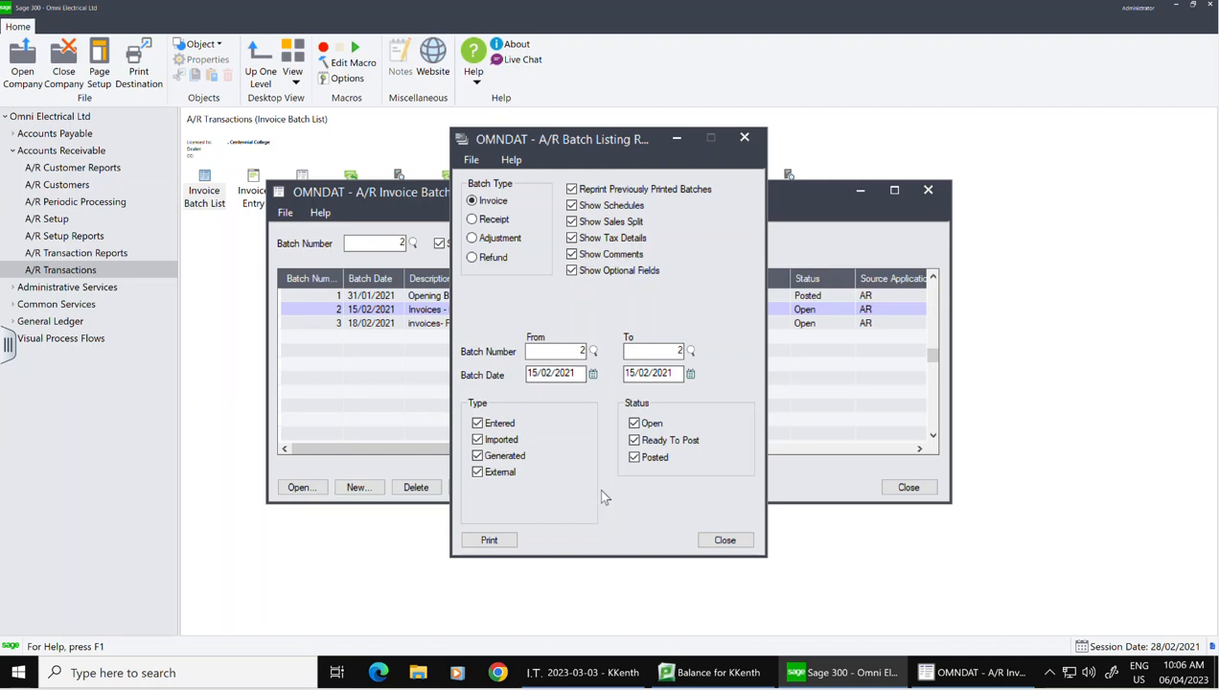
pyautogui.click(489, 541)
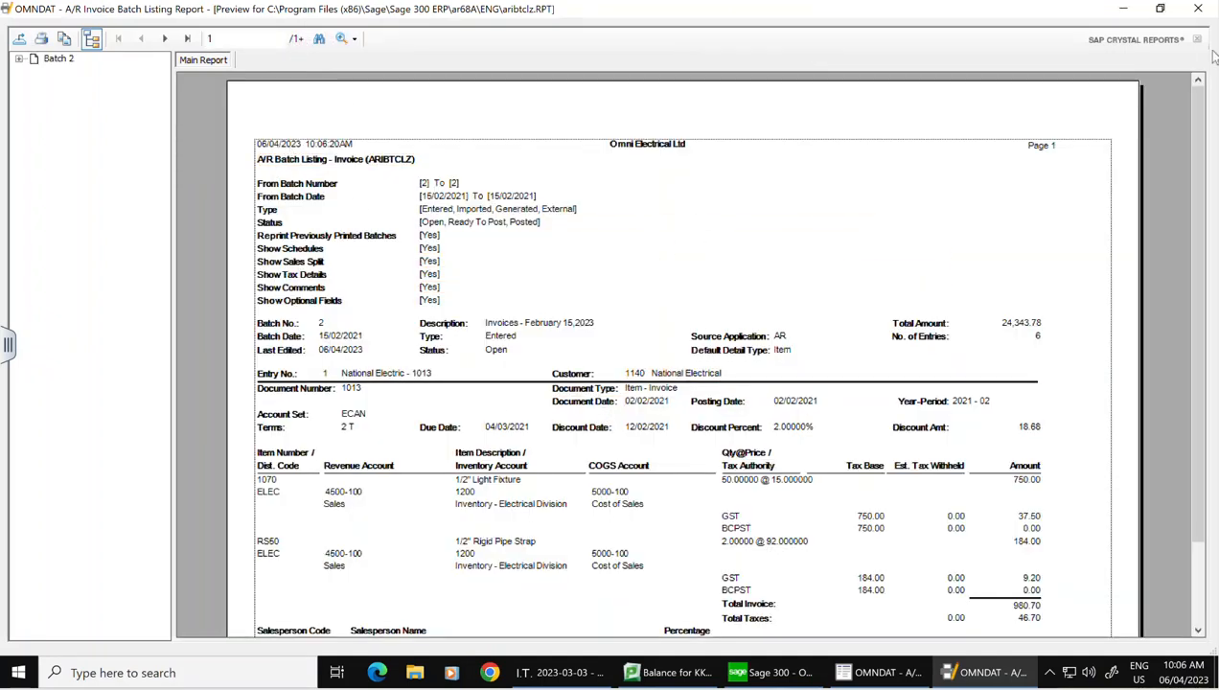
pyautogui.click(1199, 10)
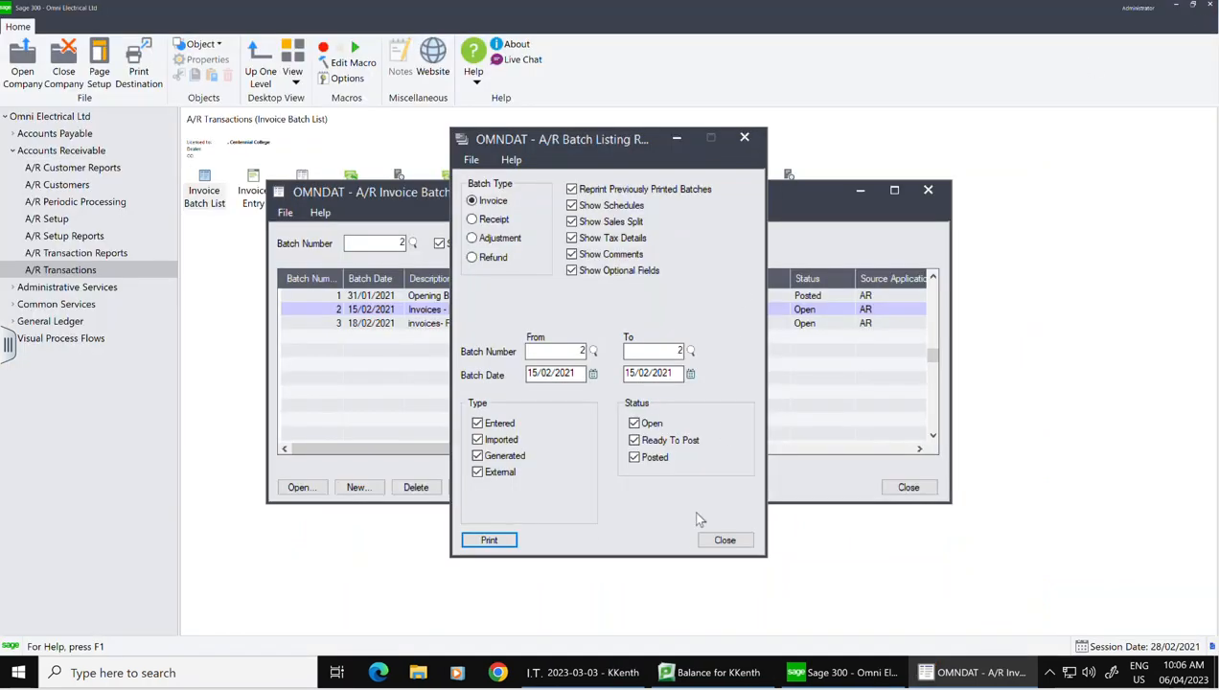
pyautogui.click(724, 544)
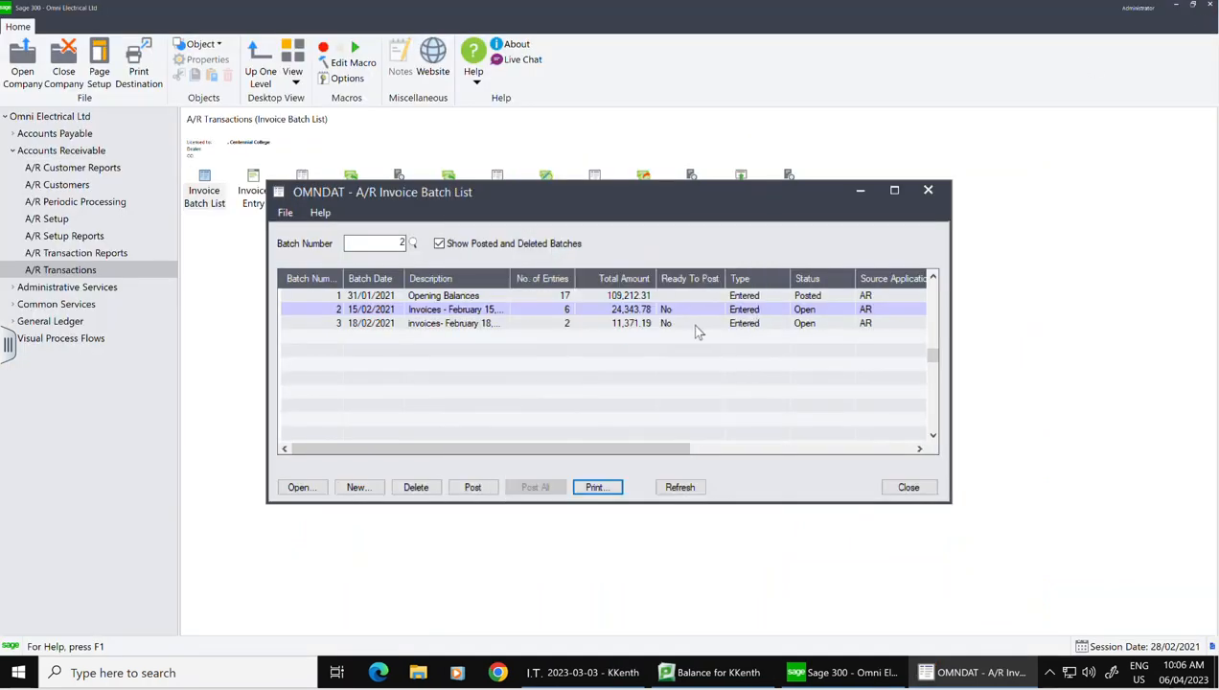
# Step: Preview the batch listing report for invoice batch 3
pyautogui.click(697, 329)
pyautogui.click(596, 487)
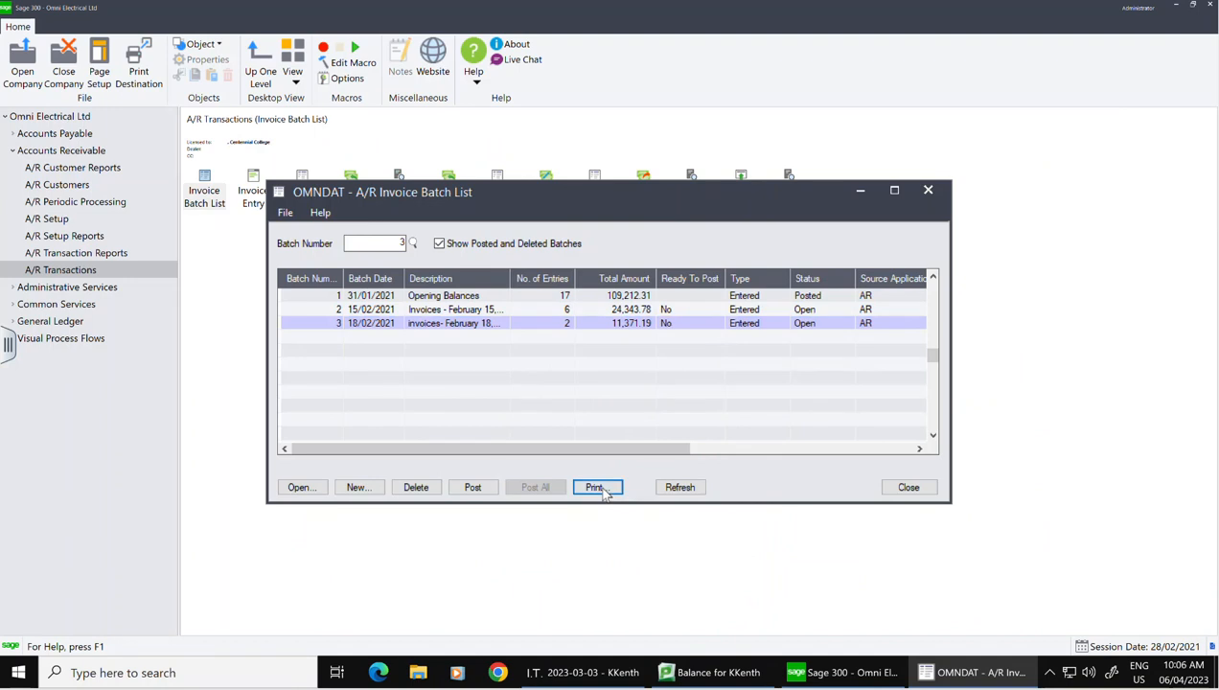
pyautogui.click(491, 540)
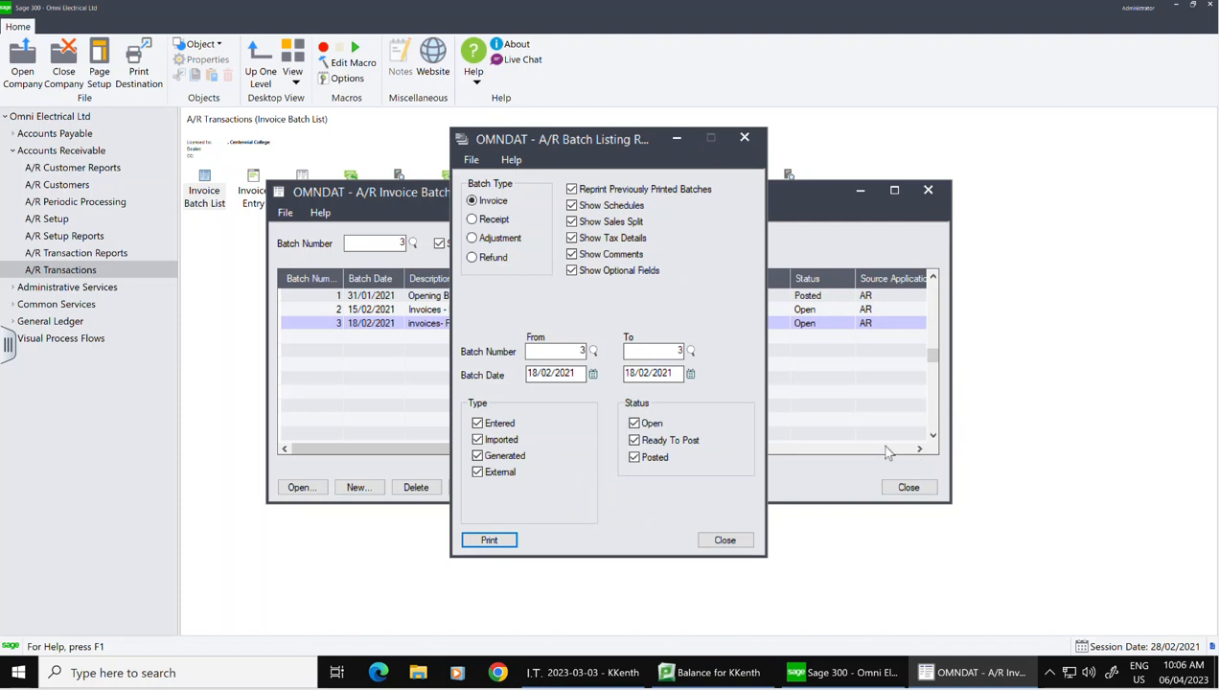
pyautogui.click(486, 540)
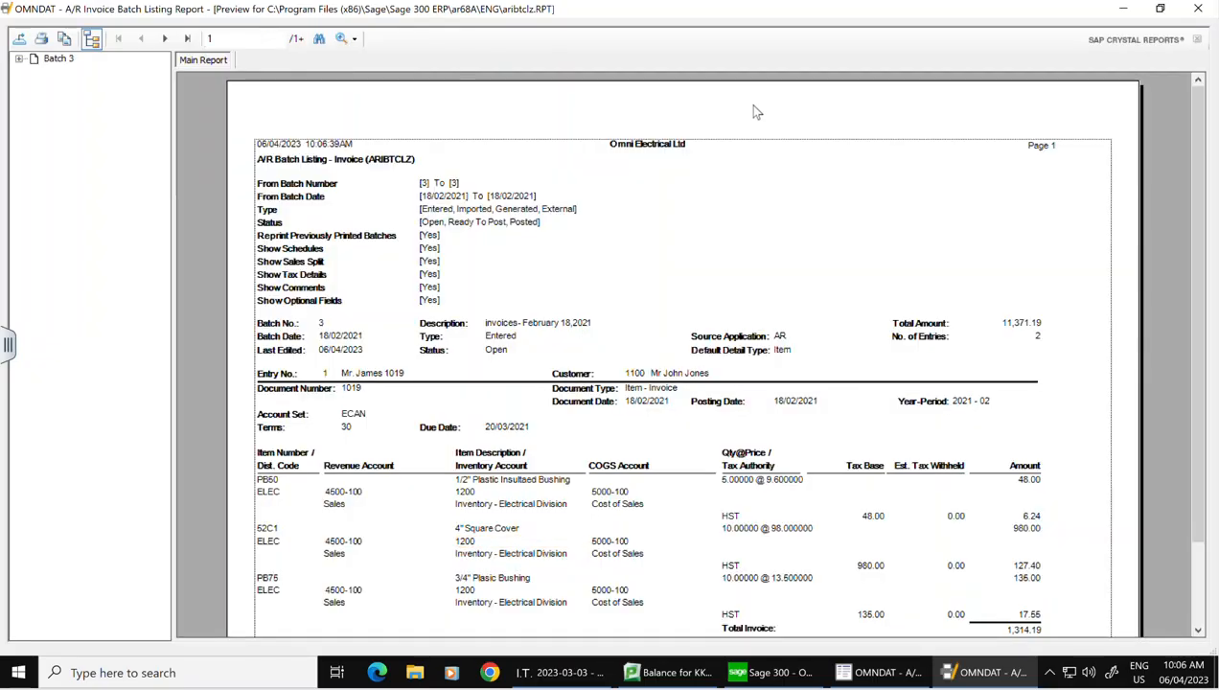
pyautogui.click(1200, 8)
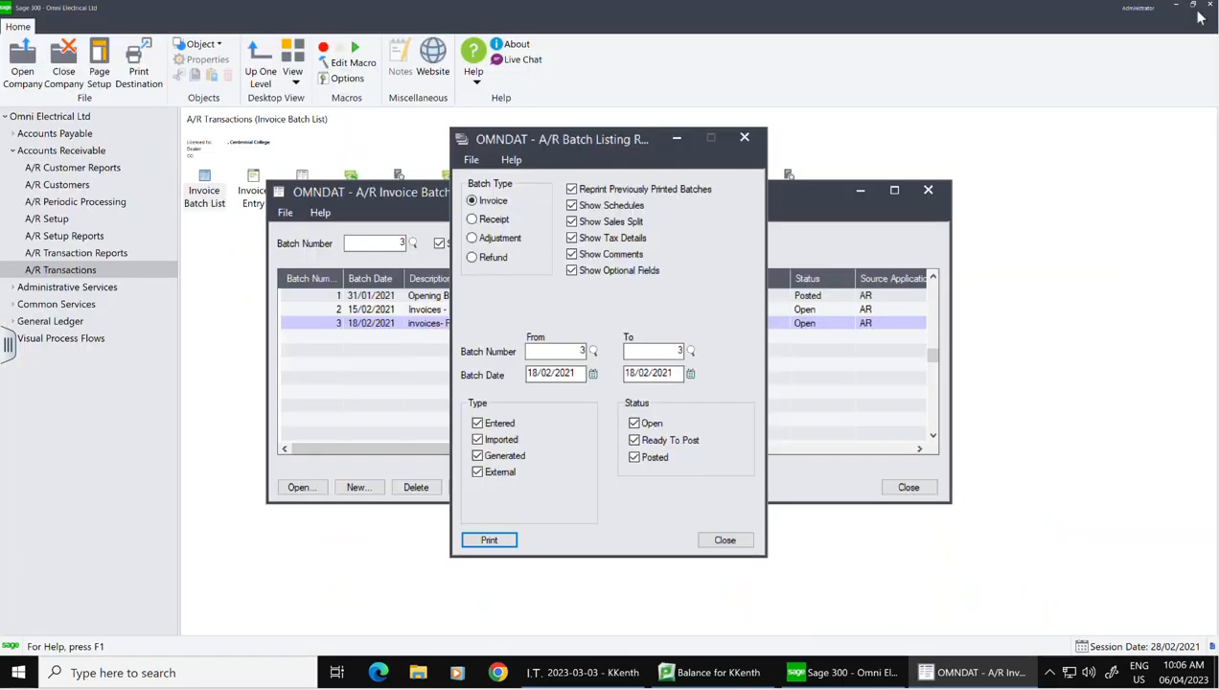
pyautogui.click(726, 541)
# Step: Set batches 2 and 3 Ready To Post to Yes and Post All as sequence 2
pyautogui.moveTo(656, 453); pyautogui.dragTo(799, 456)
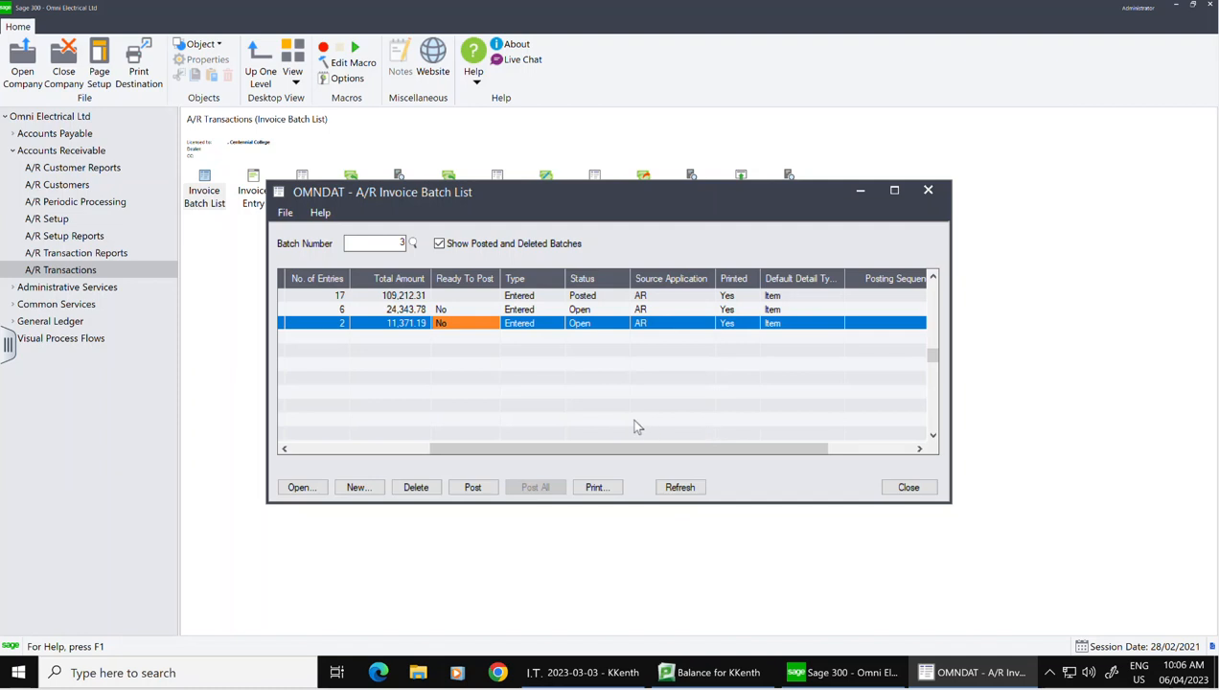
pyautogui.click(452, 314)
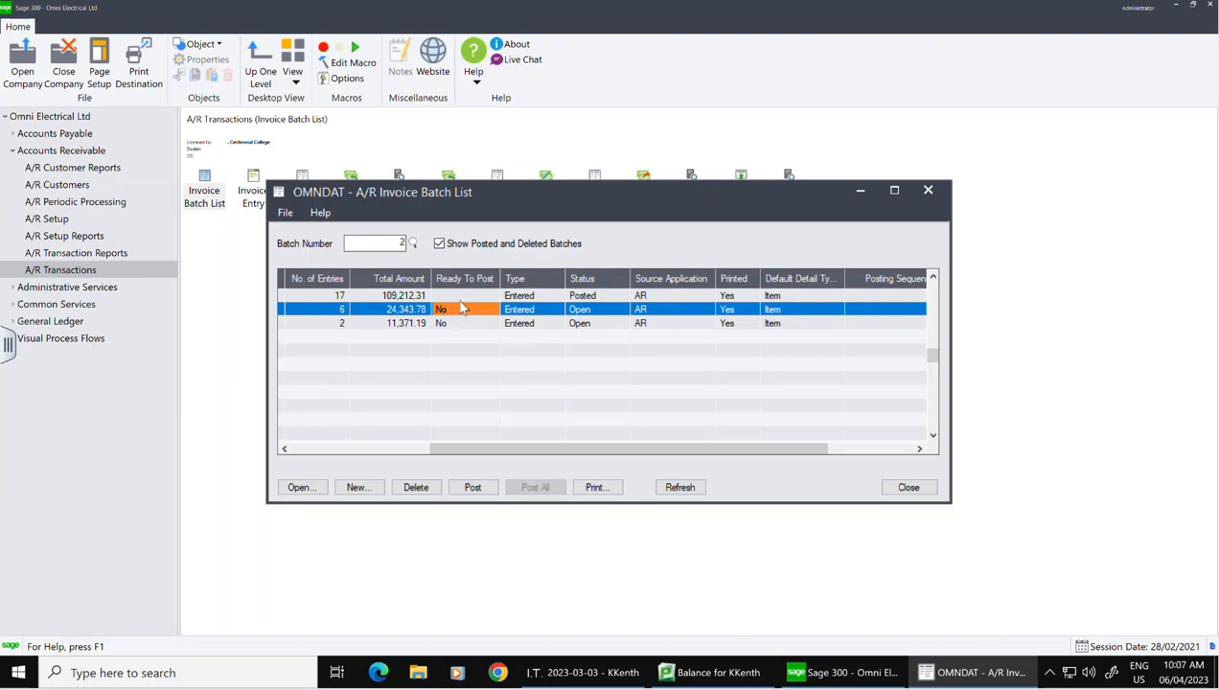
pyautogui.doubleClick(459, 316)
pyautogui.doubleClick(459, 326)
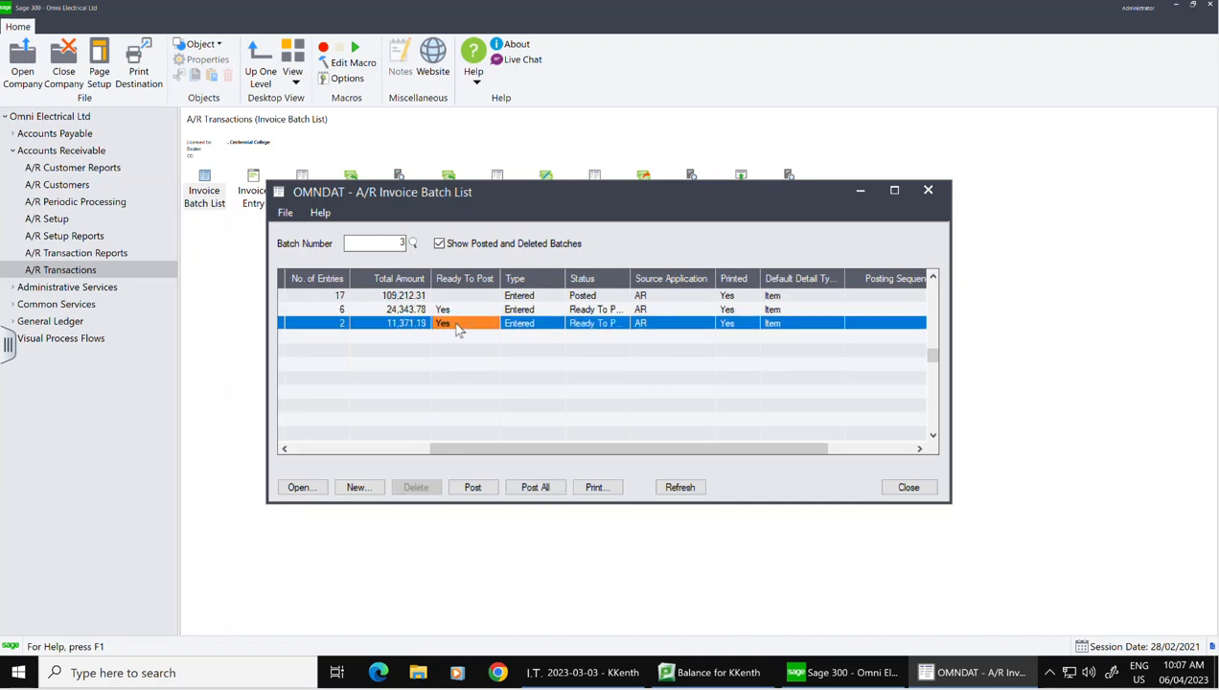
pyautogui.click(561, 489)
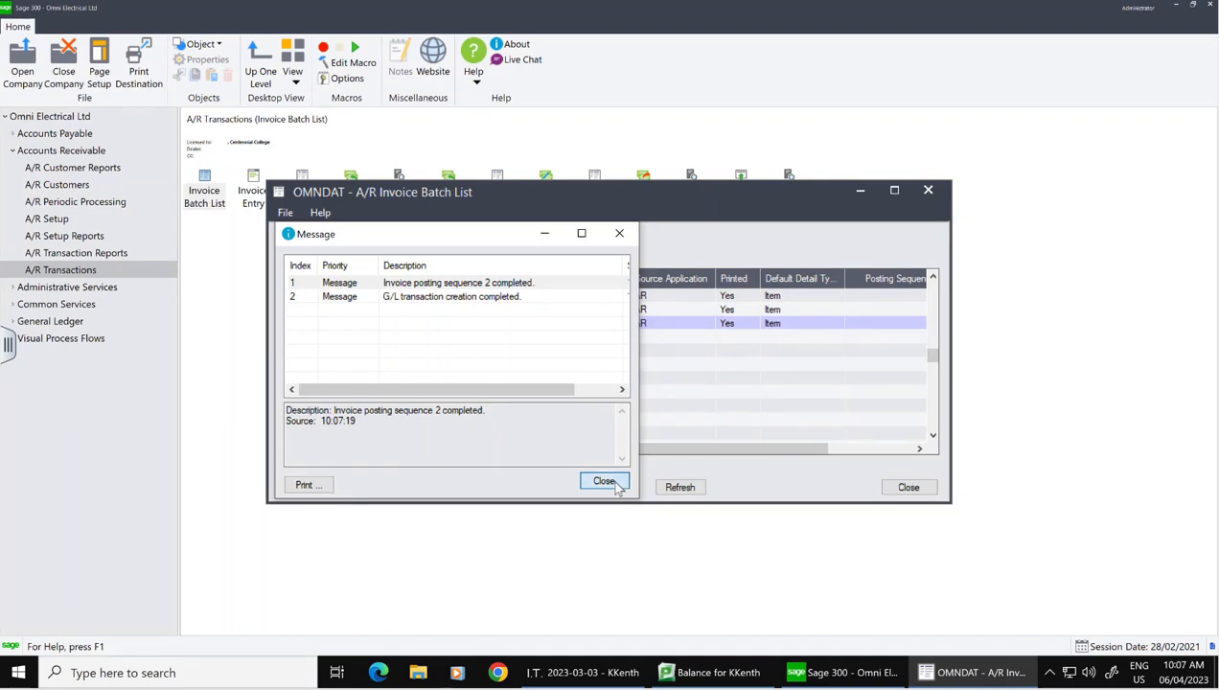
pyautogui.click(614, 483)
pyautogui.click(908, 488)
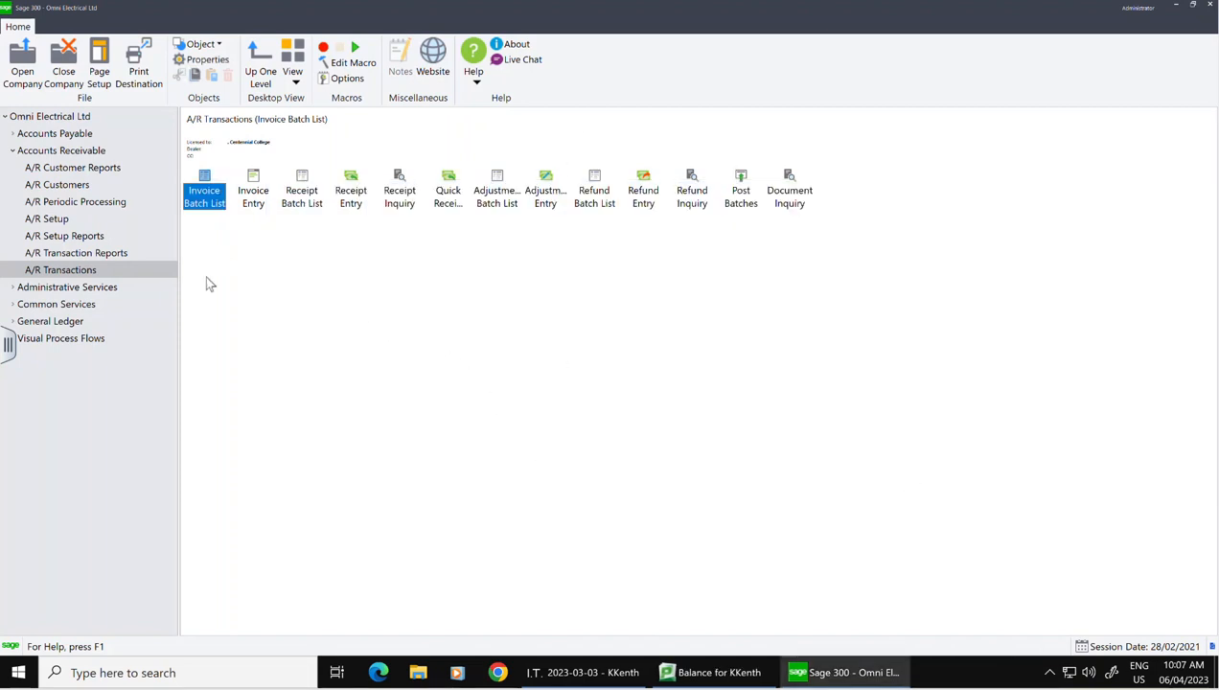
# Step: Preview the invoice posting journal for sequences 1–2, checking its 58,728.97 G/L summary
pyautogui.click(108, 258)
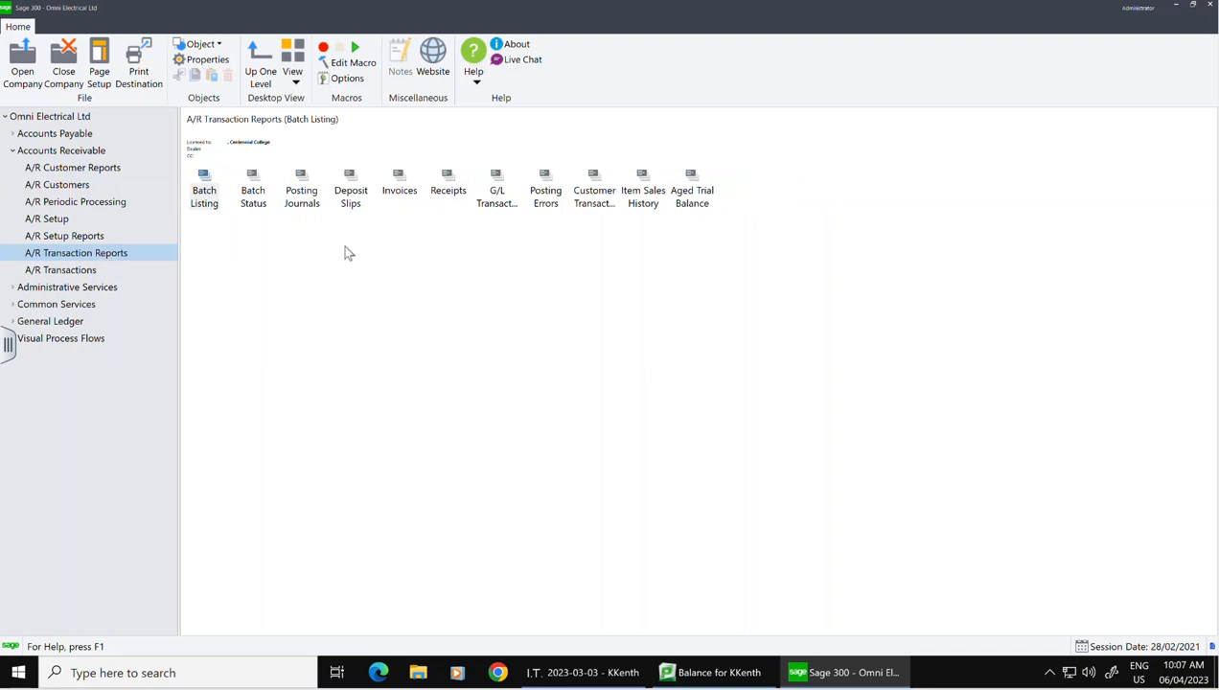
pyautogui.doubleClick(316, 194)
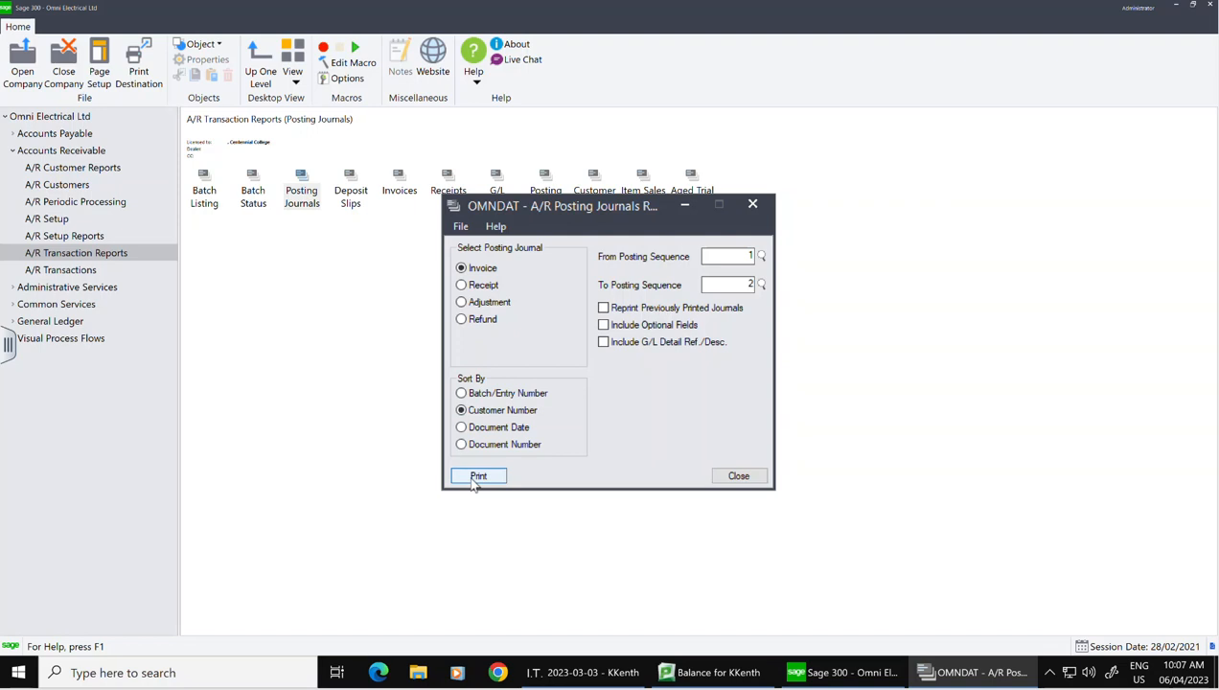
pyautogui.click(473, 479)
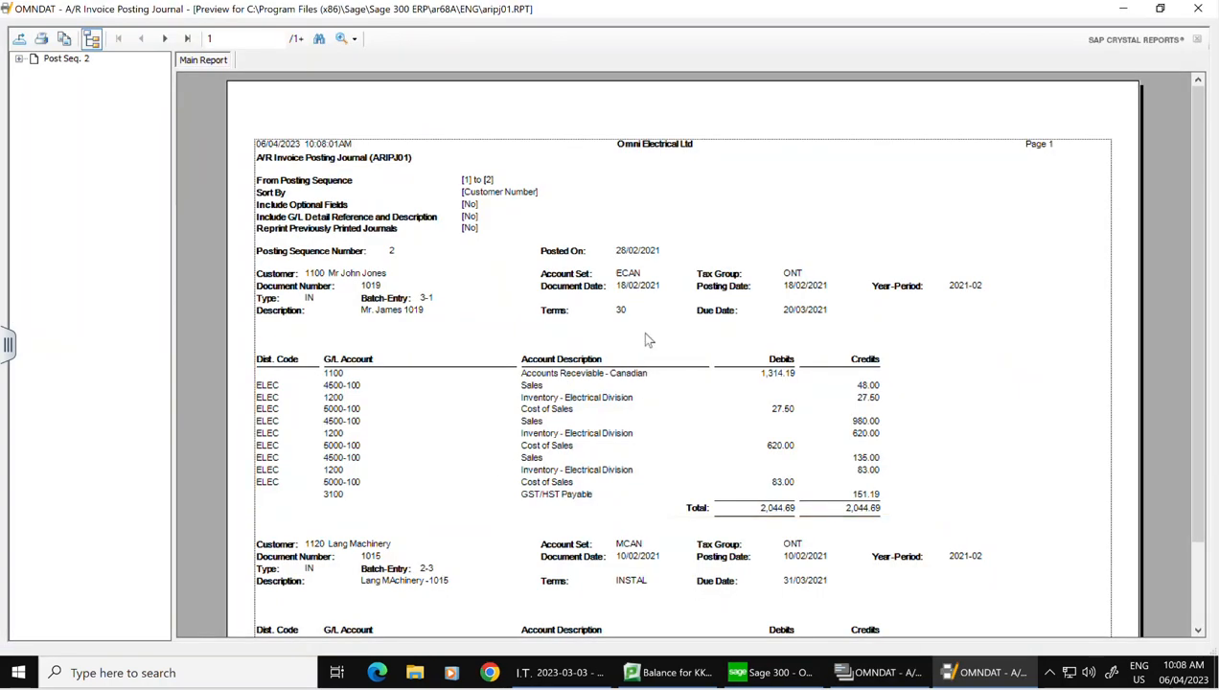
pyautogui.scroll(-2, 645, 341)
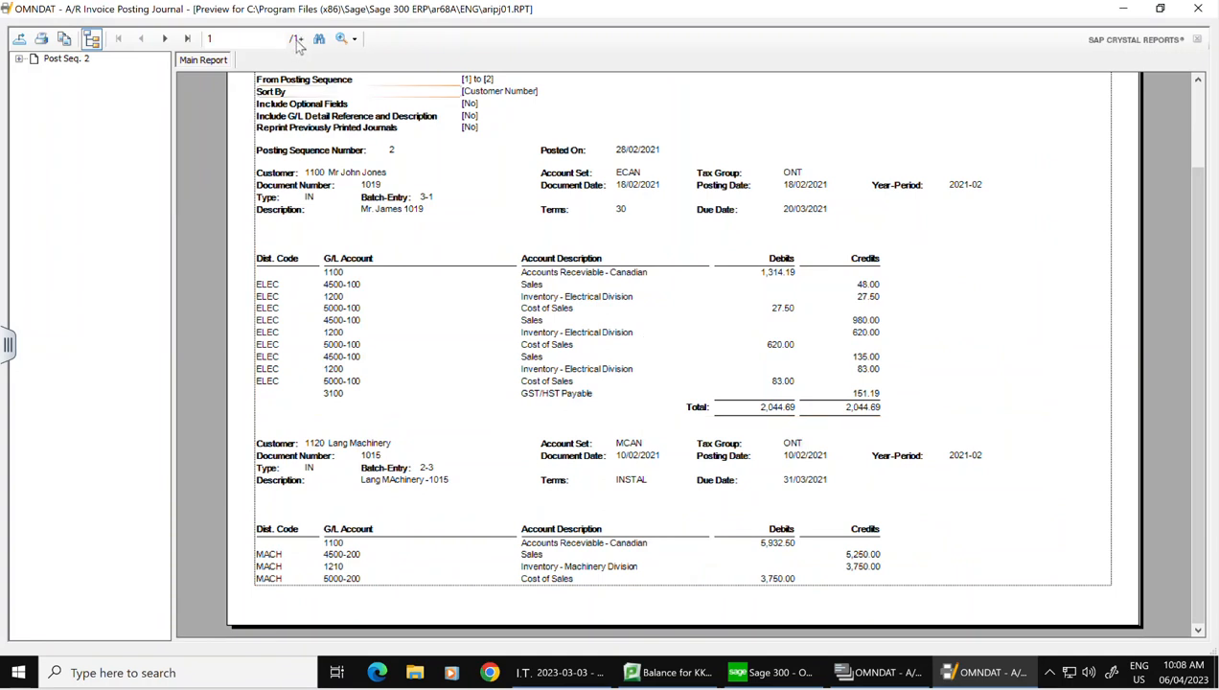
pyautogui.click(187, 41)
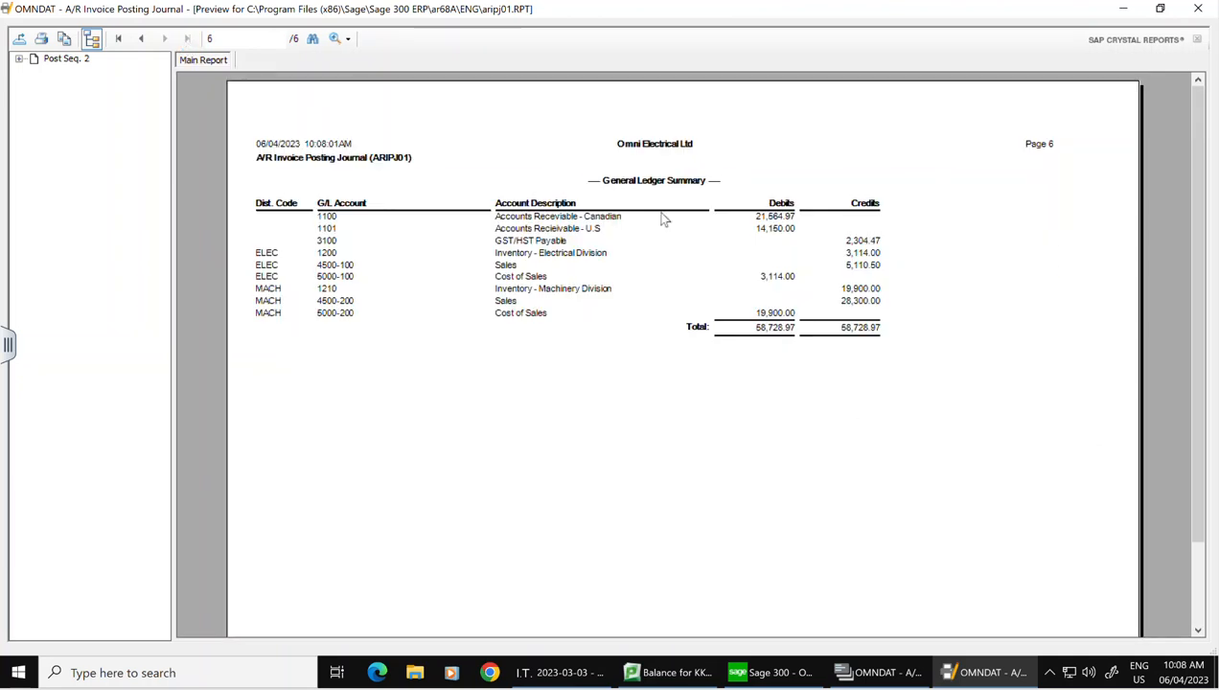
pyautogui.click(1198, 8)
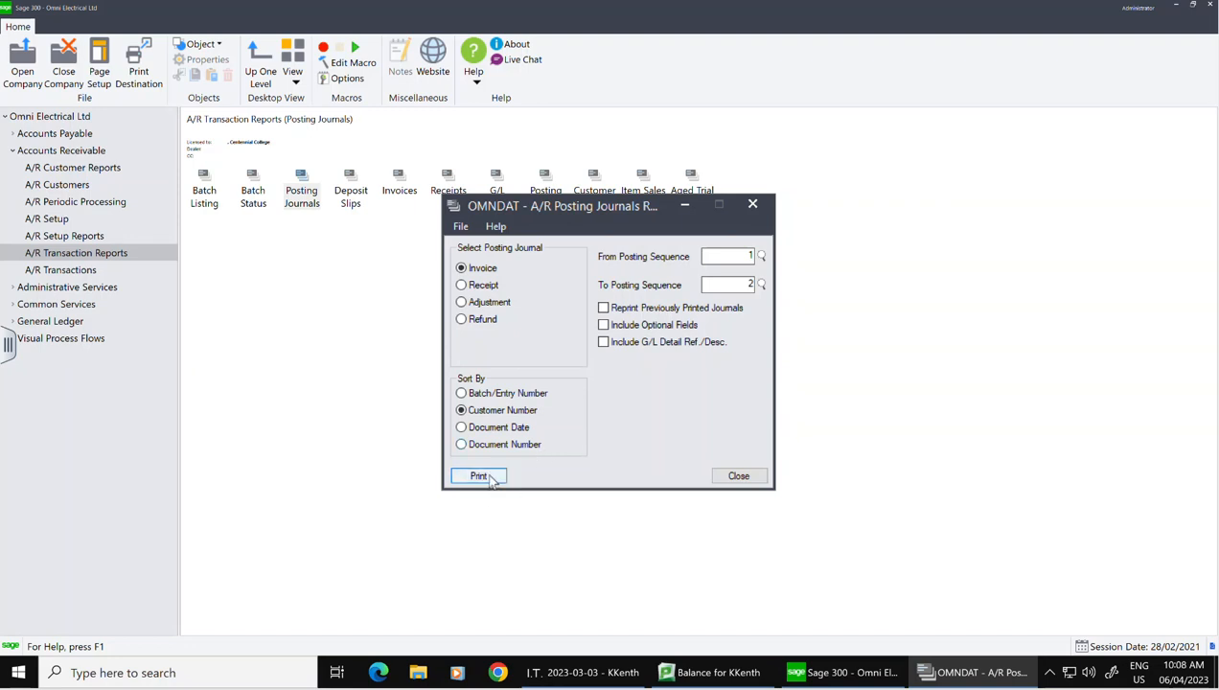
pyautogui.click(748, 480)
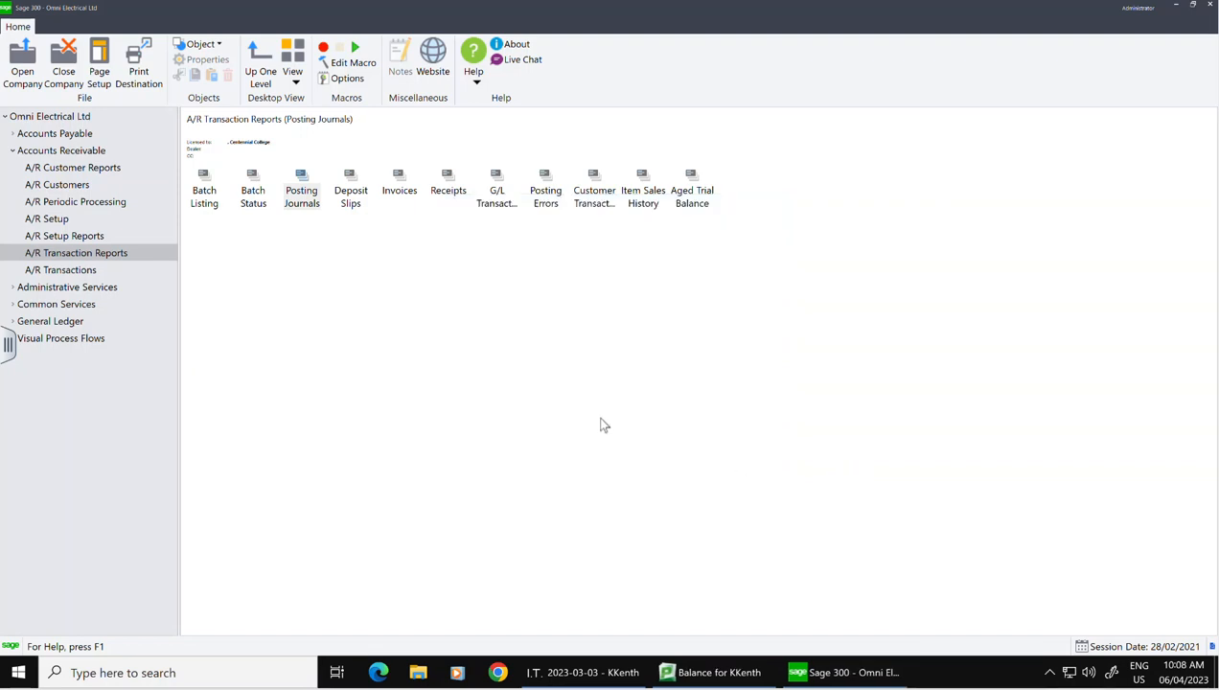
# Step: Preview the 24-page A/R Invoices report for batches 1–3, paging last to first
pyautogui.click(403, 184)
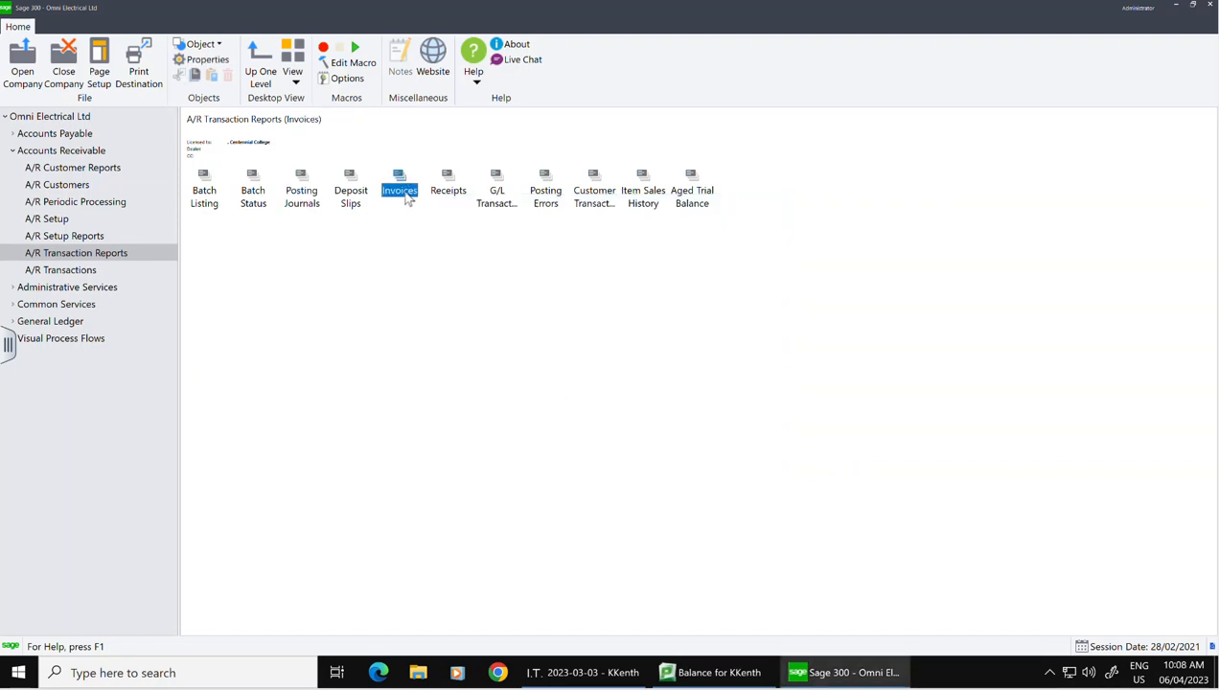
pyautogui.doubleClick(401, 189)
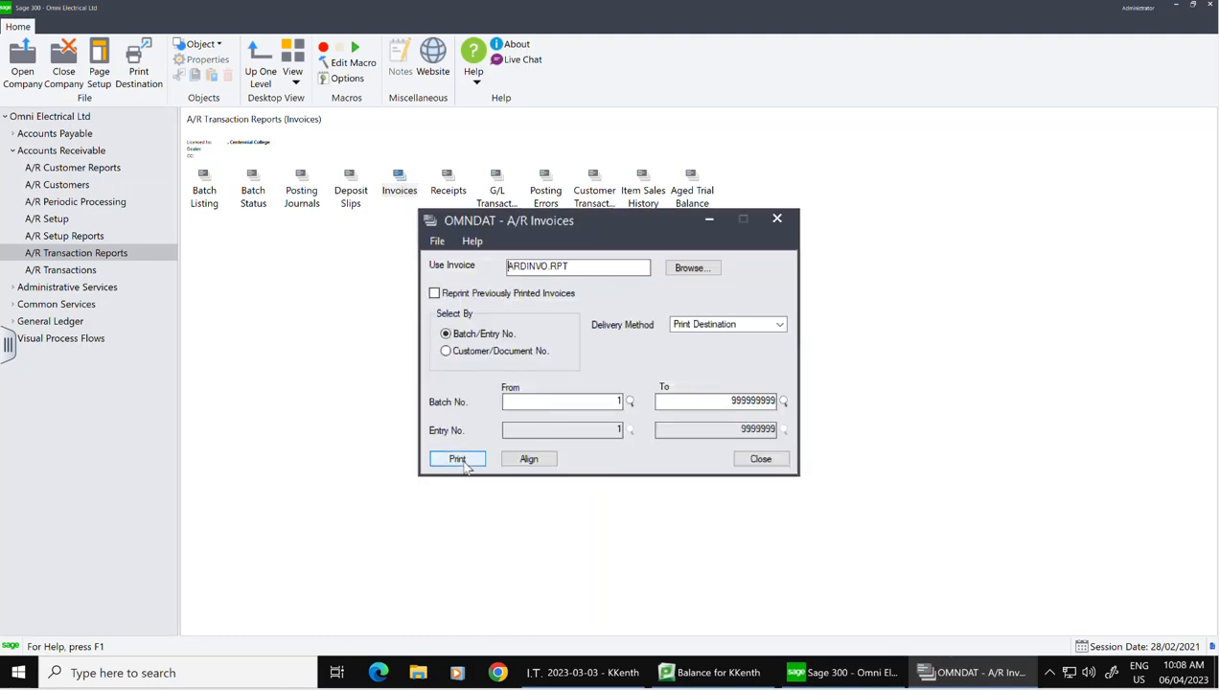
pyautogui.click(459, 459)
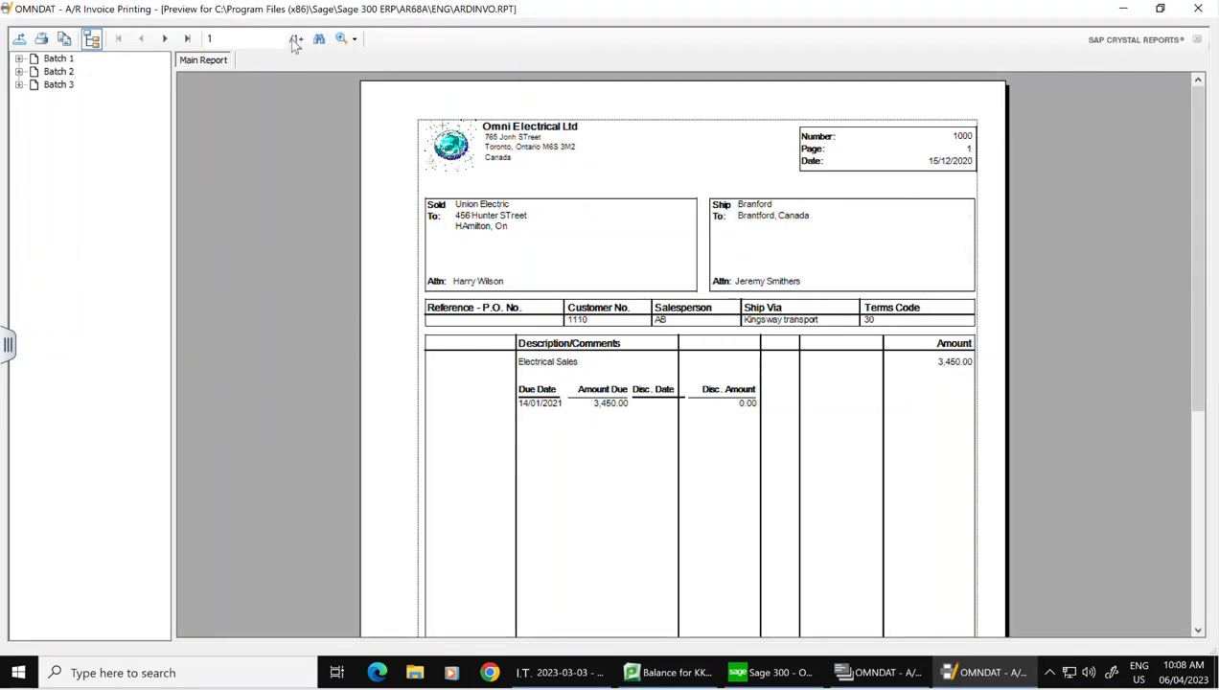
pyautogui.click(189, 39)
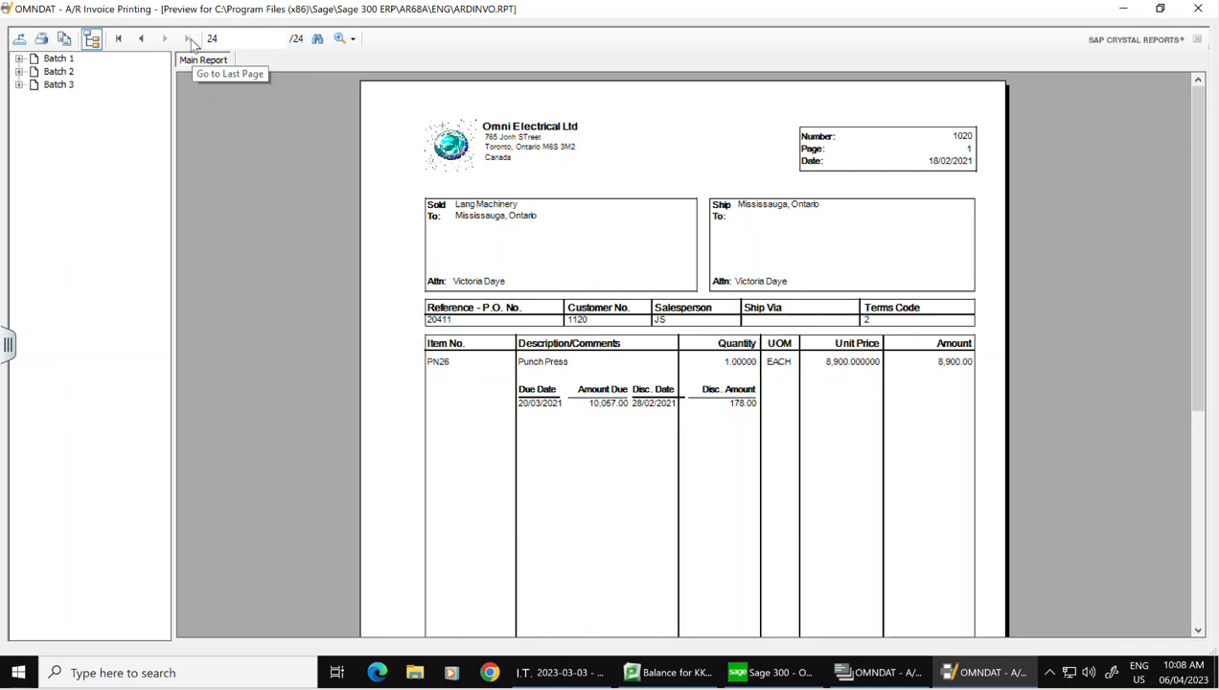
pyautogui.click(119, 40)
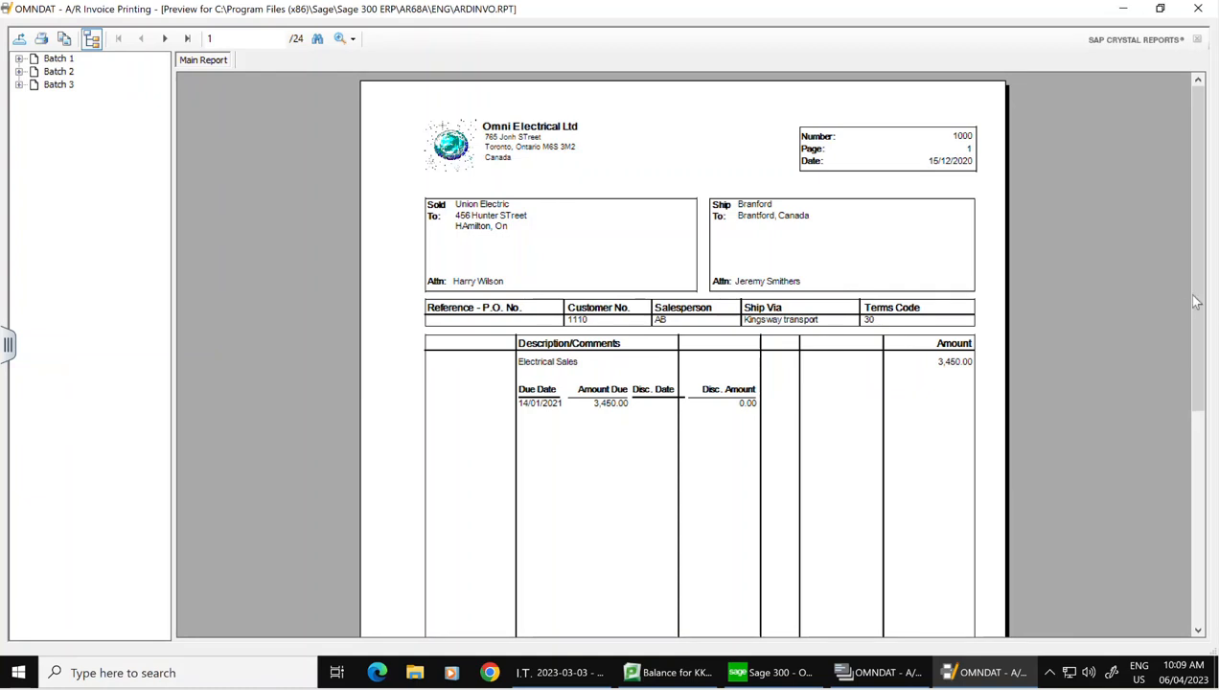
pyautogui.click(1199, 10)
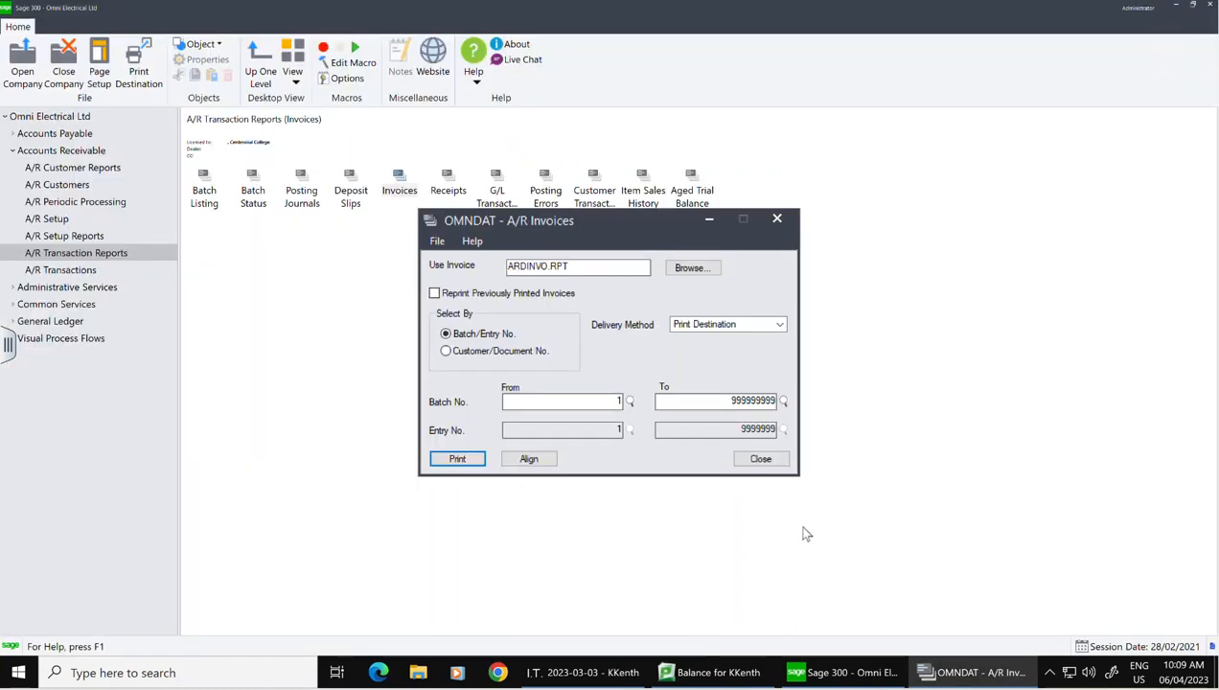
pyautogui.click(767, 461)
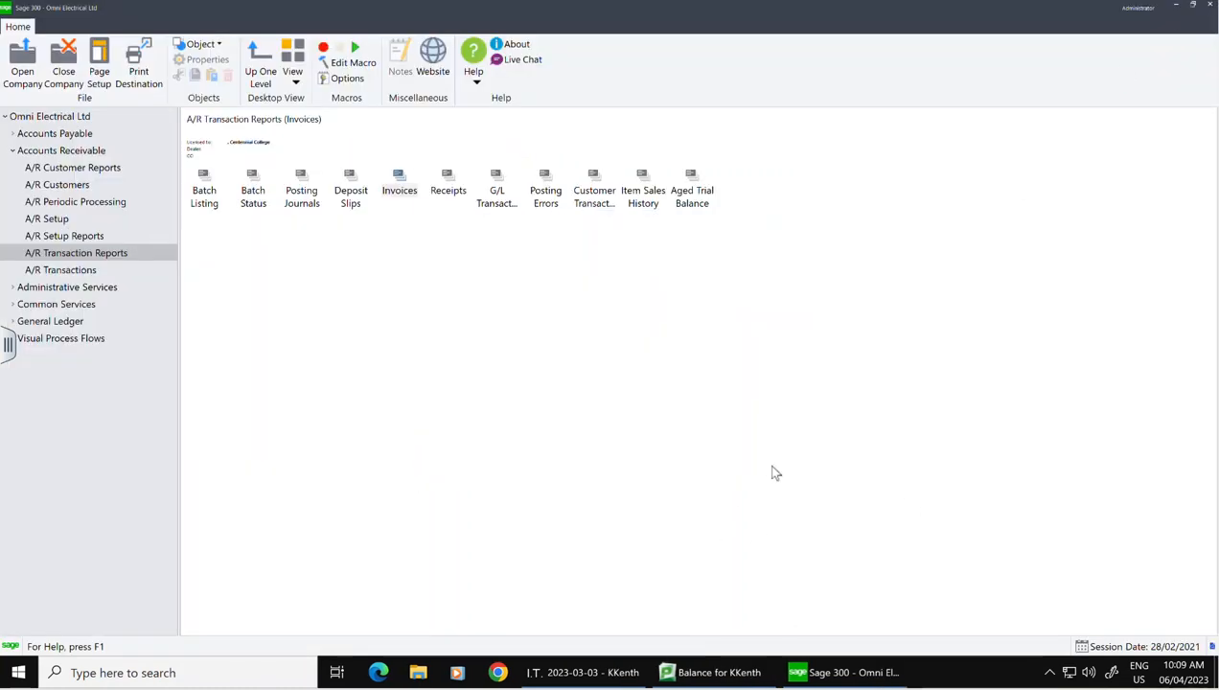
pyautogui.click(79, 272)
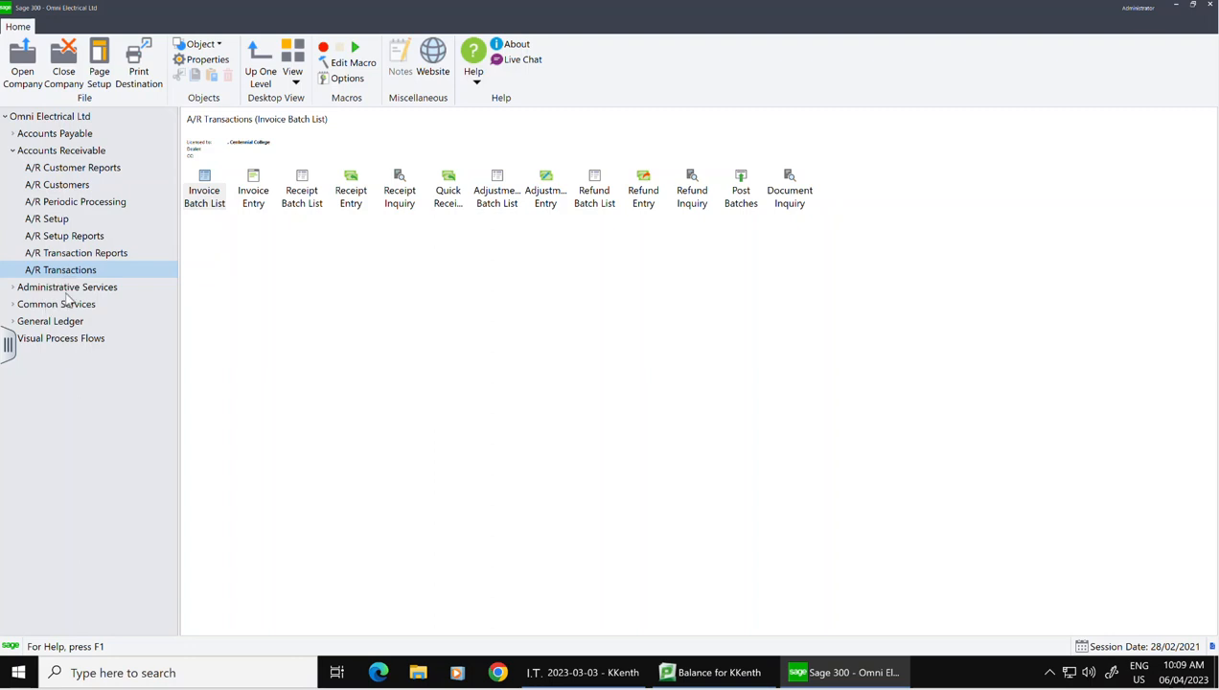
# Step: Create invoice batch 4 described 'Credit Note' and dated 28/02/2021
pyautogui.doubleClick(255, 191)
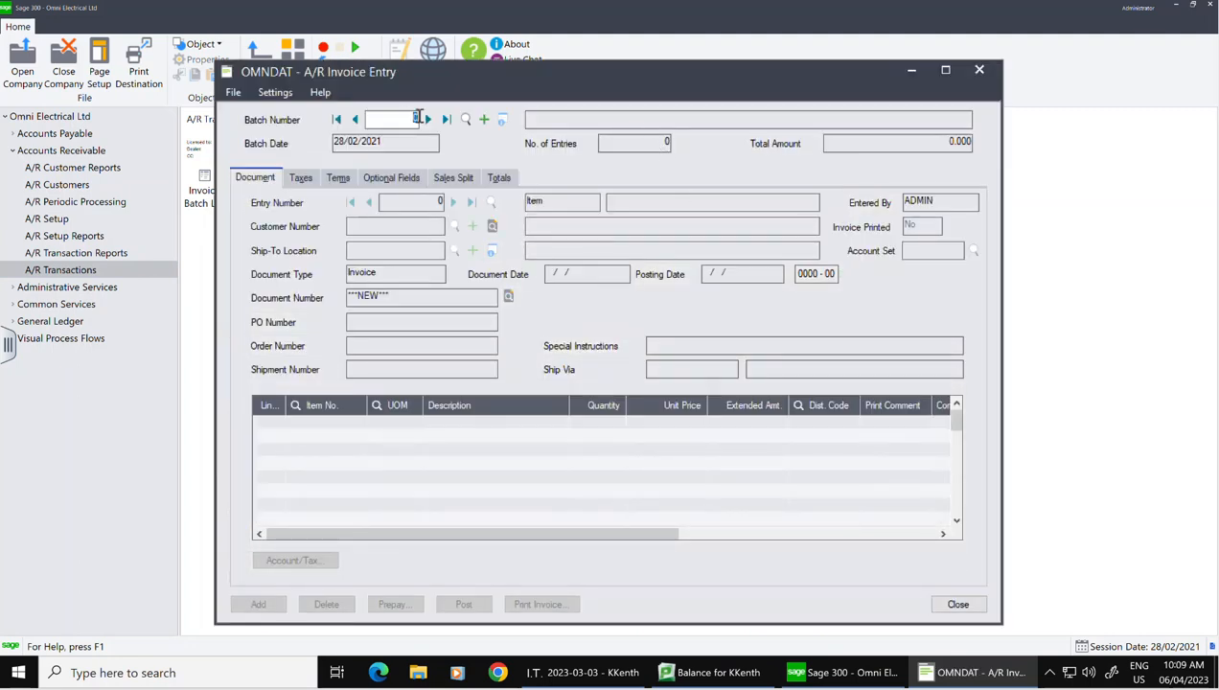
pyautogui.click(485, 120)
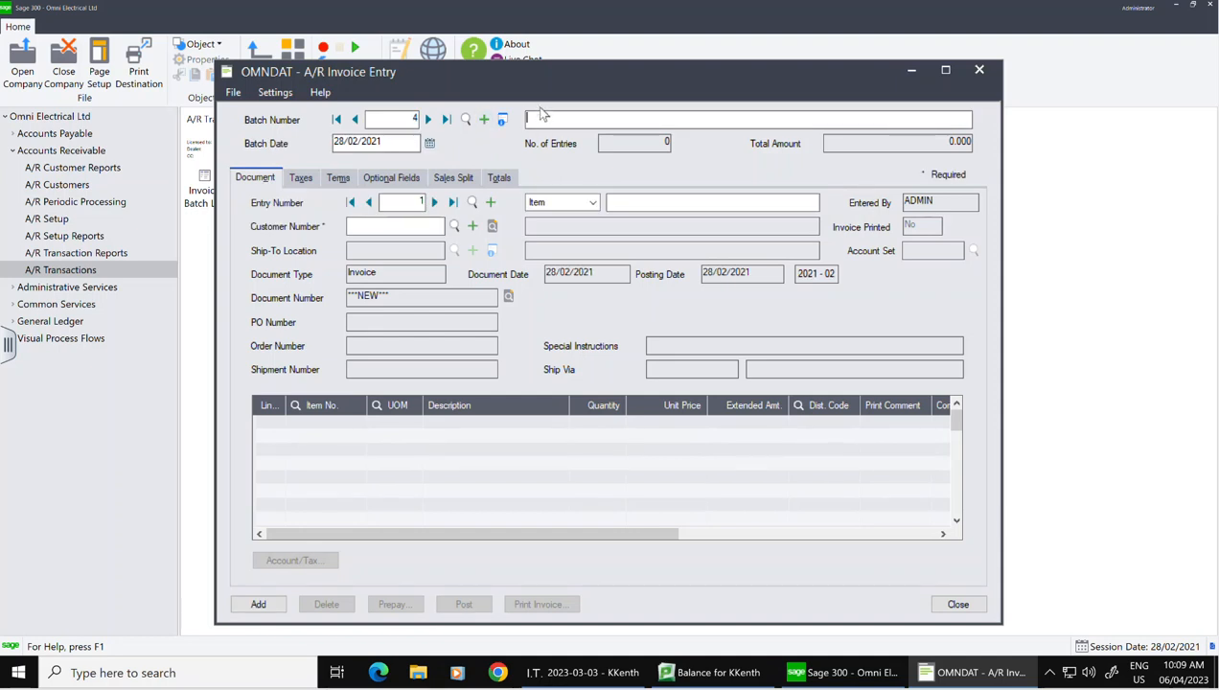
pyautogui.write('Credit N')
pyautogui.press('BackSpace')
pyautogui.press('BackSpace')
pyautogui.write('dit Note')
pyautogui.click(431, 143)
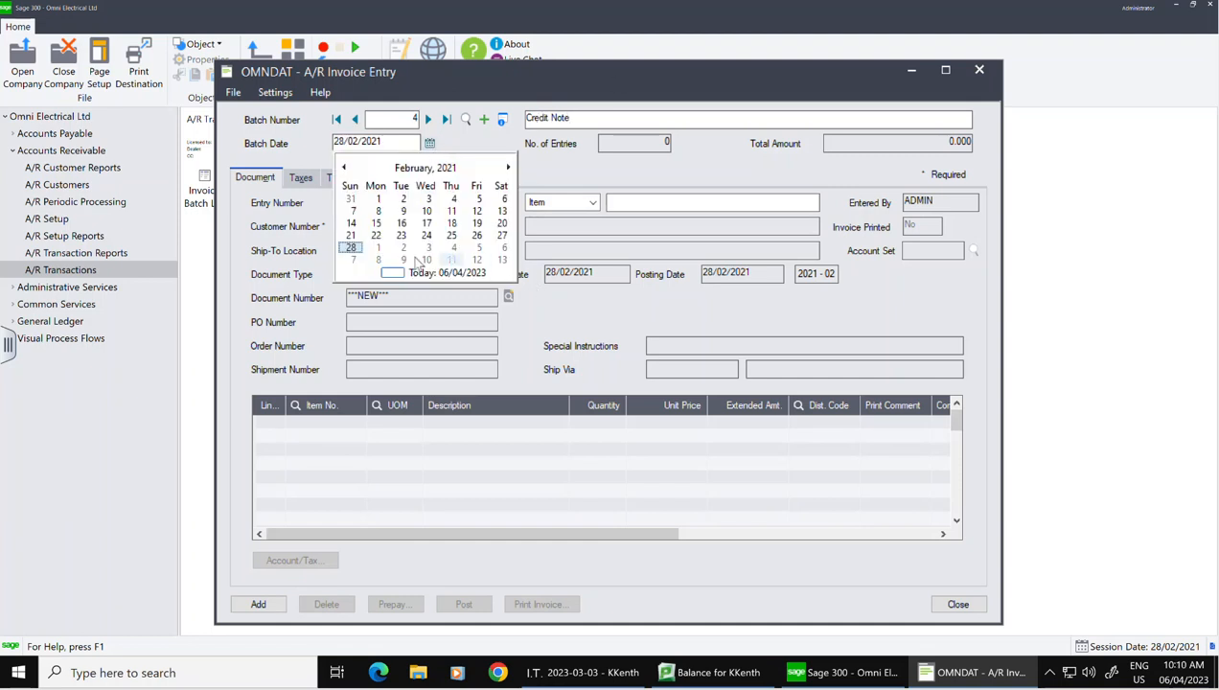
pyautogui.click(355, 248)
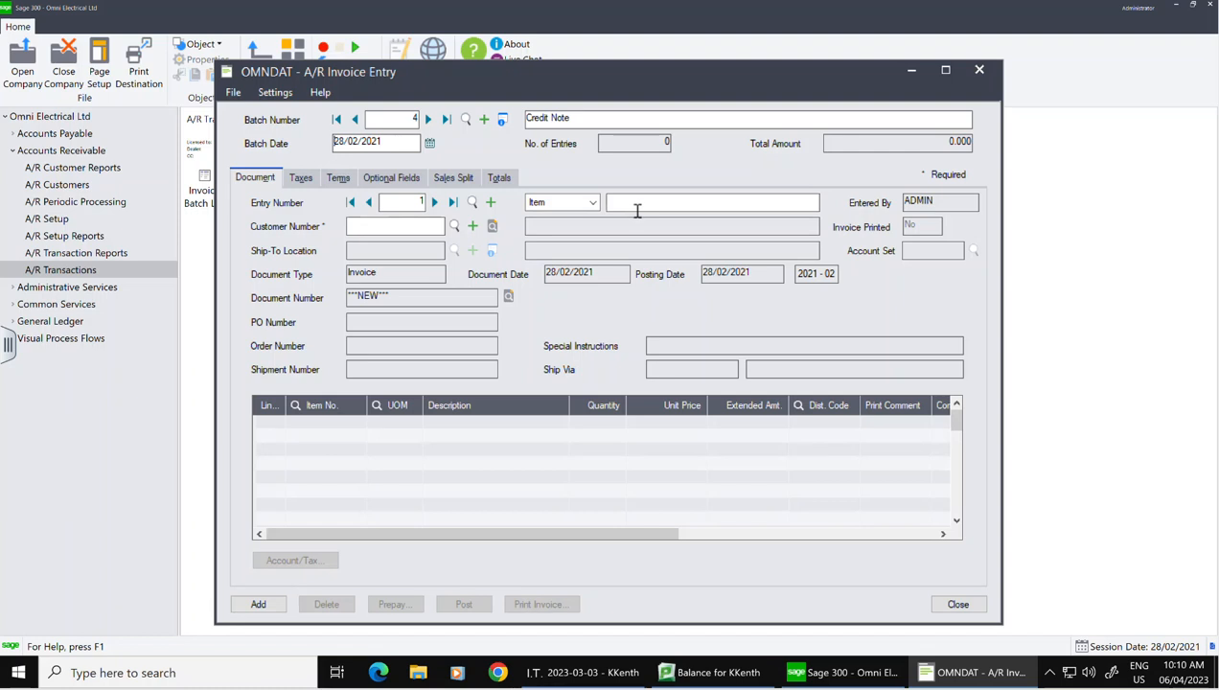
# Step: Describe the first entry 'Damaged Items Returns' and assign it to customer 1100
pyautogui.click(701, 202)
pyautogui.write('DAme')
pyautogui.press('BackSpace')
pyautogui.press('BackSpace')
pyautogui.press('BackSpace')
pyautogui.write('amaged Items Return')
pyautogui.click(389, 226)
pyautogui.write('1100')
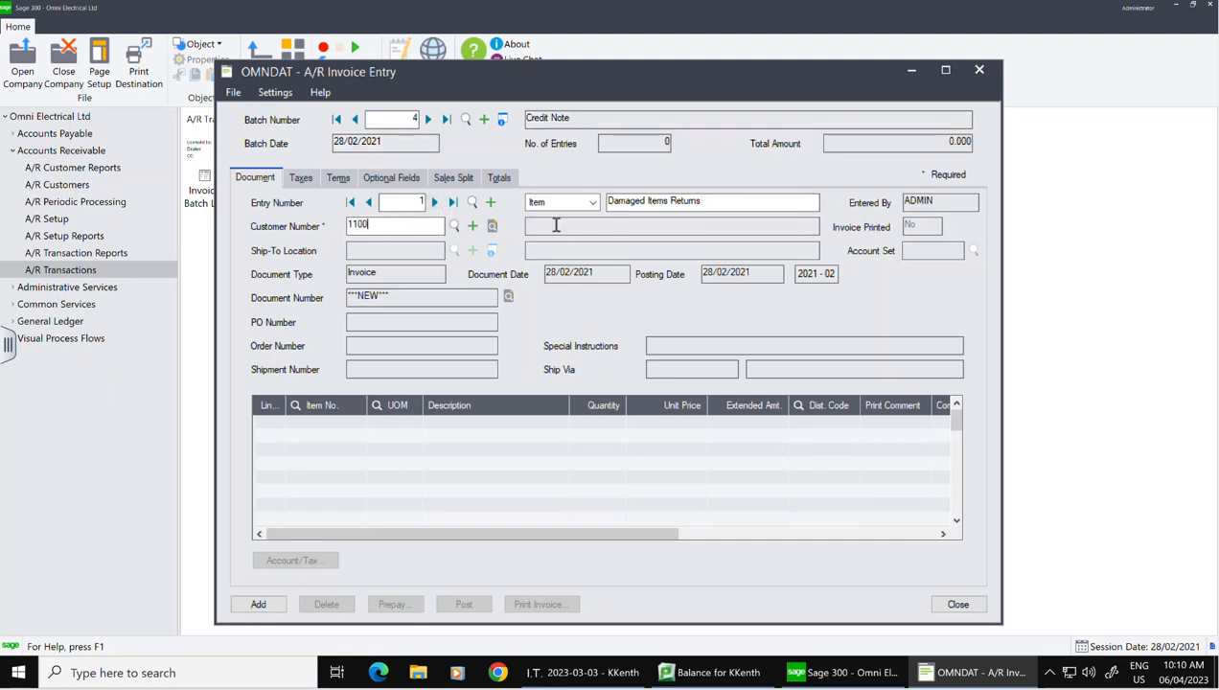
pyautogui.press('Tab')
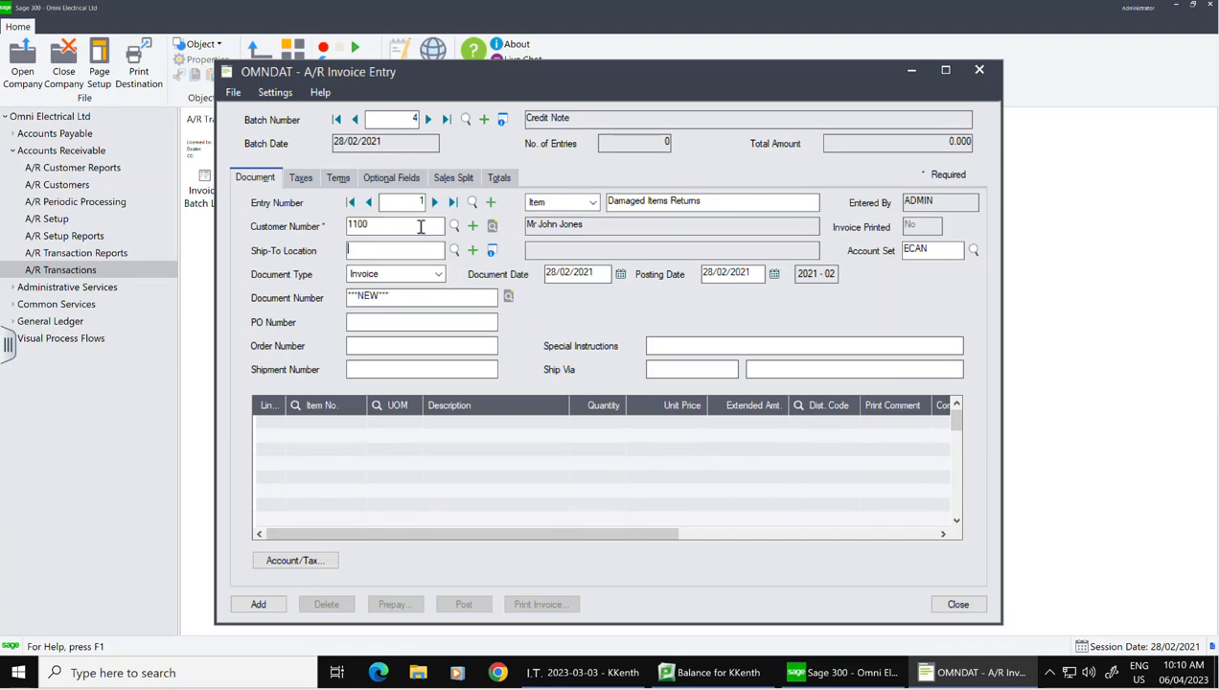
# Step: Change the document type to Credit Note numbered CN250 and list customer invoices 1001, 1007, 1019
pyautogui.click(438, 275)
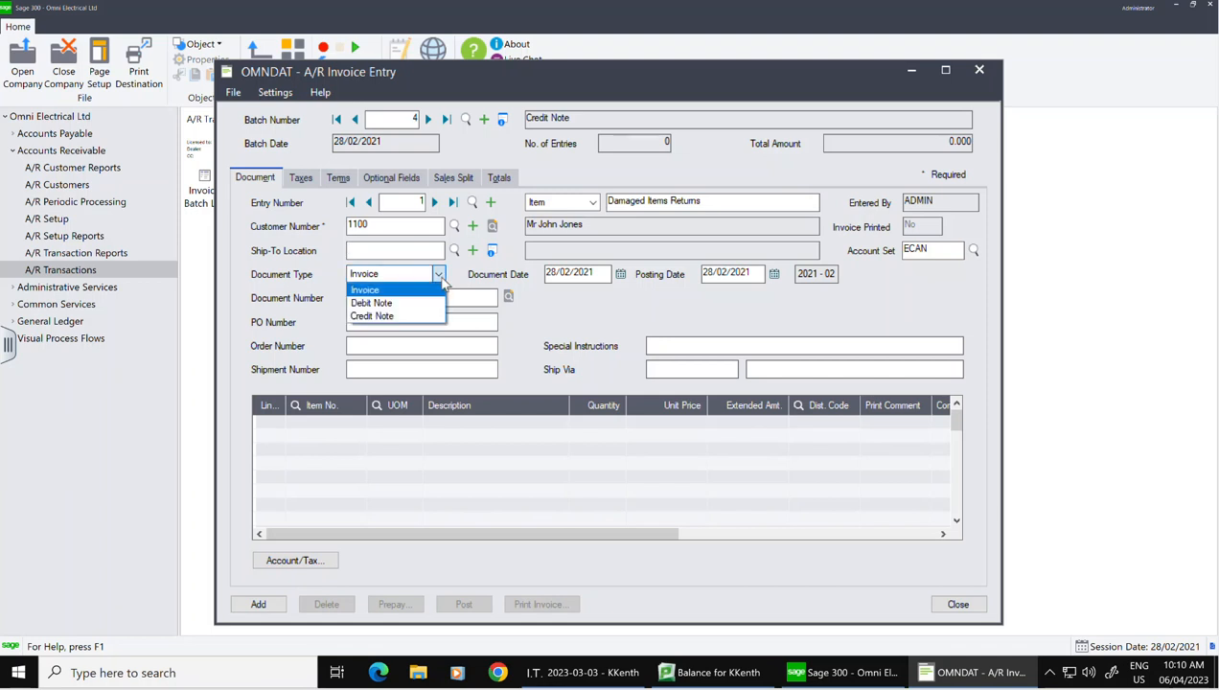
pyautogui.click(373, 317)
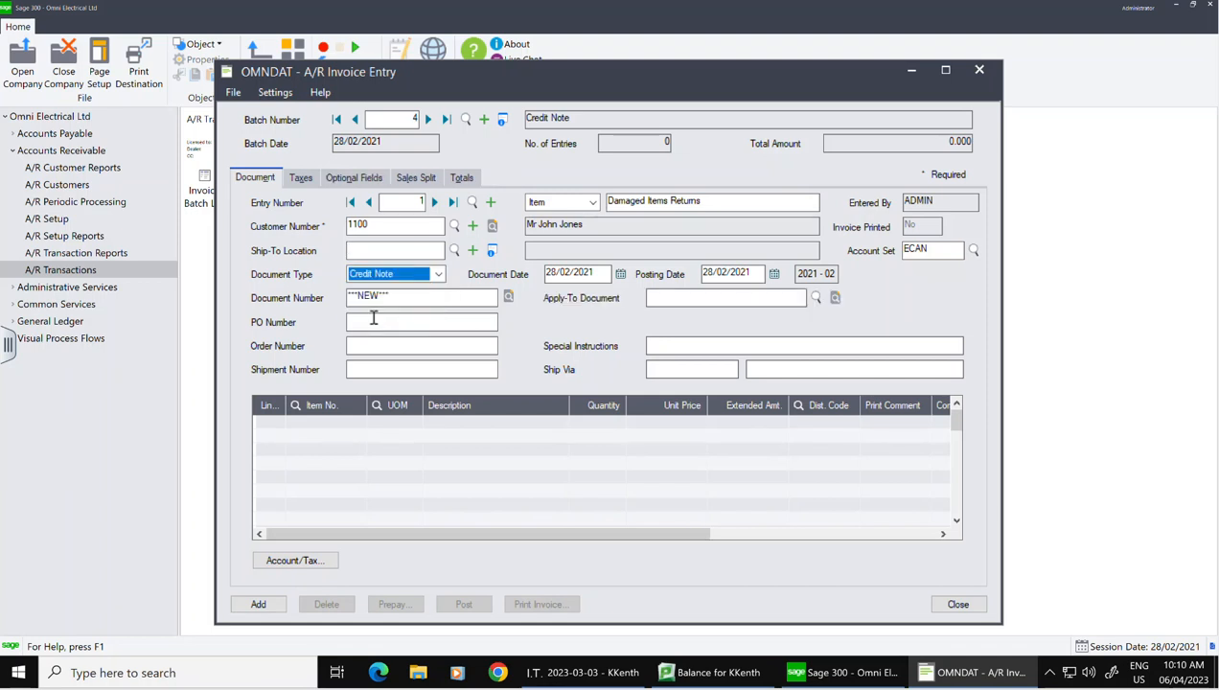
pyautogui.click(406, 305)
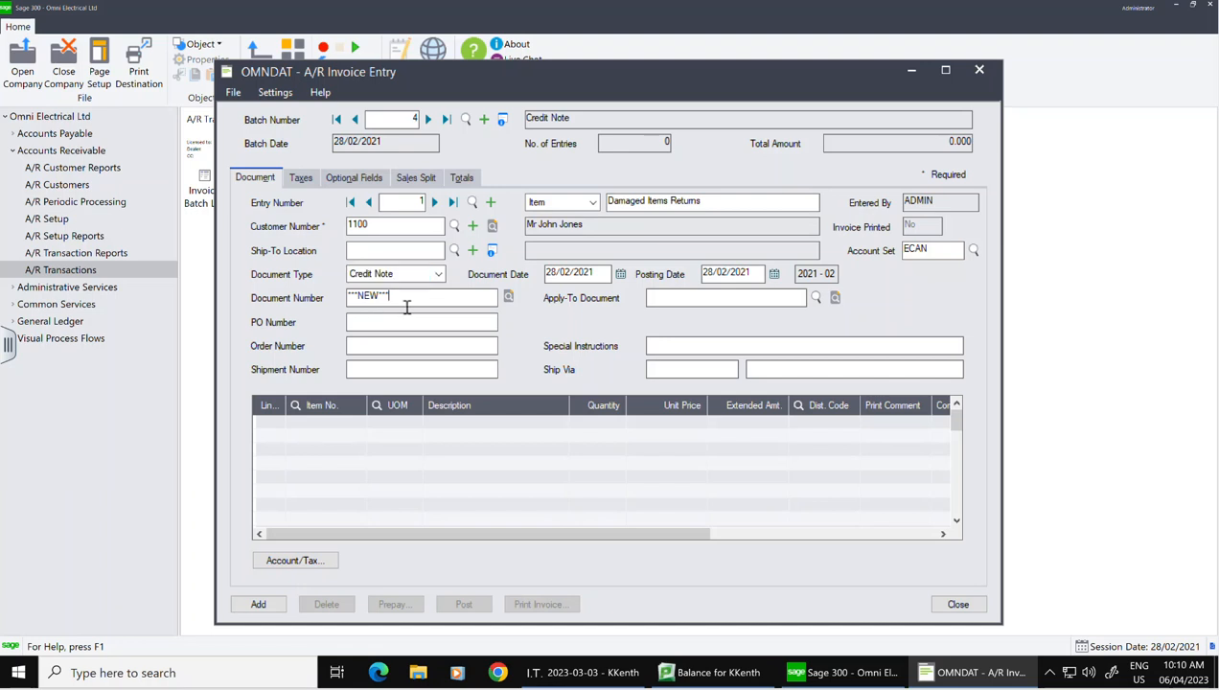
pyautogui.moveTo(408, 305); pyautogui.dragTo(330, 299)
pyautogui.write('CN250')
pyautogui.click(817, 298)
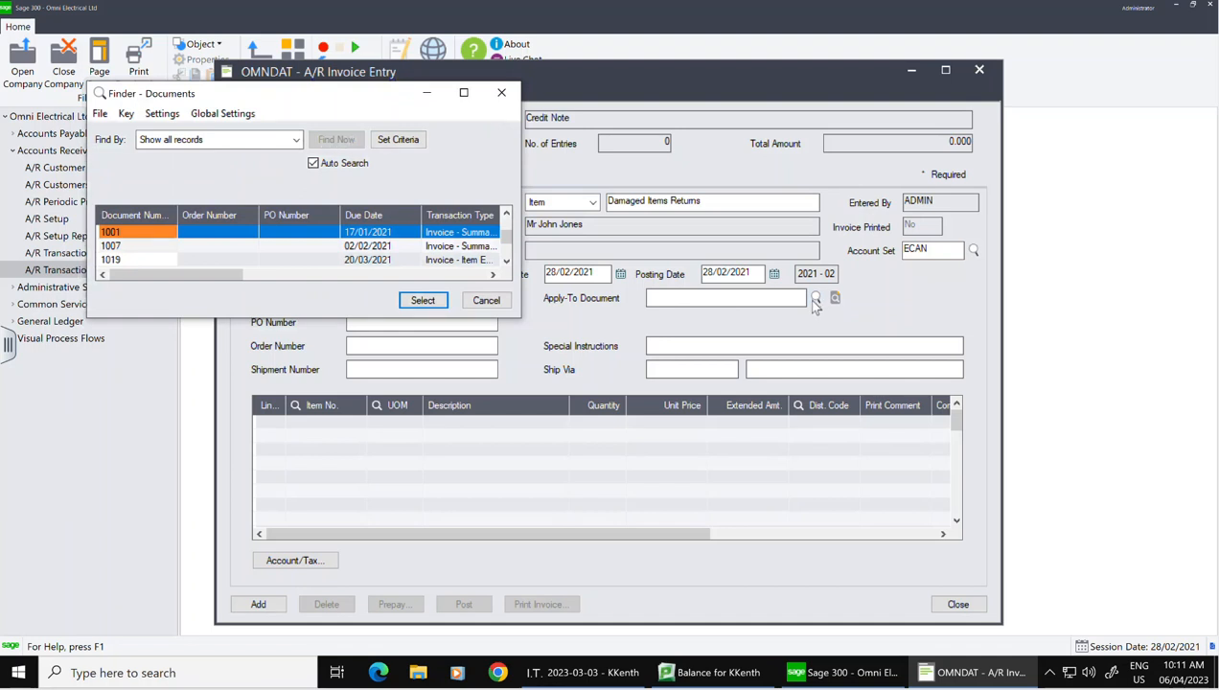
# Step: Apply the credit note to invoice 1019 and start a new detail line
pyautogui.click(139, 263)
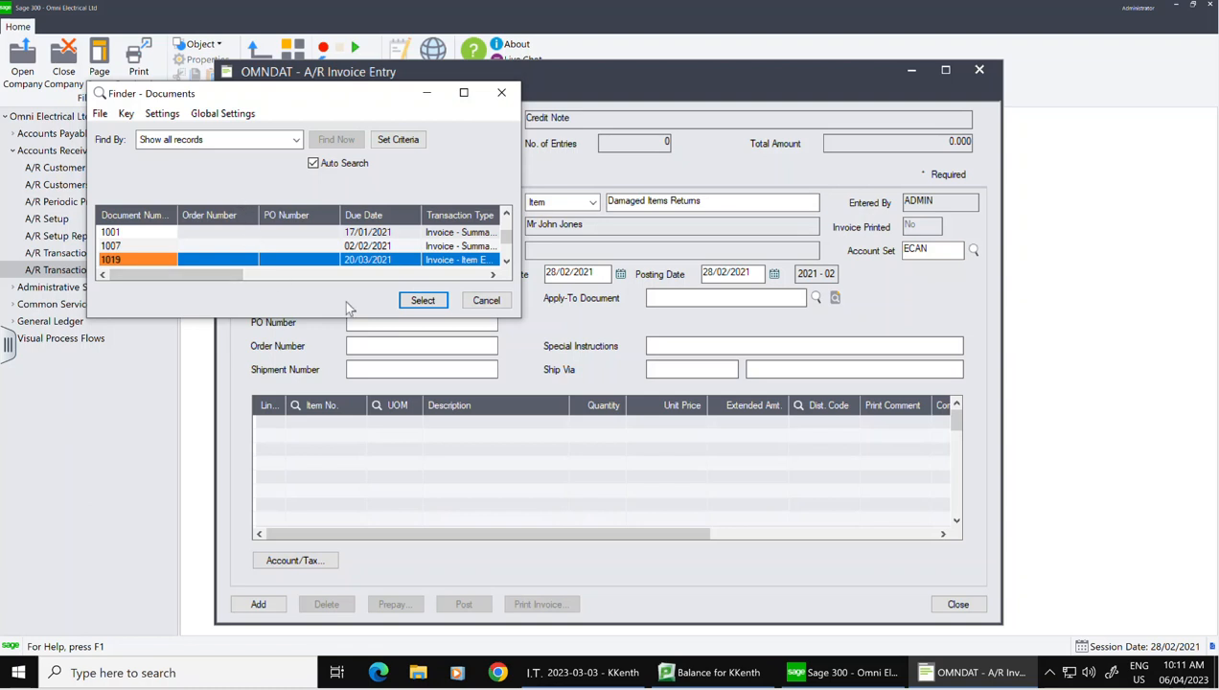
pyautogui.click(422, 301)
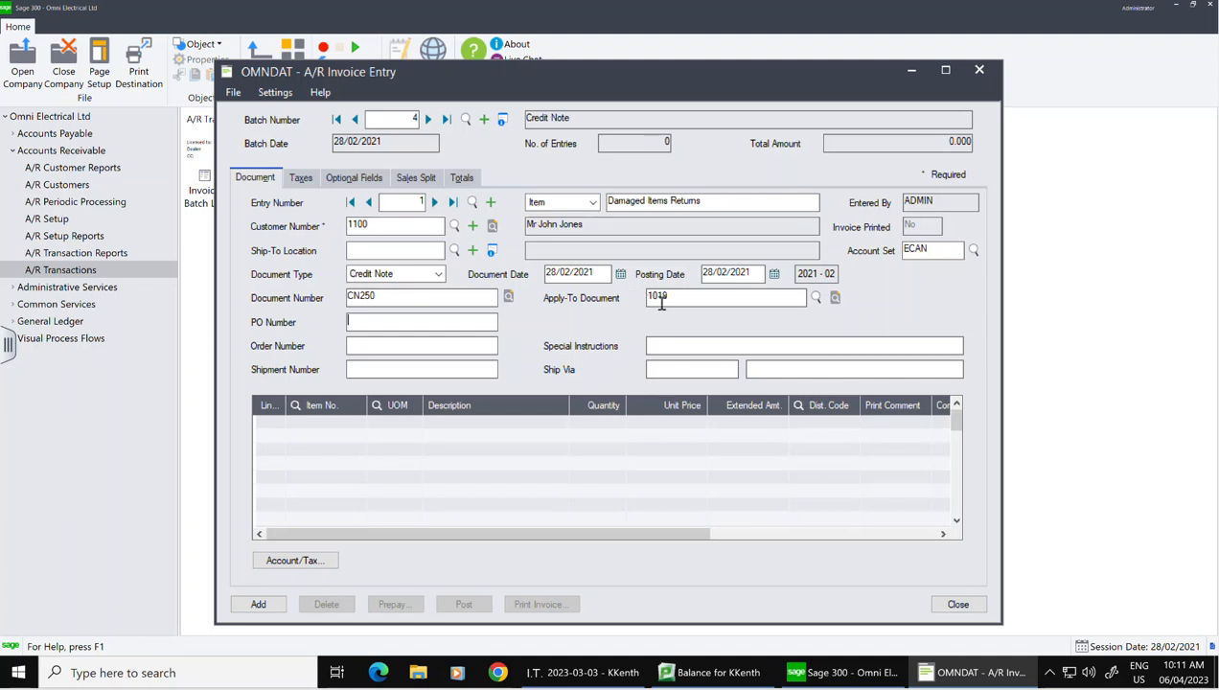
pyautogui.click(284, 429)
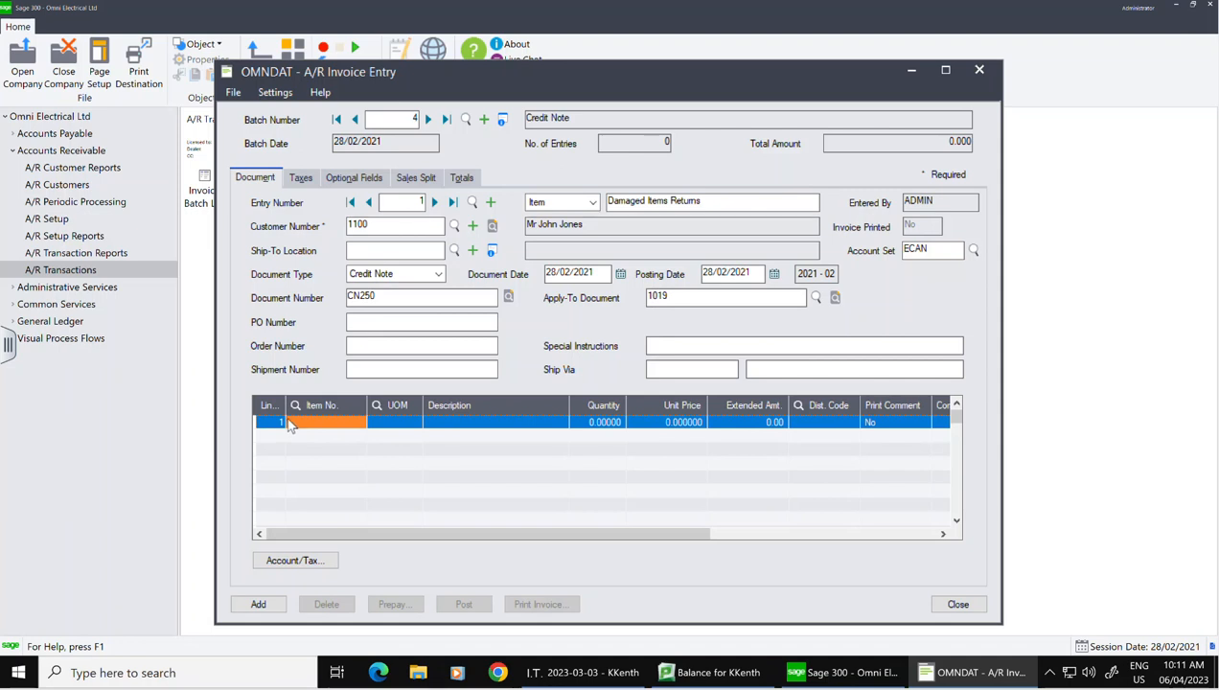
# Step: Put item 52C1 4" Square Cover at 98.00 on the line and review its 12.74 HST
pyautogui.click(371, 429)
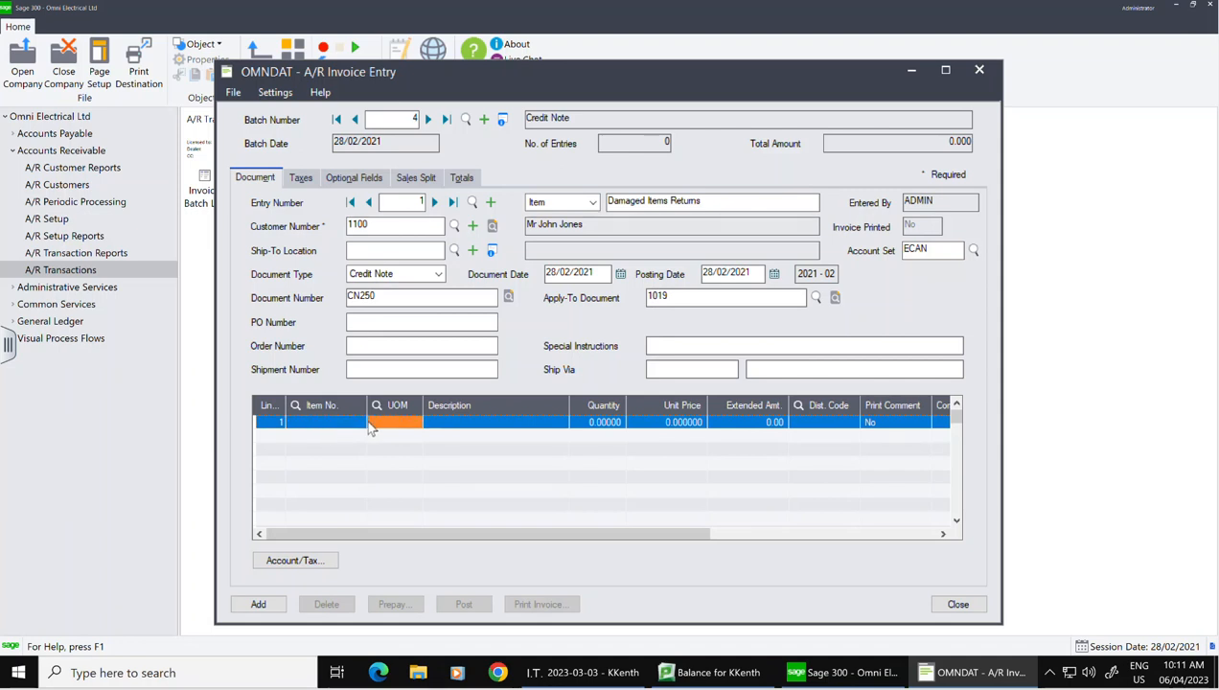
pyautogui.click(363, 422)
pyautogui.click(362, 423)
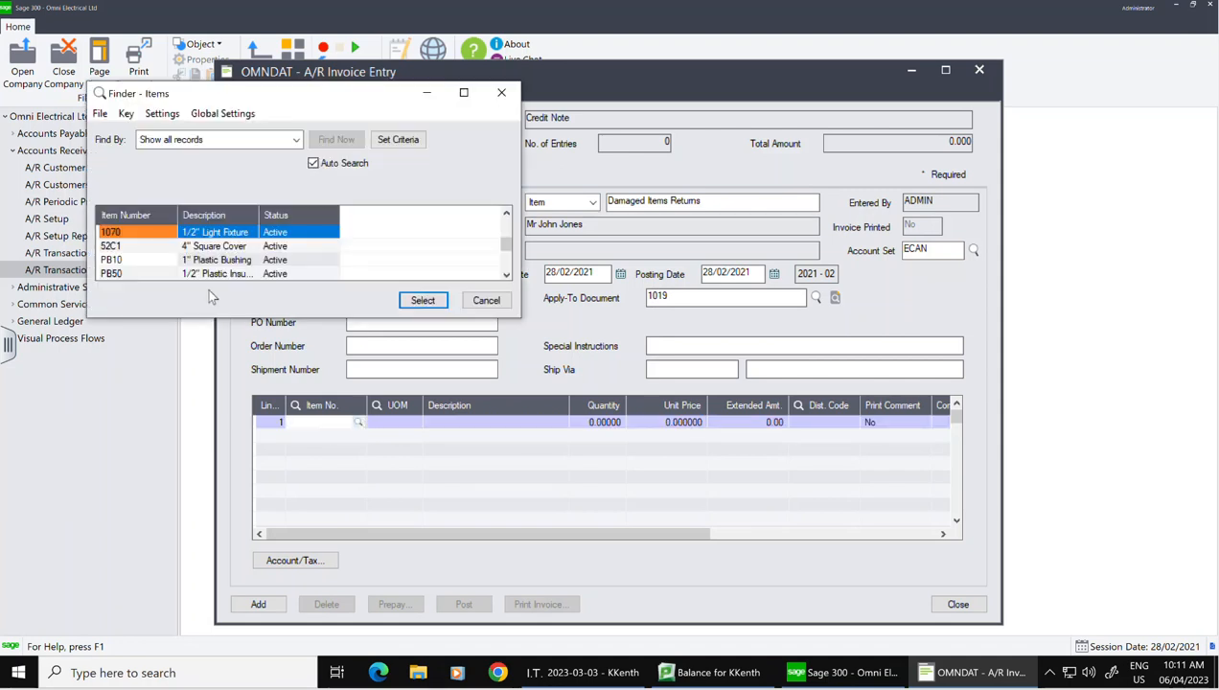
pyautogui.click(142, 247)
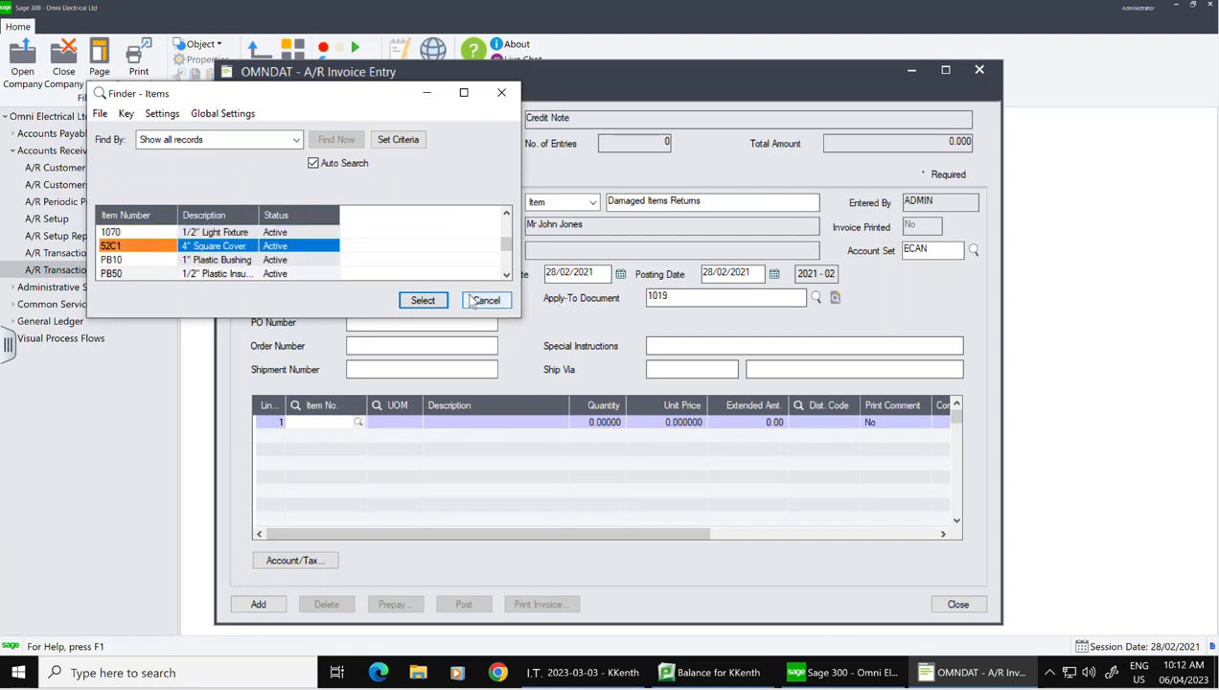
pyautogui.click(422, 301)
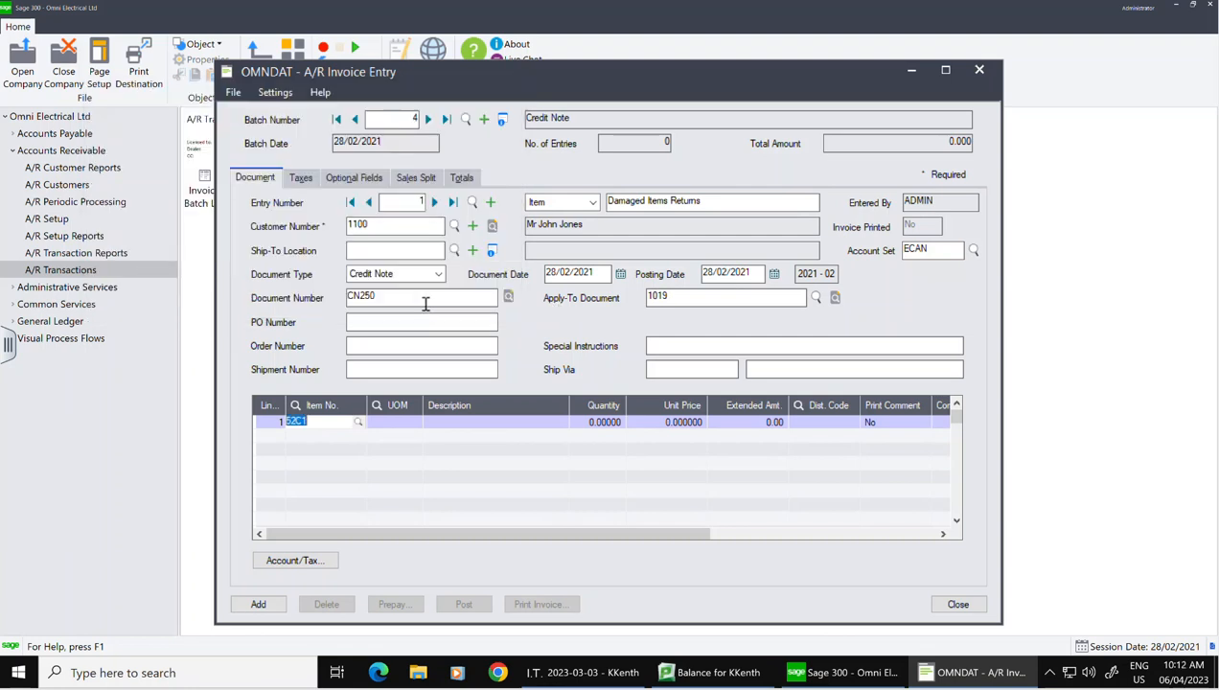
pyautogui.click(409, 424)
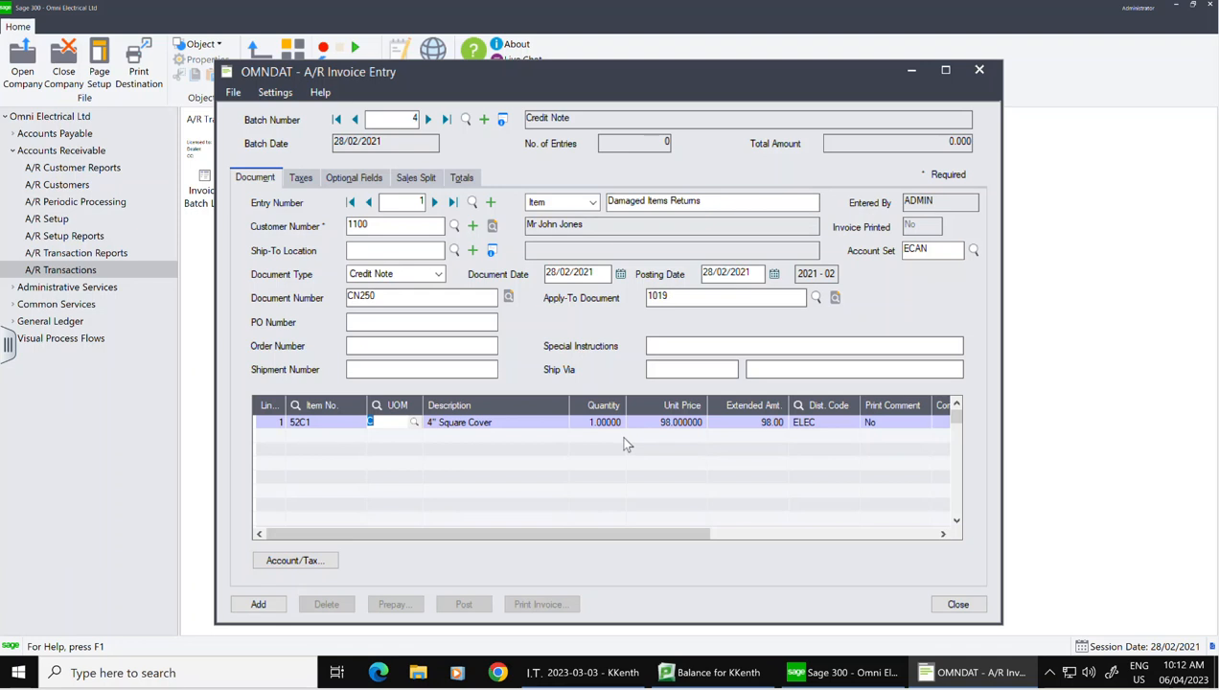
pyautogui.click(303, 182)
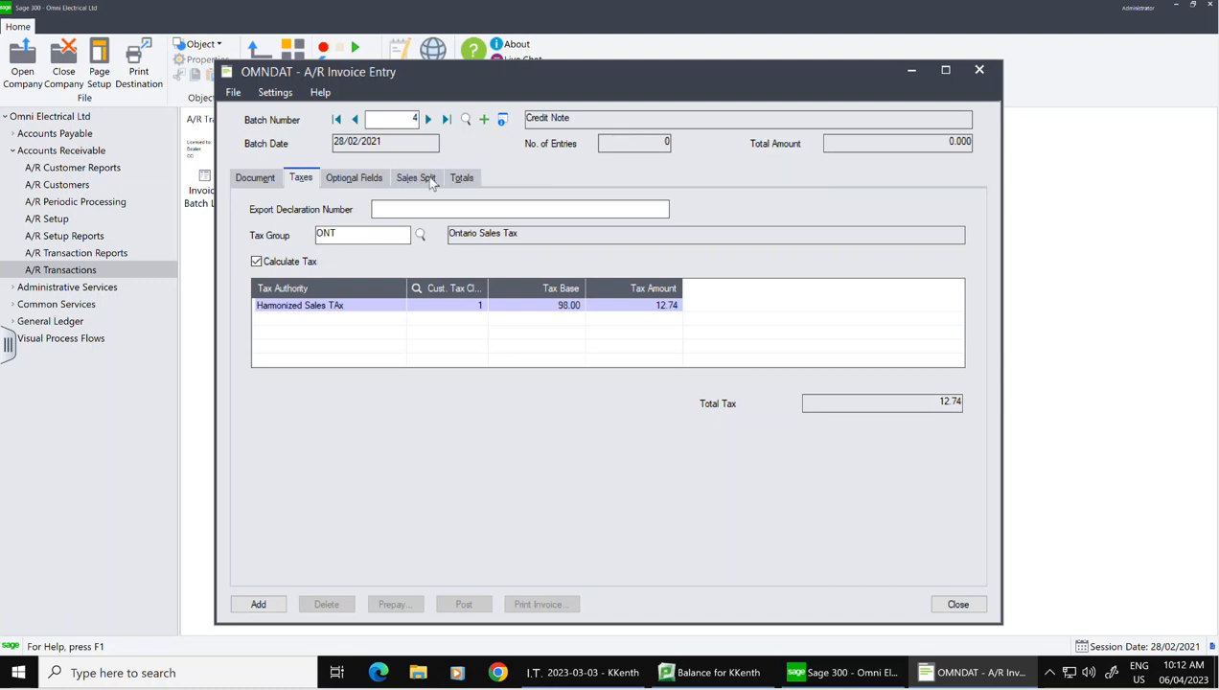
# Step: Verify the 110.74 total and add credit note CN250 as the batch's first entry
pyautogui.click(470, 179)
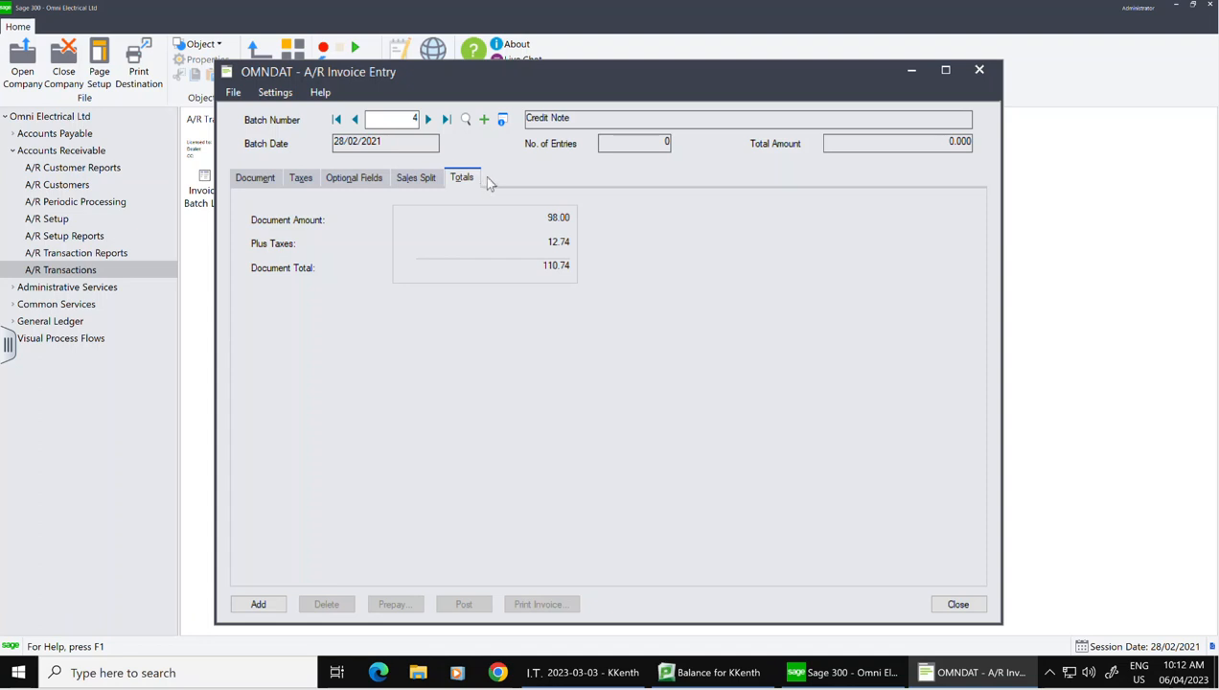
pyautogui.click(251, 182)
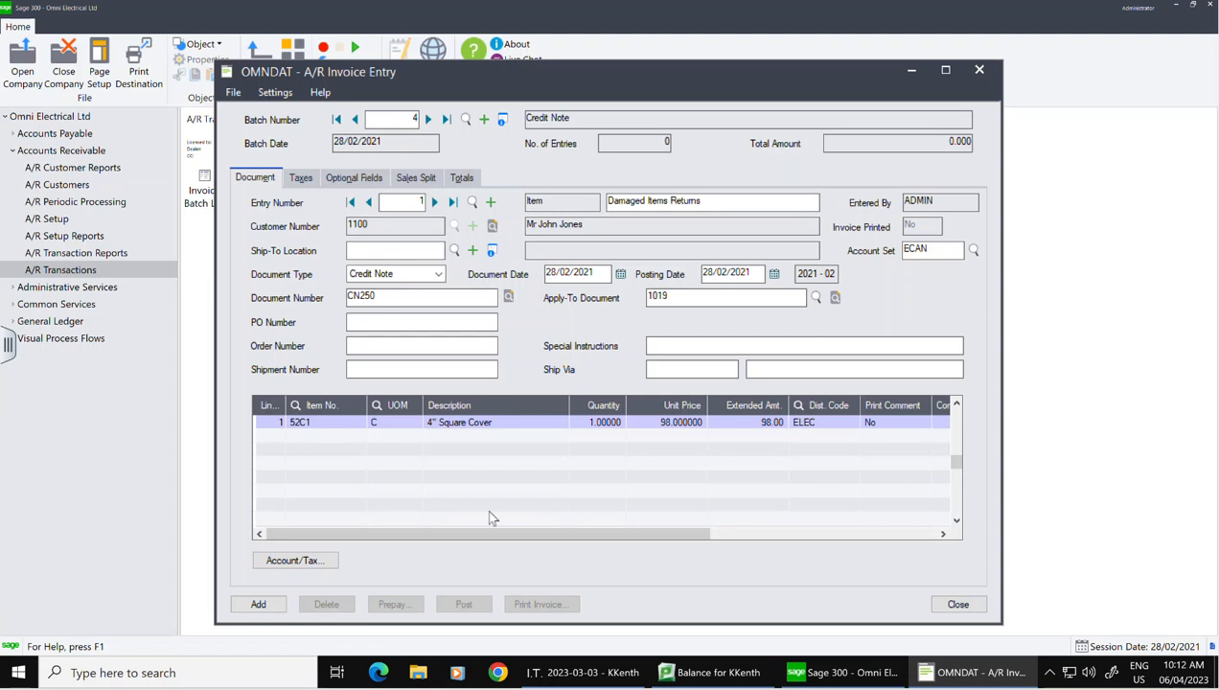
pyautogui.click(270, 604)
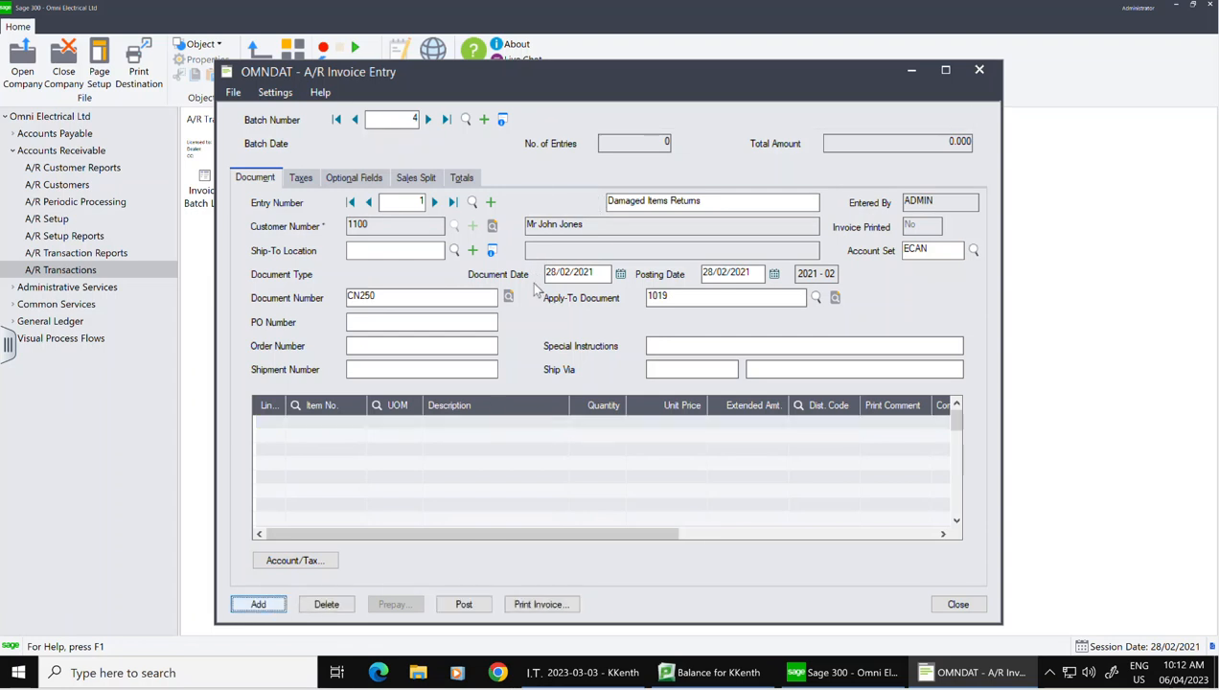
# Step: Check batch 4's information (one credit note, -110.74), then close A/R Invoice Entry
pyautogui.click(502, 119)
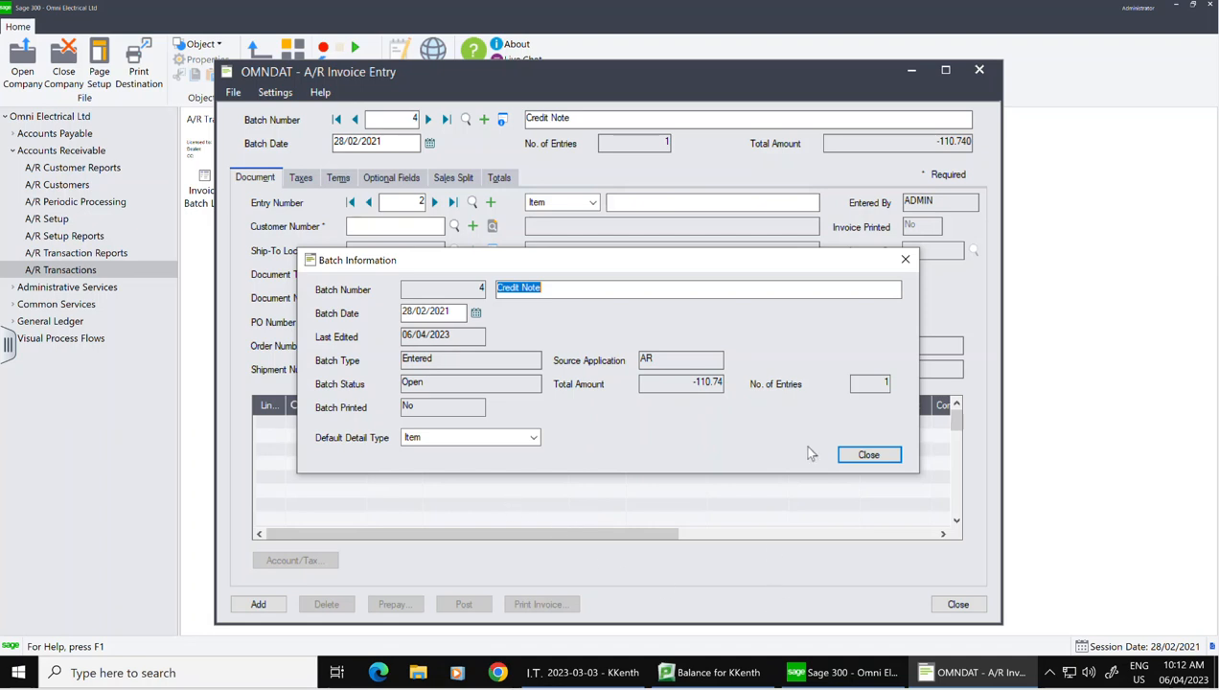
pyautogui.click(858, 456)
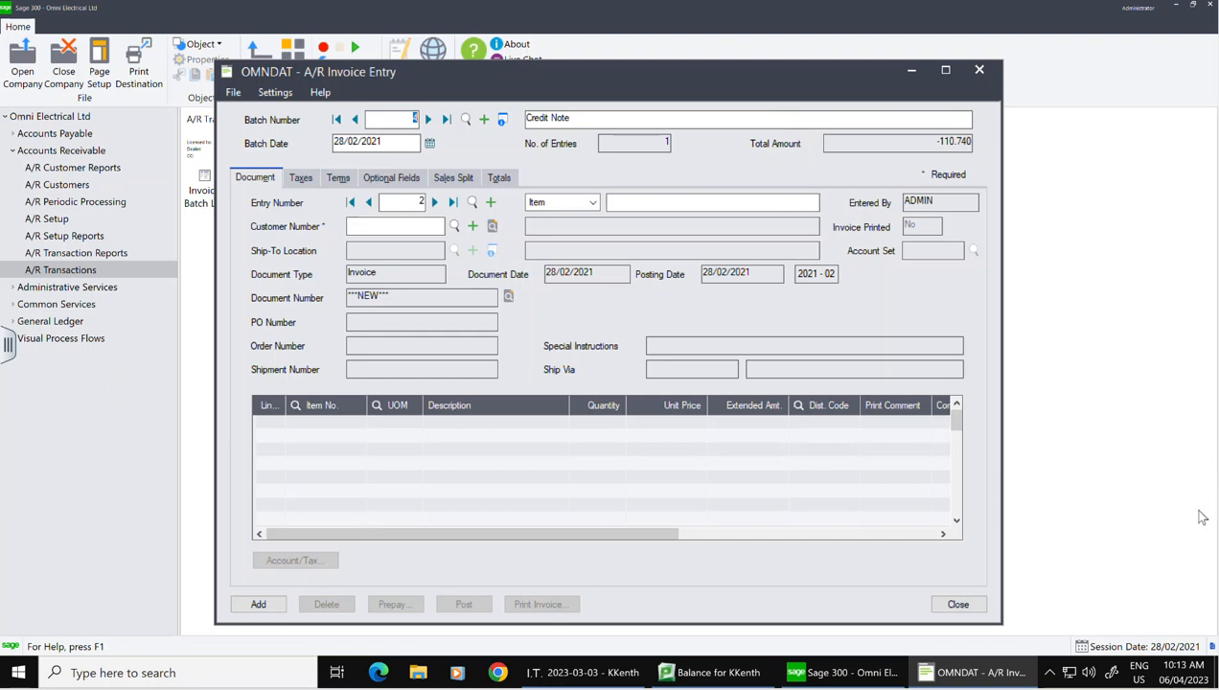
pyautogui.click(959, 604)
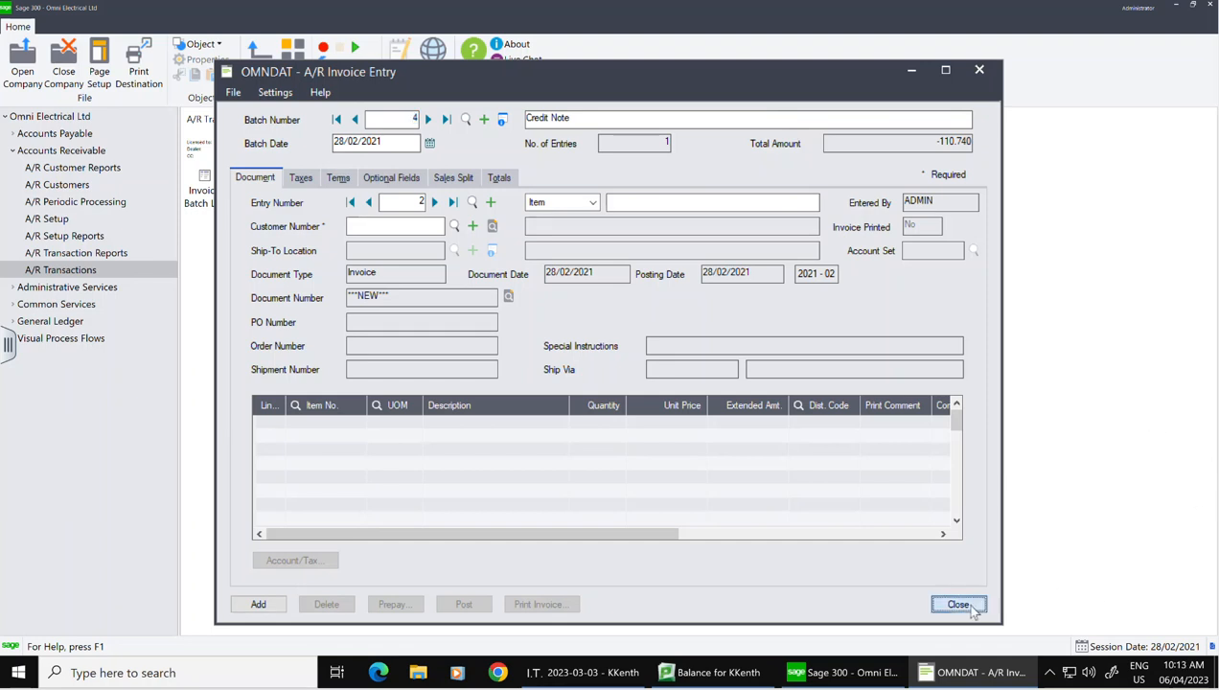
pyautogui.click(214, 196)
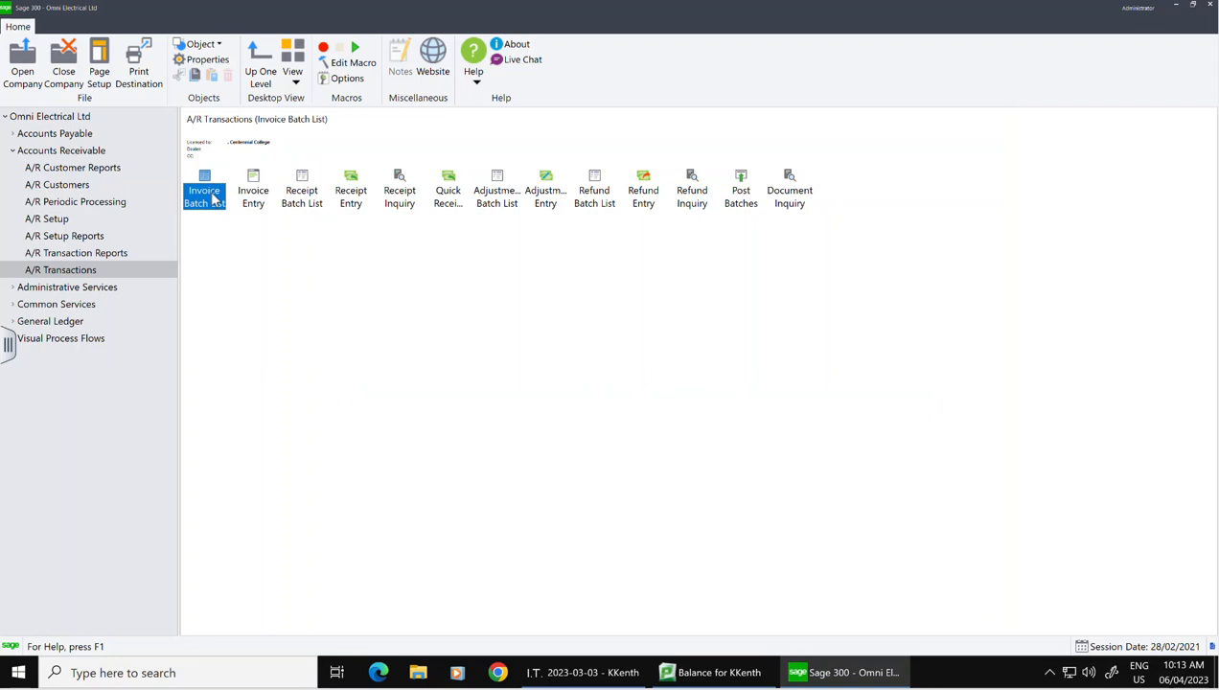
# Step: Preview the Batch Listing report for batch 4, showing credit notes totalling -110.74
pyautogui.doubleClick(212, 196)
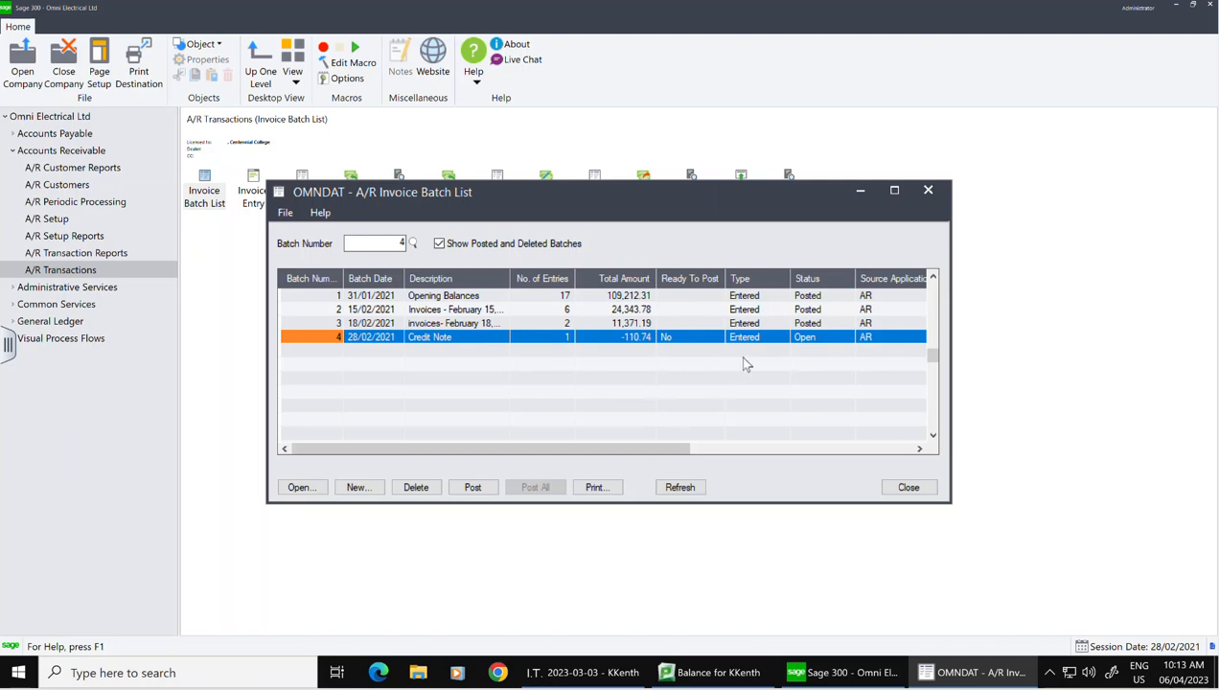
pyautogui.click(596, 488)
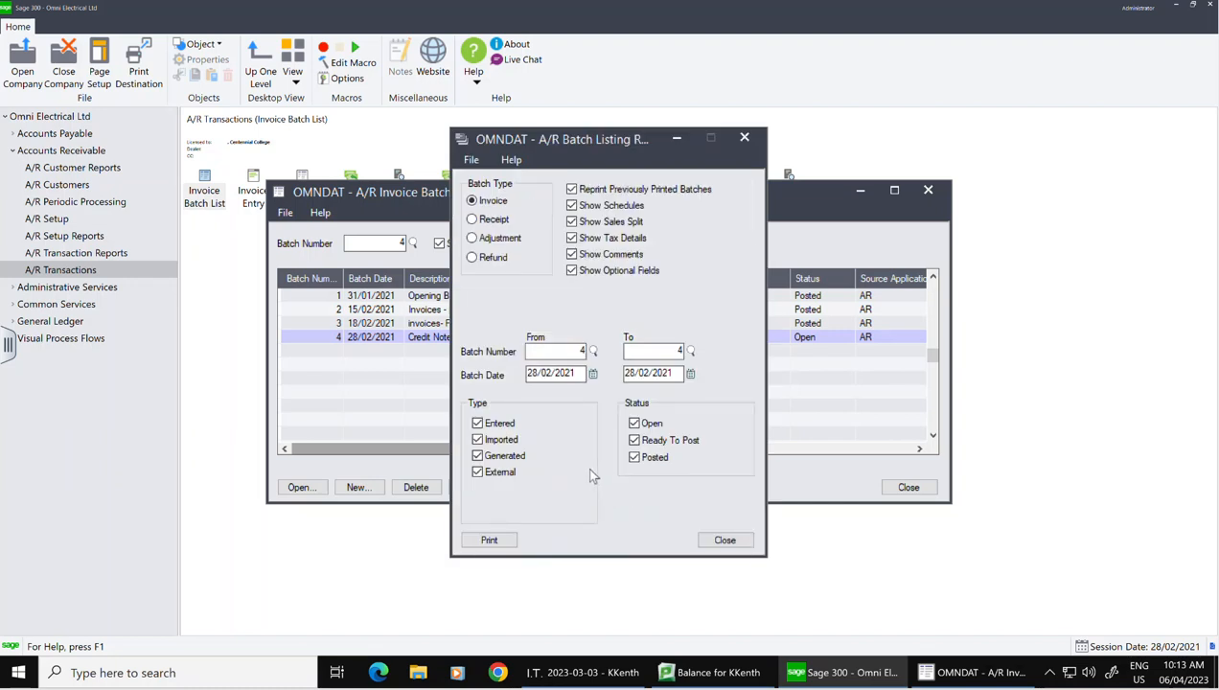
pyautogui.click(492, 540)
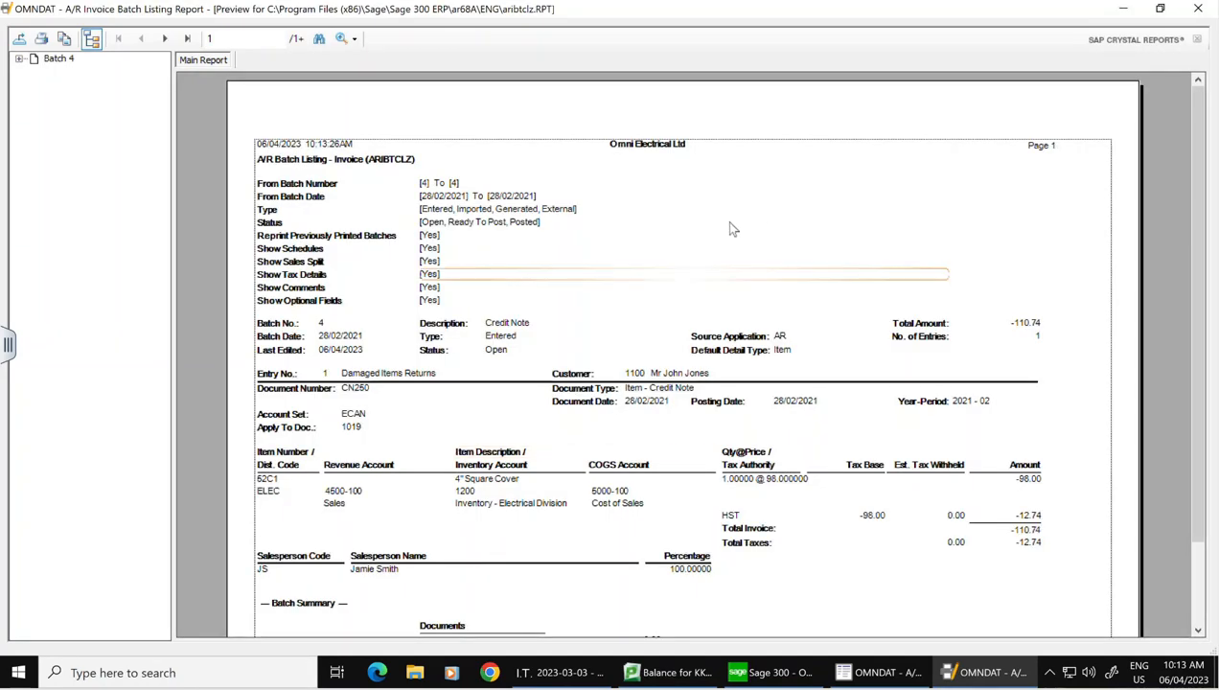
pyautogui.scroll(-2, 1035, 412)
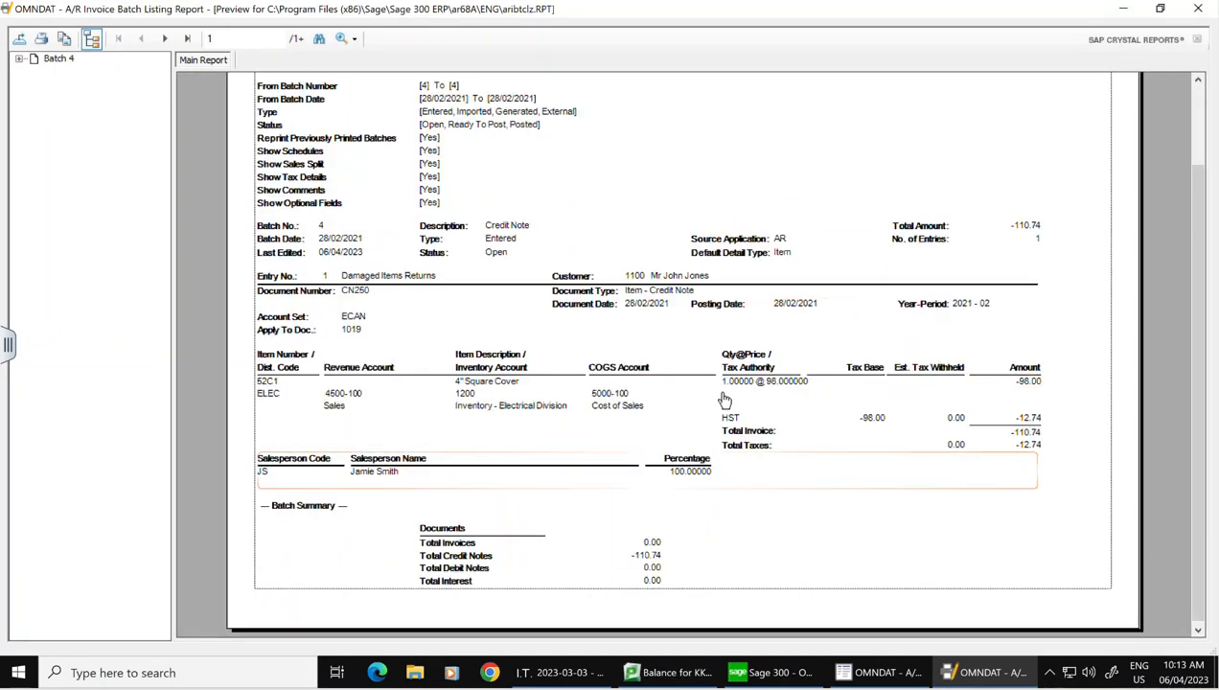
pyautogui.scroll(-1, 1000, 398)
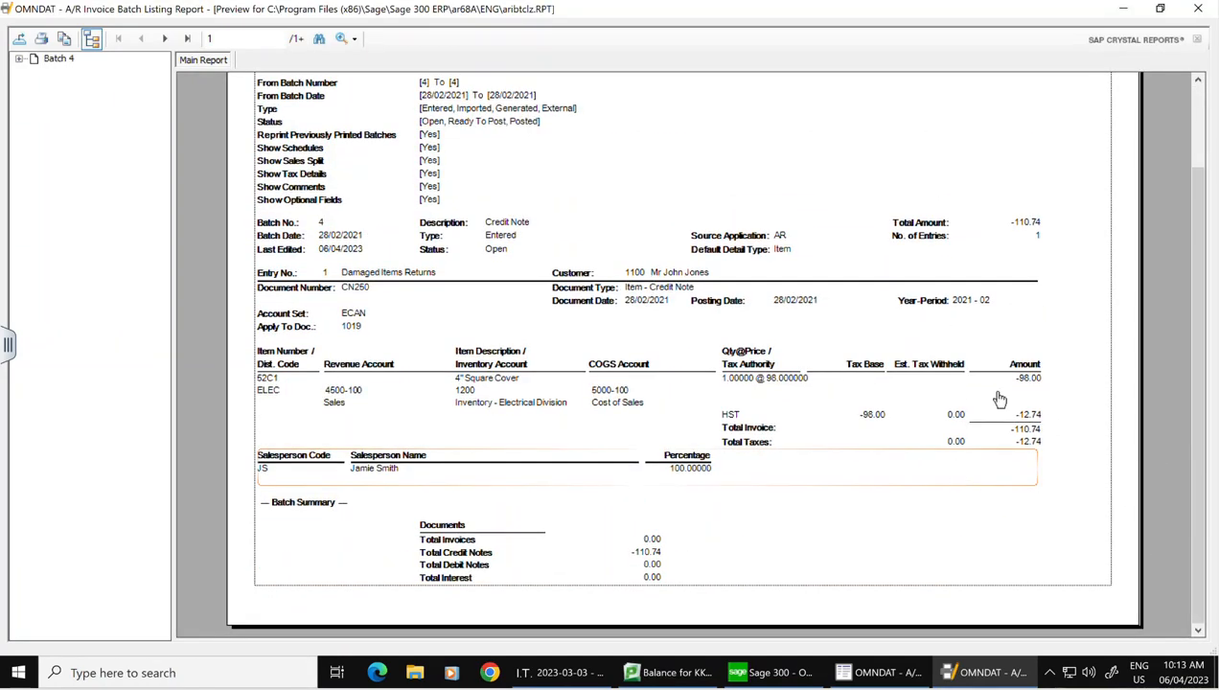
pyautogui.click(1198, 9)
pyautogui.click(729, 539)
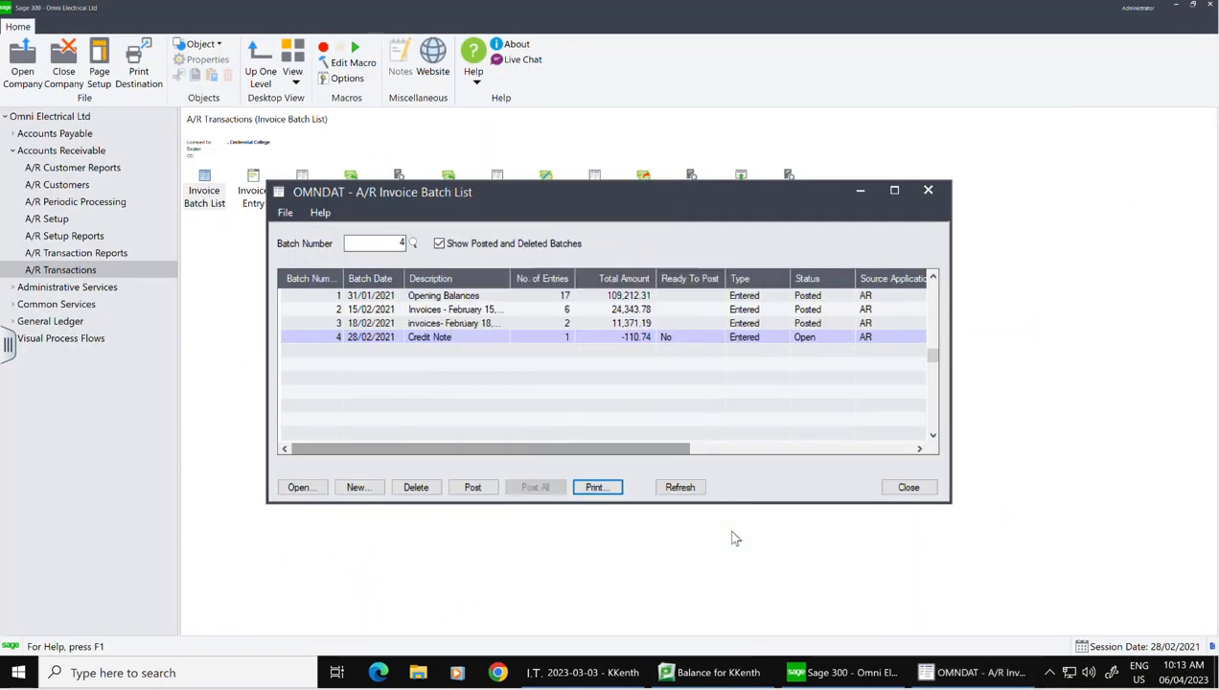
# Step: Mark Credit Note batch 4 ready to post and post it
pyautogui.doubleClick(674, 341)
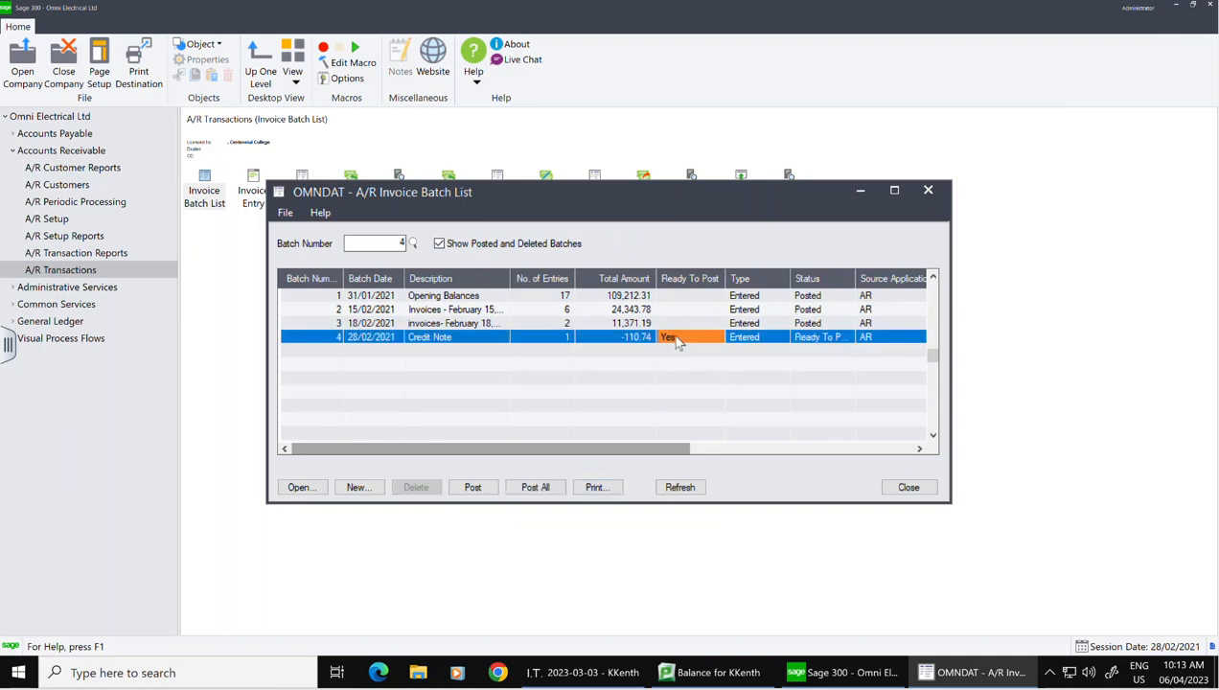
pyautogui.click(474, 488)
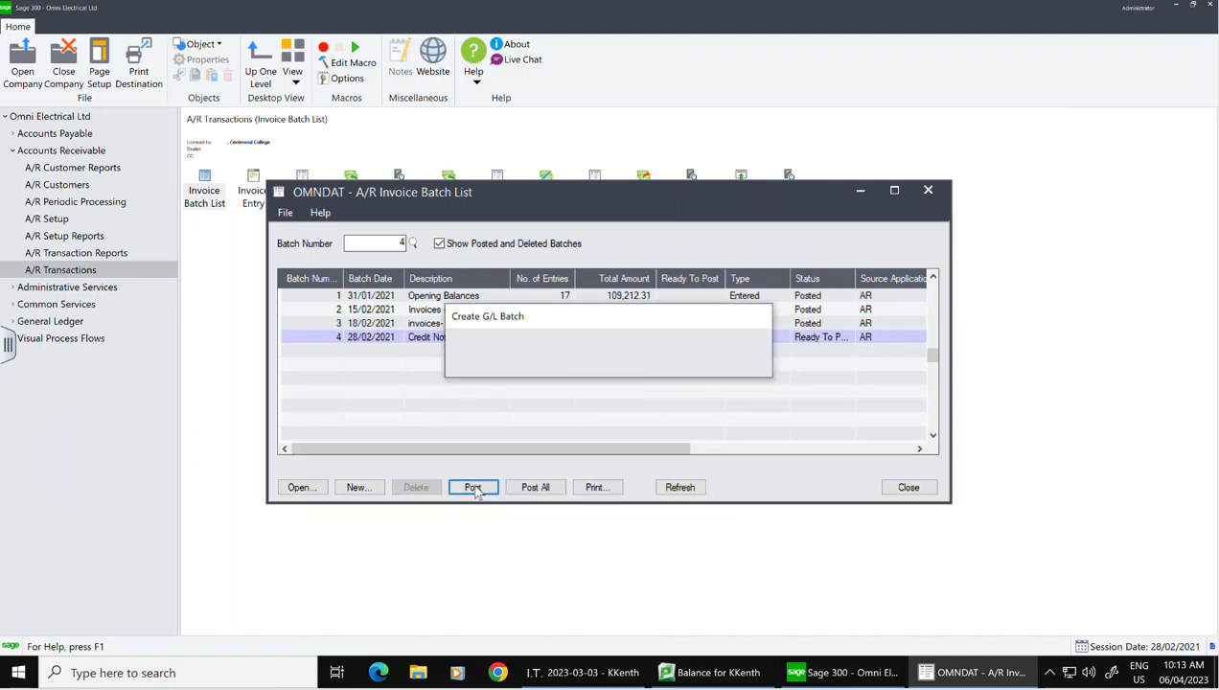
pyautogui.click(600, 482)
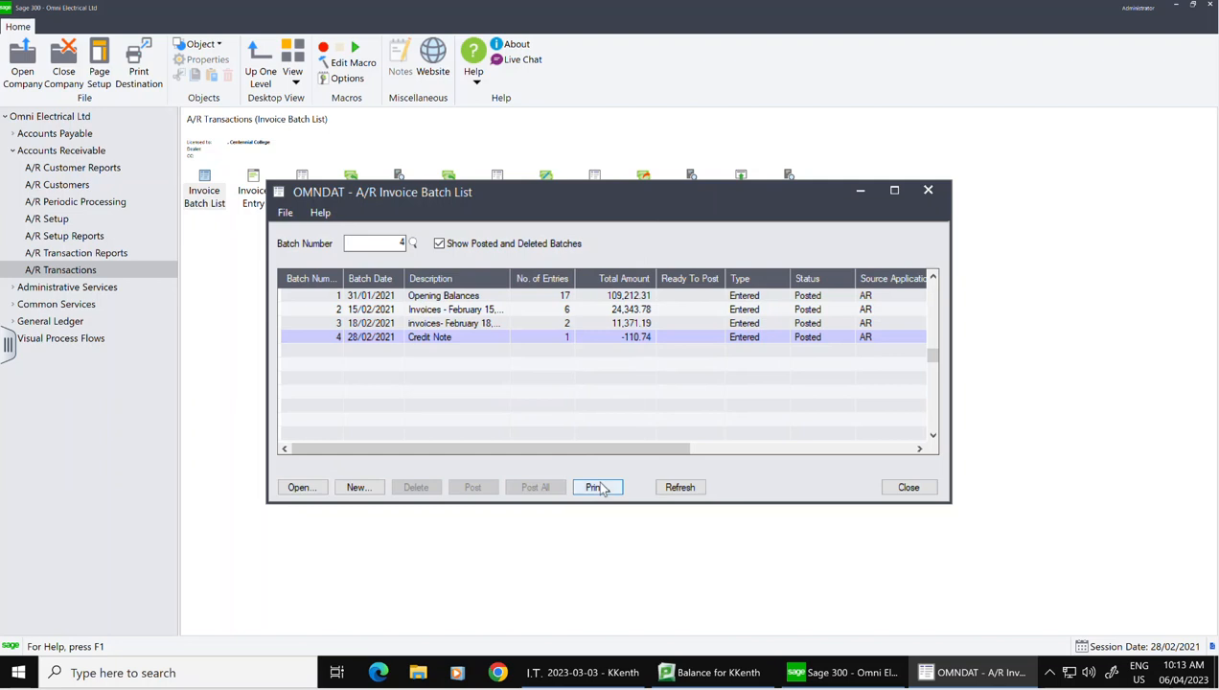
pyautogui.click(907, 488)
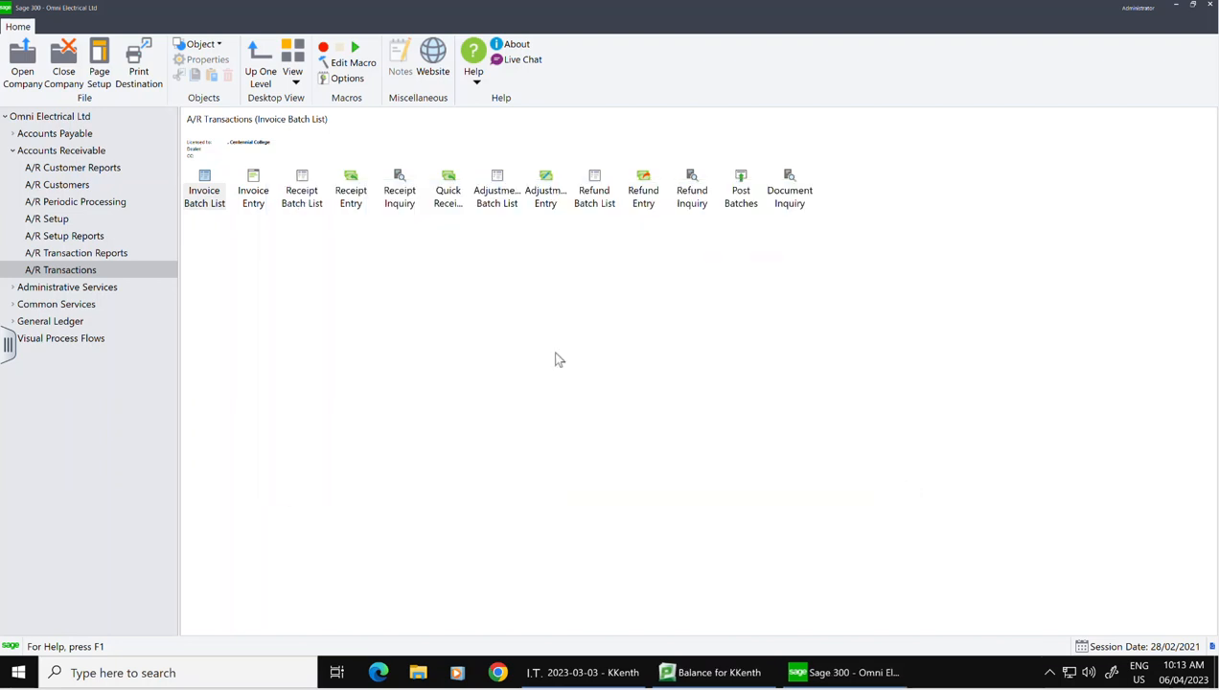
# Step: Preview the invoice posting journal for posting sequences 1 to 3
pyautogui.click(52, 254)
pyautogui.doubleClick(308, 202)
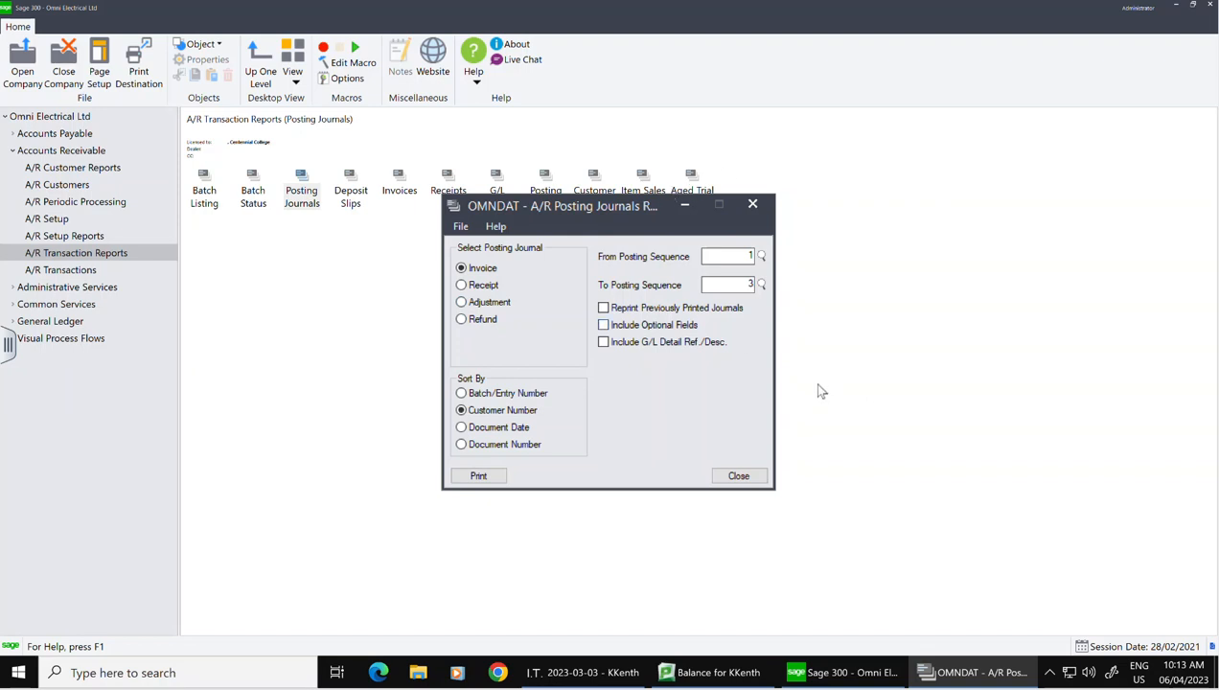
pyautogui.click(484, 475)
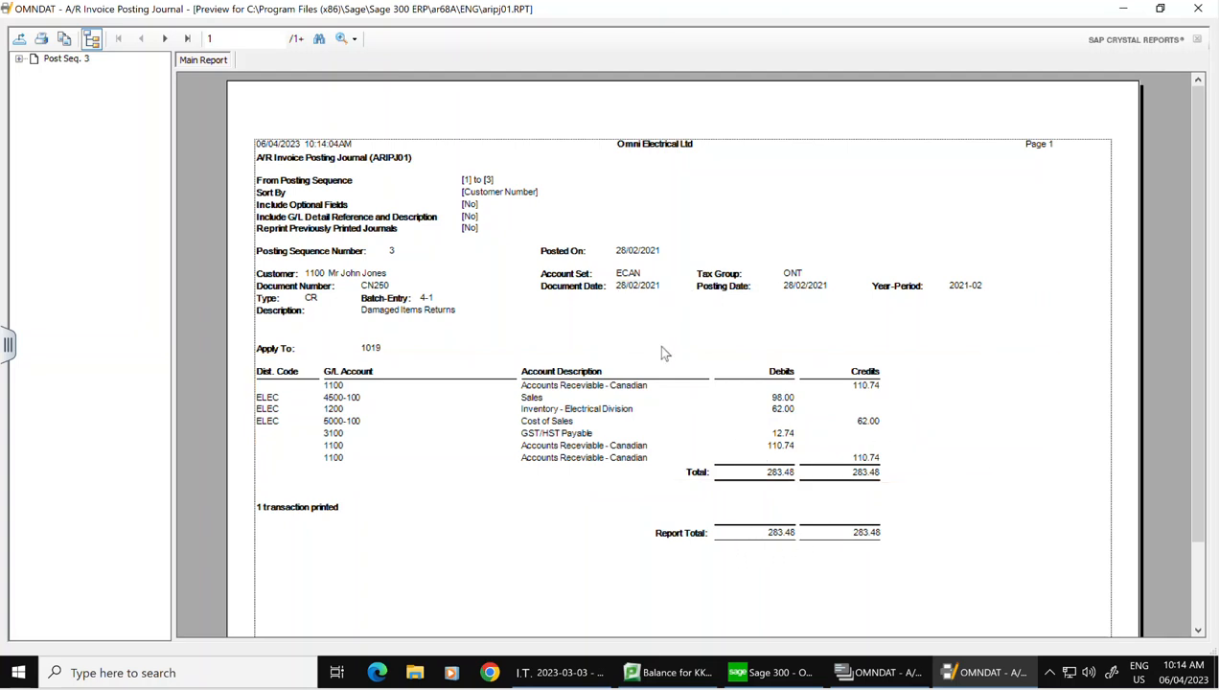
pyautogui.click(1201, 10)
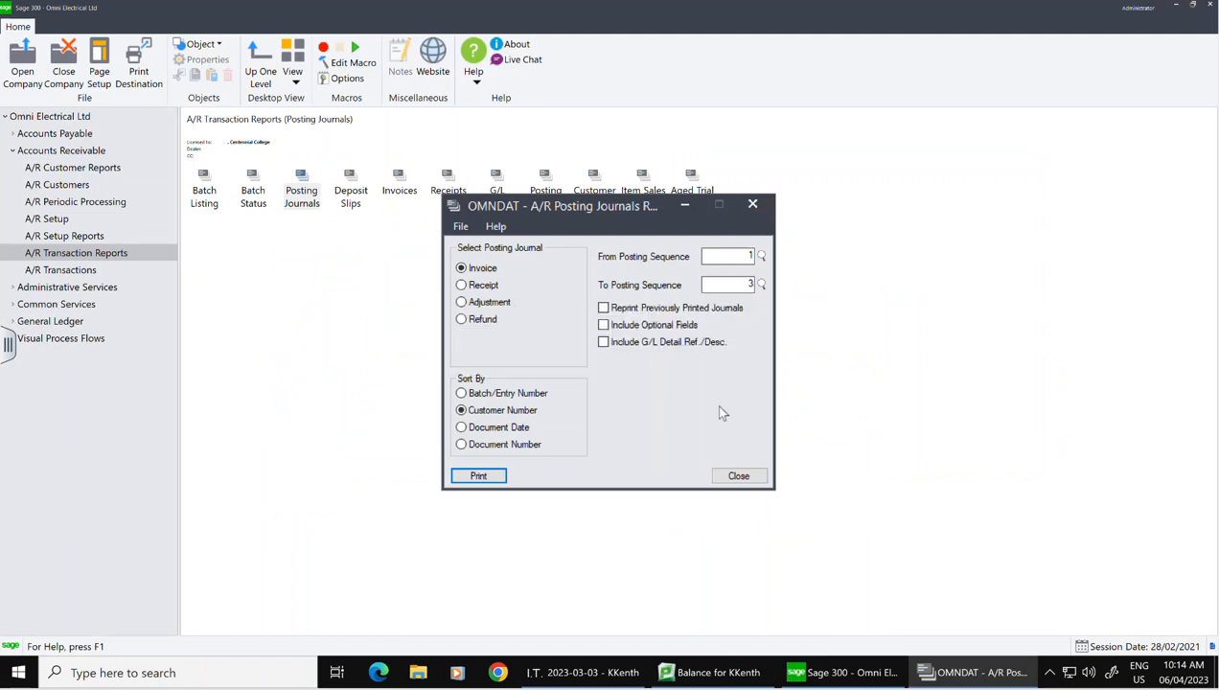
pyautogui.click(738, 477)
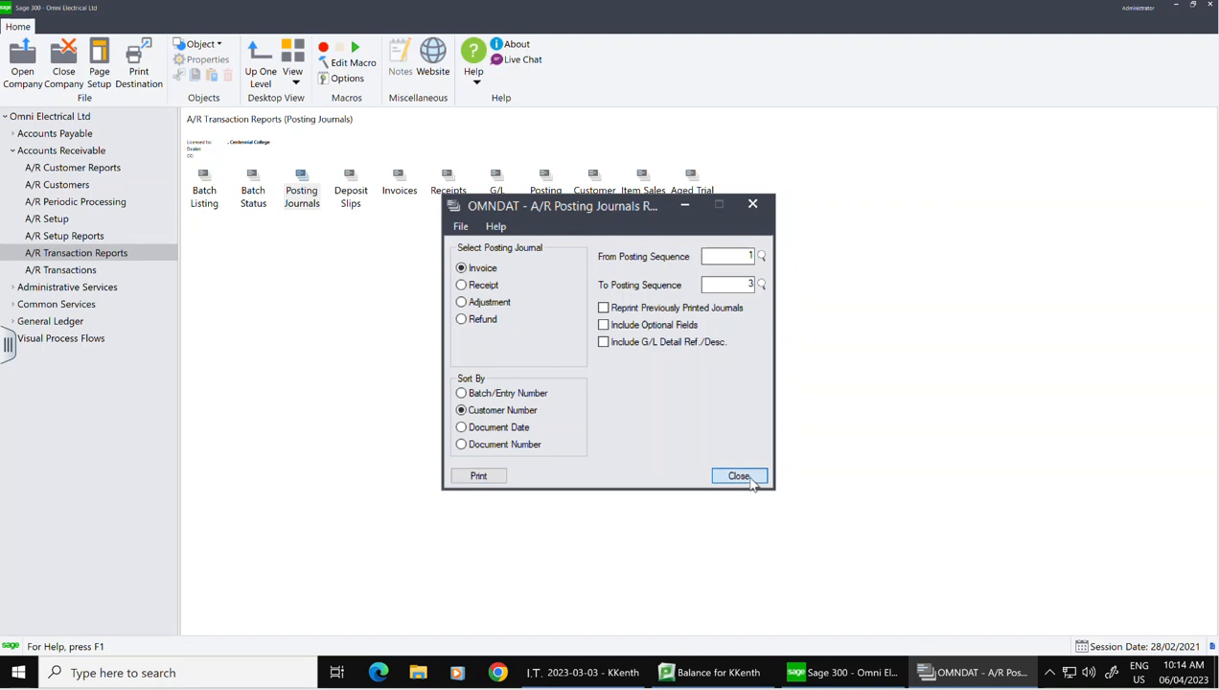
pyautogui.click(93, 273)
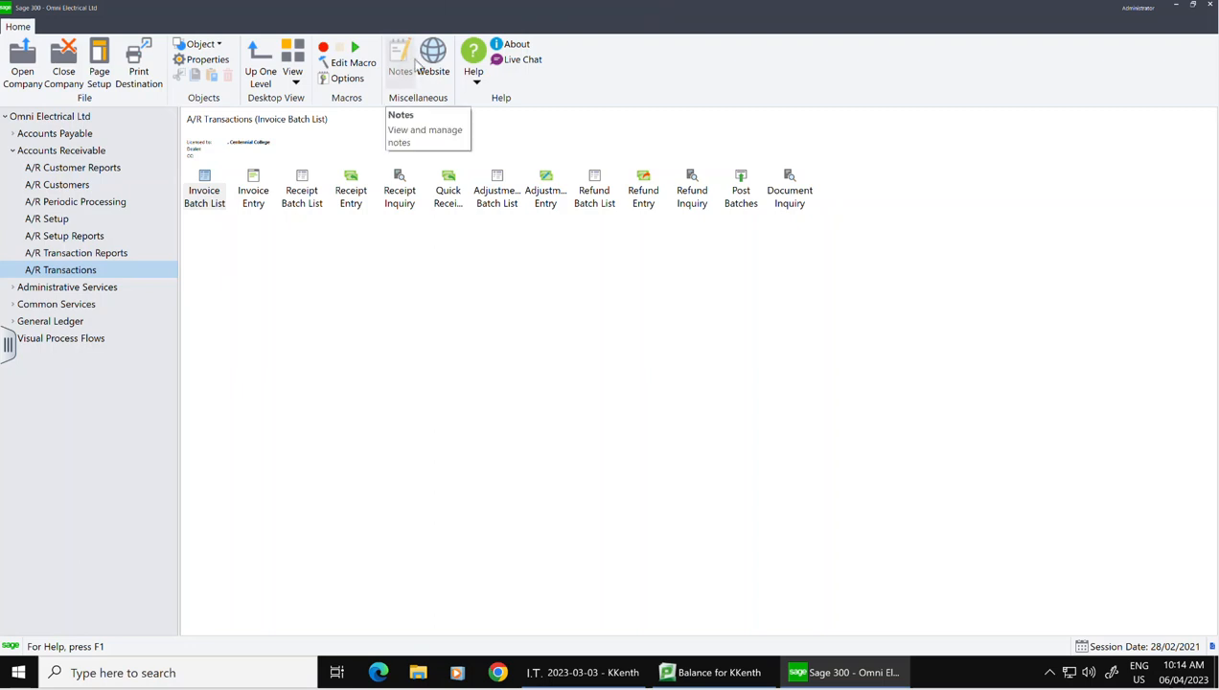
# Step: Open the A/R Customers records window and close it, twice over
pyautogui.click(52, 186)
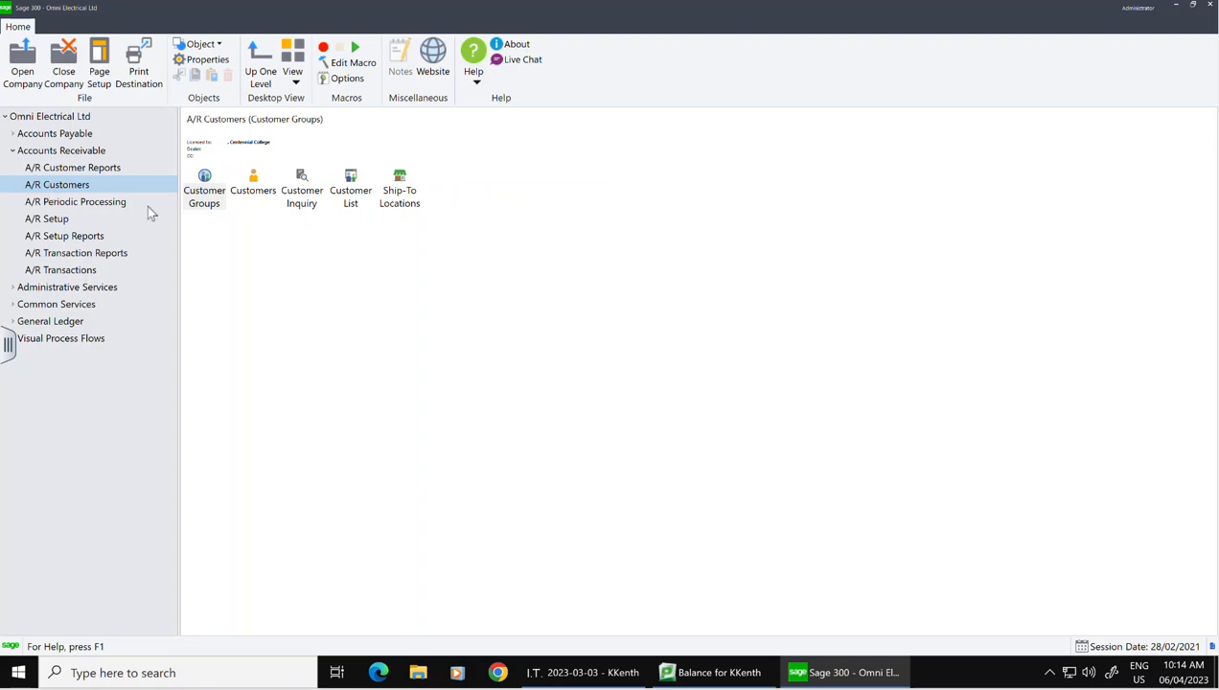
pyautogui.doubleClick(259, 189)
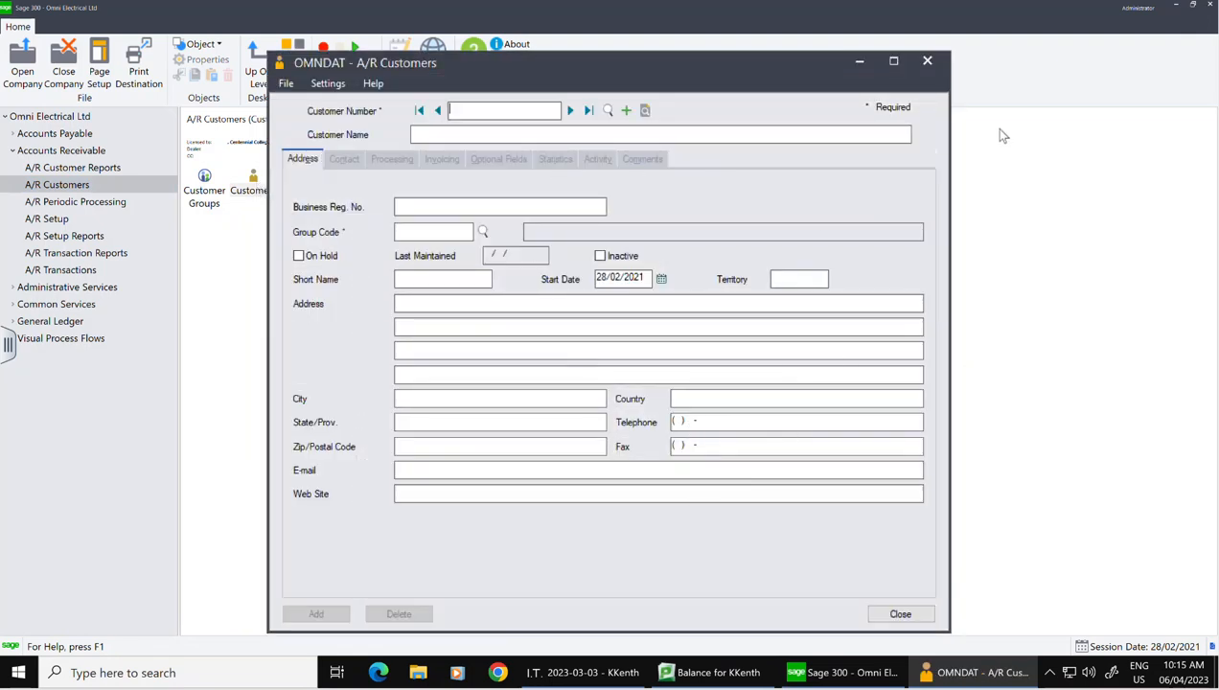
pyautogui.click(927, 61)
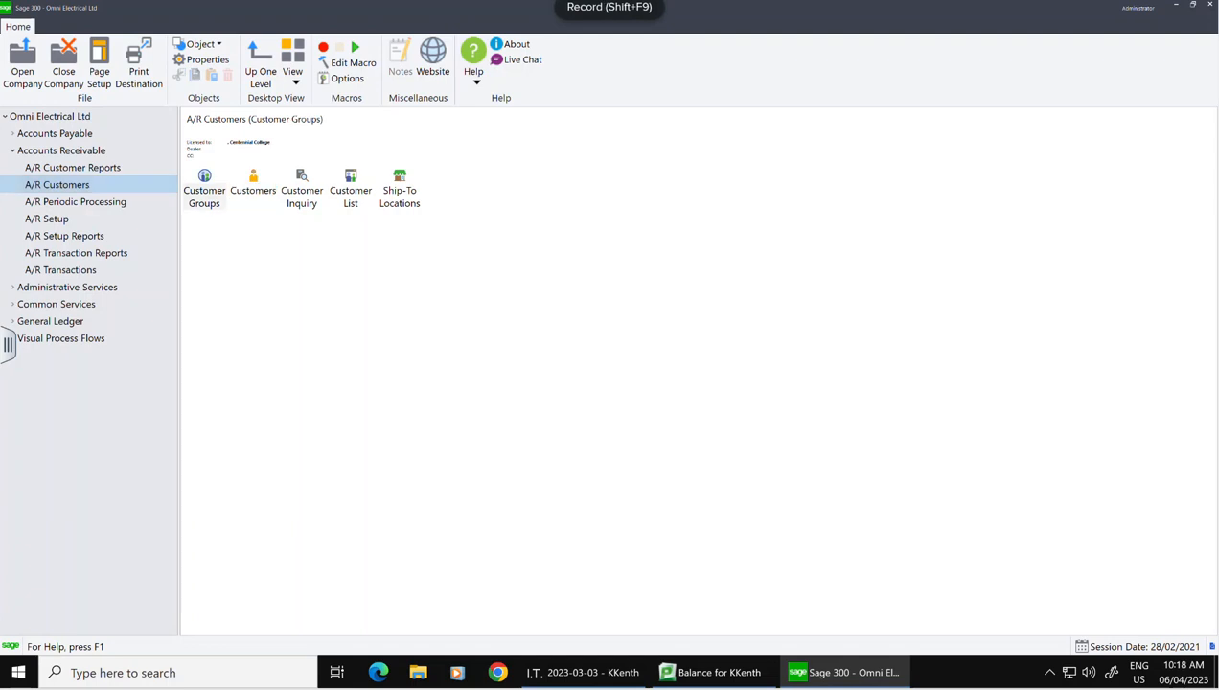
pyautogui.click(260, 191)
pyautogui.doubleClick(253, 187)
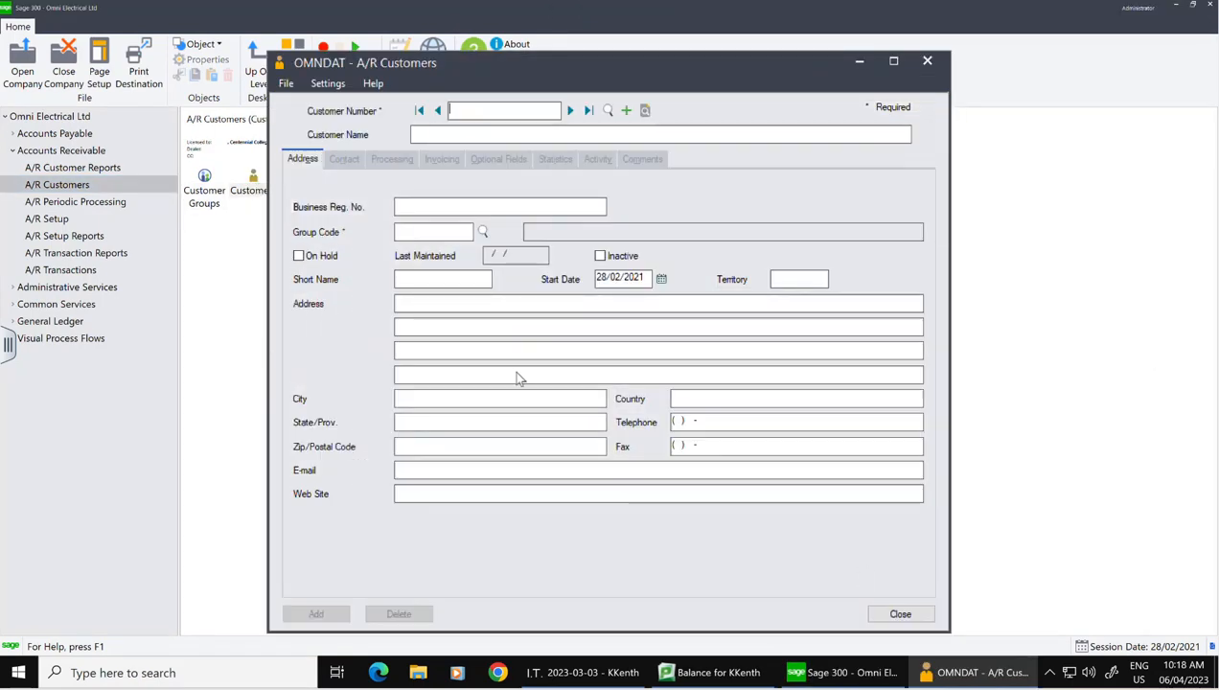
pyautogui.click(927, 60)
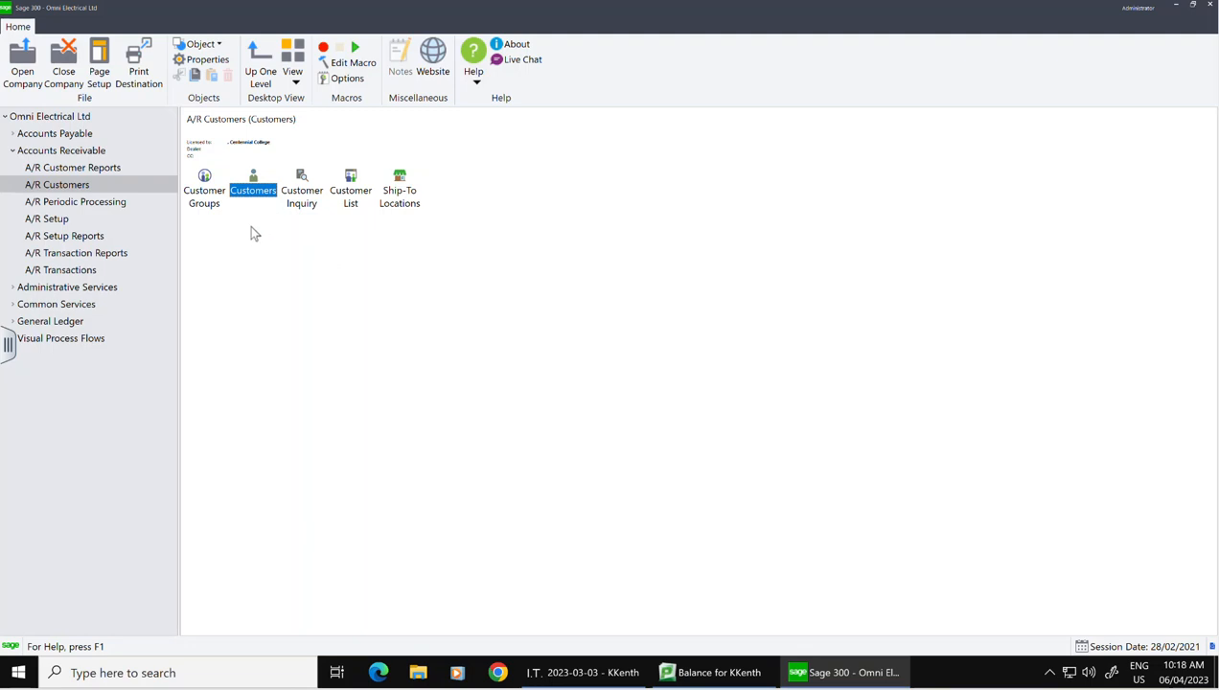
# Step: Enable Process Recurring Charges on the A/R Options Processing tab and save
pyautogui.click(46, 219)
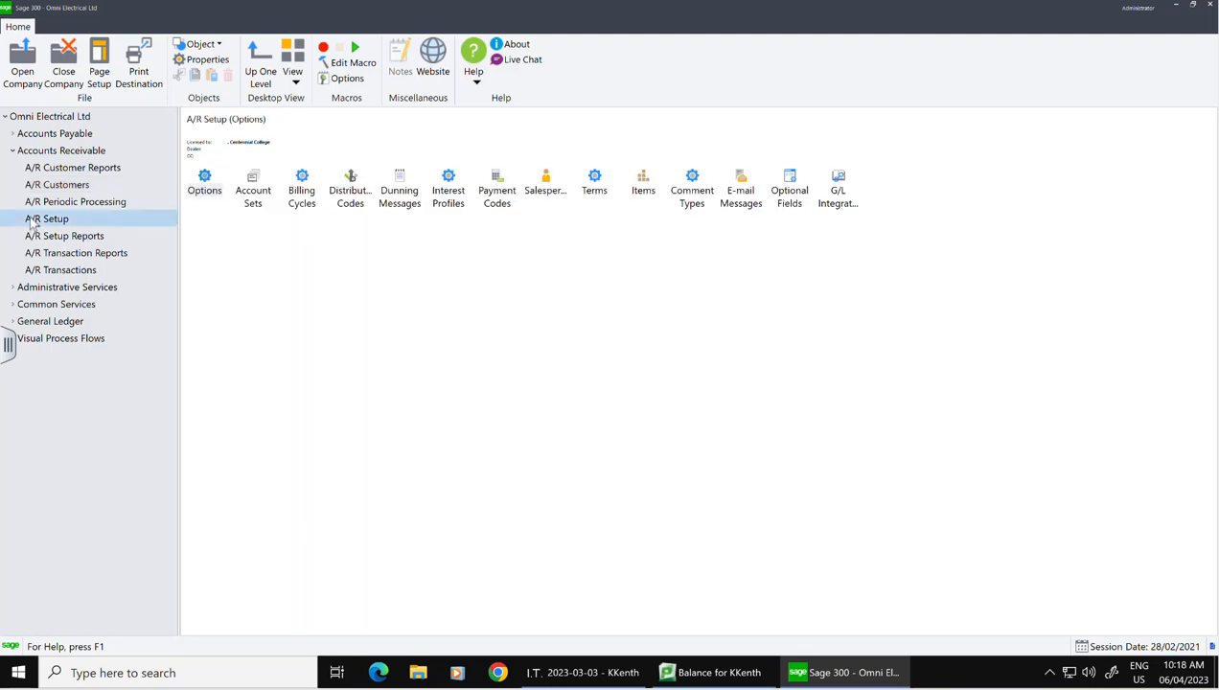
pyautogui.doubleClick(205, 184)
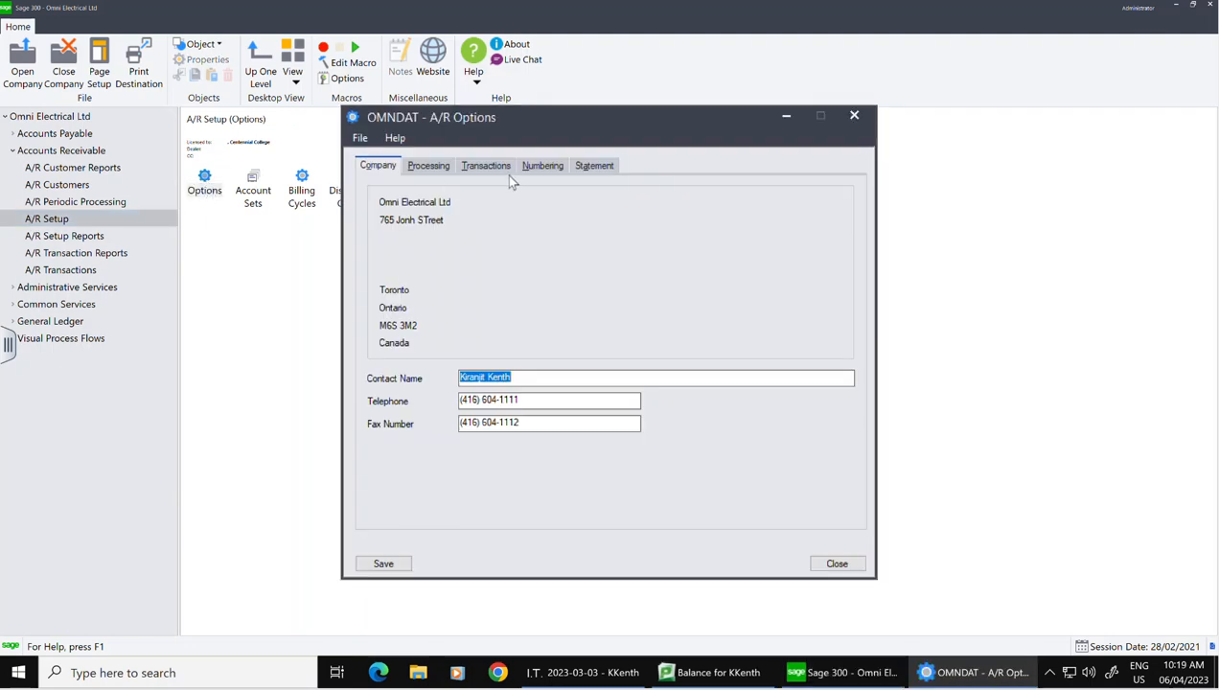
pyautogui.click(428, 167)
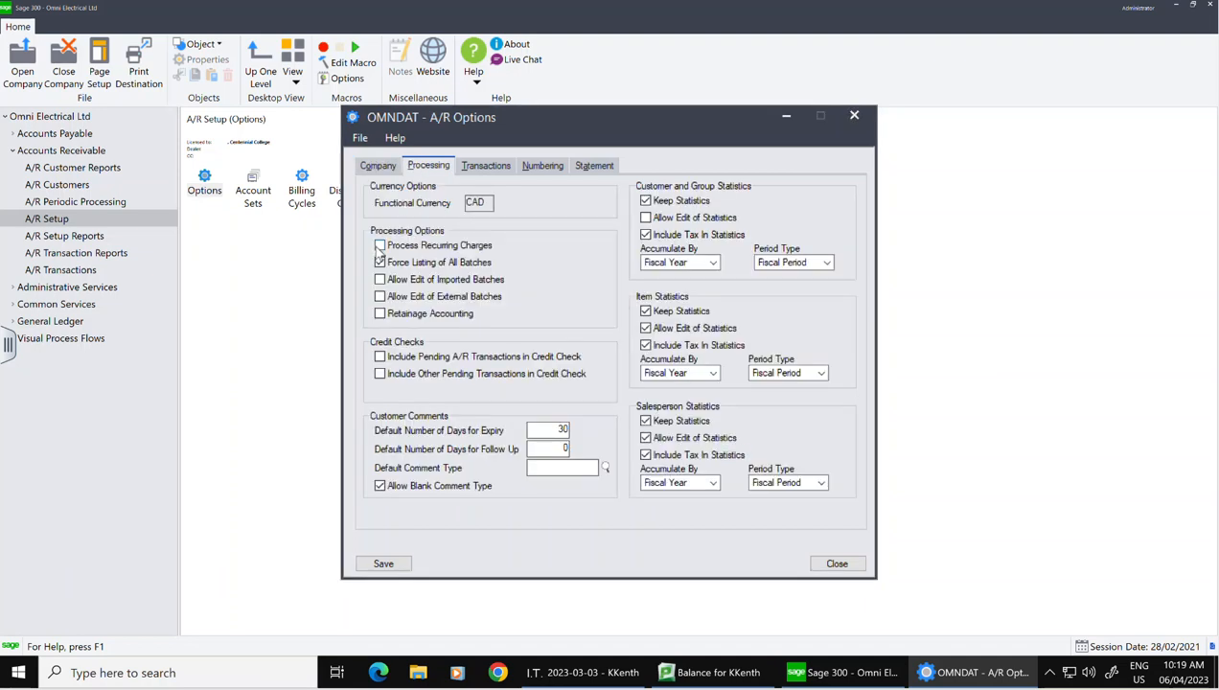
pyautogui.click(380, 245)
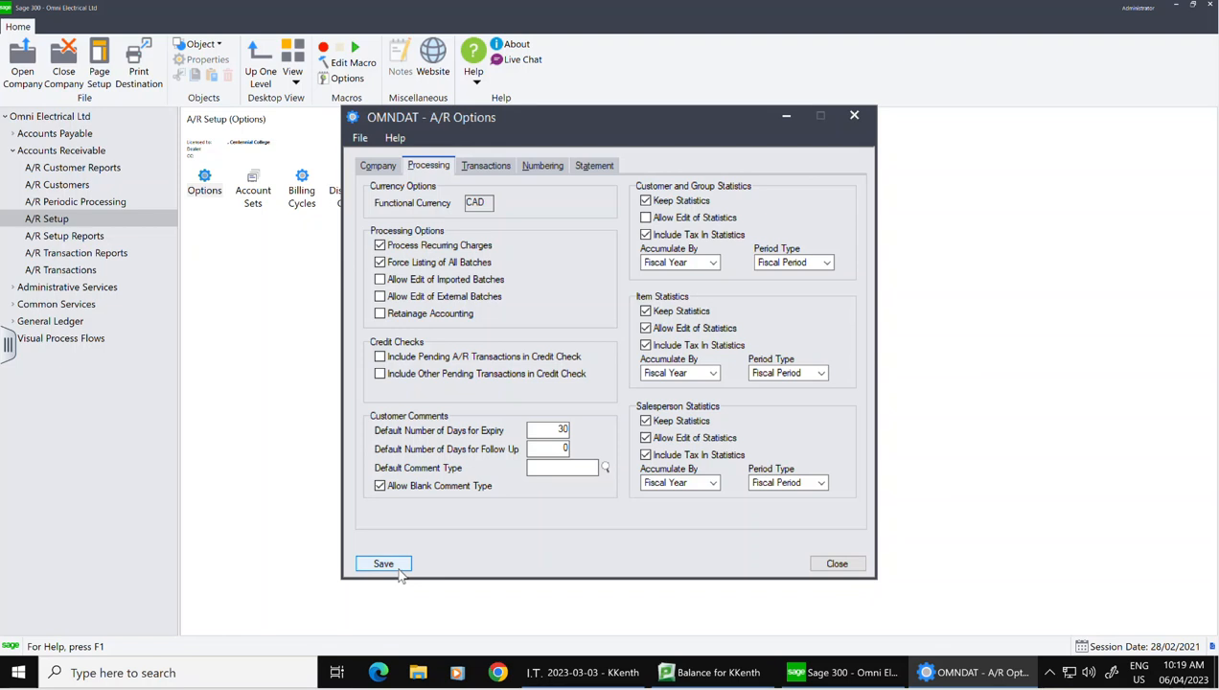
pyautogui.click(383, 564)
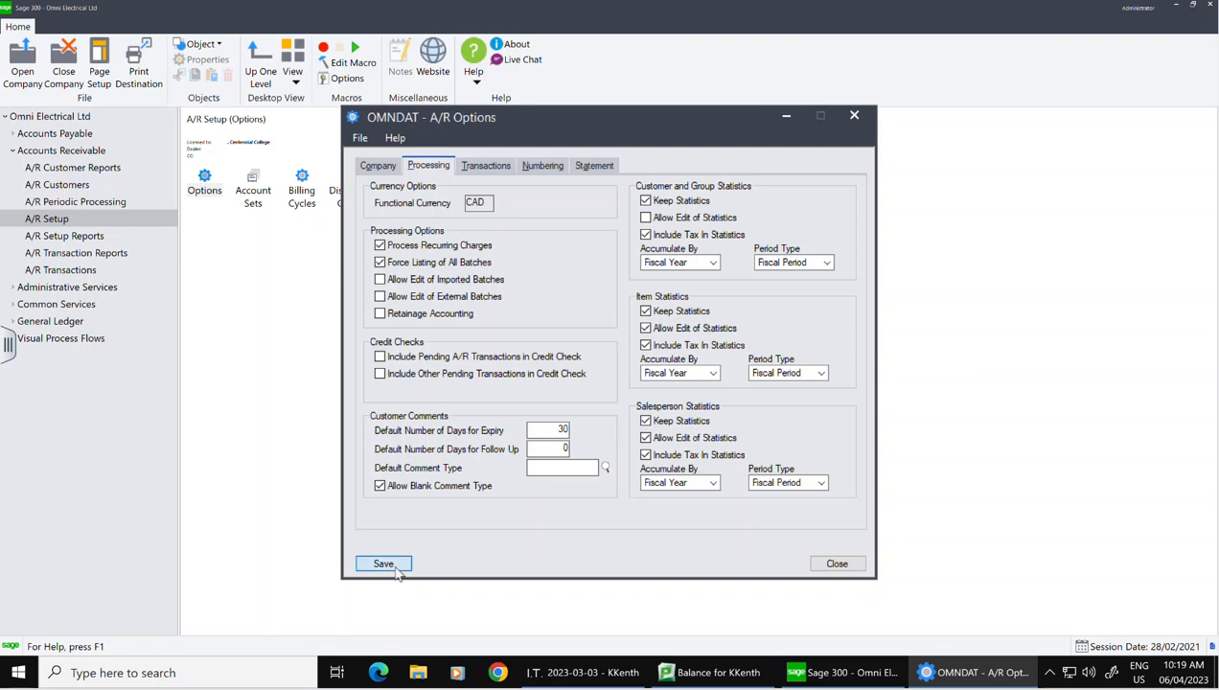
pyautogui.click(837, 565)
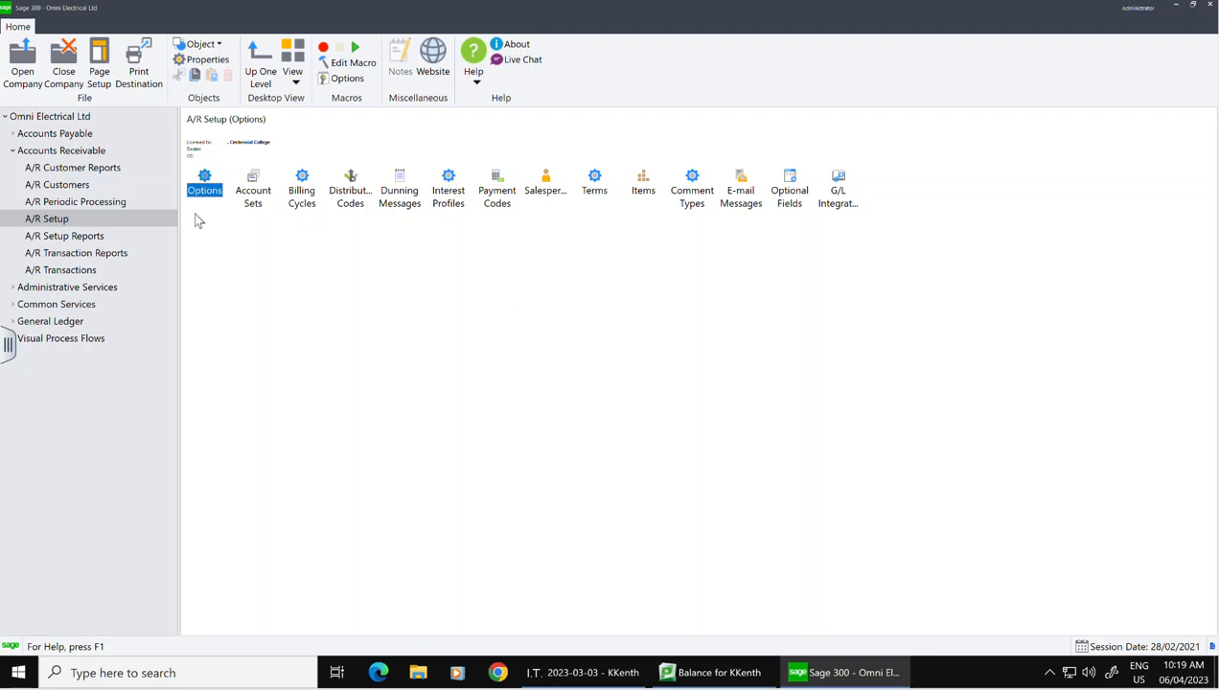
# Step: Close and reopen the company with its password, then open the new Recurring Charges function
pyautogui.click(61, 189)
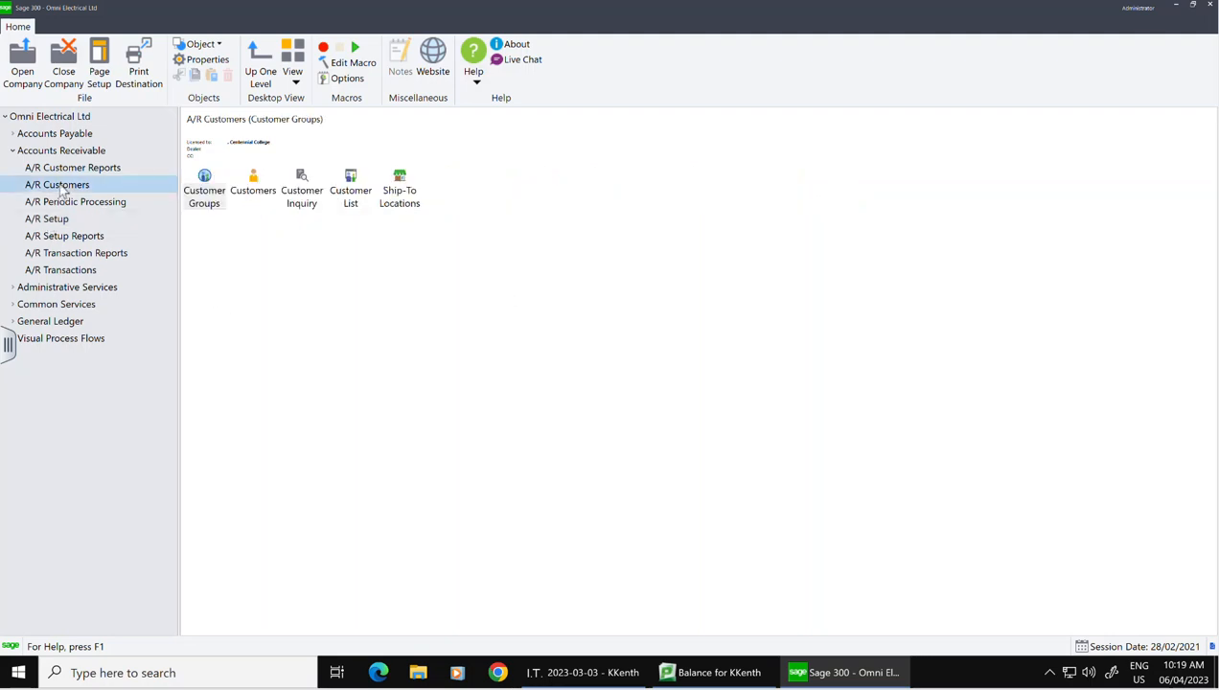
pyautogui.doubleClick(254, 187)
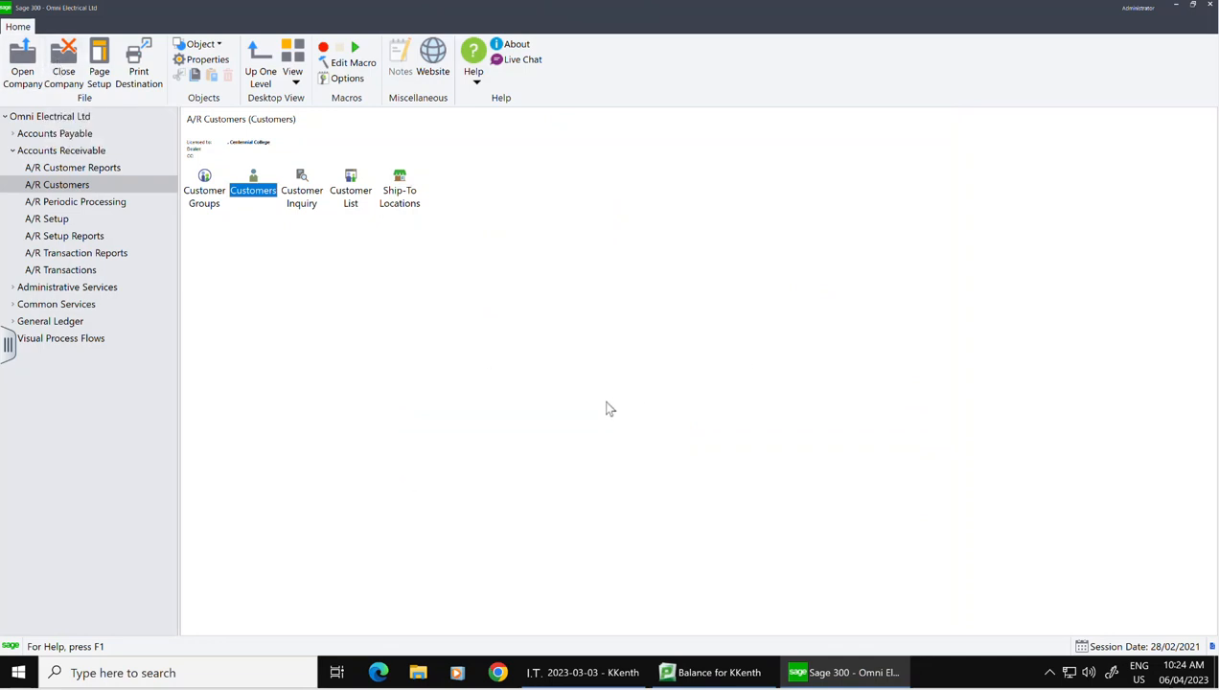
pyautogui.click(59, 74)
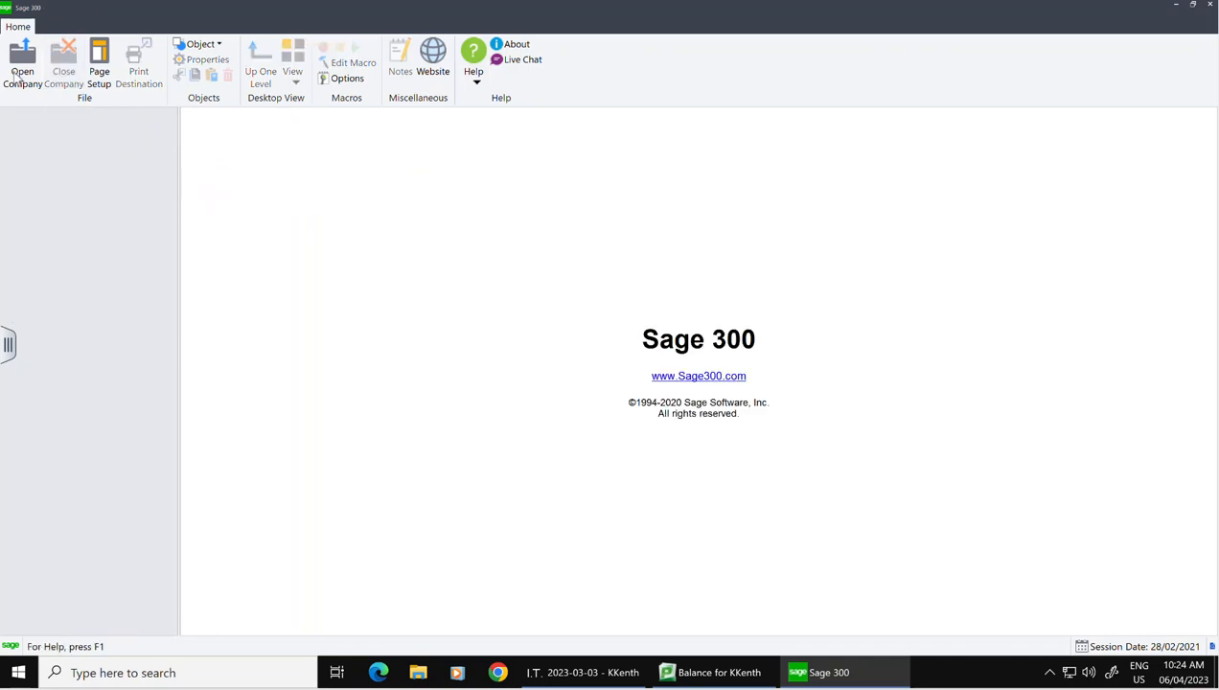
pyautogui.click(21, 77)
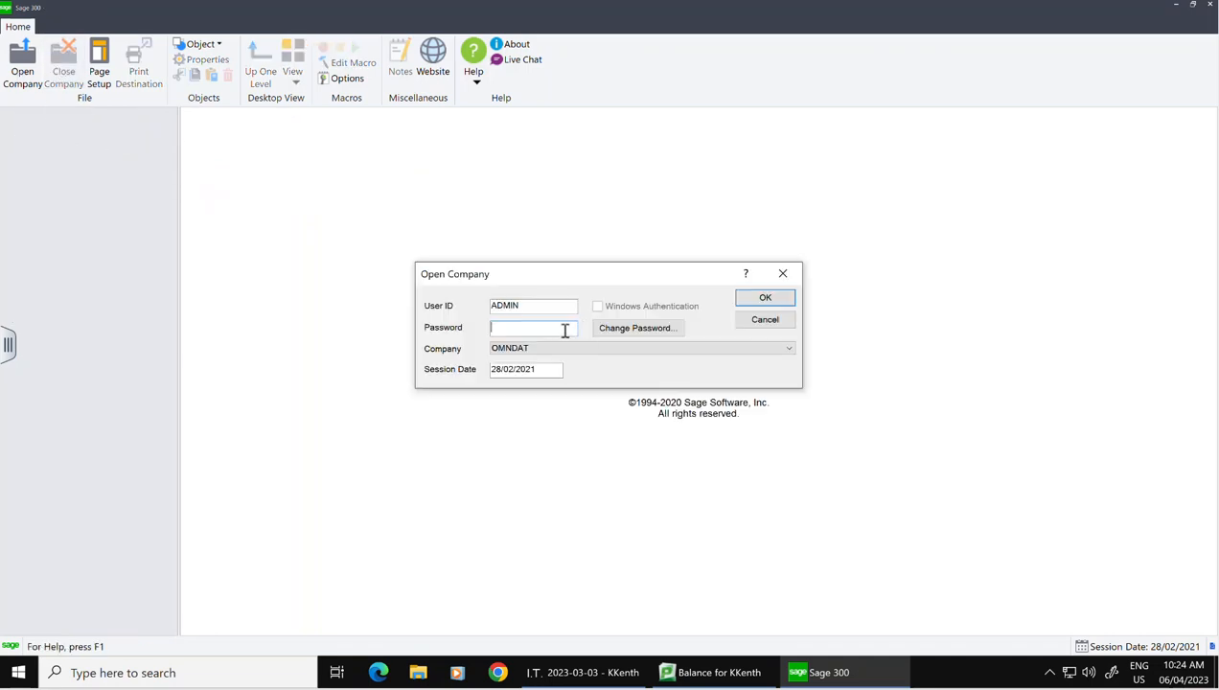
pyautogui.write('*')
pyautogui.click(555, 369)
pyautogui.moveTo(555, 369); pyautogui.dragTo(392, 369)
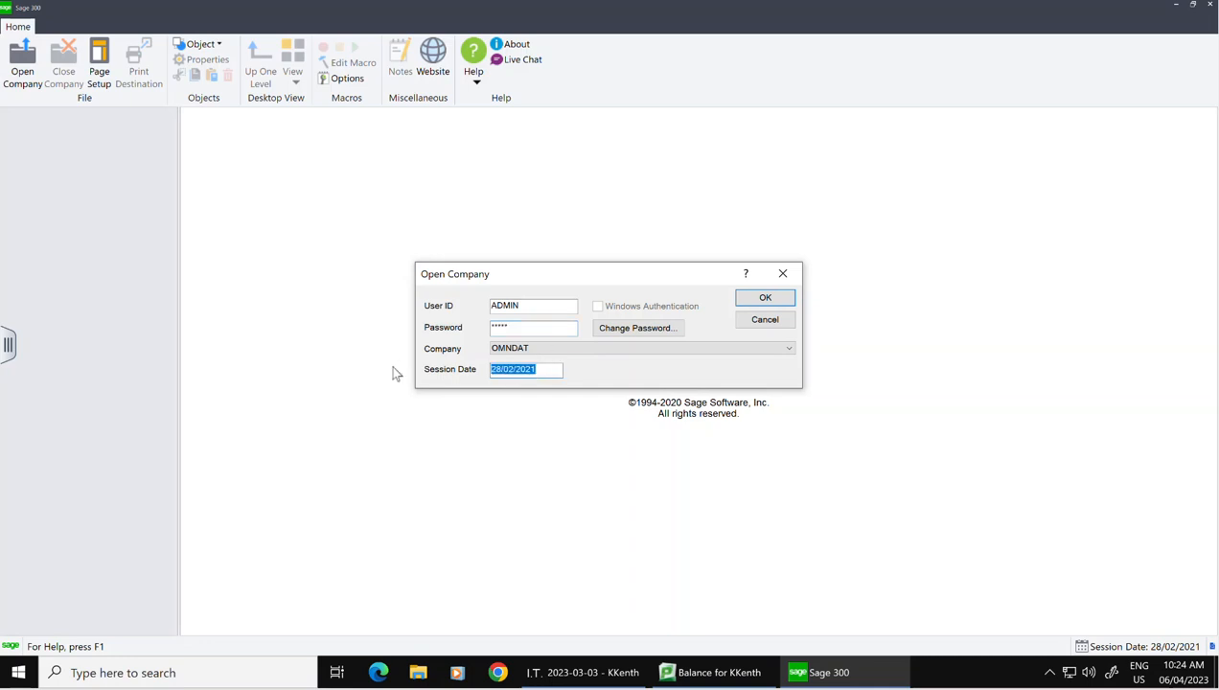
pyautogui.click(764, 298)
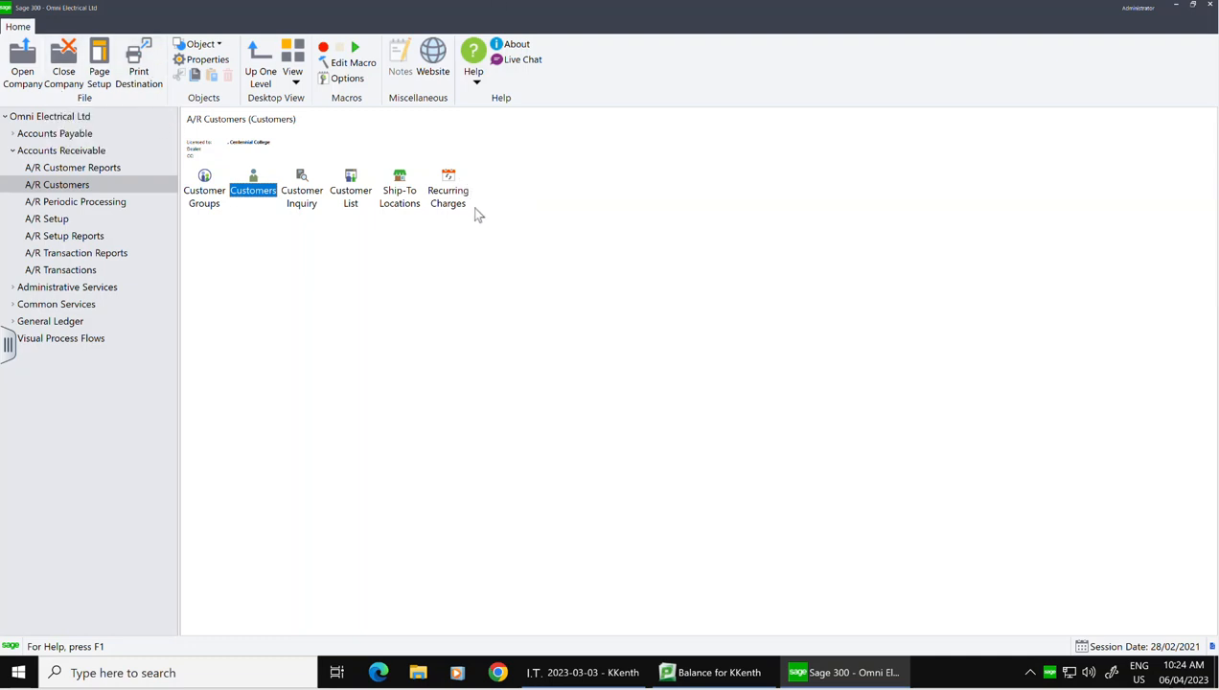
pyautogui.doubleClick(442, 202)
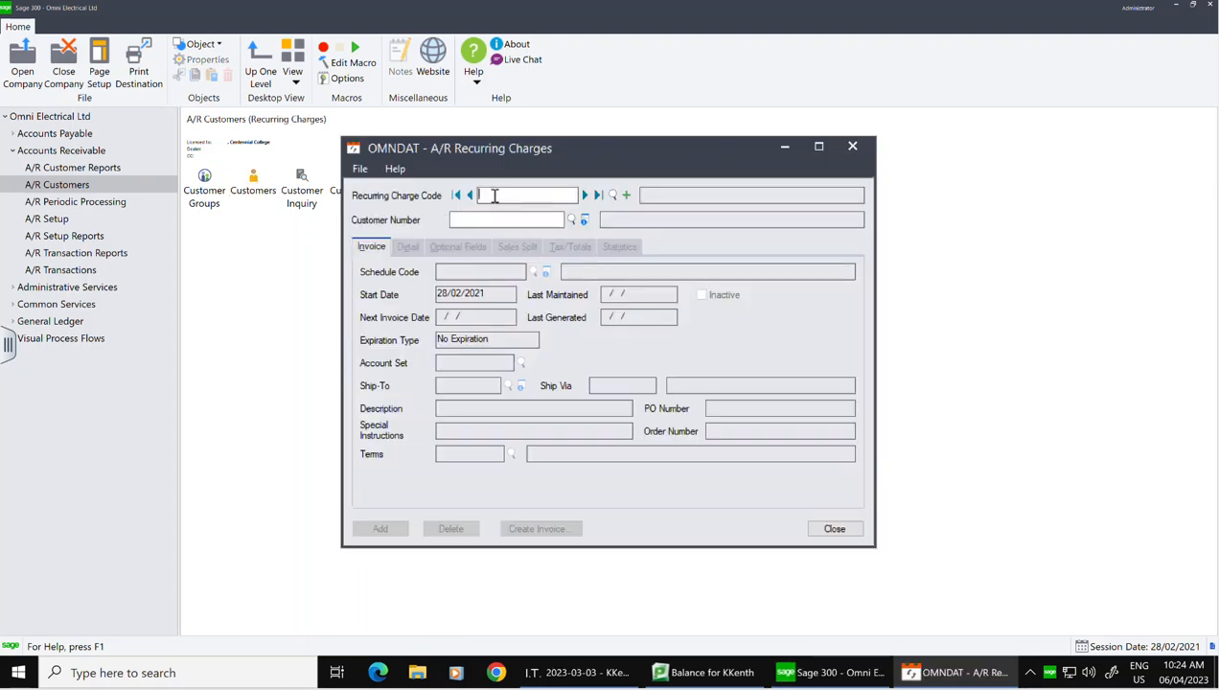
# Step: Enter recurring charge code MACHINE-RENTAL for customer Lang Machinery
pyautogui.write('MAV')
pyautogui.press('BackSpace')
pyautogui.write('C')
pyautogui.press('BackSpace')
pyautogui.press('BackSpace')
pyautogui.write('-RENTAL')
pyautogui.press('Tab')
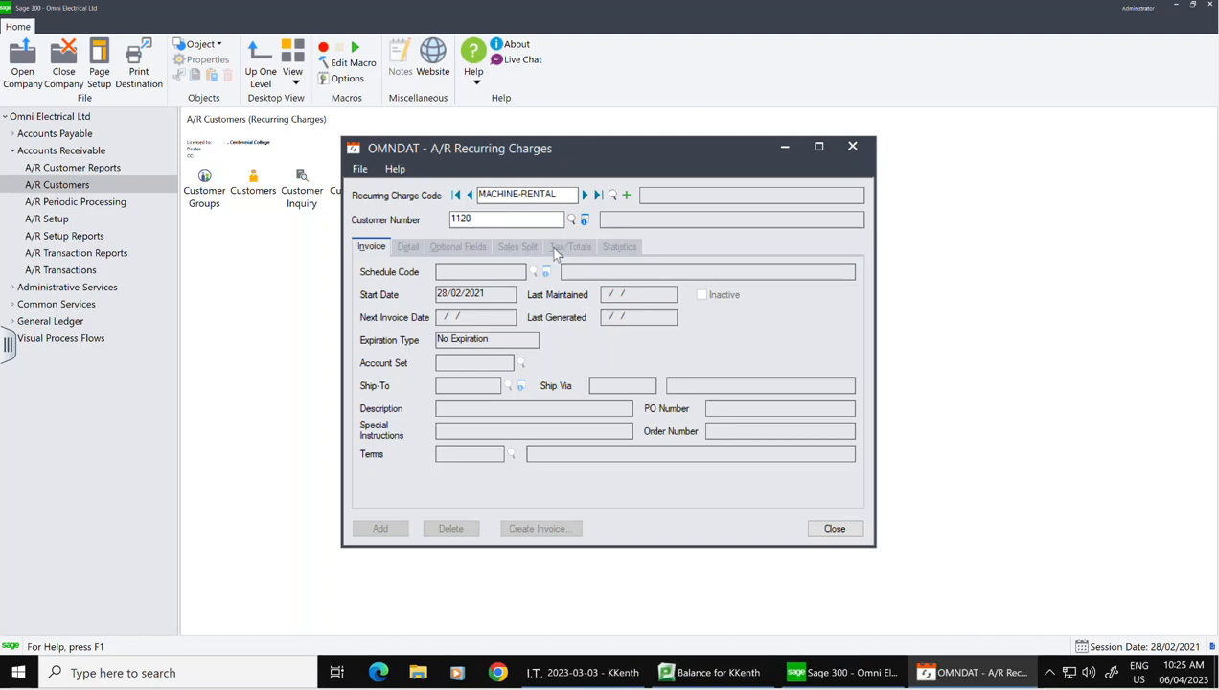
pyautogui.press('Tab')
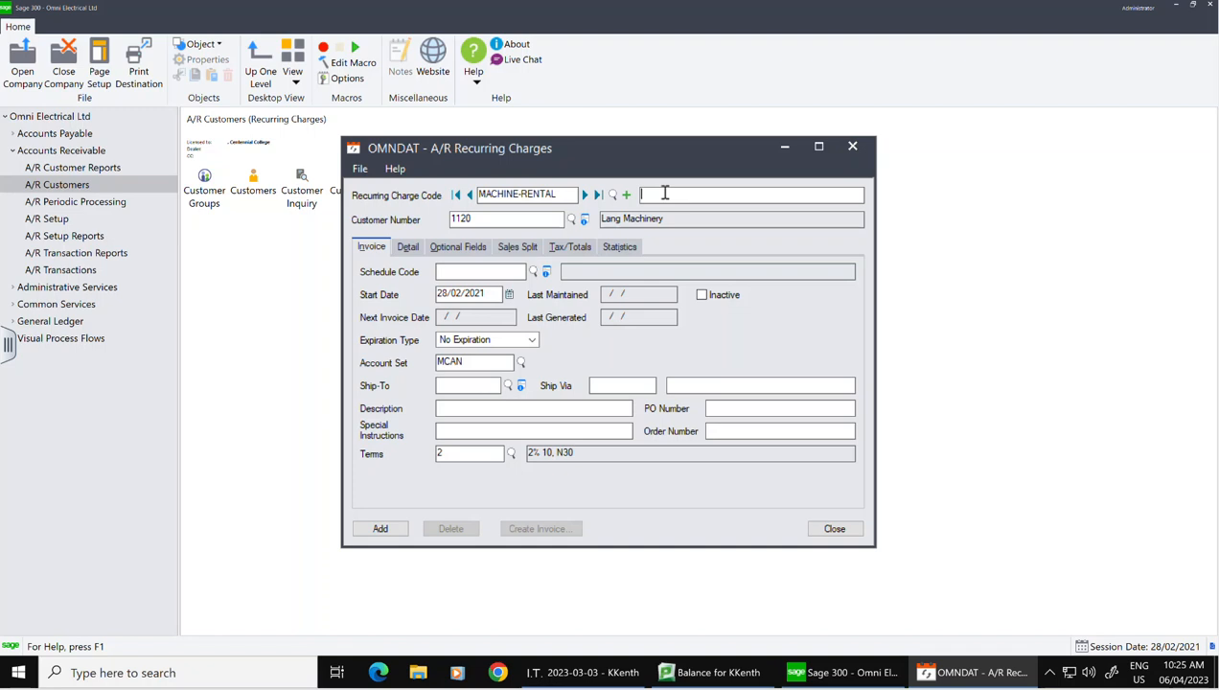
# Step: Describe the charge as 'Machine REntal' and assign the MOHTHLY monthly schedule
pyautogui.write('Ma')
pyautogui.write('chine')
pyautogui.write(' REtn')
pyautogui.press('BackSpace')
pyautogui.press('BackSpace')
pyautogui.press('BackSpace')
pyautogui.press('BackSpace')
pyautogui.press('BackSpace')
pyautogui.write('REnta')
pyautogui.click(535, 273)
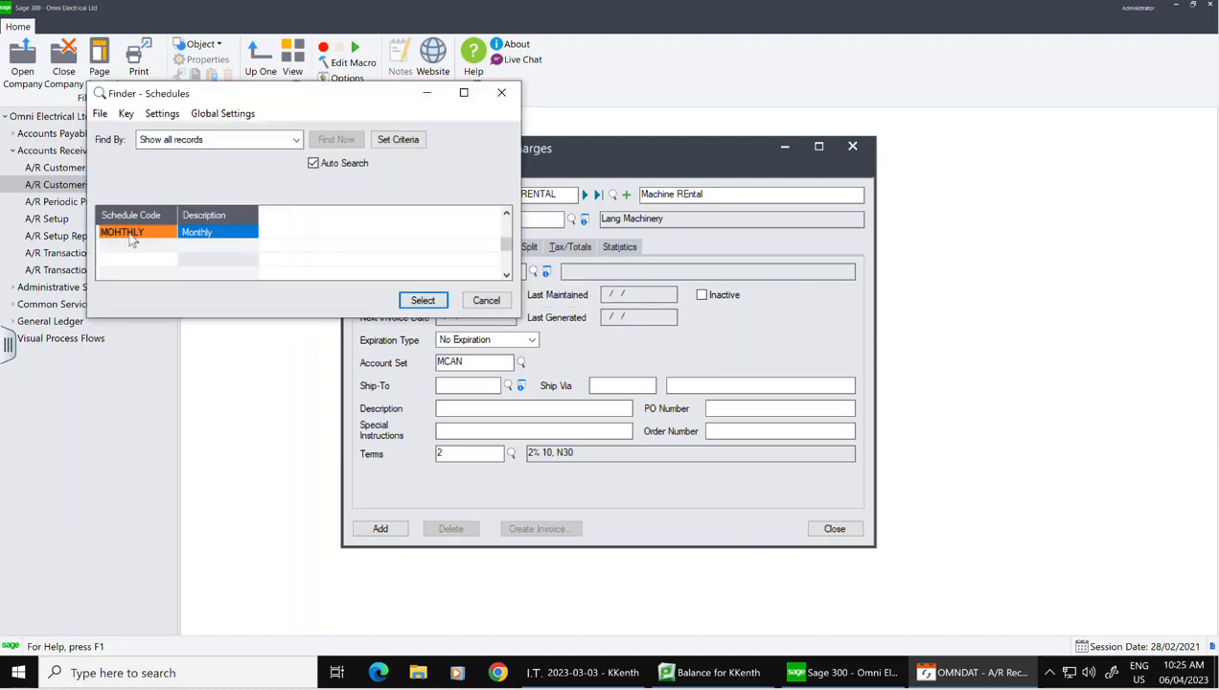
pyautogui.click(423, 301)
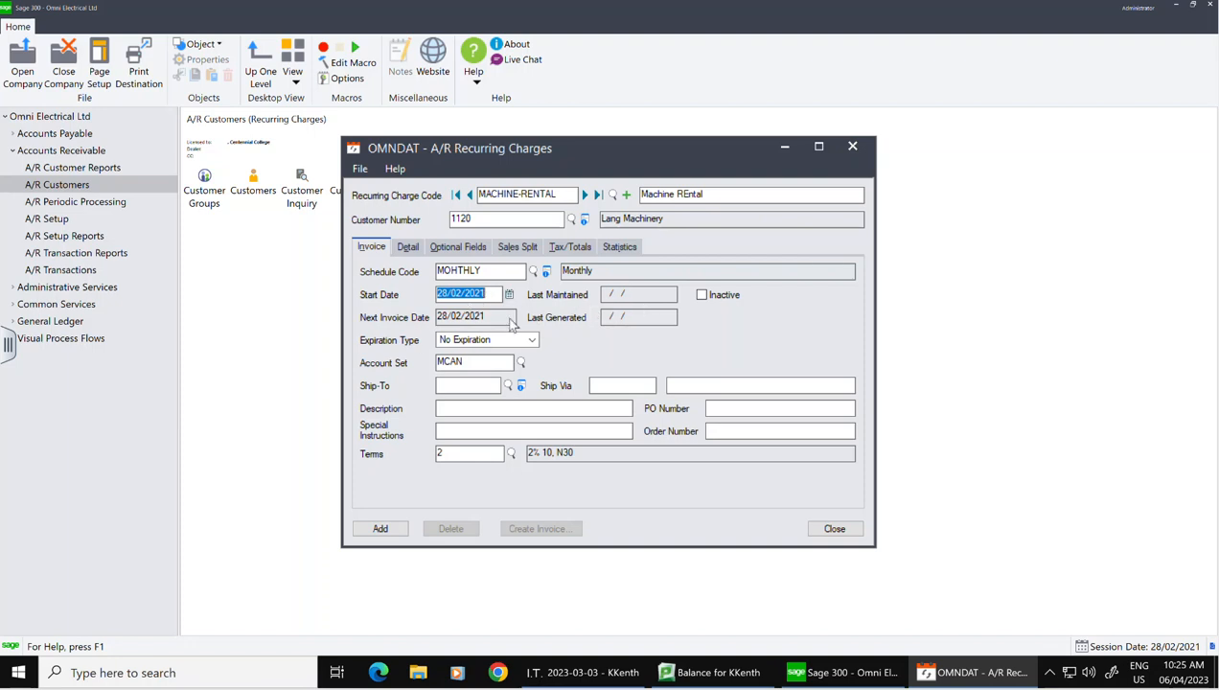
# Step: Keep the 28/02/2021 start date and set a specific expiration date of 31/12/2021
pyautogui.click(509, 295)
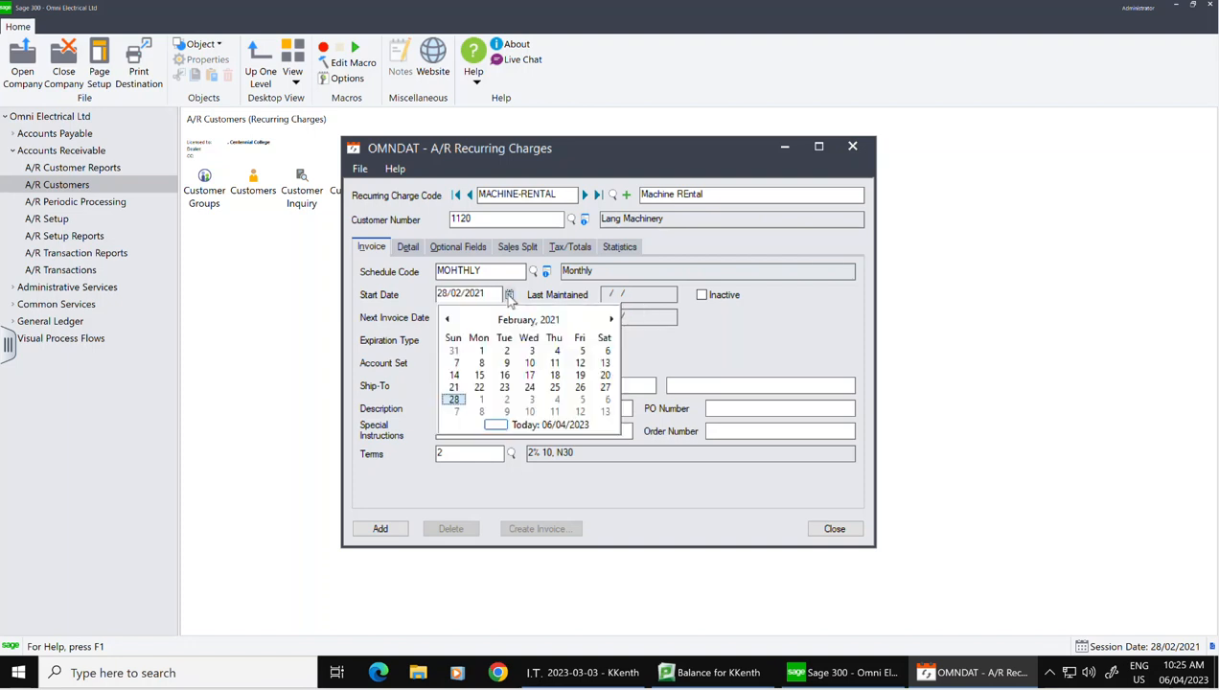
pyautogui.click(509, 296)
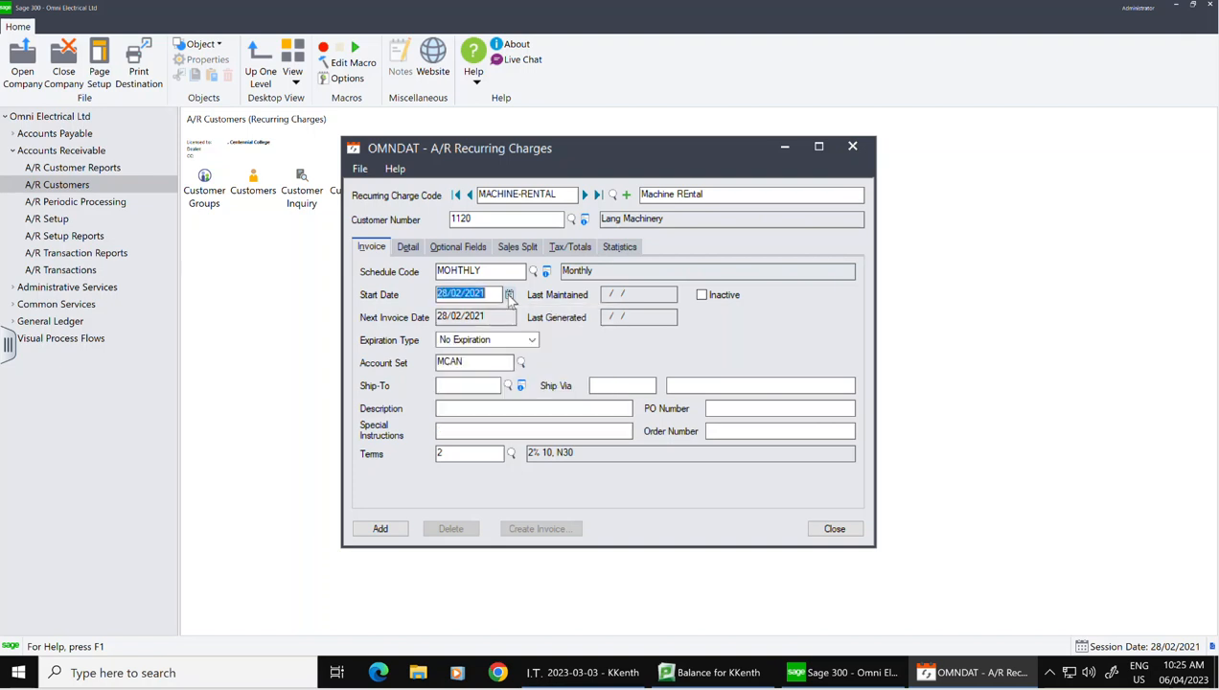
pyautogui.click(528, 343)
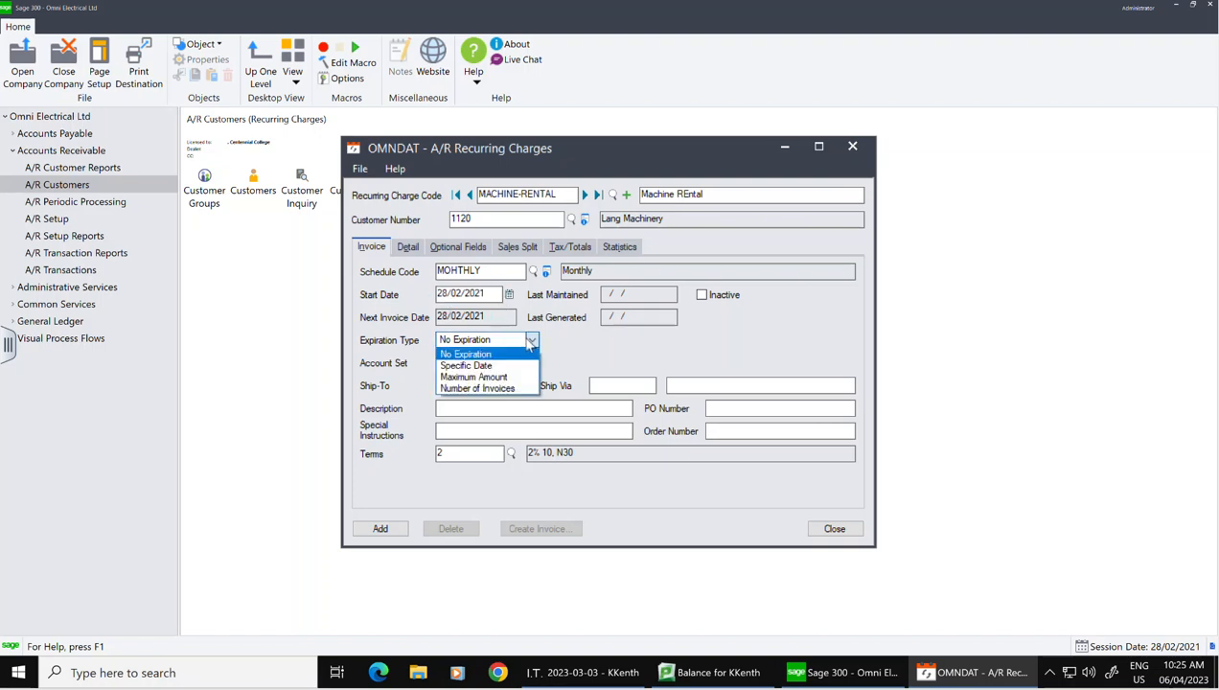
pyautogui.click(484, 366)
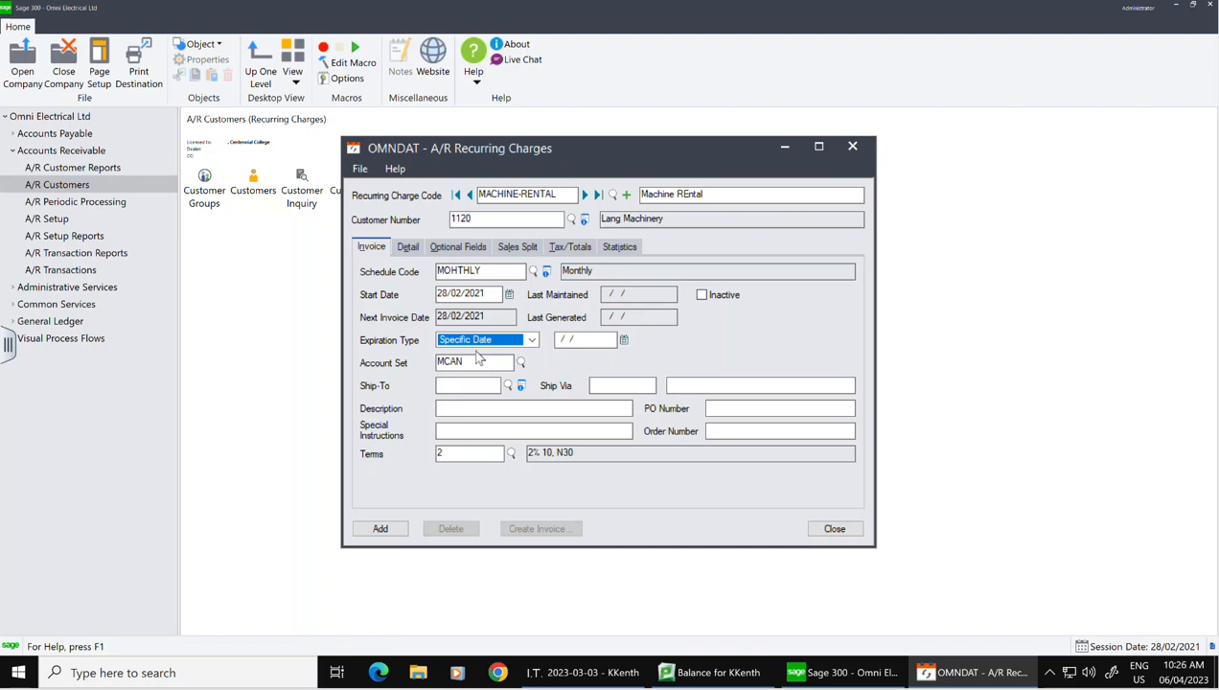
pyautogui.click(621, 342)
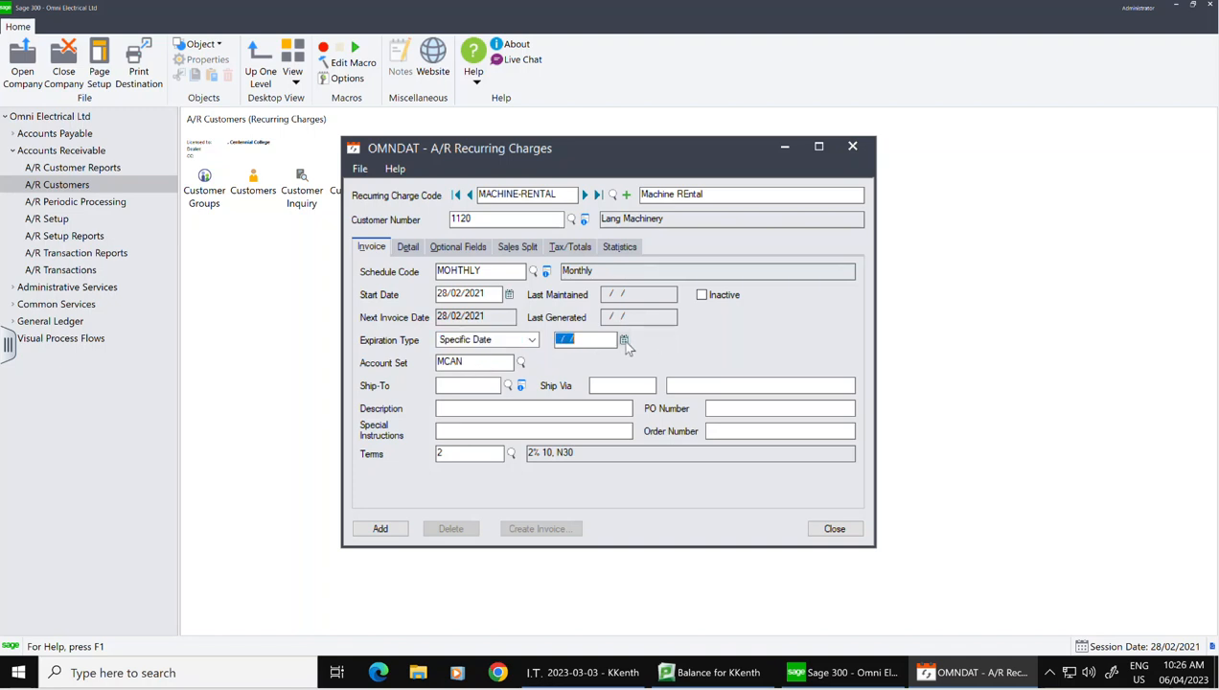
pyautogui.click(625, 342)
pyautogui.click(730, 365)
pyautogui.click(730, 366)
pyautogui.click(731, 365)
pyautogui.click(730, 365)
pyautogui.click(730, 365)
pyautogui.click(730, 365)
pyautogui.click(731, 365)
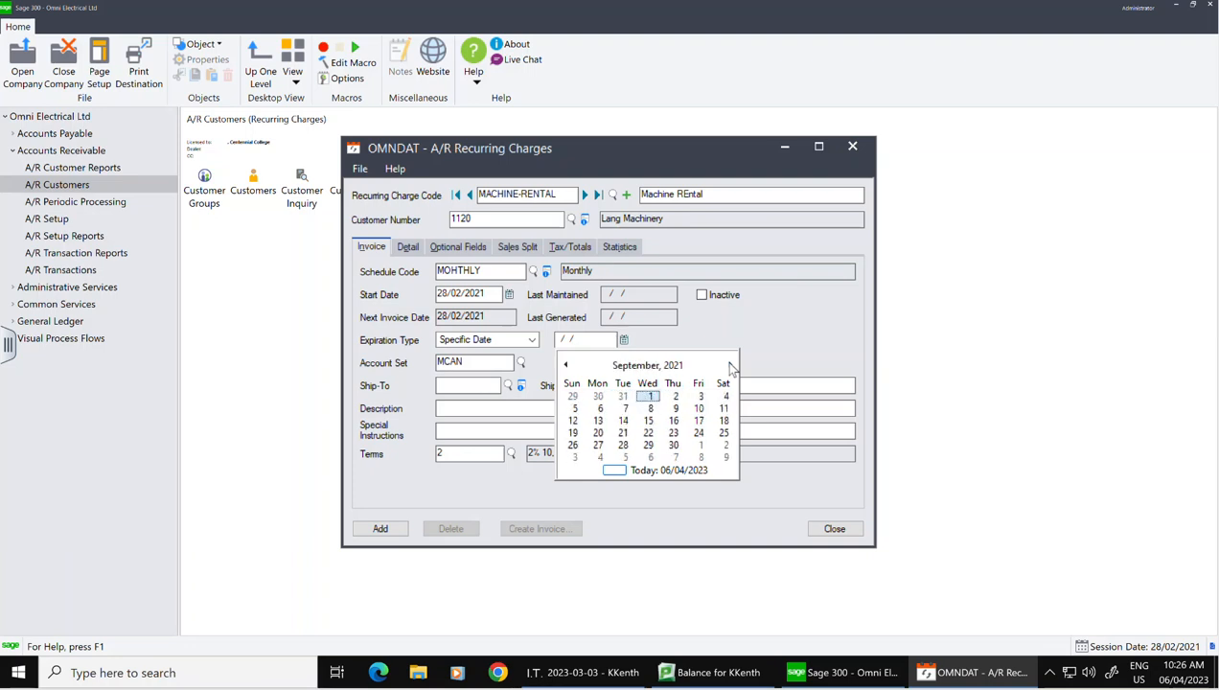
pyautogui.click(731, 365)
pyautogui.click(730, 365)
pyautogui.click(730, 365)
pyautogui.click(730, 365)
pyautogui.click(565, 366)
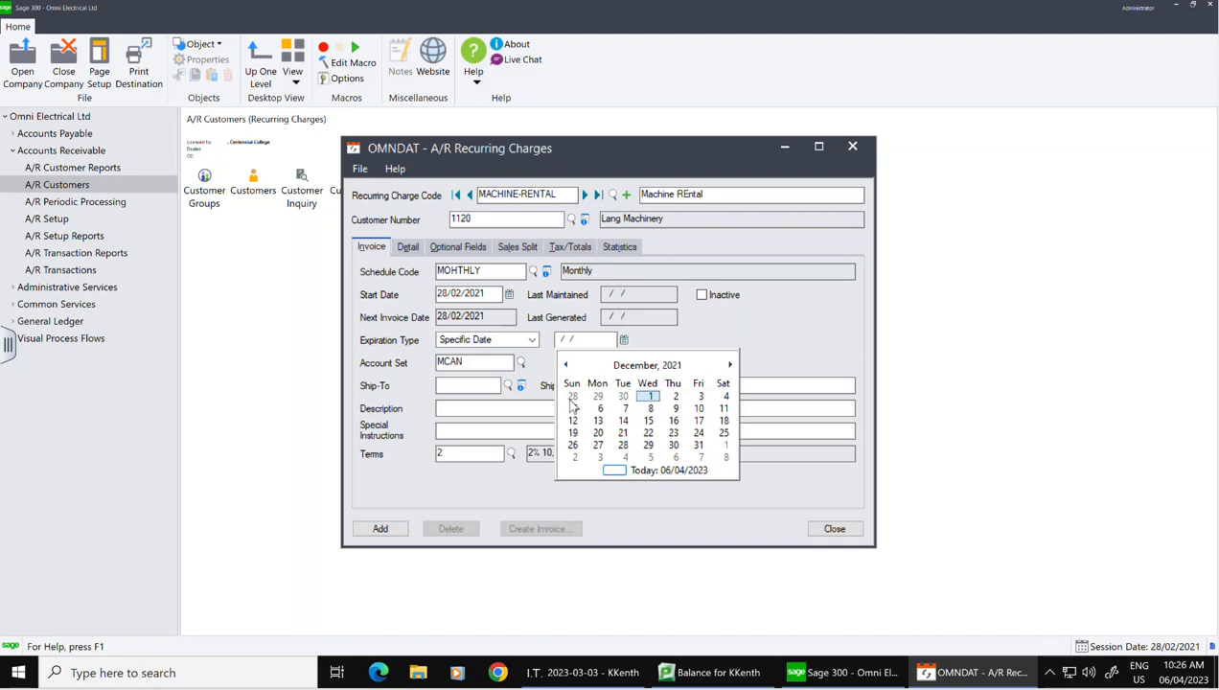
pyautogui.click(699, 445)
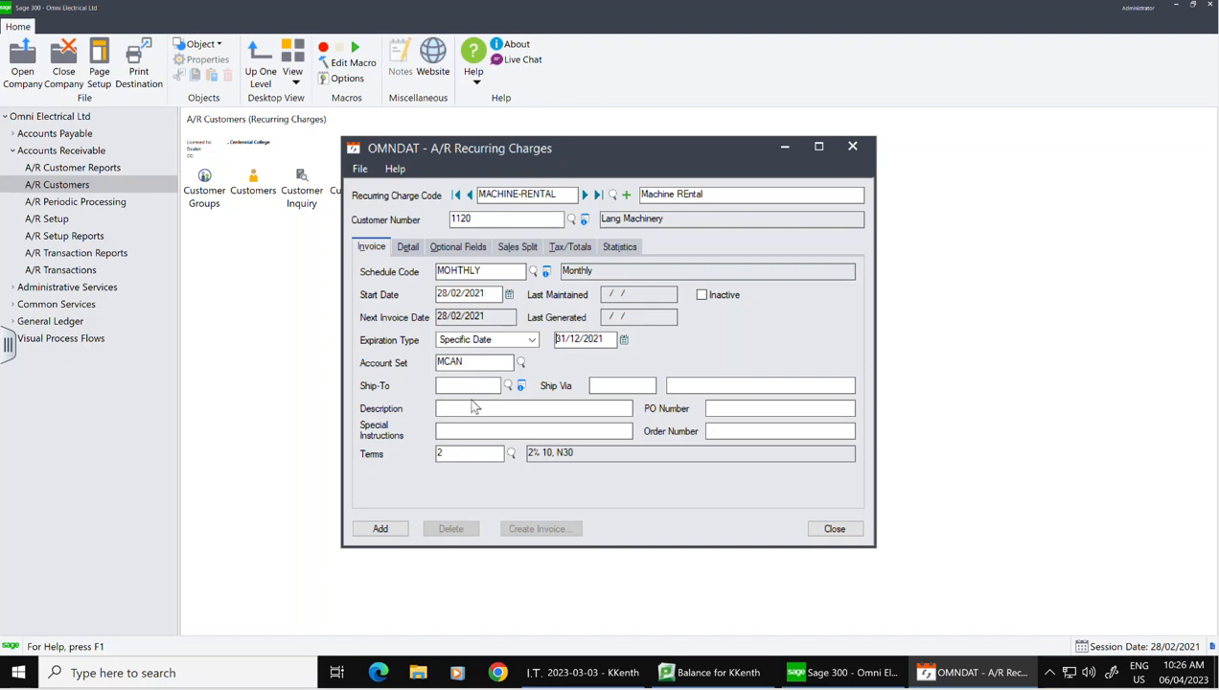
# Step: Assign the 30 Net 30 payment terms and show the charge's detail lines
pyautogui.click(510, 454)
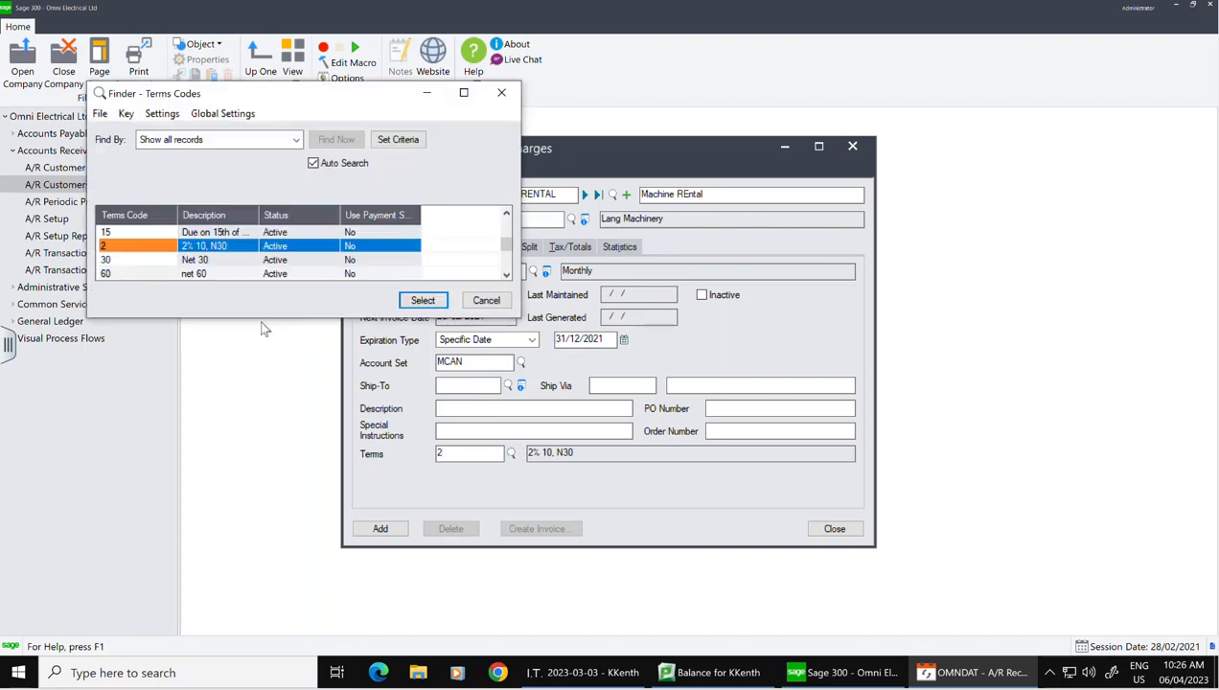
pyautogui.click(113, 261)
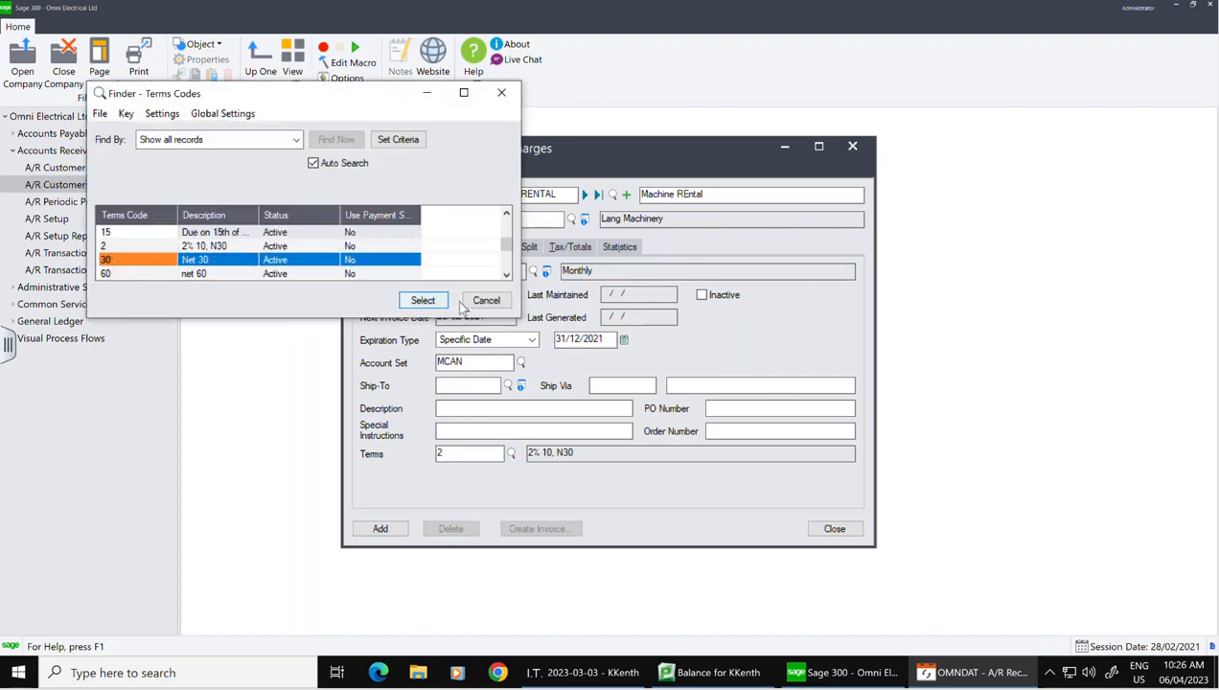
pyautogui.click(427, 303)
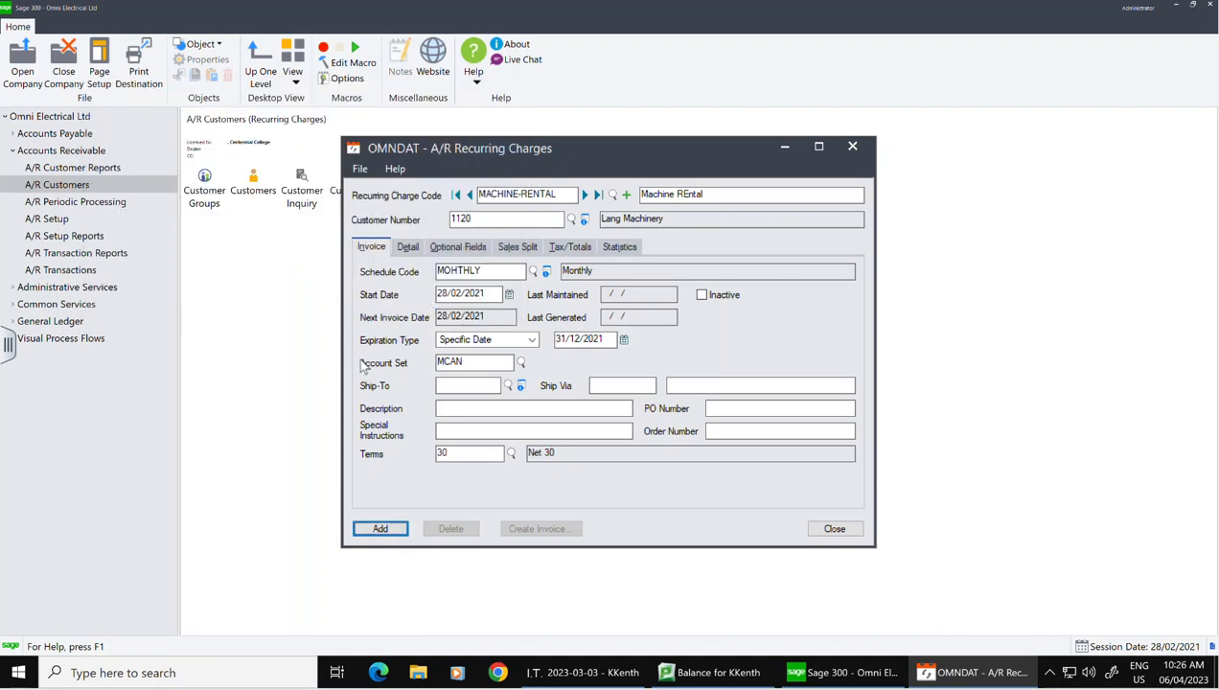
pyautogui.click(410, 248)
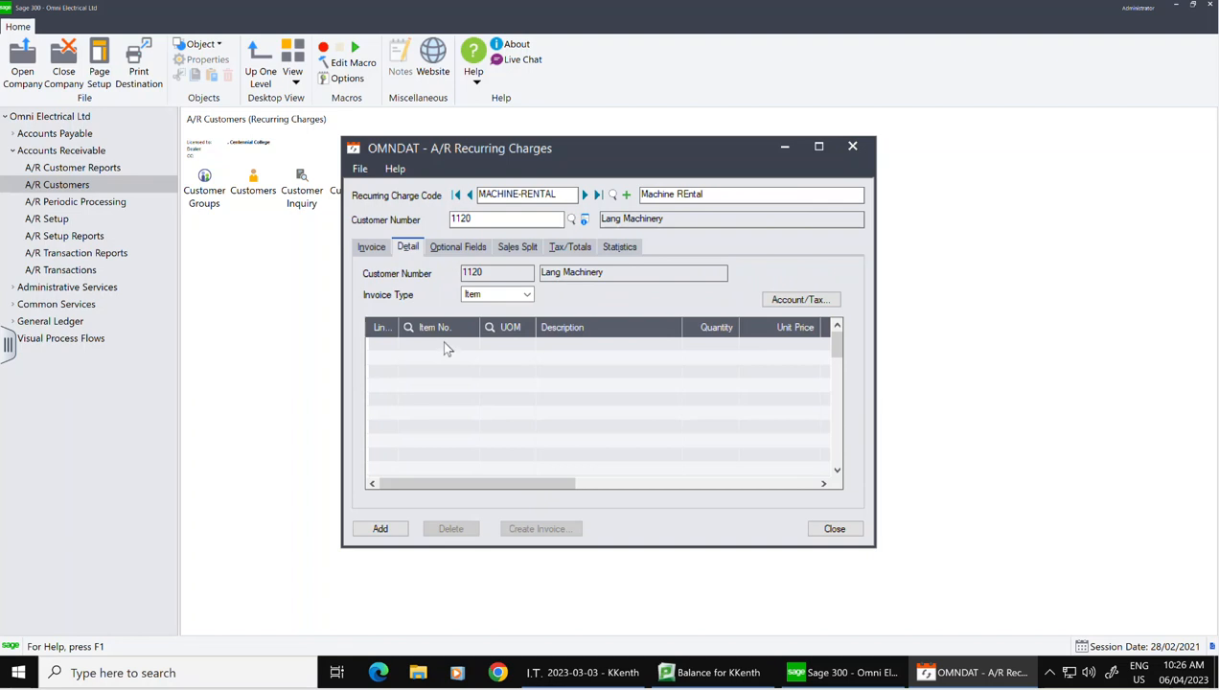
# Step: Insert an empty line 1 in the recurring charge's detail grid, then minimize the charge window
pyautogui.click(392, 344)
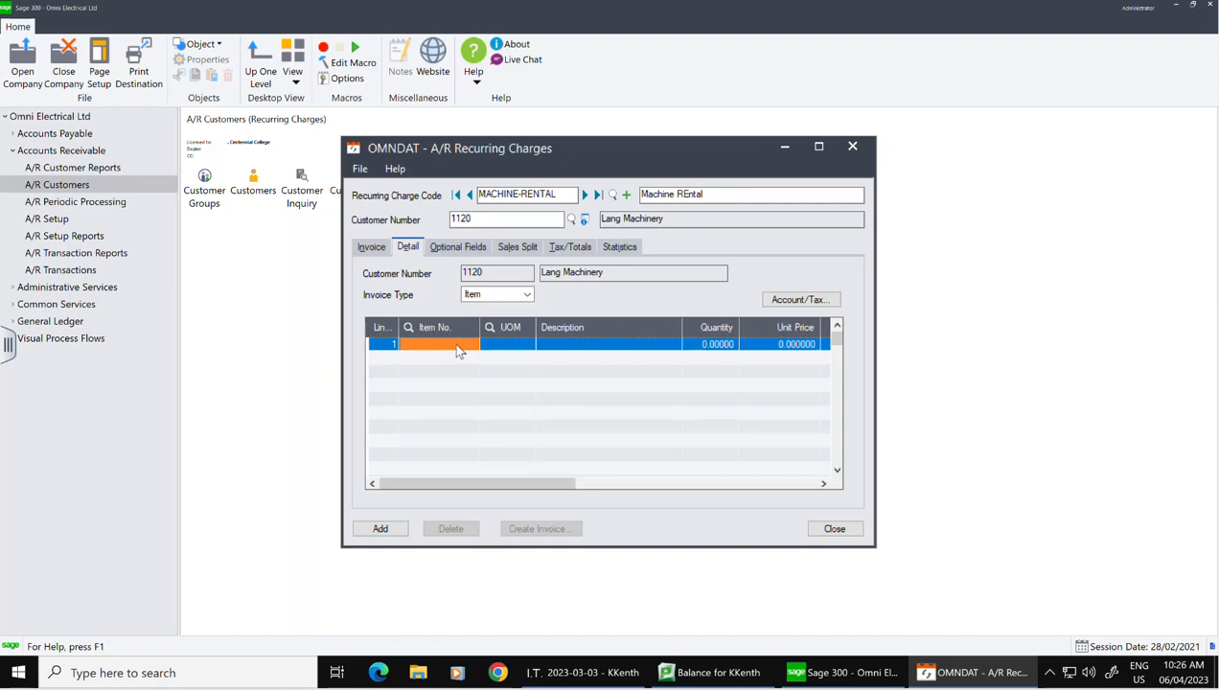
pyautogui.click(497, 351)
pyautogui.click(497, 351)
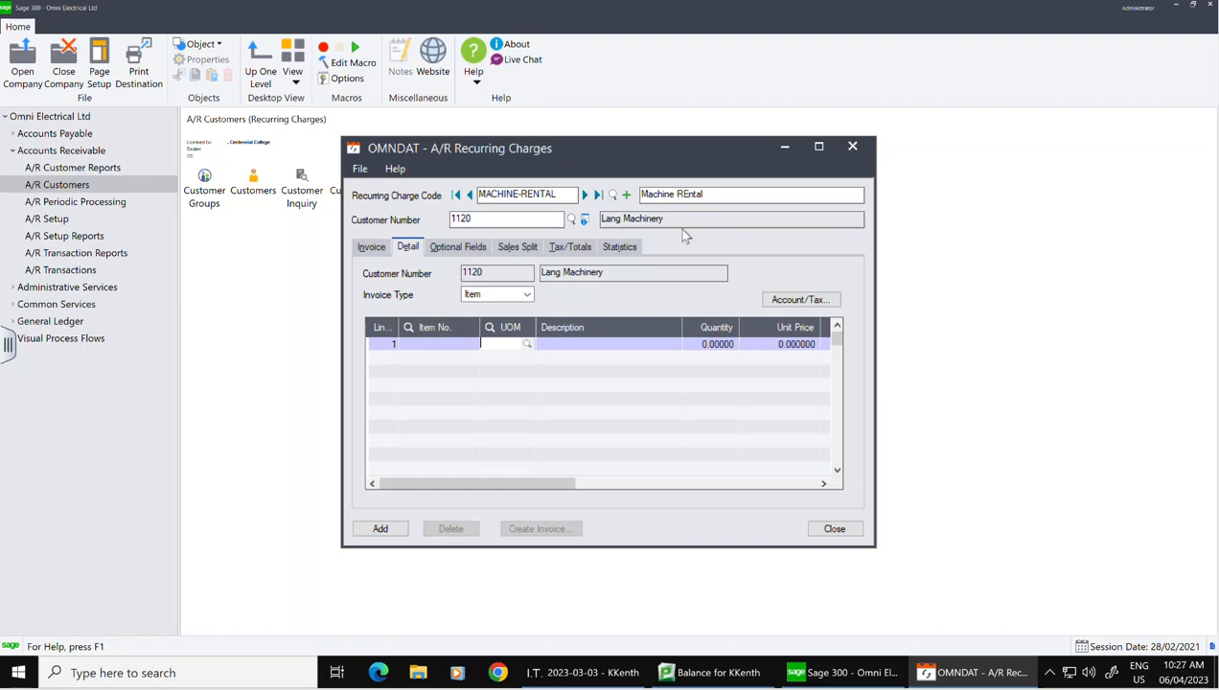
pyautogui.click(783, 148)
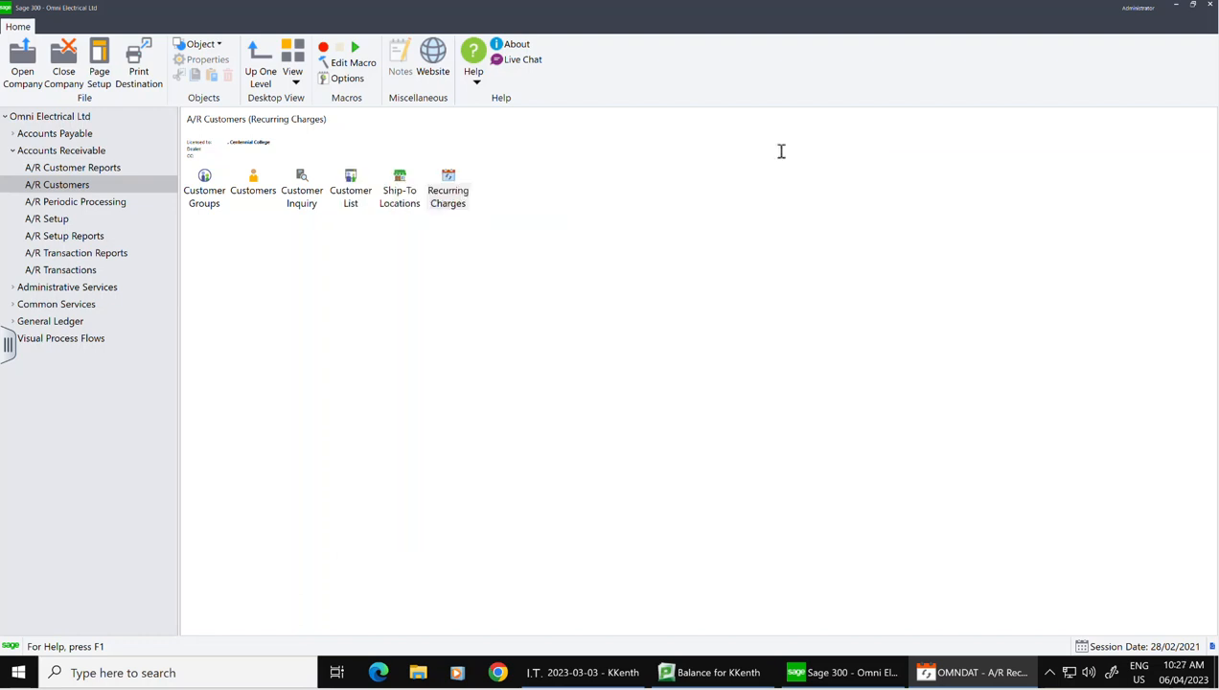
# Step: Open the General Ledger G/L Accounts maintenance form
pyautogui.click(64, 326)
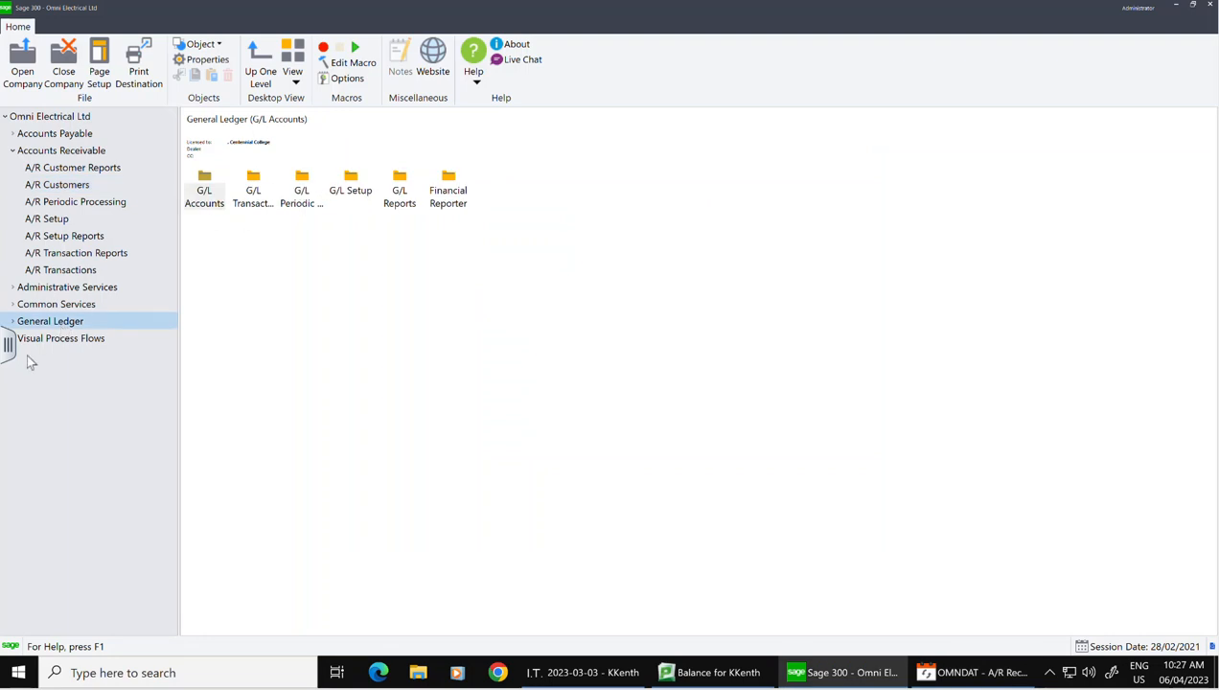
pyautogui.doubleClick(43, 323)
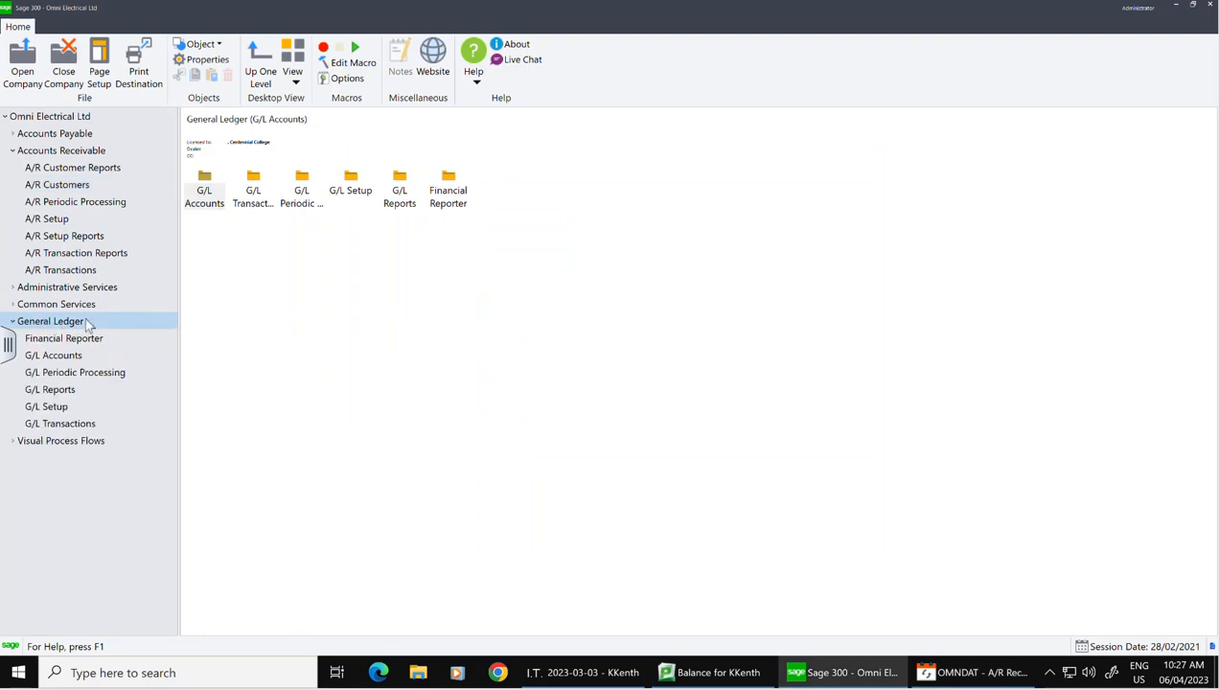
pyautogui.click(56, 359)
pyautogui.doubleClick(257, 190)
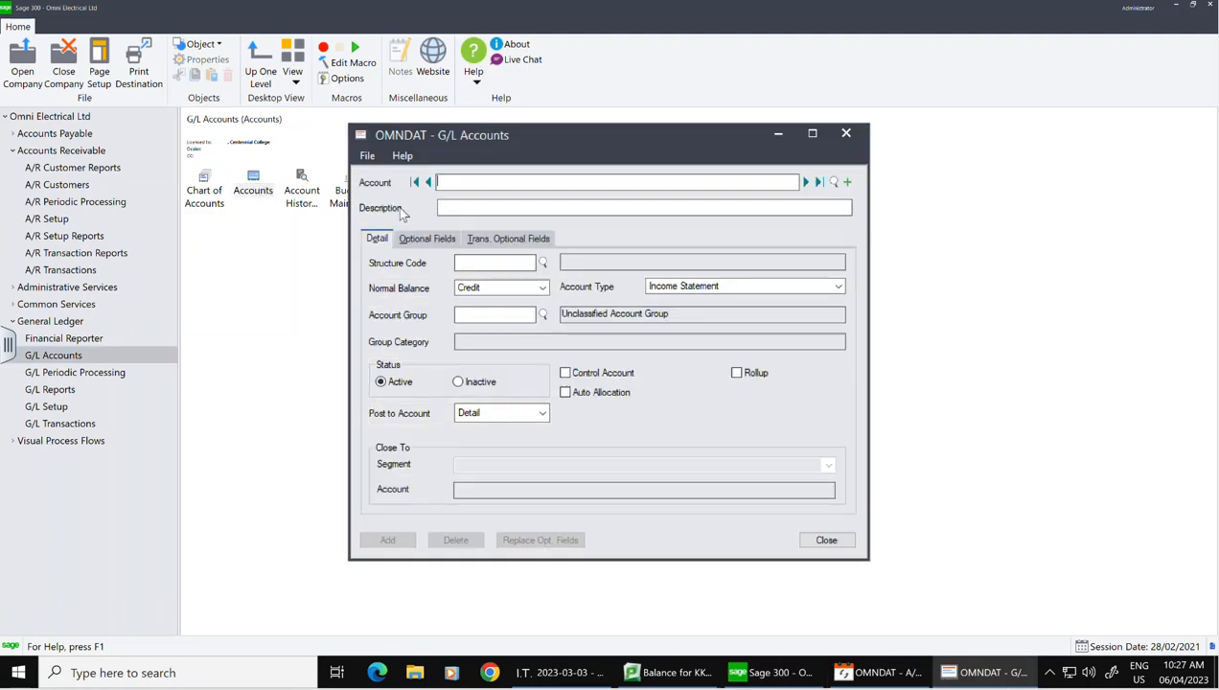
# Step: Add account 4505-100 'MAchine Rental Revenue': structure DIV, Credit, Income Statement, group 15 Revenue
pyautogui.write('4505-100')
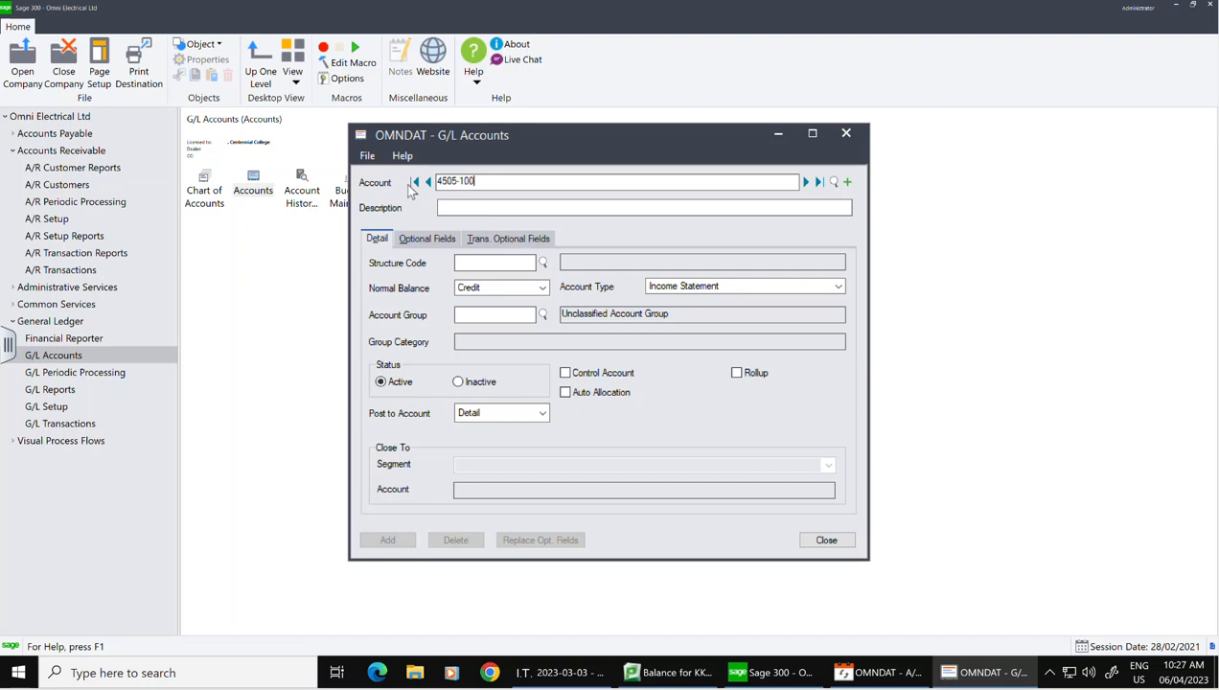
pyautogui.press('Tab')
pyautogui.write('MAchine RE')
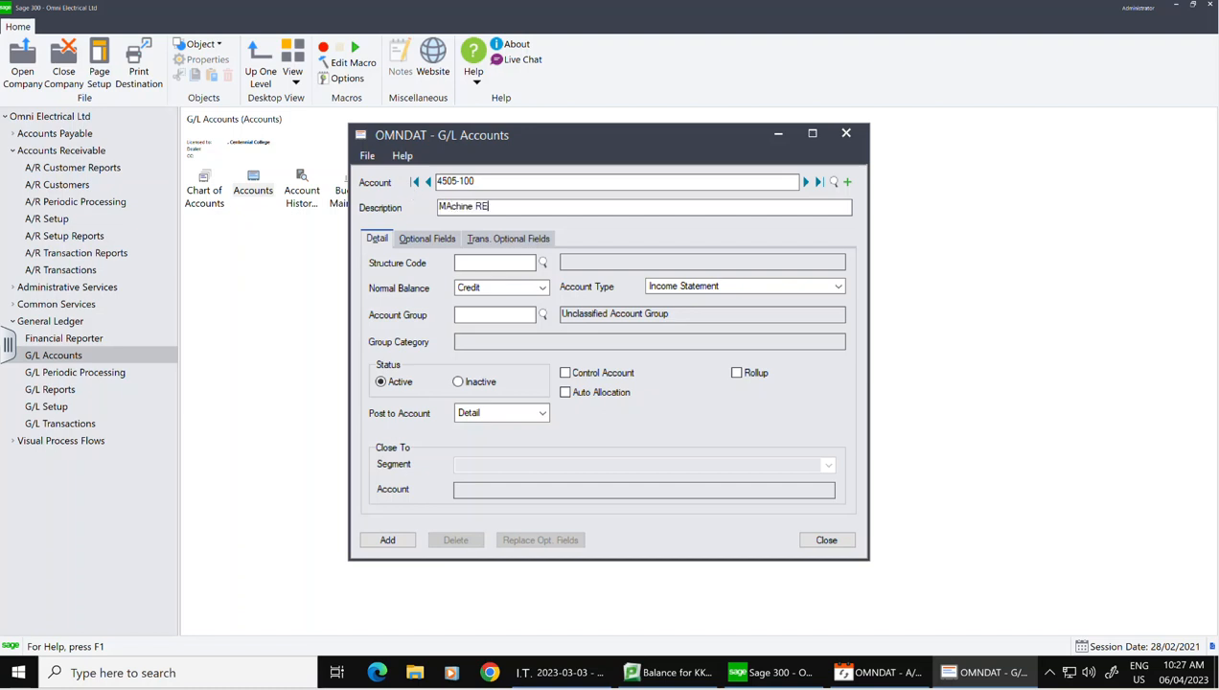
pyautogui.write('ntal Revenue')
pyautogui.write('DIV')
pyautogui.click(542, 289)
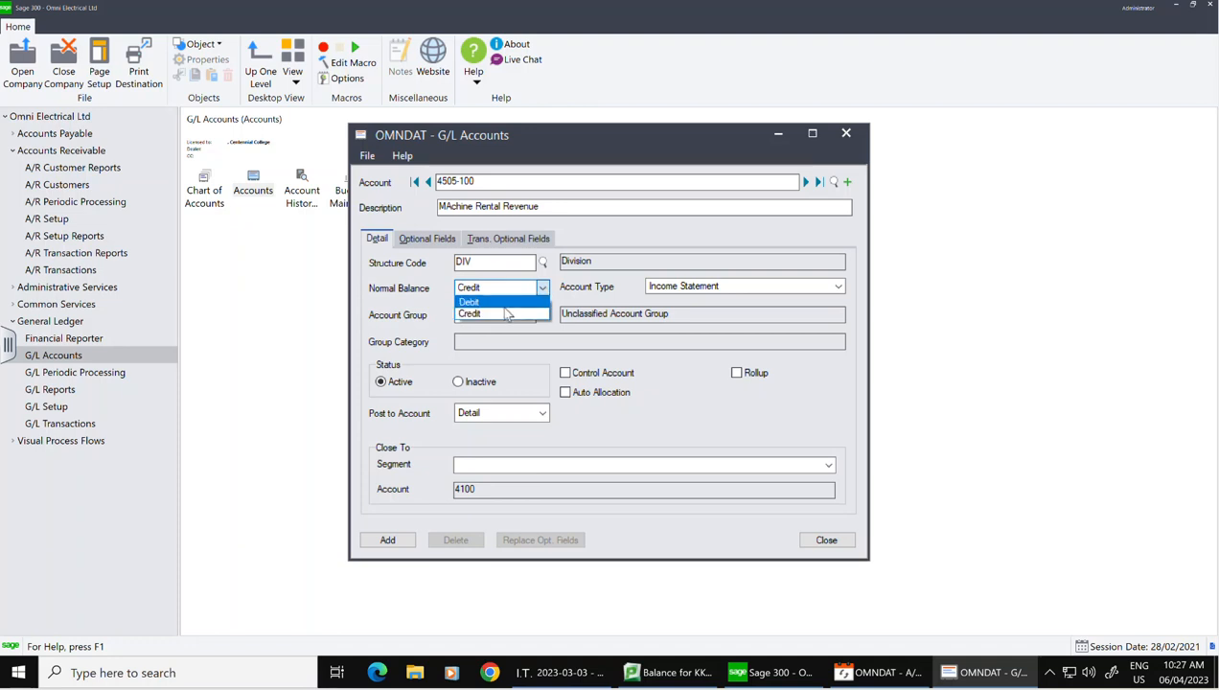
pyautogui.click(502, 288)
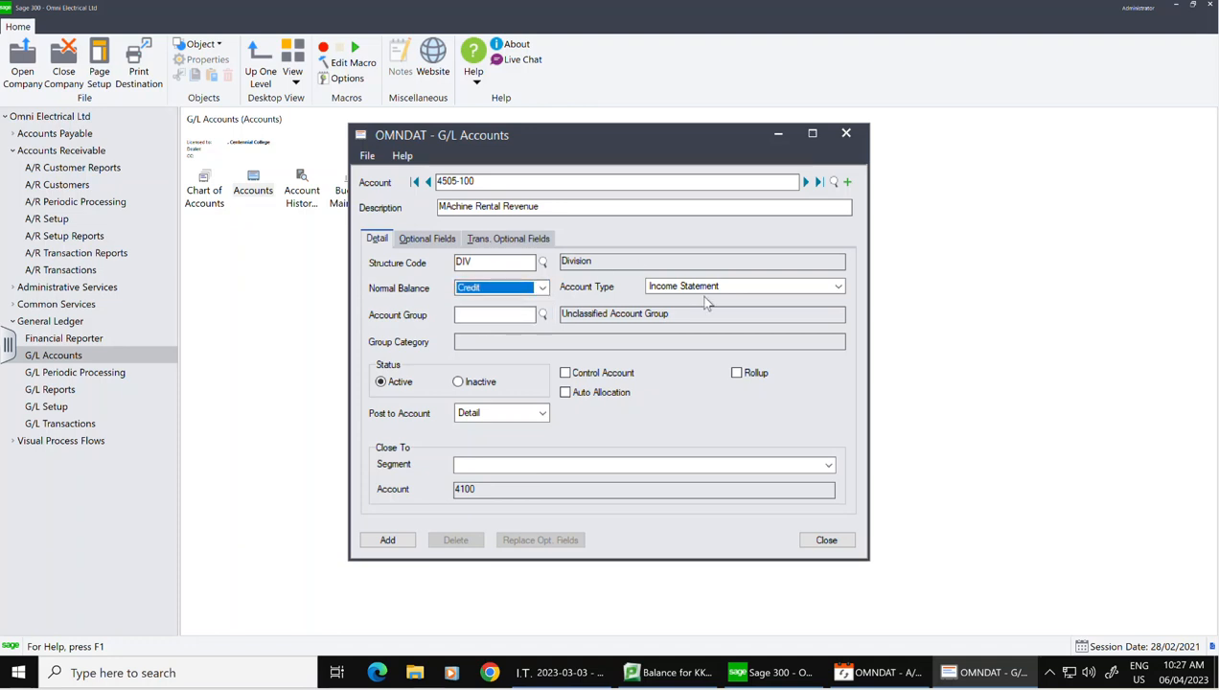
pyautogui.click(705, 292)
pyautogui.click(705, 299)
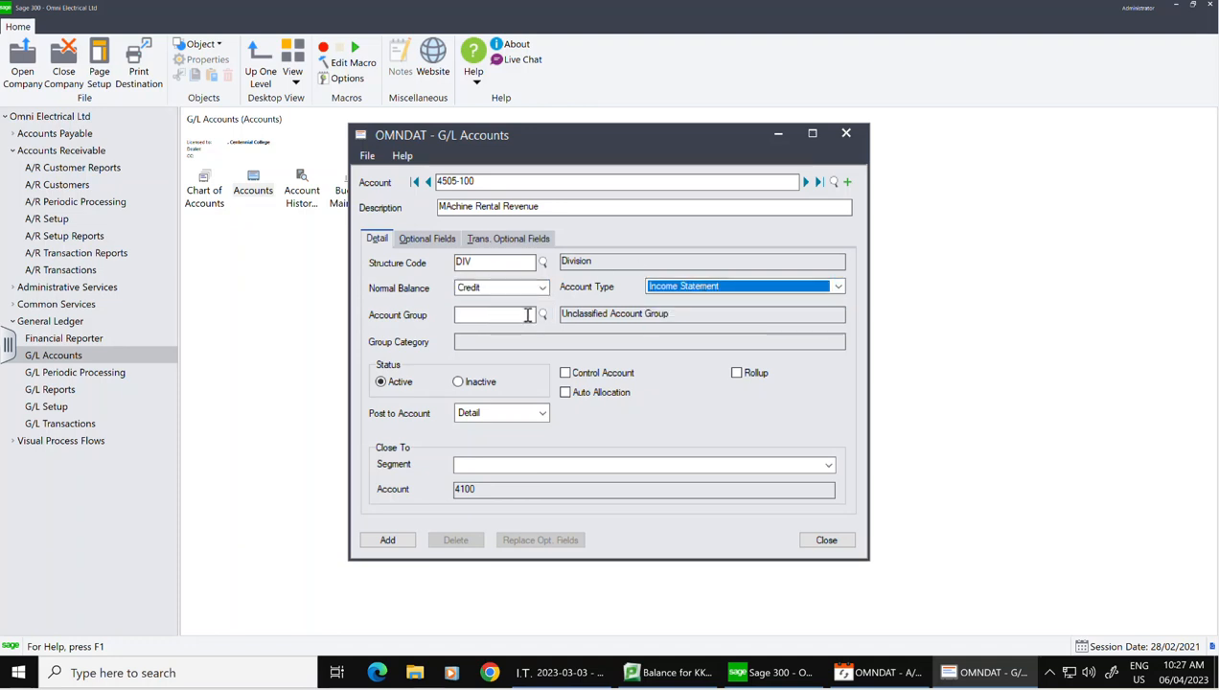
pyautogui.click(522, 316)
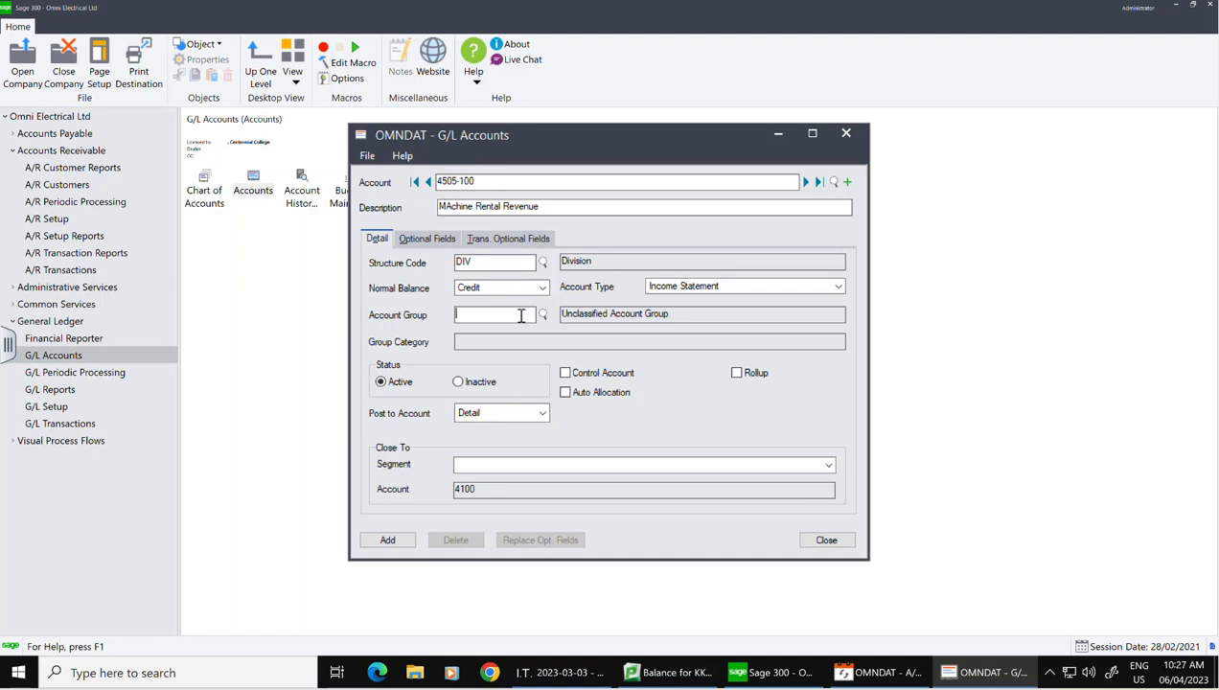
pyautogui.write('15')
pyautogui.press('Tab')
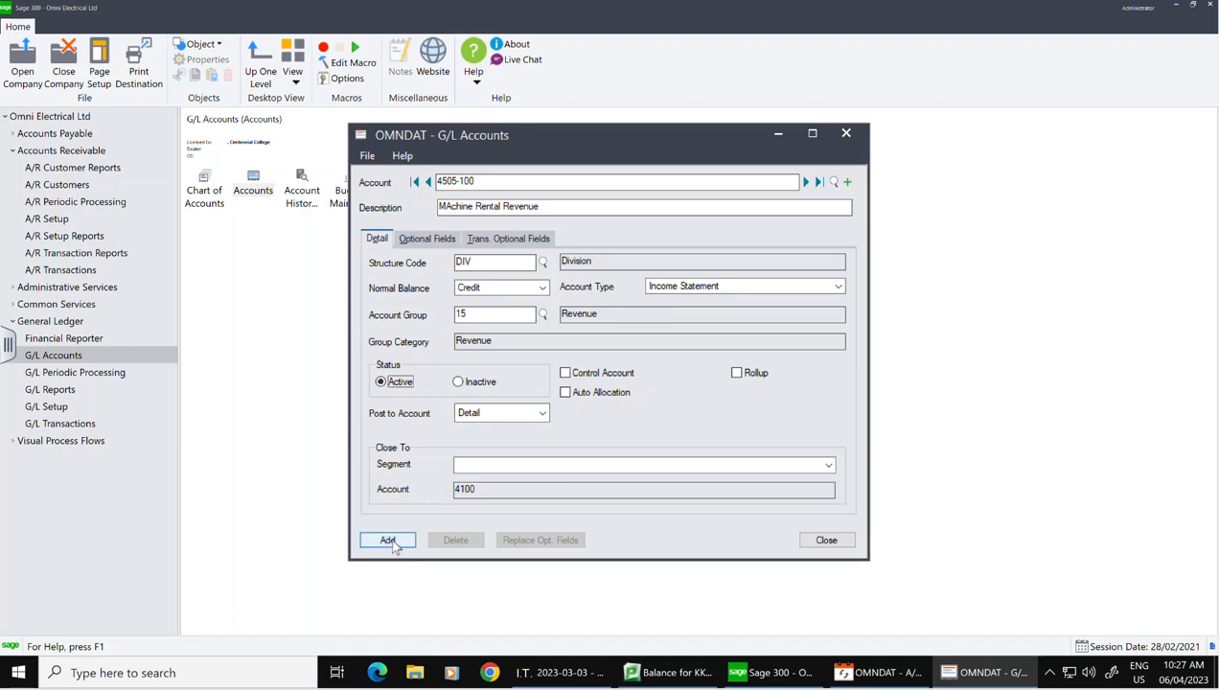
pyautogui.click(389, 540)
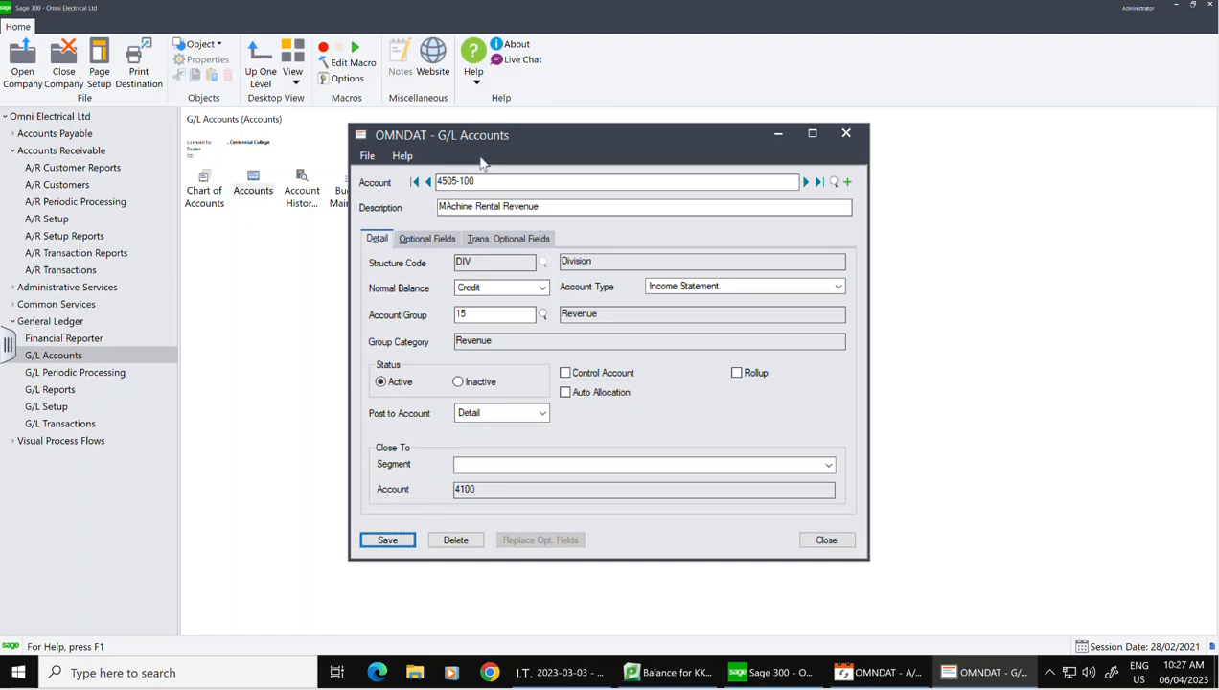
# Step: Save 4505-100 and start account 4505-200 'MAchine REtnal Income' with structure code DIV
pyautogui.click(391, 540)
pyautogui.click(847, 181)
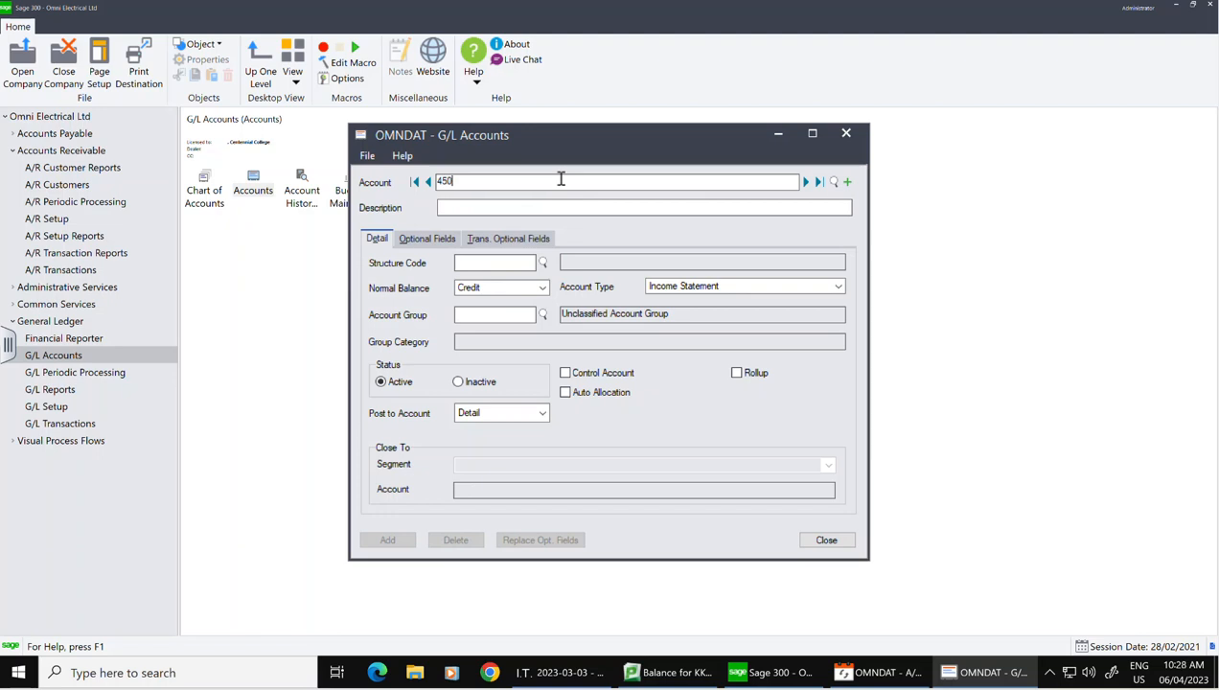
pyautogui.write('4505200')
pyautogui.press('Tab')
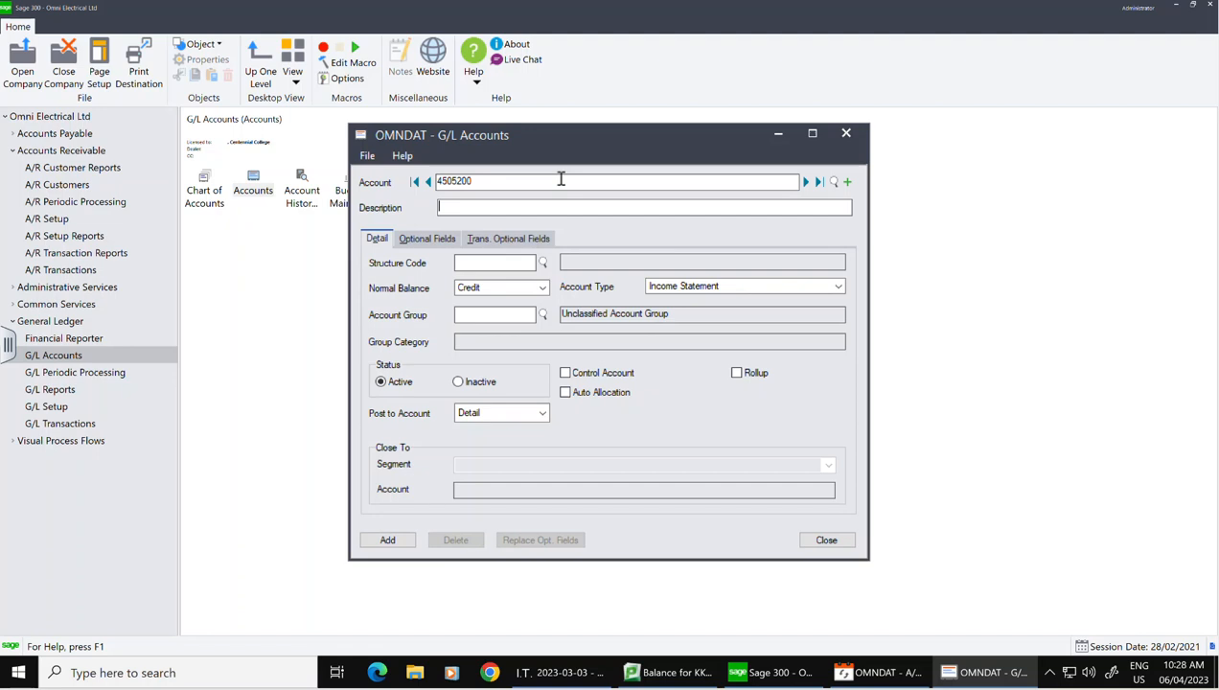
pyautogui.write('MAchine REtnal l')
pyautogui.write('ncome')
pyautogui.click(542, 263)
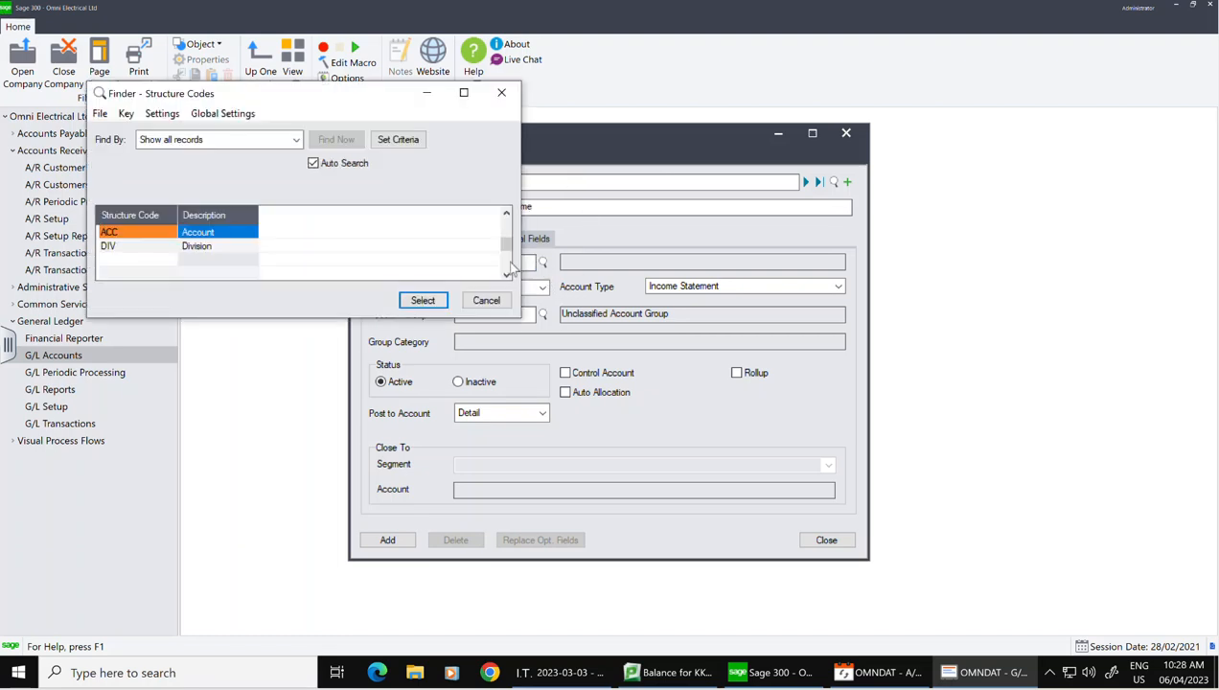
pyautogui.click(196, 246)
pyautogui.click(426, 300)
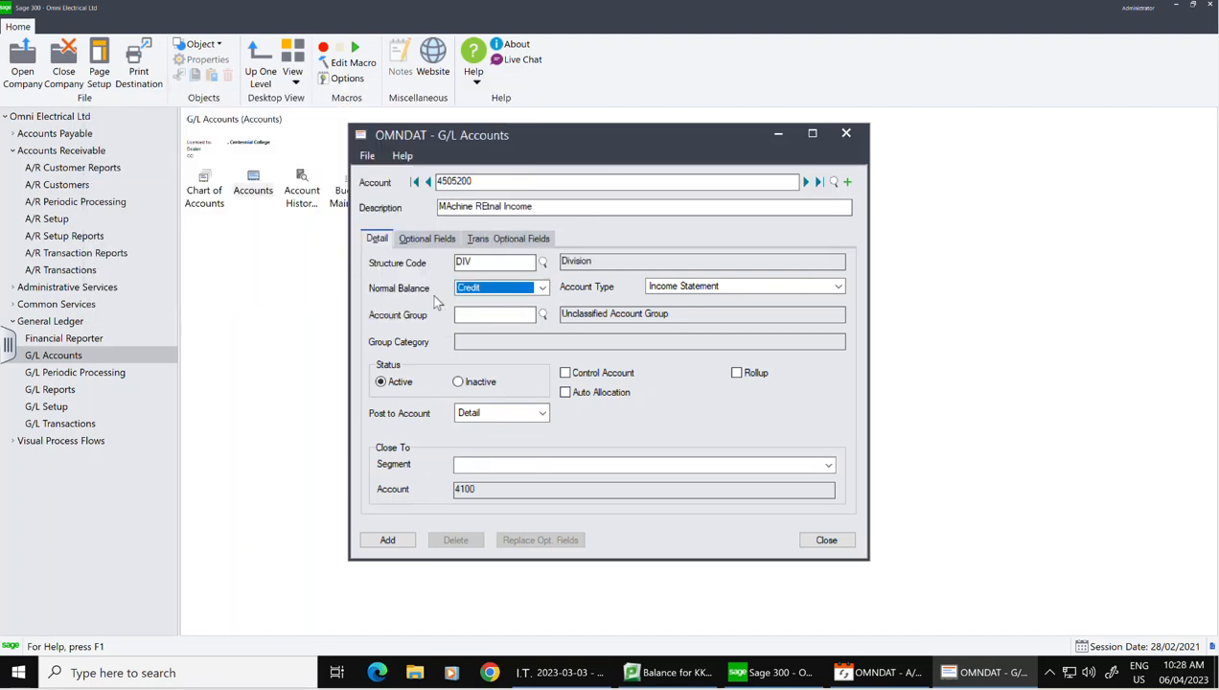
# Step: Give 4505-200 account group 15, add it, and close the G/L Accounts form
pyautogui.click(535, 316)
pyautogui.click(542, 315)
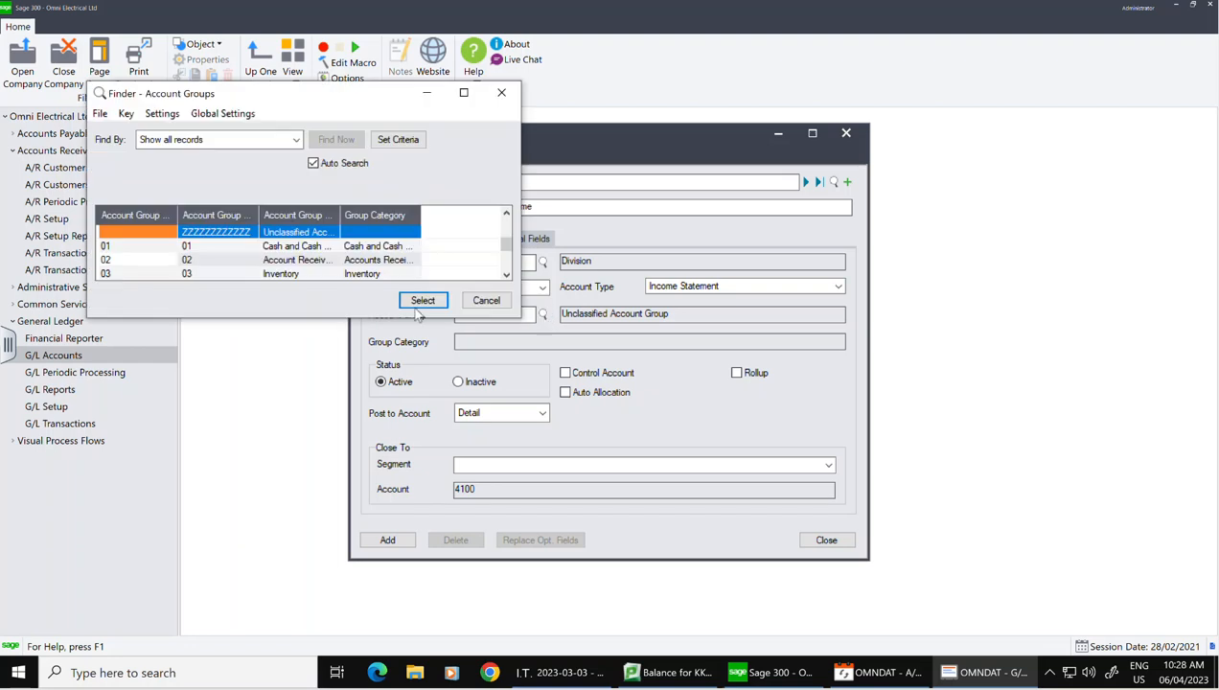
pyautogui.click(486, 301)
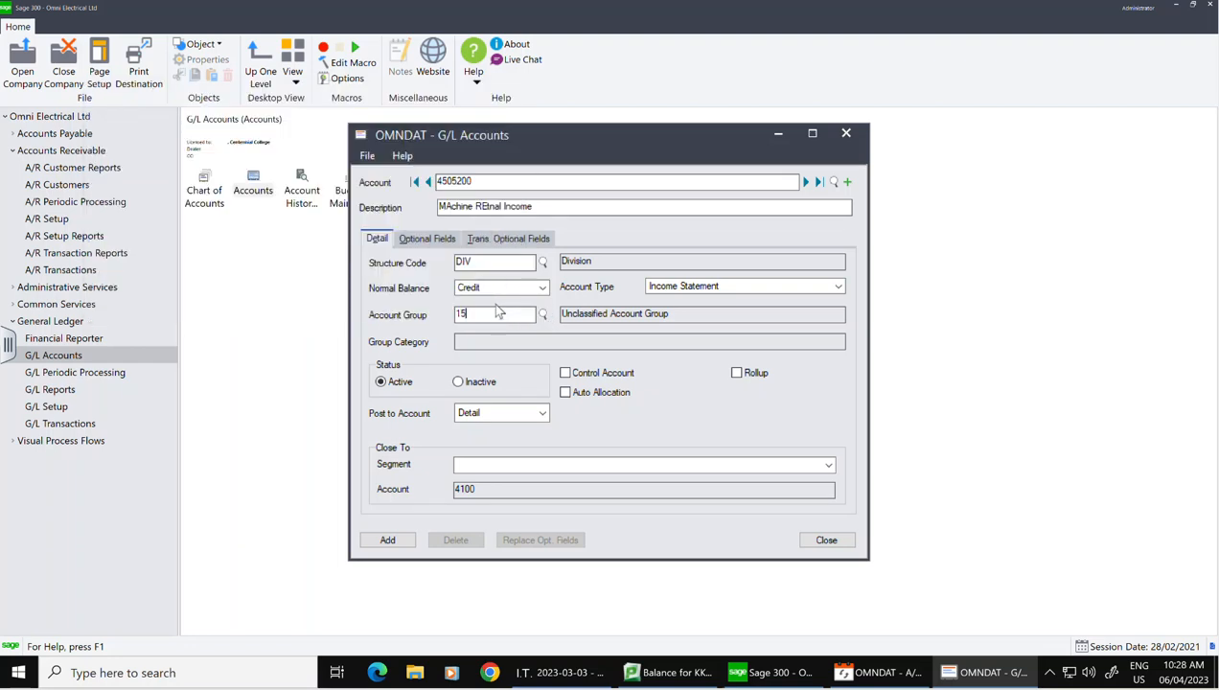
pyautogui.write('15')
pyautogui.click(388, 542)
pyautogui.click(828, 542)
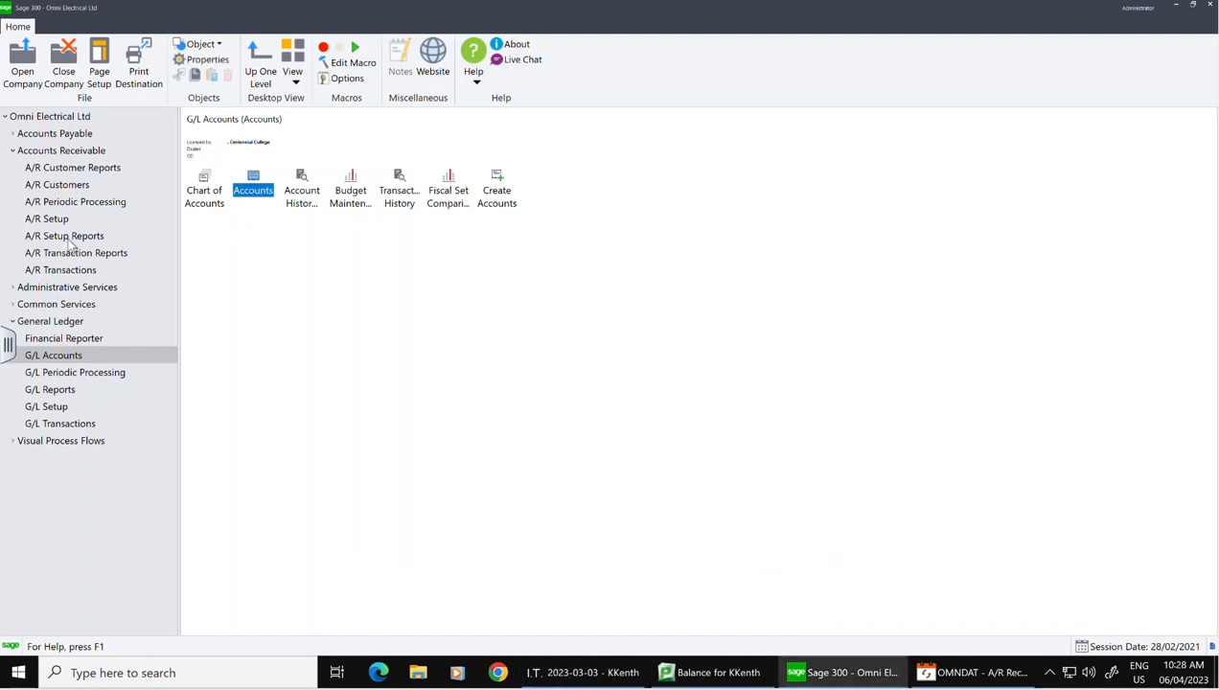
# Step: Bring the recurring charge form back and set its invoice type to Summary
pyautogui.click(64, 187)
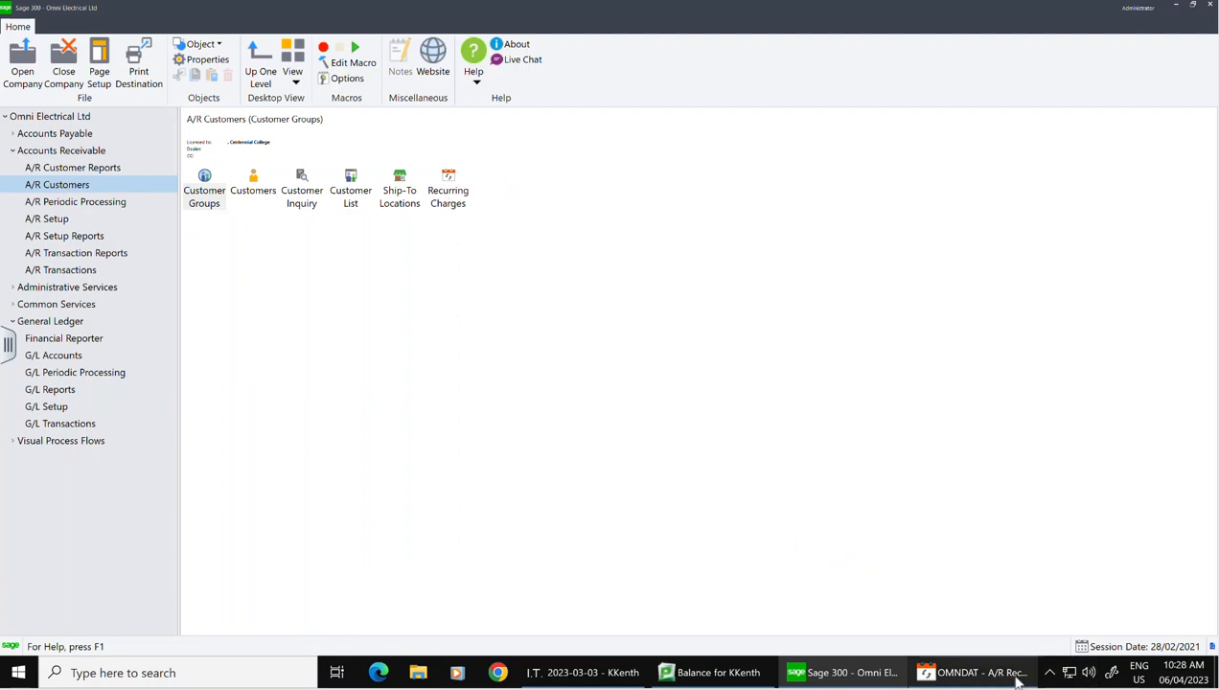
pyautogui.click(997, 676)
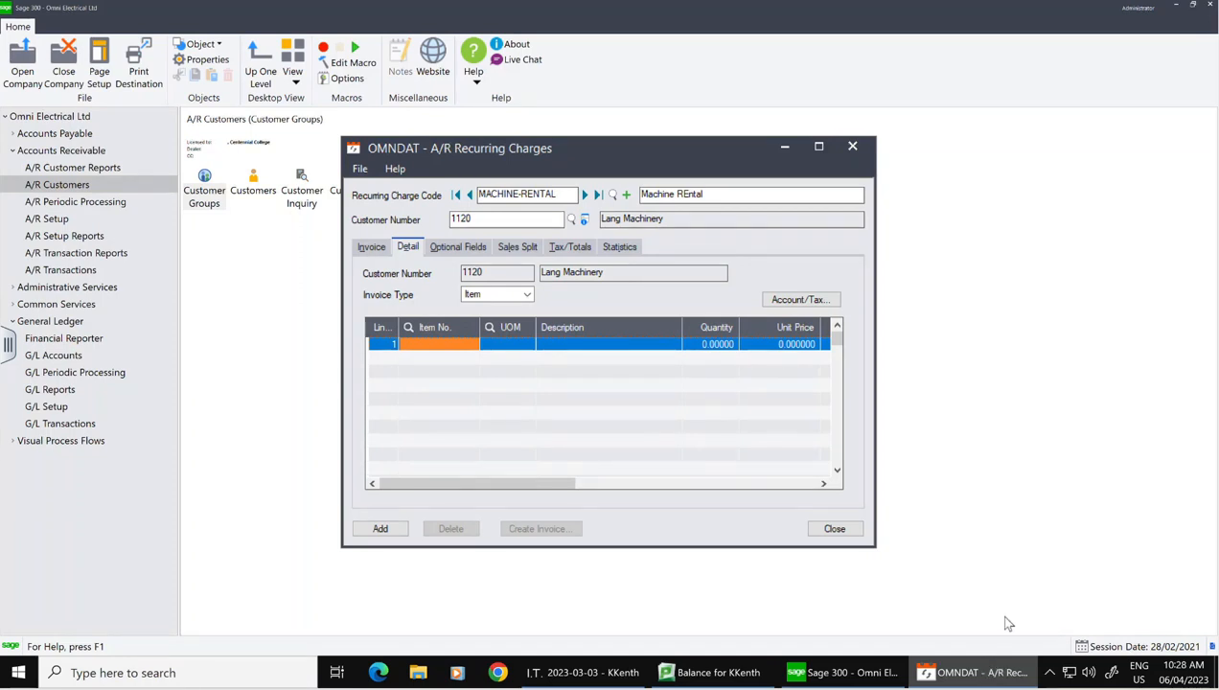
pyautogui.click(526, 295)
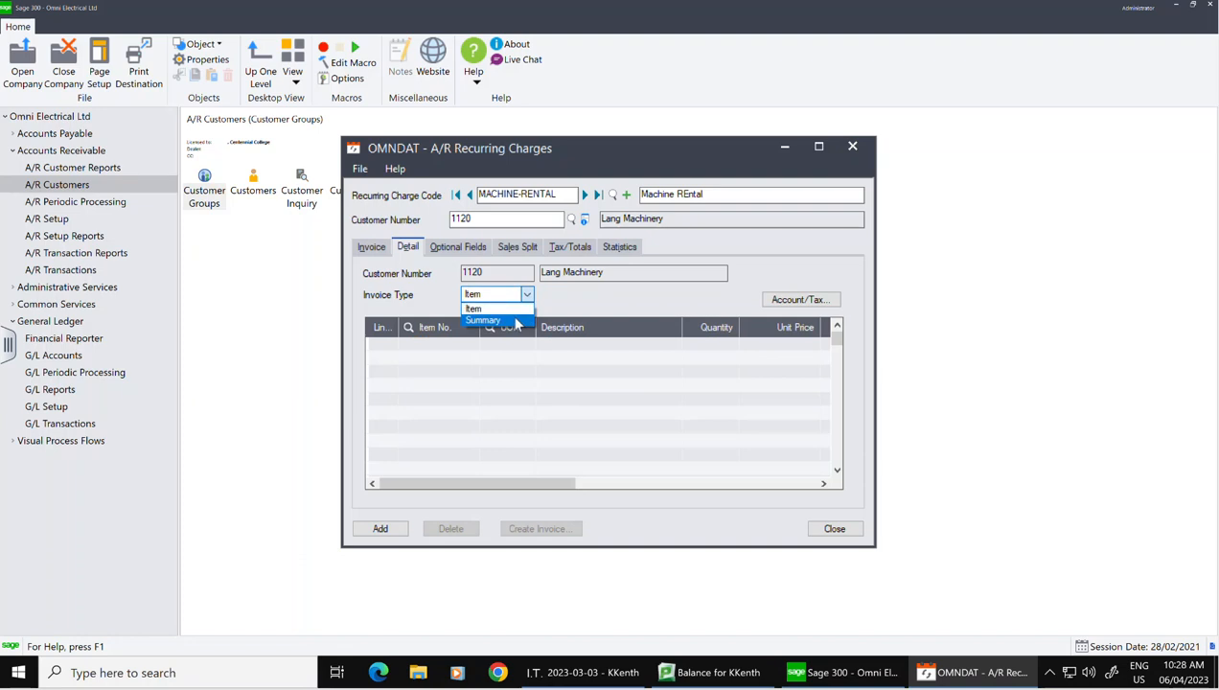
pyautogui.click(518, 322)
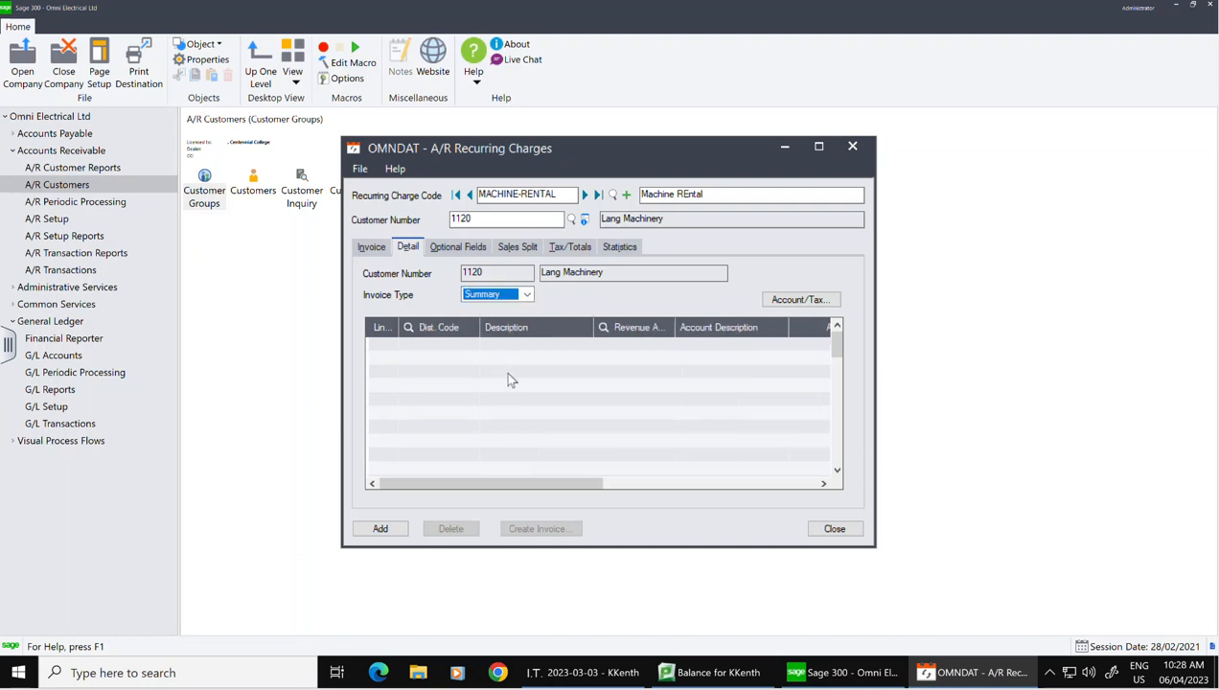
# Step: Set line 1's revenue account to 4505-100
pyautogui.click(628, 351)
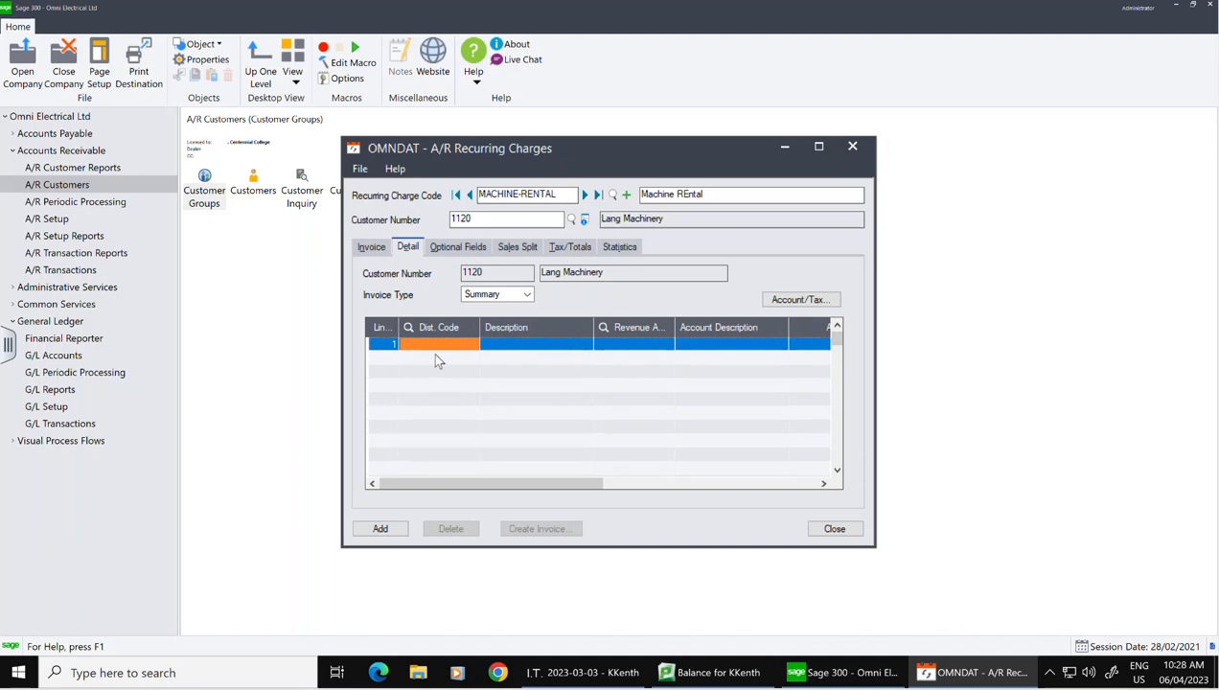
pyautogui.click(652, 347)
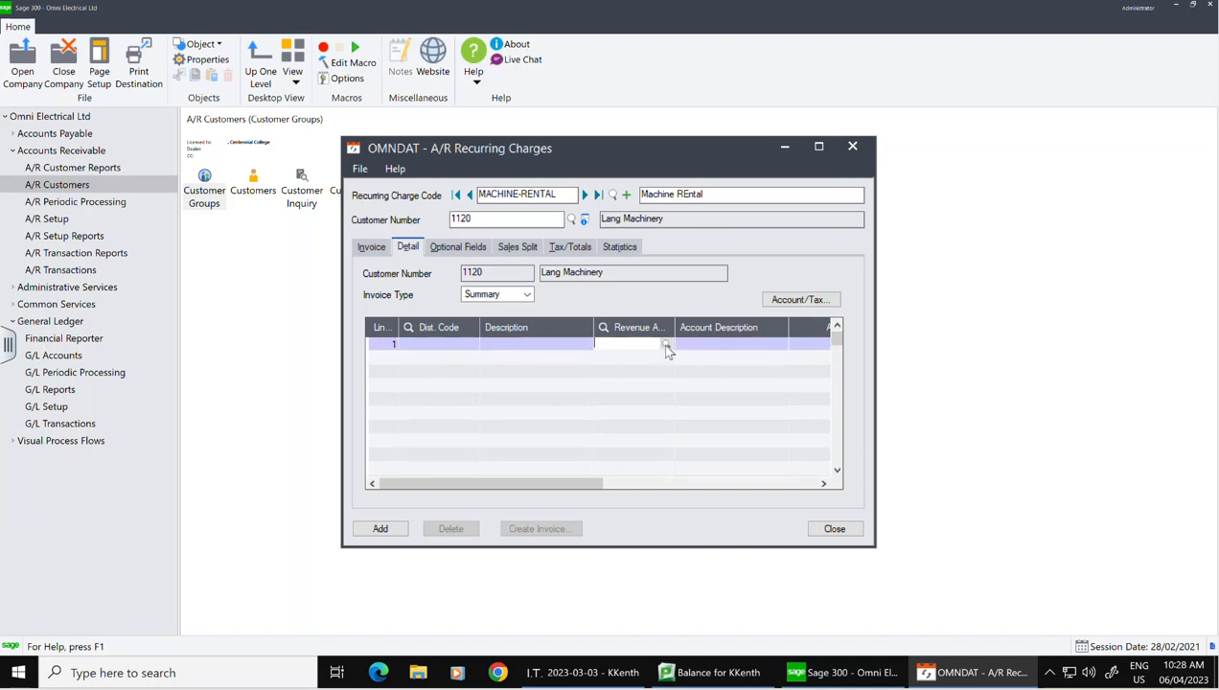
pyautogui.click(666, 345)
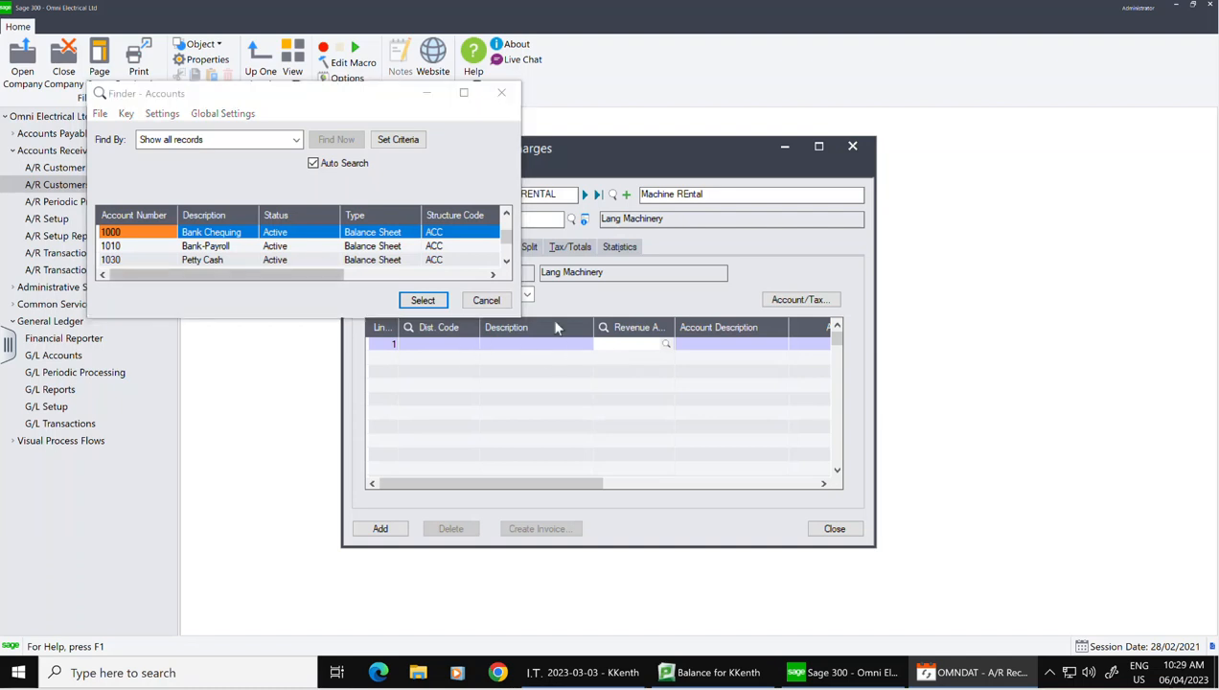
pyautogui.scroll(-5, 332, 252)
pyautogui.scroll(-15, 332, 252)
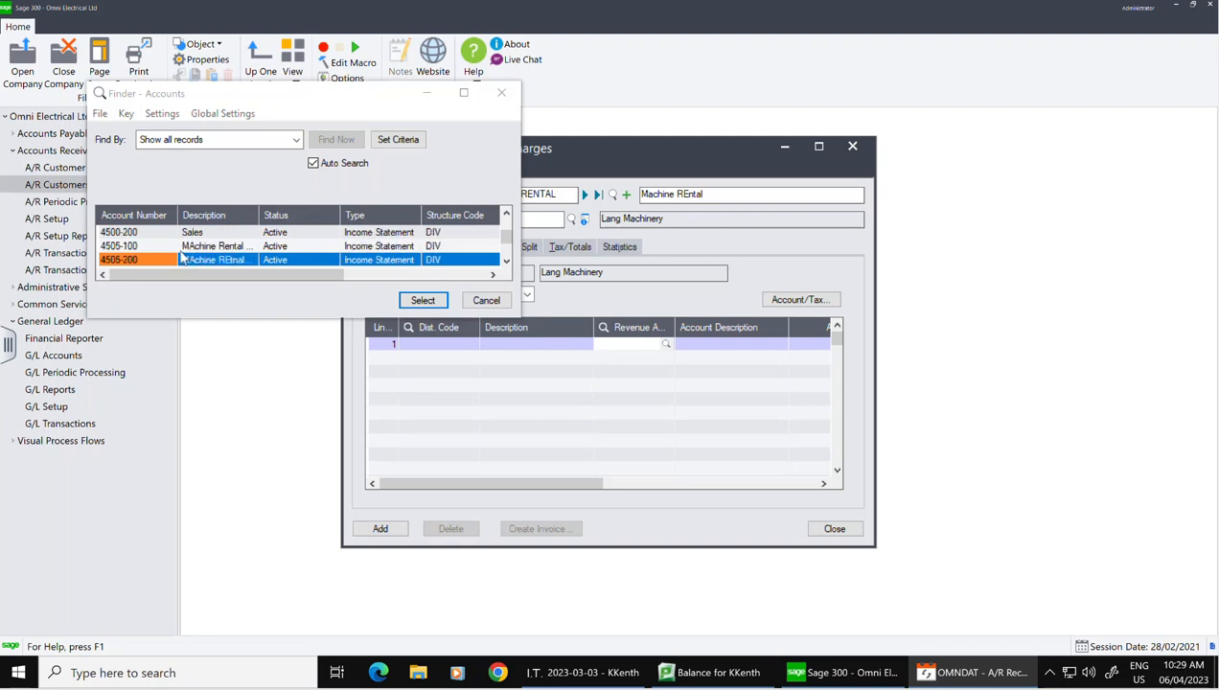
pyautogui.click(188, 247)
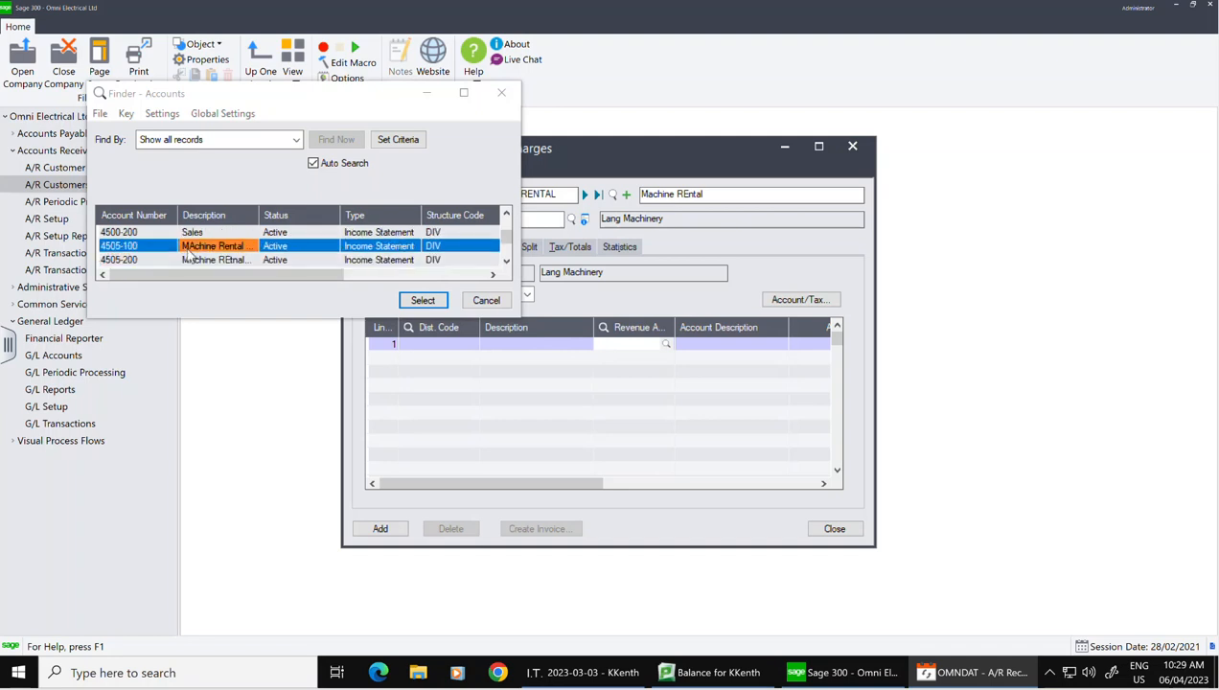
pyautogui.click(420, 300)
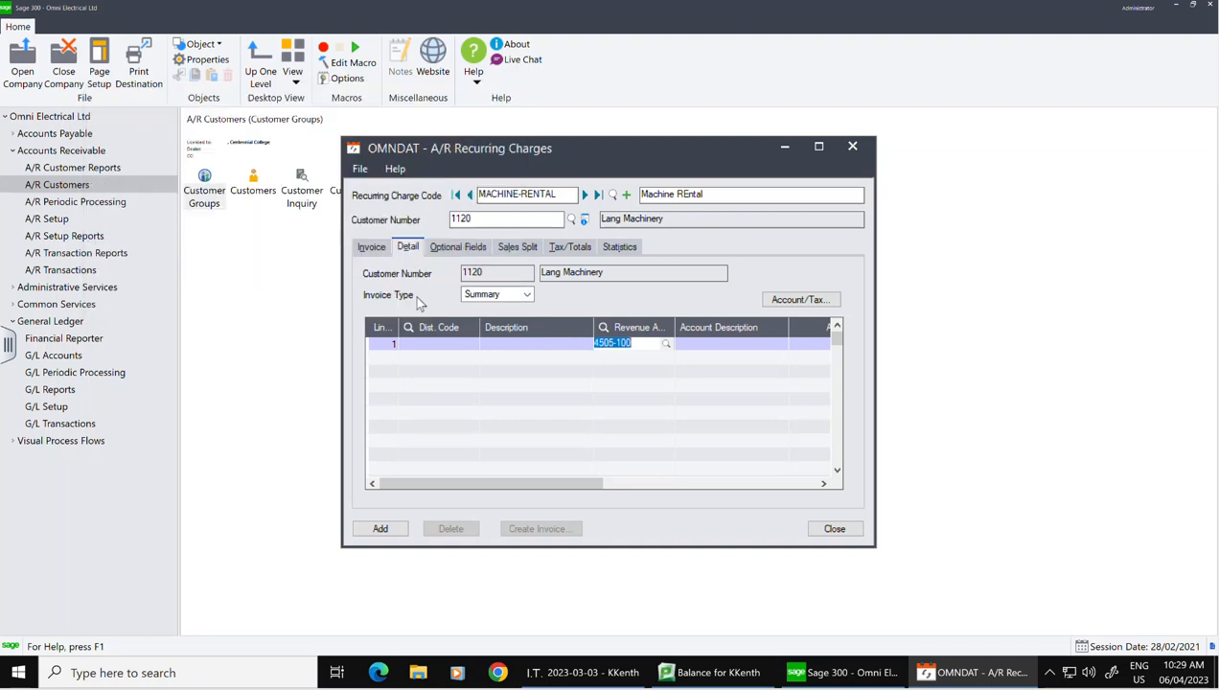
# Step: Enter an amount of 750 on line 1
pyautogui.click(820, 149)
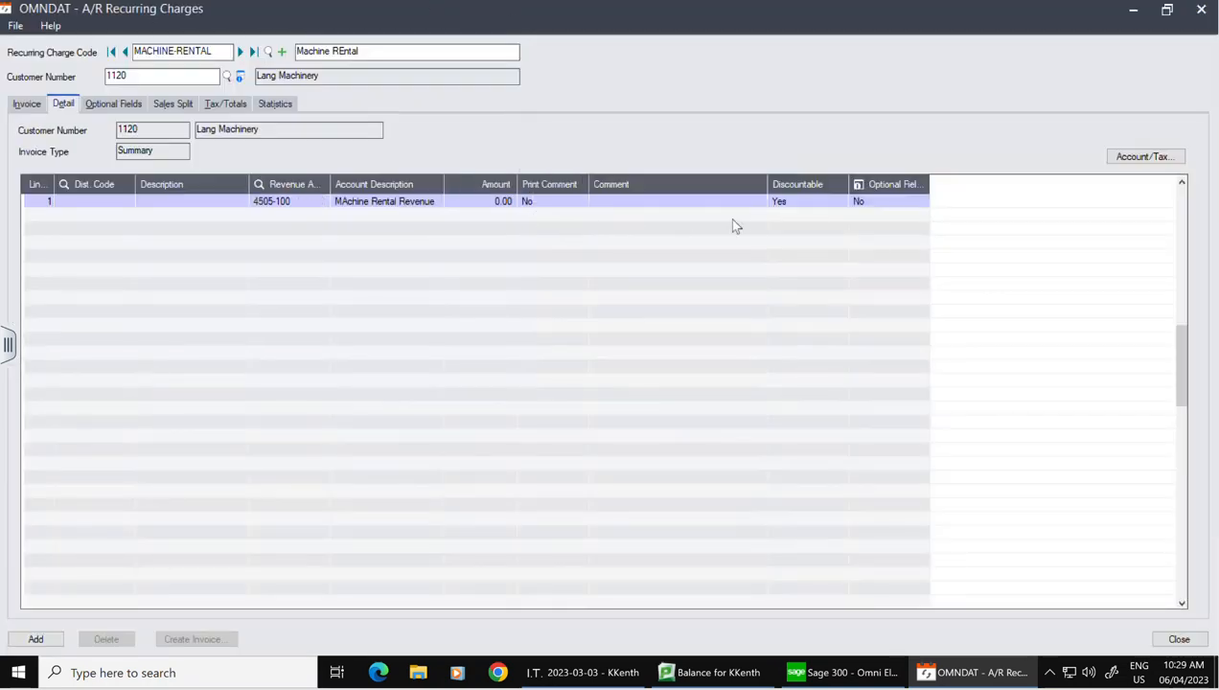
pyautogui.click(505, 205)
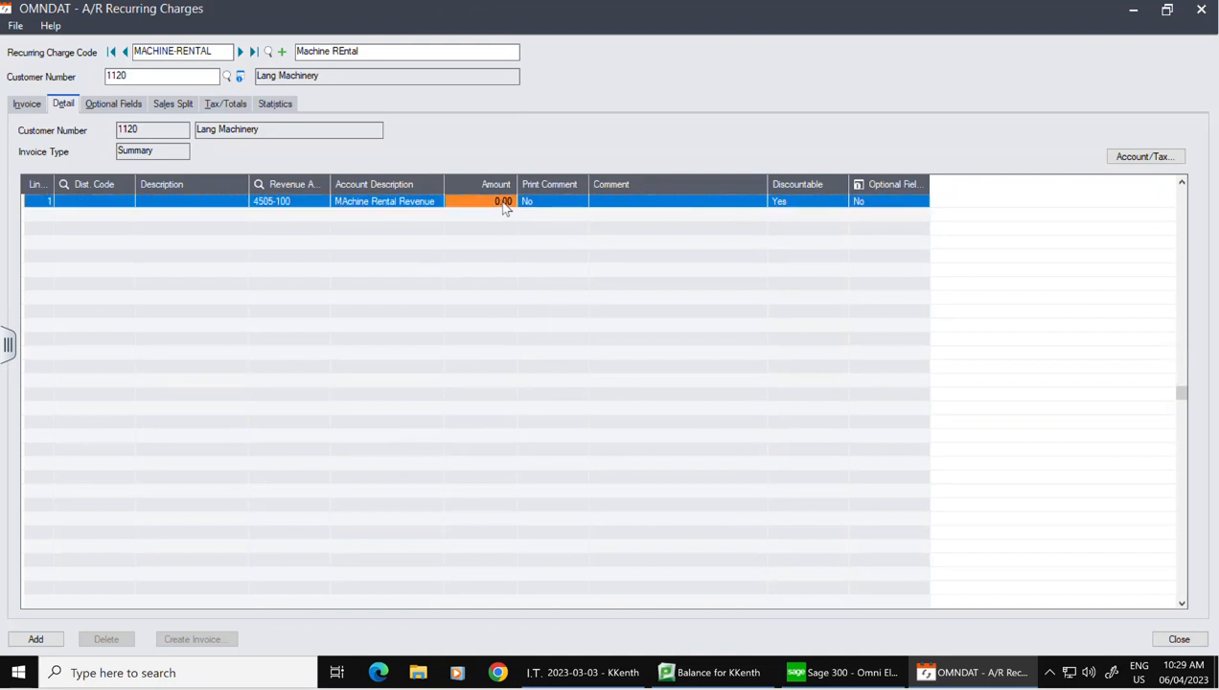
pyautogui.click(504, 202)
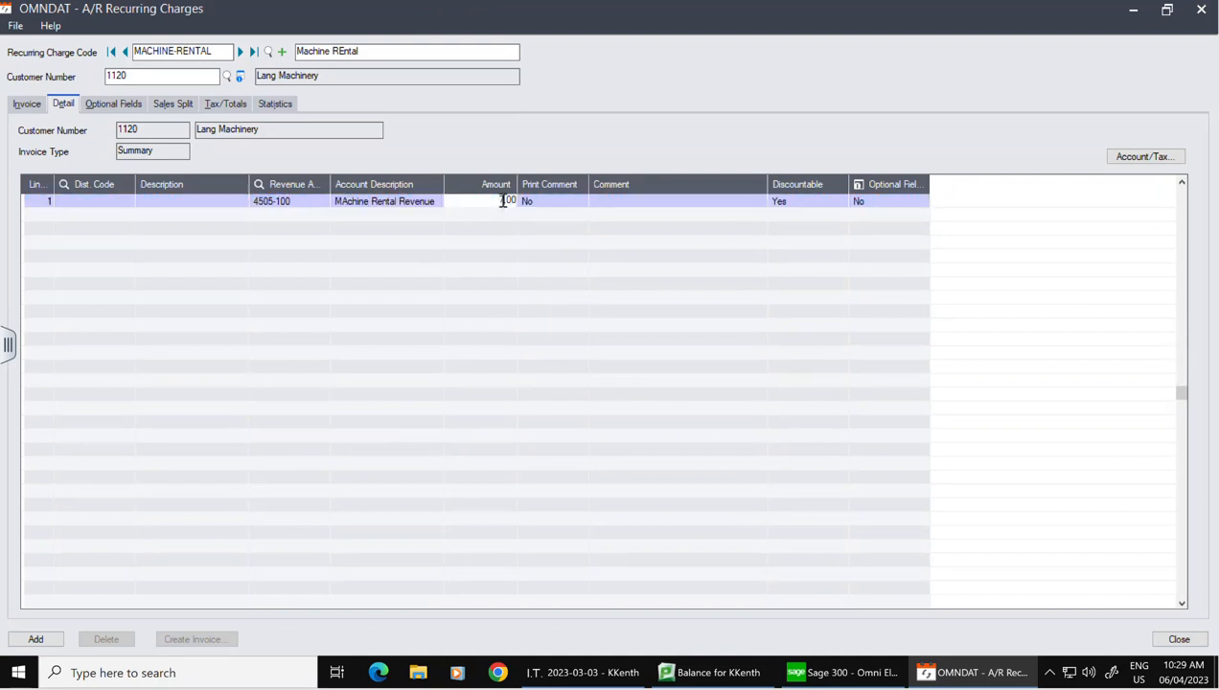
pyautogui.write('750')
# Step: Delete salesperson JS from the sales split and check totals: 97.50 tax, 847.50 total
pyautogui.click(188, 105)
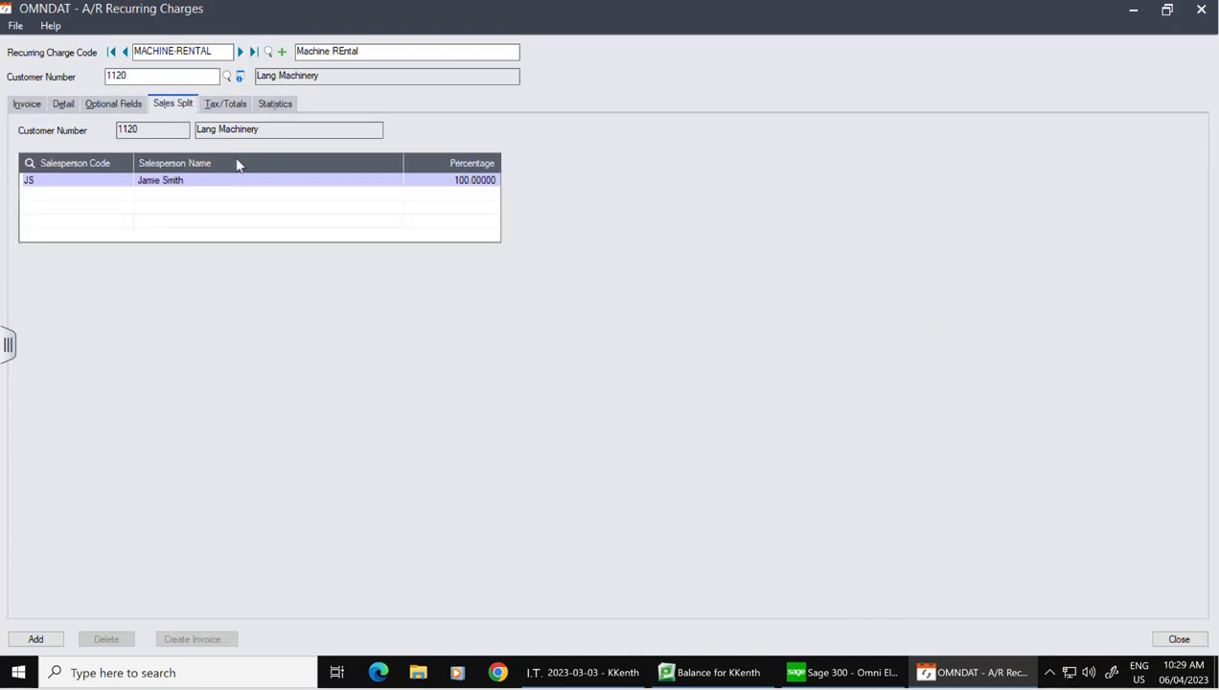
pyautogui.click(182, 181)
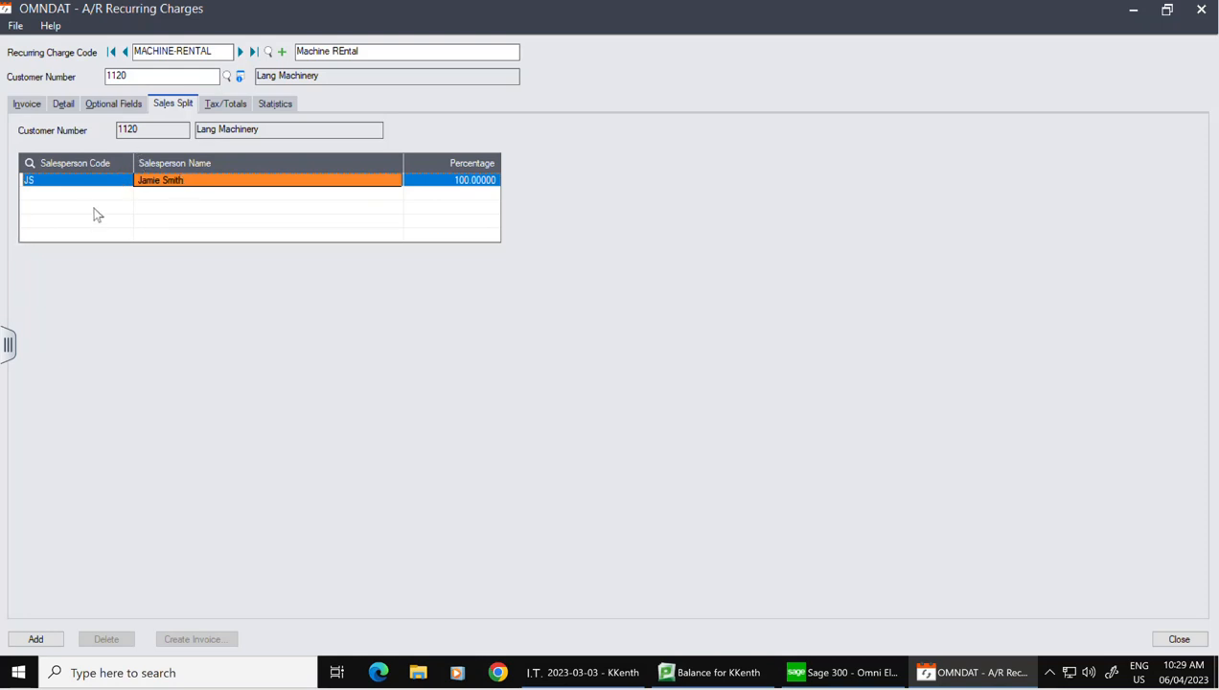
pyautogui.press('Delete')
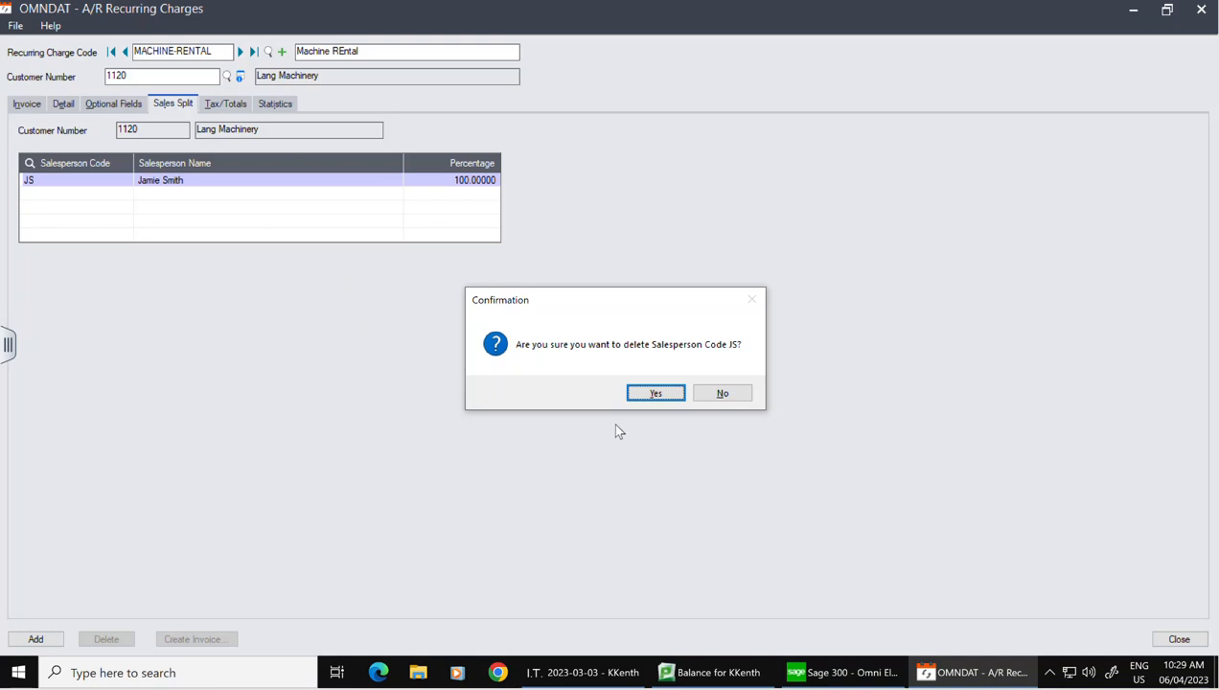
pyautogui.click(657, 393)
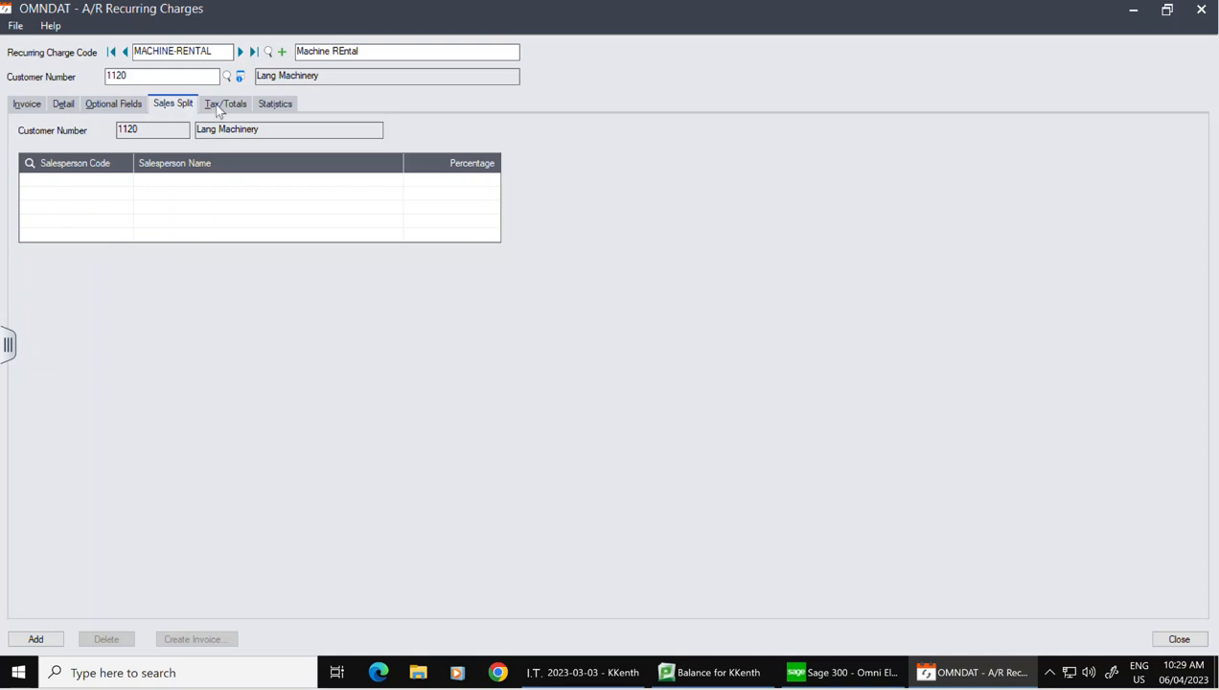
pyautogui.click(213, 108)
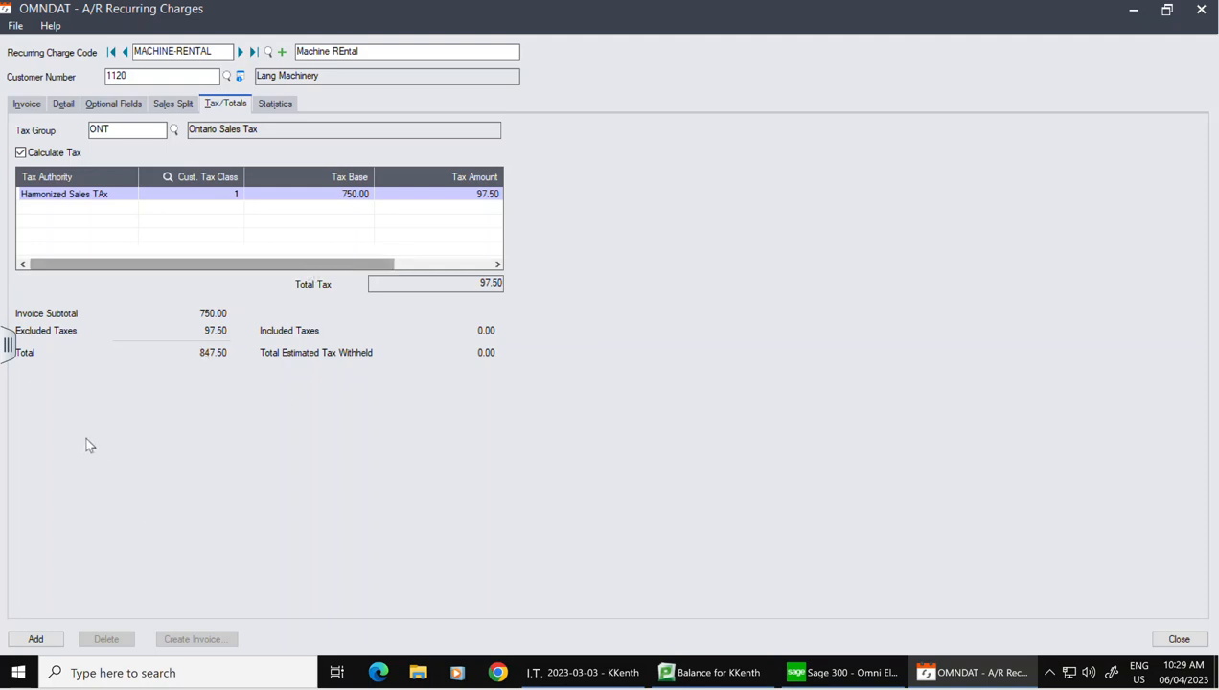
# Step: Add and save the 847.50 MACHINE-RENTAL charge for Lang Machinery, then begin a blank charge
pyautogui.click(1167, 9)
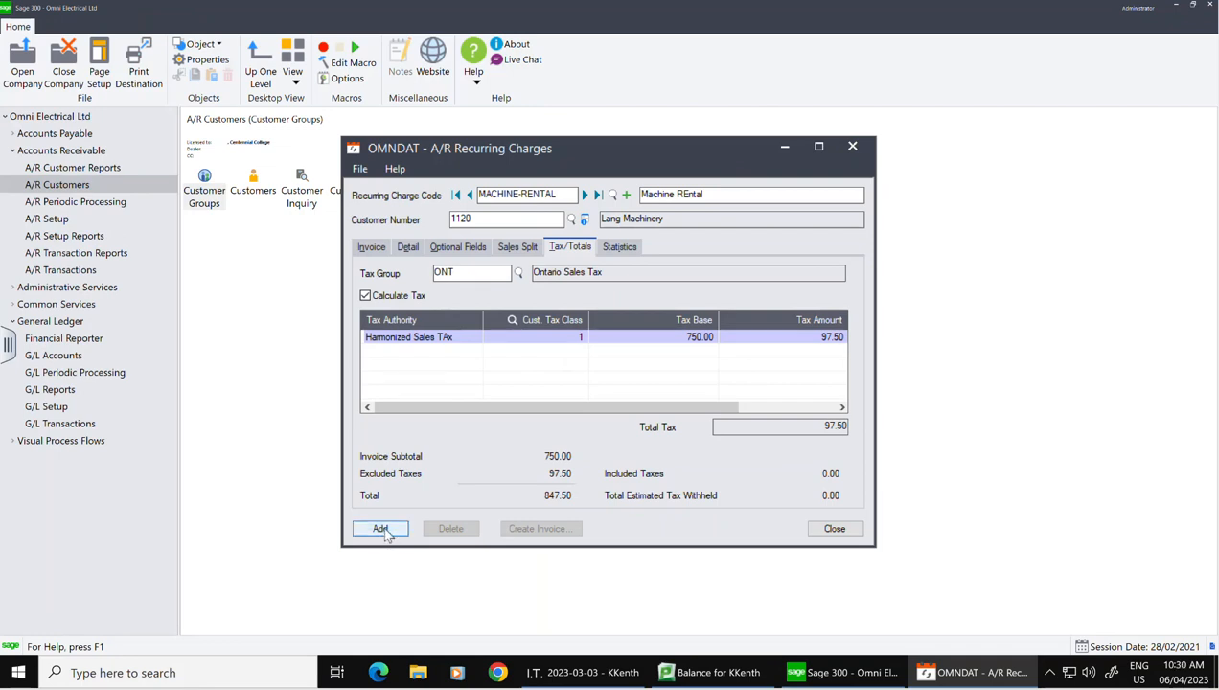
pyautogui.click(382, 530)
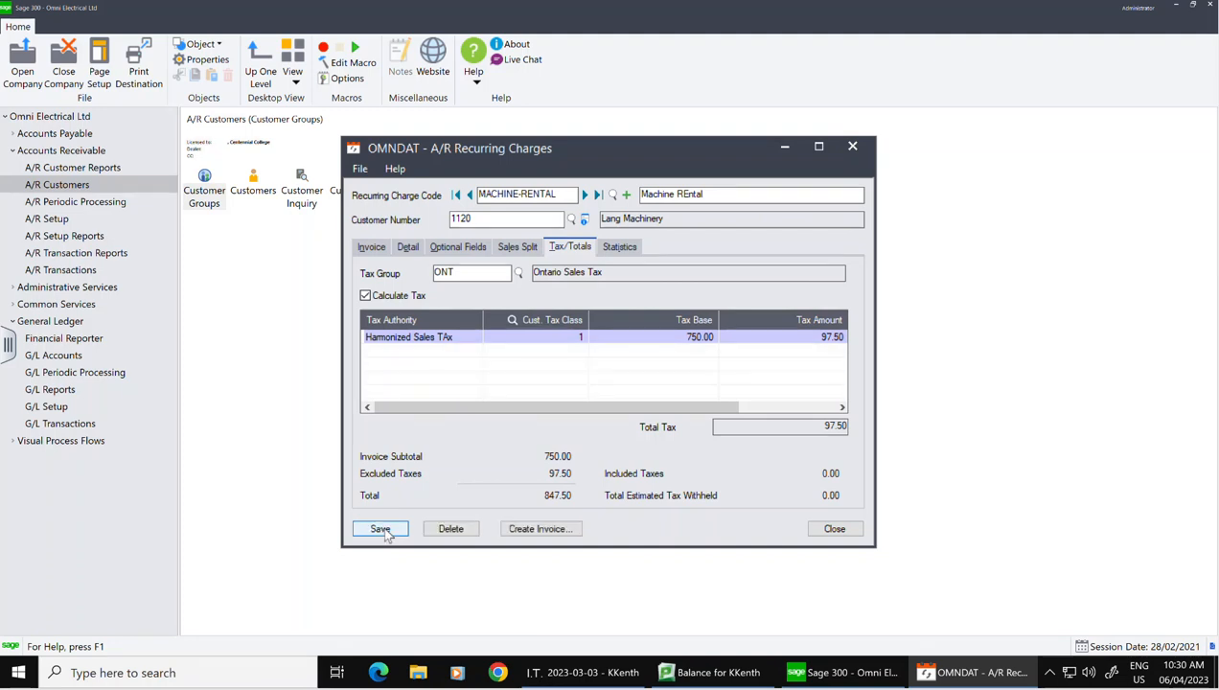
pyautogui.click(384, 530)
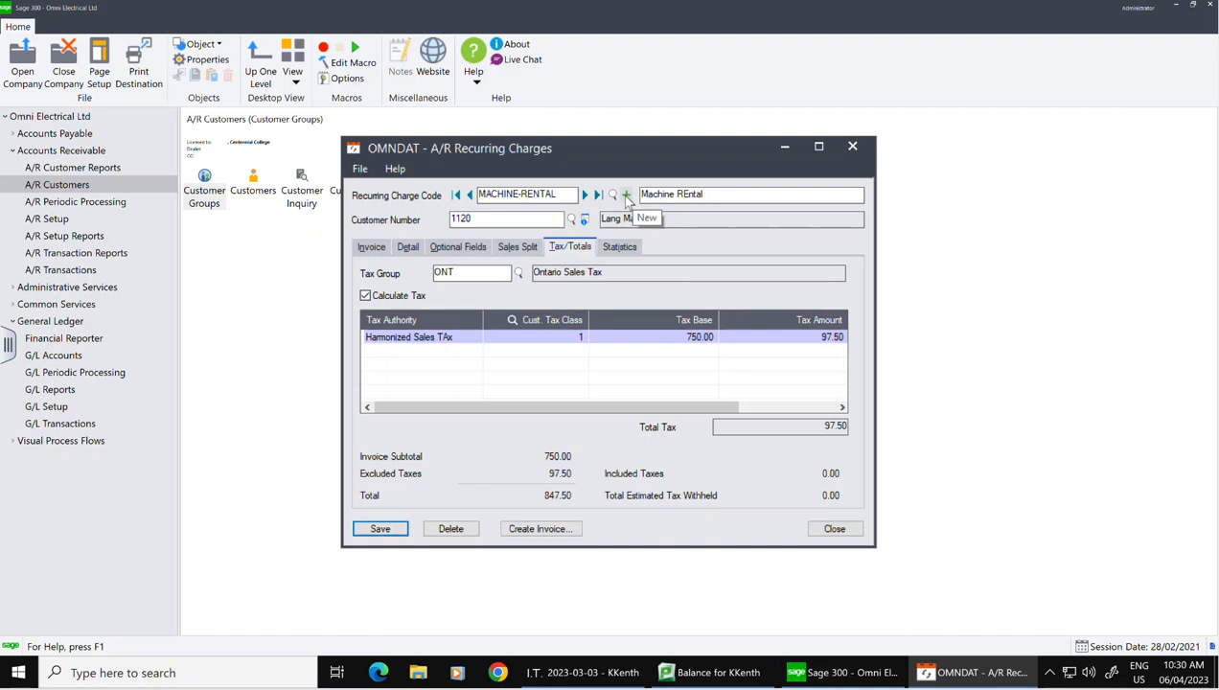
pyautogui.click(626, 195)
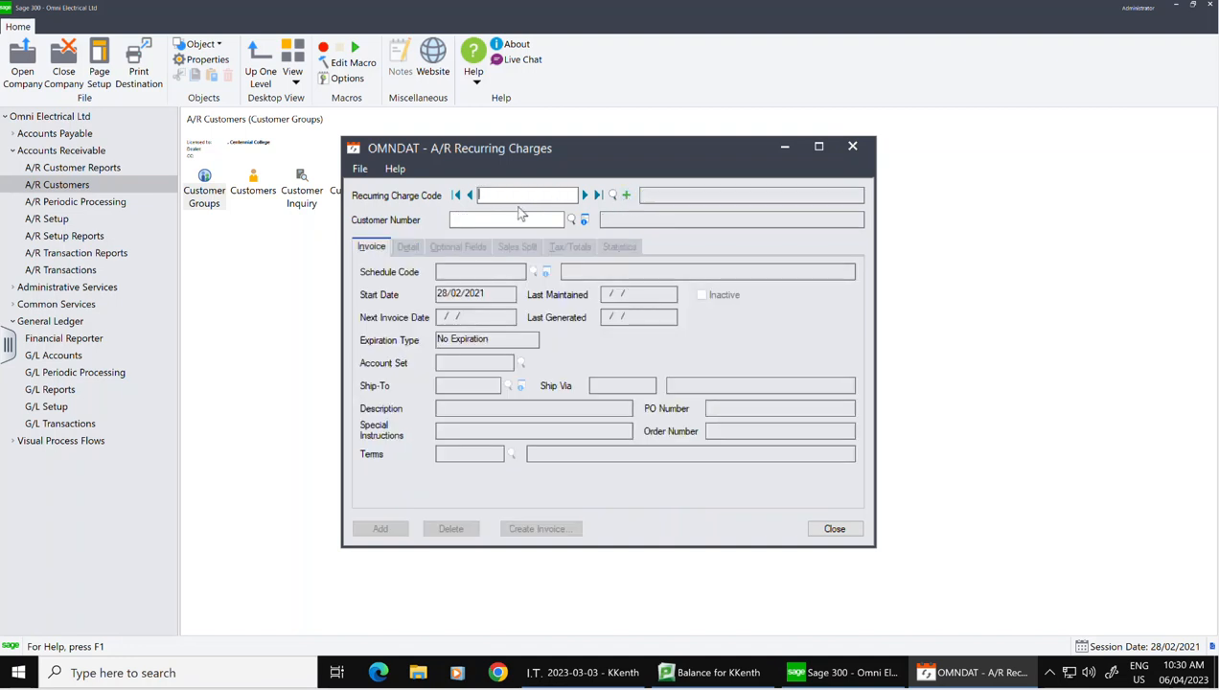
# Step: Enter charge MACHINE-RENTAL for customer 1160, description 'Machine Rental', on the MOHTHLY schedule
pyautogui.write('MACHINE')
pyautogui.write('INE')
pyautogui.write('-RENT')
pyautogui.write('11')
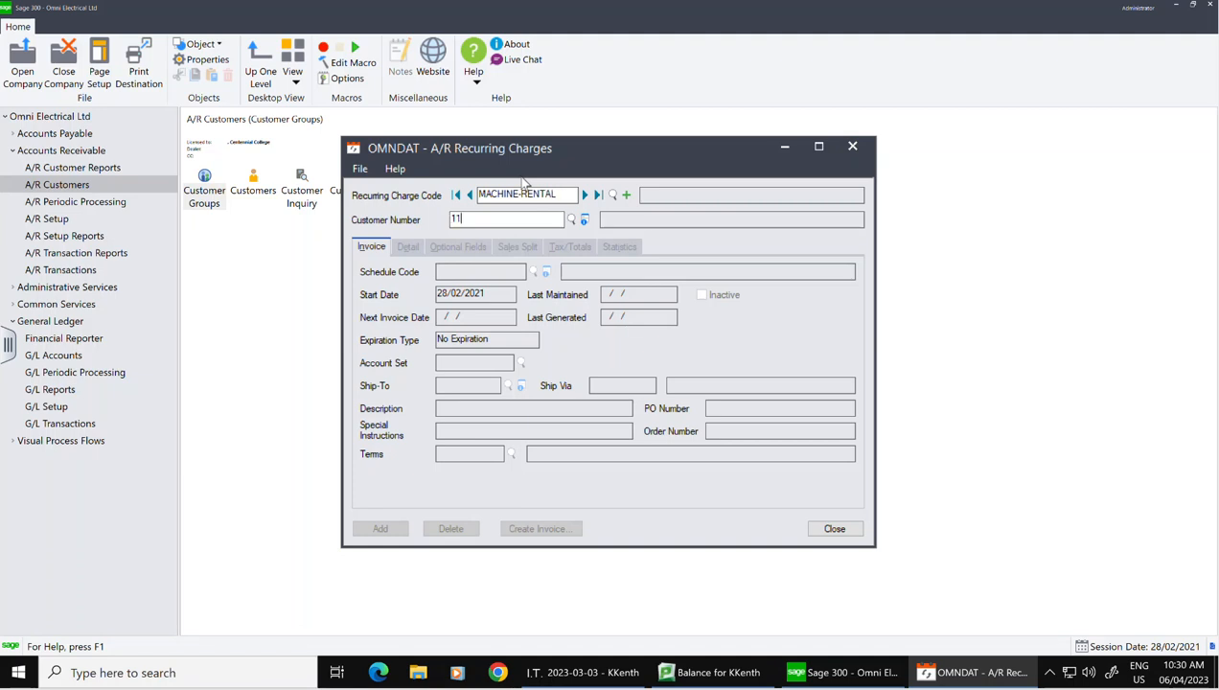
pyautogui.write('60')
pyautogui.press('Tab')
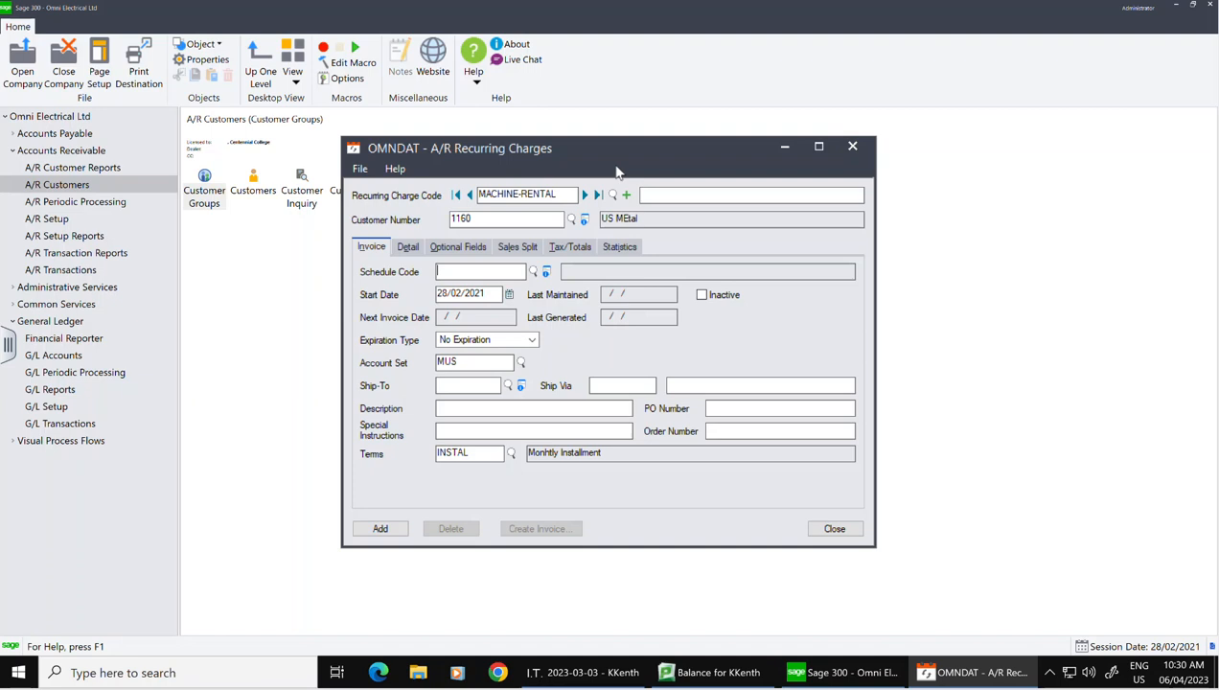
pyautogui.click(808, 194)
pyautogui.write('Machine Rental')
pyautogui.click(534, 273)
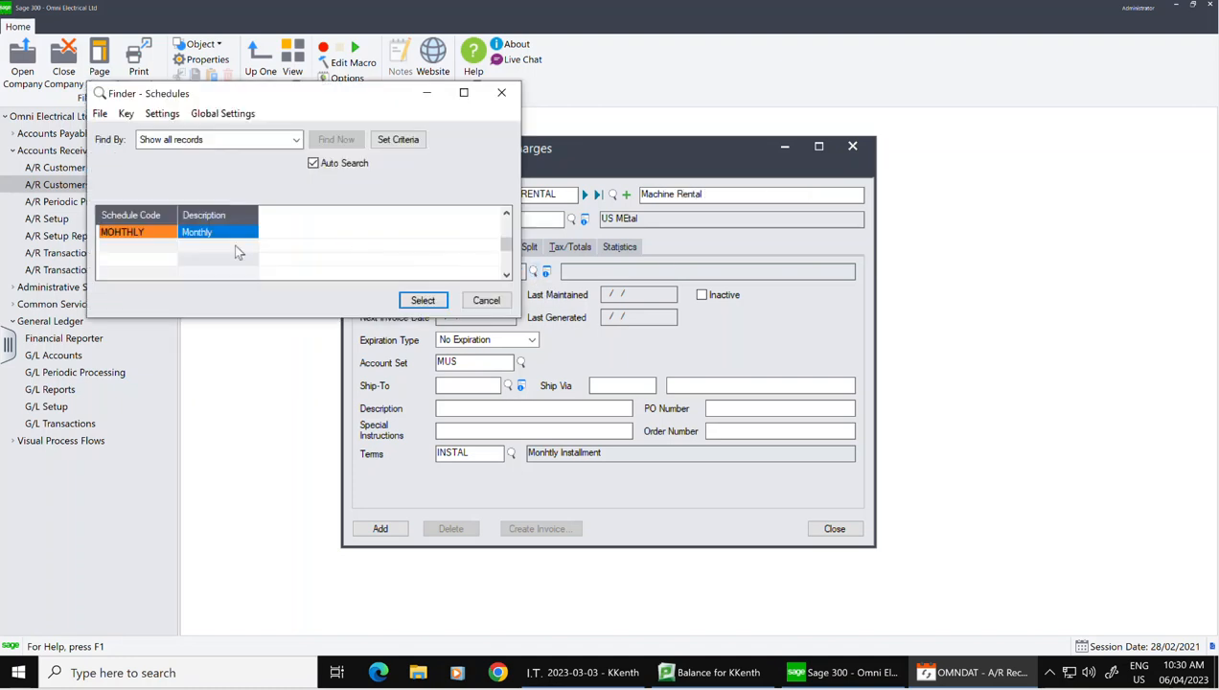
pyautogui.click(419, 298)
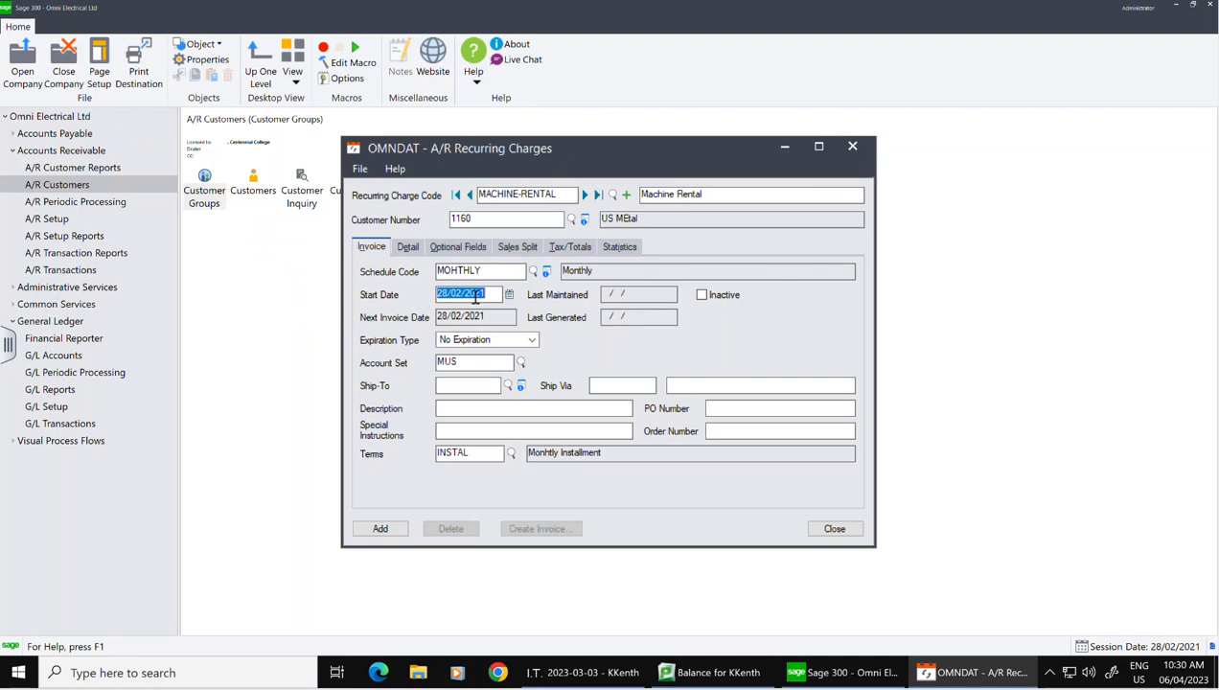
# Step: Make the charge expire on the specific date 31/08/2021
pyautogui.click(532, 342)
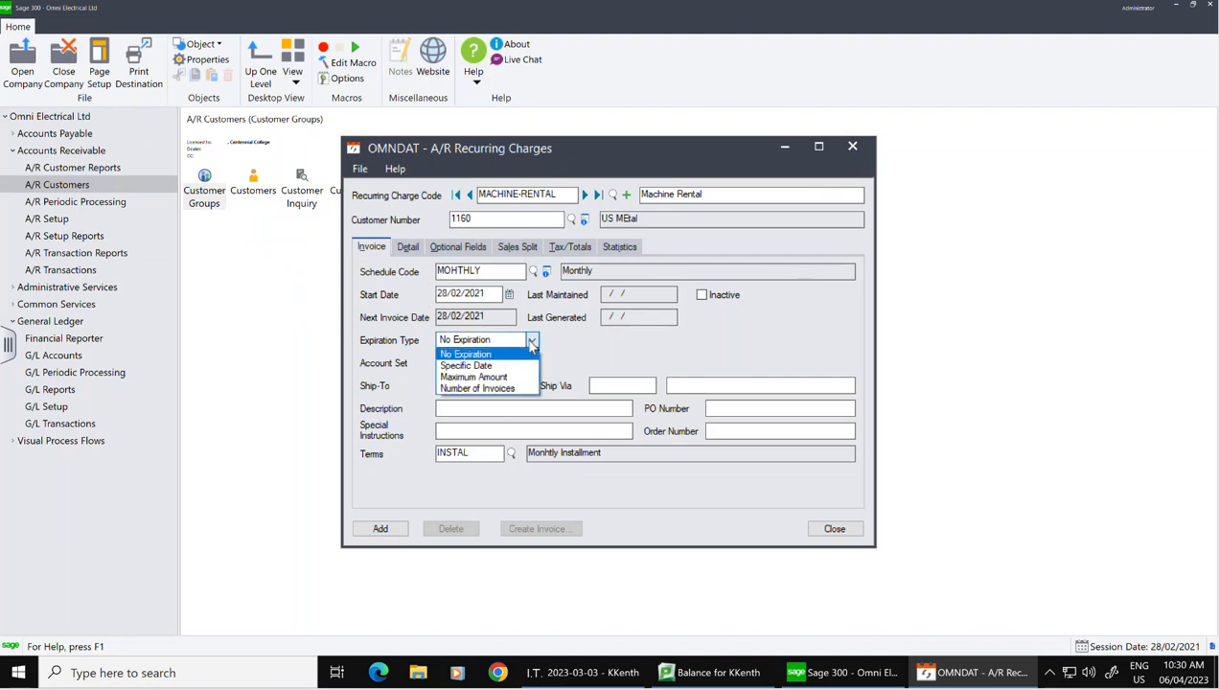
pyautogui.click(473, 364)
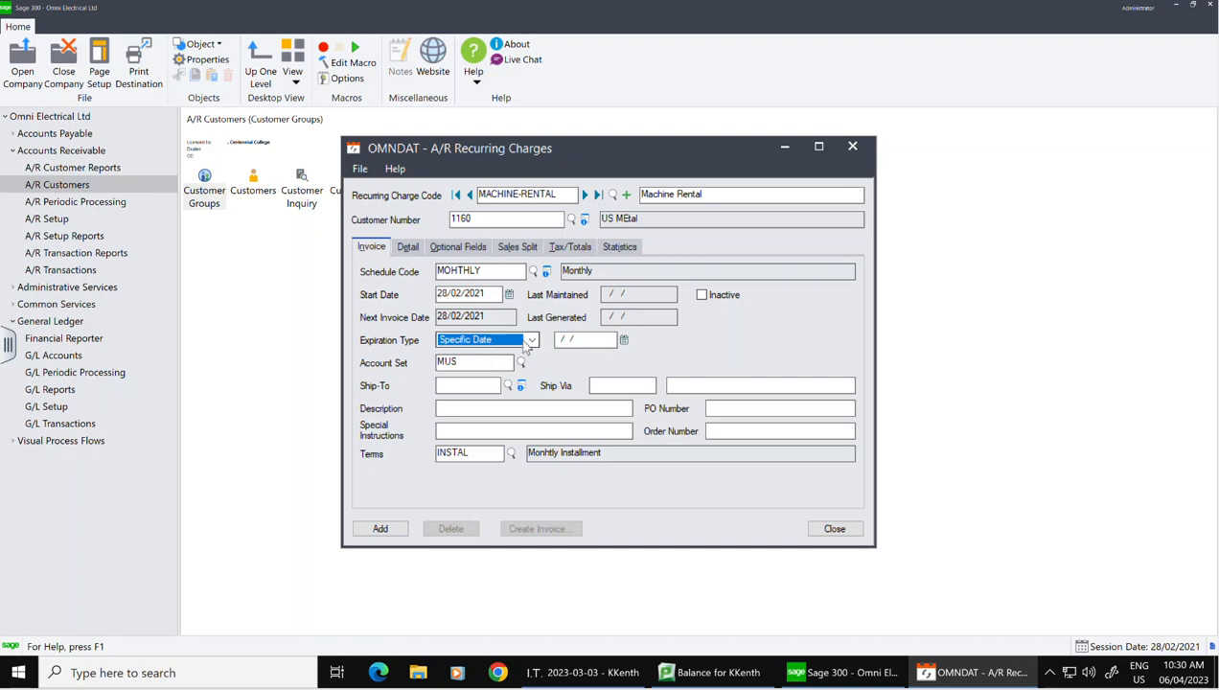
pyautogui.click(623, 342)
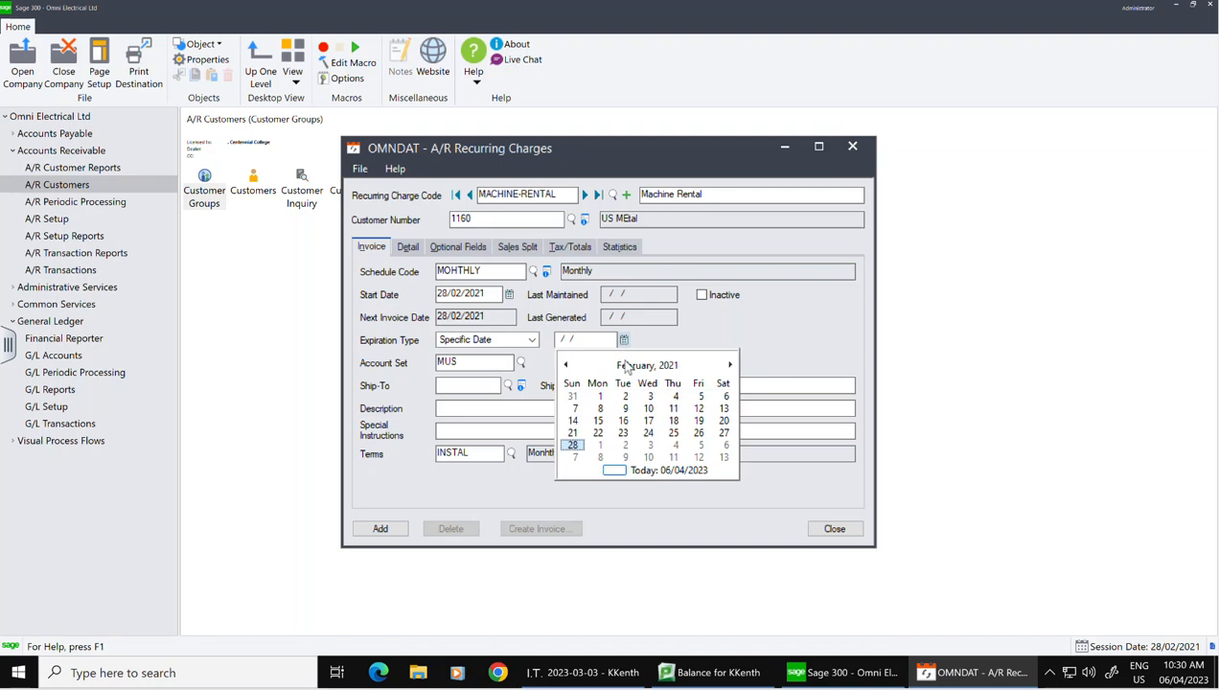
pyautogui.click(730, 365)
pyautogui.click(731, 365)
pyautogui.click(731, 365)
pyautogui.click(730, 365)
pyautogui.click(730, 365)
pyautogui.click(730, 365)
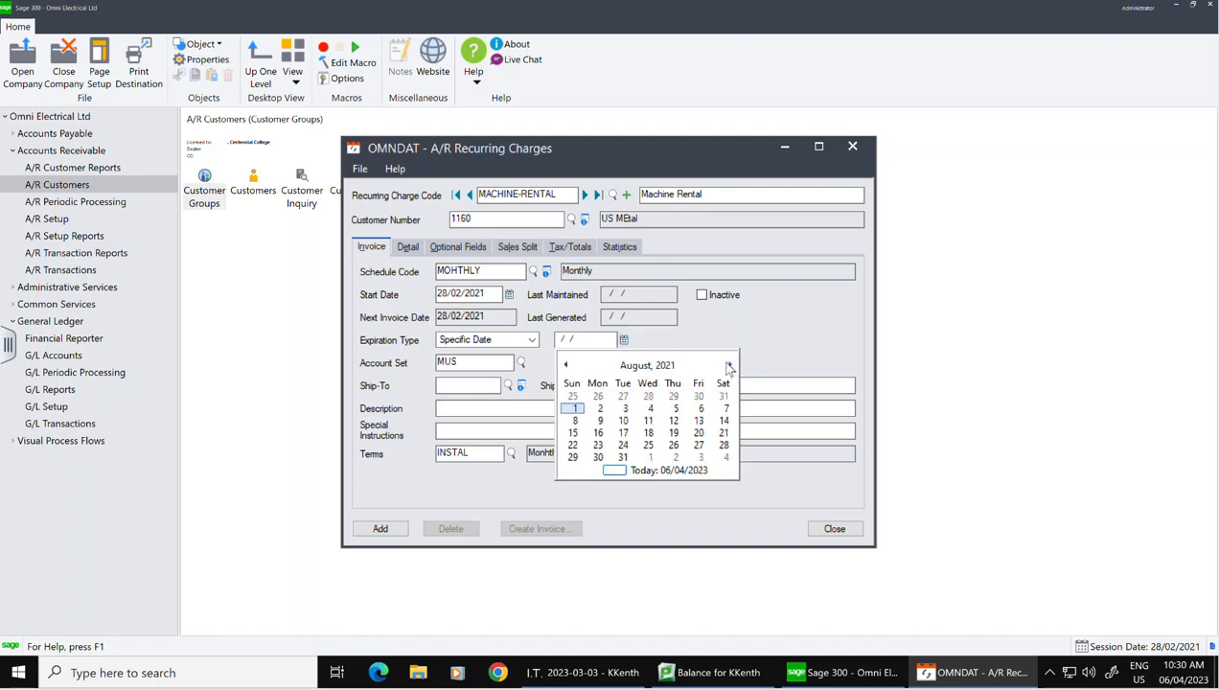
pyautogui.click(621, 458)
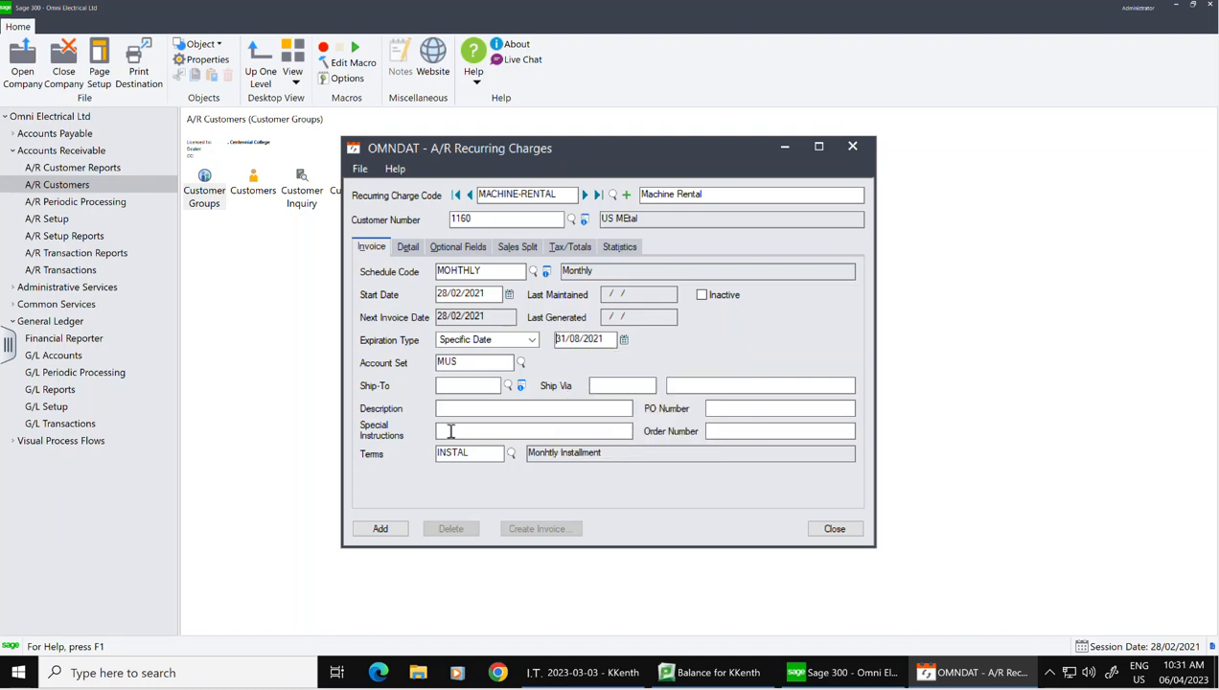
# Step: Set the charge's terms to Net 30
pyautogui.click(511, 452)
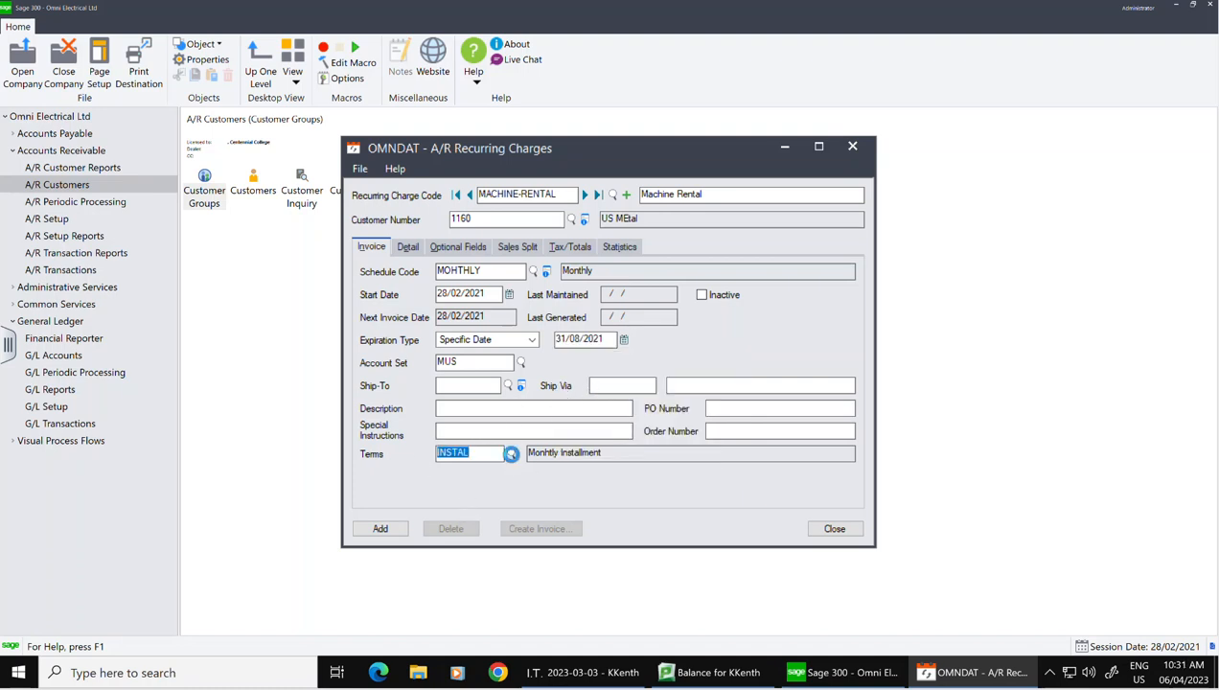
pyautogui.click(121, 246)
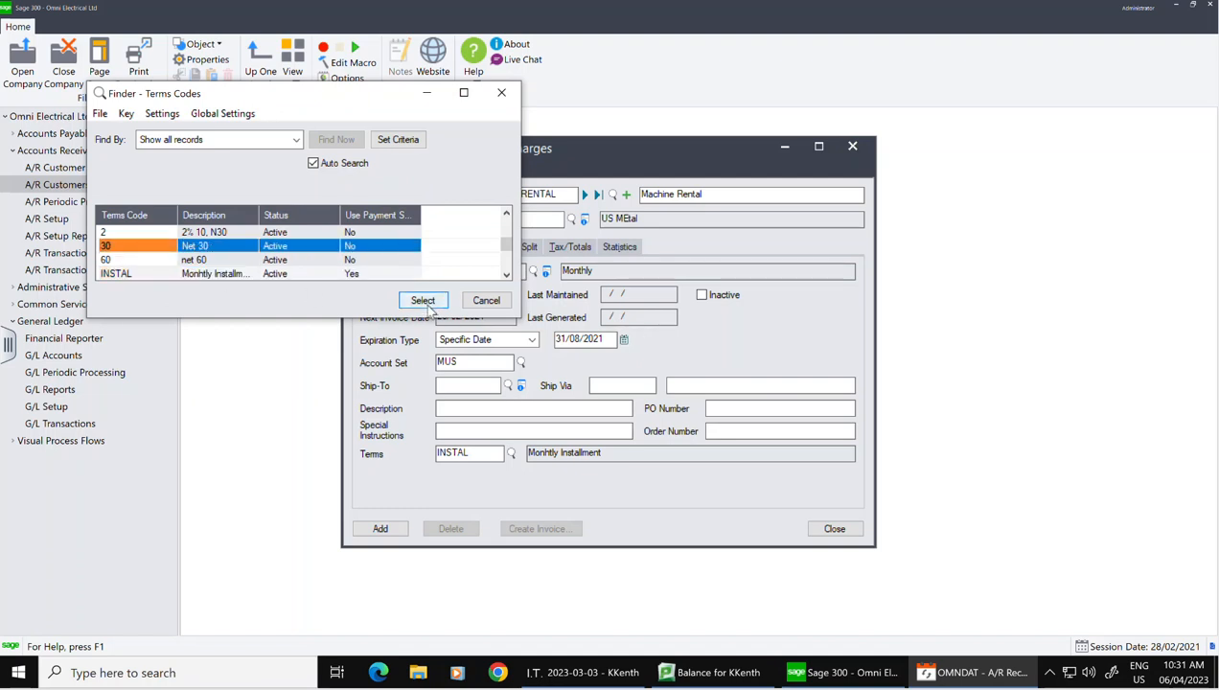
pyautogui.click(425, 303)
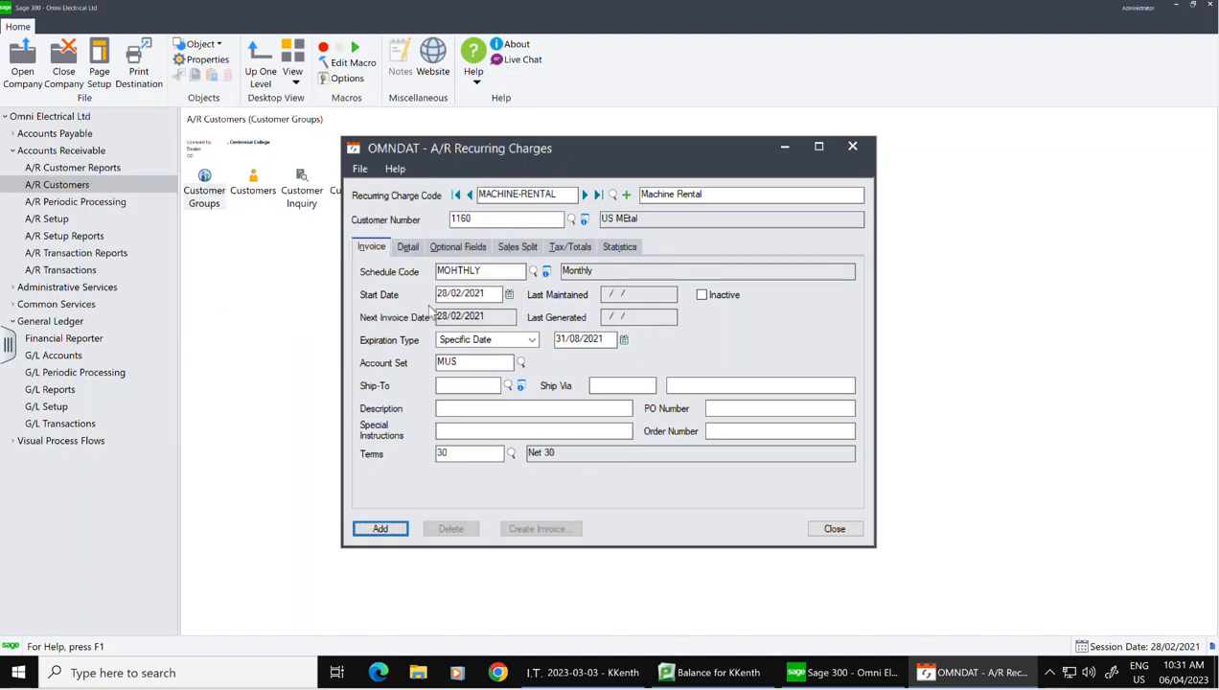
pyautogui.click(409, 247)
# Step: Set invoice type to Summary and assign line 1 to revenue account 4505-200
pyautogui.click(526, 296)
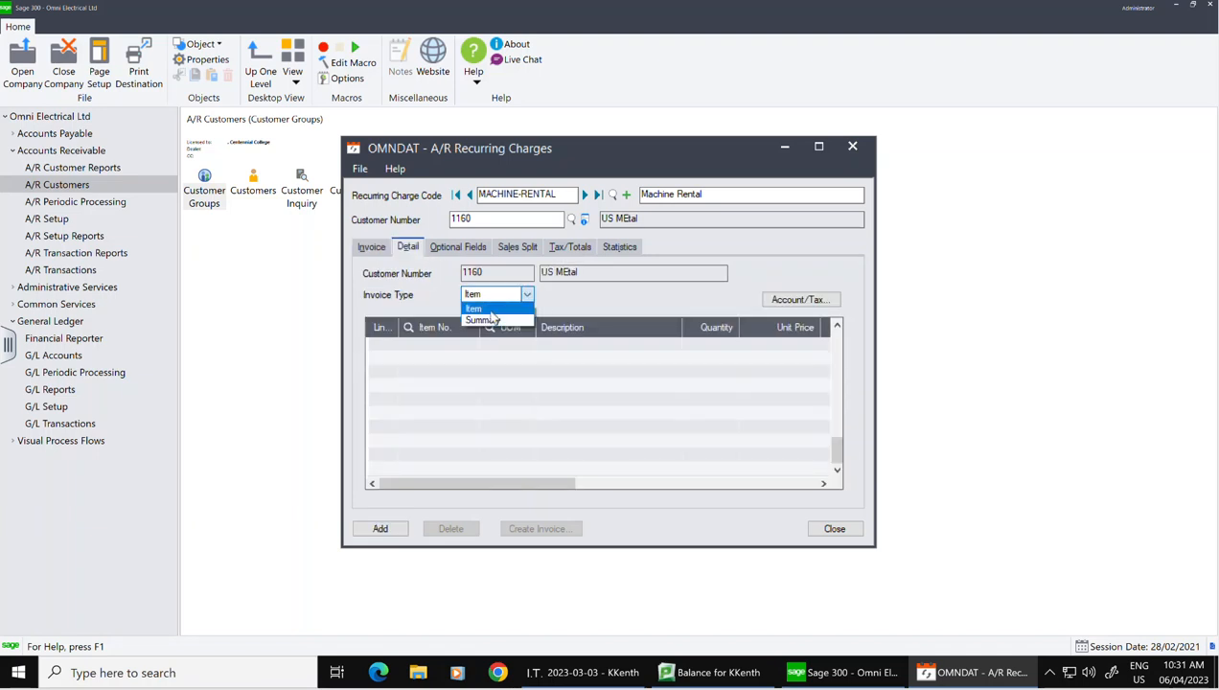
pyautogui.click(482, 319)
pyautogui.click(619, 350)
pyautogui.click(620, 346)
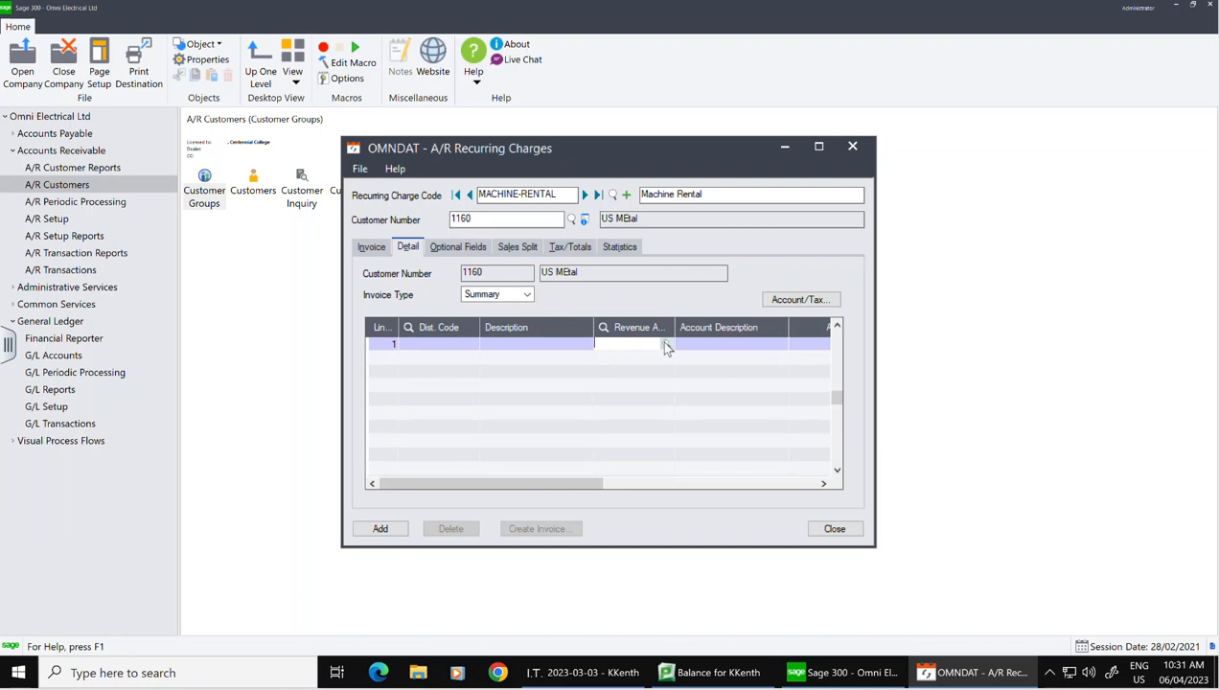
pyautogui.click(666, 345)
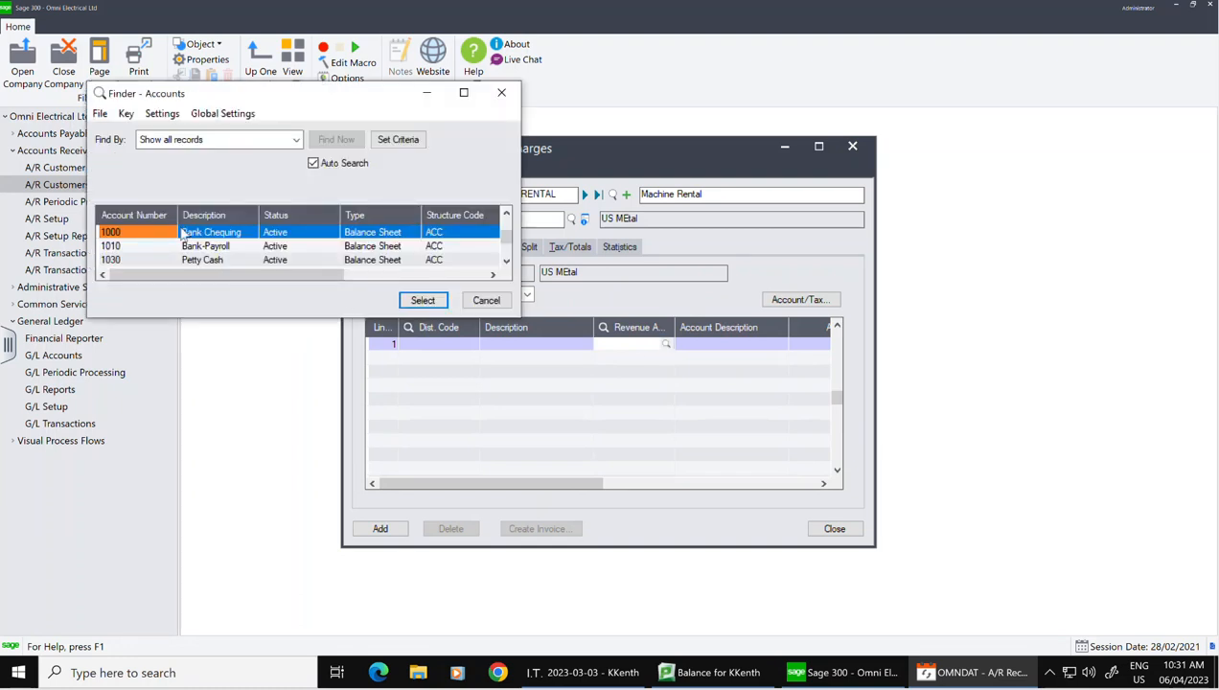
pyautogui.press('Down')
pyautogui.press('Down')
pyautogui.press('Down')
pyautogui.press('Down')
pyautogui.press('Down')
pyautogui.press('Down')
pyautogui.press('Down')
pyautogui.press('Down')
pyautogui.press('Down')
pyautogui.press('Down')
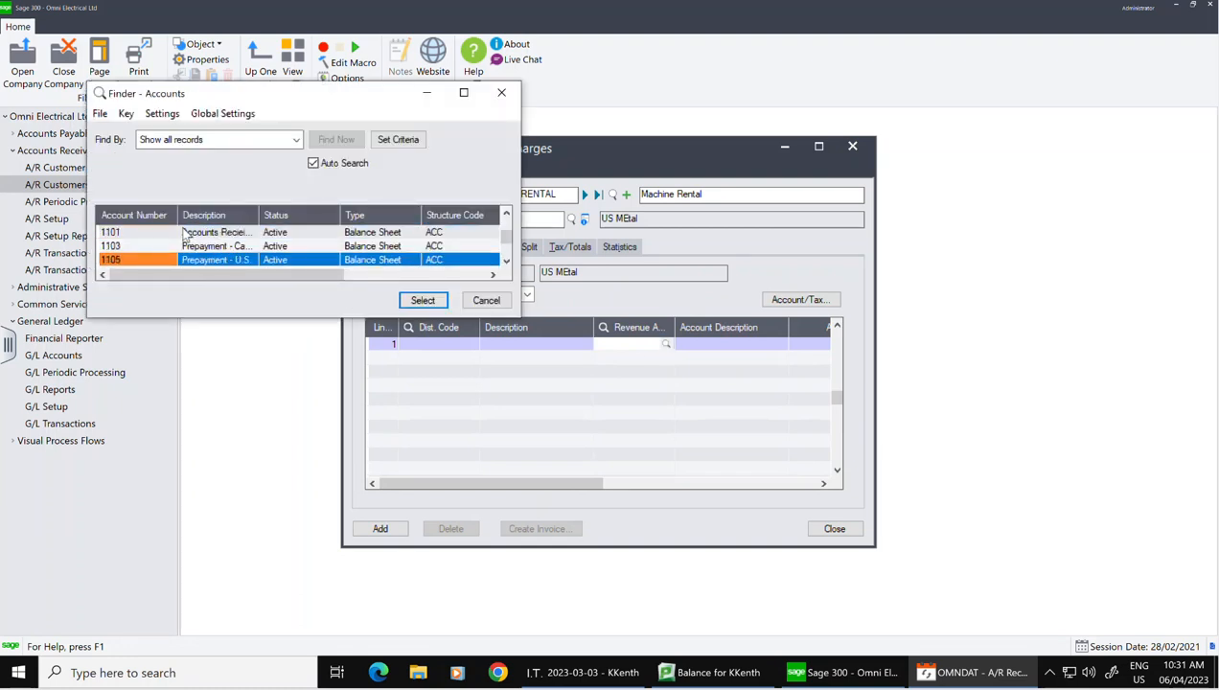
pyautogui.press('Down')
pyautogui.press('Down')
pyautogui.press('Down')
pyautogui.press('Down')
pyautogui.press('Down')
pyautogui.press('Down')
pyautogui.press('Down')
pyautogui.press('Down')
pyautogui.press('Down')
pyautogui.press('Down')
pyautogui.press('Down')
pyautogui.press('Down')
pyautogui.press('Down')
pyautogui.press('Down')
pyautogui.press('Down')
pyautogui.press('Down')
pyautogui.press('Down')
pyautogui.press('Down')
pyautogui.press('Down')
pyautogui.press('Down')
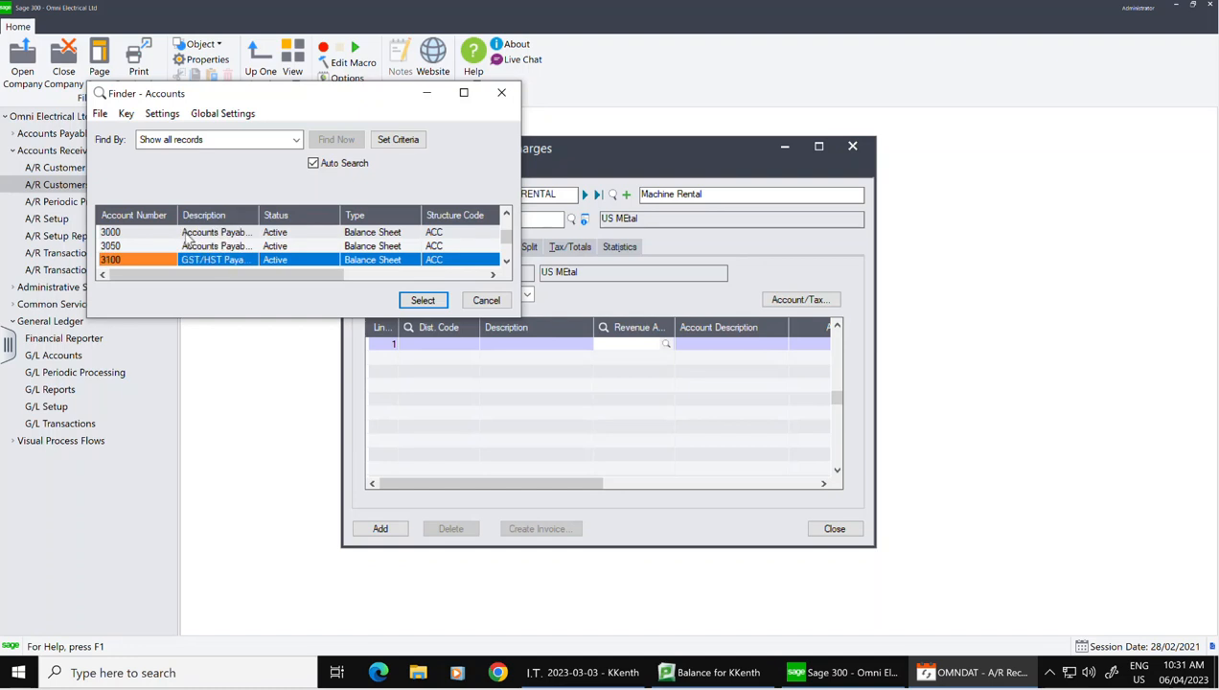
pyautogui.press('Down')
pyautogui.press('Down')
pyautogui.press('Down')
pyautogui.press('Down')
pyautogui.press('Down')
pyautogui.press('Down')
pyautogui.press('Down')
pyautogui.press('Down')
pyautogui.press('Down')
pyautogui.press('Down')
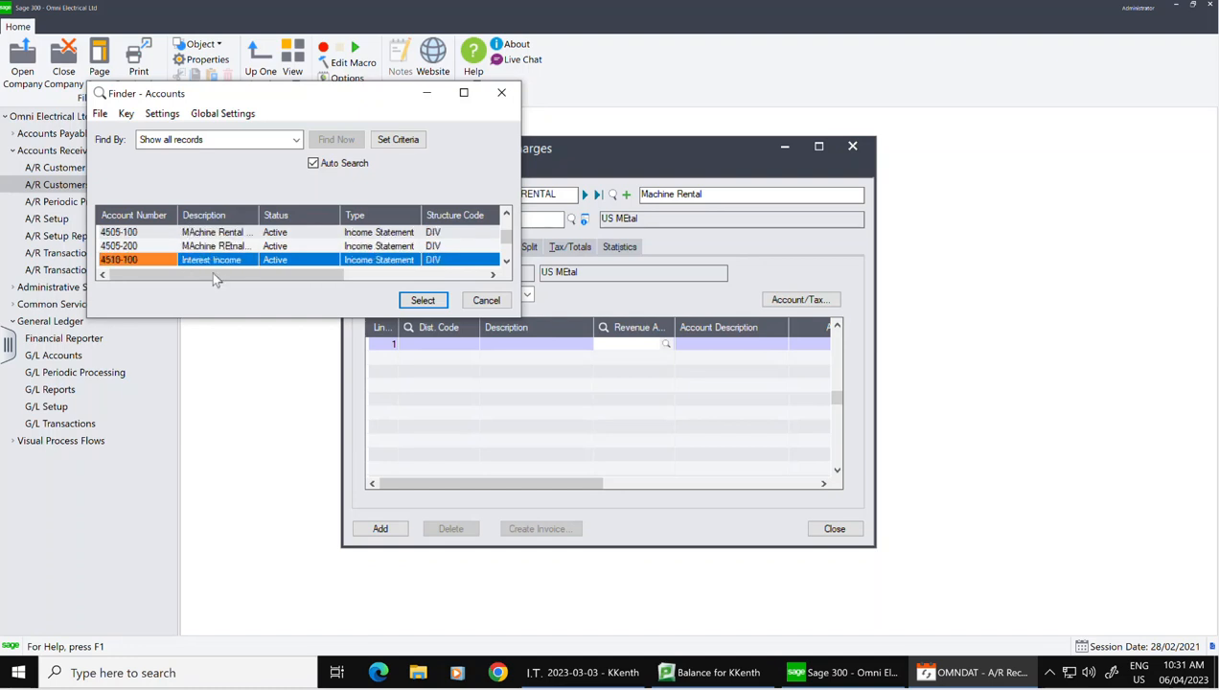
pyautogui.press('Down')
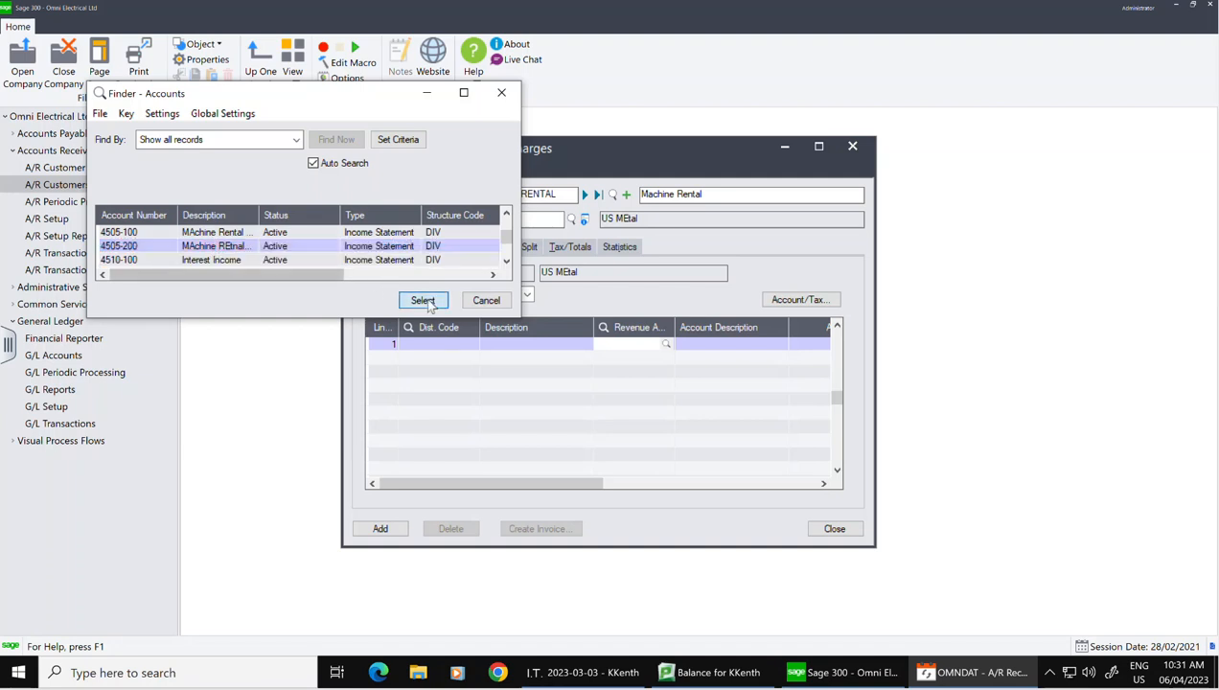
pyautogui.click(423, 300)
# Step: Enter 2,800.00 as line 1's amount
pyautogui.press('Tab')
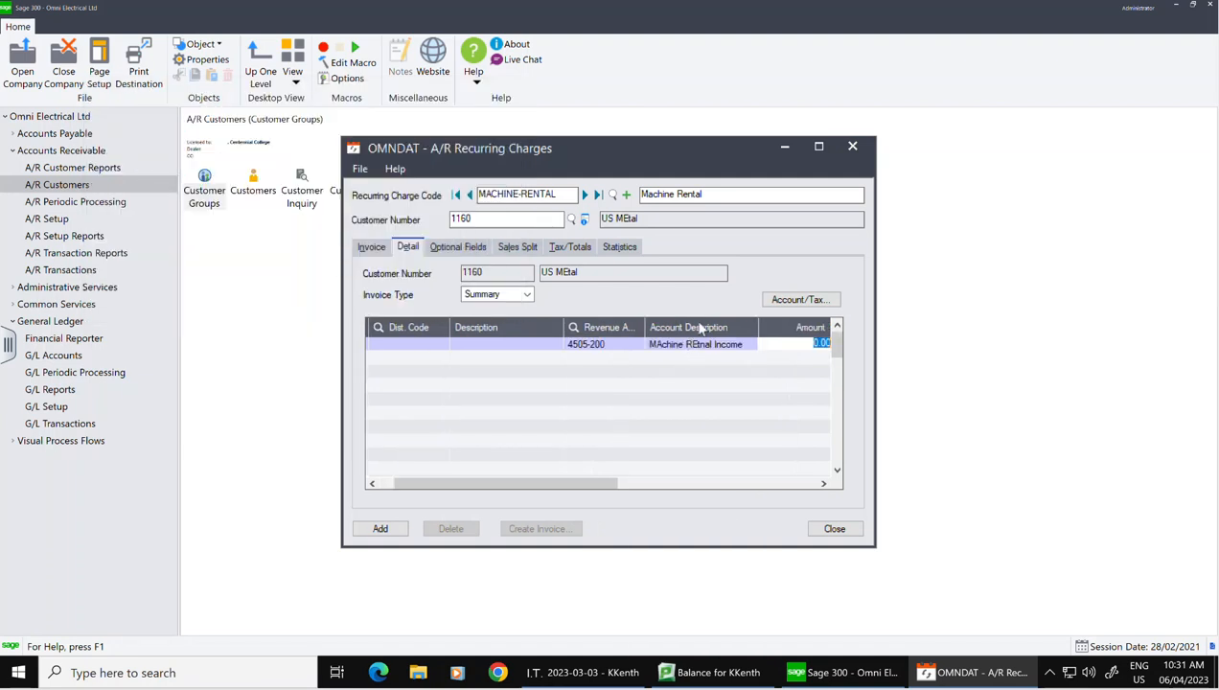
pyautogui.write('2800')
pyautogui.press('Tab')
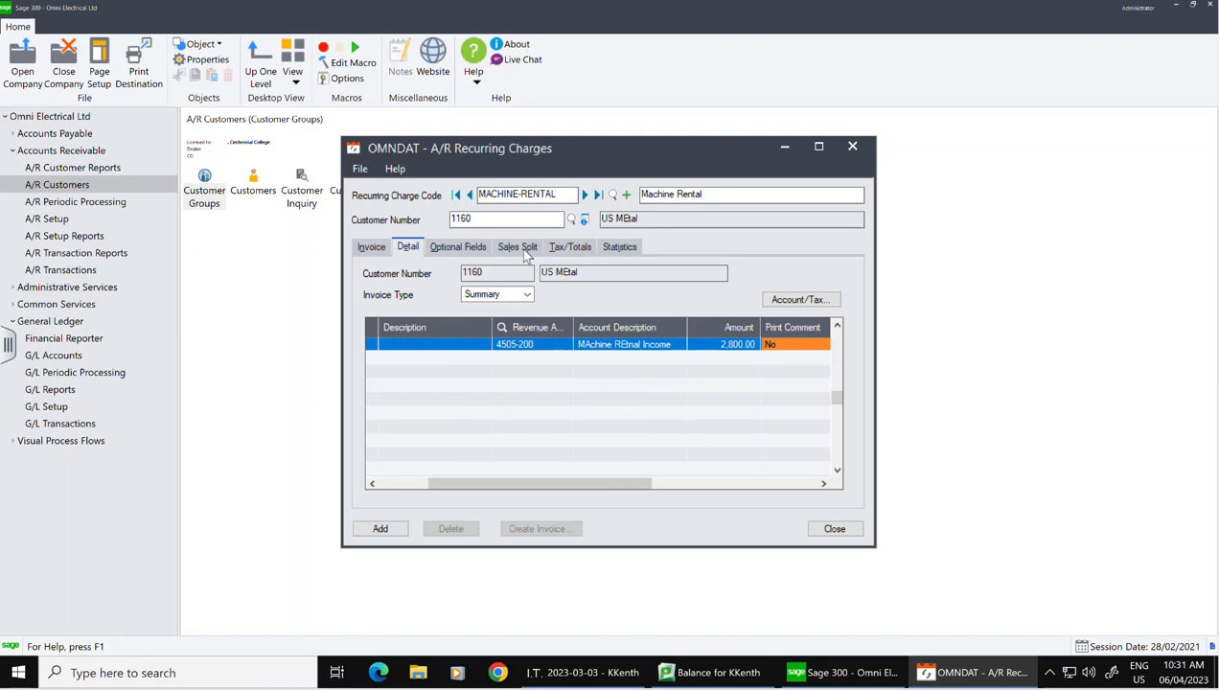
# Step: Delete salesperson KC from the US MEtal charge's sales split and check its tax totals
pyautogui.click(525, 252)
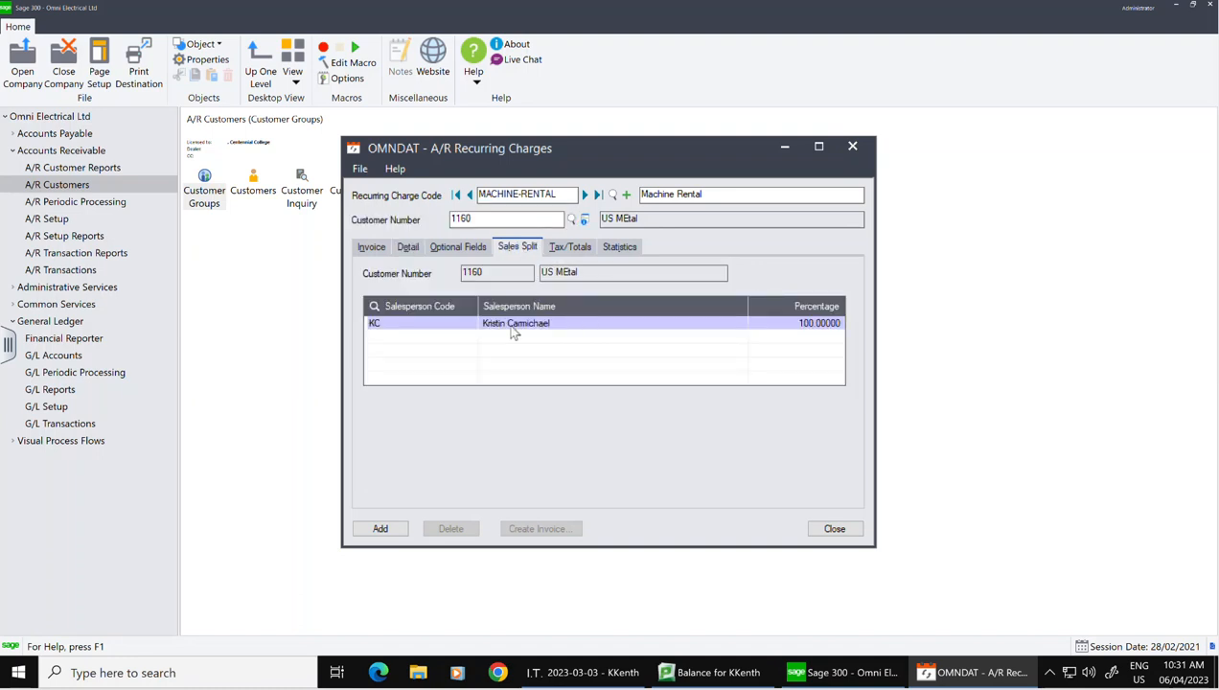
pyautogui.click(516, 326)
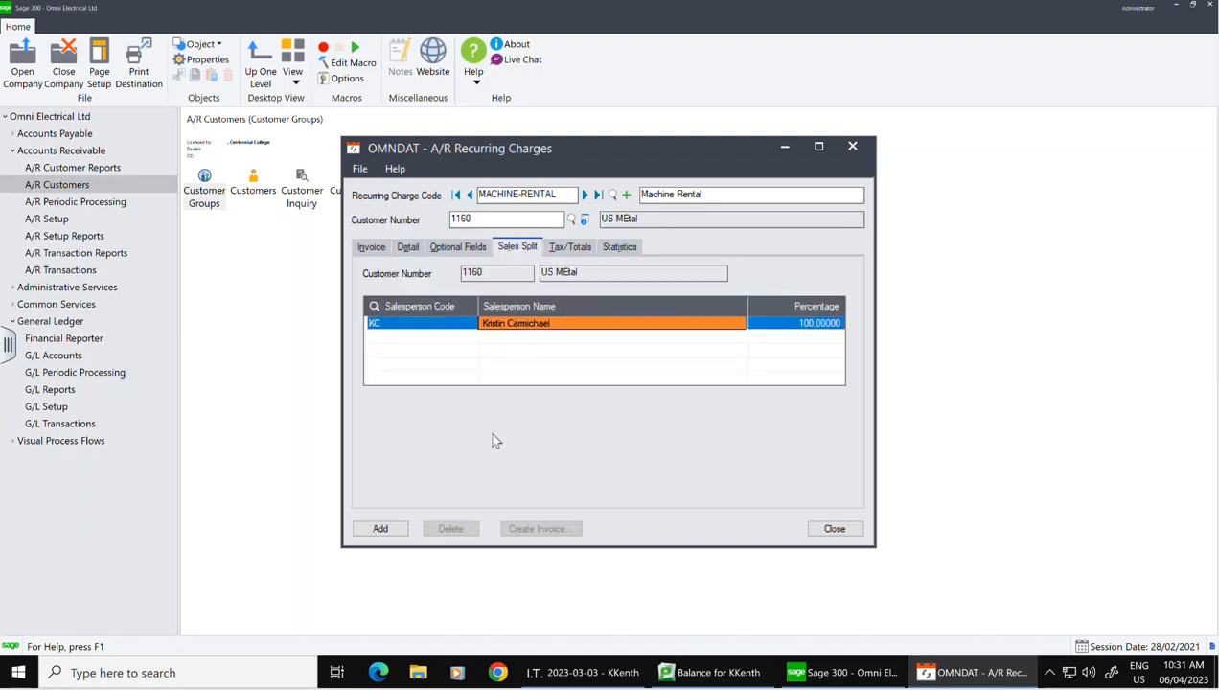
pyautogui.press('Delete')
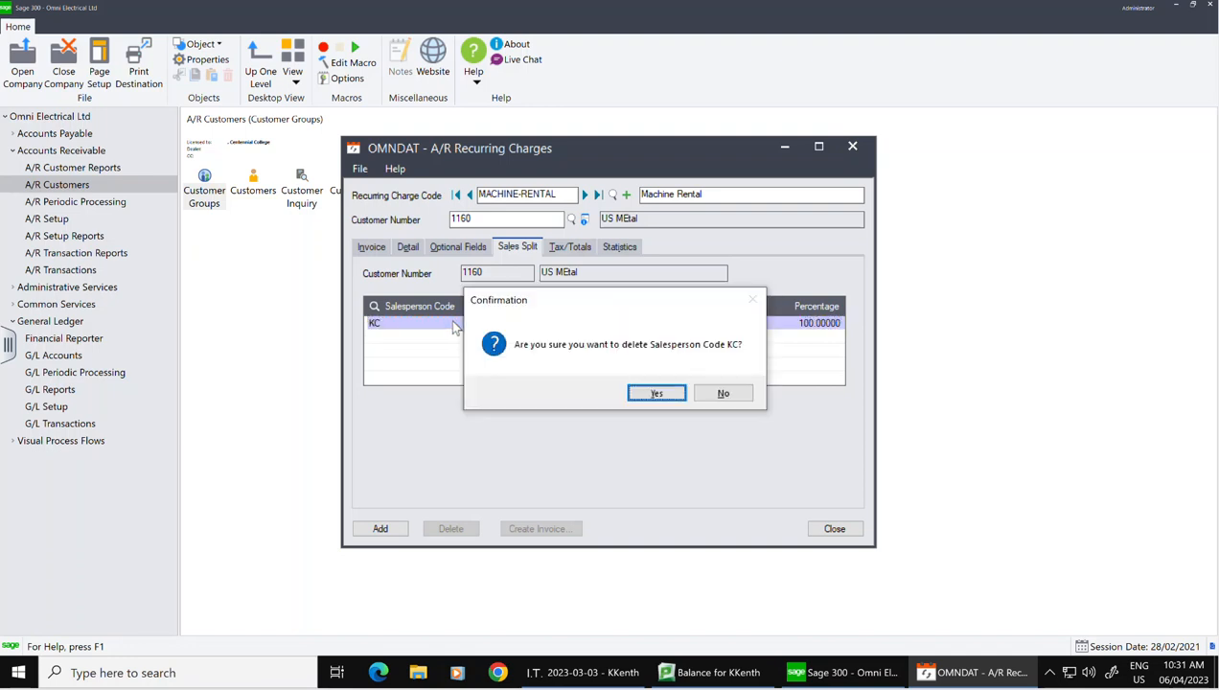
pyautogui.click(658, 392)
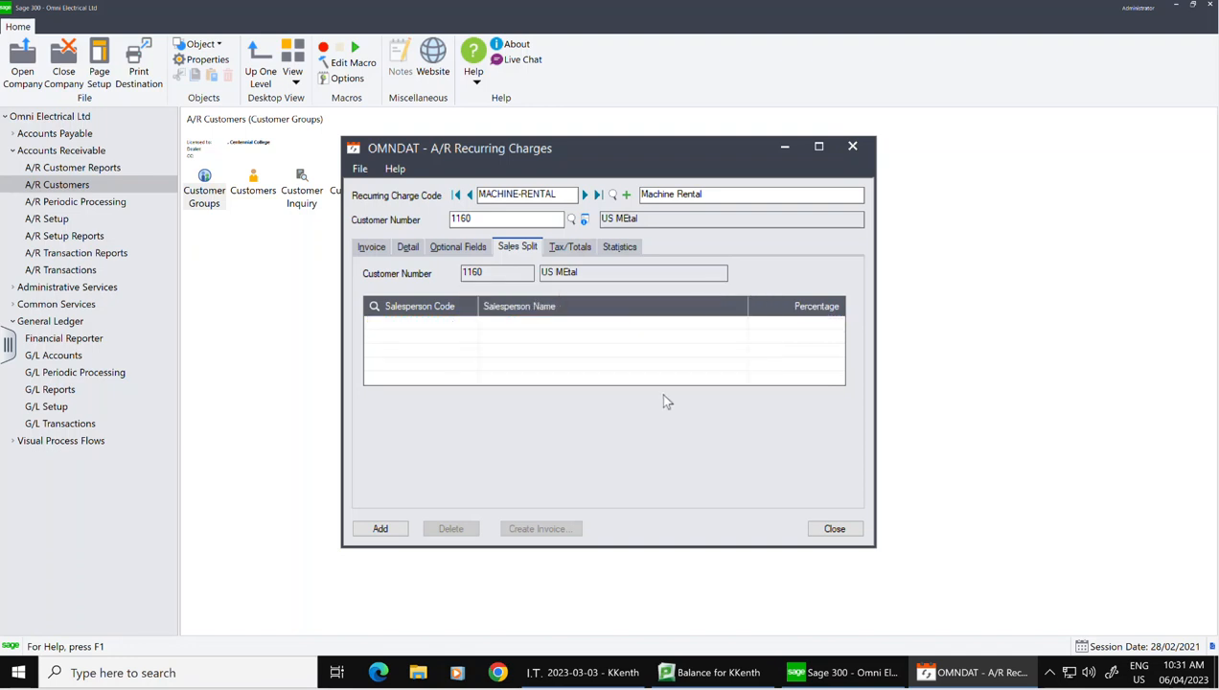
pyautogui.click(563, 249)
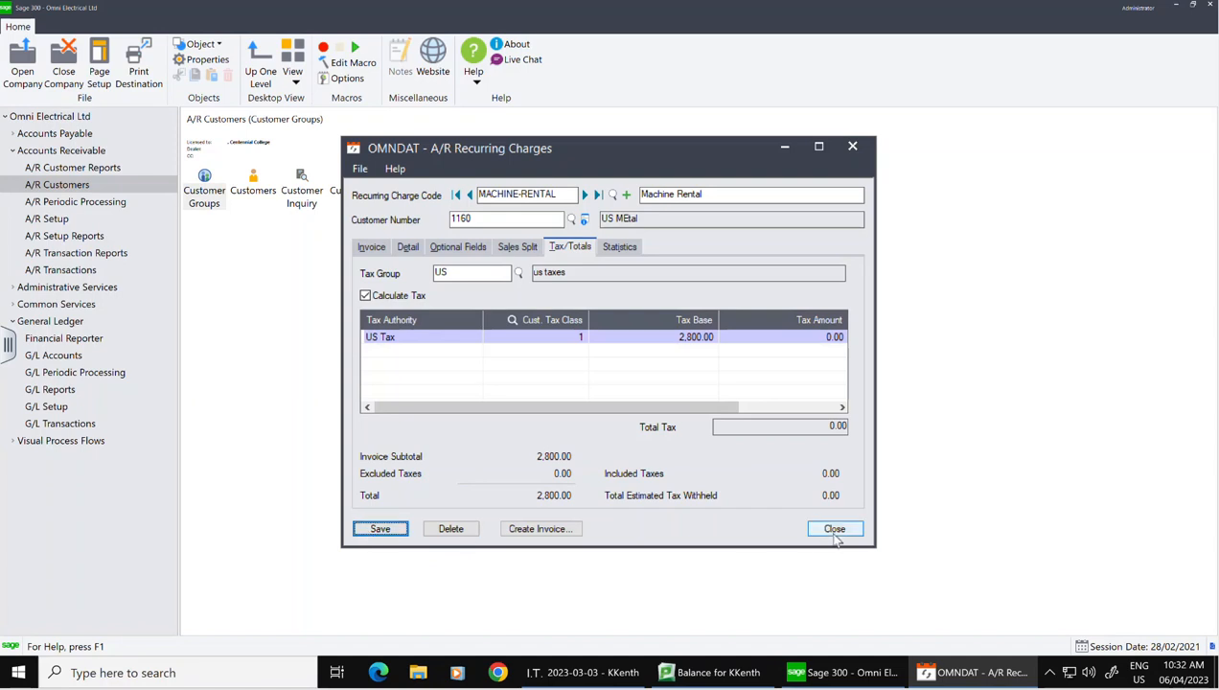
# Step: Close the A/R Recurring Charges window and launch A/R Customer Inquiry
pyautogui.click(834, 529)
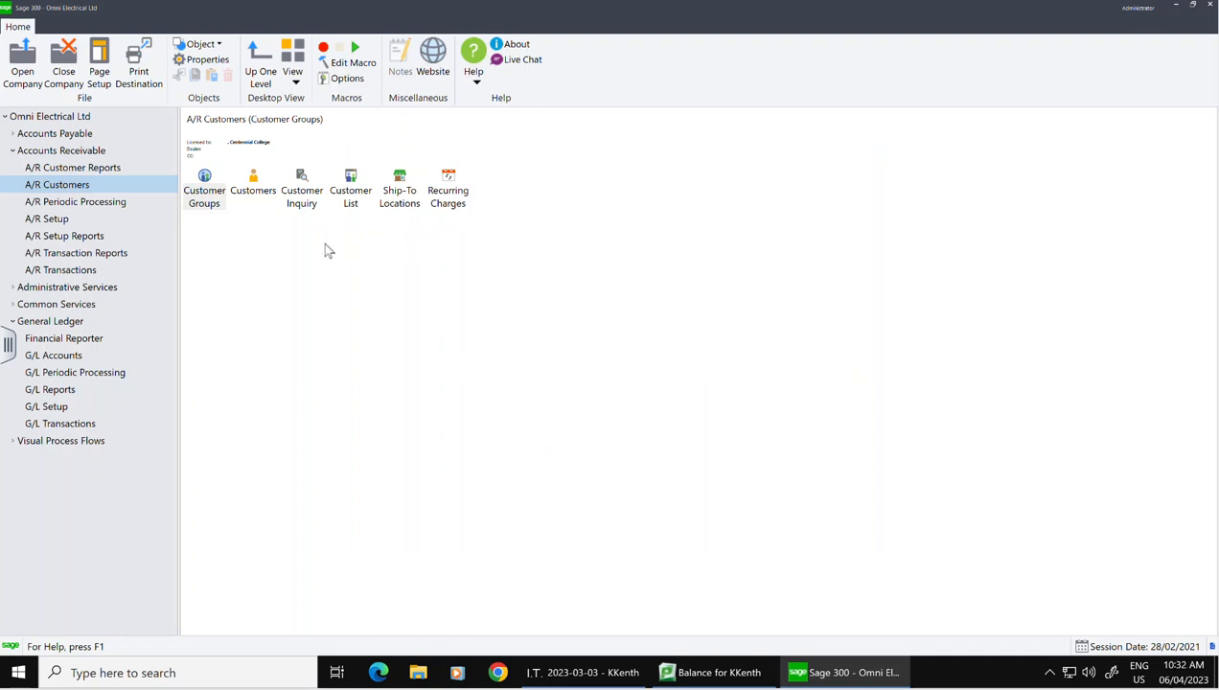
pyautogui.click(304, 191)
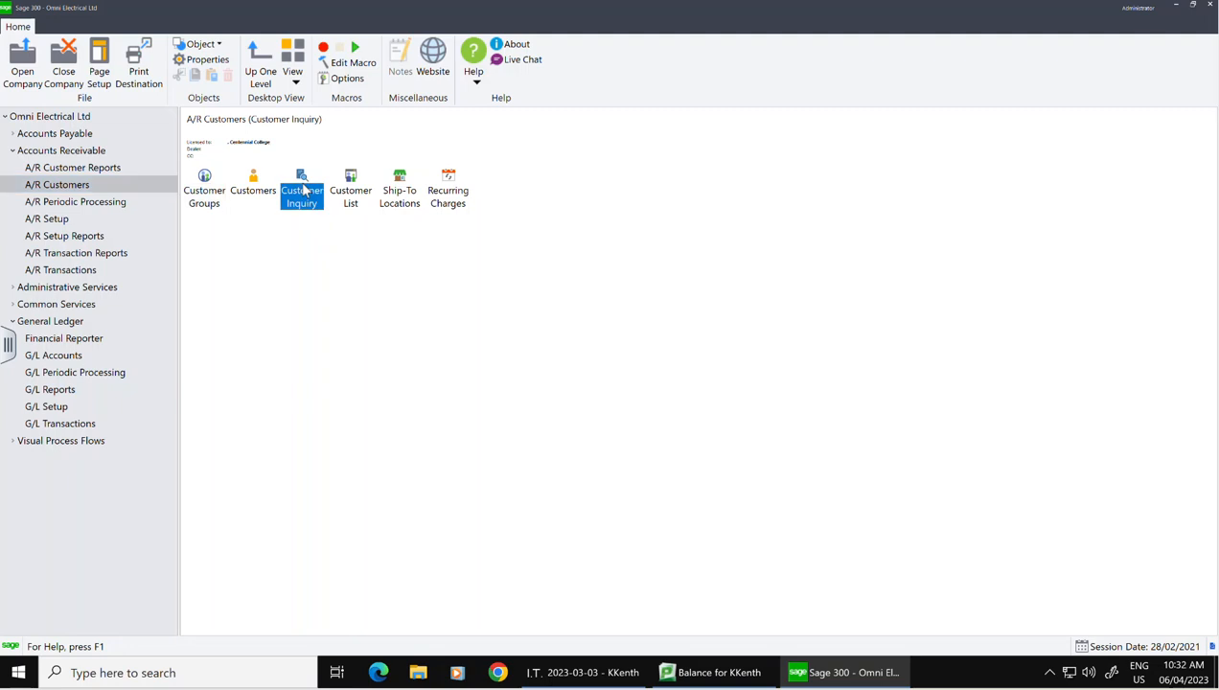
pyautogui.doubleClick(308, 194)
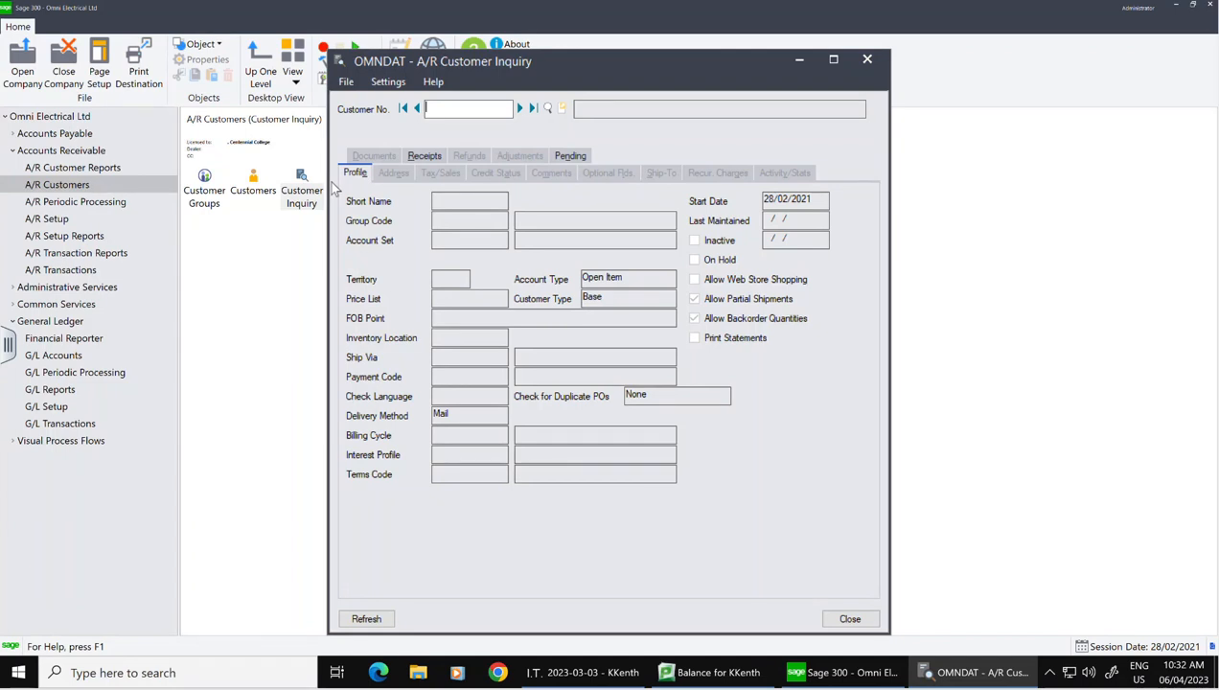
# Step: Load the first customer from the Customer No. finder into Customer Inquiry and show its documents
pyautogui.click(548, 109)
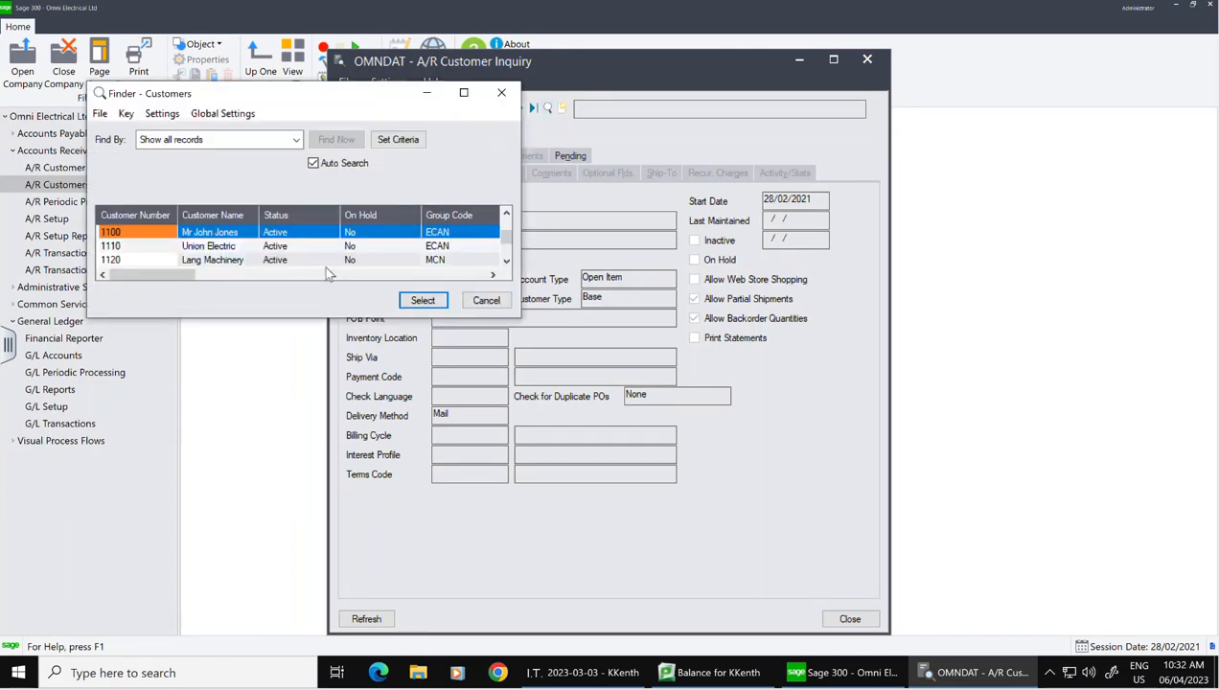
pyautogui.click(443, 300)
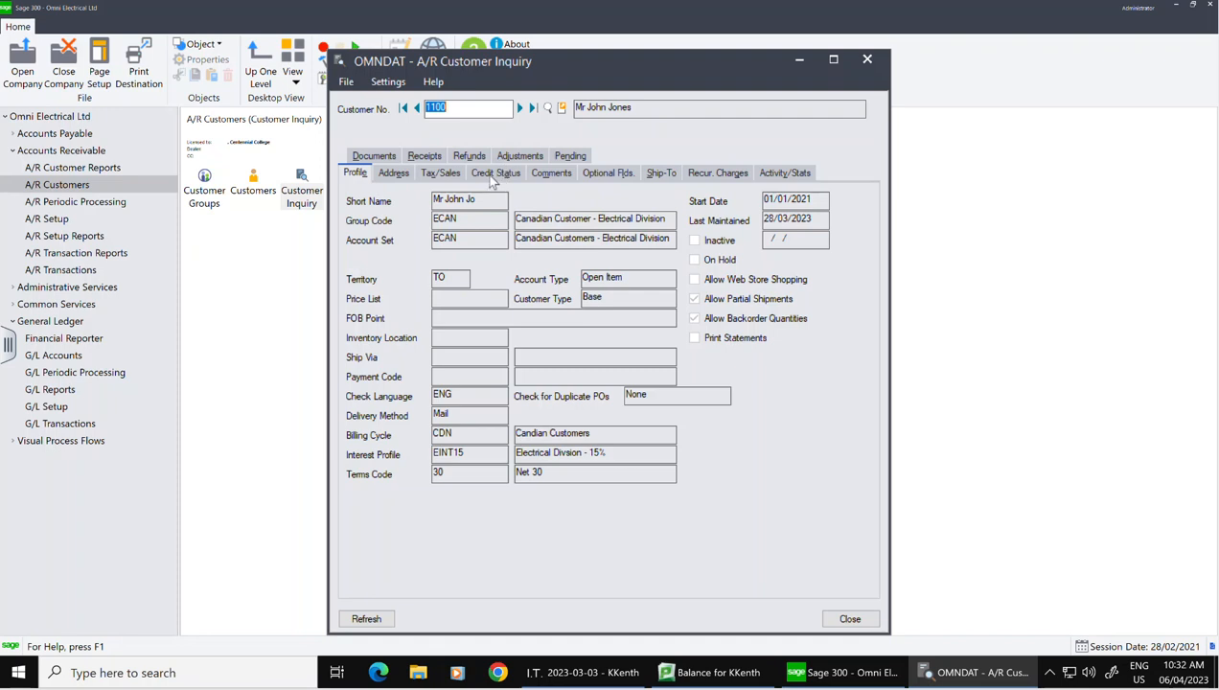
pyautogui.click(377, 160)
# Step: Review customer 1100's address, receipts and credit status, then list its invoices 1001, 1007 and 1019
pyautogui.click(404, 157)
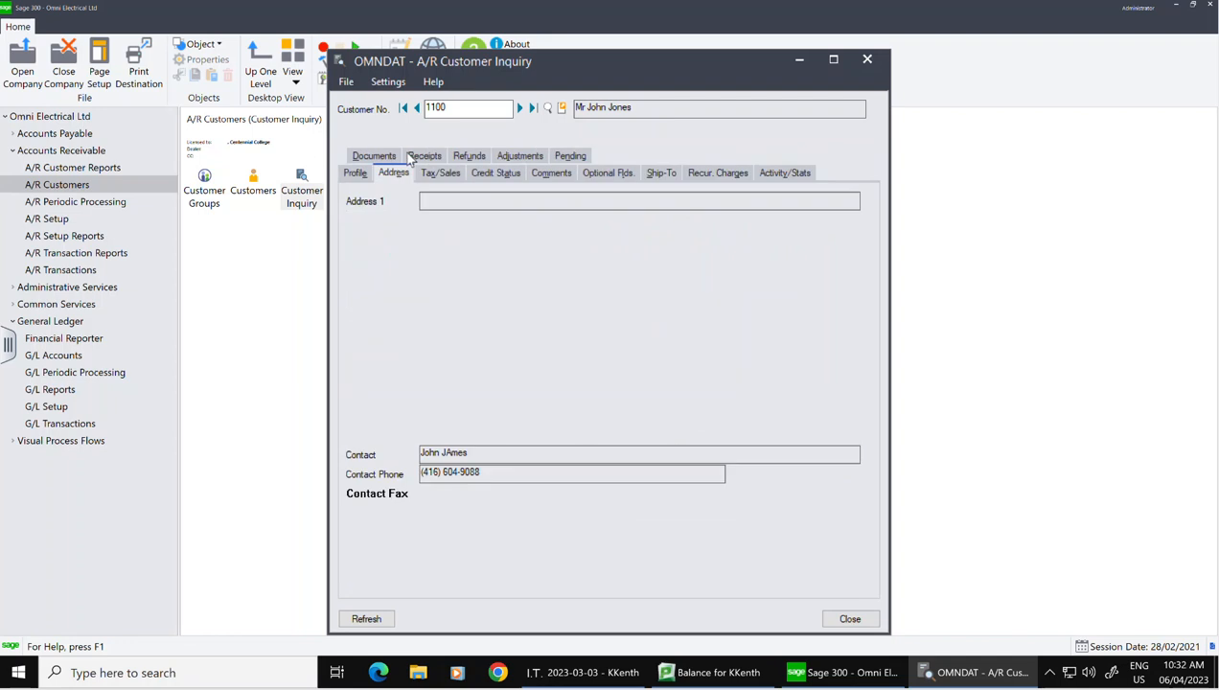
pyautogui.click(433, 159)
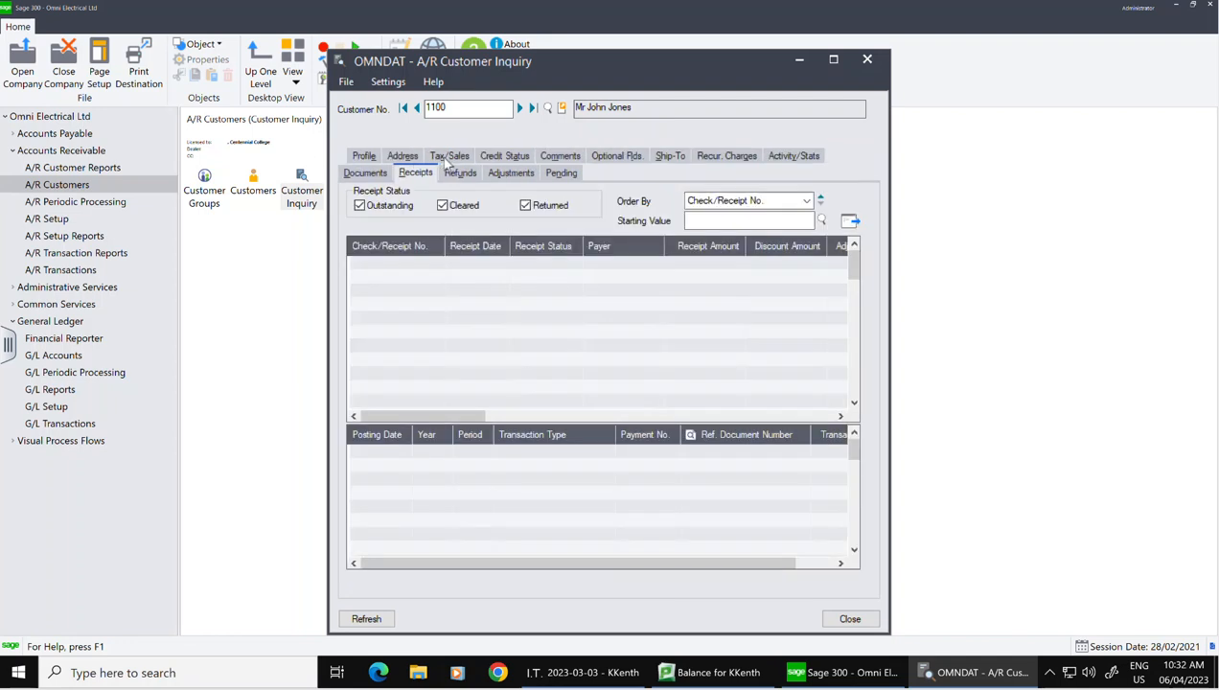
pyautogui.click(504, 157)
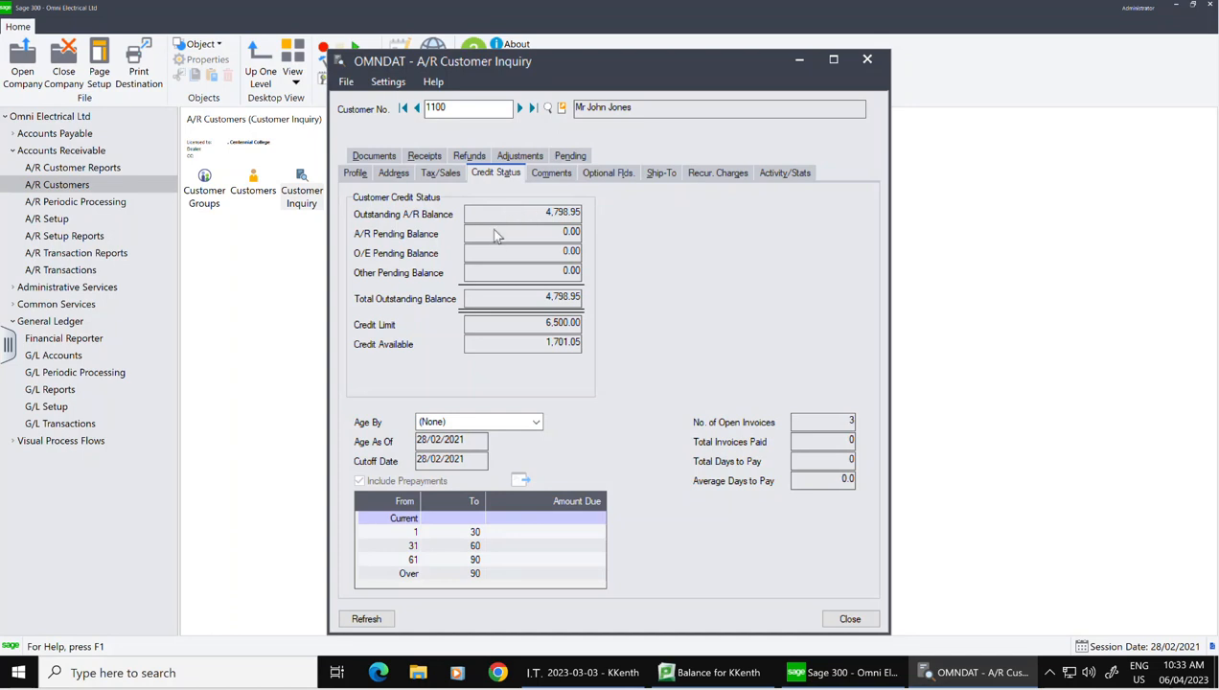
pyautogui.click(386, 155)
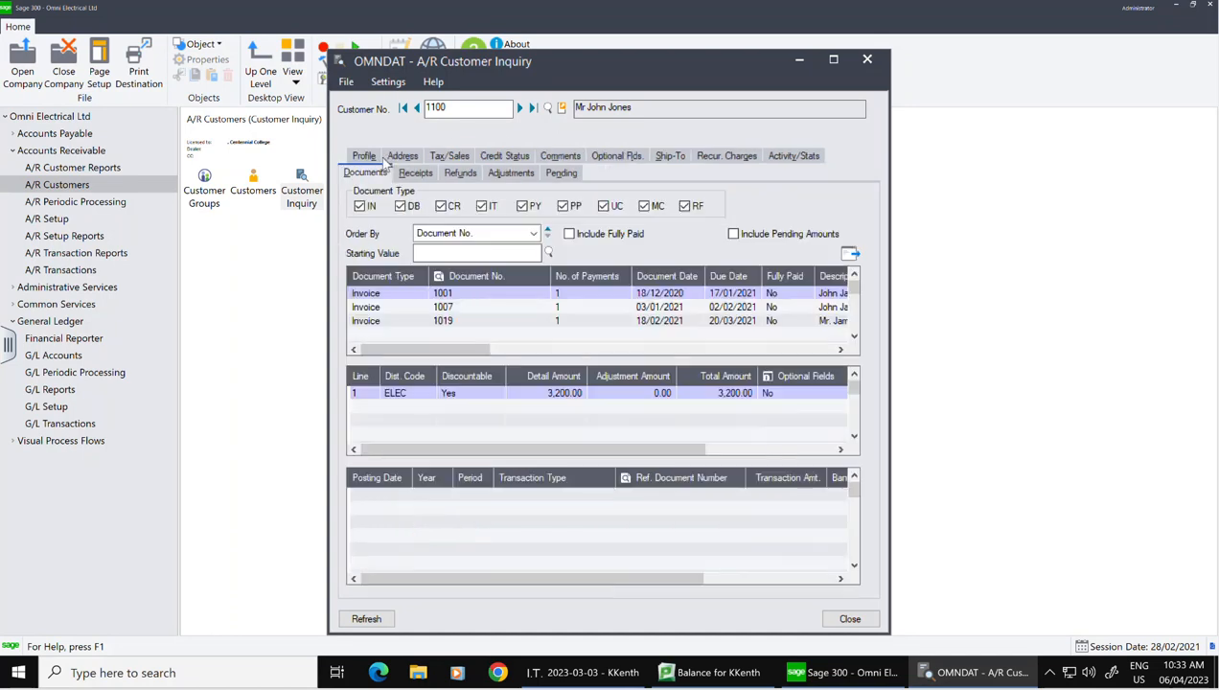
# Step: Inspect the details of earliest invoice 1001 and the most recent invoice, then close Customer Inquiry
pyautogui.doubleClick(477, 297)
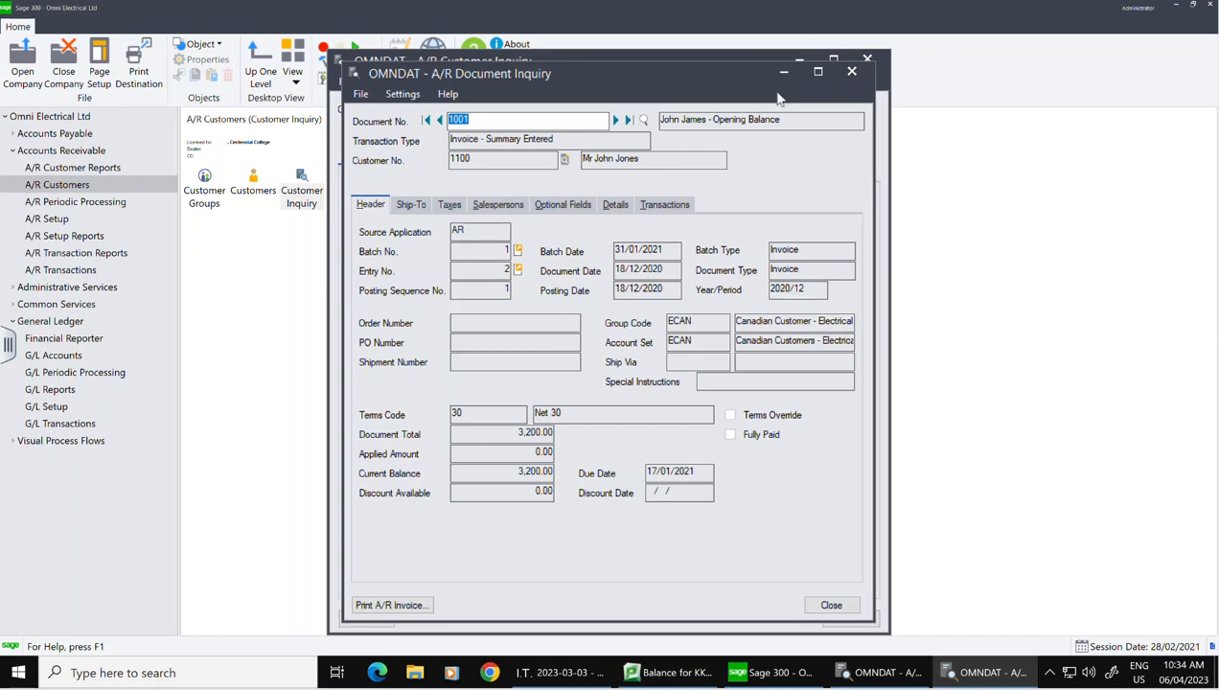
pyautogui.click(852, 72)
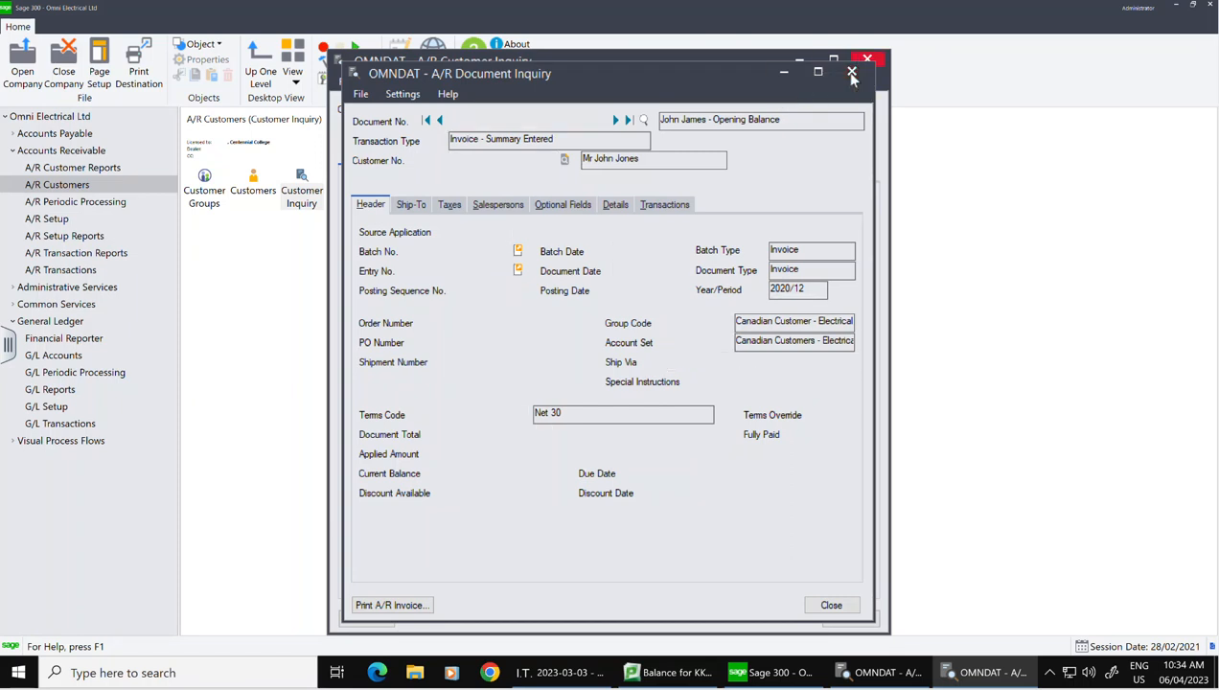
pyautogui.click(436, 322)
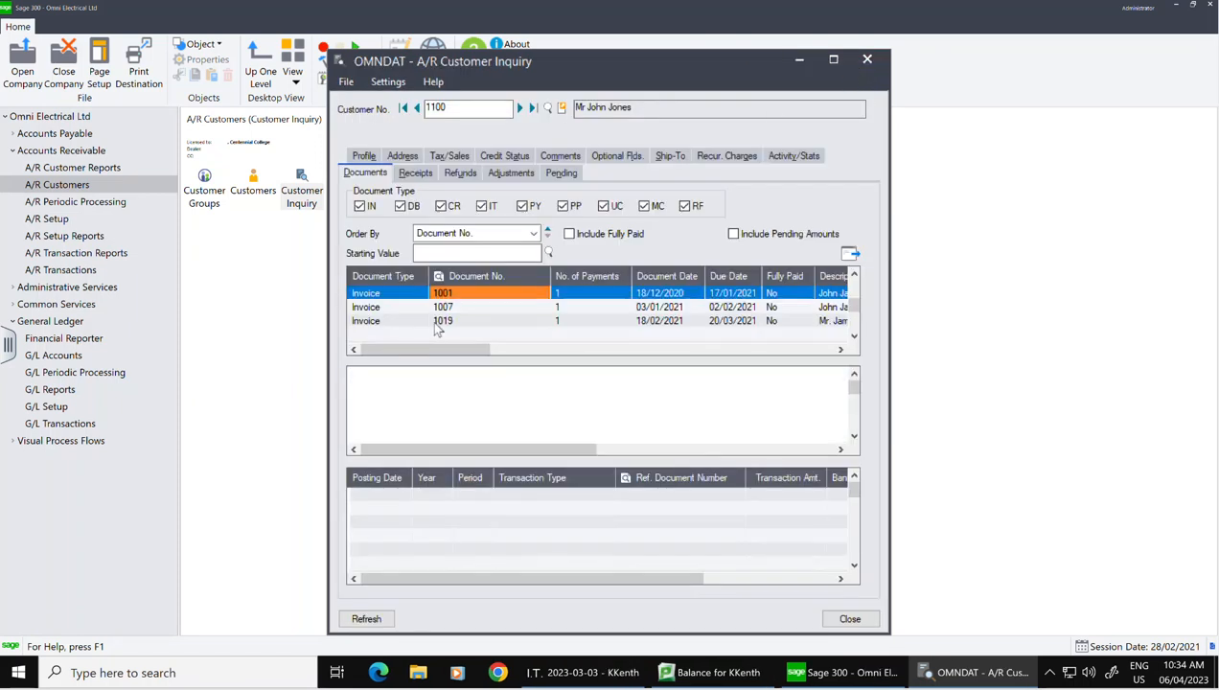
pyautogui.doubleClick(482, 323)
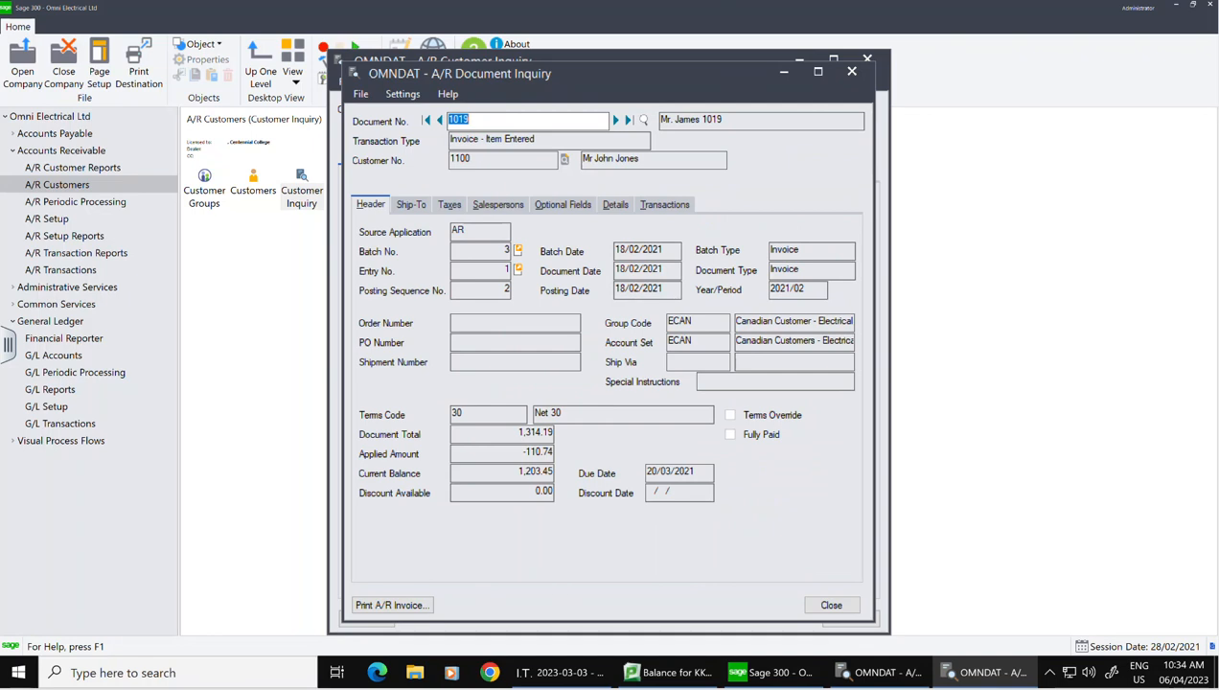
pyautogui.click(852, 71)
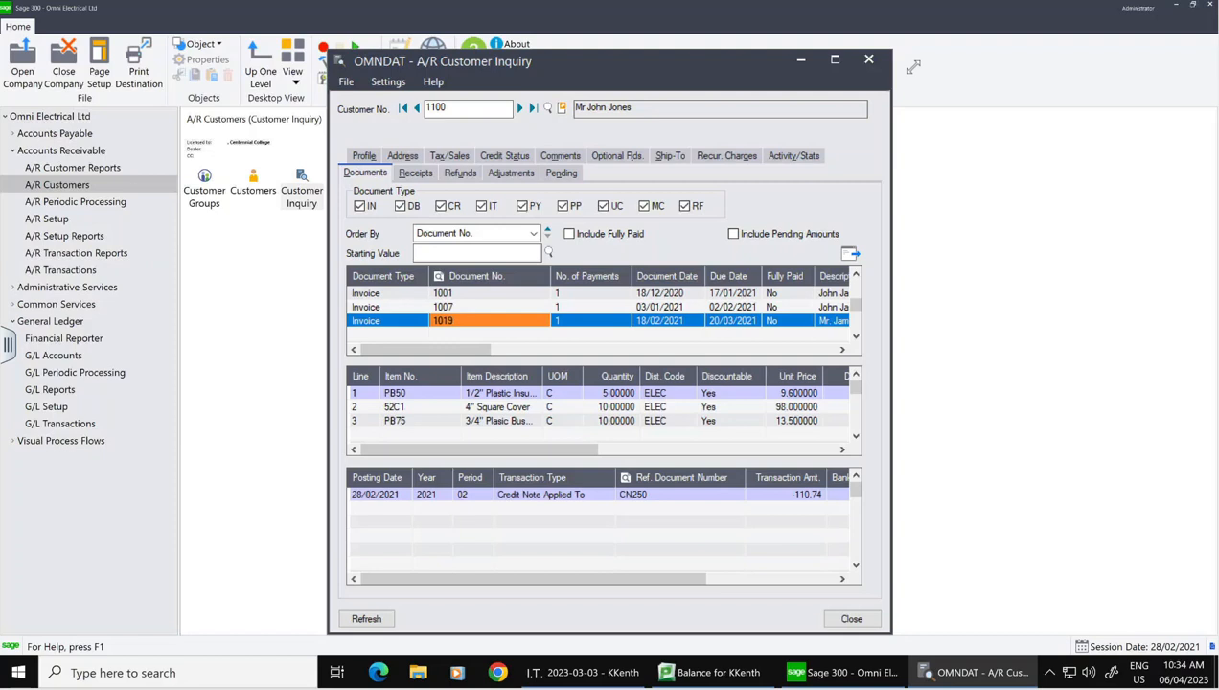
pyautogui.click(853, 620)
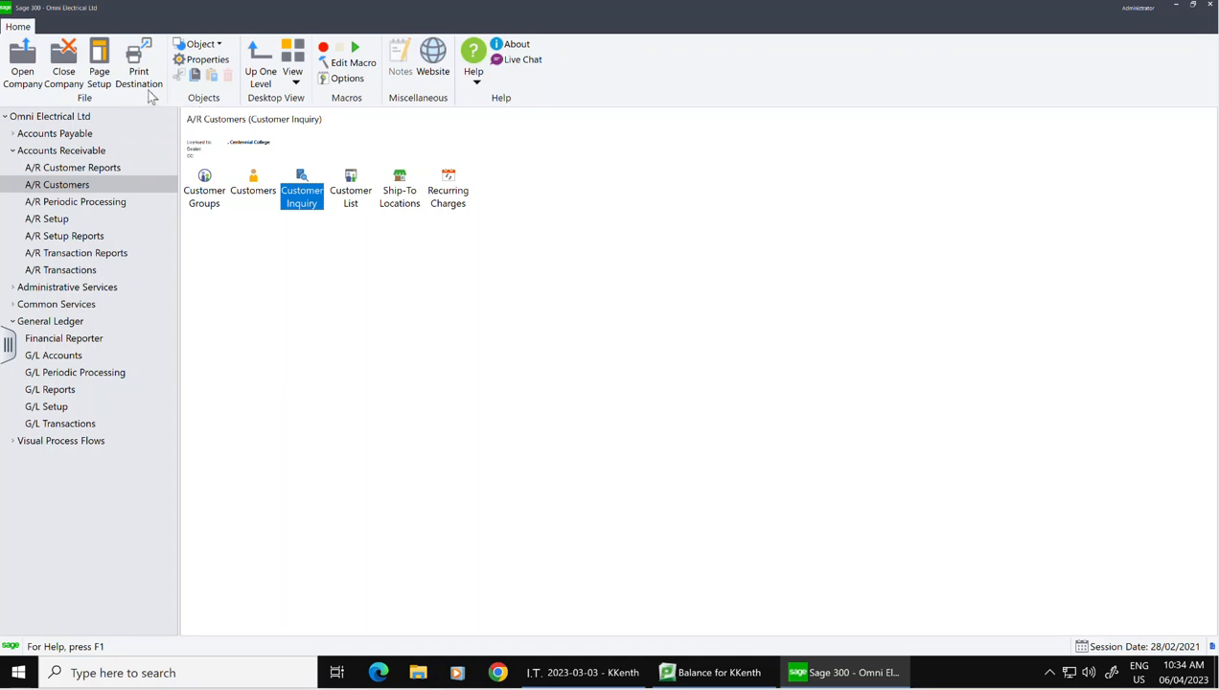
# Step: Keep the print destination set to Preview and open Posting Journals under A/R Transaction Reports
pyautogui.click(139, 76)
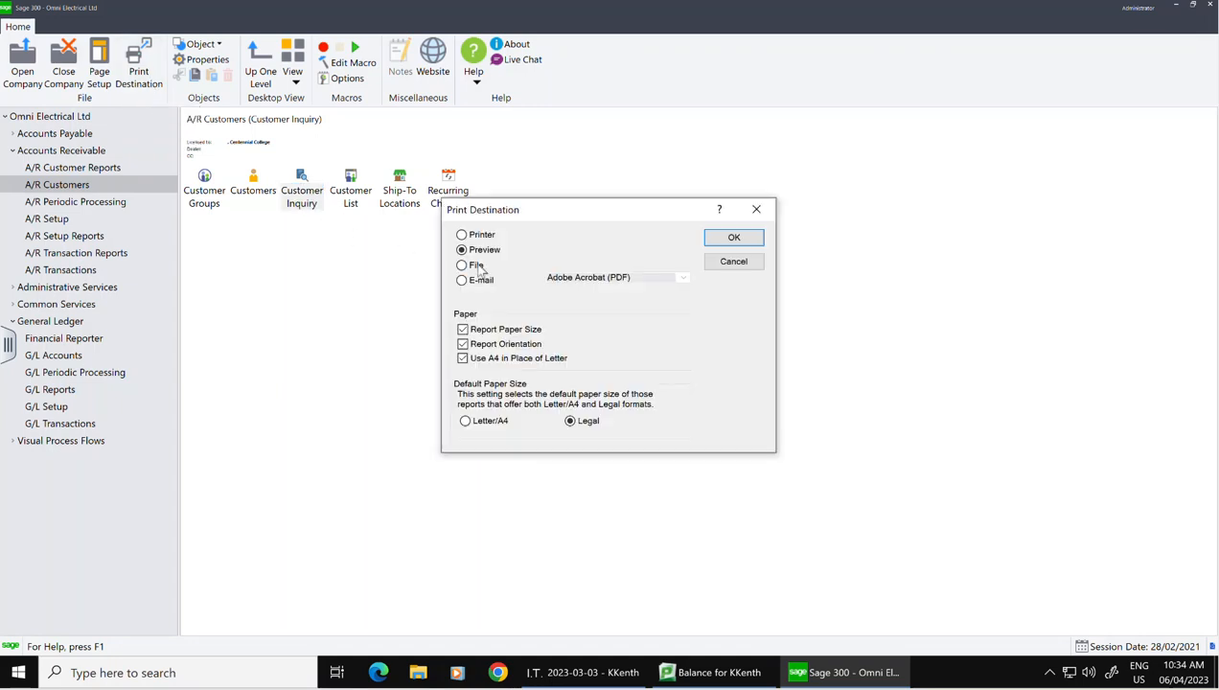
pyautogui.click(731, 236)
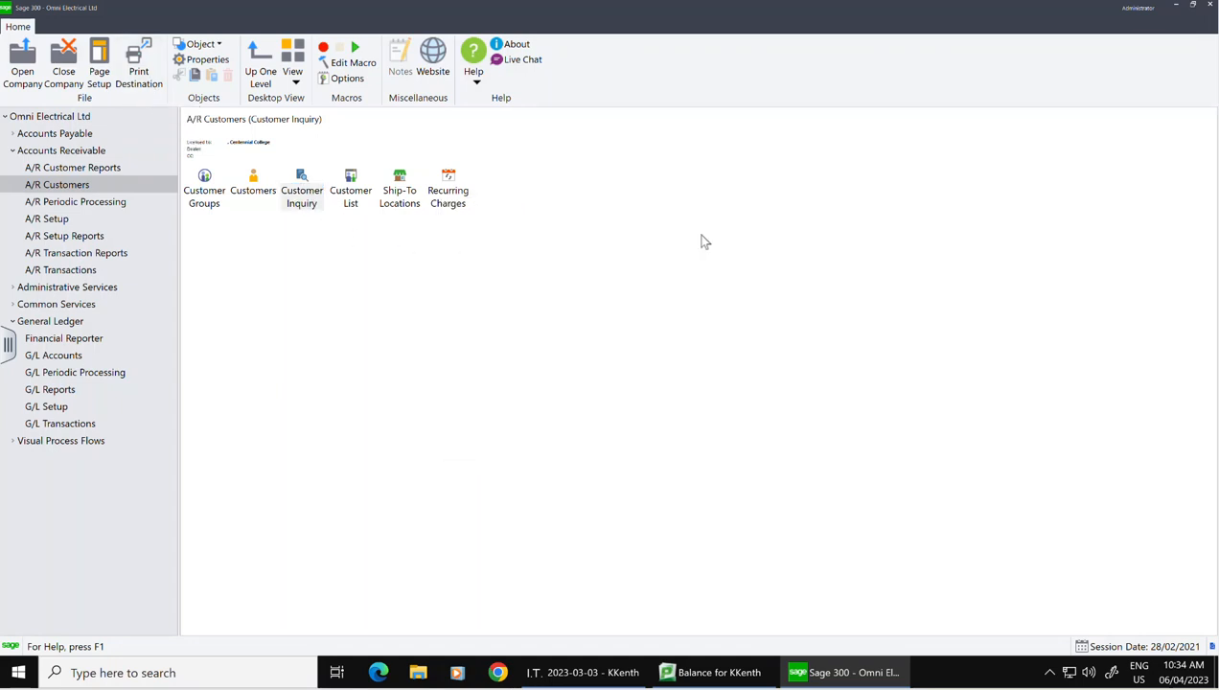
pyautogui.click(77, 253)
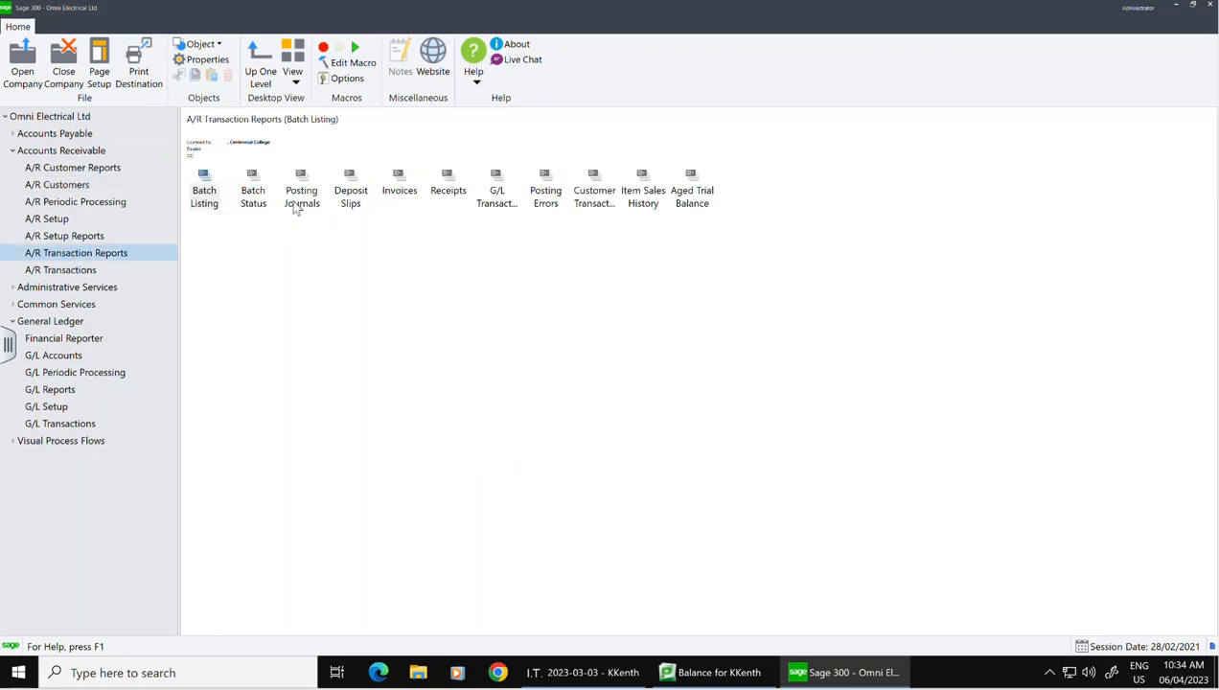
pyautogui.click(305, 200)
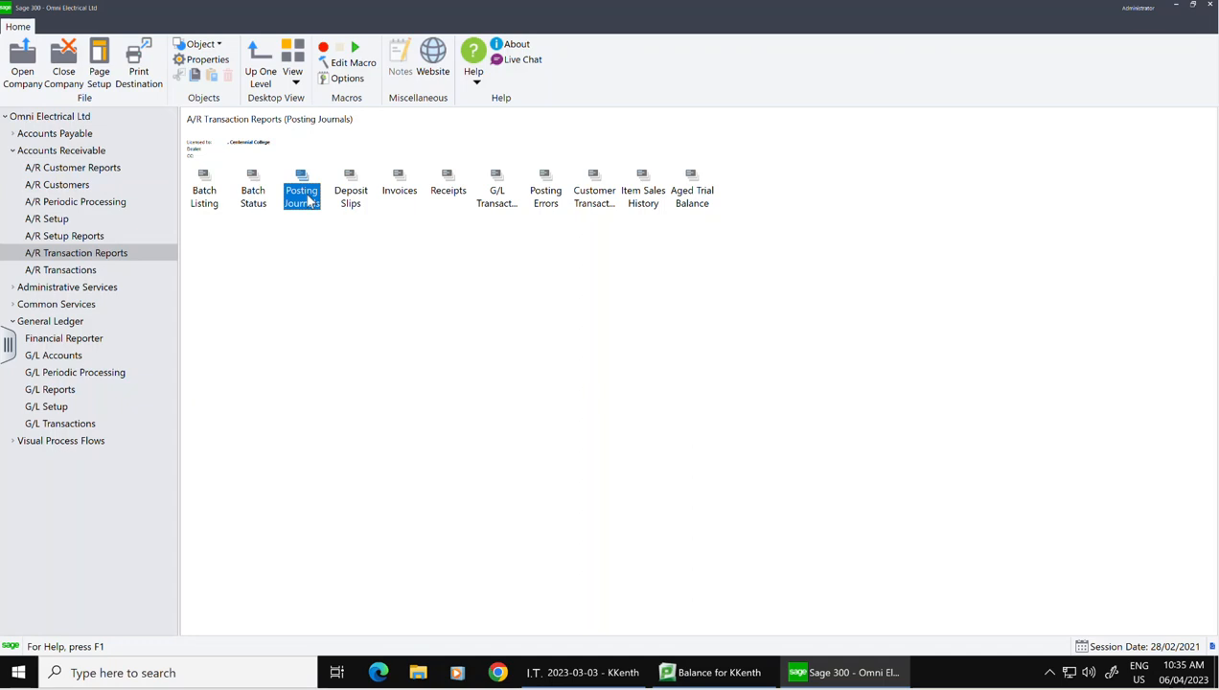
pyautogui.doubleClick(307, 199)
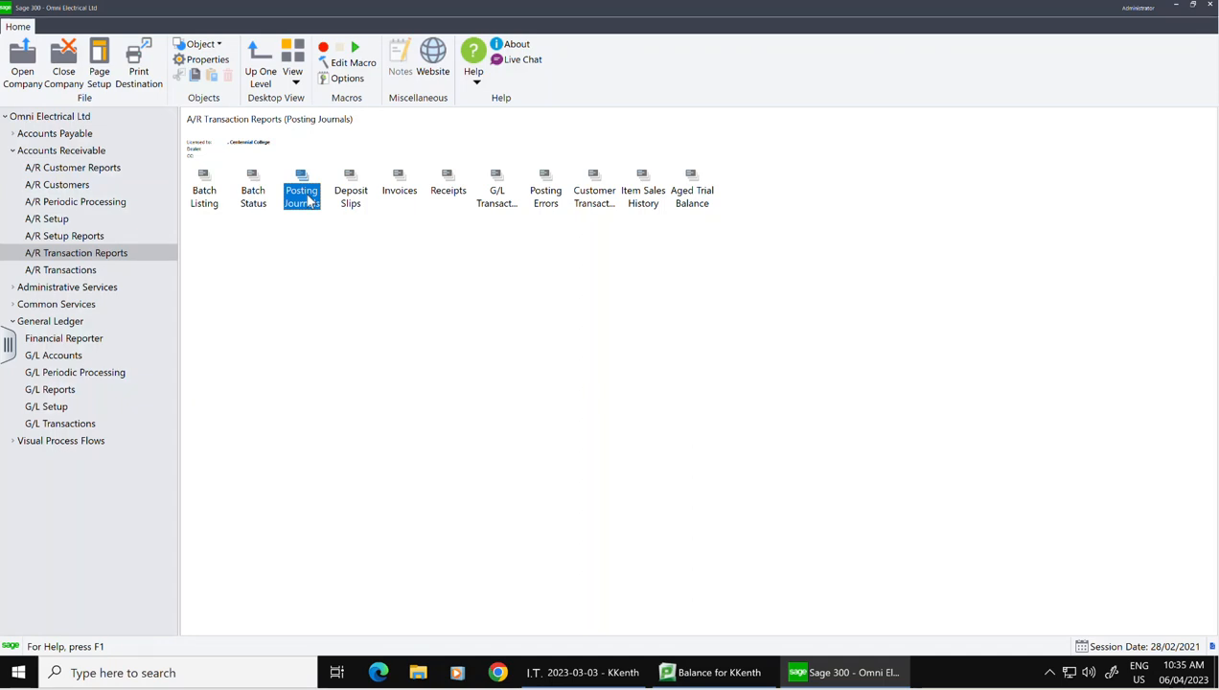
# Step: Preview the invoice posting journal for sequences 1 to 3 twice, each showing 0 transactions printed
pyautogui.click(496, 480)
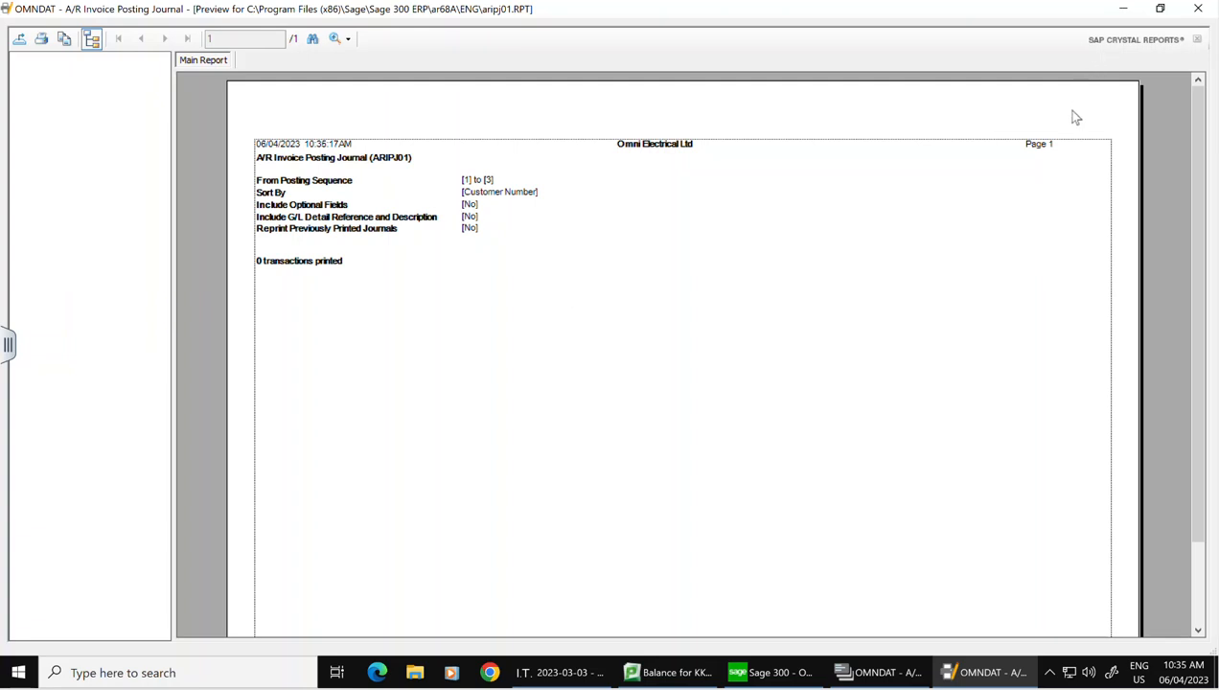
pyautogui.click(1197, 9)
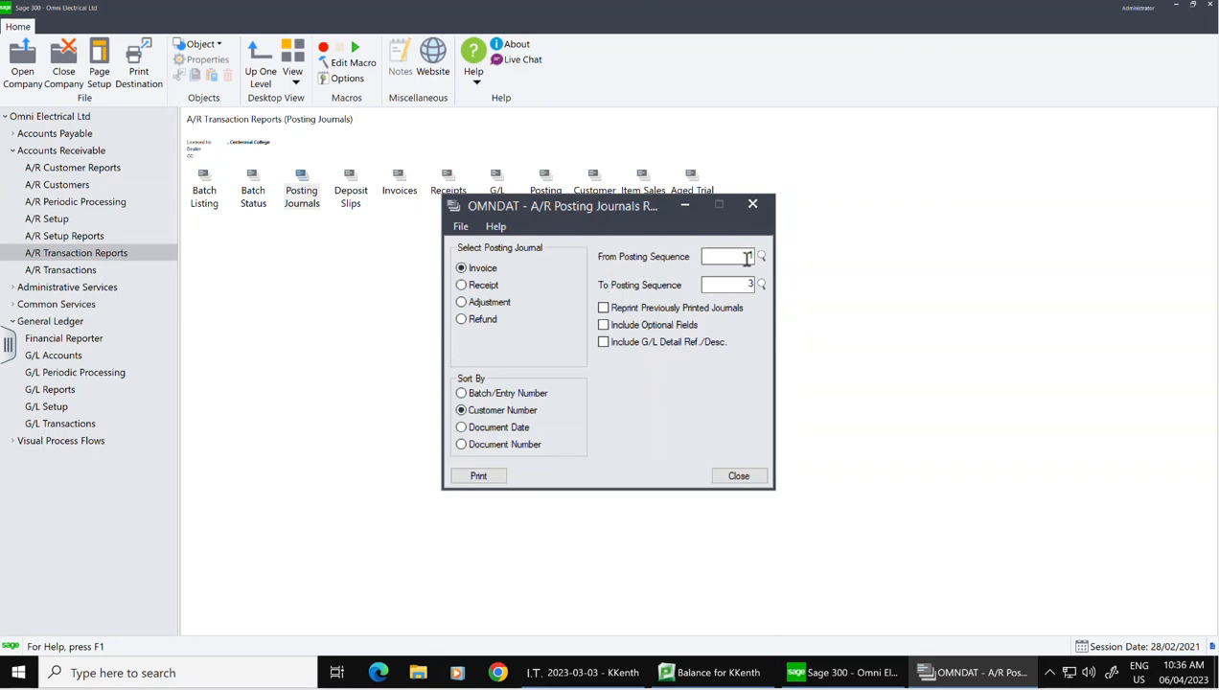
pyautogui.click(471, 477)
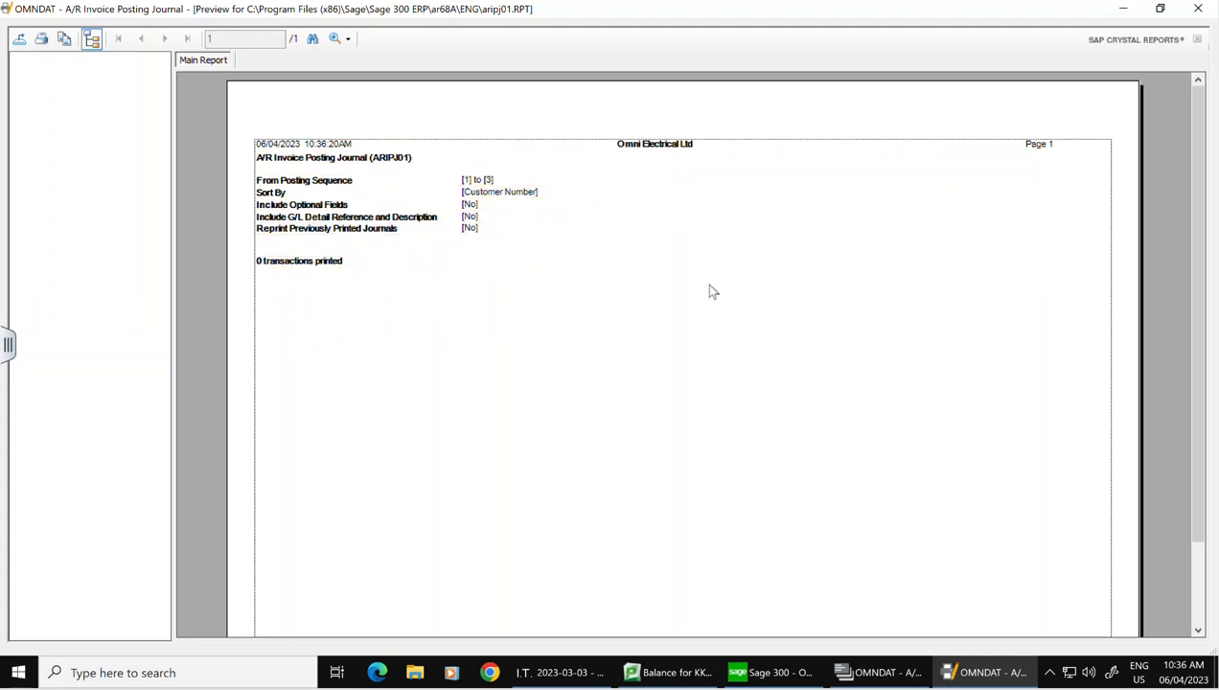
pyautogui.click(1208, 12)
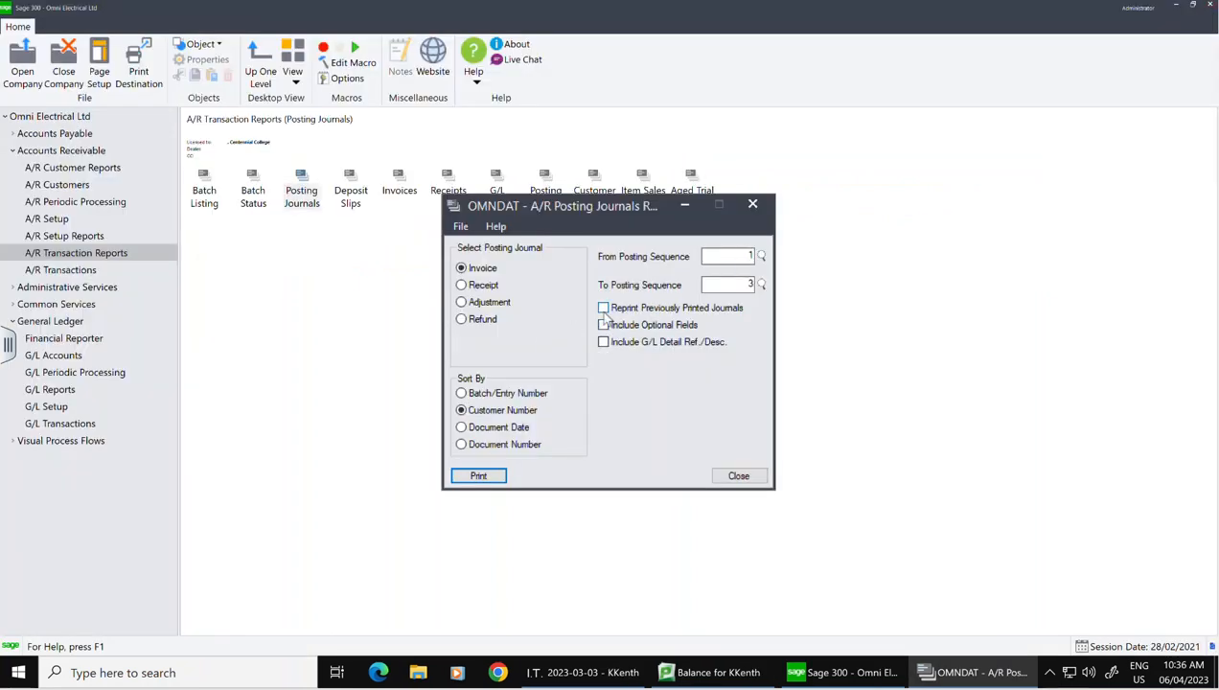
# Step: Include previously printed journals, preview and review the invoice posting journal for sequences 1–3, then close it
pyautogui.click(604, 309)
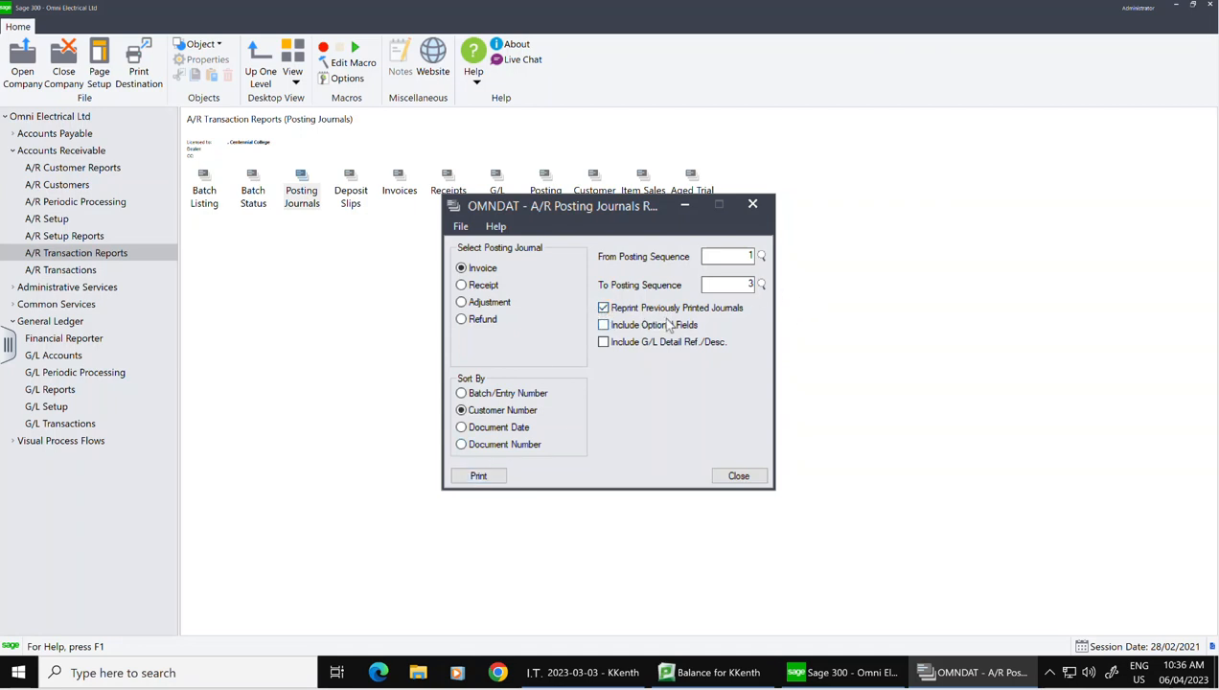
pyautogui.click(470, 477)
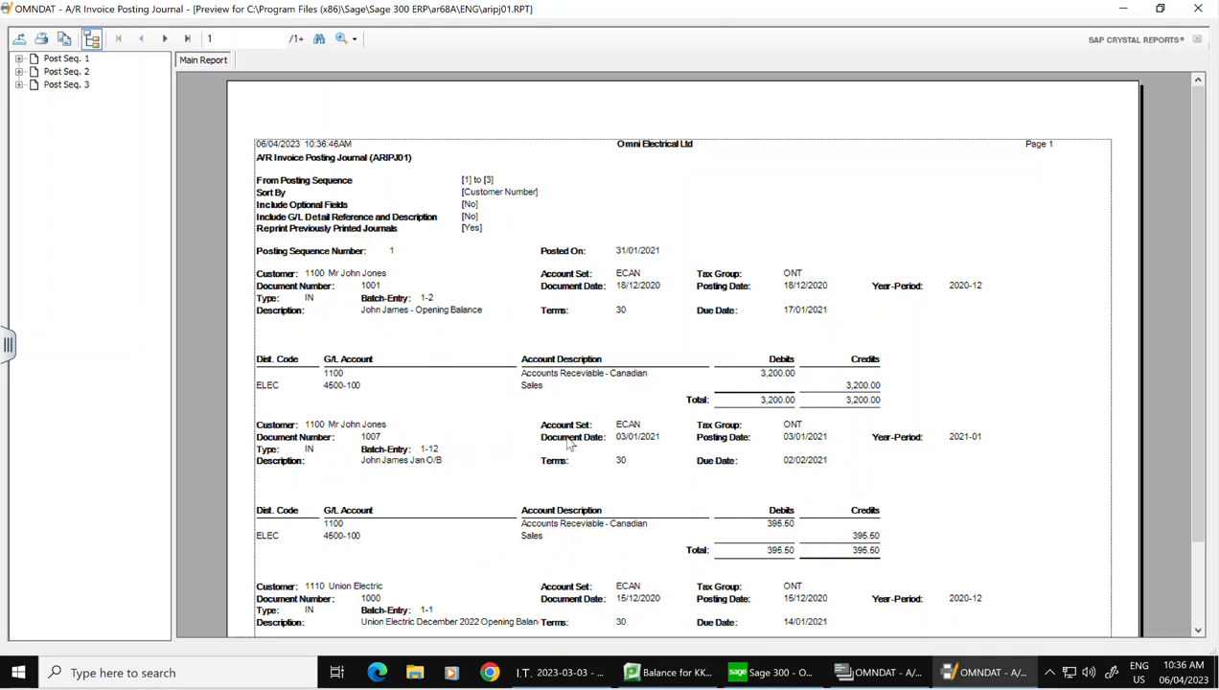
pyautogui.scroll(-2, 736, 408)
pyautogui.scroll(2, 738, 410)
pyautogui.click(1196, 10)
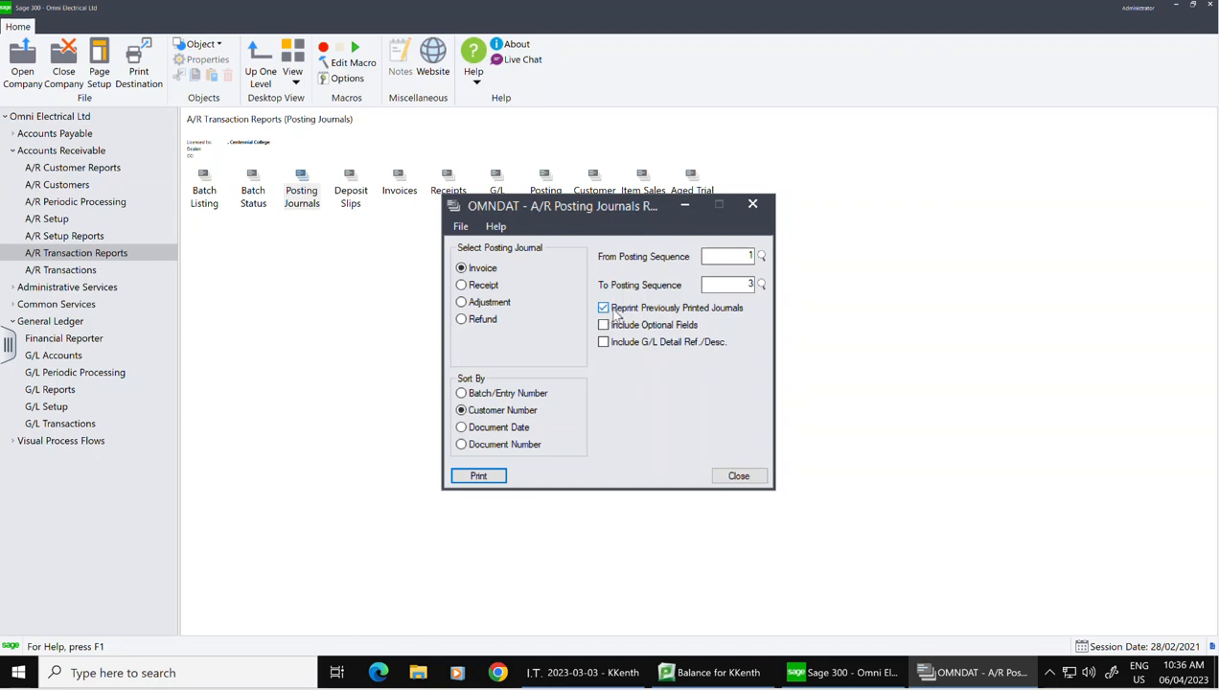
pyautogui.click(753, 478)
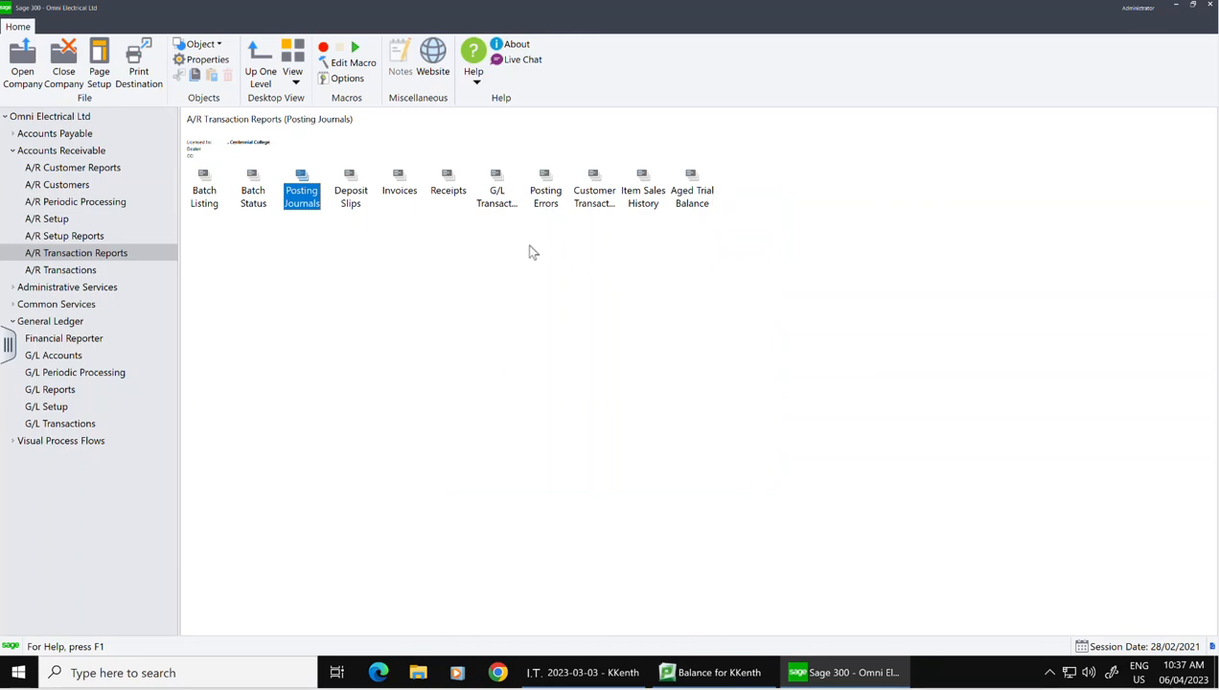
pyautogui.click(43, 239)
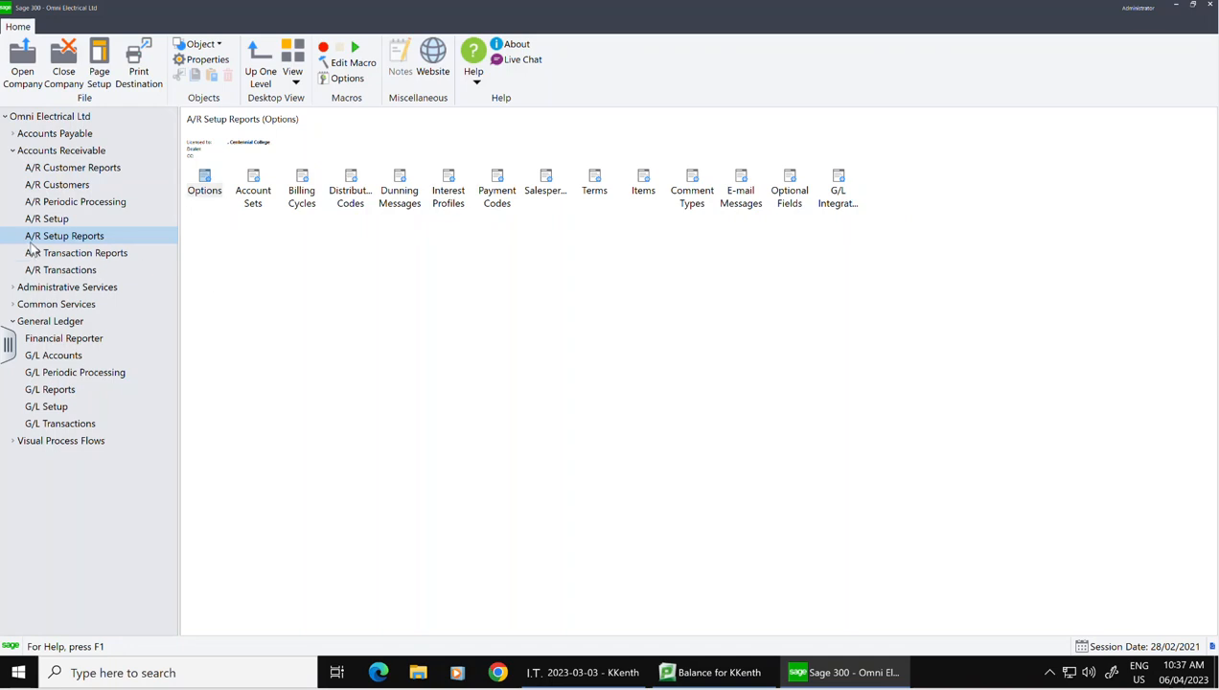
pyautogui.click(59, 173)
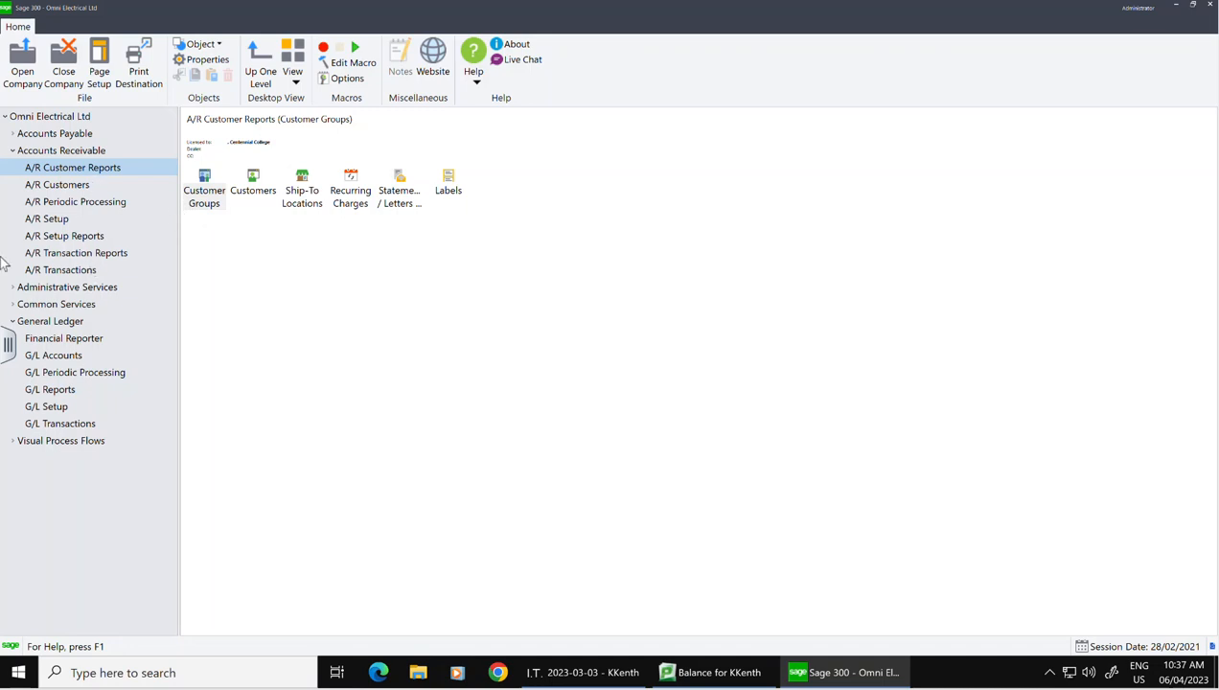
pyautogui.click(54, 239)
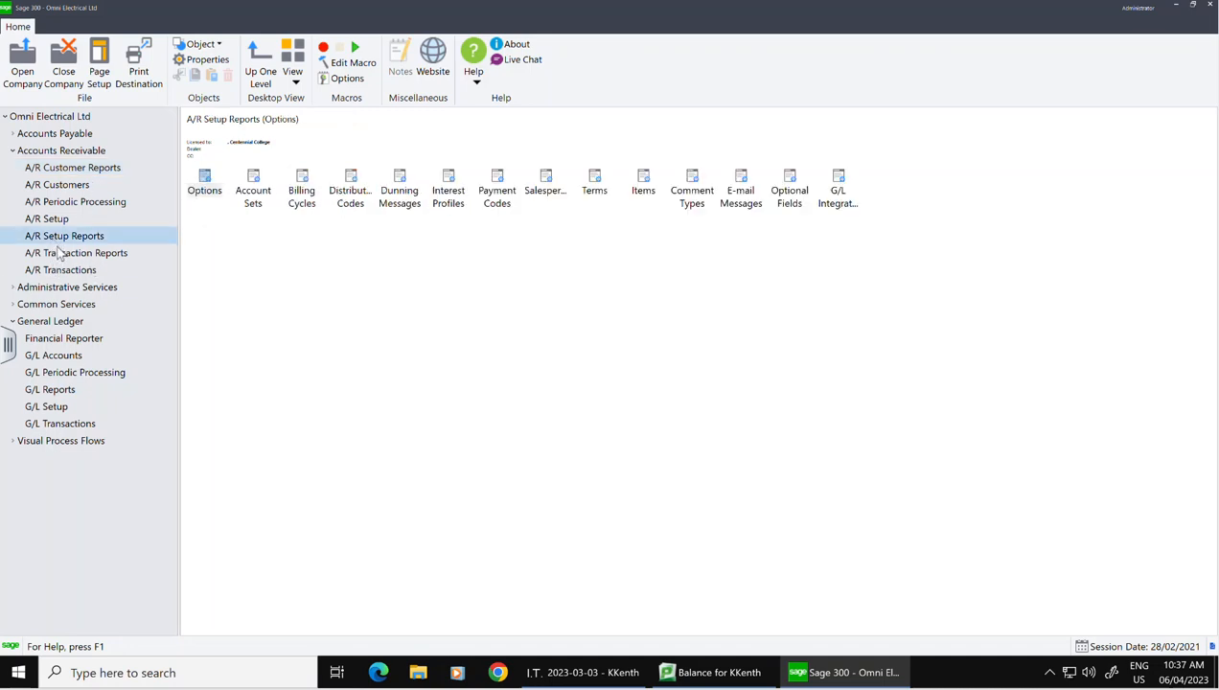
pyautogui.click(59, 252)
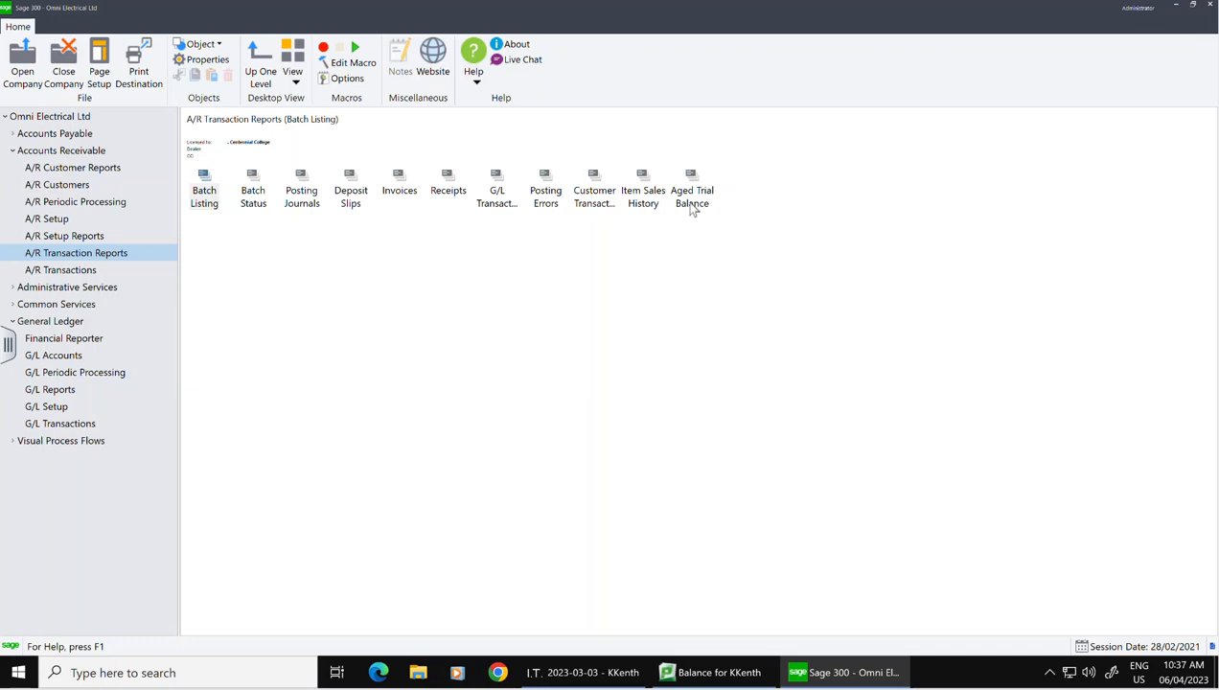
pyautogui.click(91, 238)
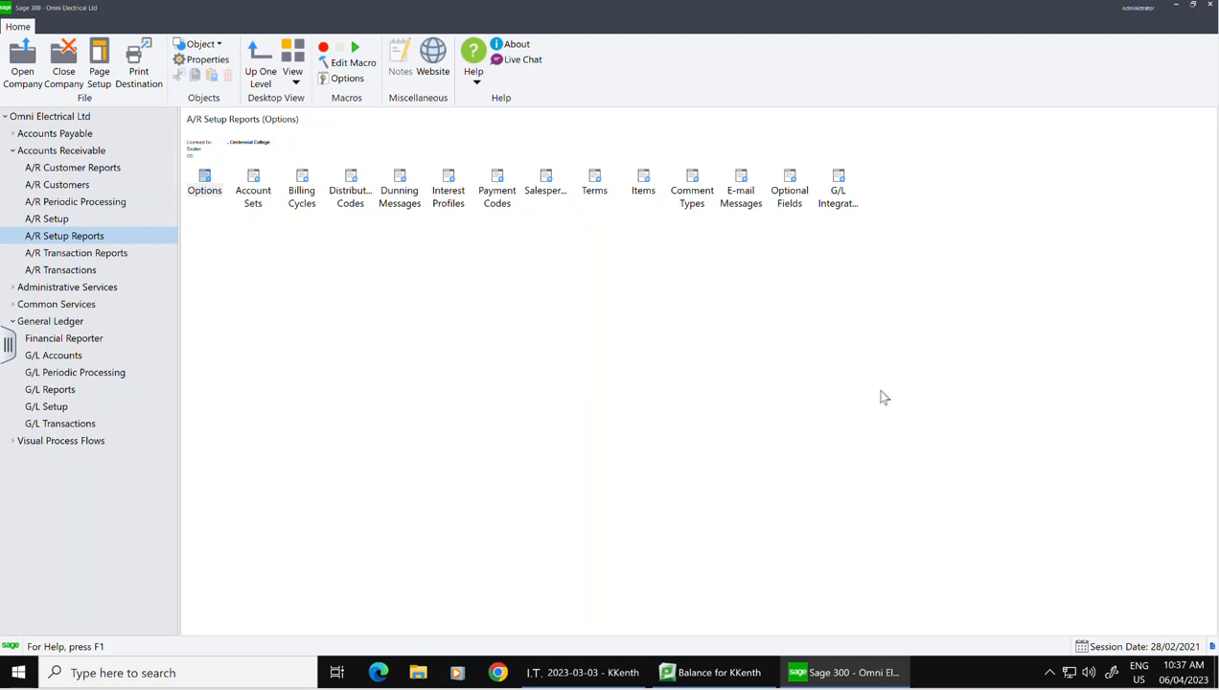
pyautogui.click(36, 171)
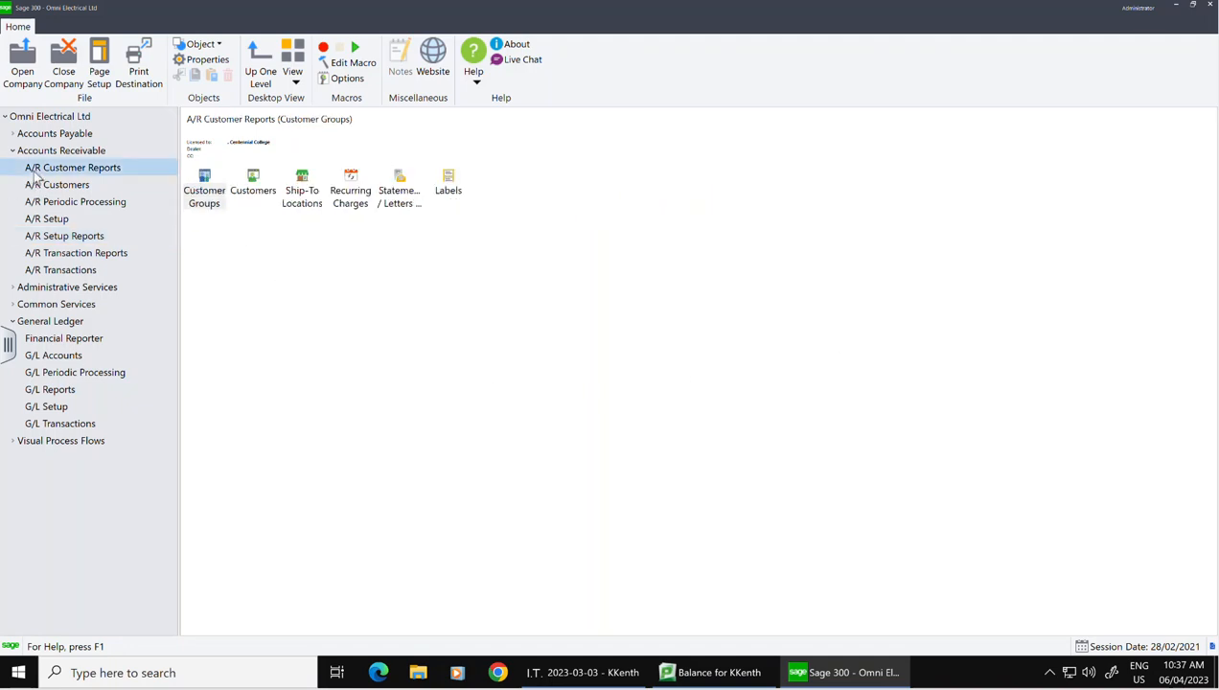
pyautogui.click(259, 188)
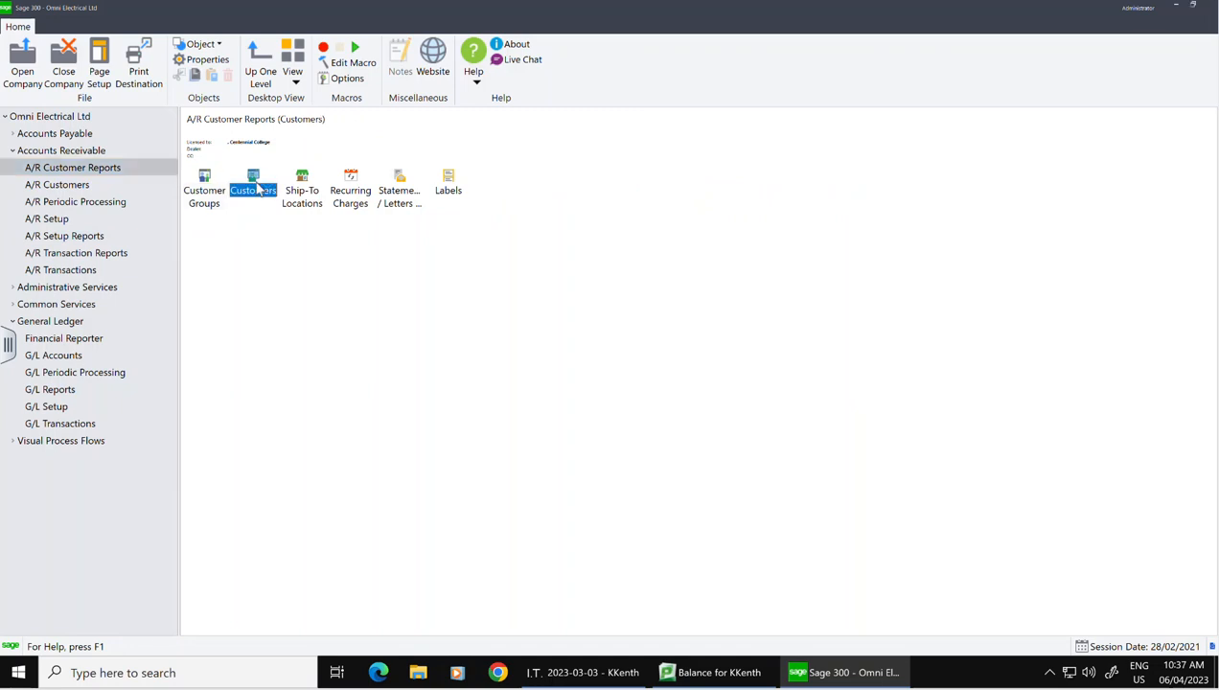
pyautogui.doubleClick(256, 189)
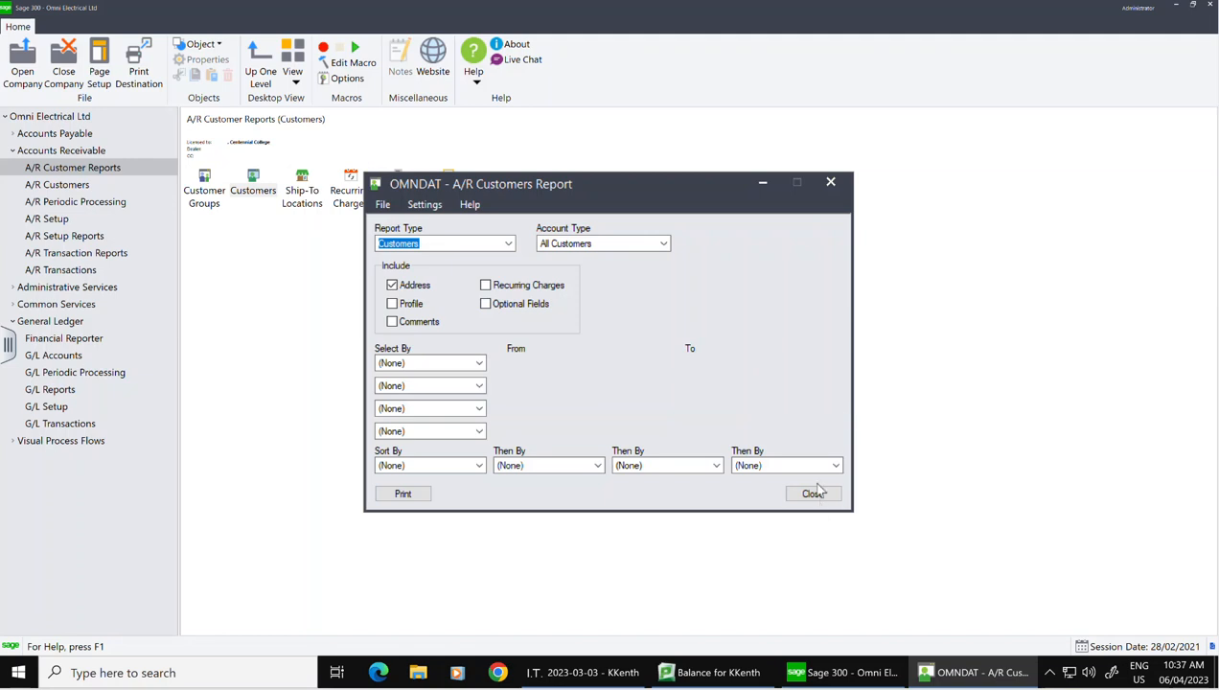
pyautogui.click(831, 183)
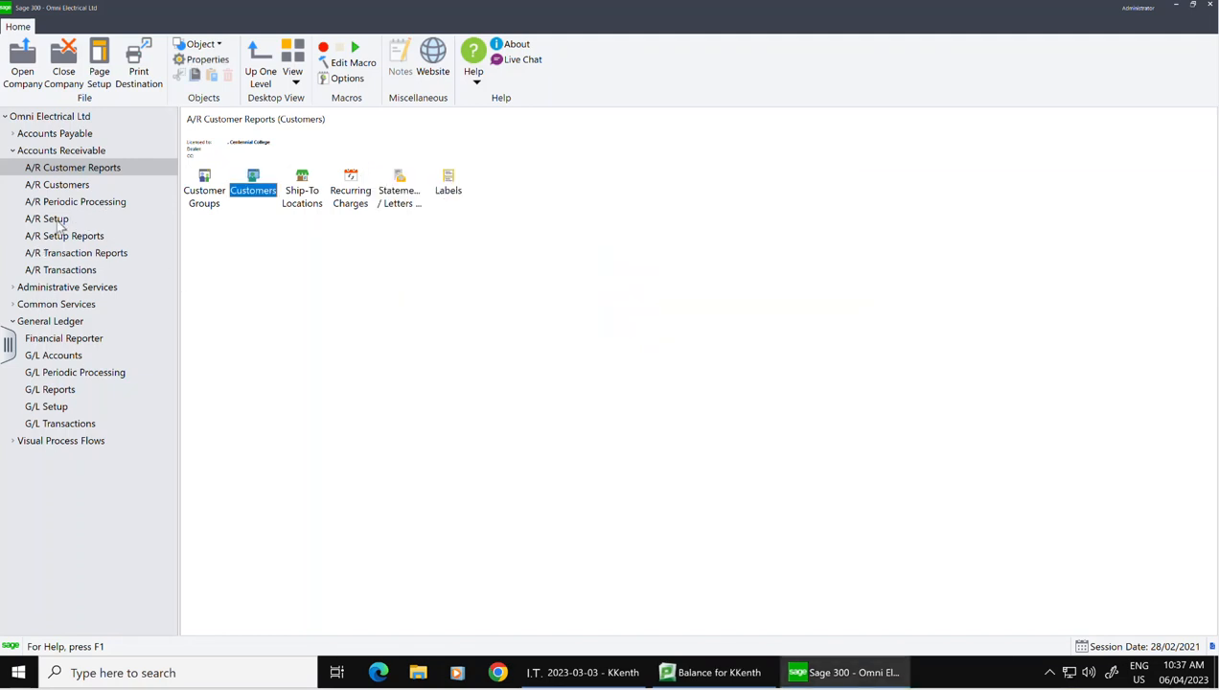
pyautogui.click(56, 256)
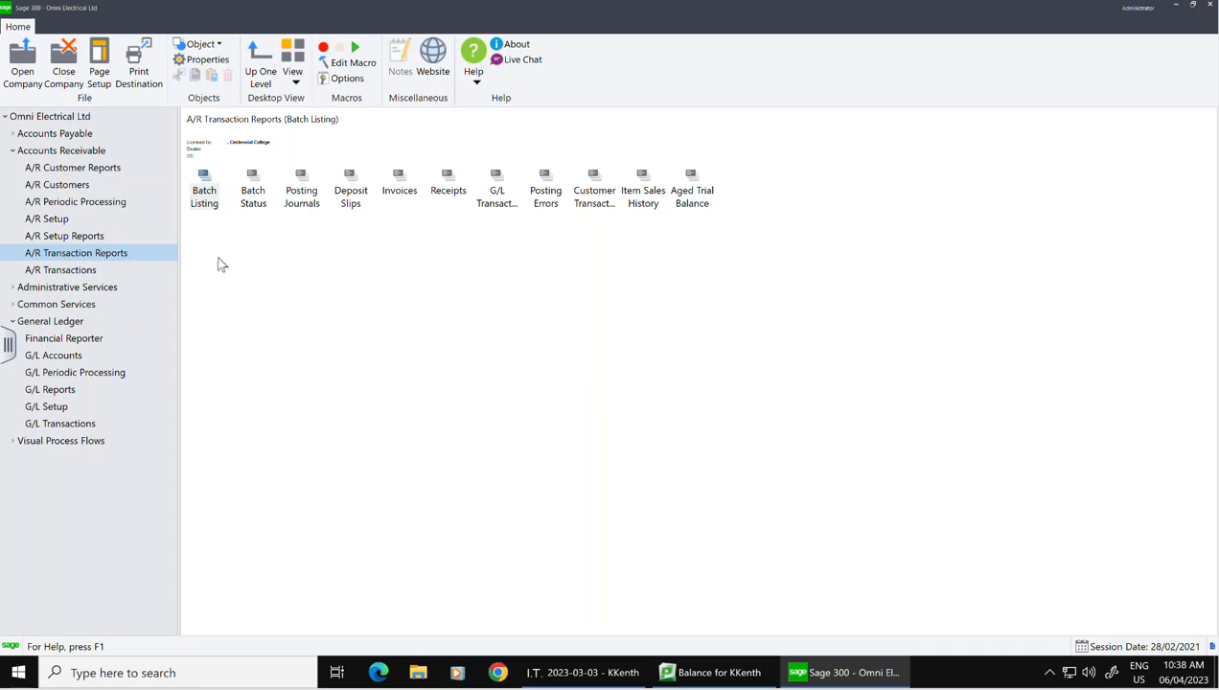
# Step: Open the Aged Trial Balance report settings and look over the available report types
pyautogui.click(682, 194)
pyautogui.doubleClick(682, 194)
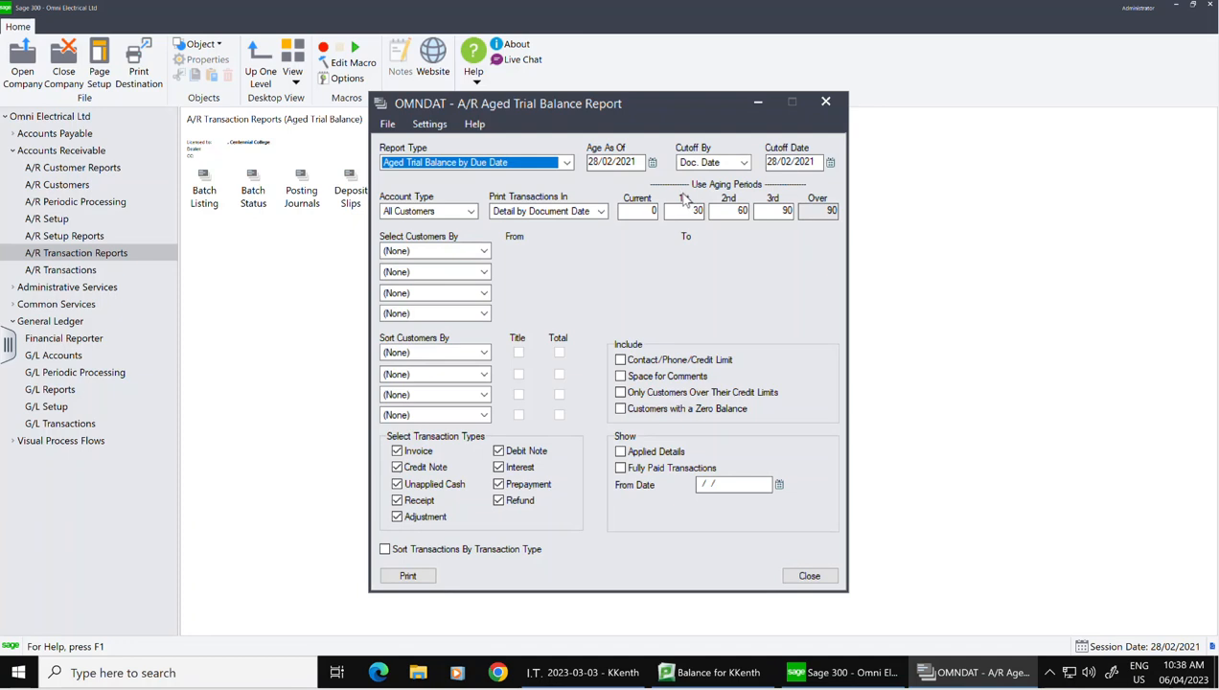
pyautogui.click(566, 163)
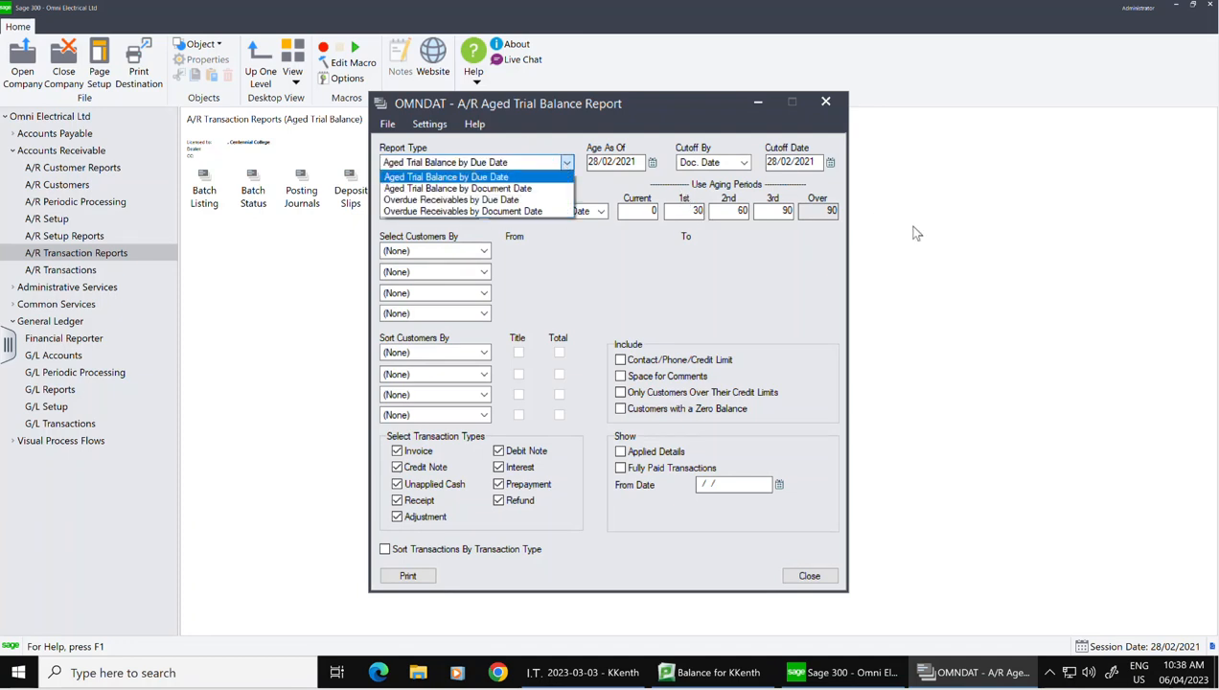
pyautogui.click(977, 223)
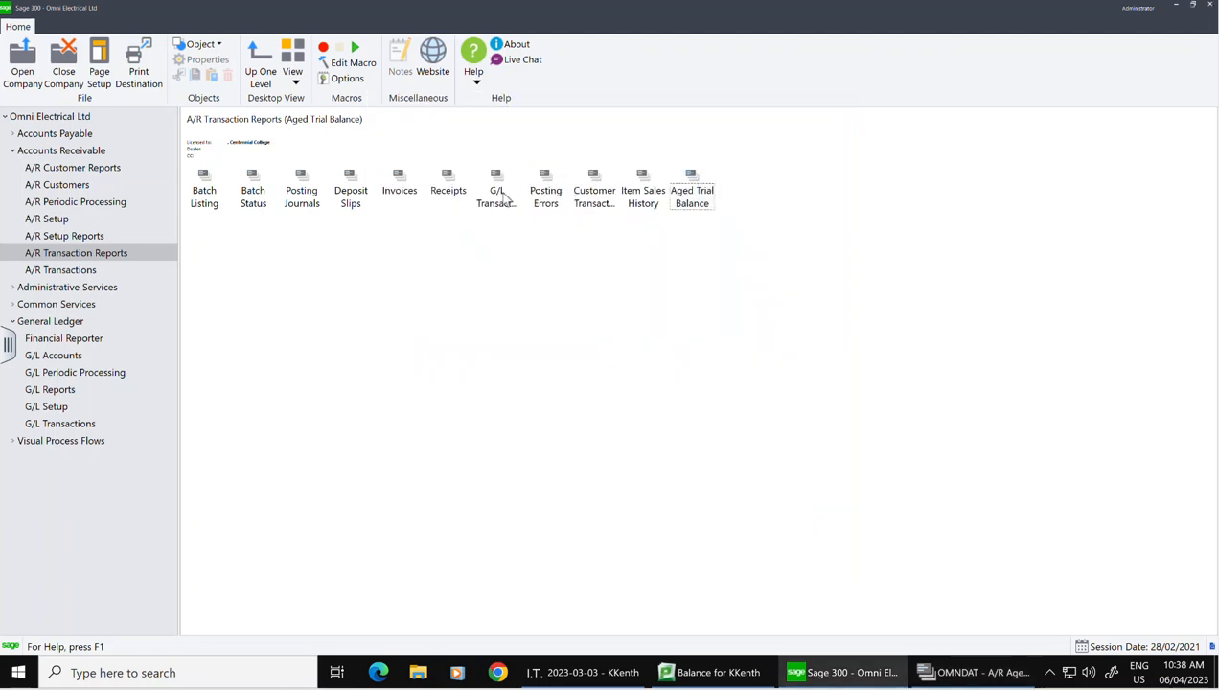
pyautogui.doubleClick(701, 203)
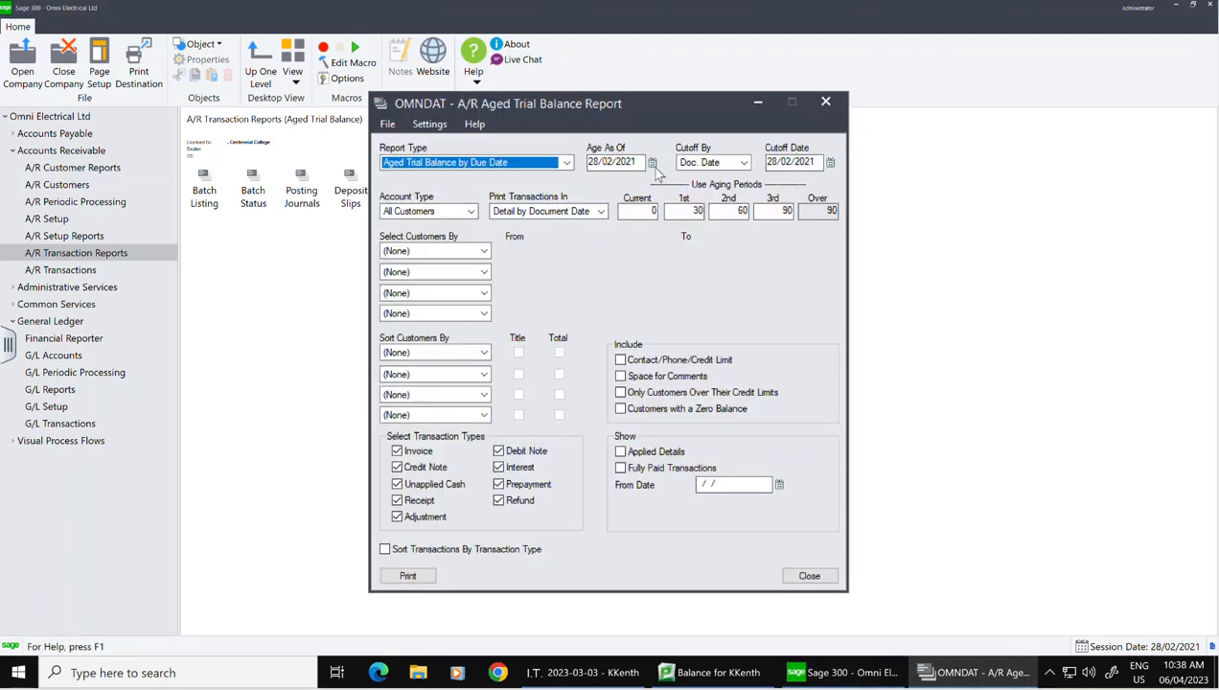
# Step: Age balances as of 15/02/2021, preview the aged trial balance by due date, then close it
pyautogui.click(653, 163)
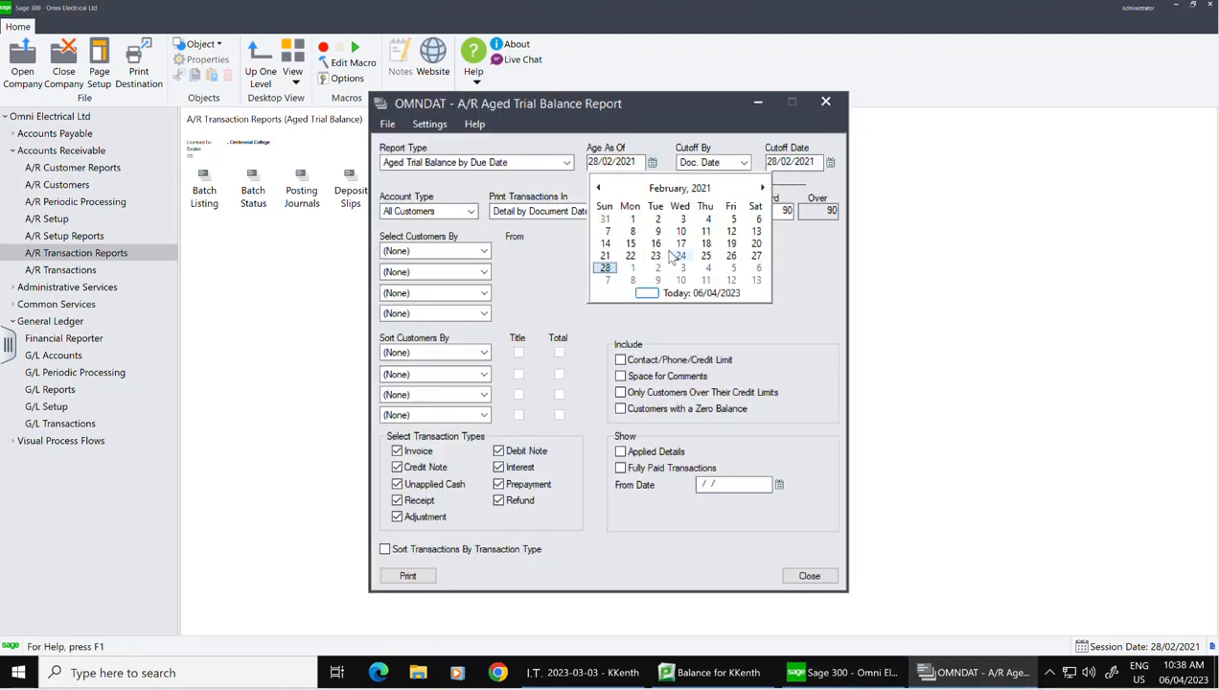
pyautogui.click(630, 243)
pyautogui.click(408, 575)
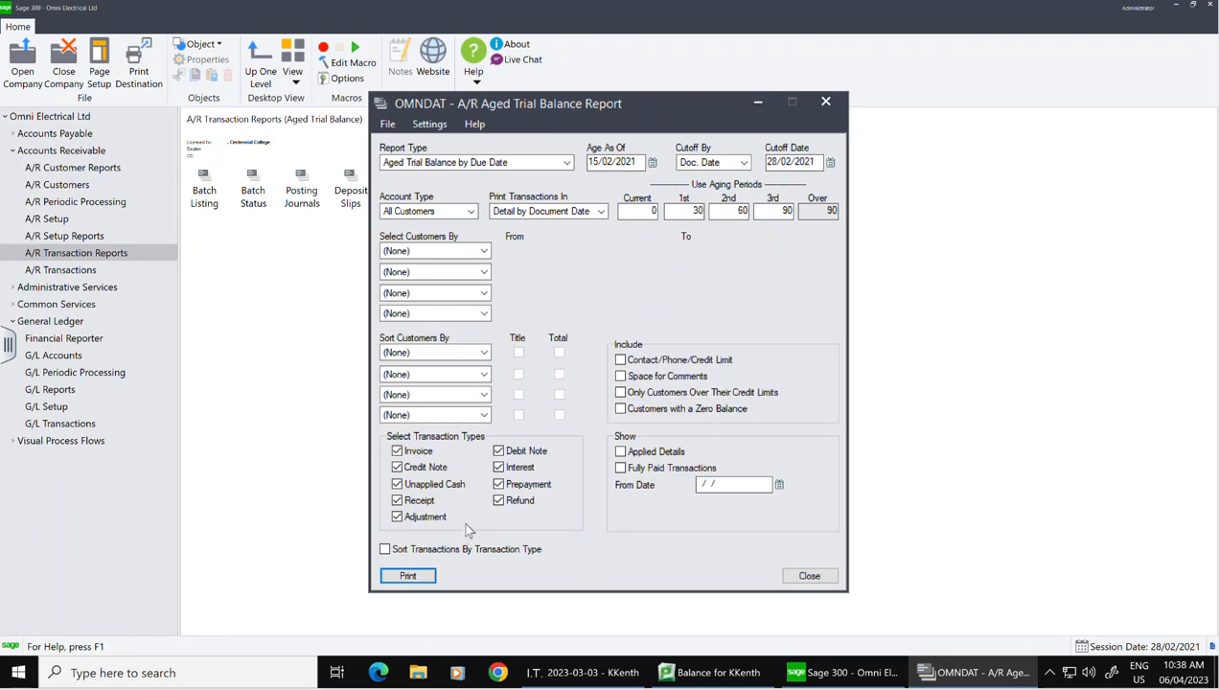
pyautogui.click(408, 576)
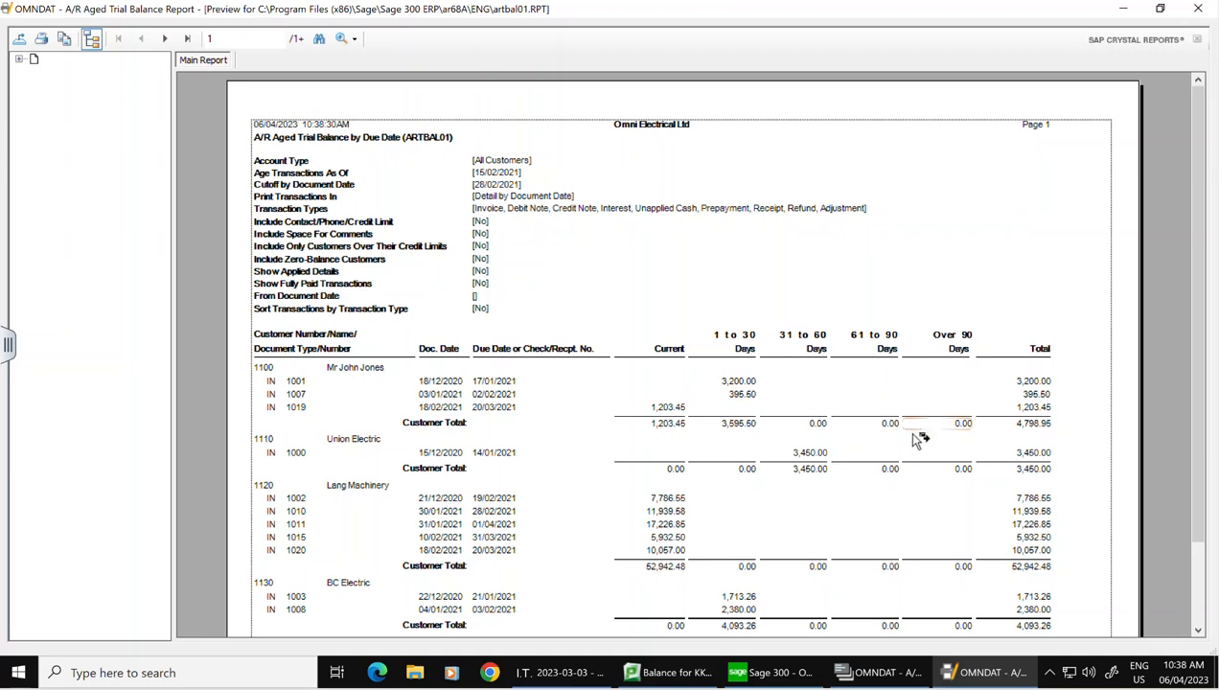
pyautogui.click(1198, 9)
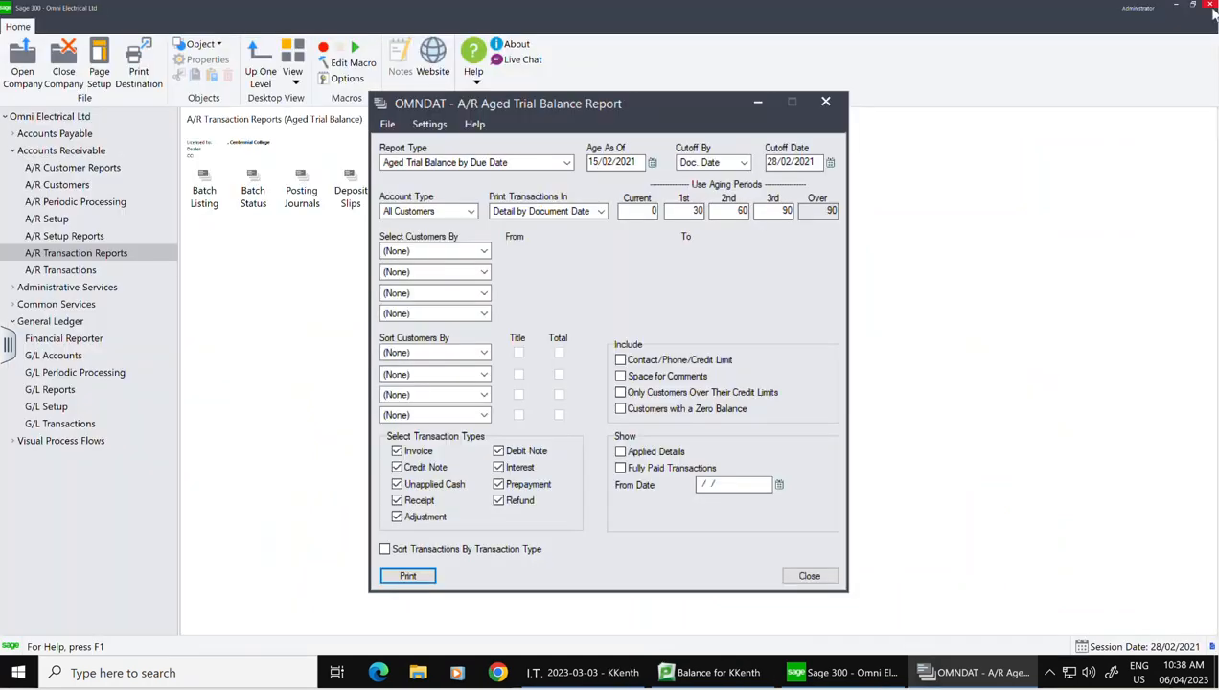
pyautogui.click(828, 103)
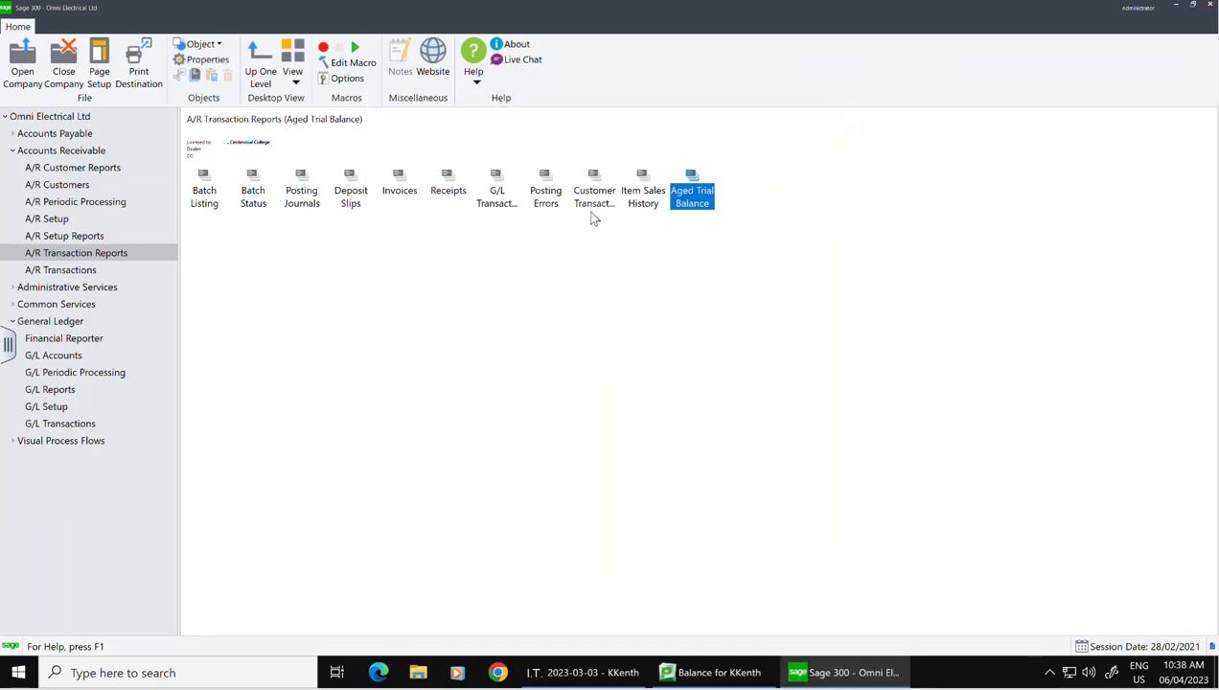